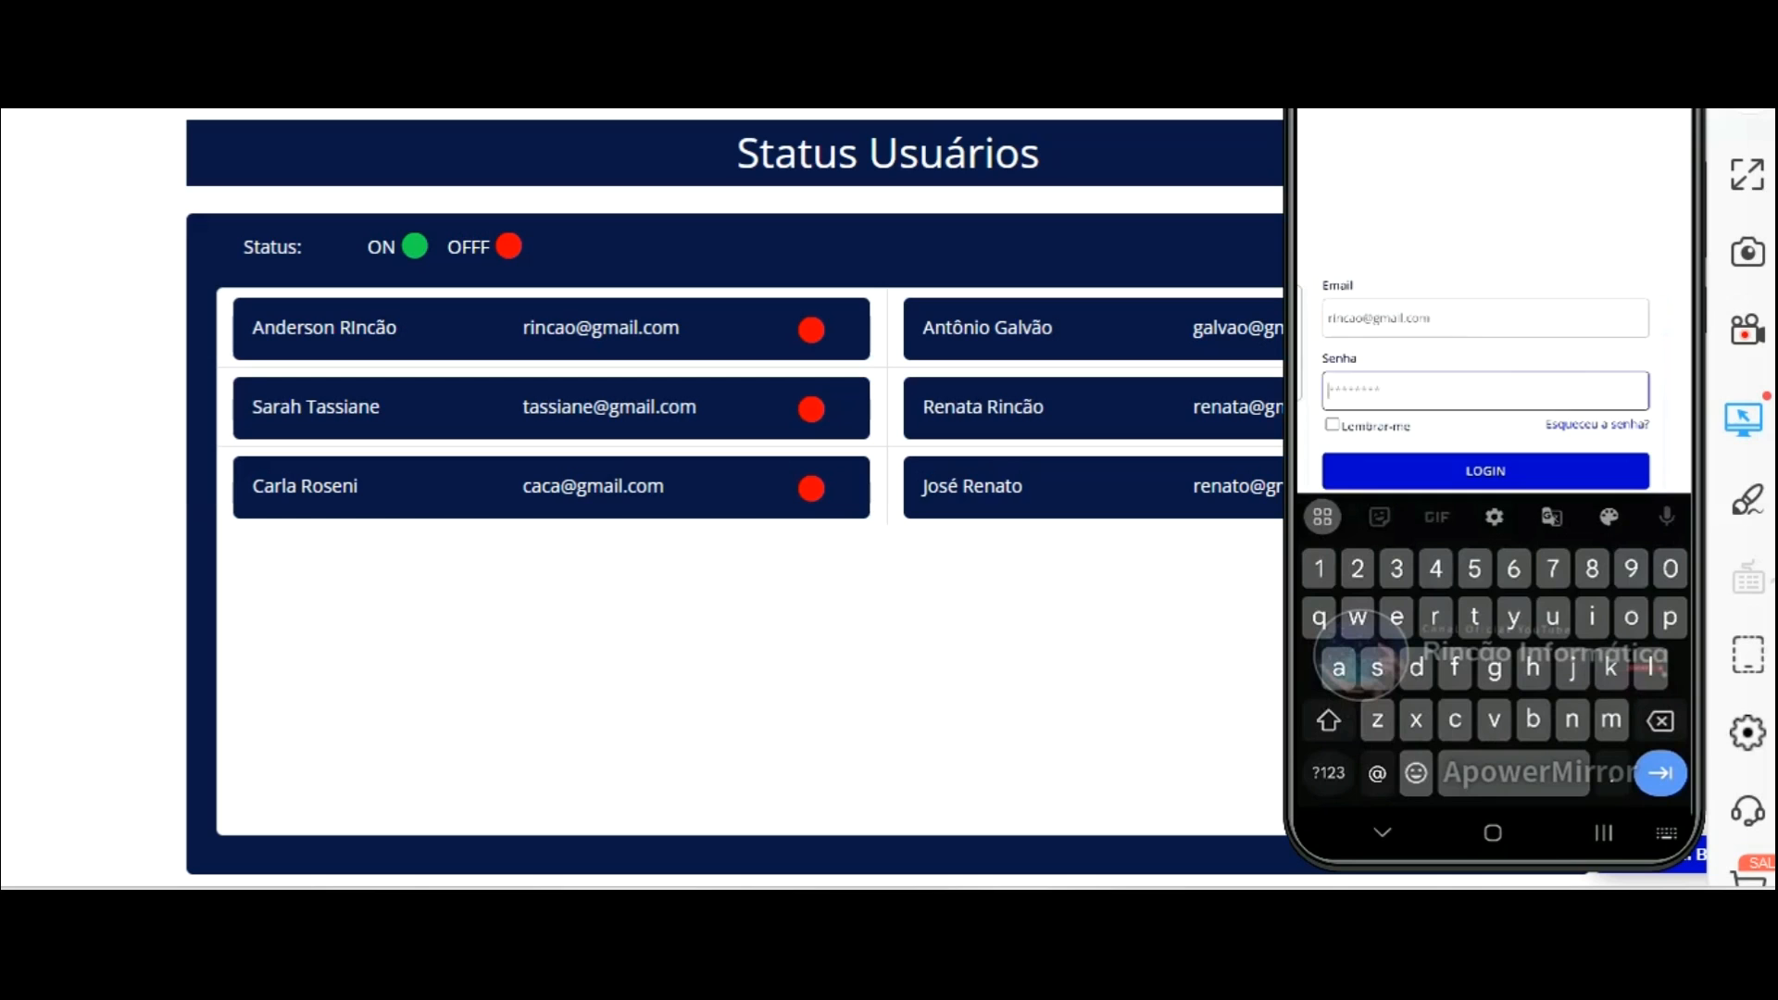
Enter the account password on the phone preview and log in.
type("12345")
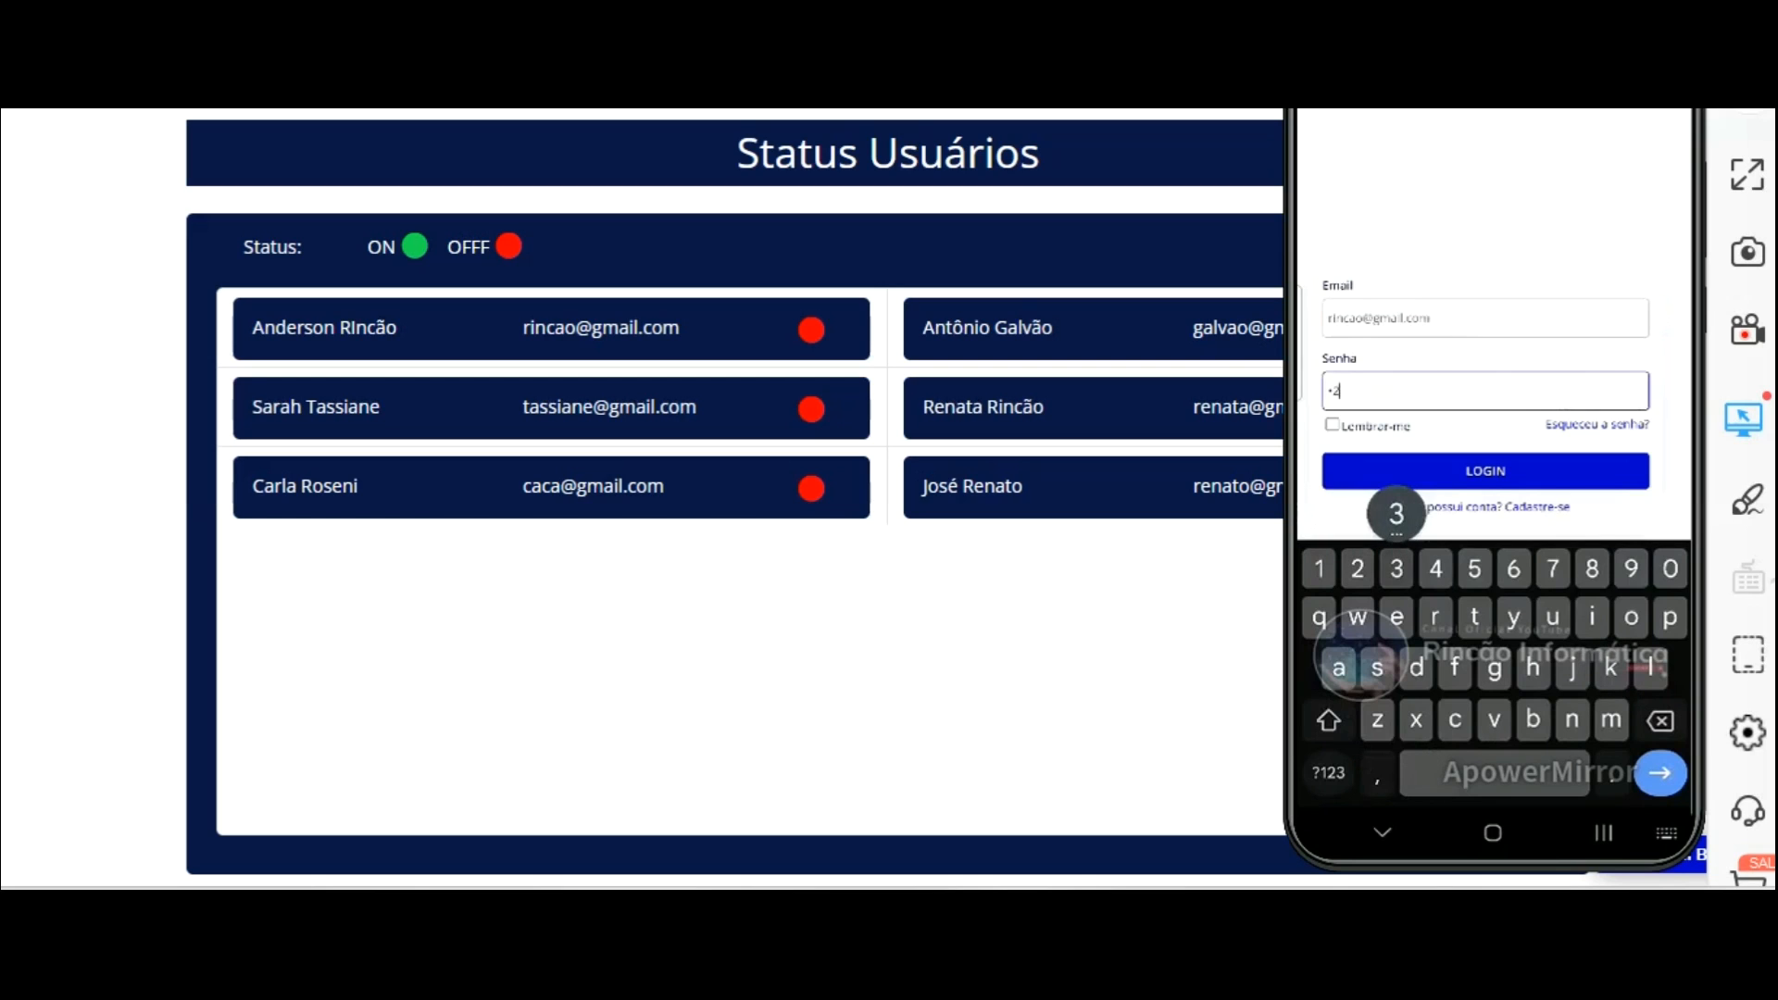
type("6")
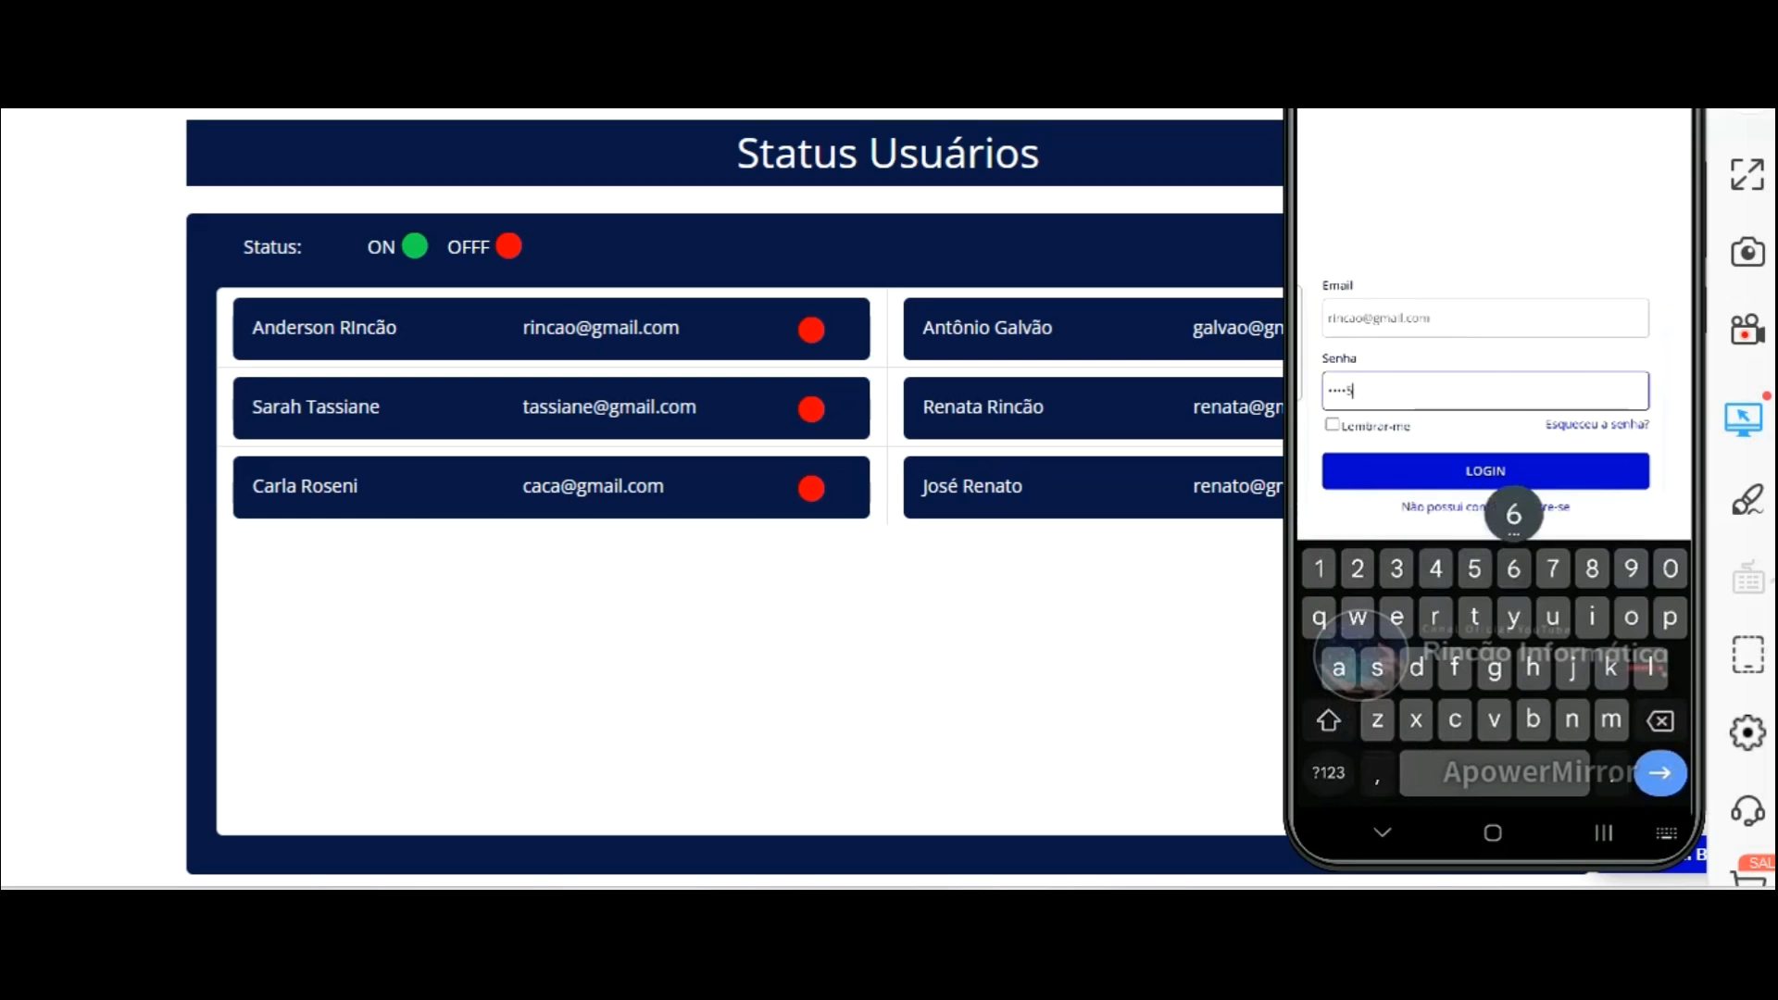
key("Return")
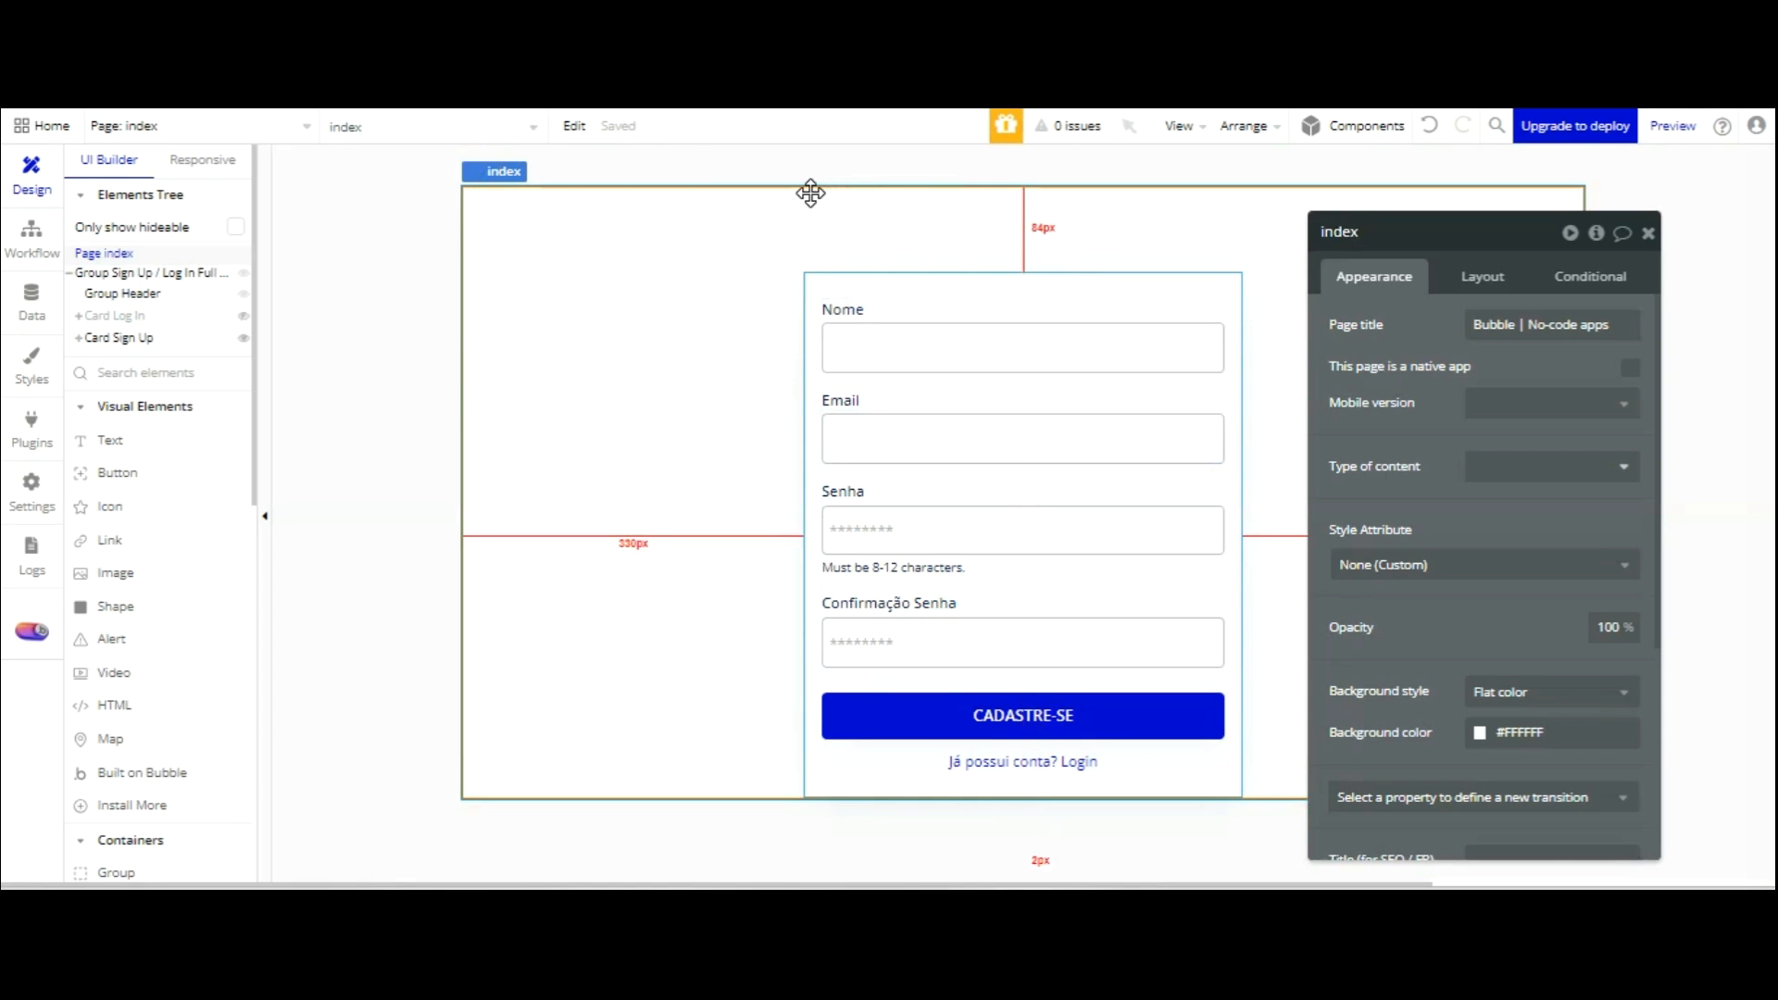
Select the Card Sign Up group on the index page.
left_click(811, 348)
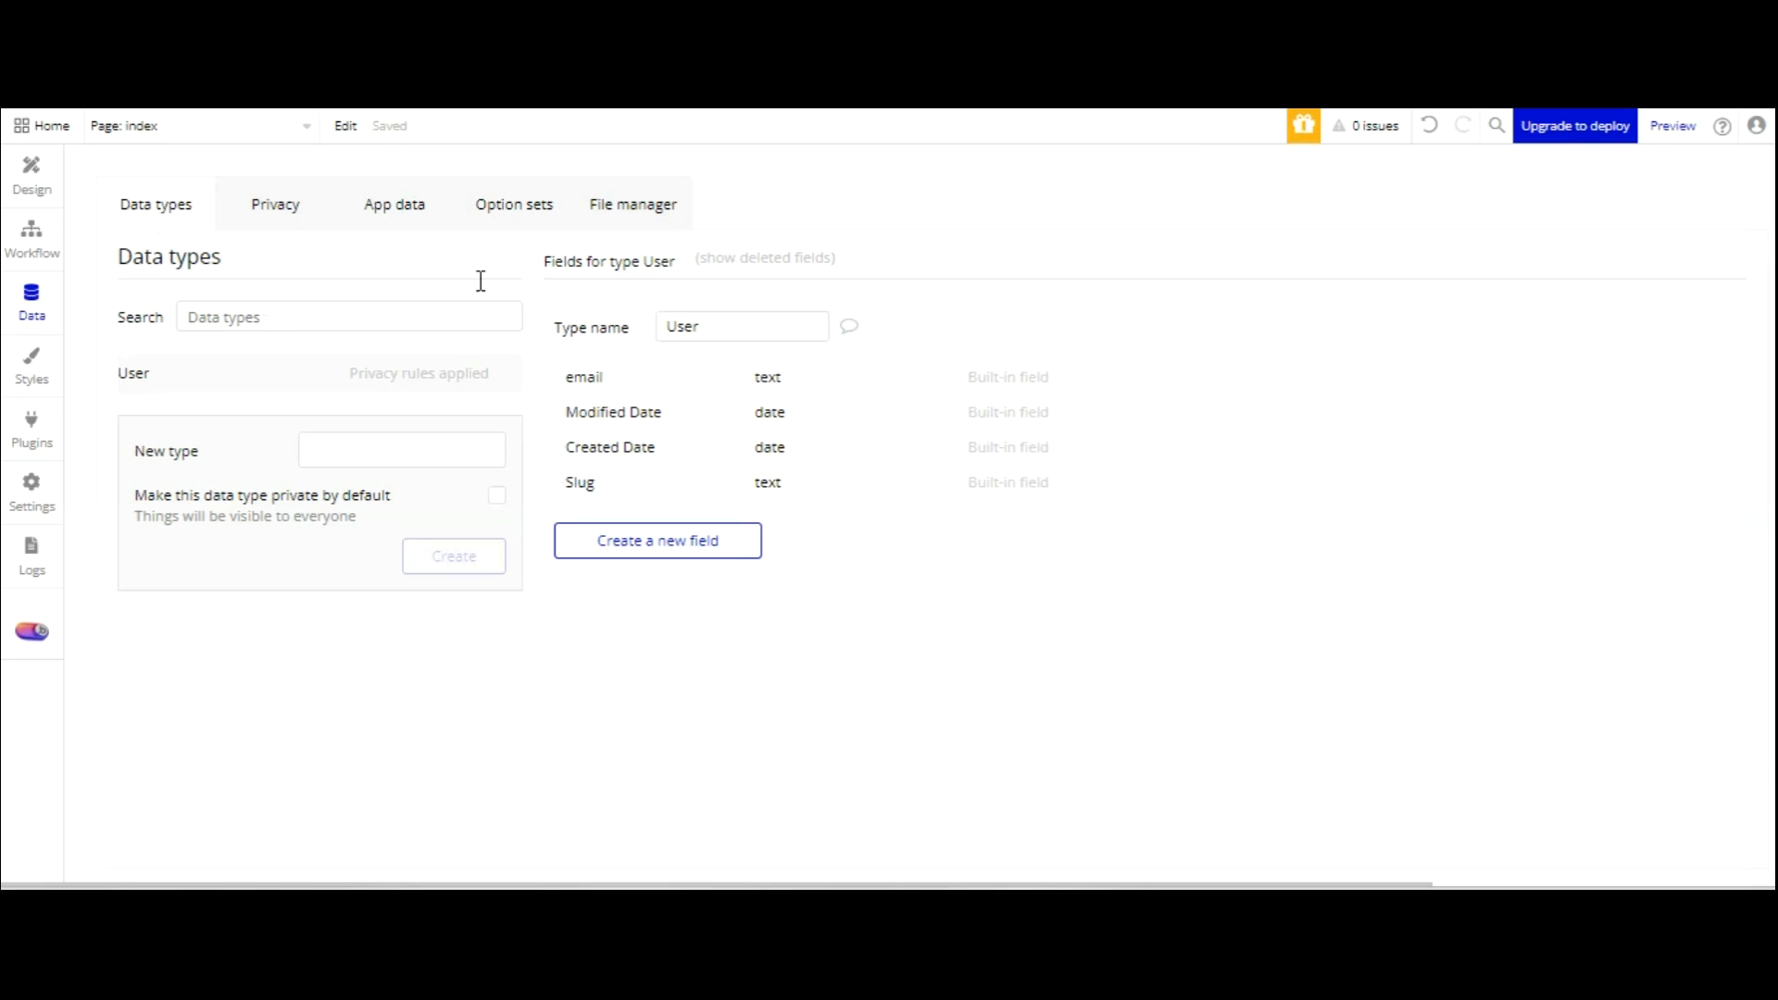
Add the text fields nome and senha to the User data type.
left_click(679, 538)
type("nome")
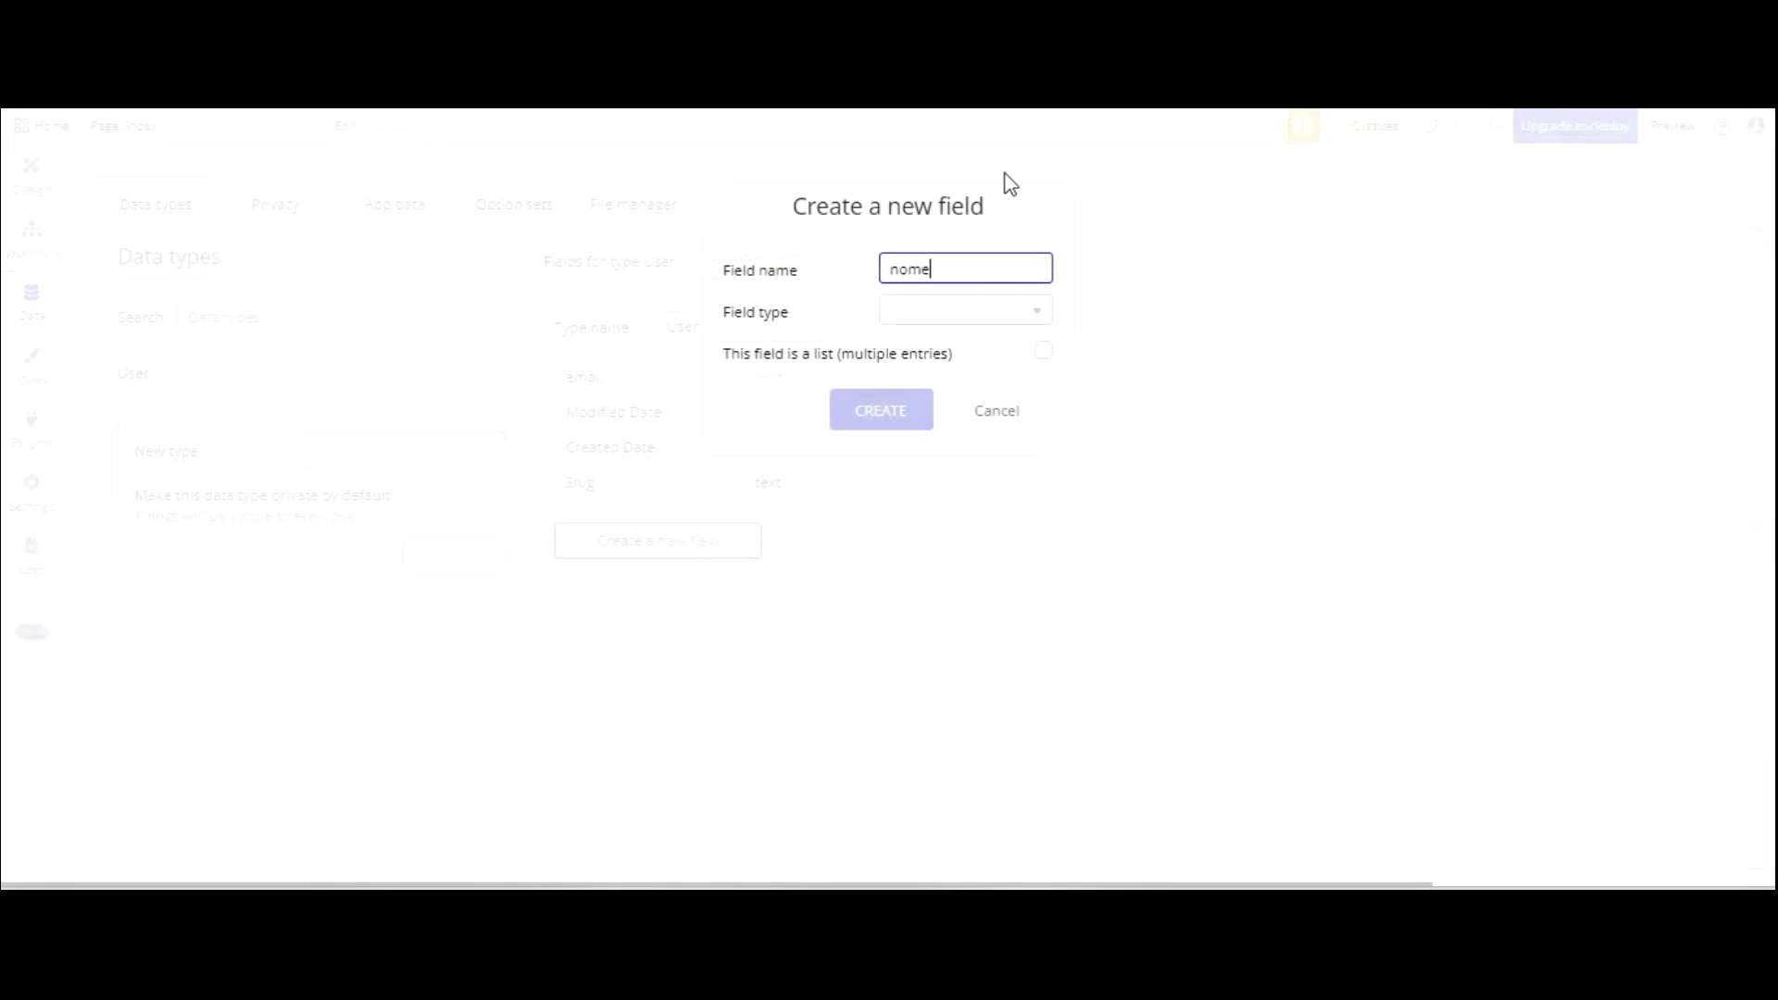
left_click(978, 315)
left_click(921, 428)
left_click(898, 410)
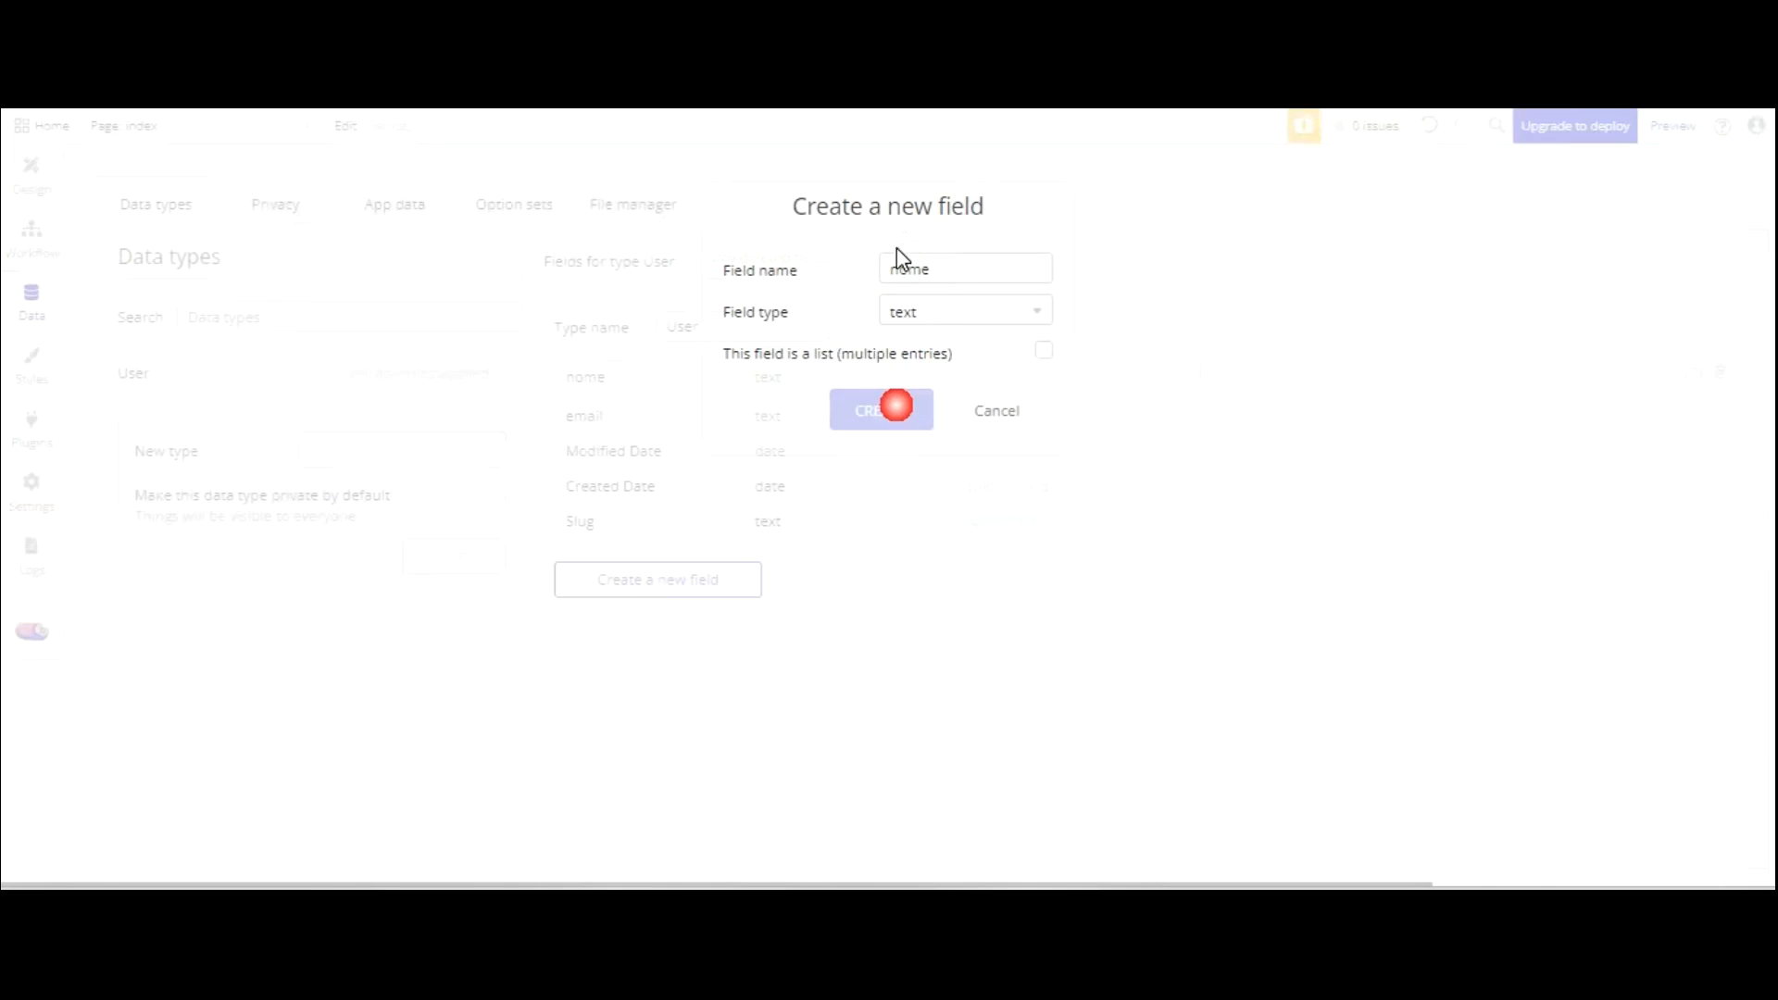
left_click(689, 581)
type("s")
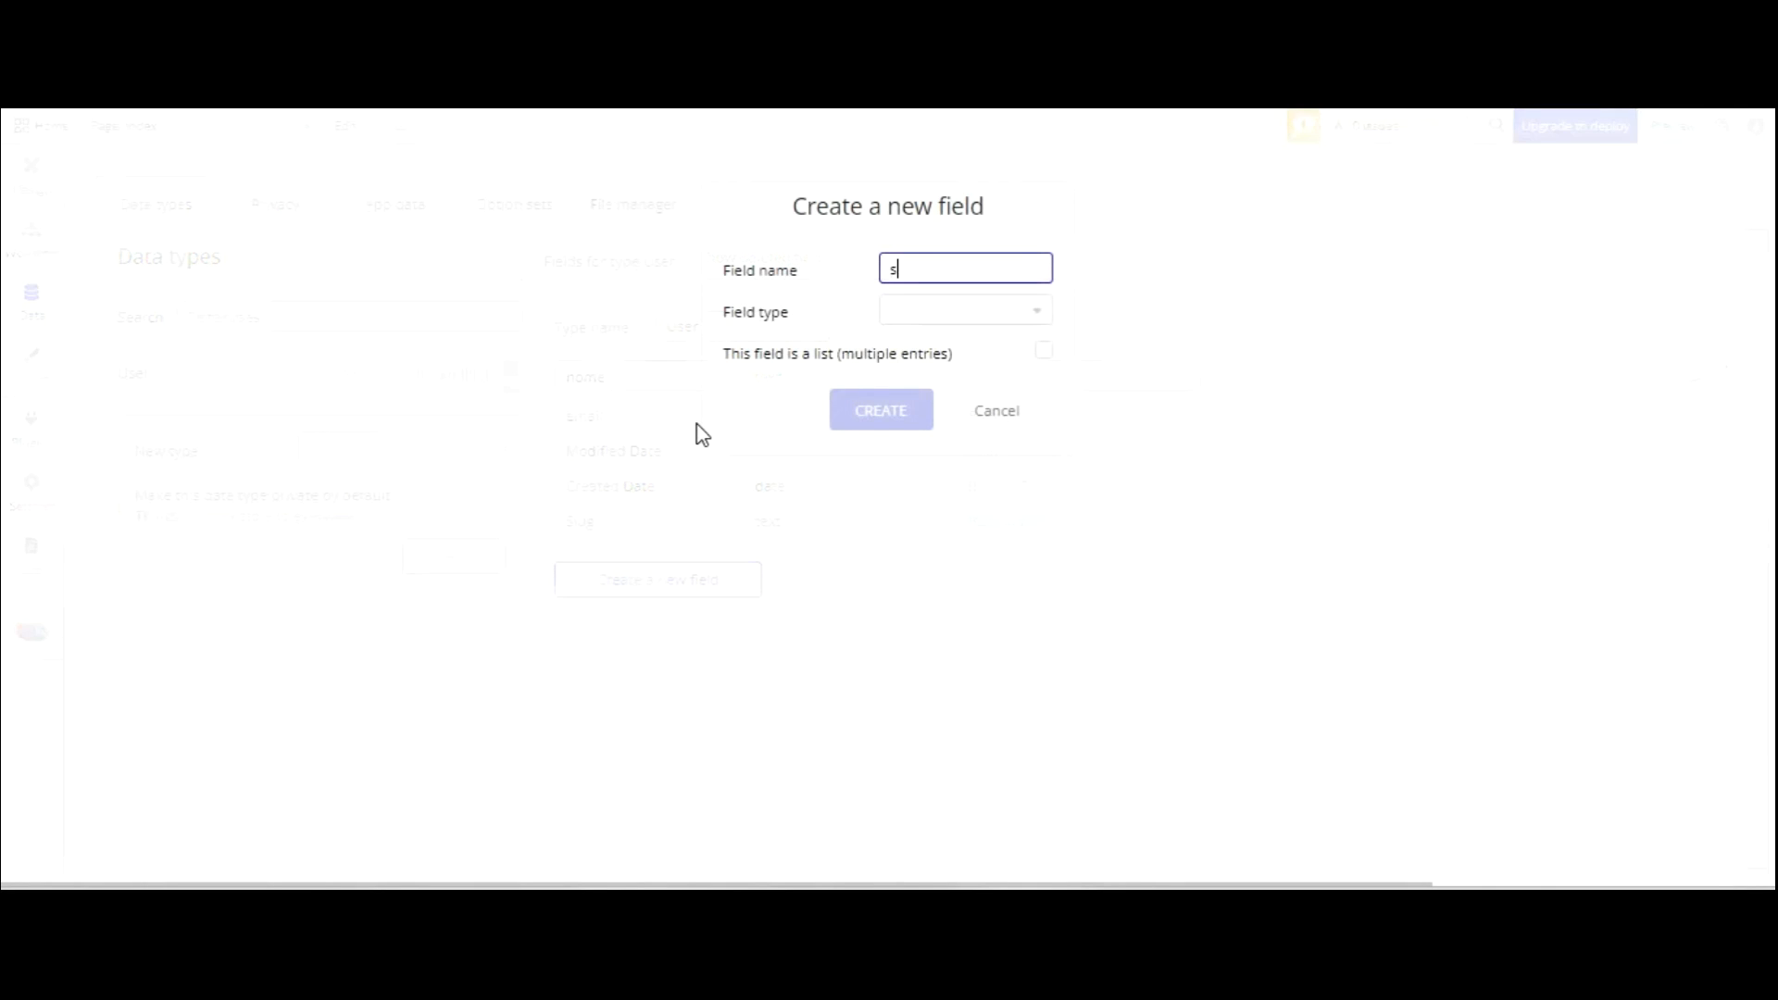
type("enha")
key("Tab")
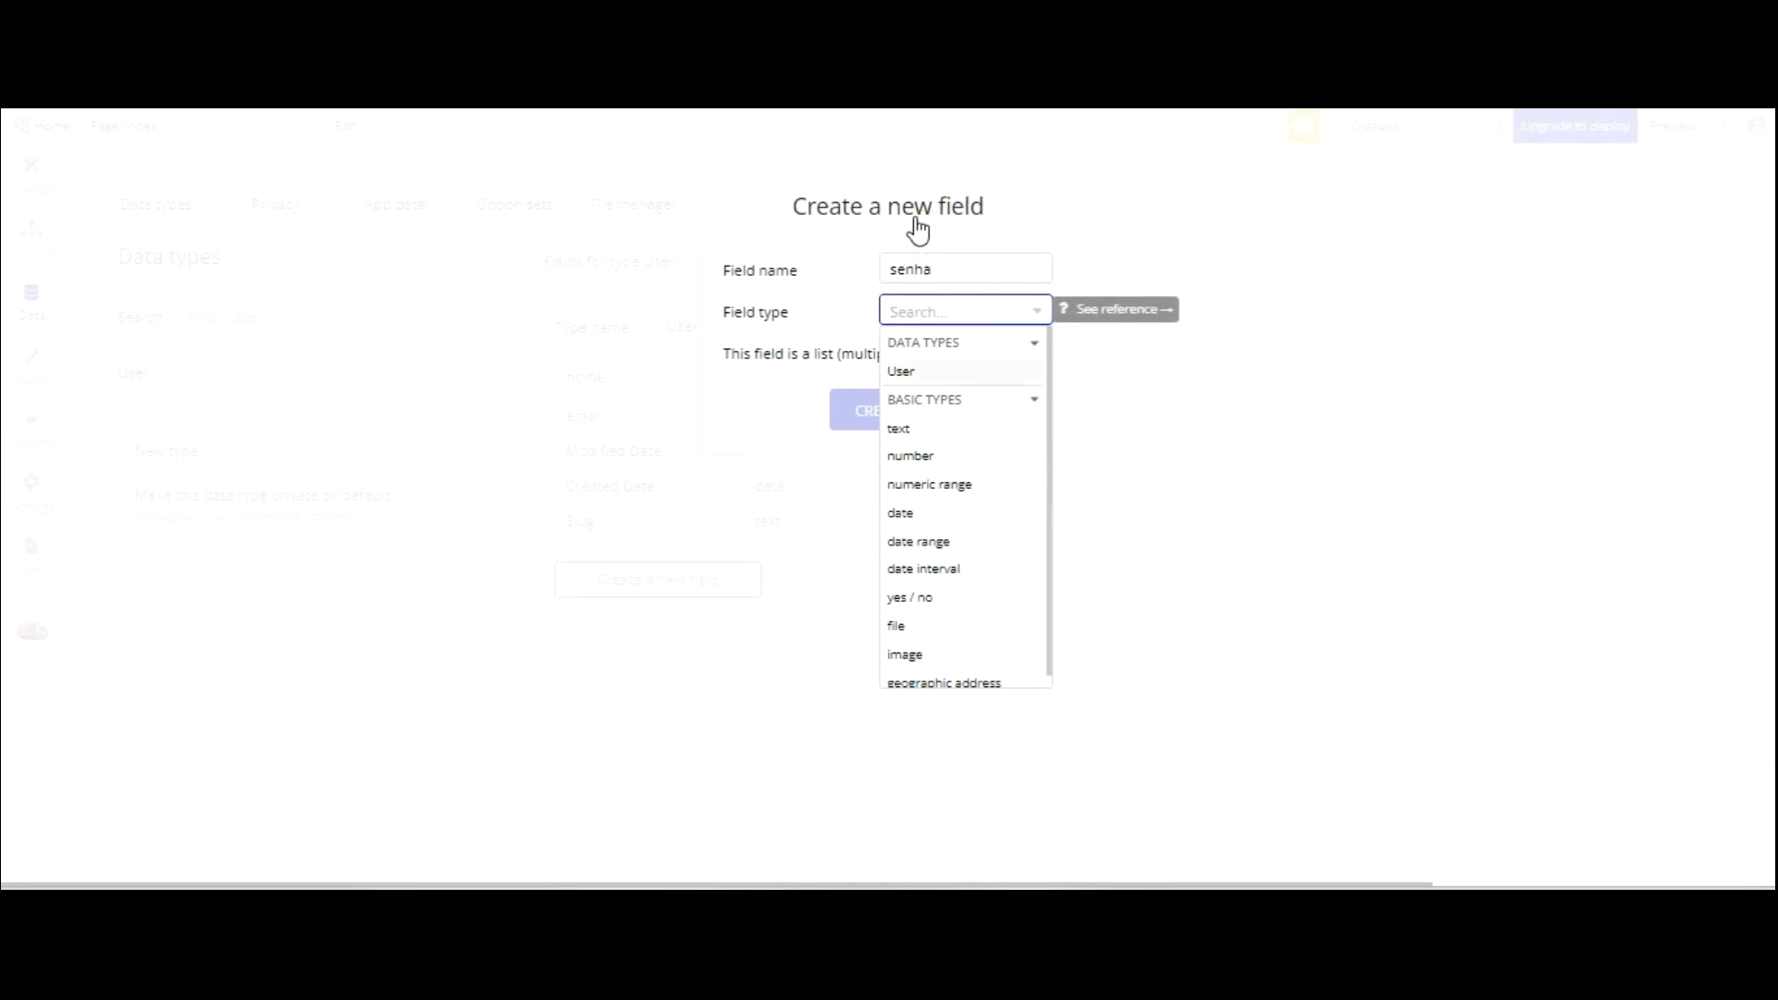
left_click(912, 428)
left_click(895, 410)
Add a 'last time seen' date field to User, then return to Design.
left_click(653, 615)
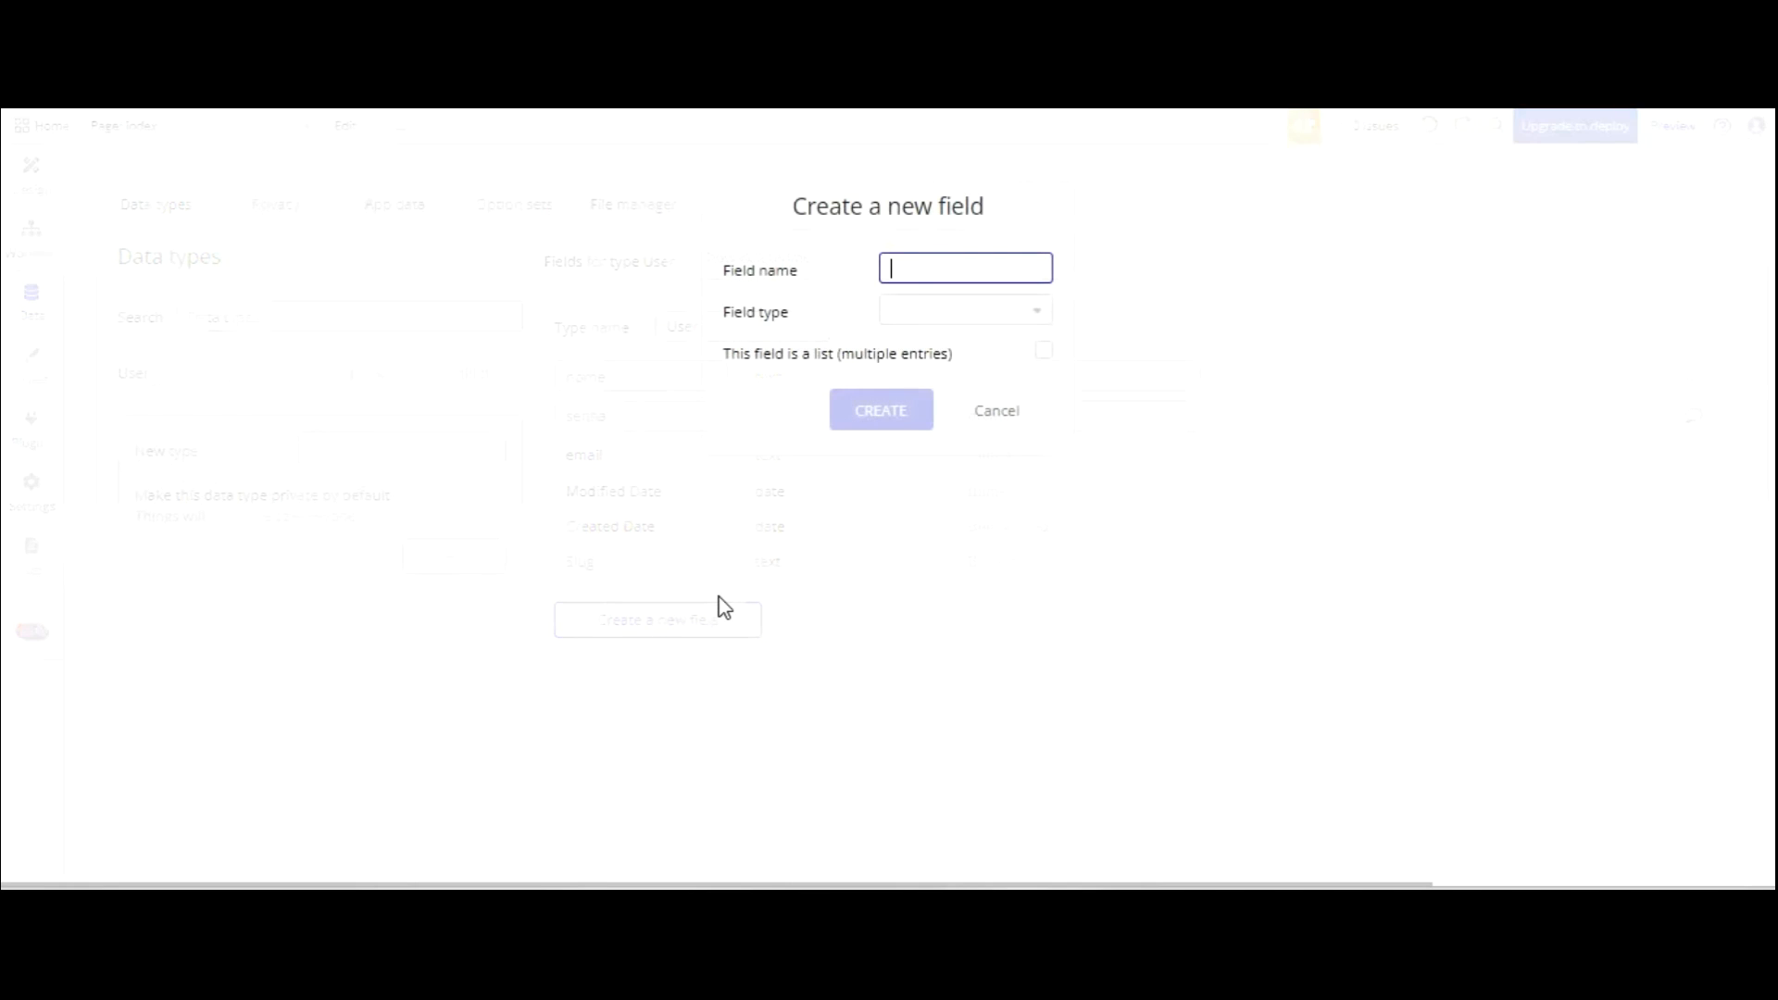
type("last time seen")
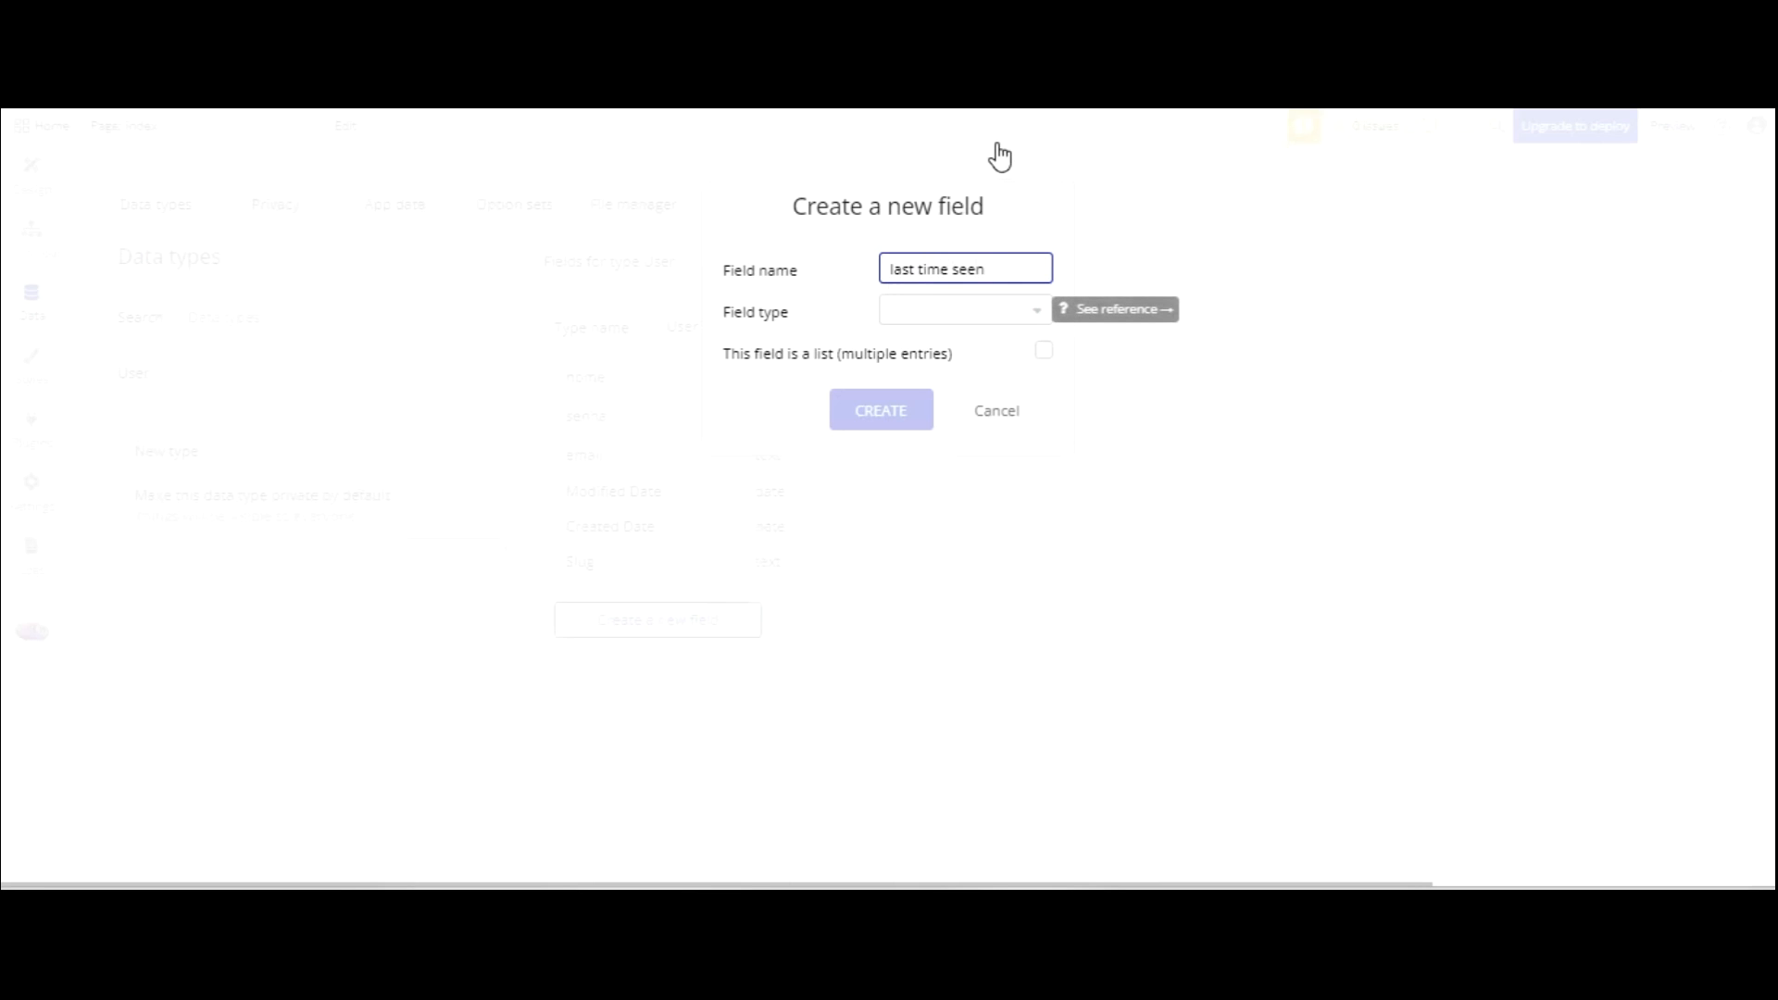
key("Tab")
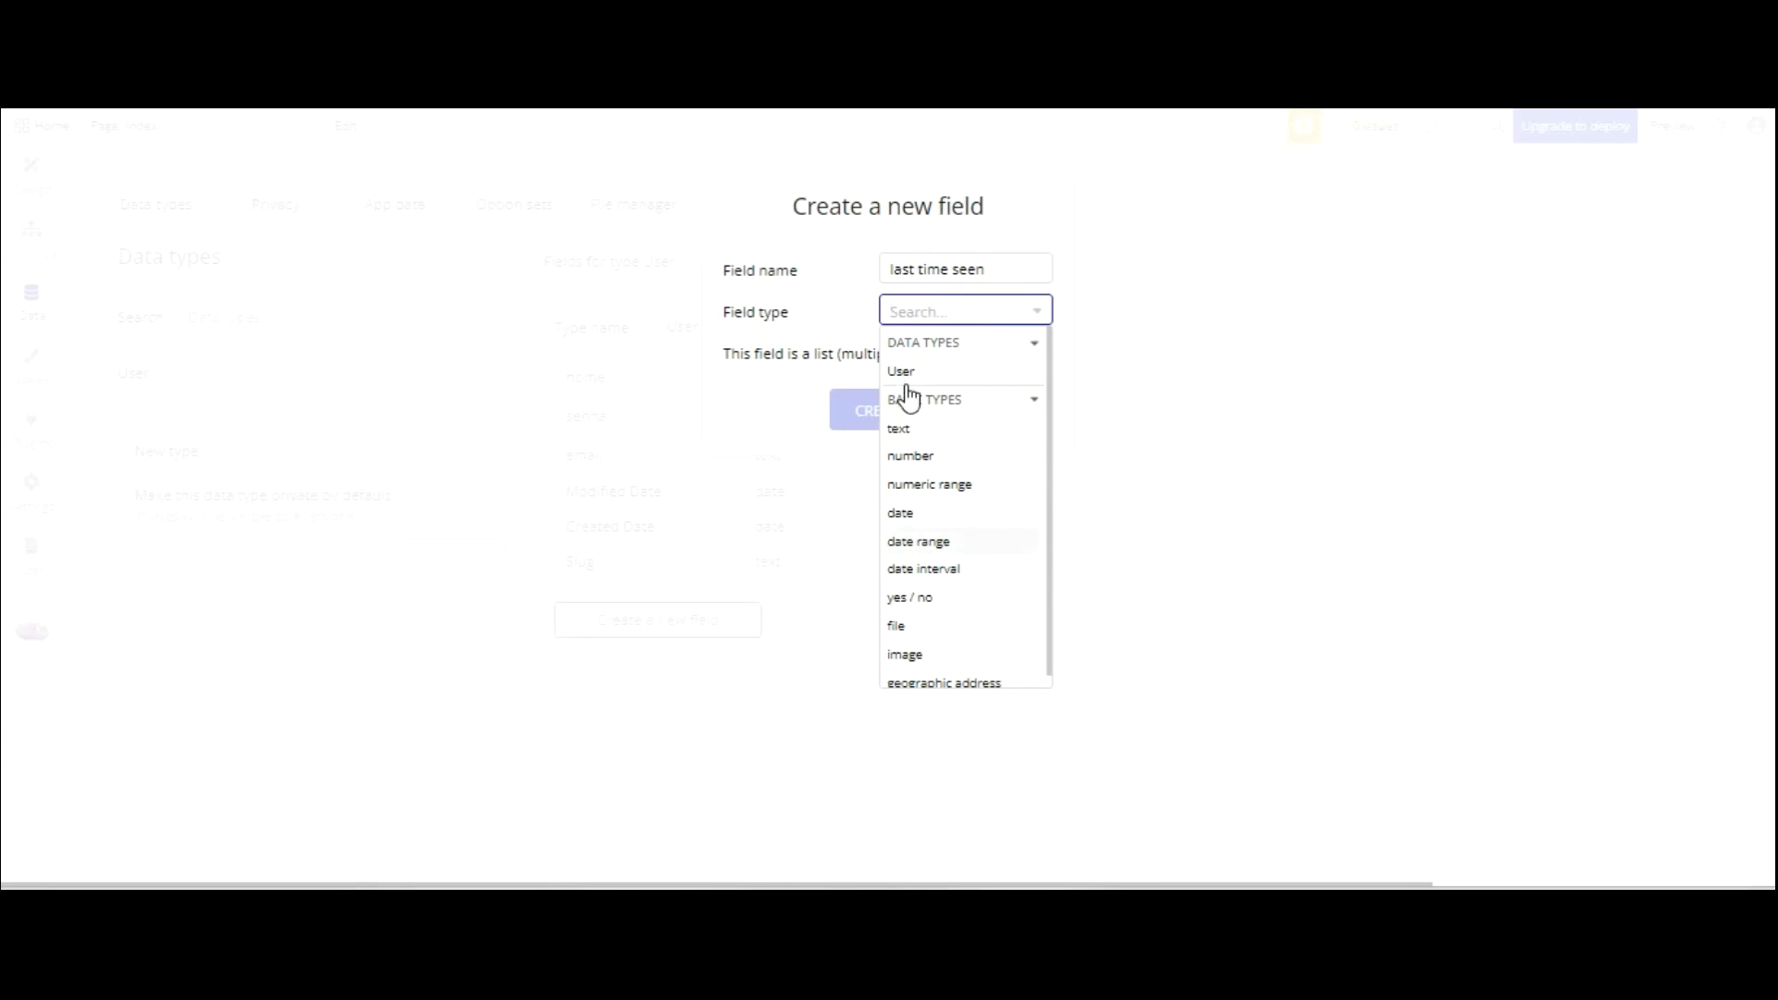
key("Return")
key("Return")
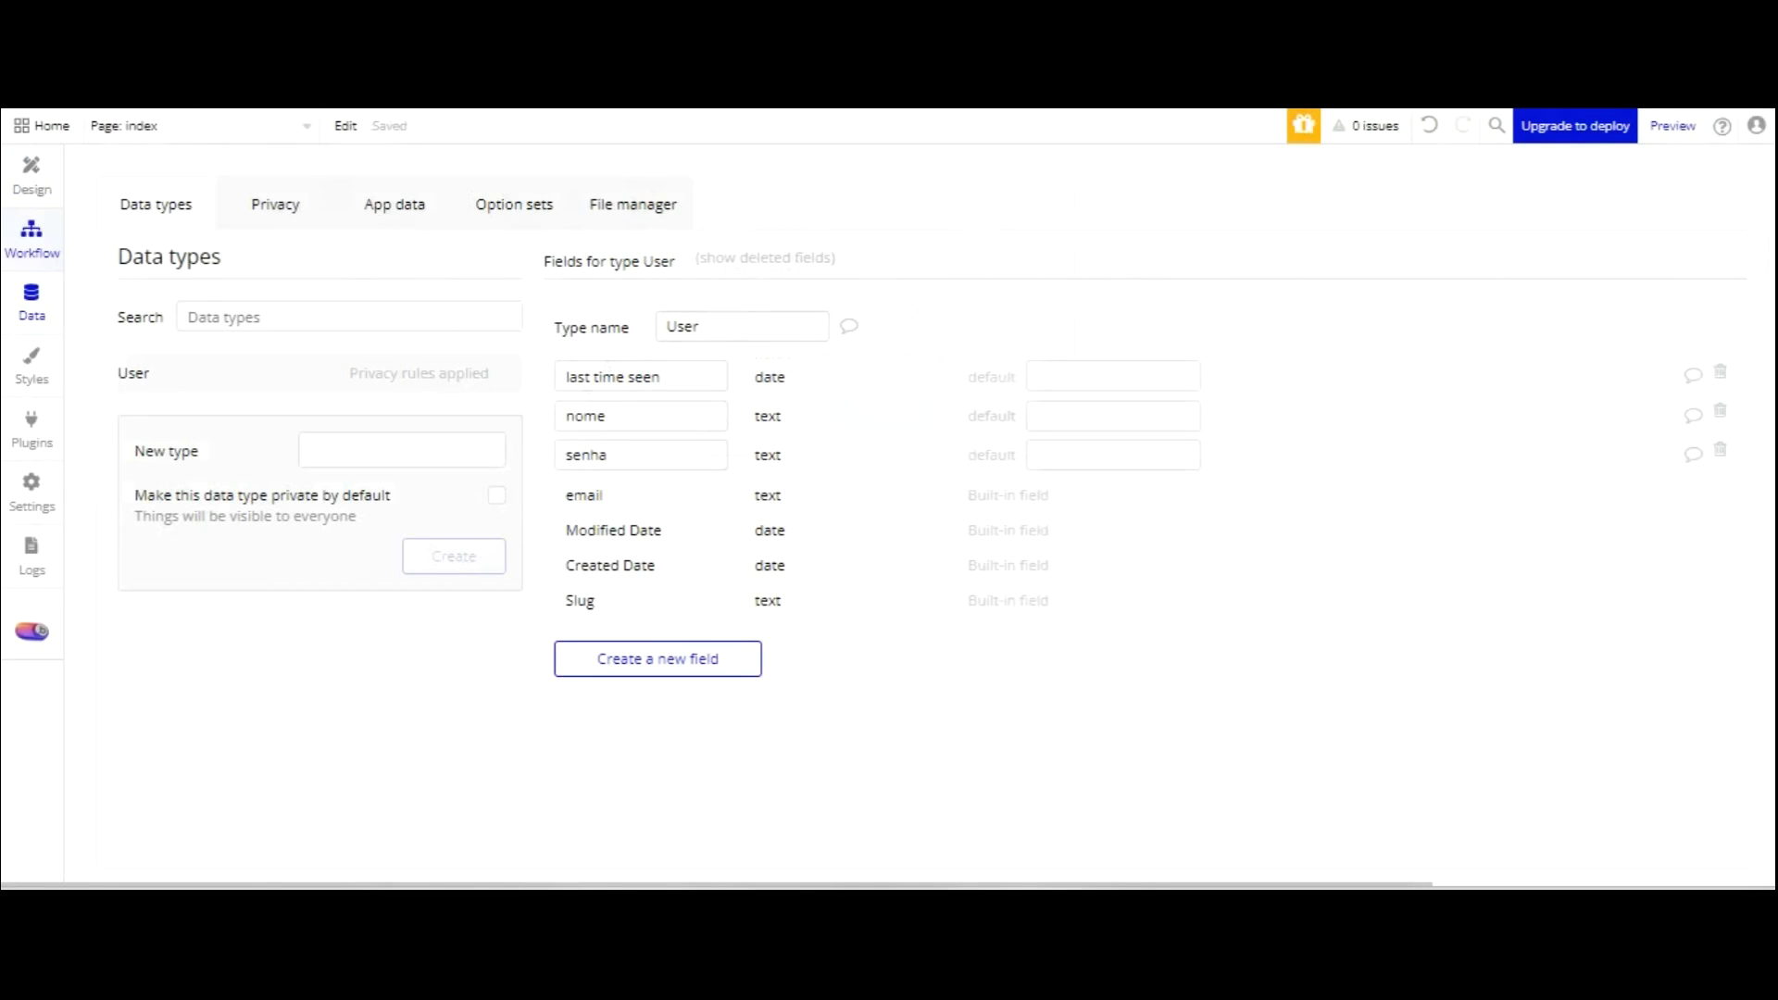
left_click(31, 170)
Give the CADASTRE-SE button a workflow with a Sign the user up action.
left_click(1028, 706)
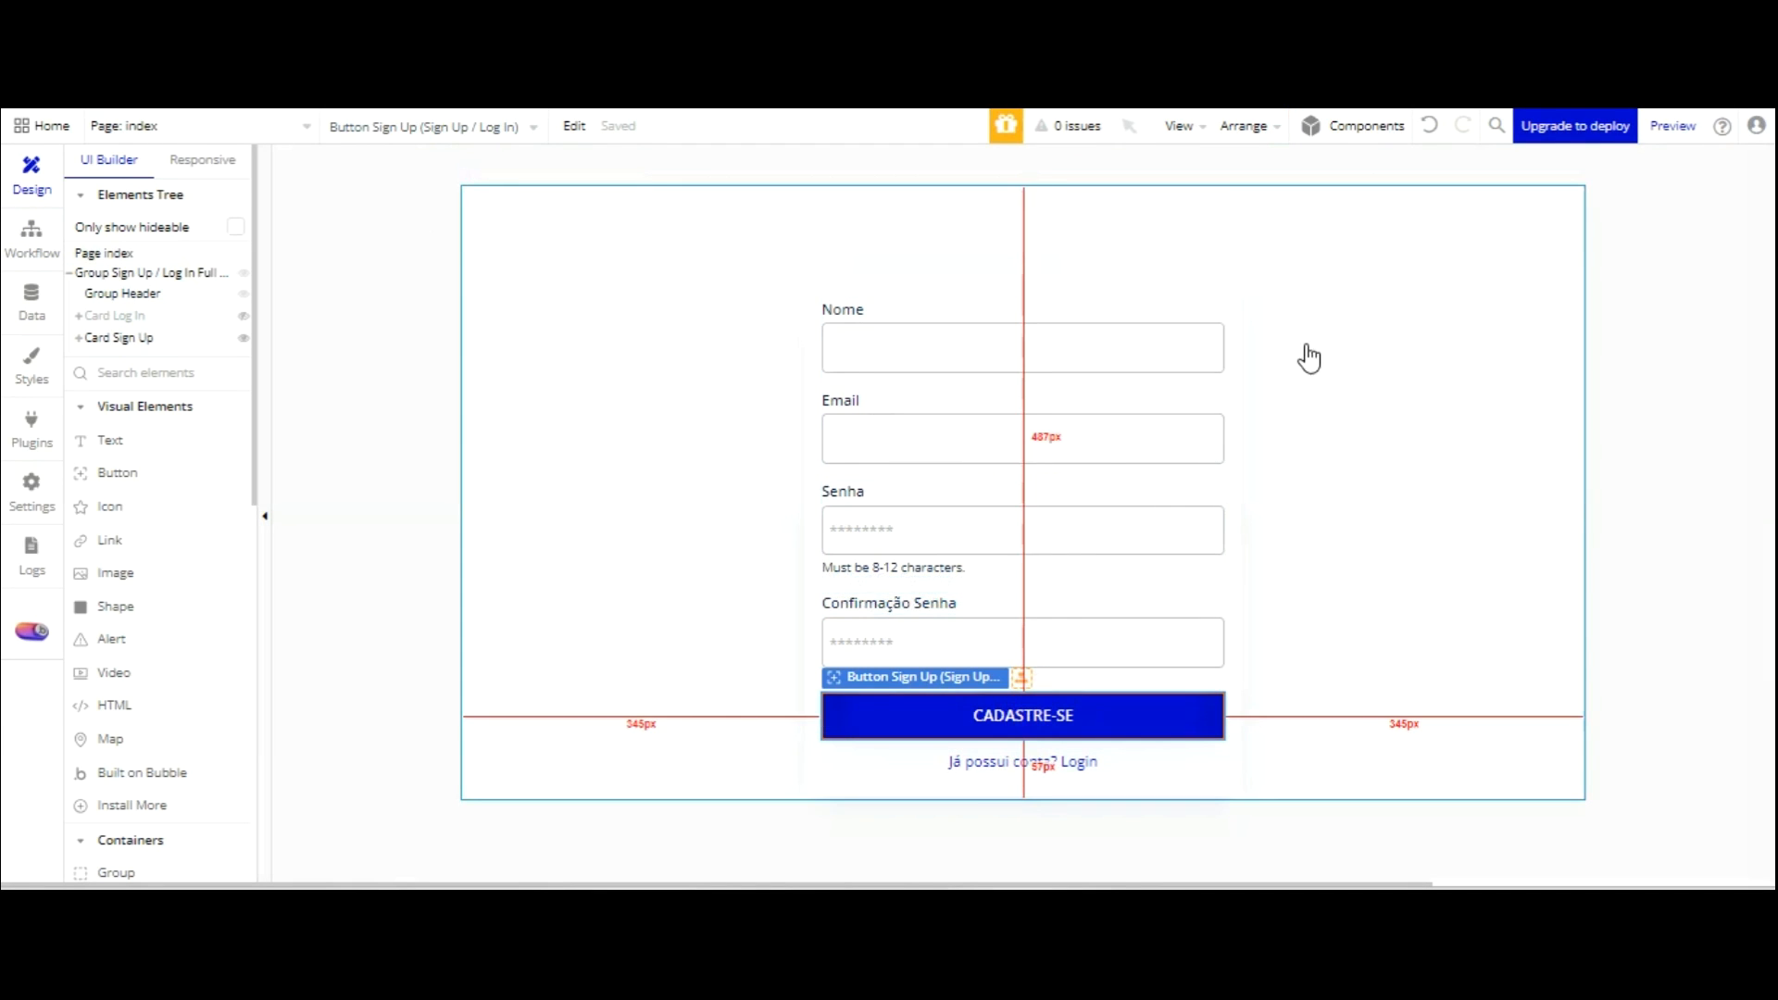
double_click(1084, 707)
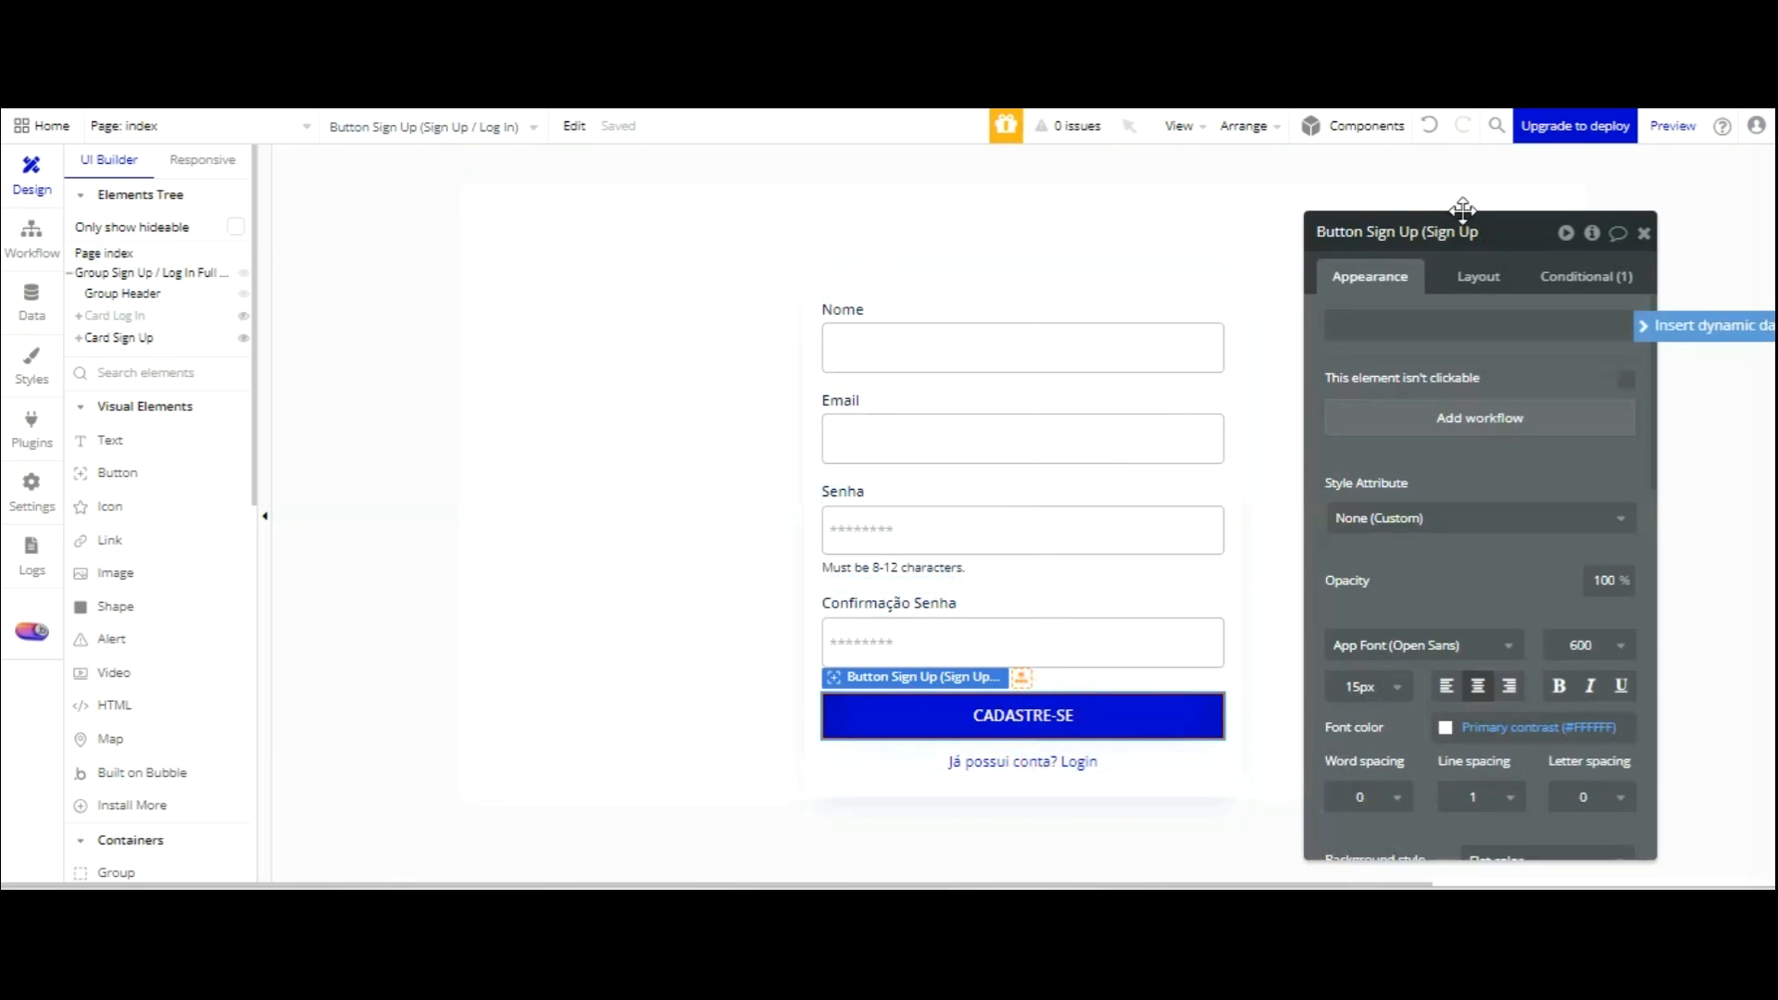
left_click(1442, 424)
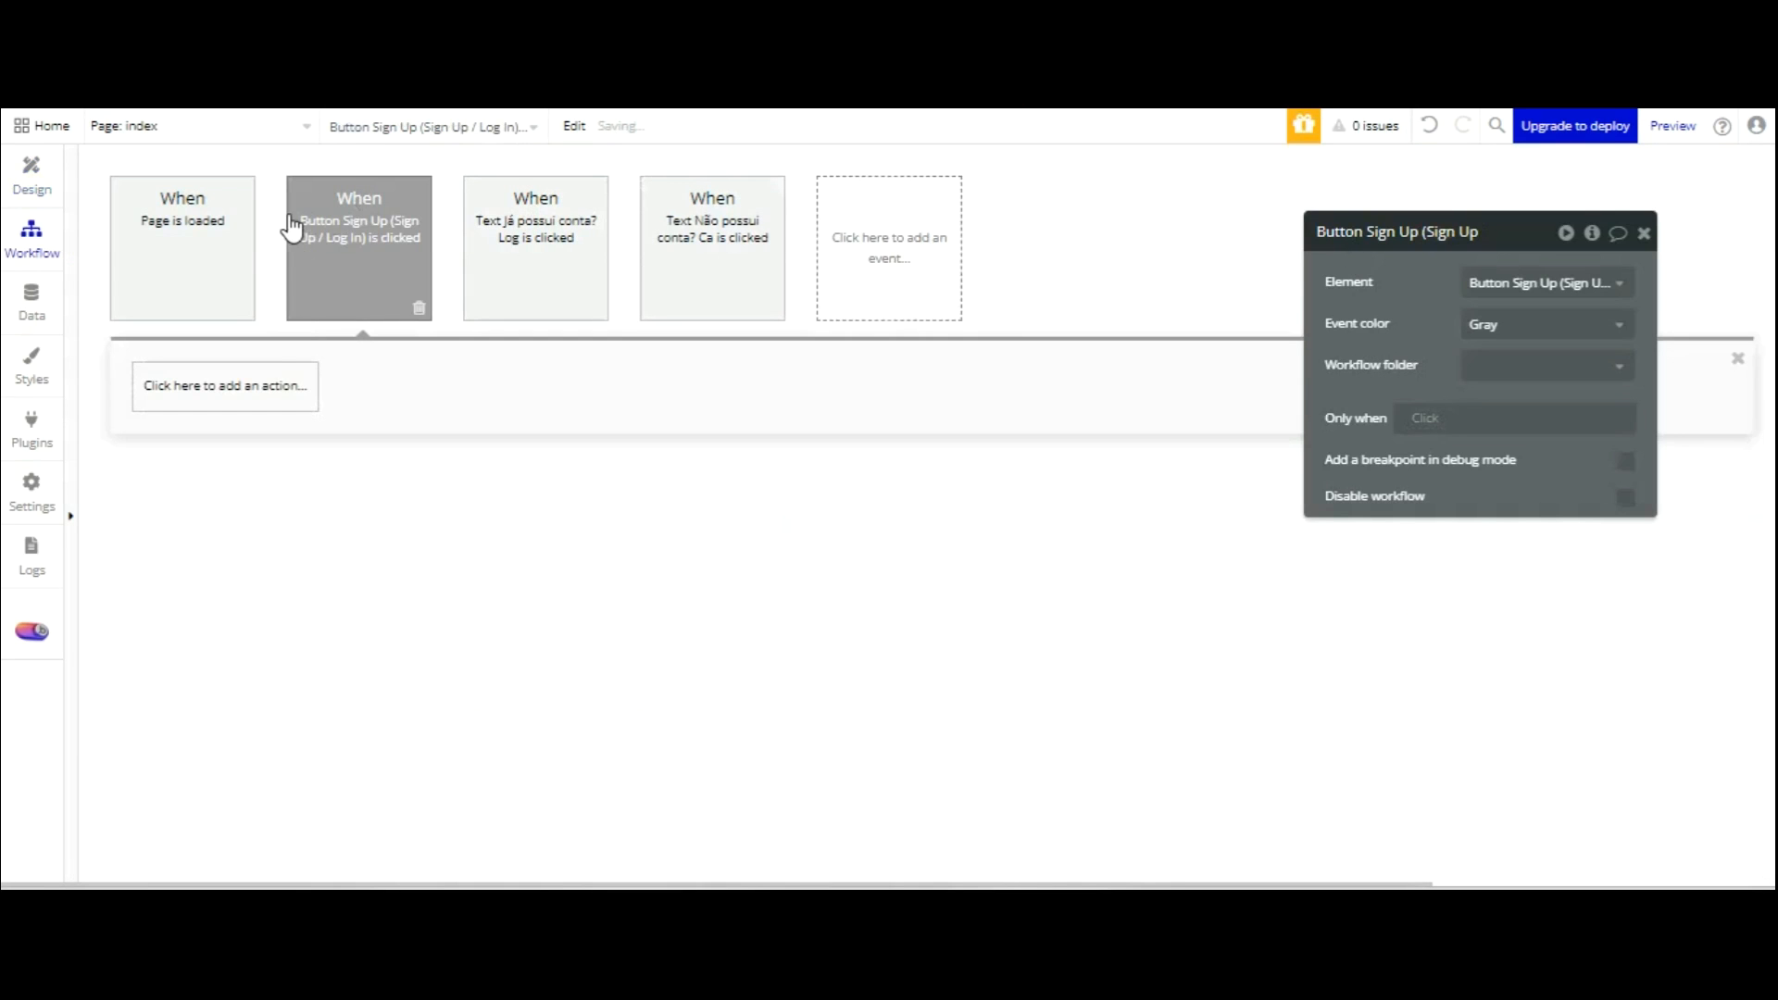
left_click(287, 374)
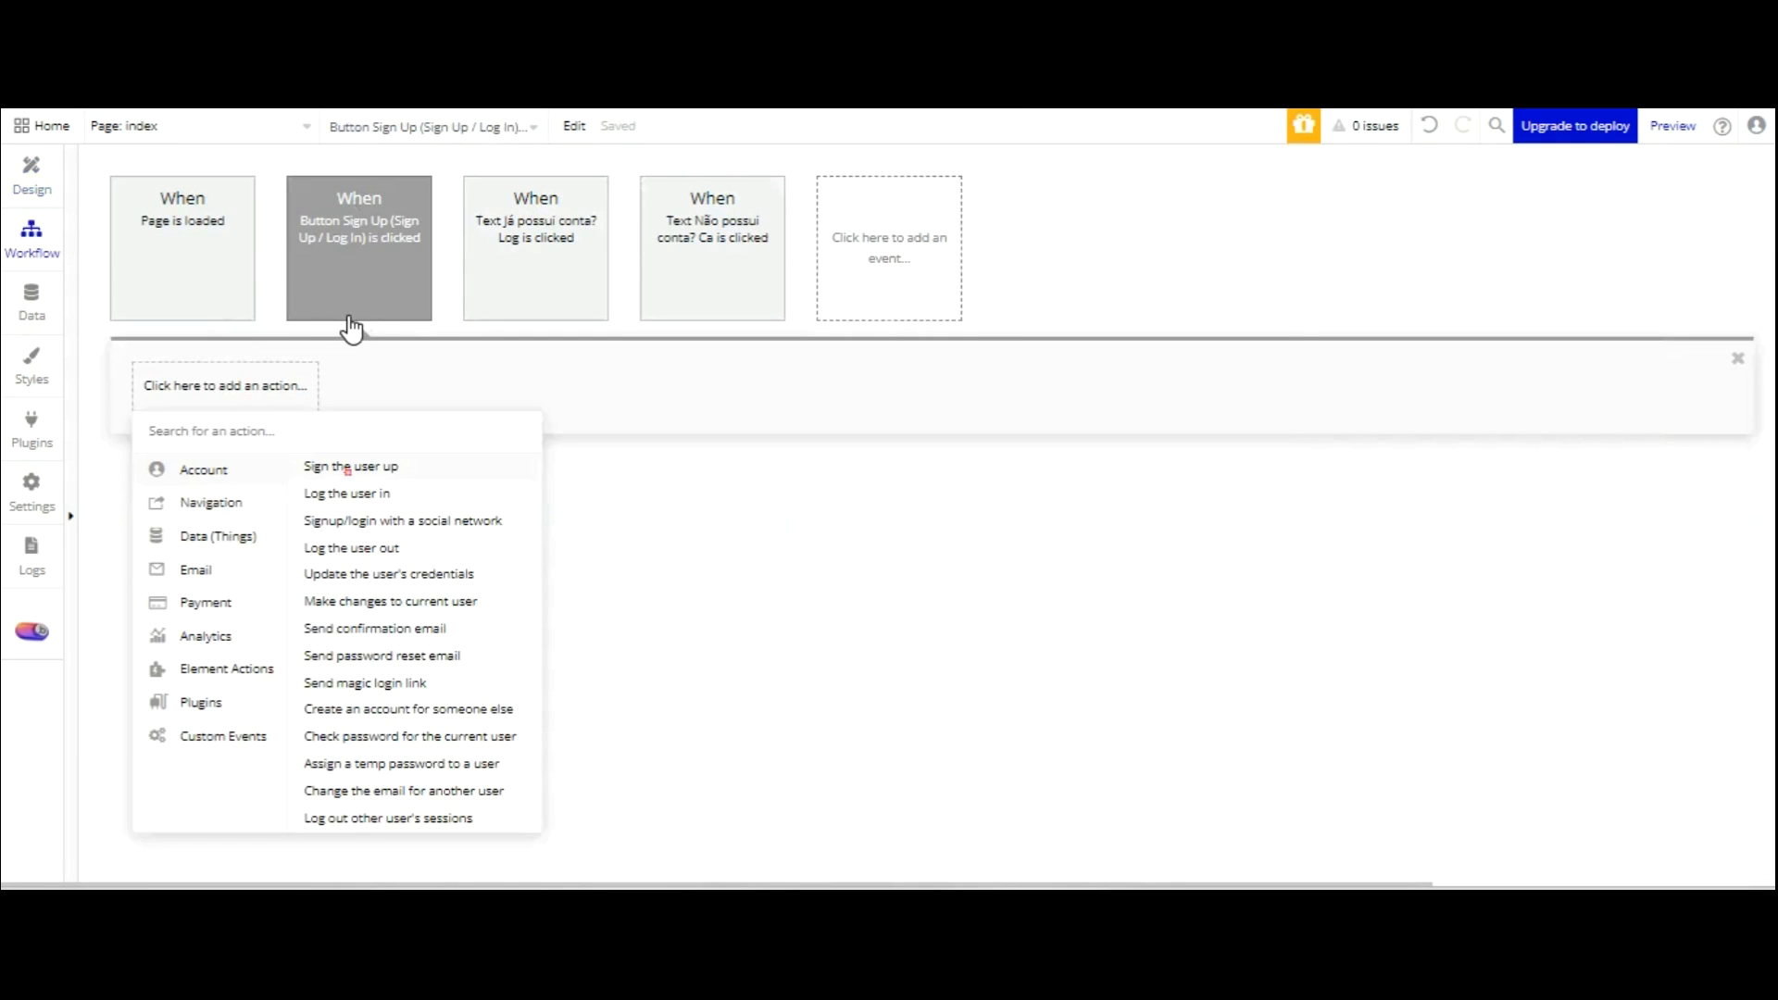
left_click(350, 467)
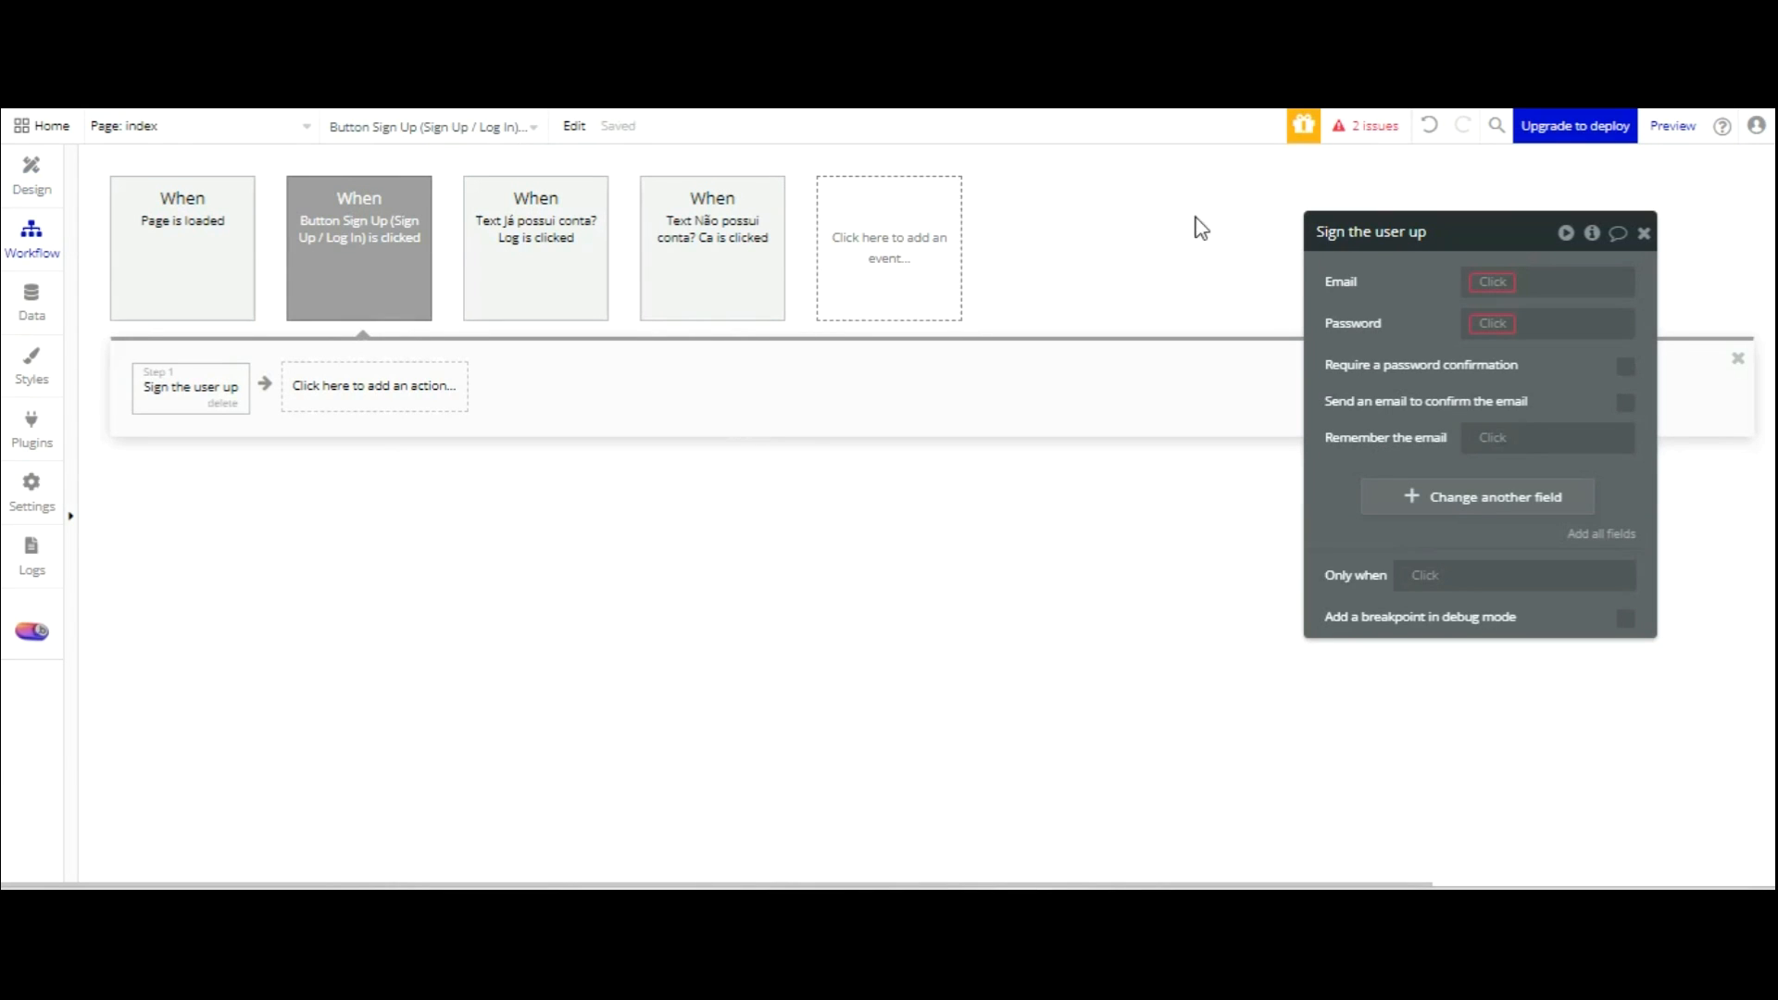
Set the sign-up Email to Input Sign Up Email's value.
left_click(1490, 281)
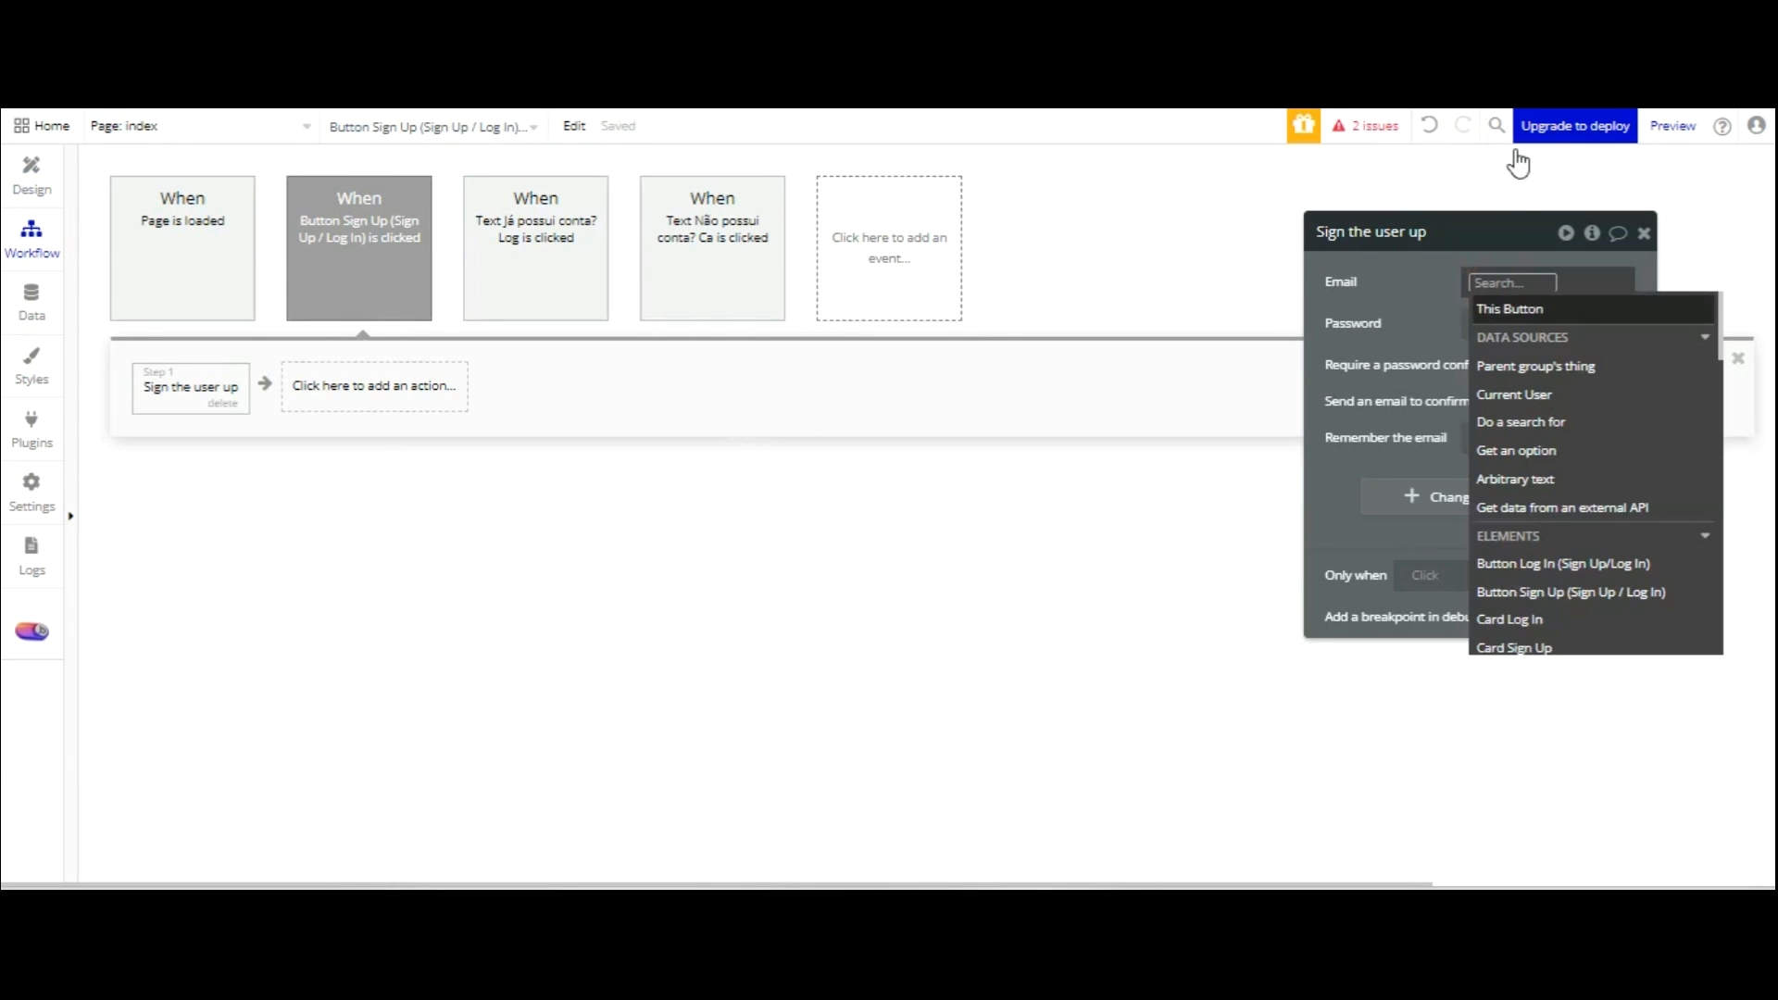
scroll(1596, 340, "down", 5)
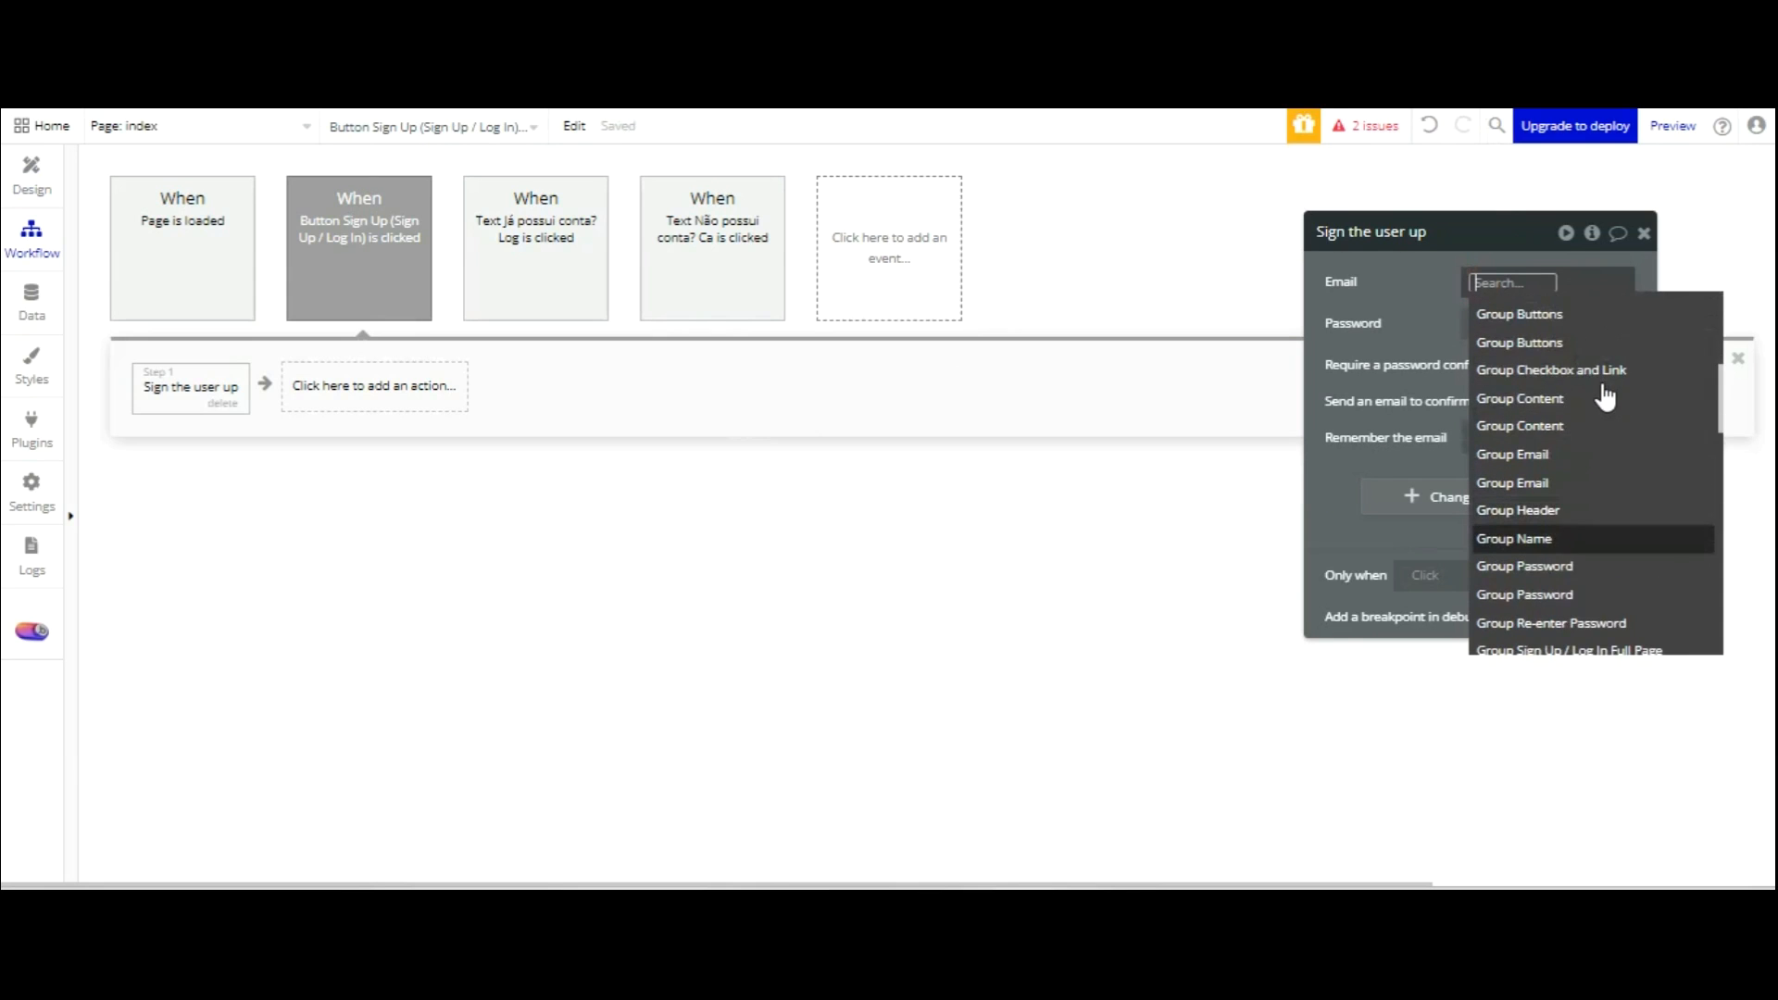
scroll(1605, 396, "down", 3)
scroll(1593, 369, "down", 3)
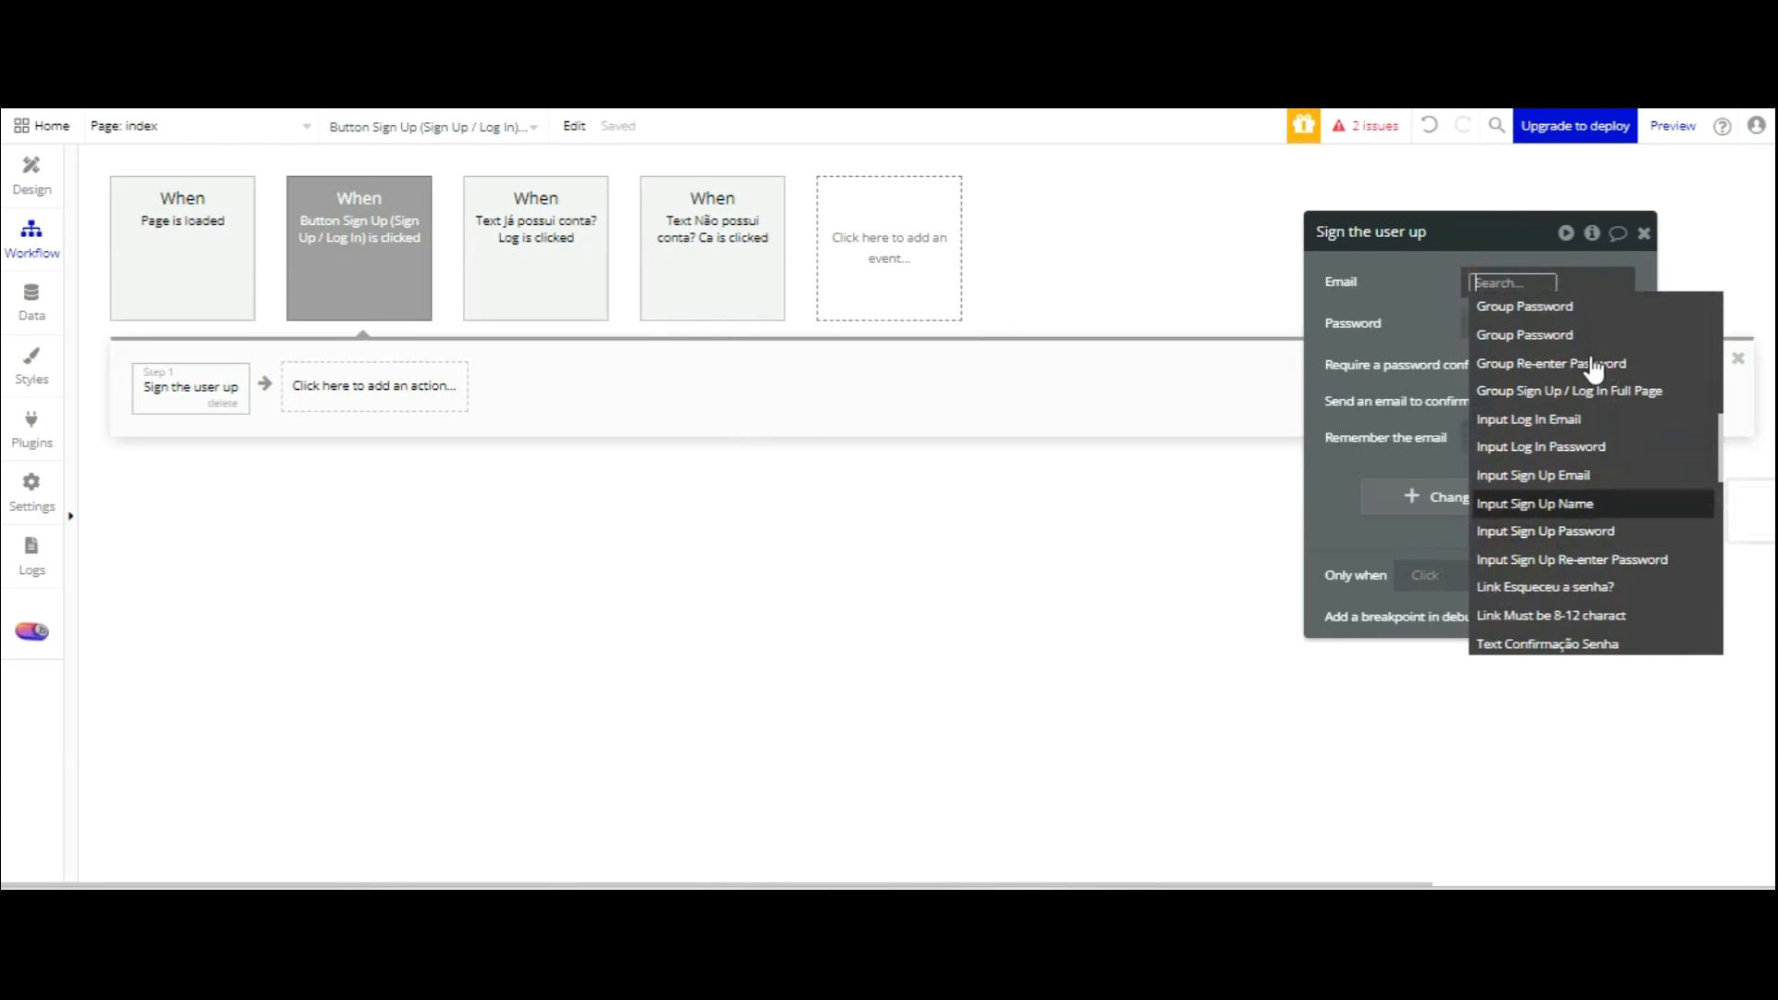
left_click(1590, 477)
left_click(1519, 357)
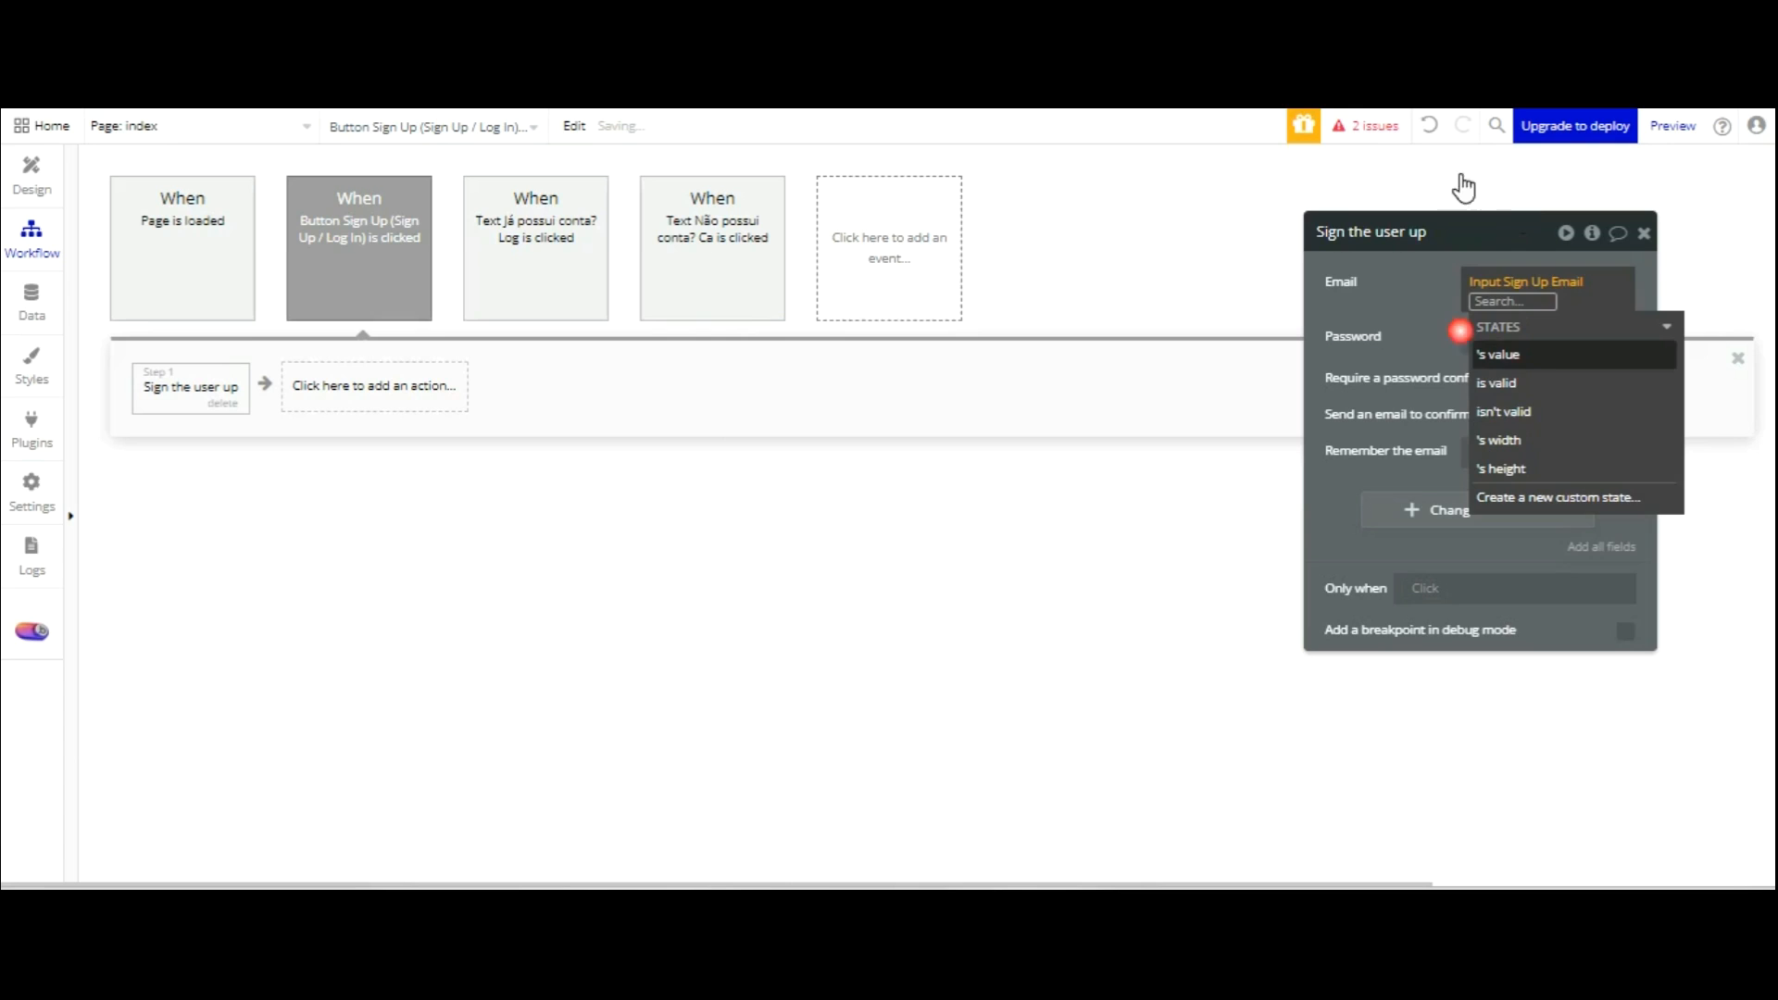
left_click(1429, 302)
Set the sign-up Password to Input Sign Up Password's value.
left_click(1493, 323)
scroll(1596, 484, "down", 5)
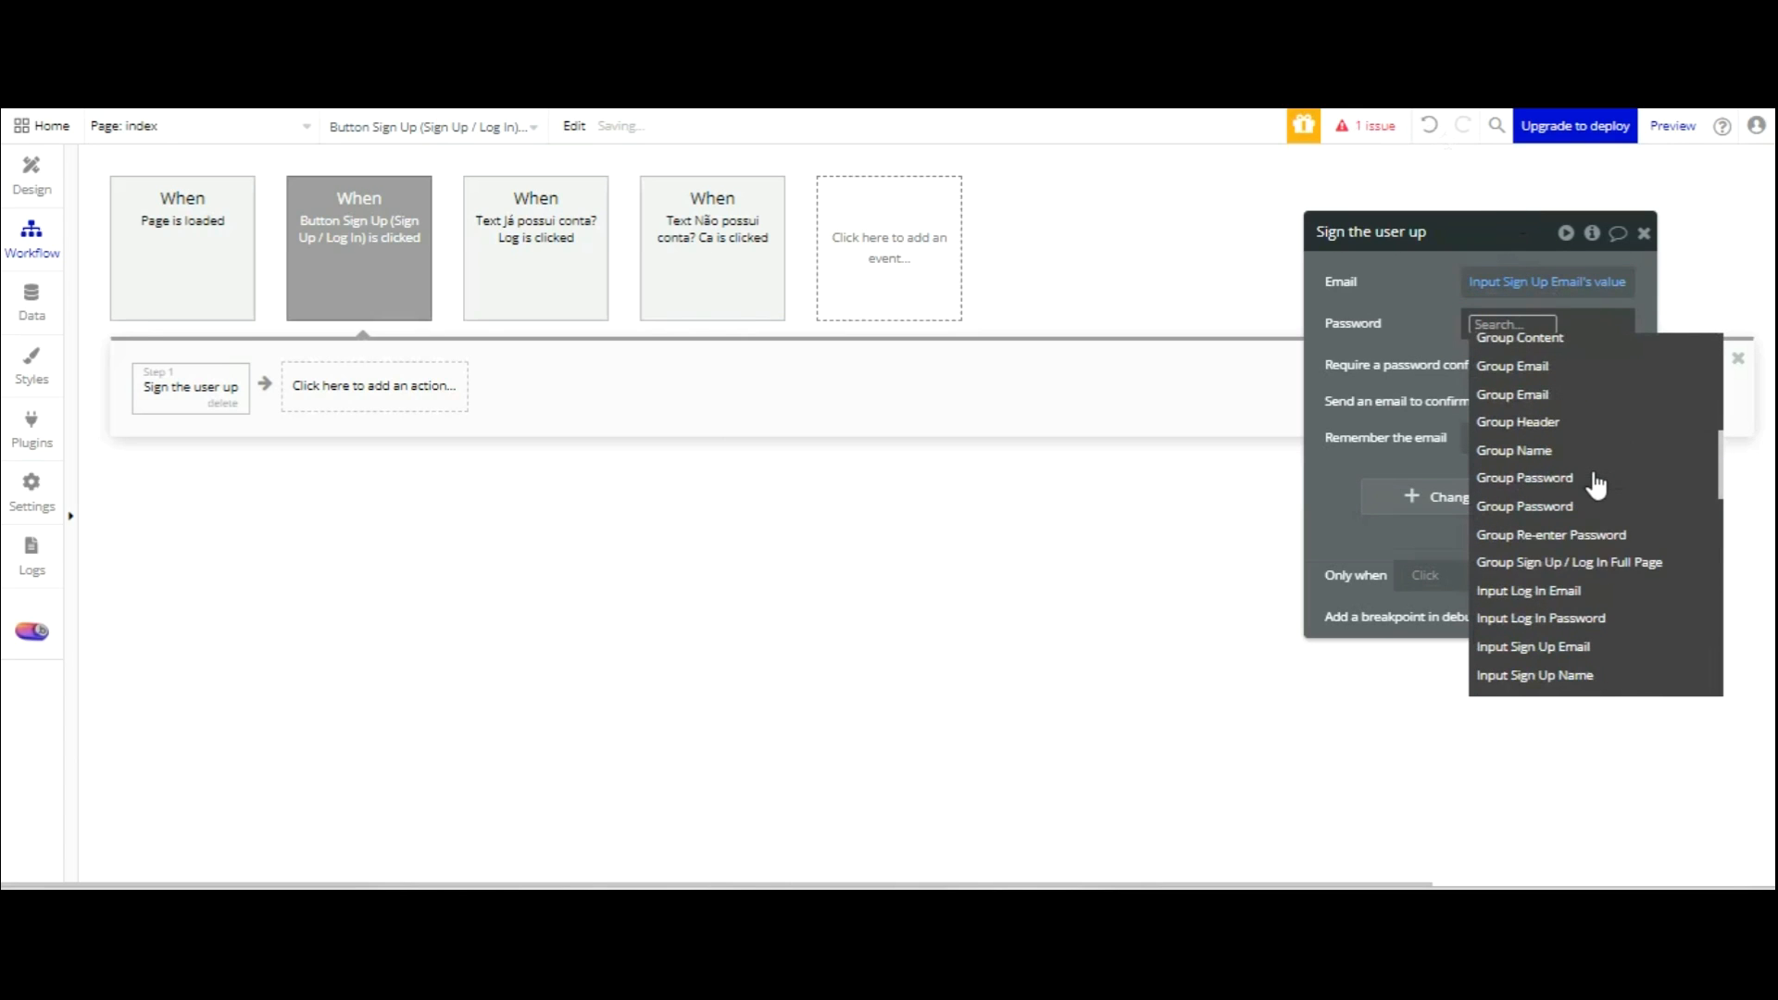
scroll(1593, 491, "down", 1)
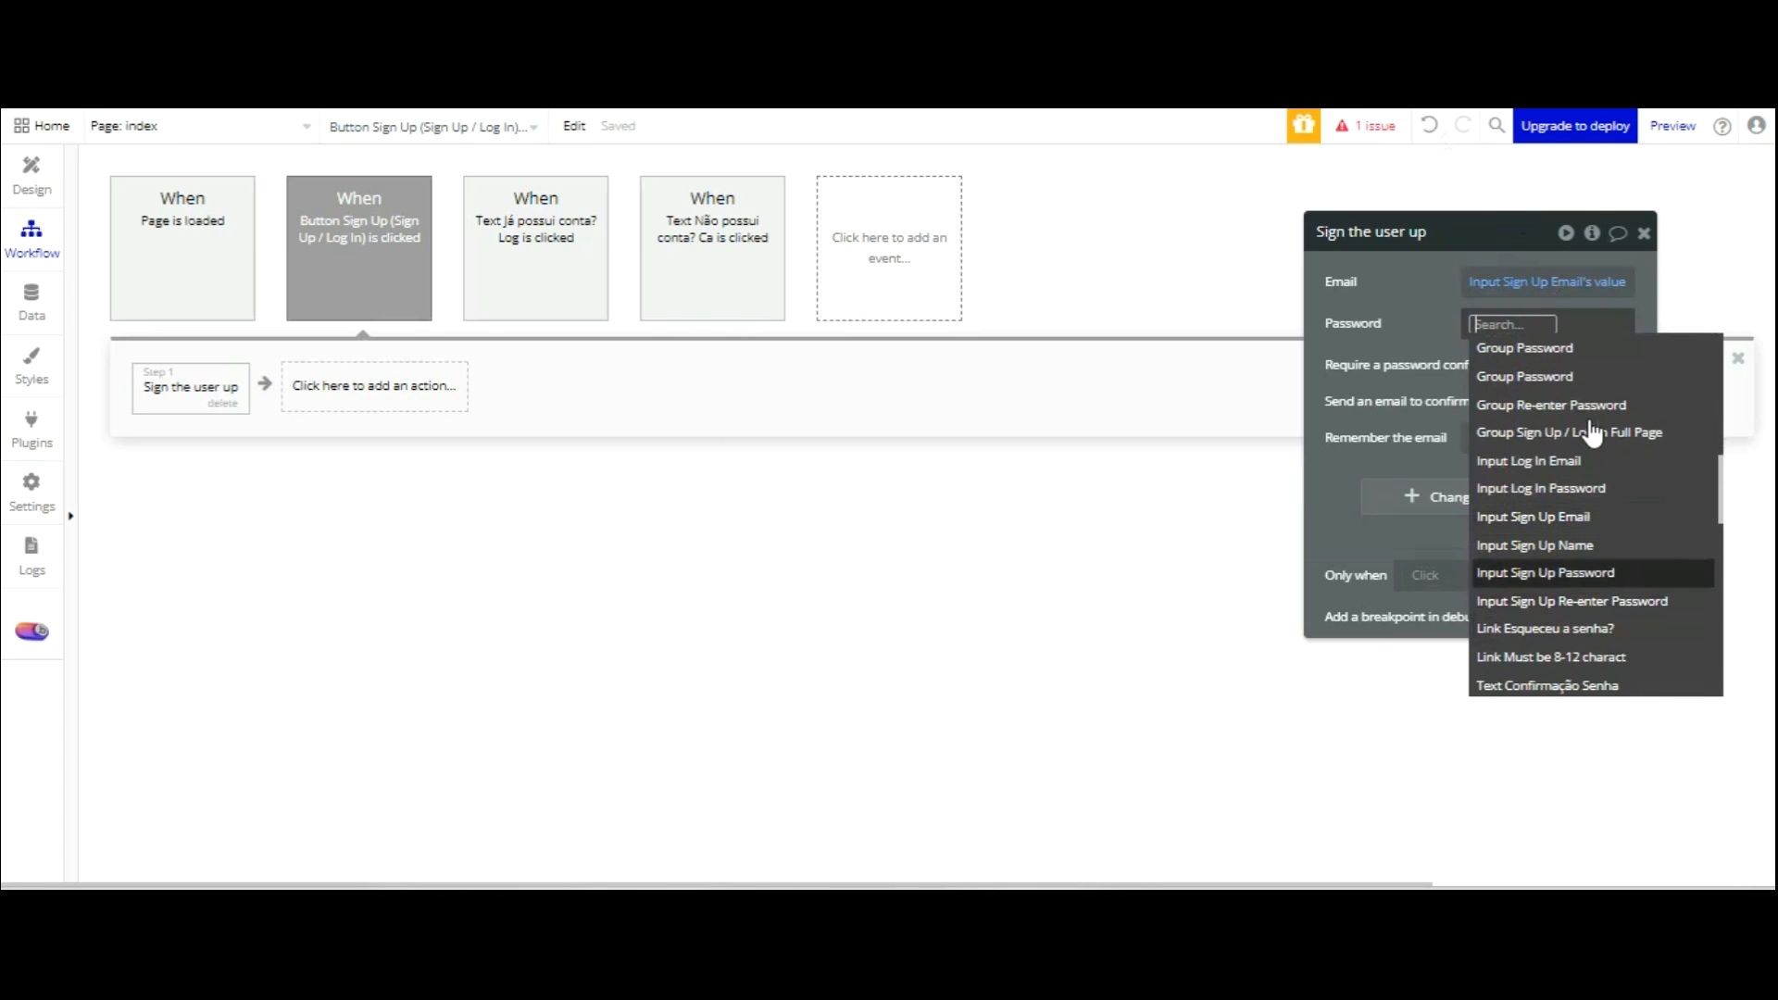
left_click(1529, 572)
left_click(1434, 300)
left_click(1551, 343)
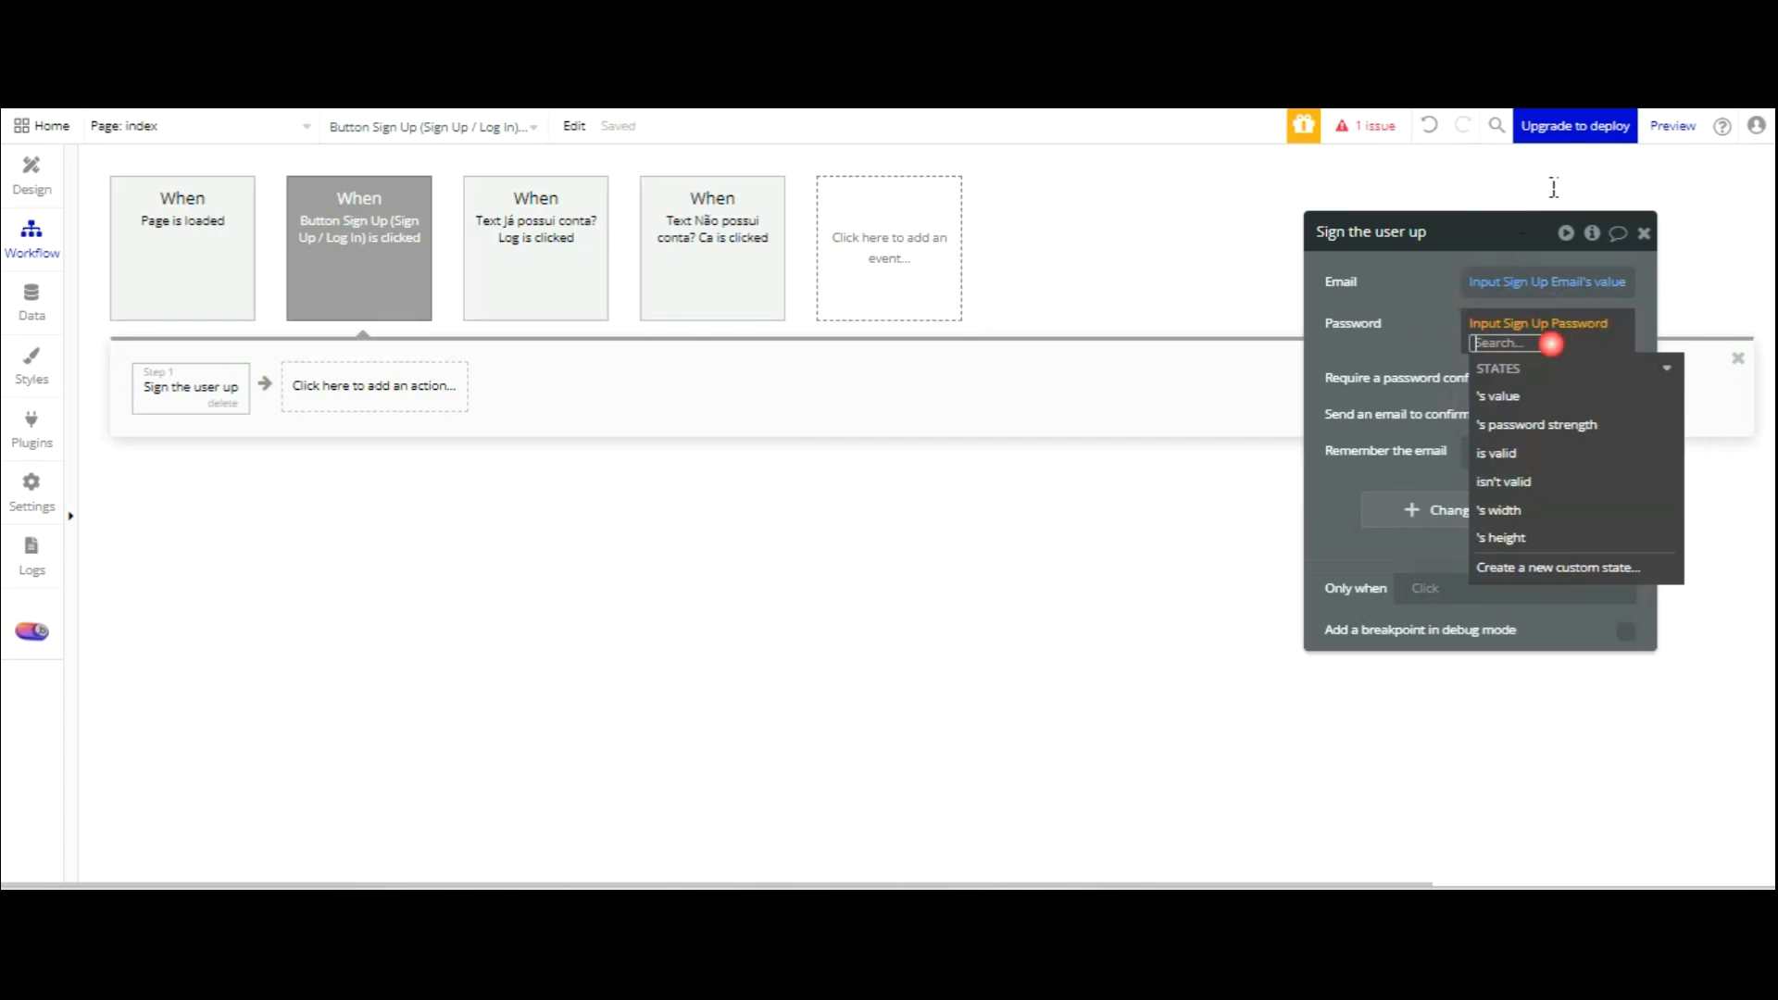
left_click(1530, 389)
left_click(1404, 282)
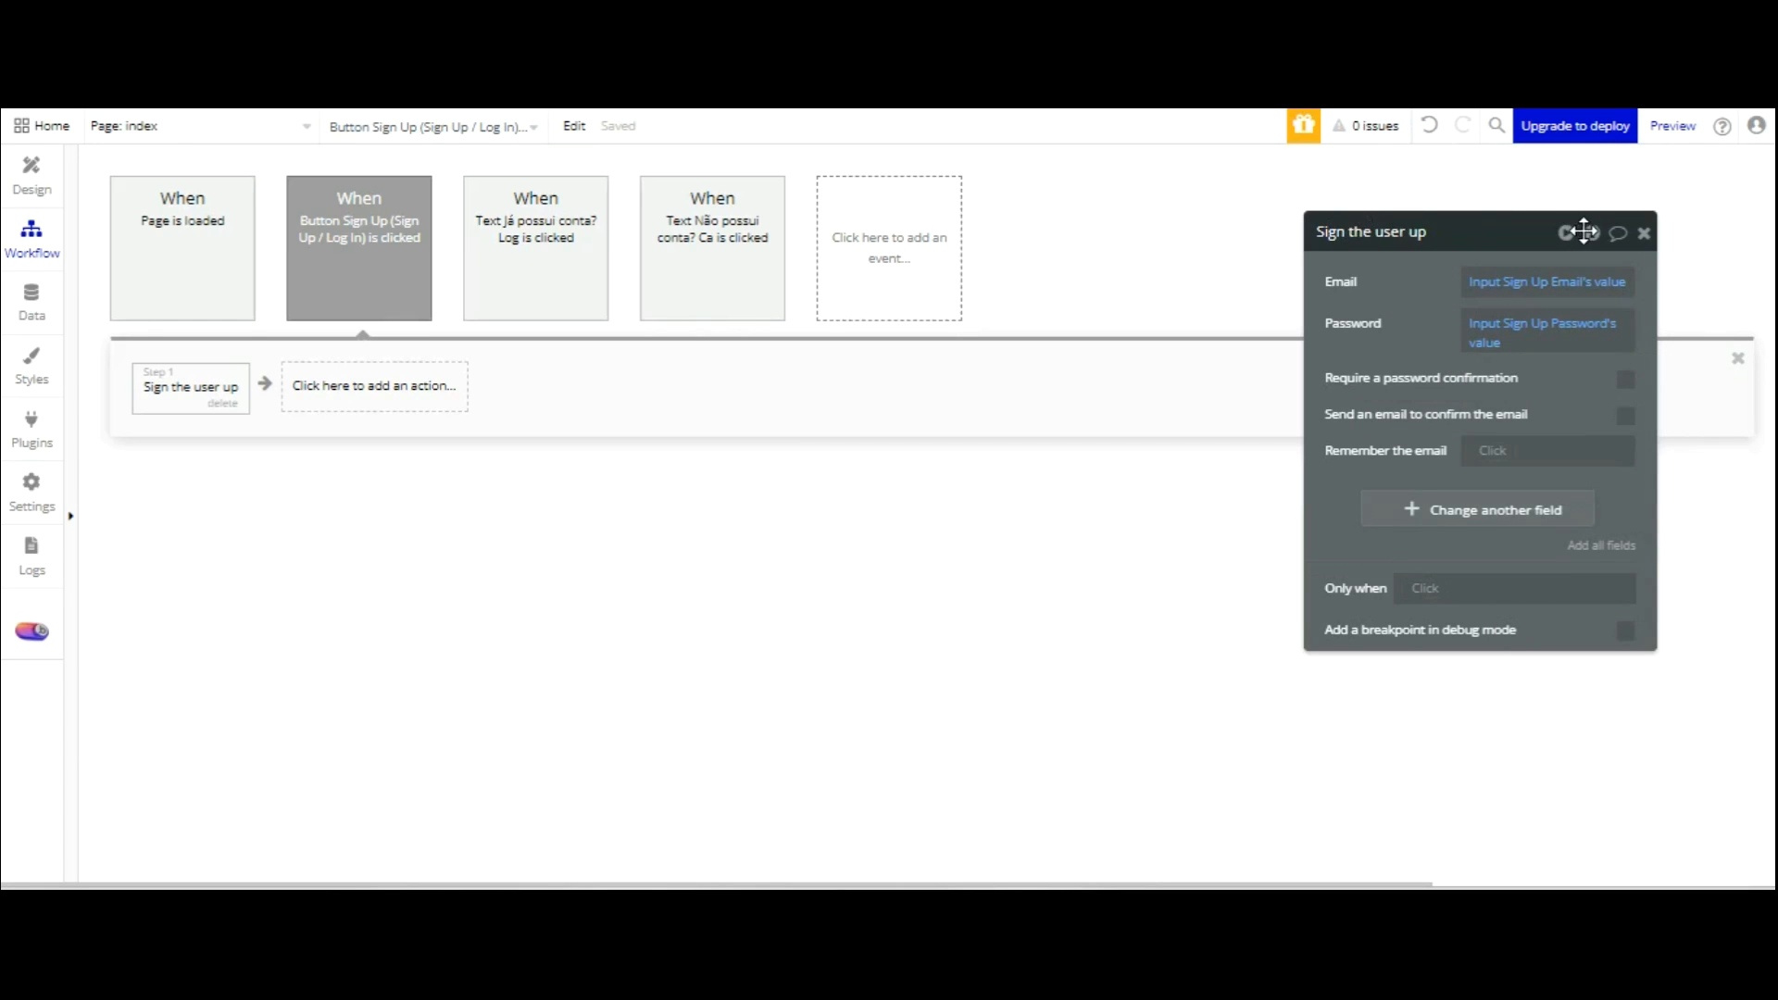
Require confirmation, taken from Input Sign Up Re-enter Password's value.
left_click(1626, 379)
left_click(1501, 415)
scroll(1565, 491, "down", 6)
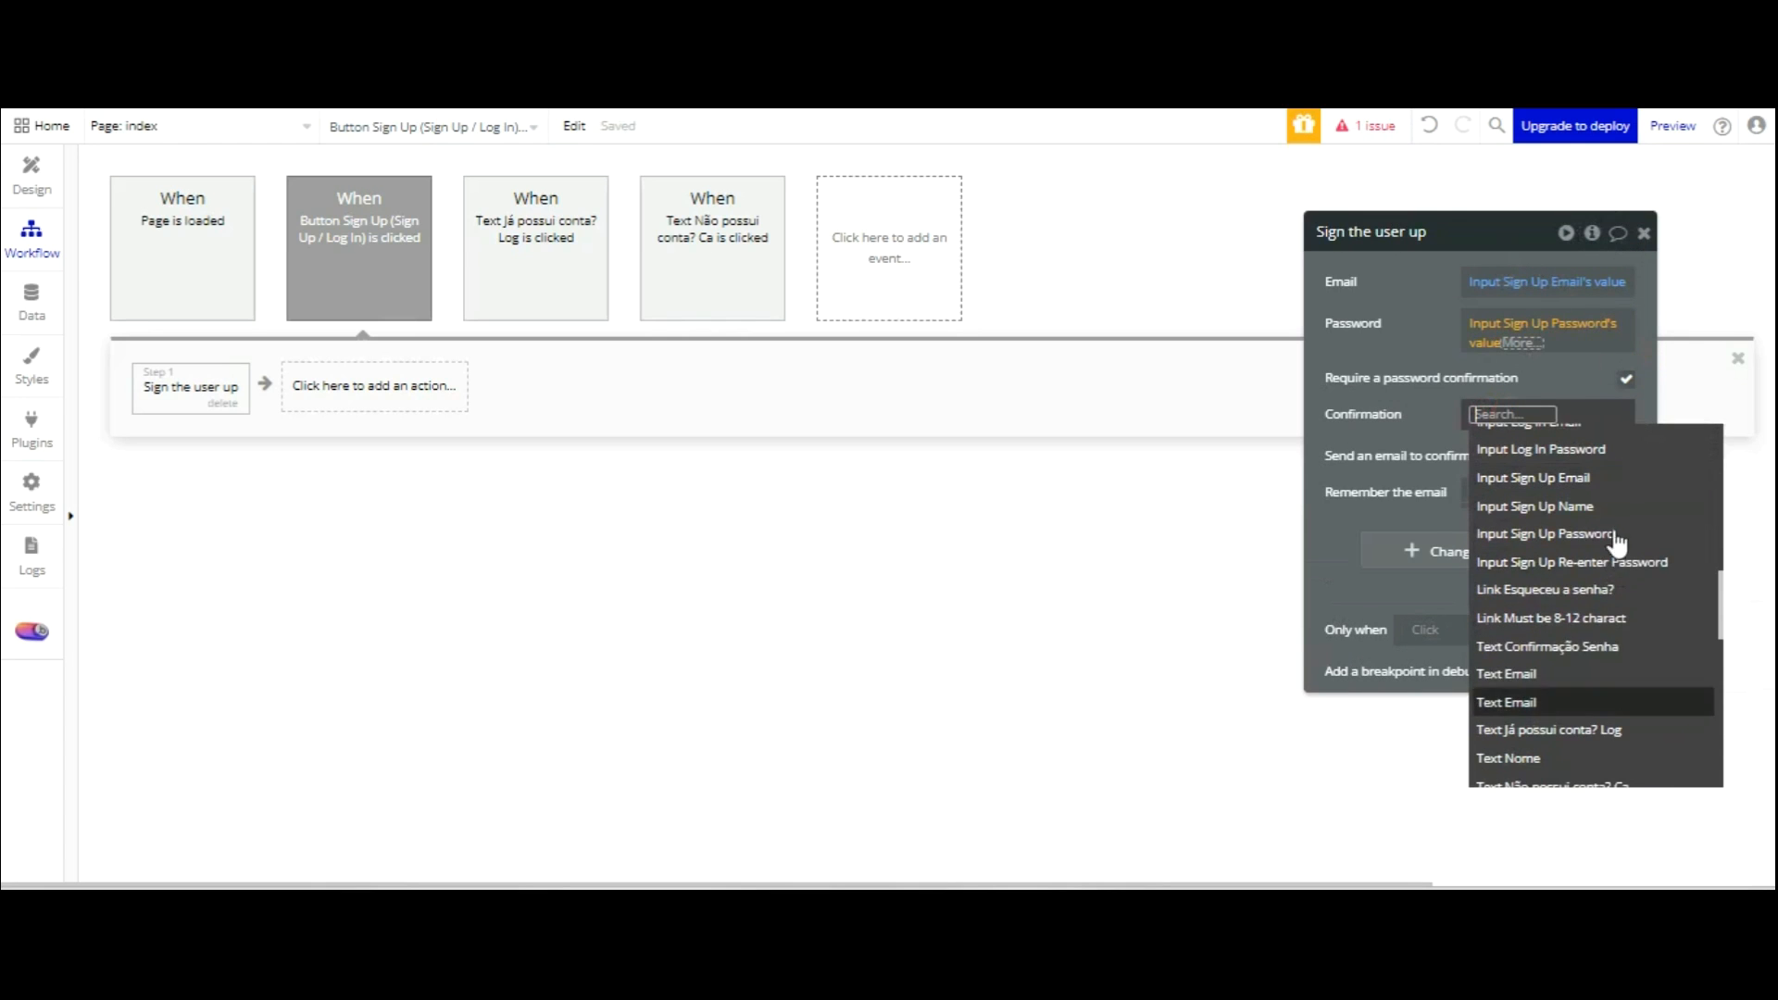
left_click(1612, 563)
left_click(1528, 484)
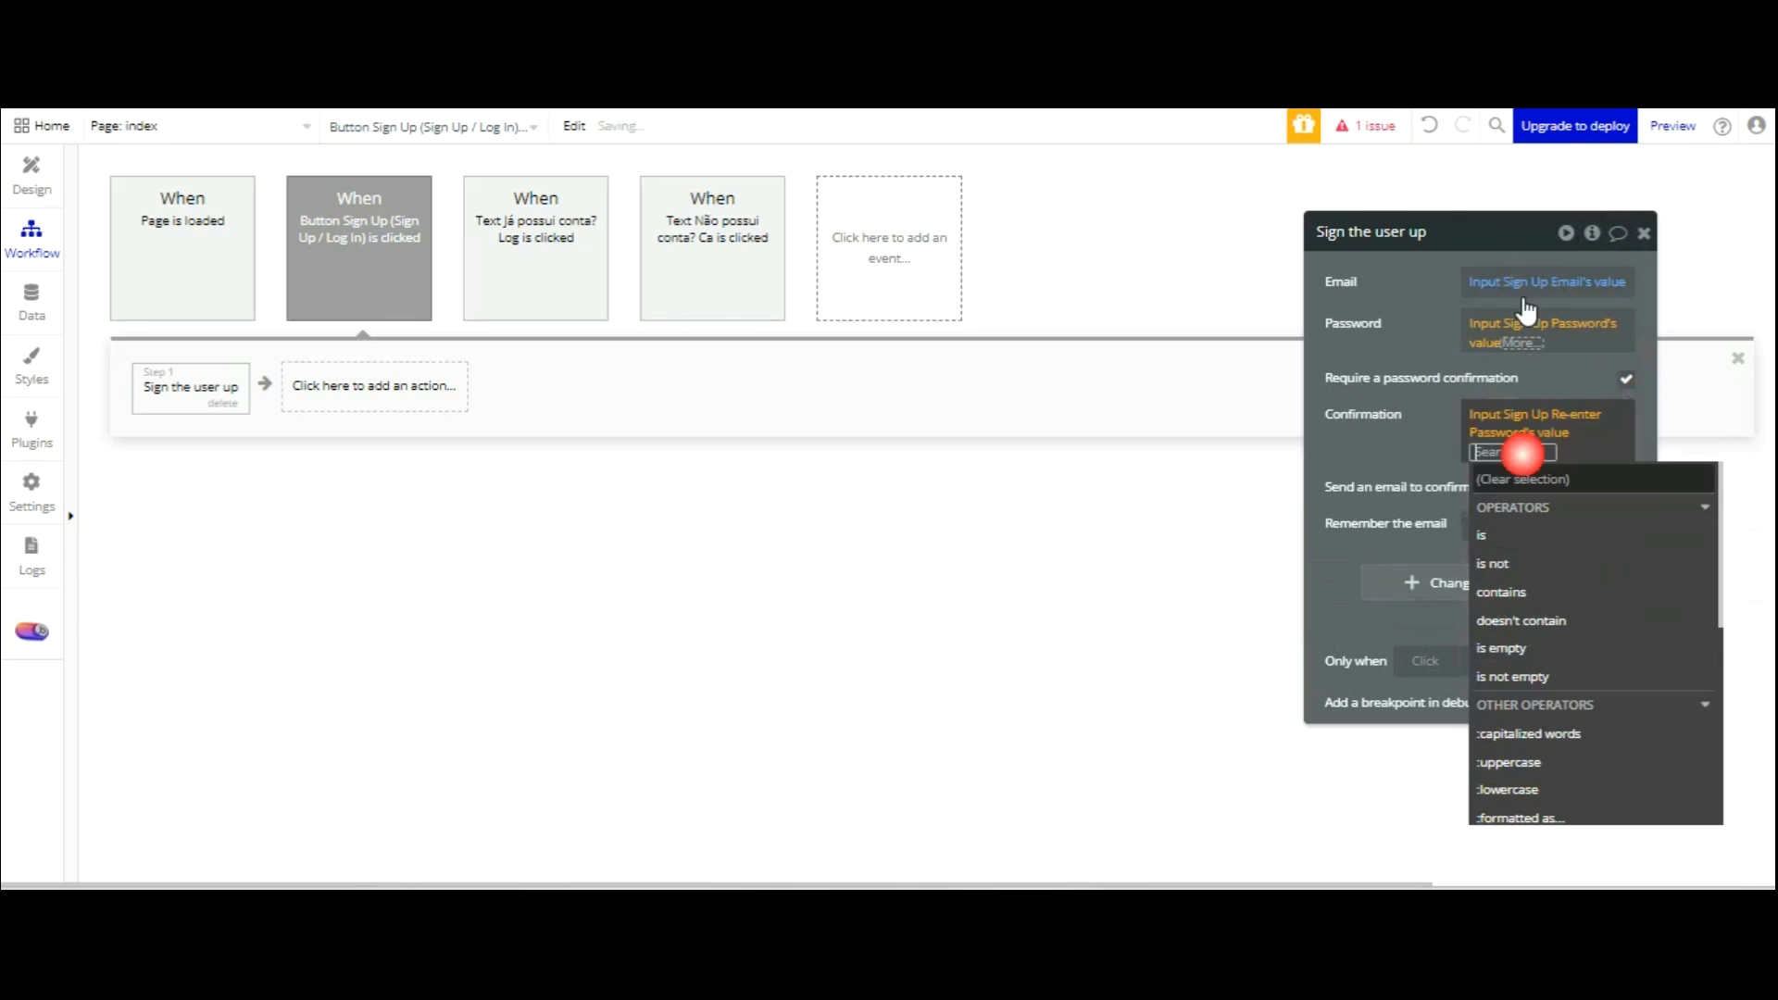
left_click(1412, 408)
Add User fields to the sign-up action and set nome to Input Sign Up Name's value.
left_click(1602, 600)
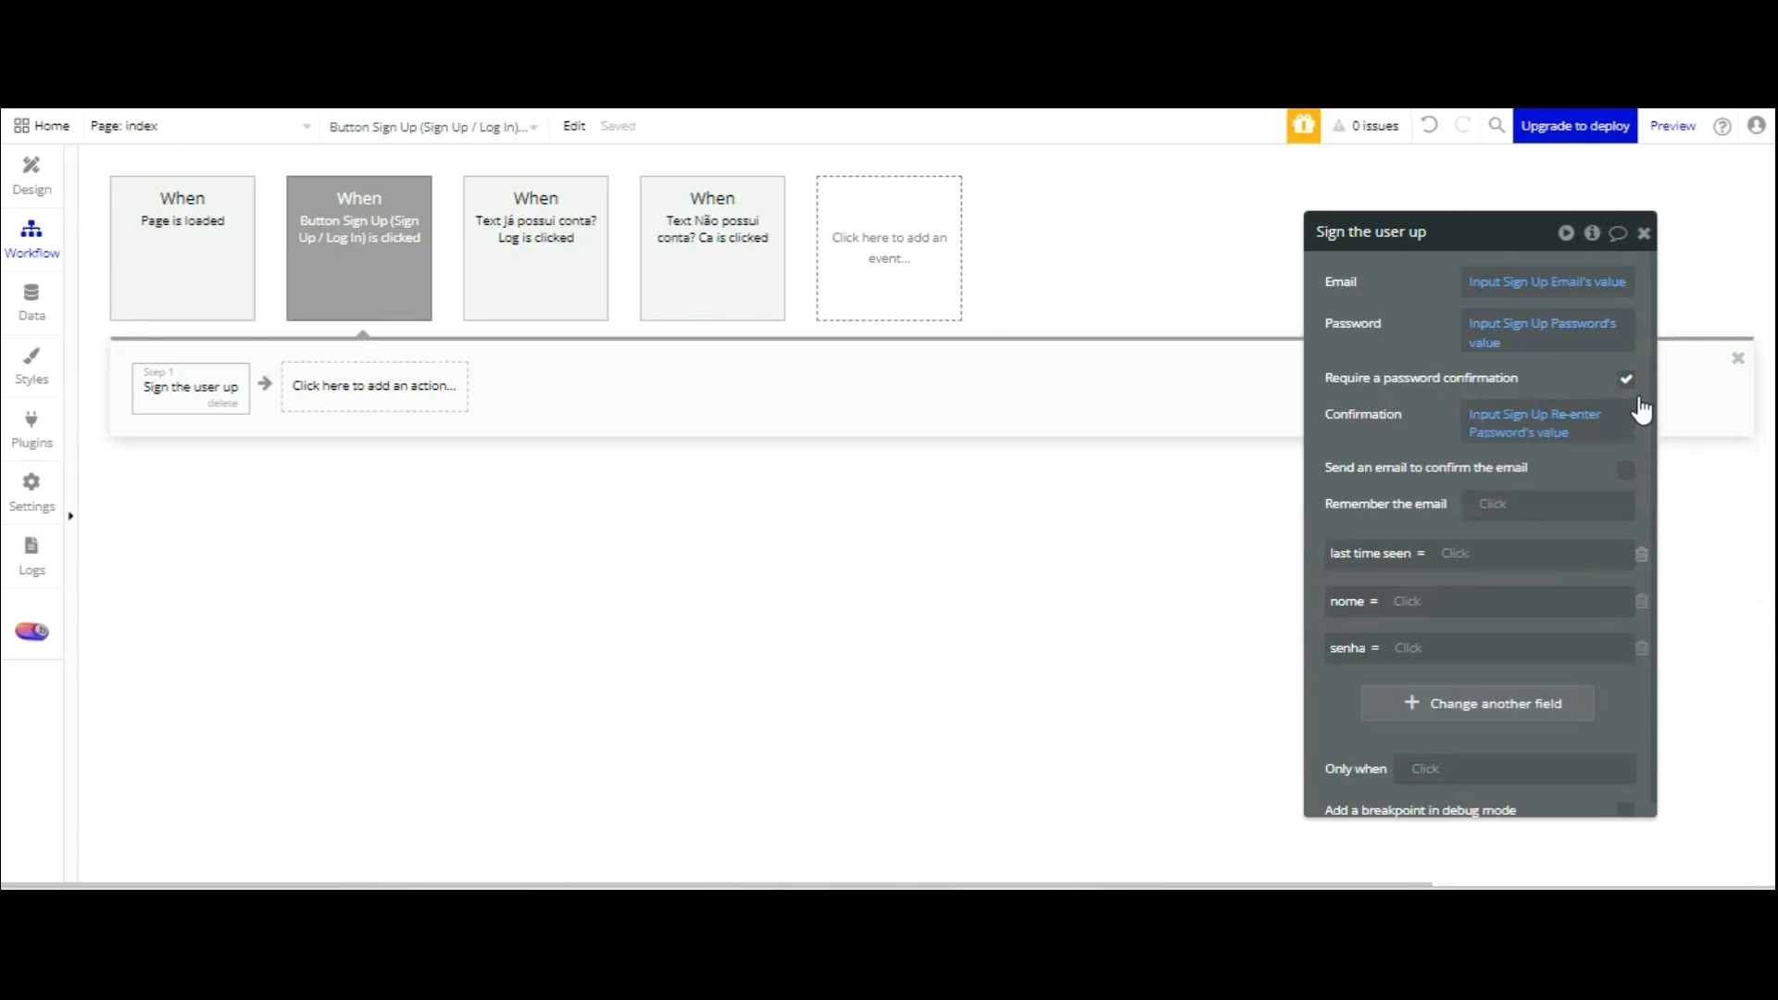
left_click(1641, 553)
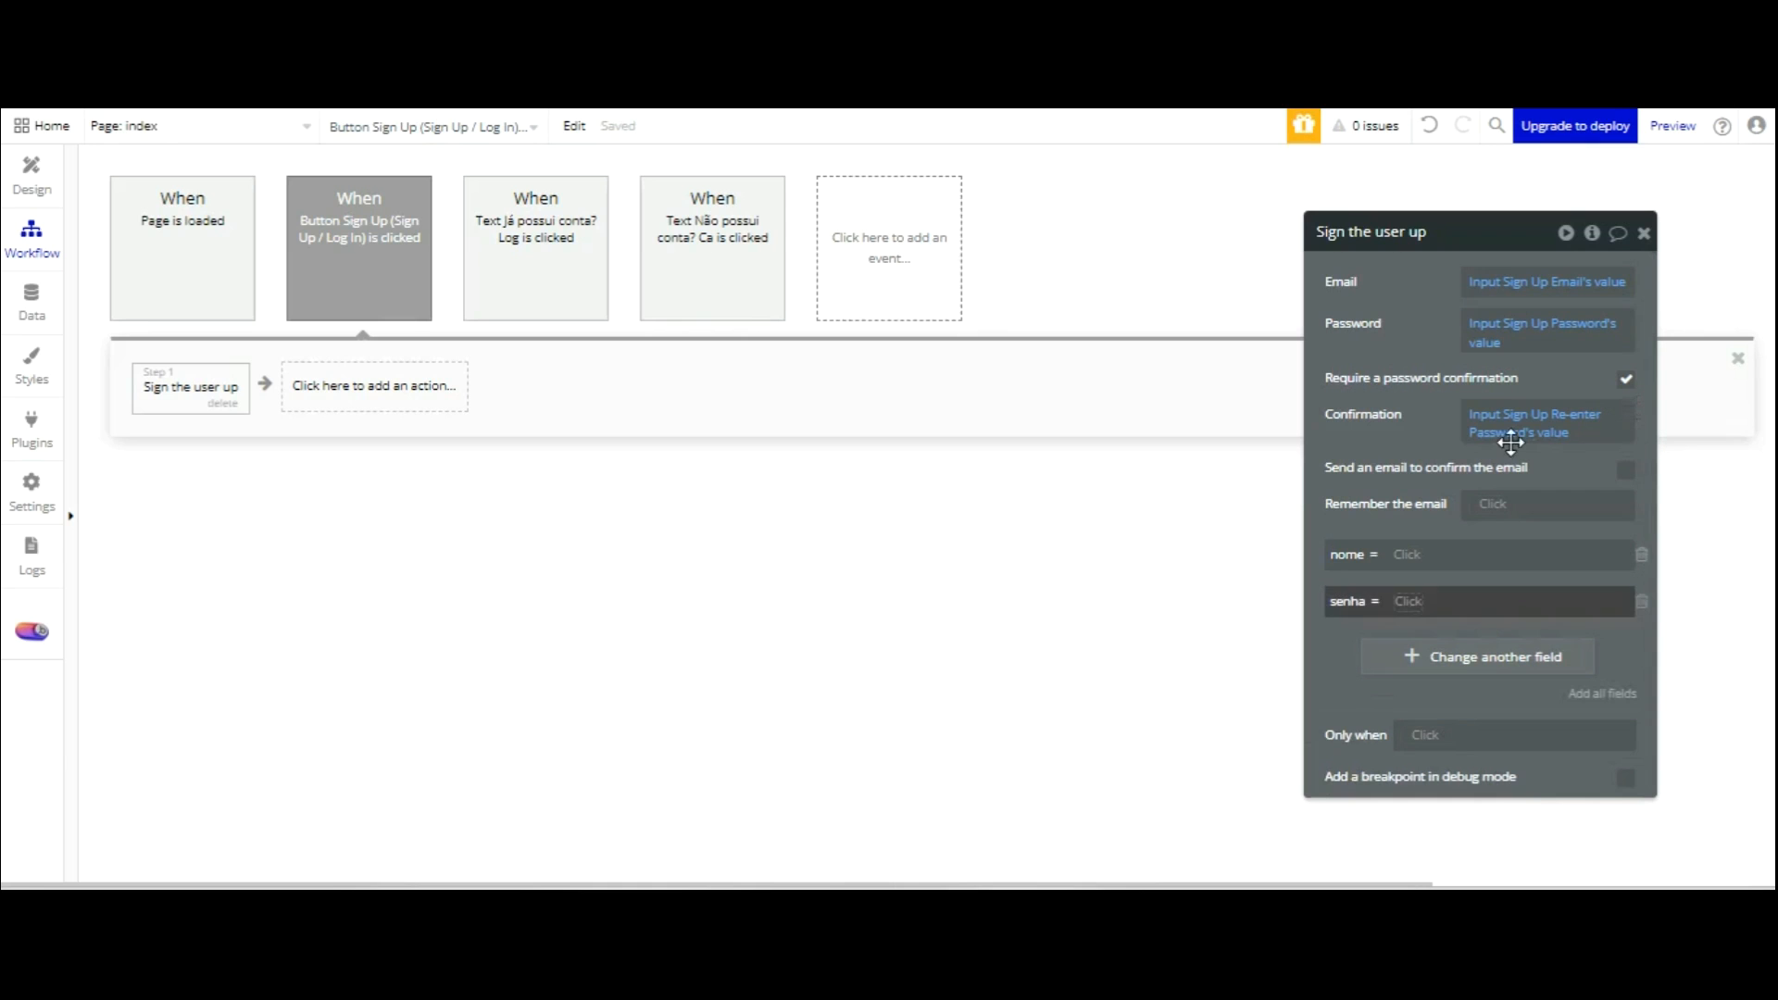
left_click(1508, 554)
scroll(1519, 567, "down", 10)
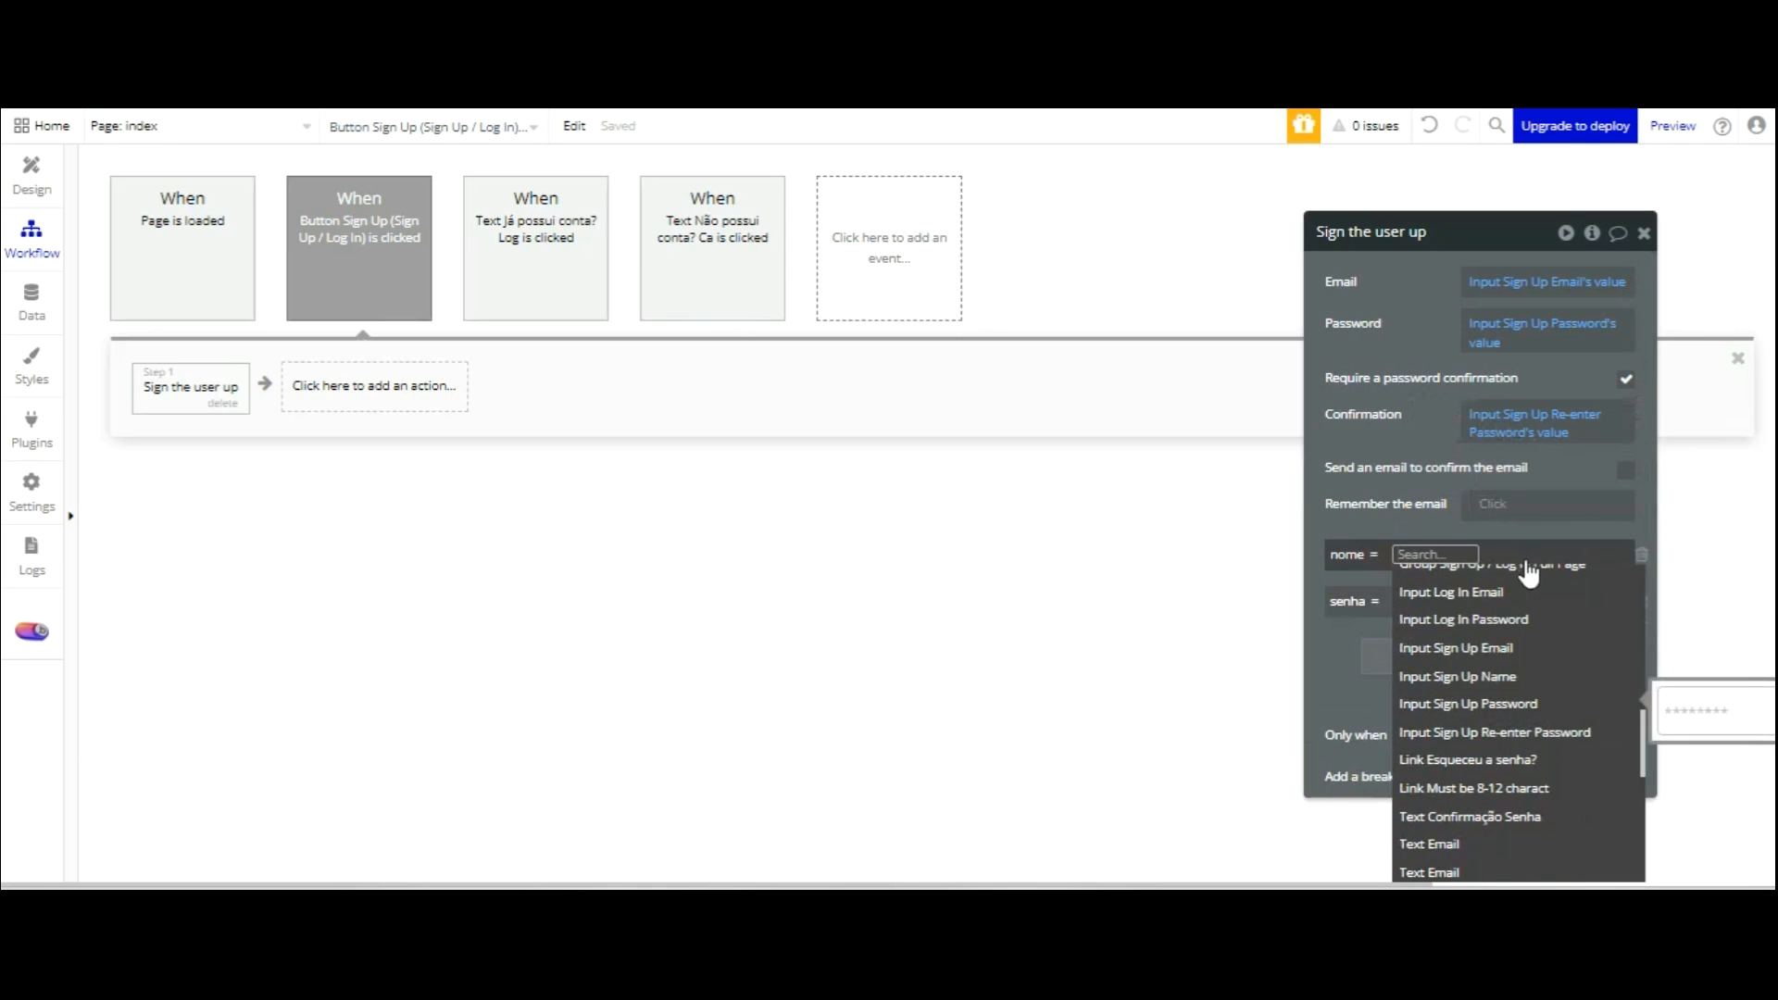
left_click(1517, 674)
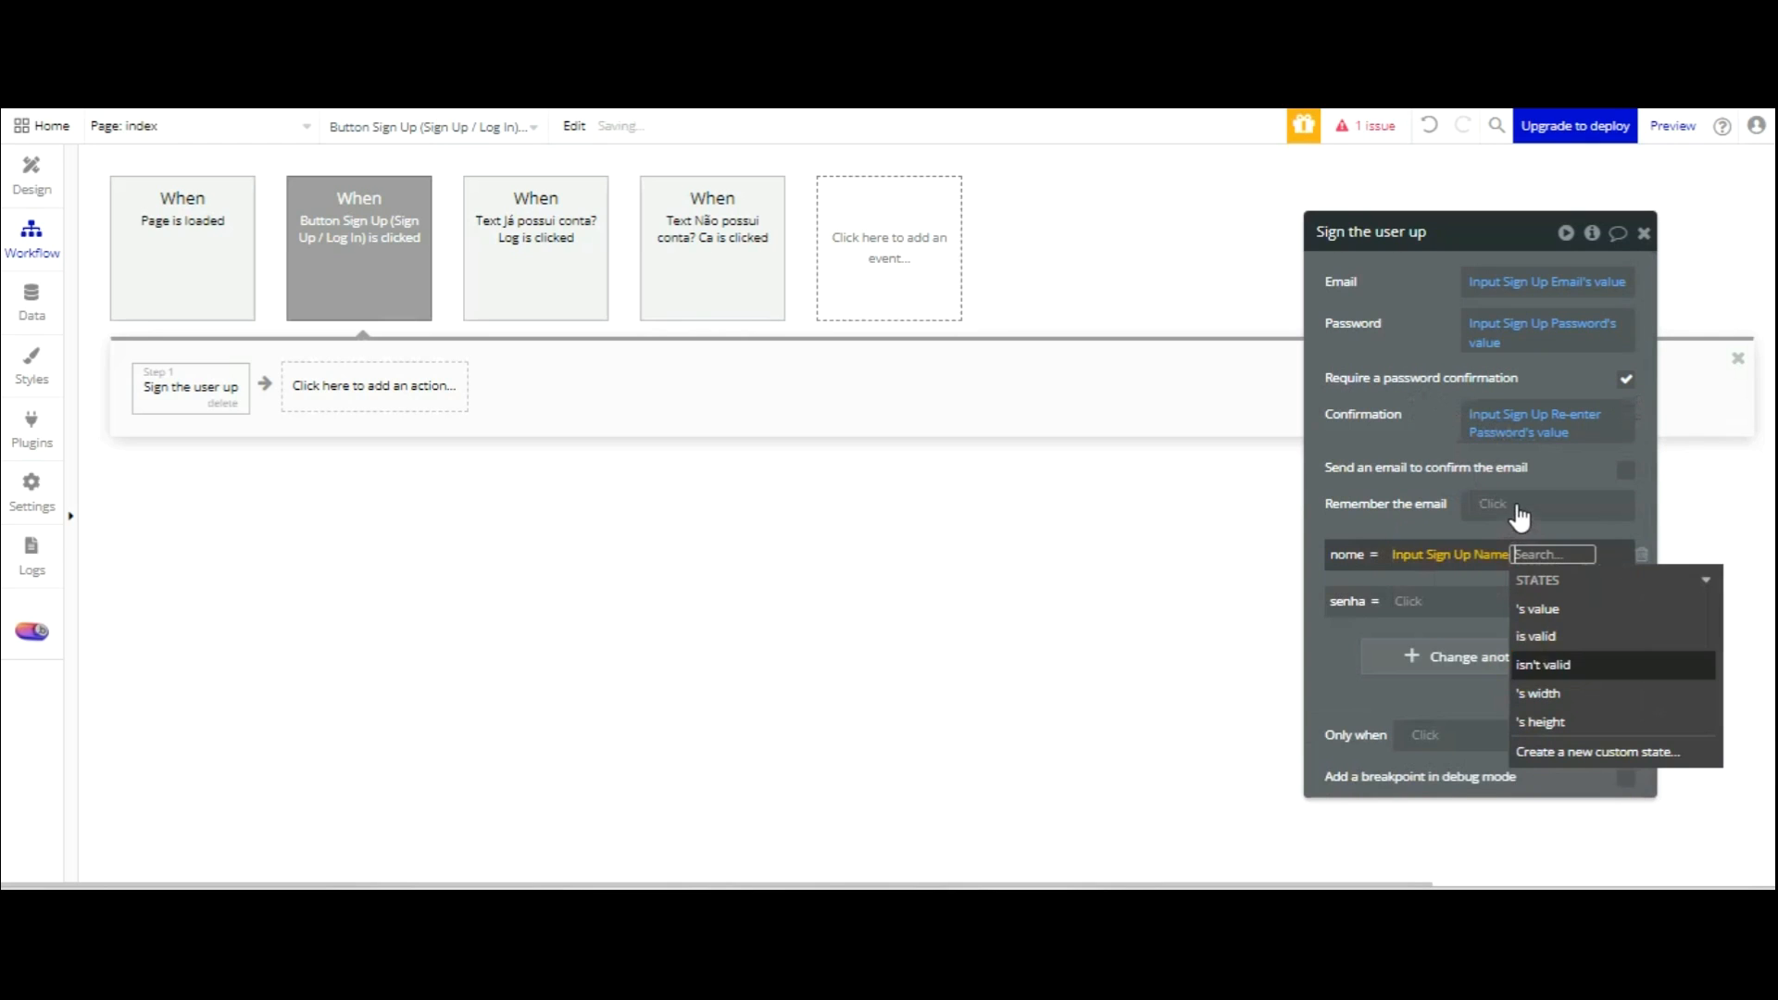
left_click(1537, 603)
left_click(1442, 257)
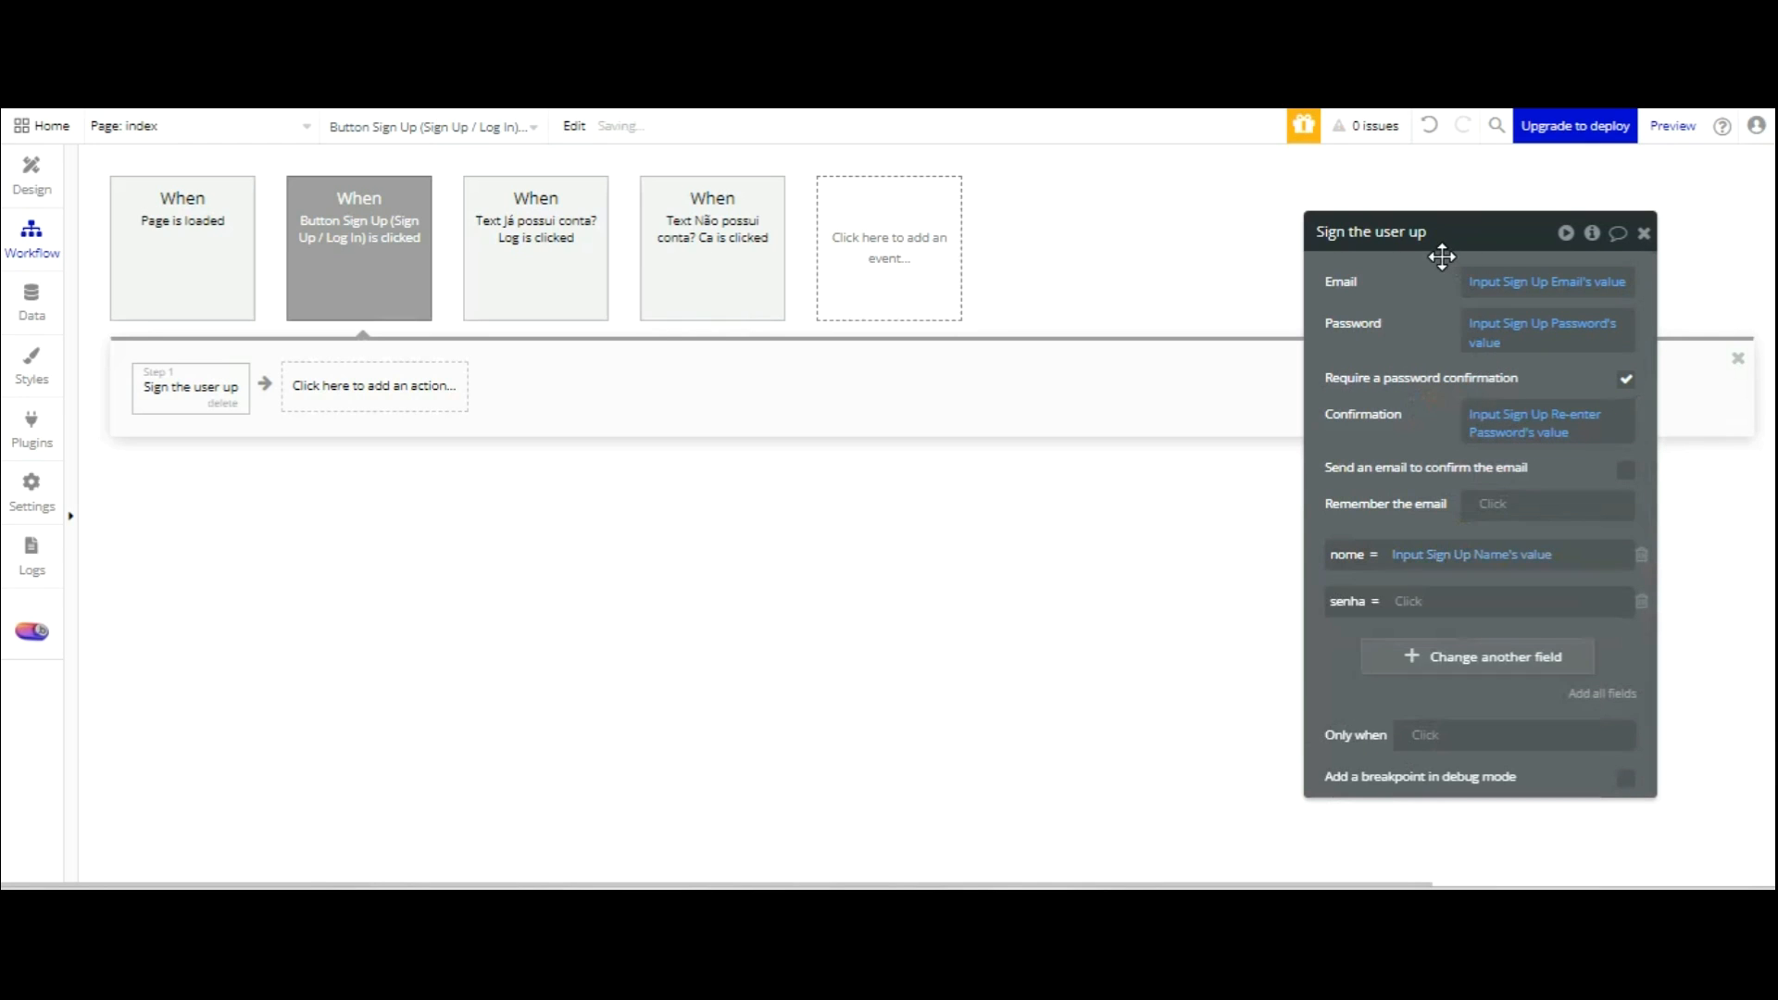
Set senha to Input Sign Up Password's value.
left_click(1408, 601)
scroll(1547, 606, "down", 5)
scroll(1547, 606, "down", 5)
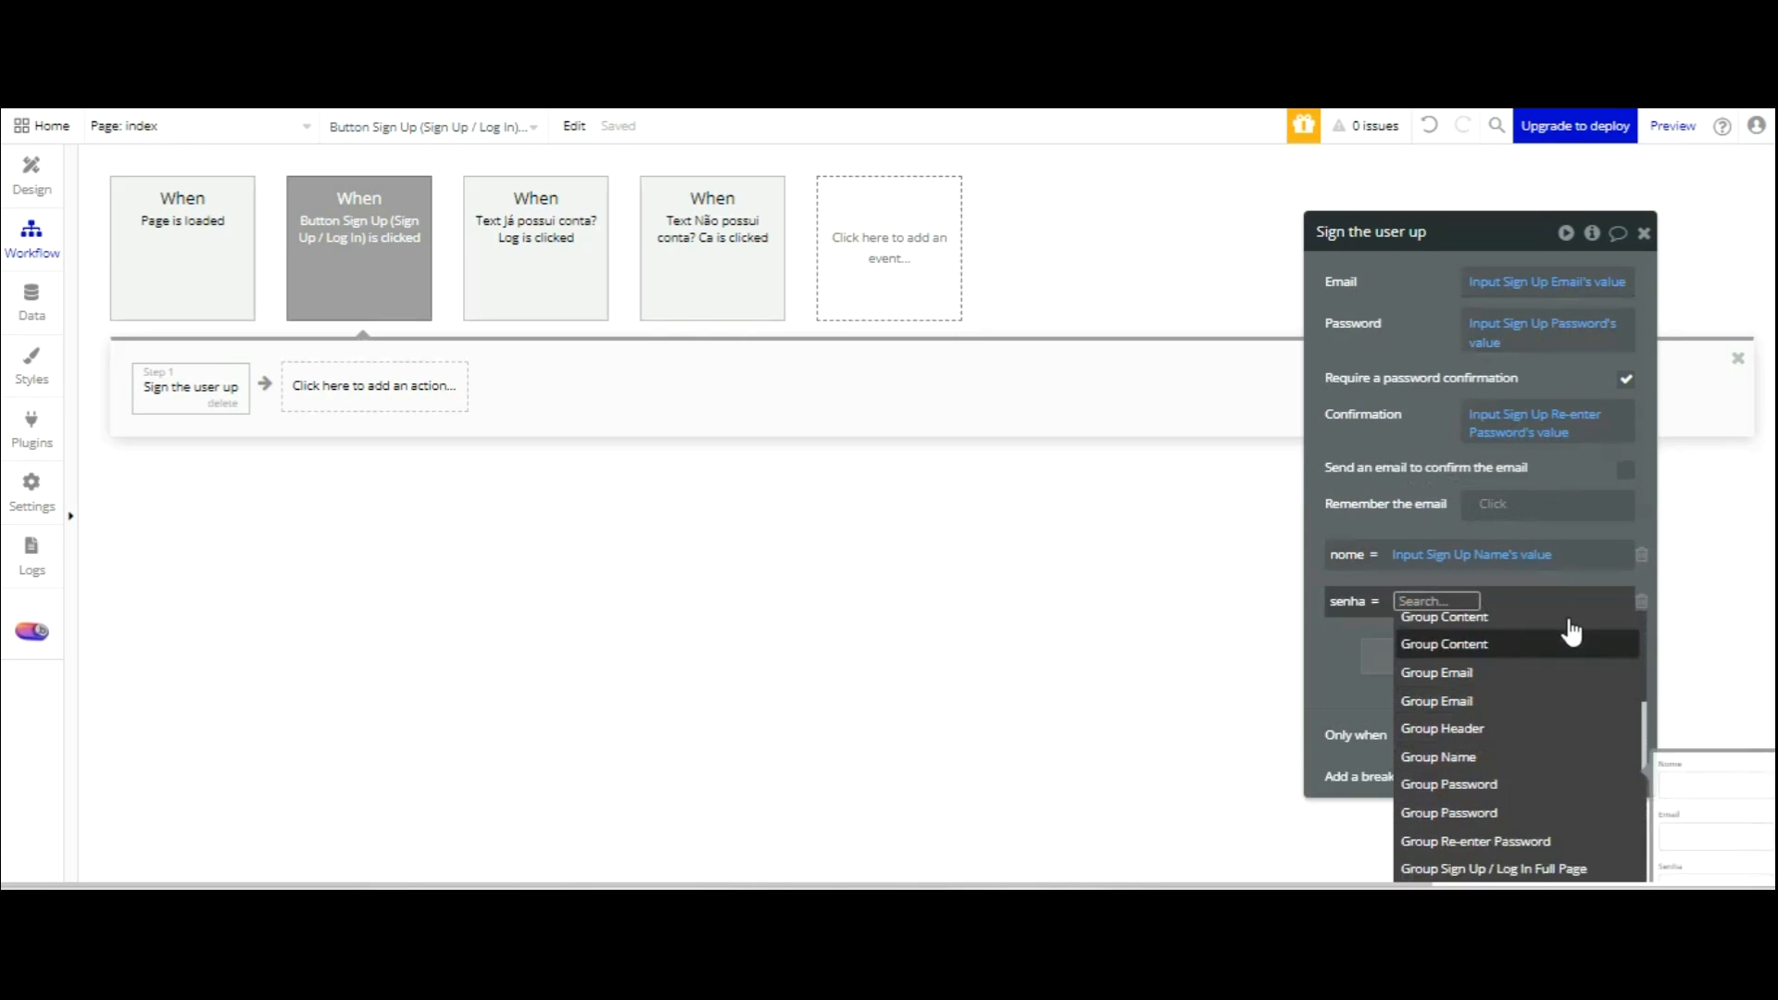
scroll(1567, 764, "down", 1)
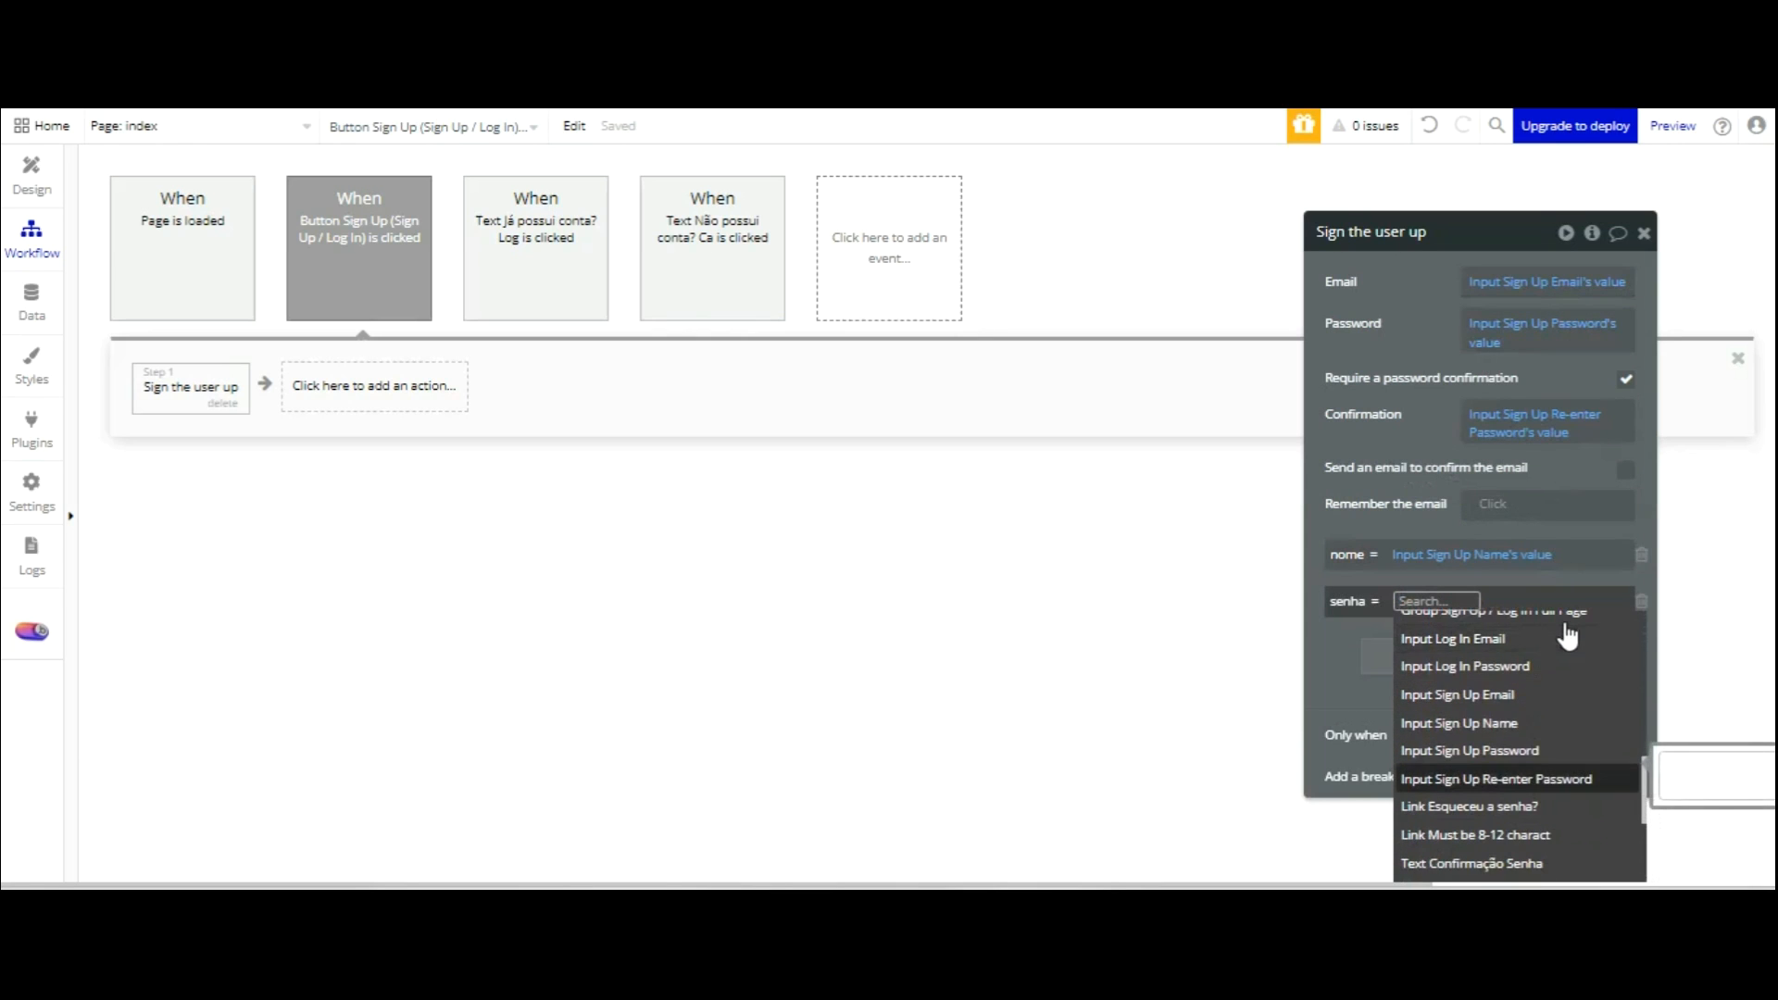
left_click(1541, 749)
left_click(1564, 656)
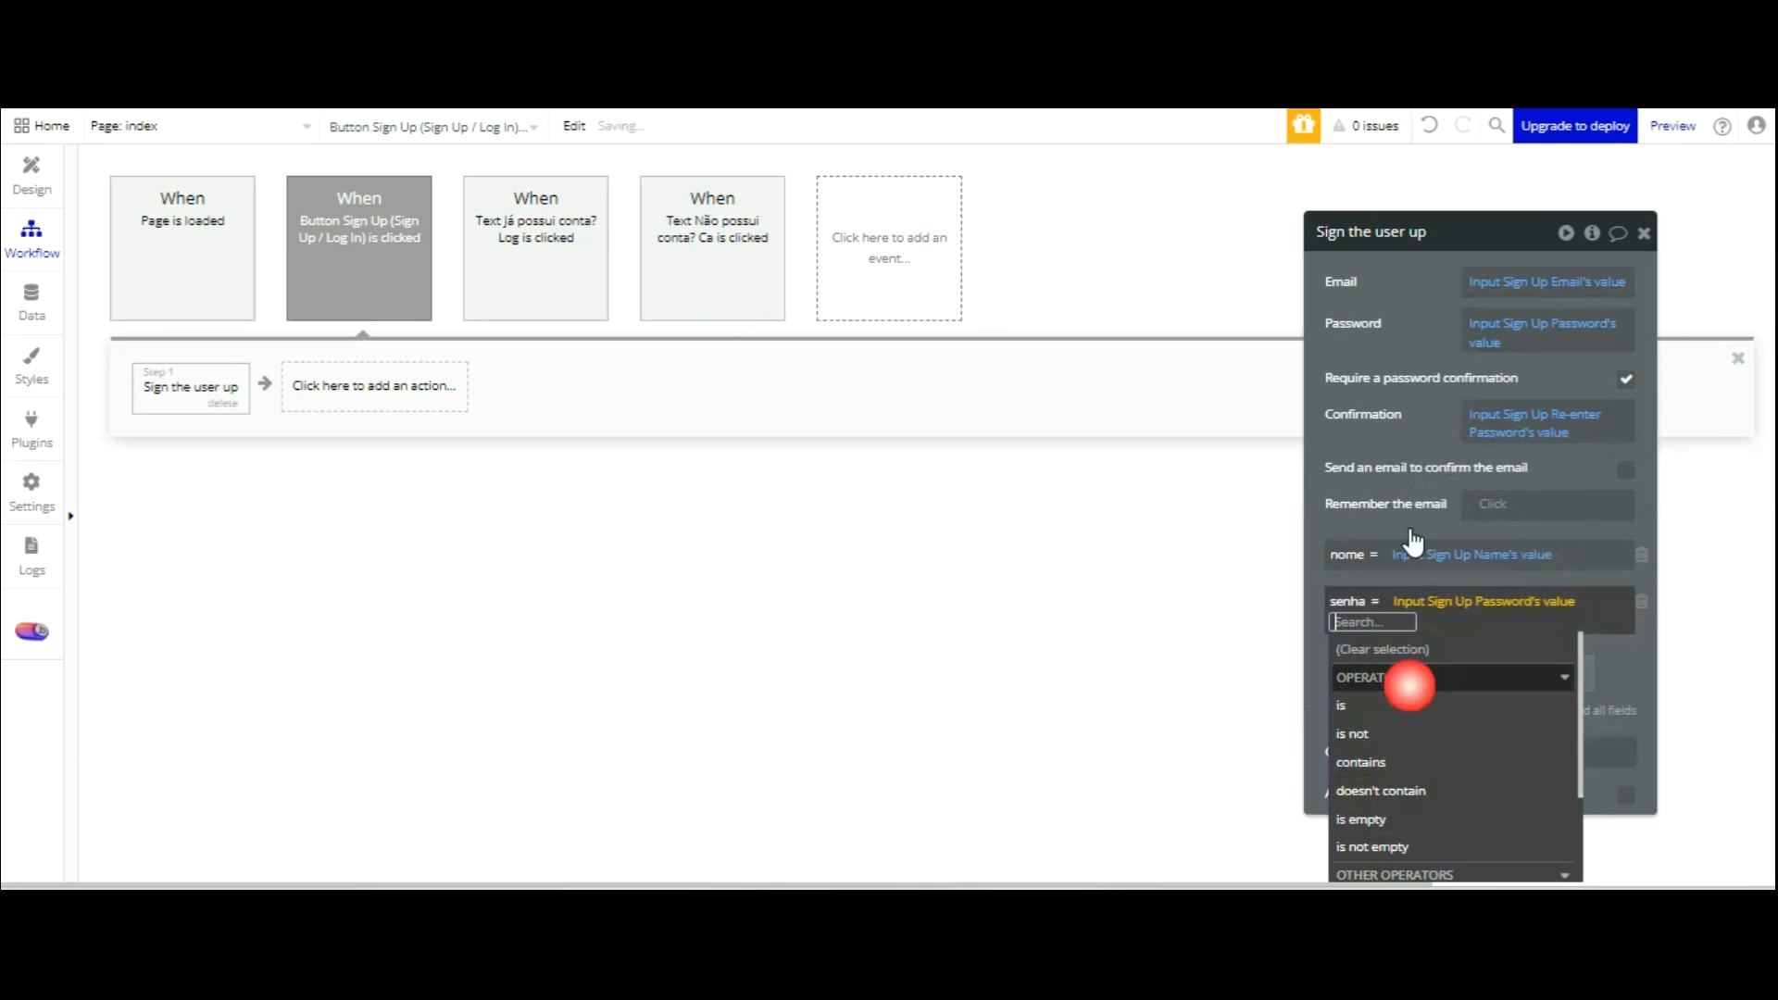
left_click(1317, 511)
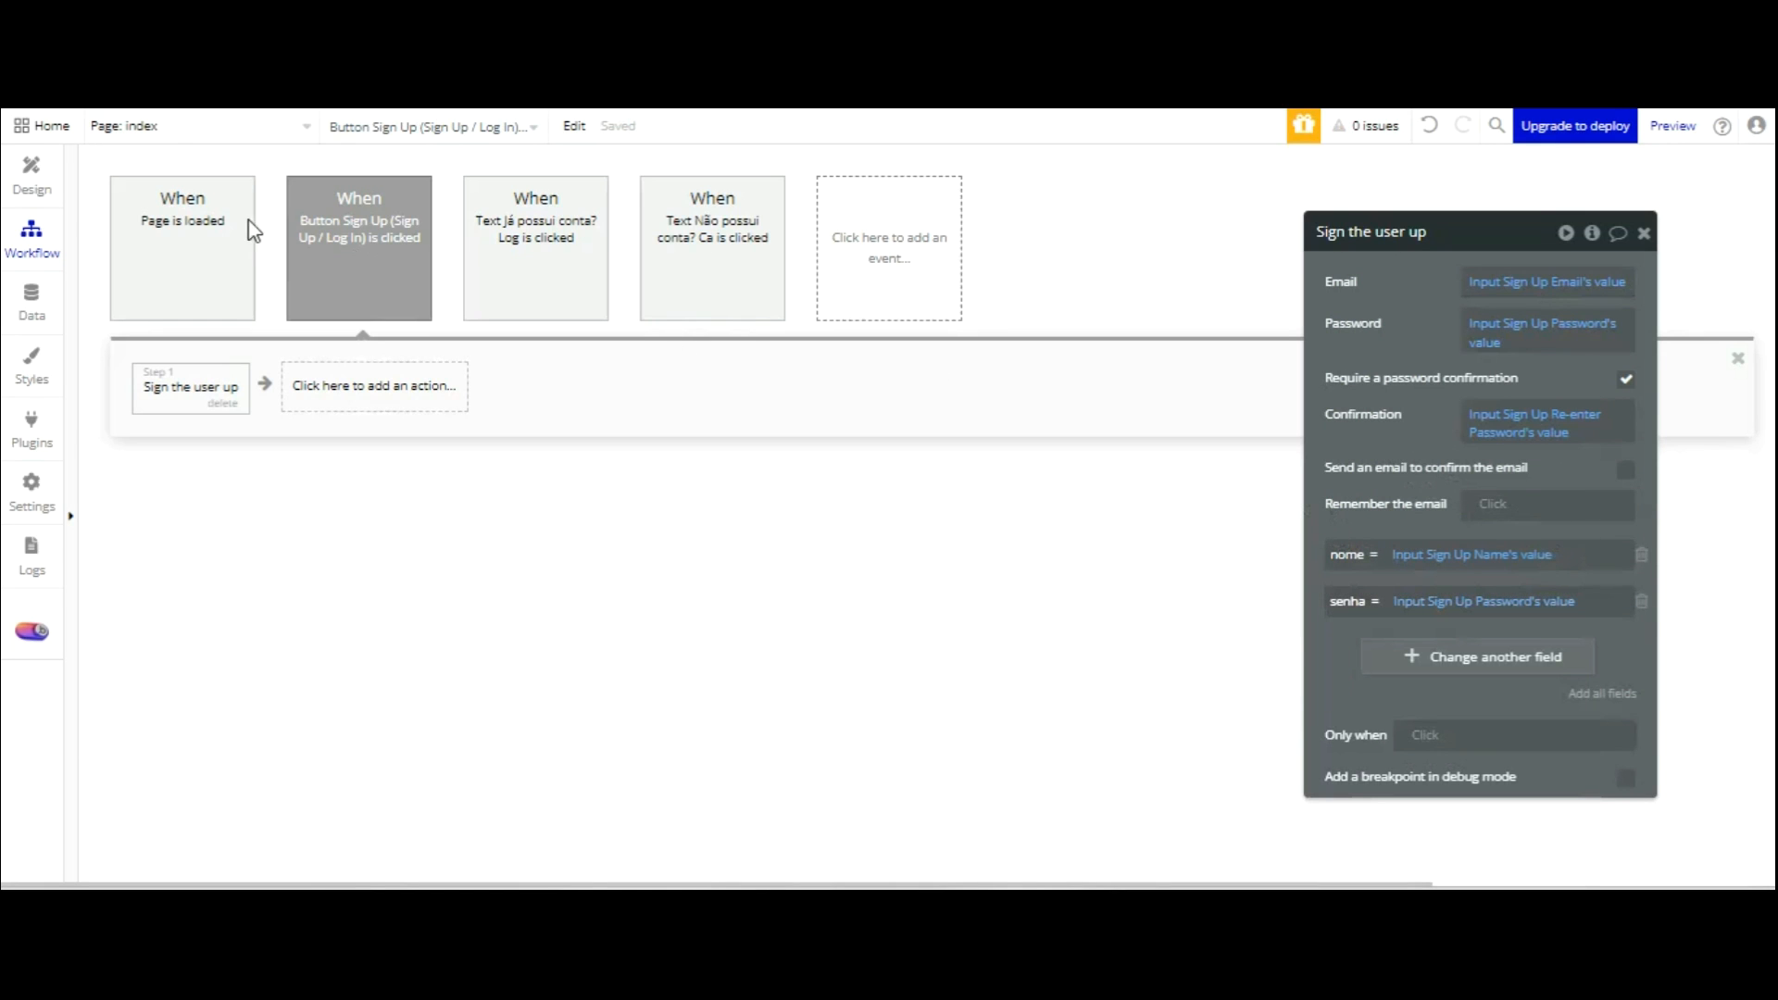
Add Reset relevant inputs as the workflow's Step 2.
left_click(370, 383)
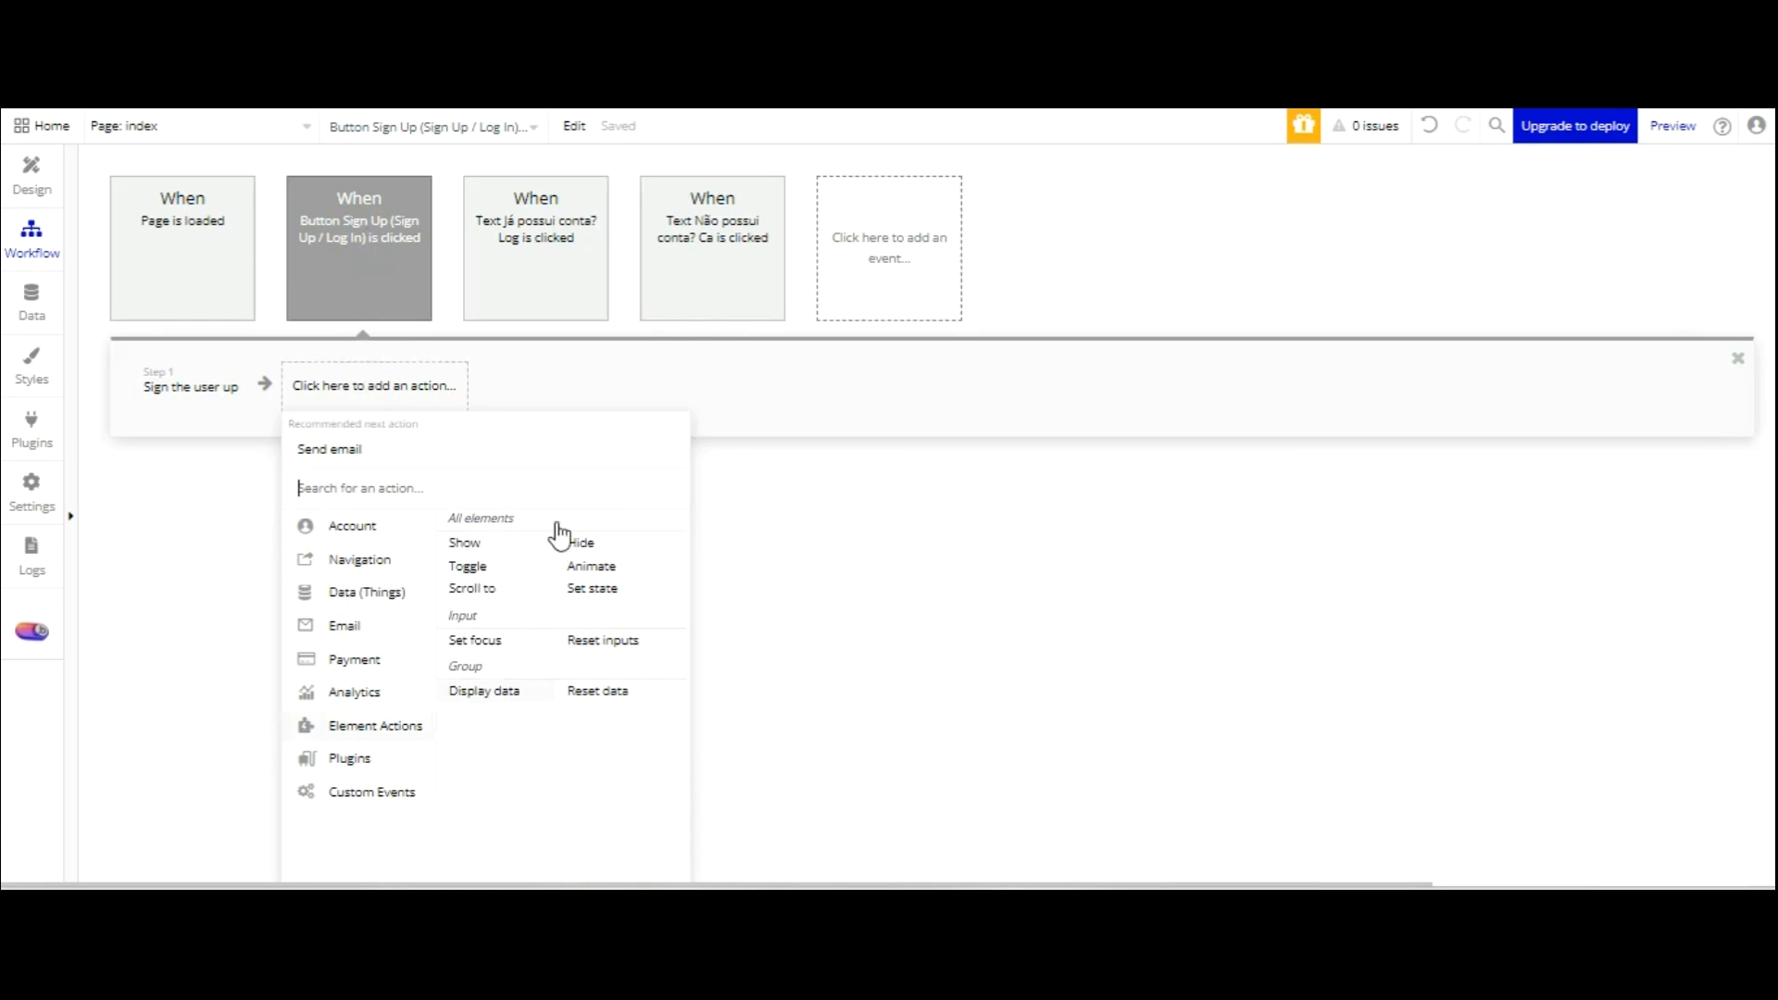
left_click(608, 642)
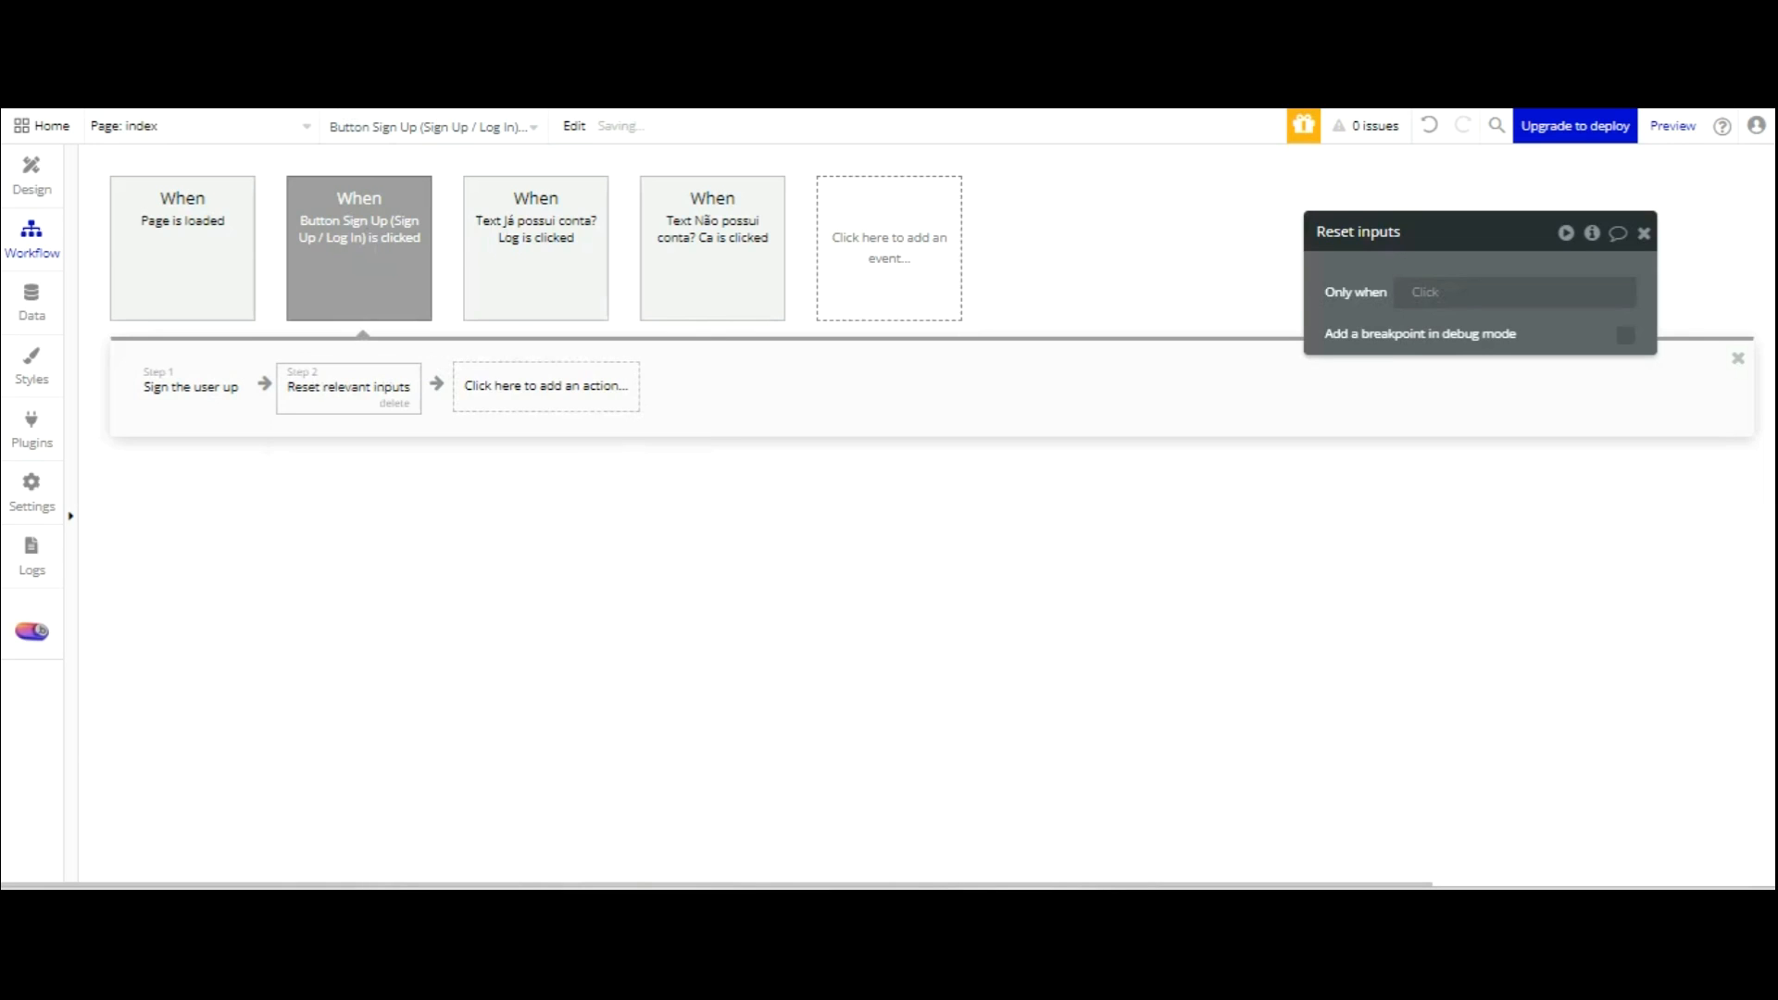
left_click(202, 126)
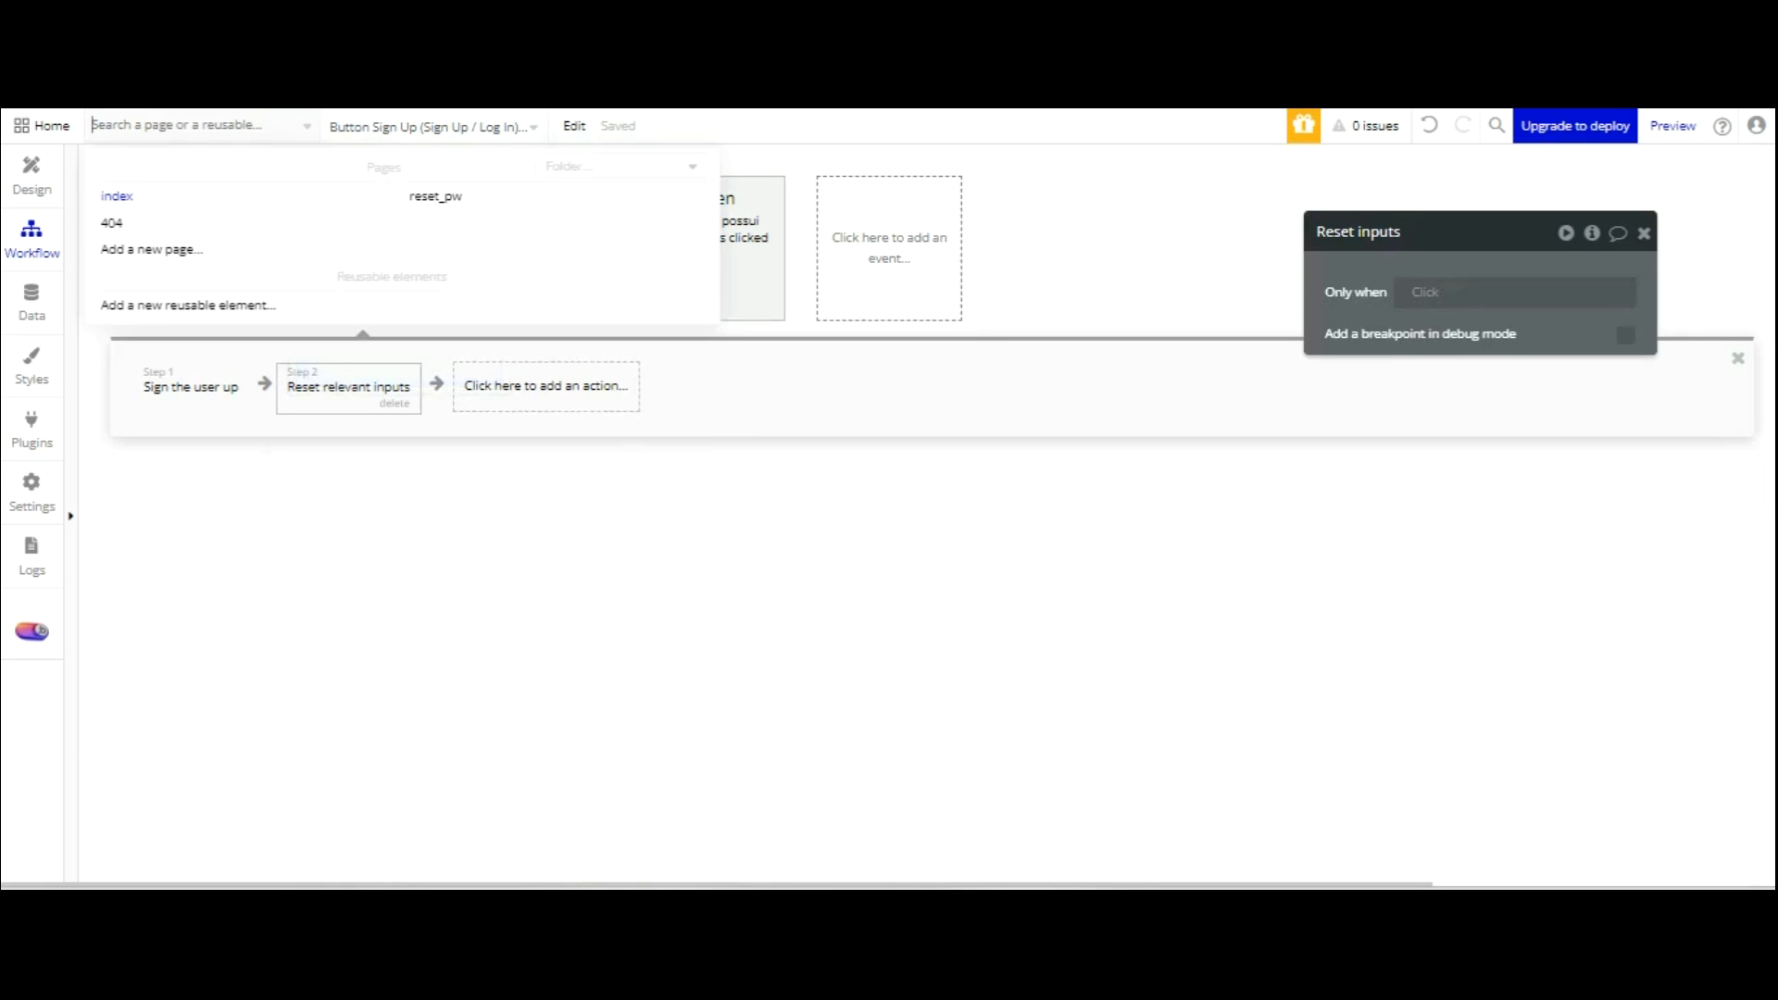
Create a new blank page named status_usuario.
left_click(249, 250)
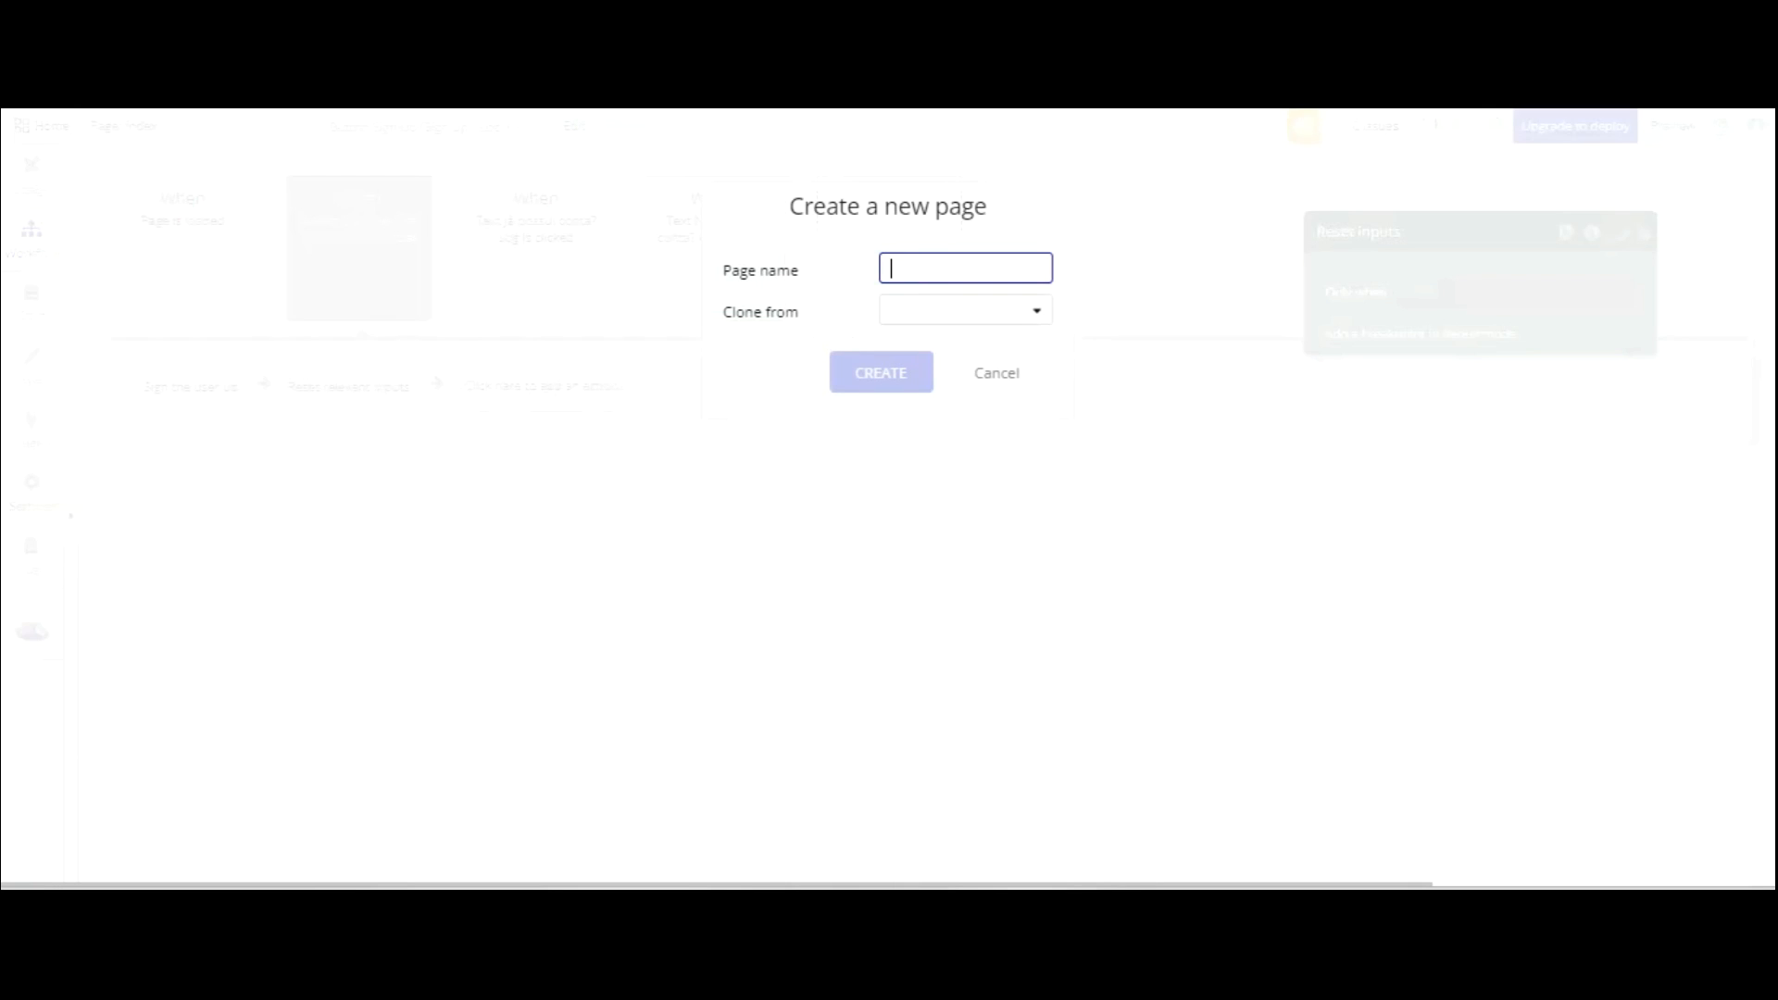
type("status_usuario")
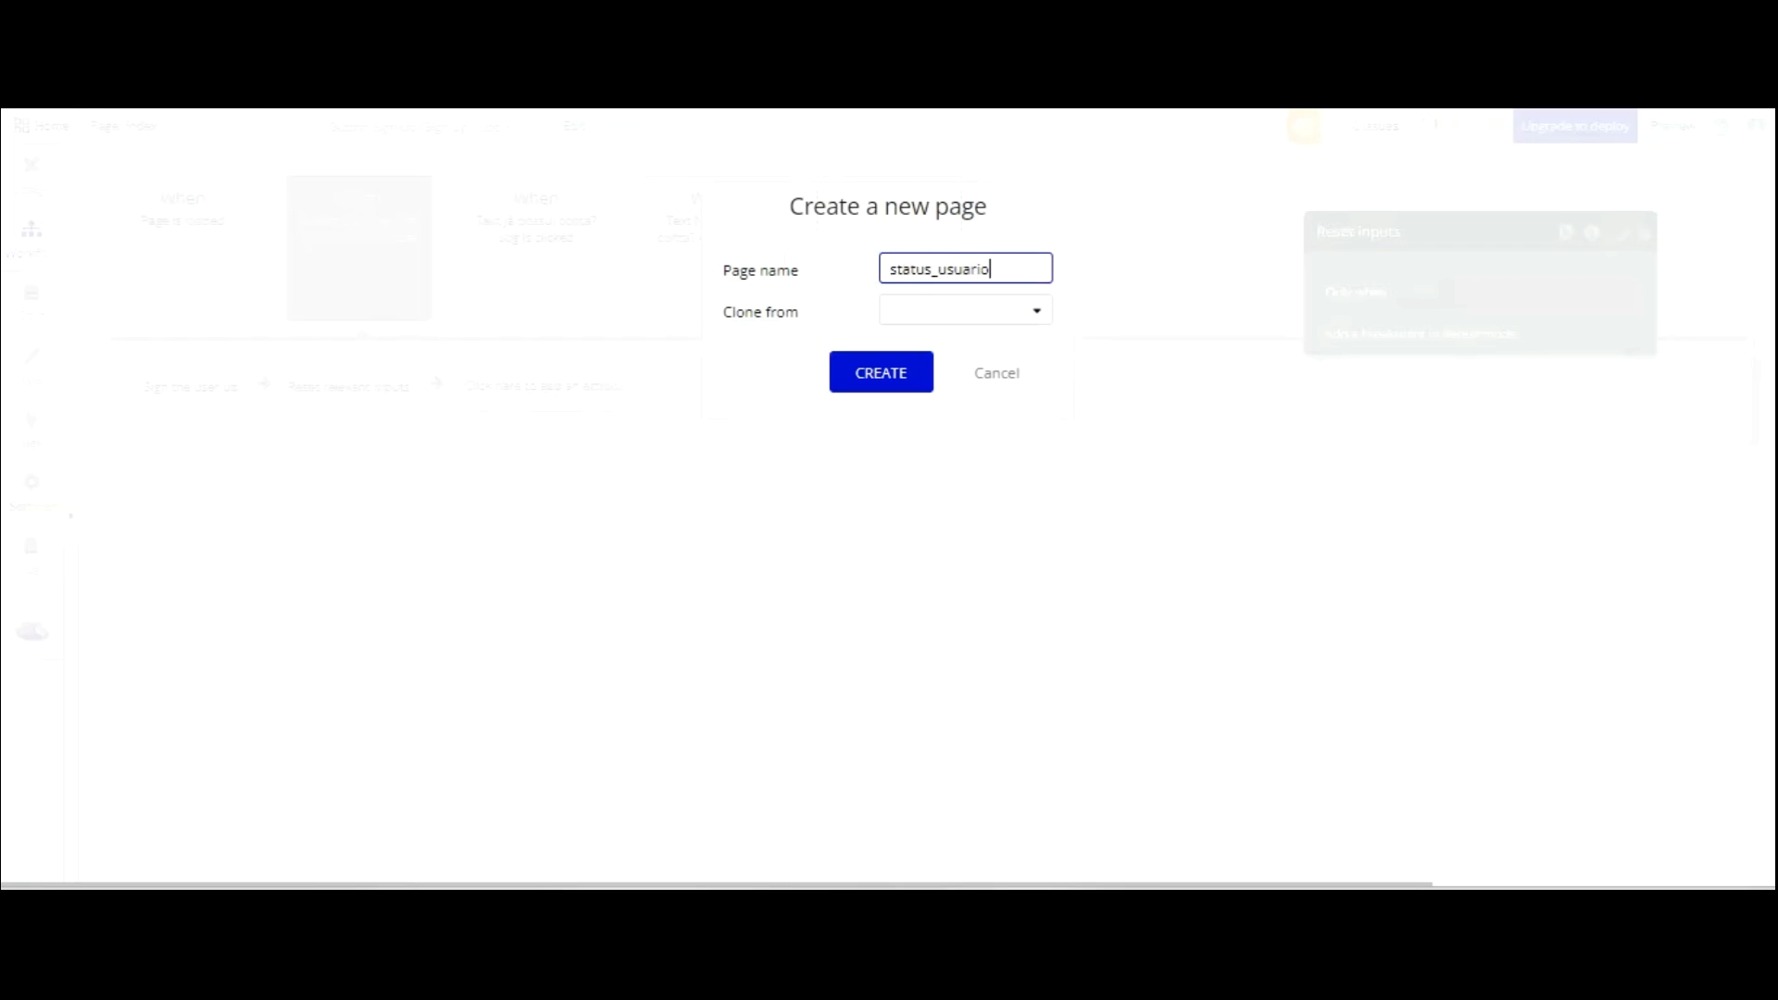
left_click(945, 308)
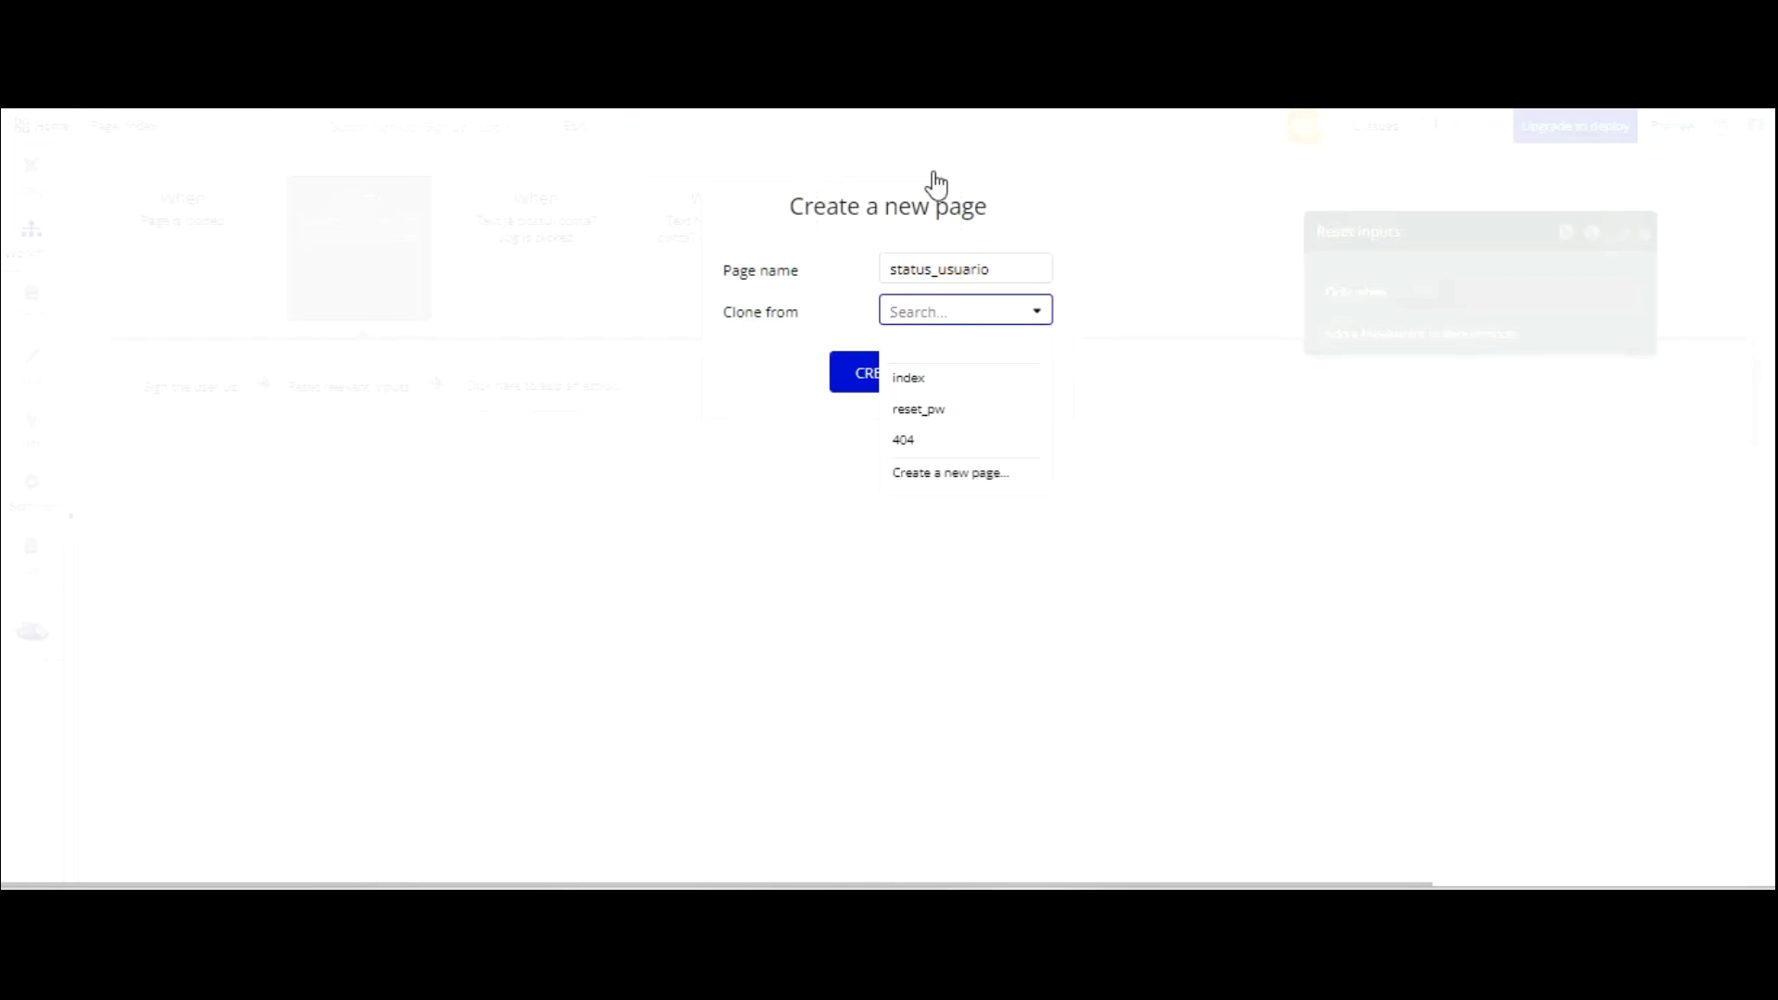
left_click(821, 341)
left_click(854, 371)
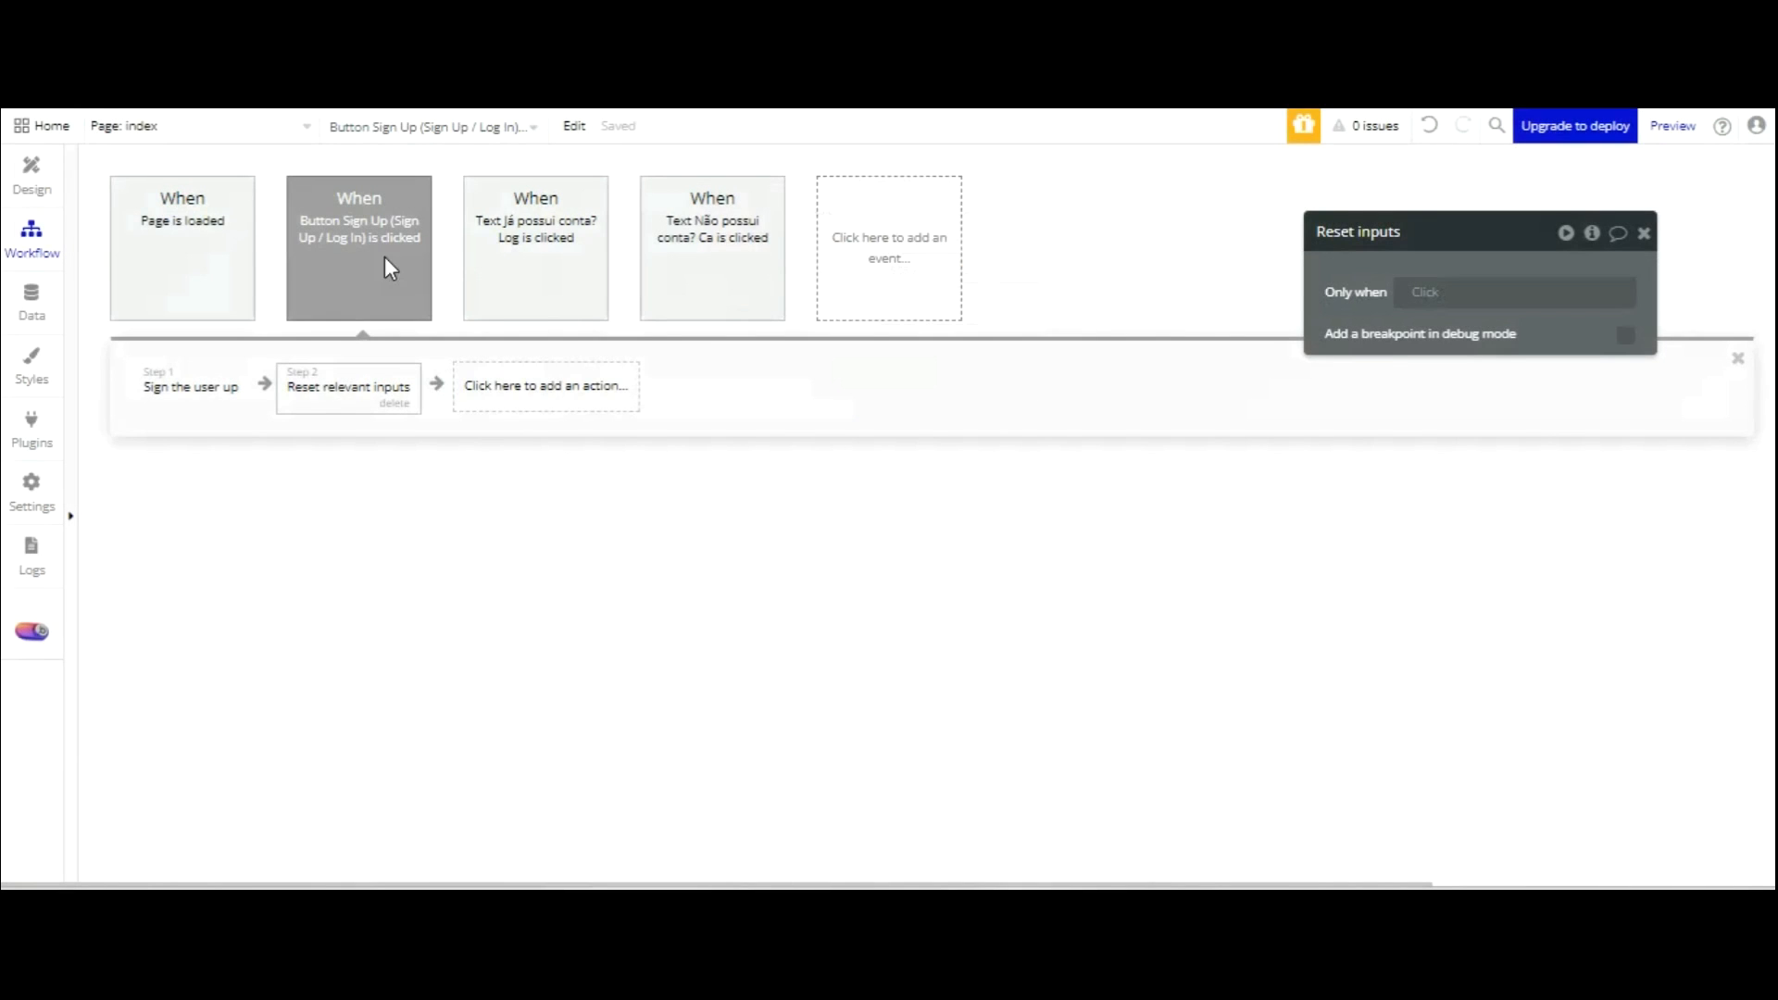
left_click(195, 125)
left_click(166, 250)
type("status_usuario")
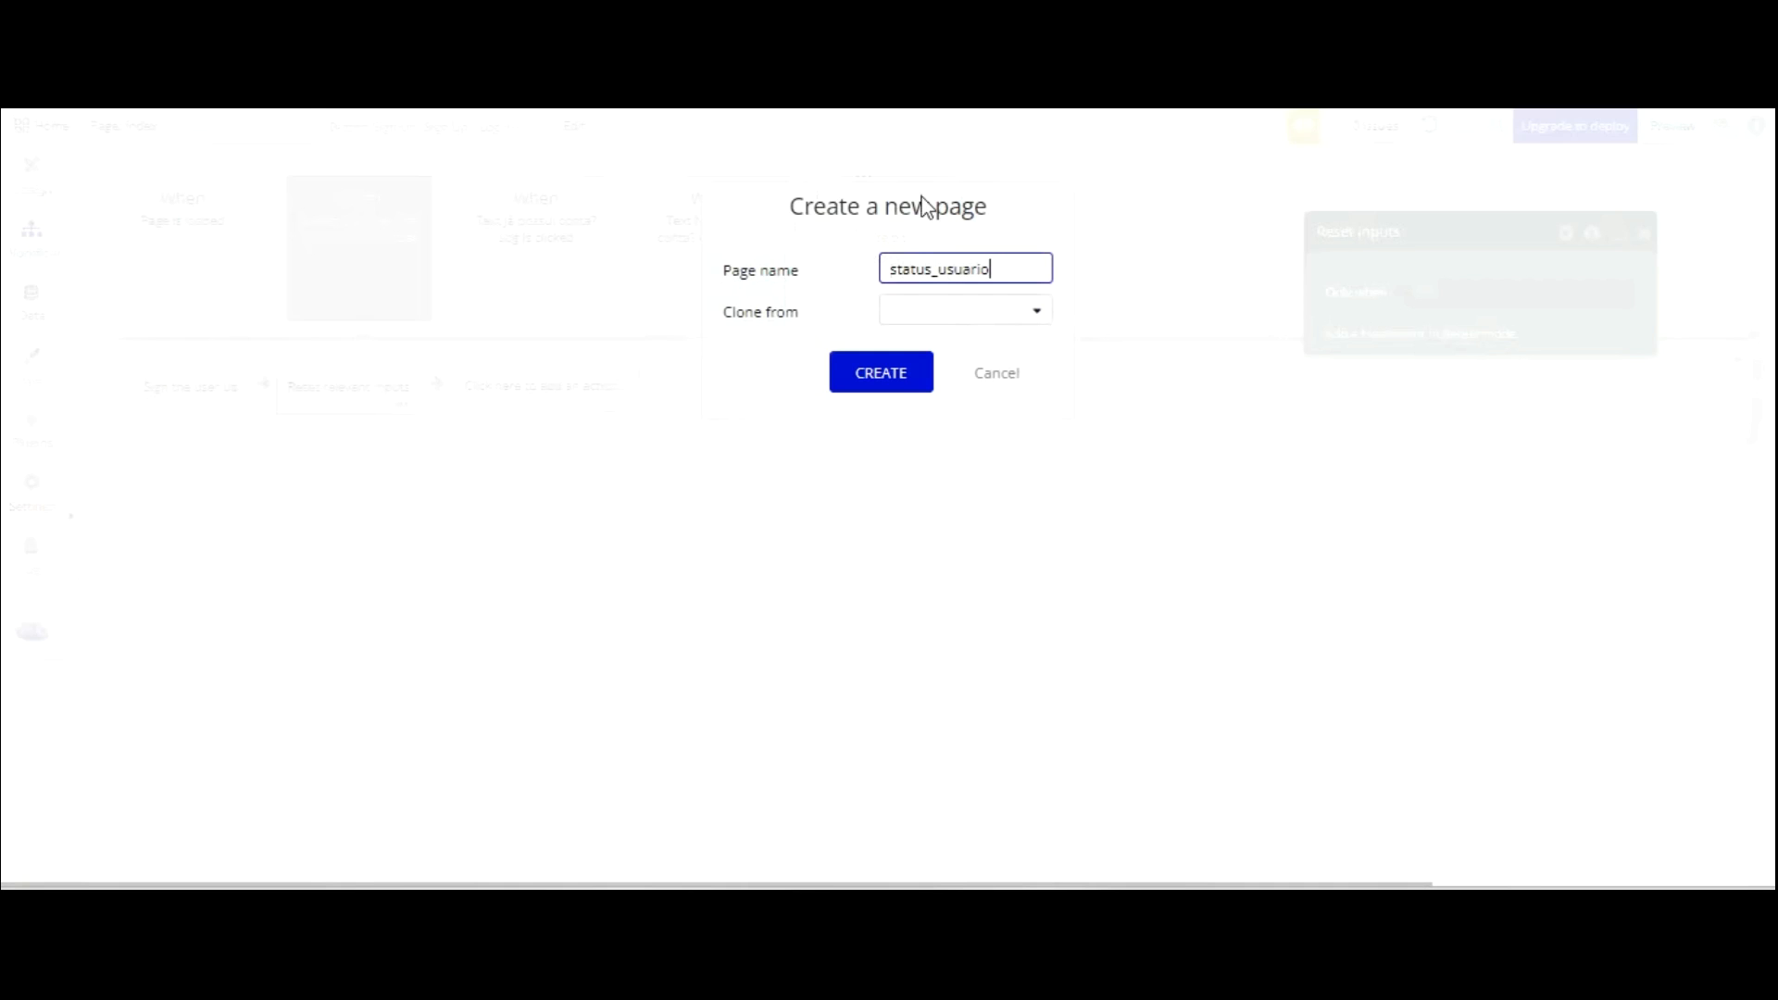
key("Return")
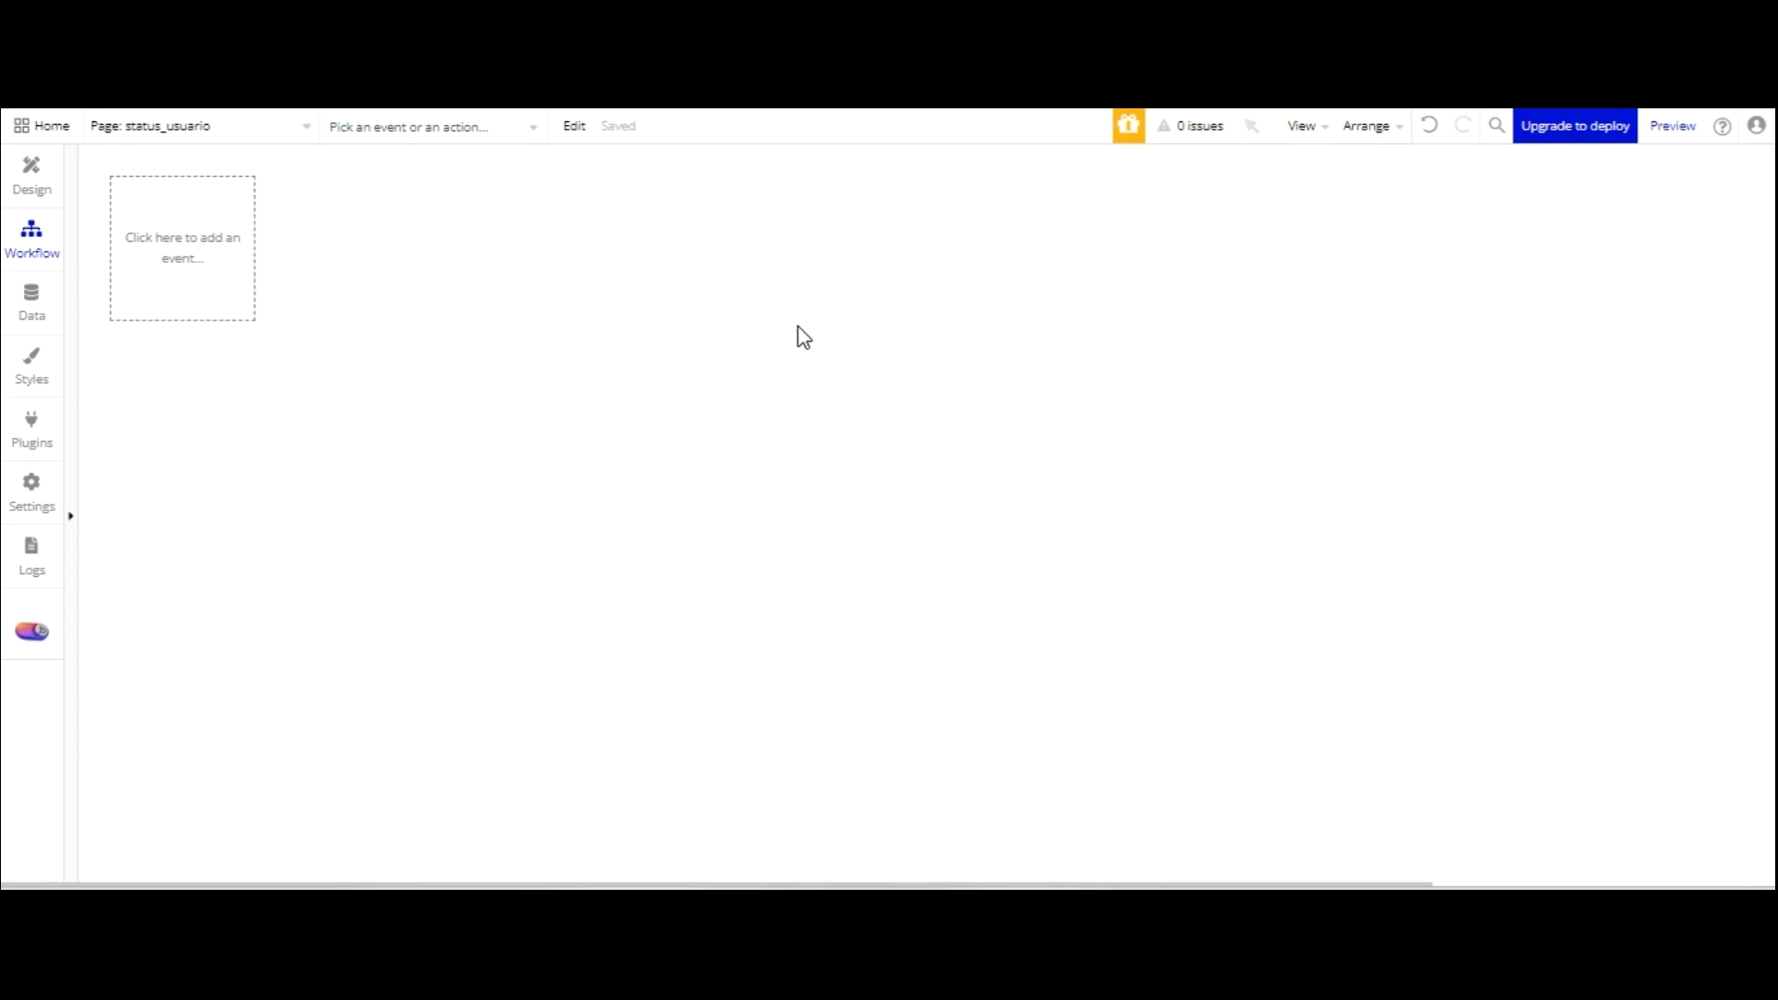
Return to the index page and show the Sign Up button's workflow.
left_click(200, 126)
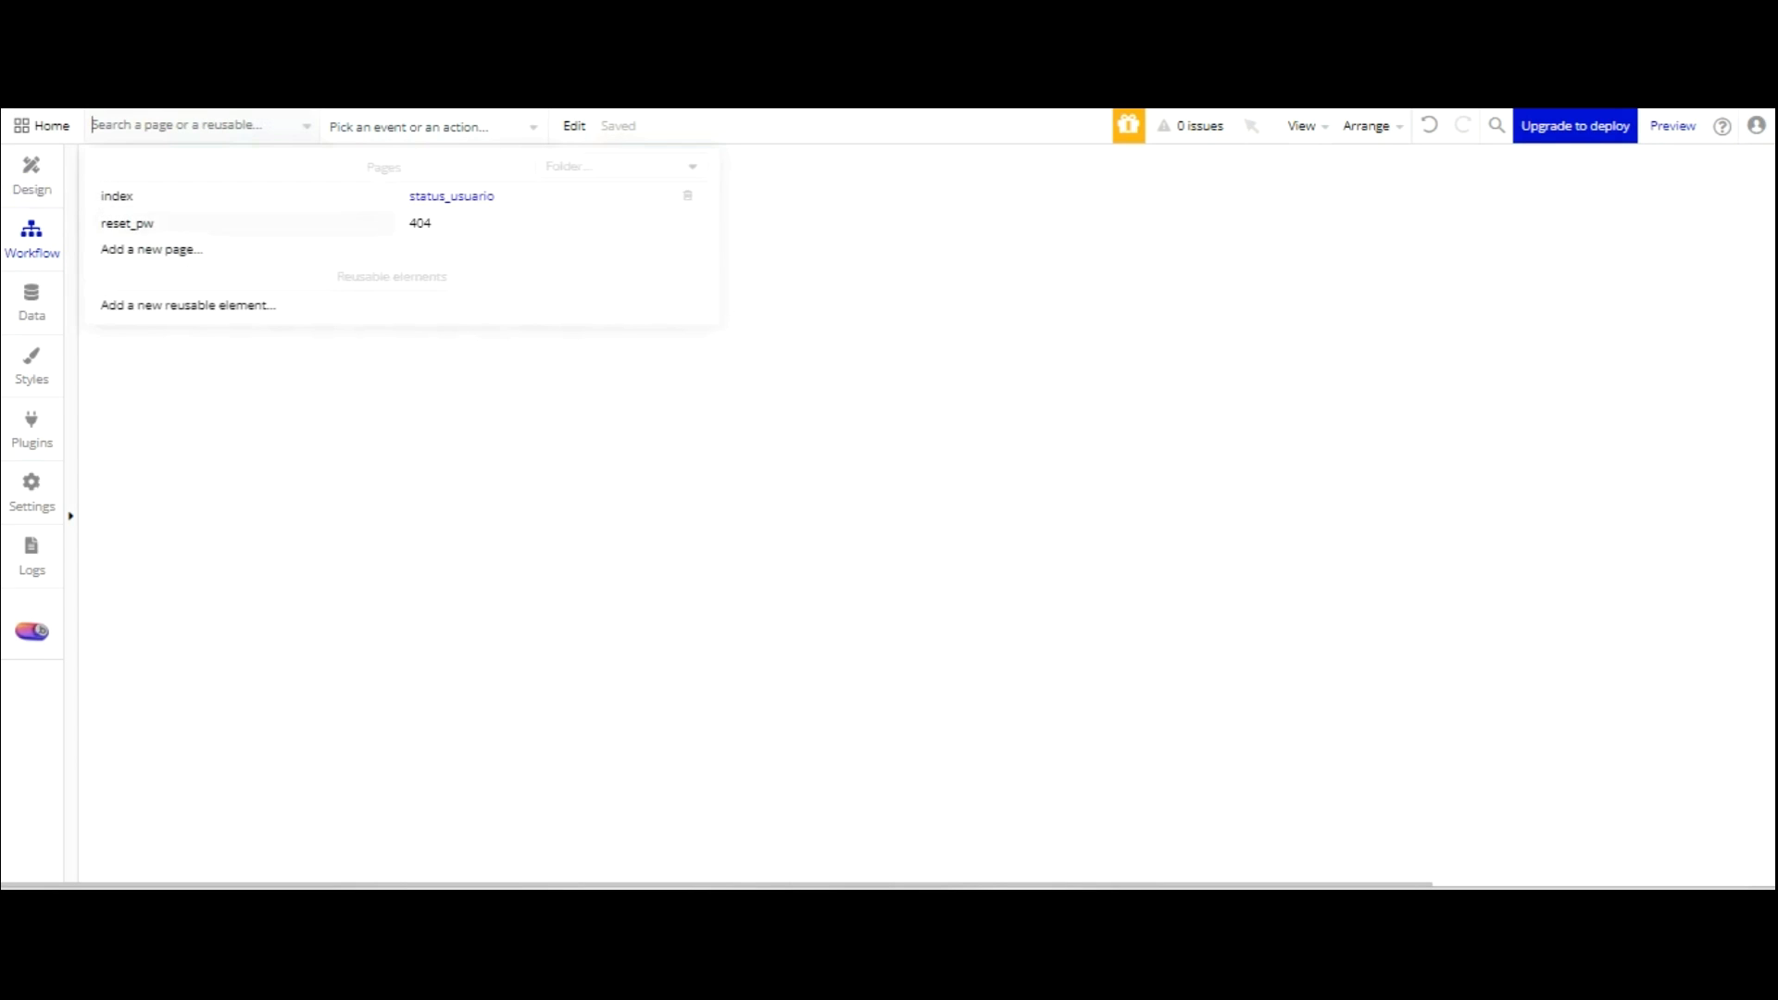
left_click(134, 194)
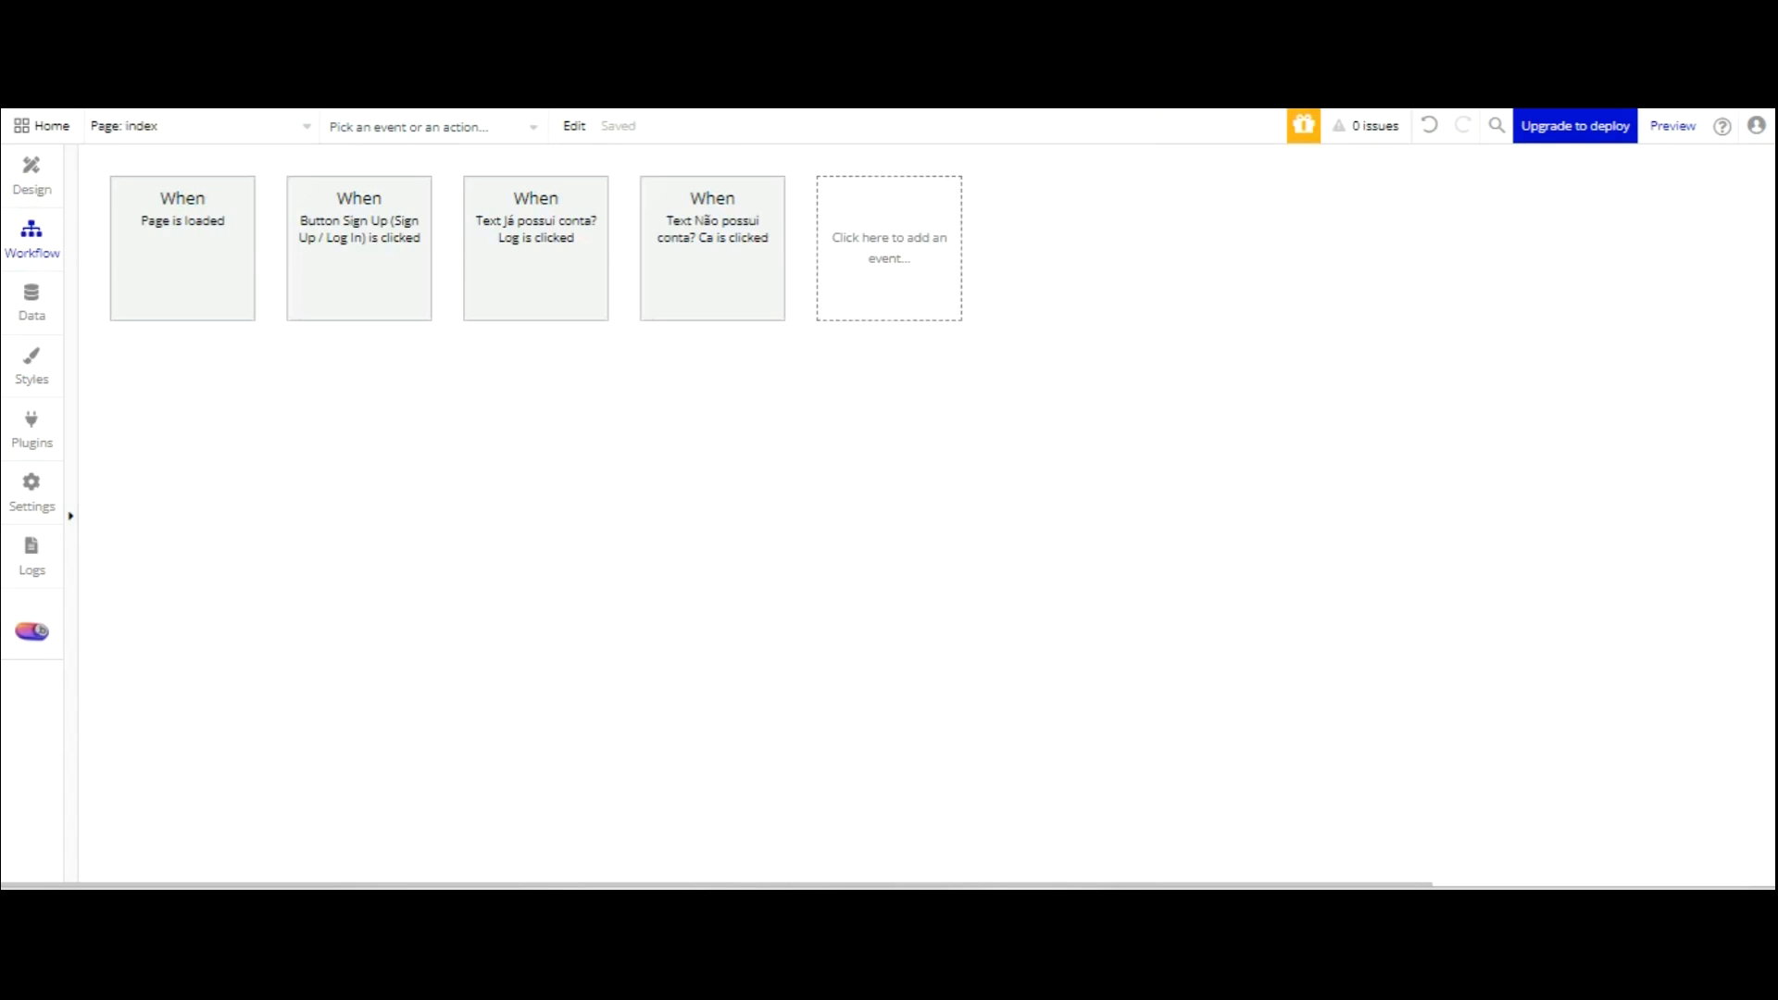
left_click(371, 246)
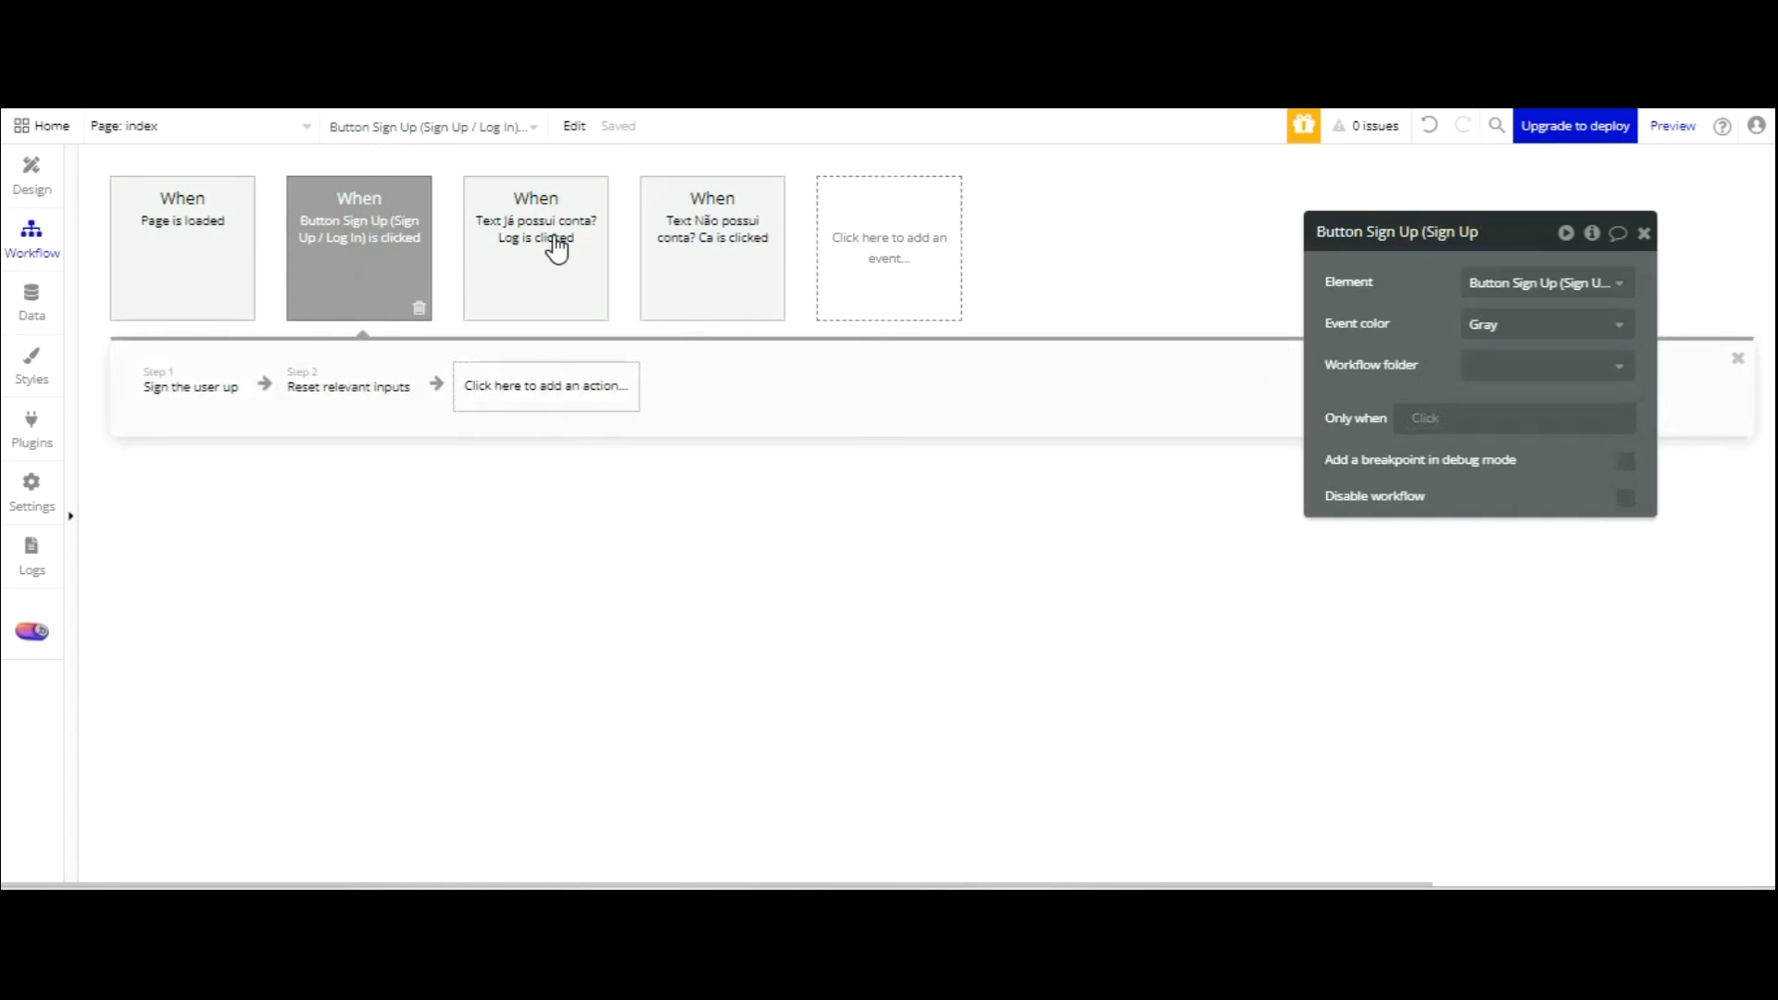
Add a Go to page step sending users to status_usuario after sign-up.
mouse_move(545, 503)
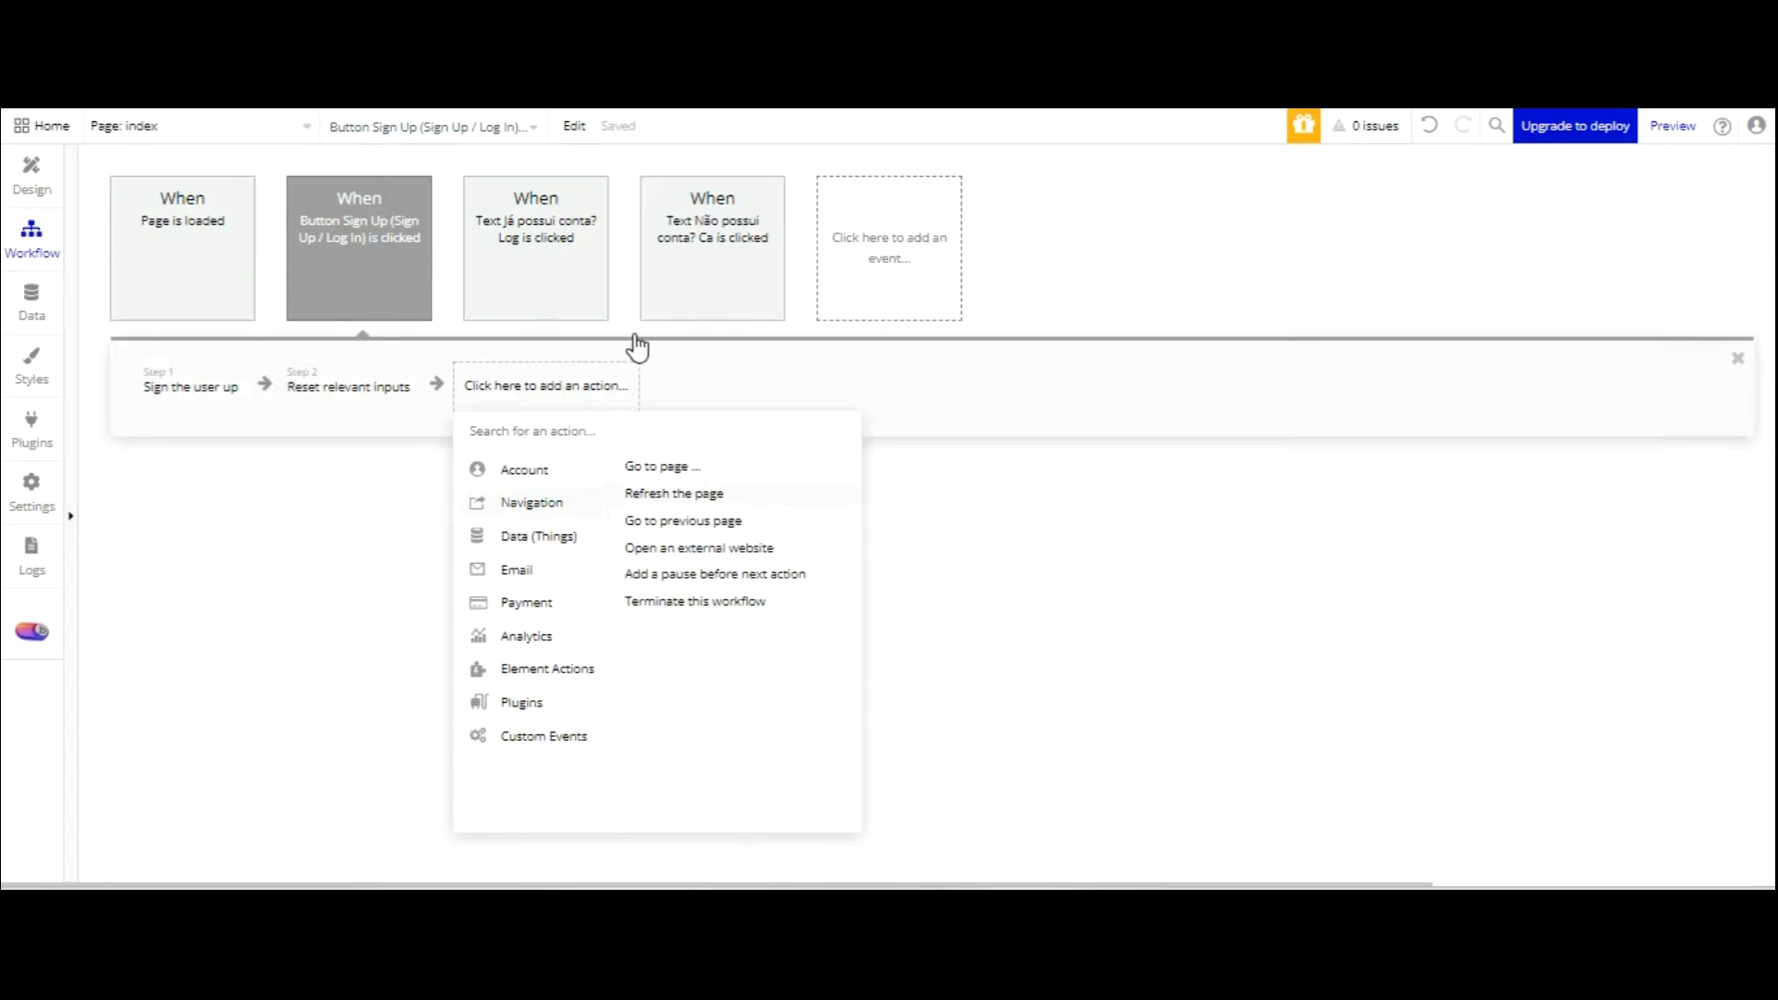
left_click(651, 469)
left_click(1542, 283)
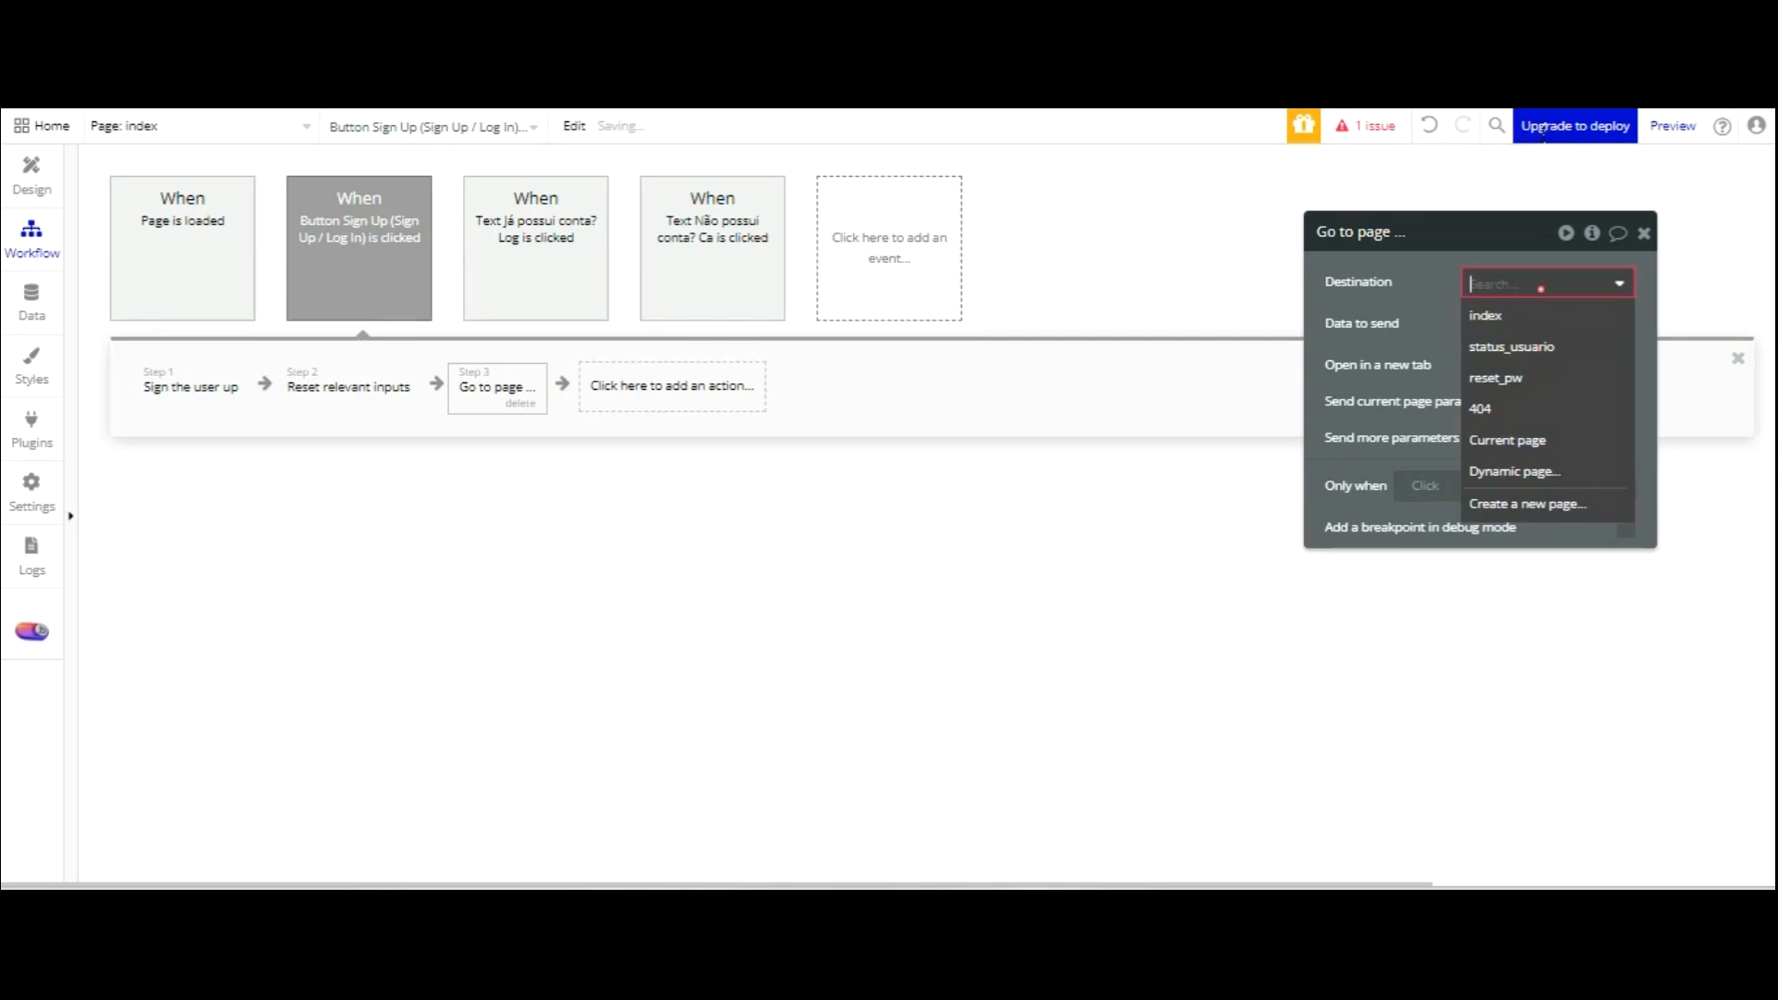
left_click(1556, 346)
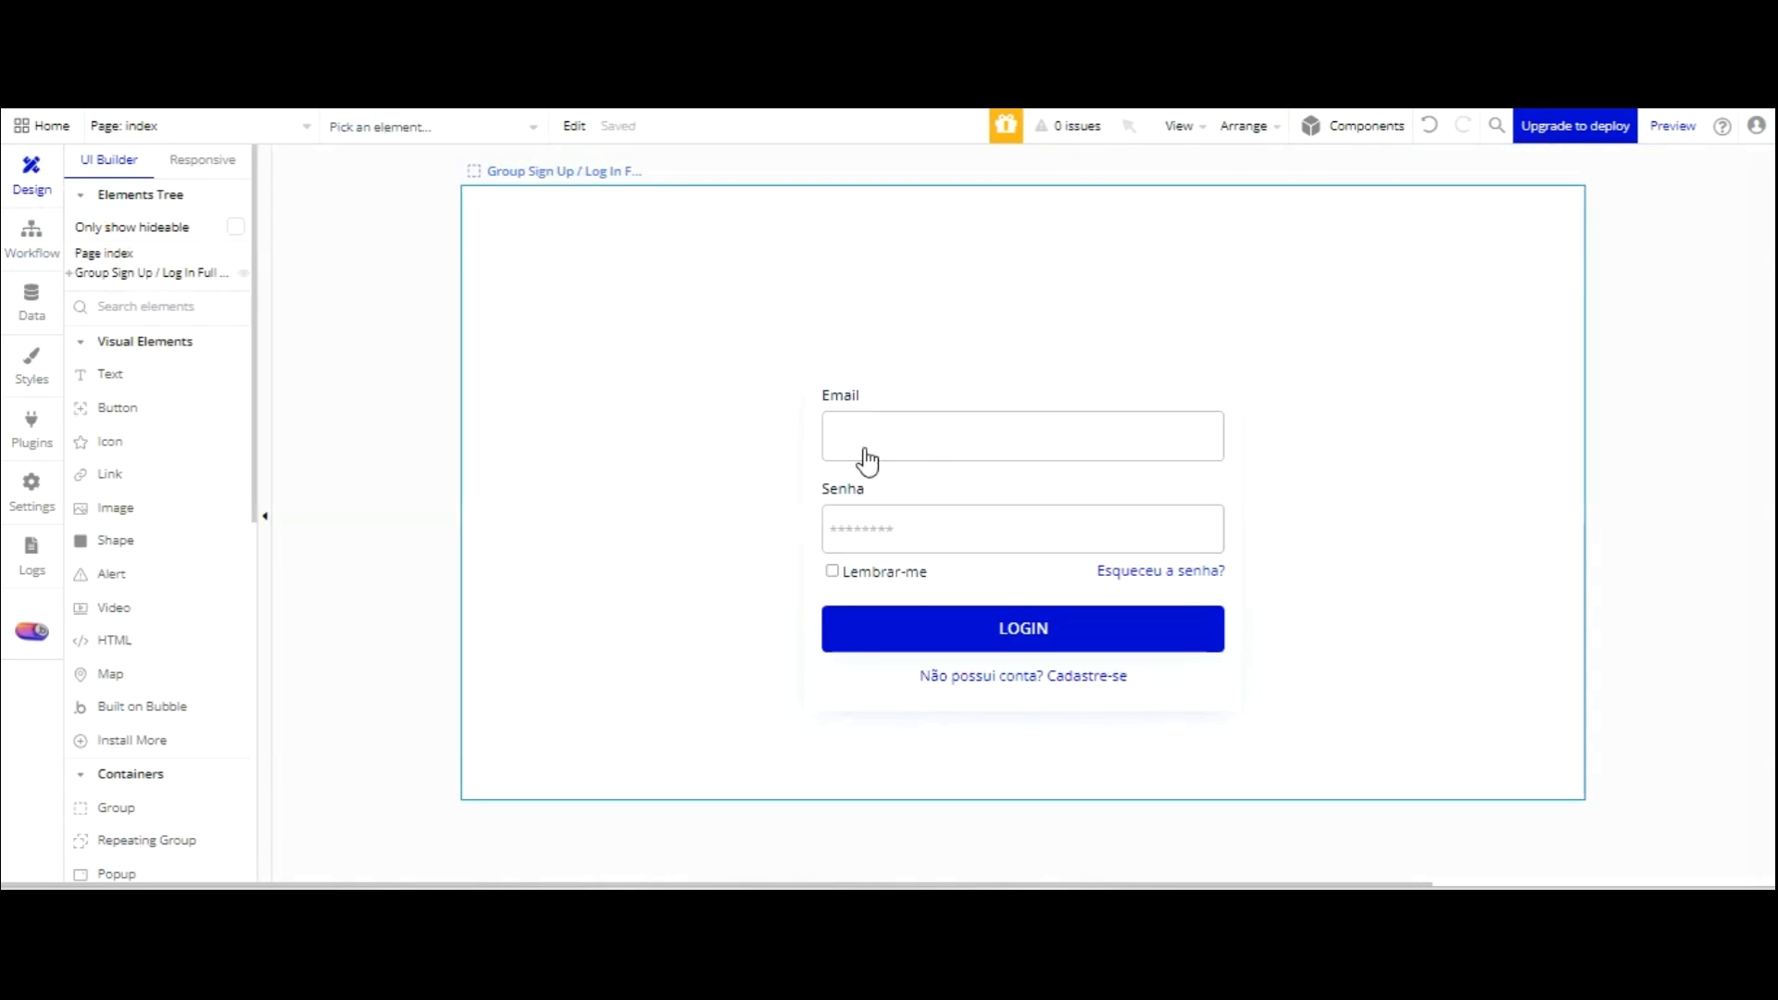
Create a click workflow for the LOGIN button.
left_click(1089, 479)
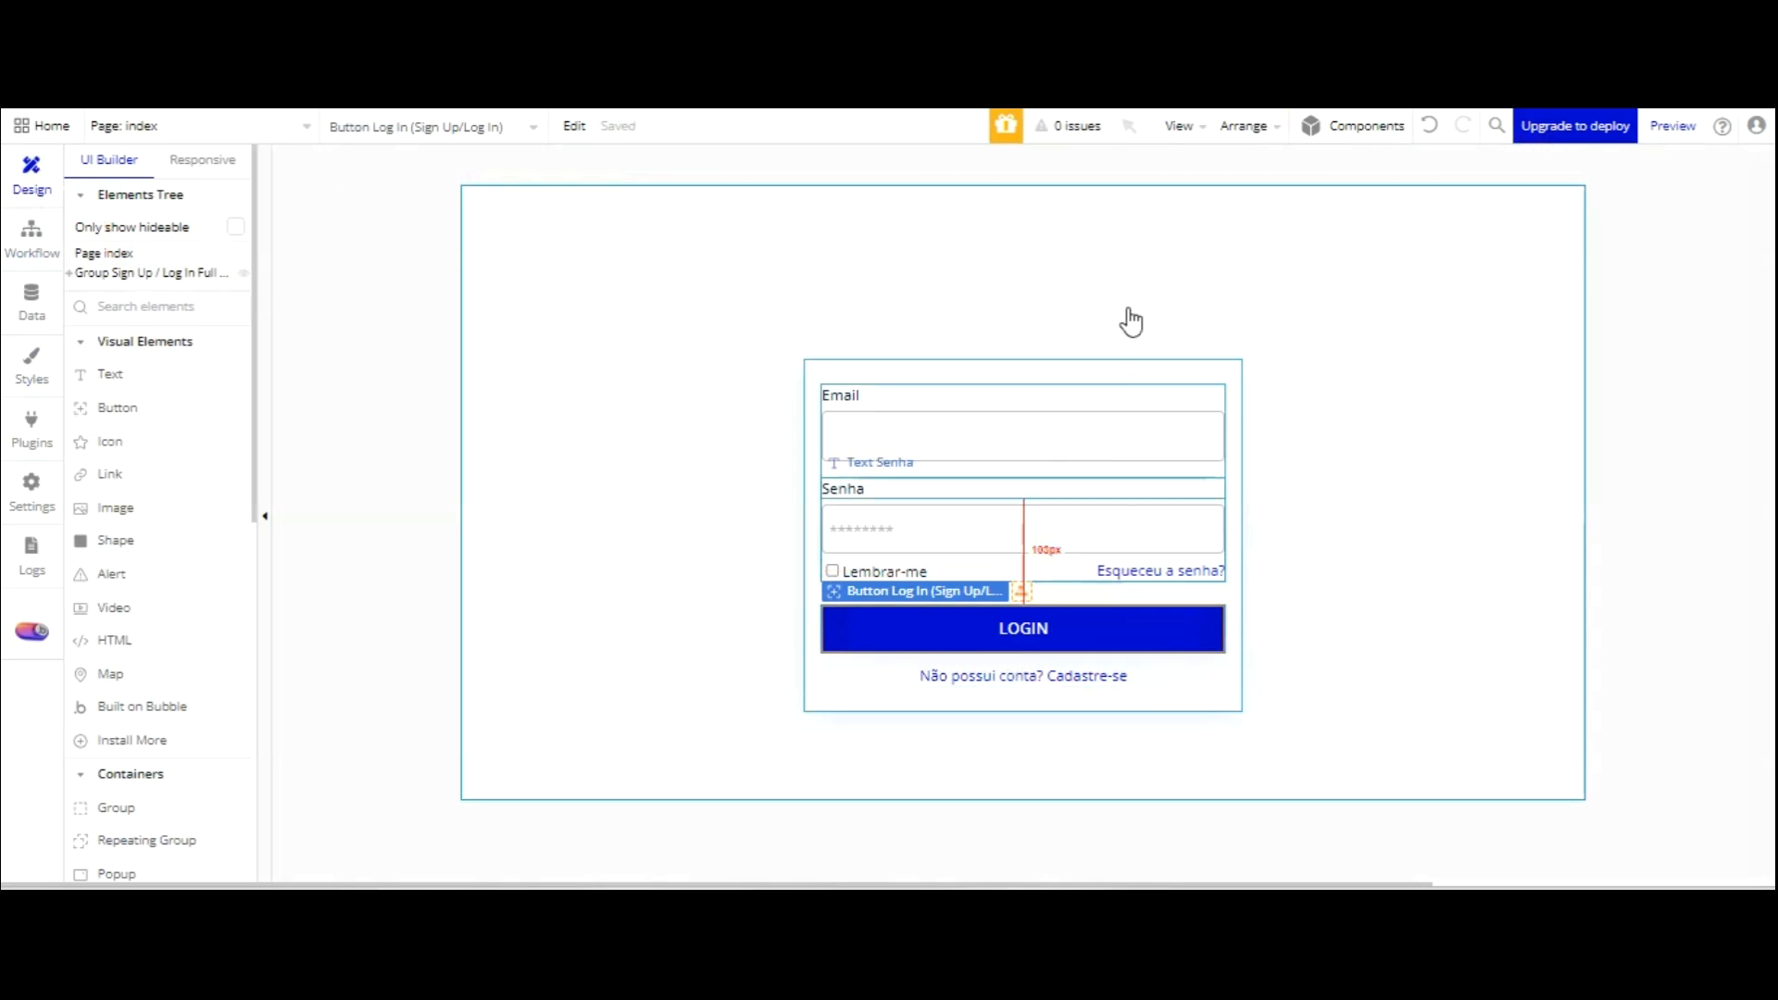
double_click(1087, 623)
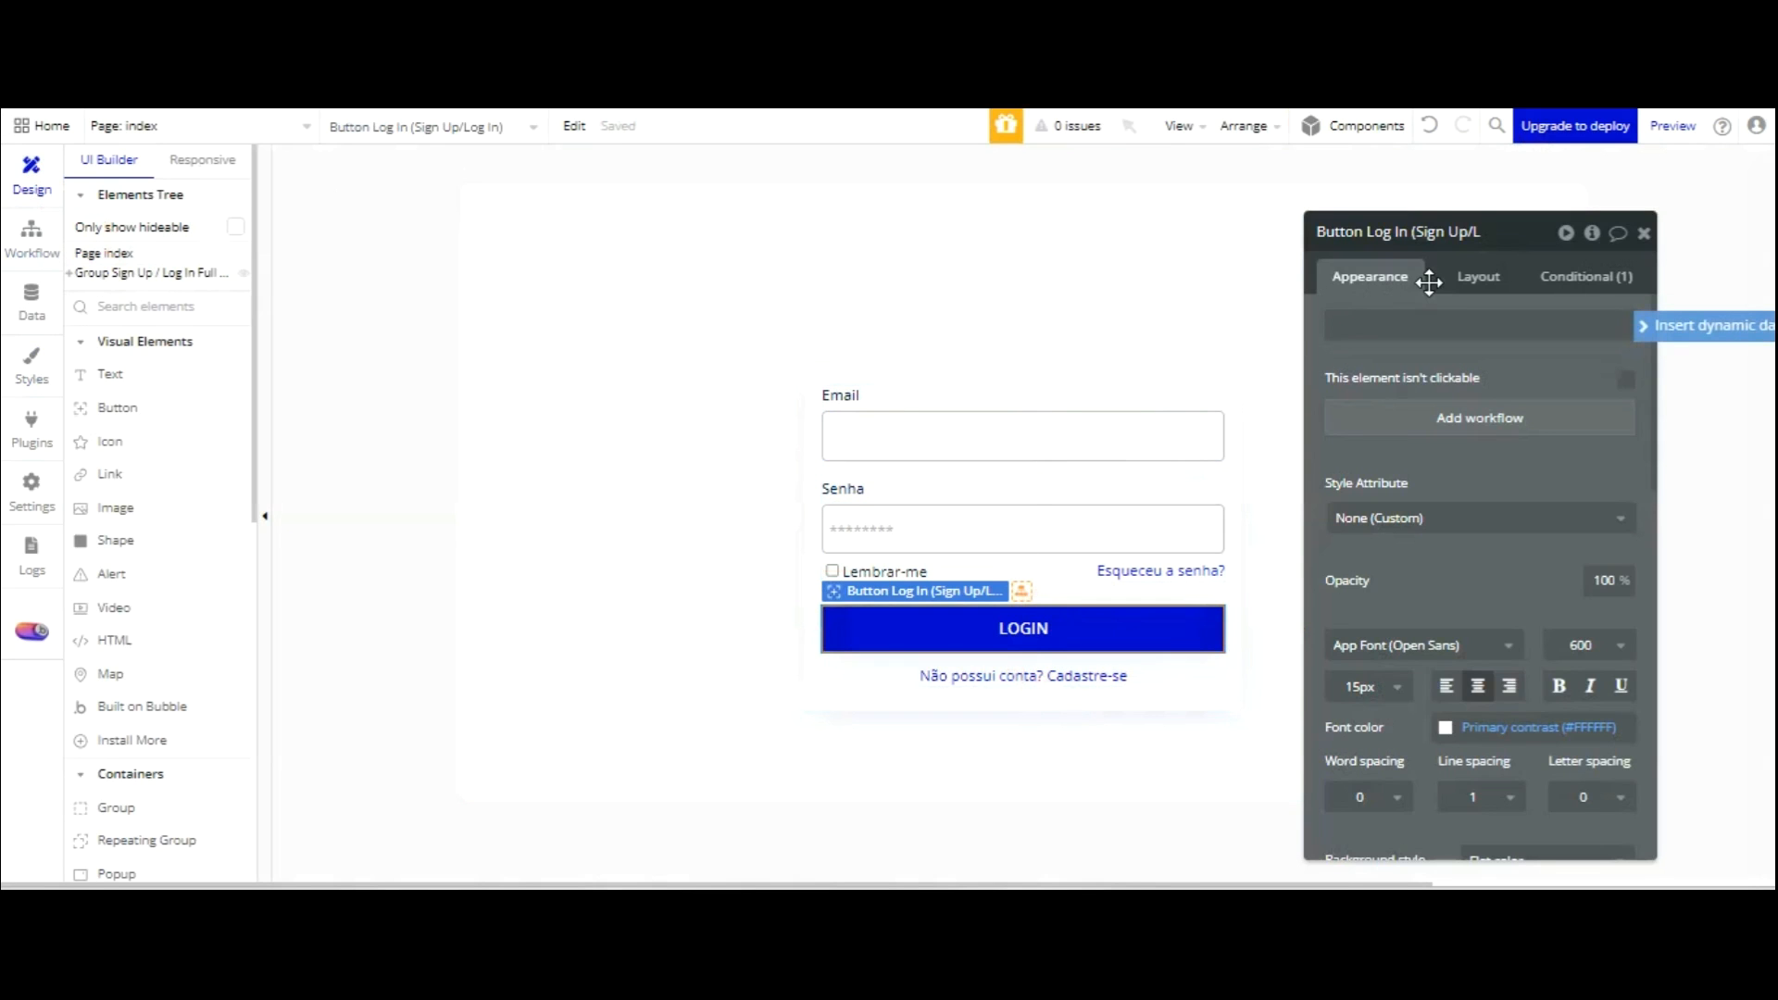
left_click(1480, 418)
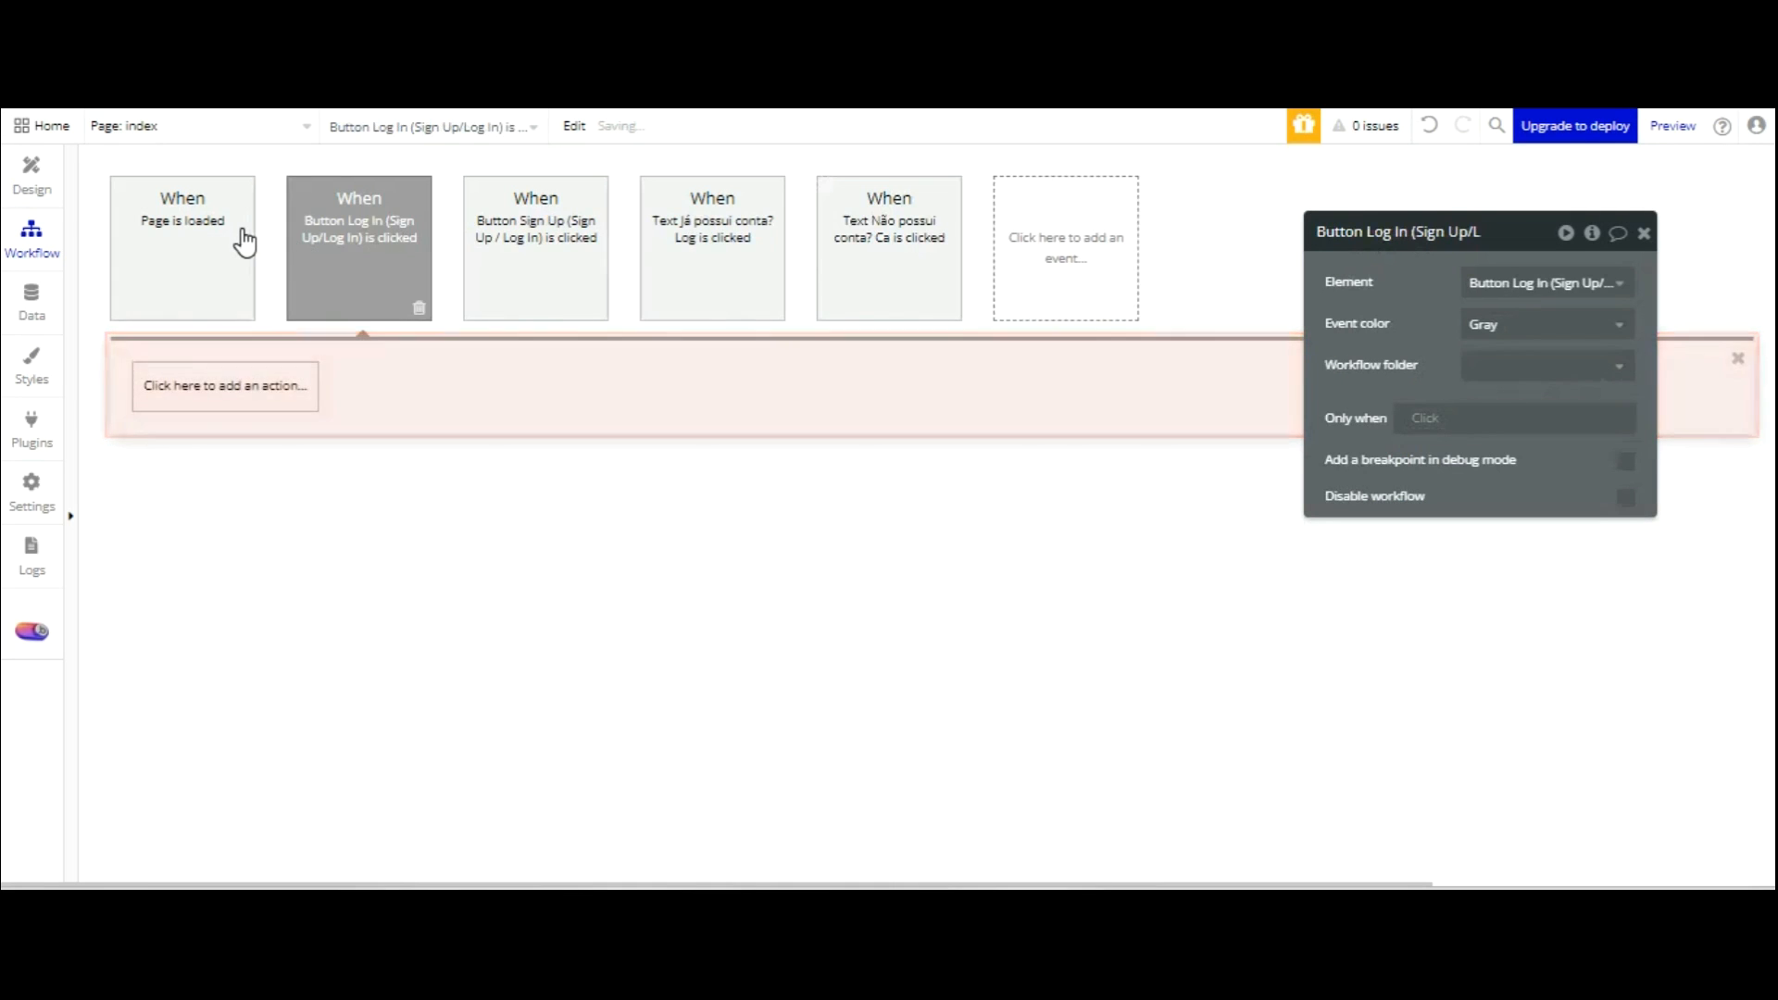
Add Log the user in using the Log In email and password inputs.
mouse_move(217, 502)
mouse_move(205, 469)
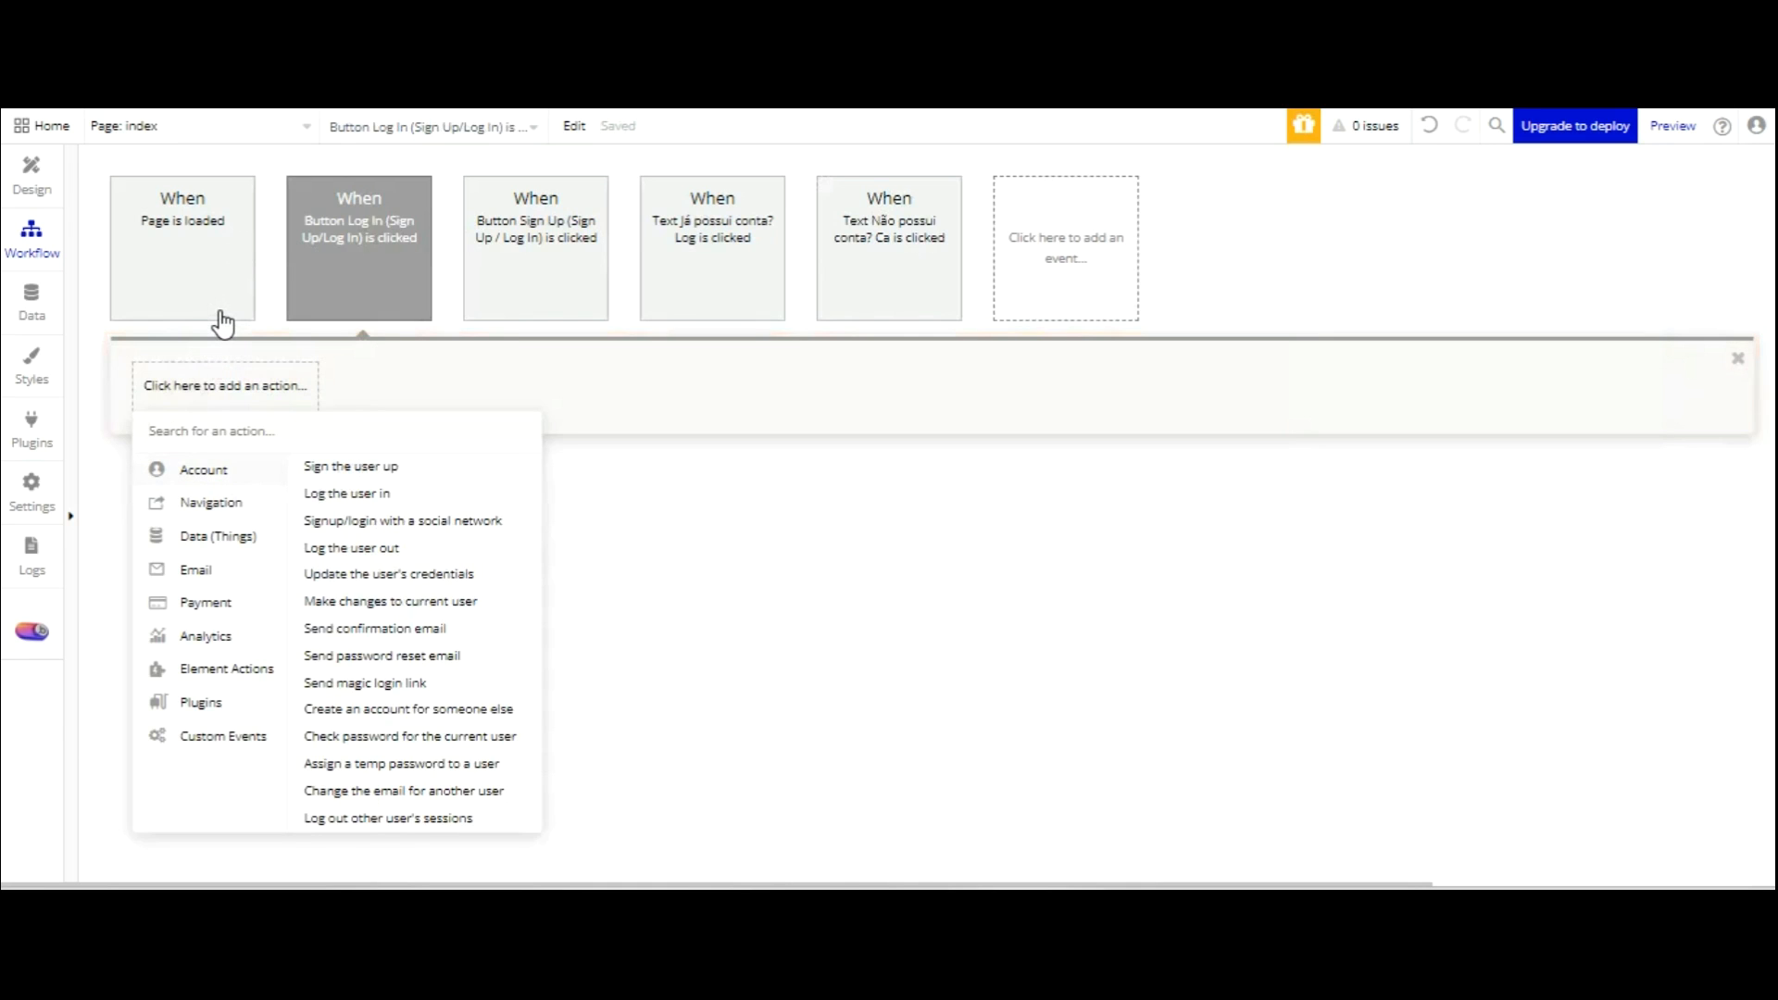
left_click(348, 492)
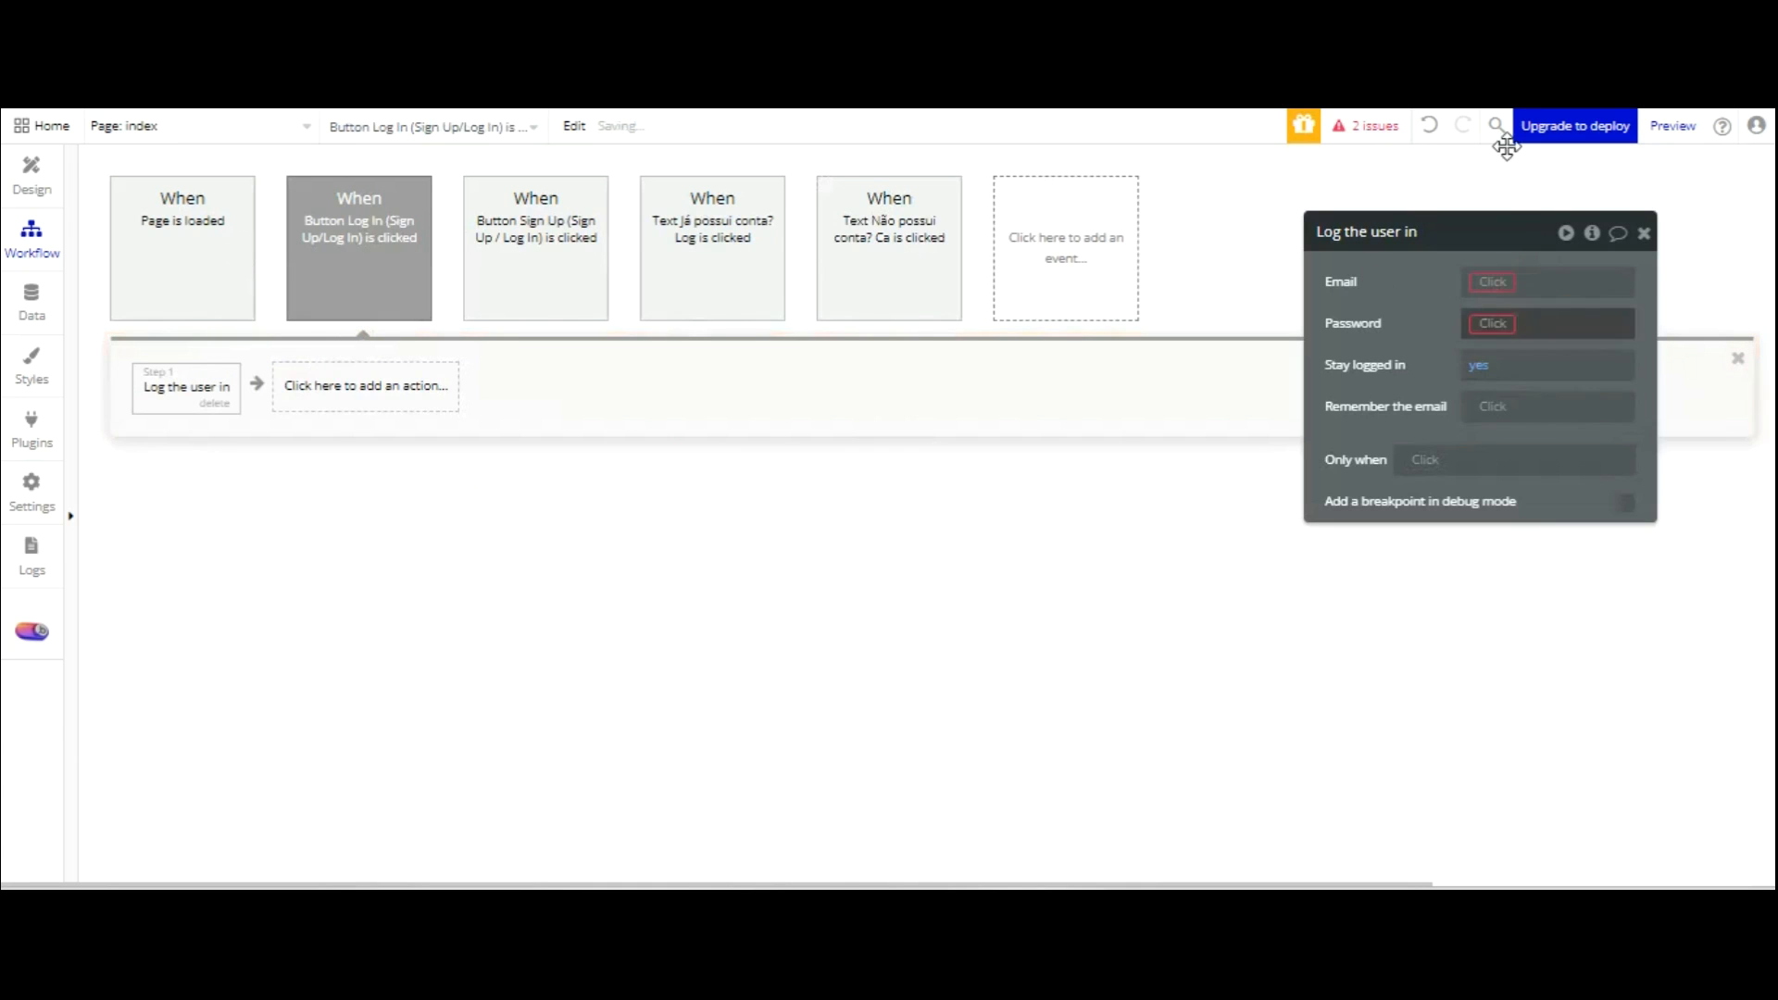
left_click(1528, 281)
scroll(1579, 333, "down", 10)
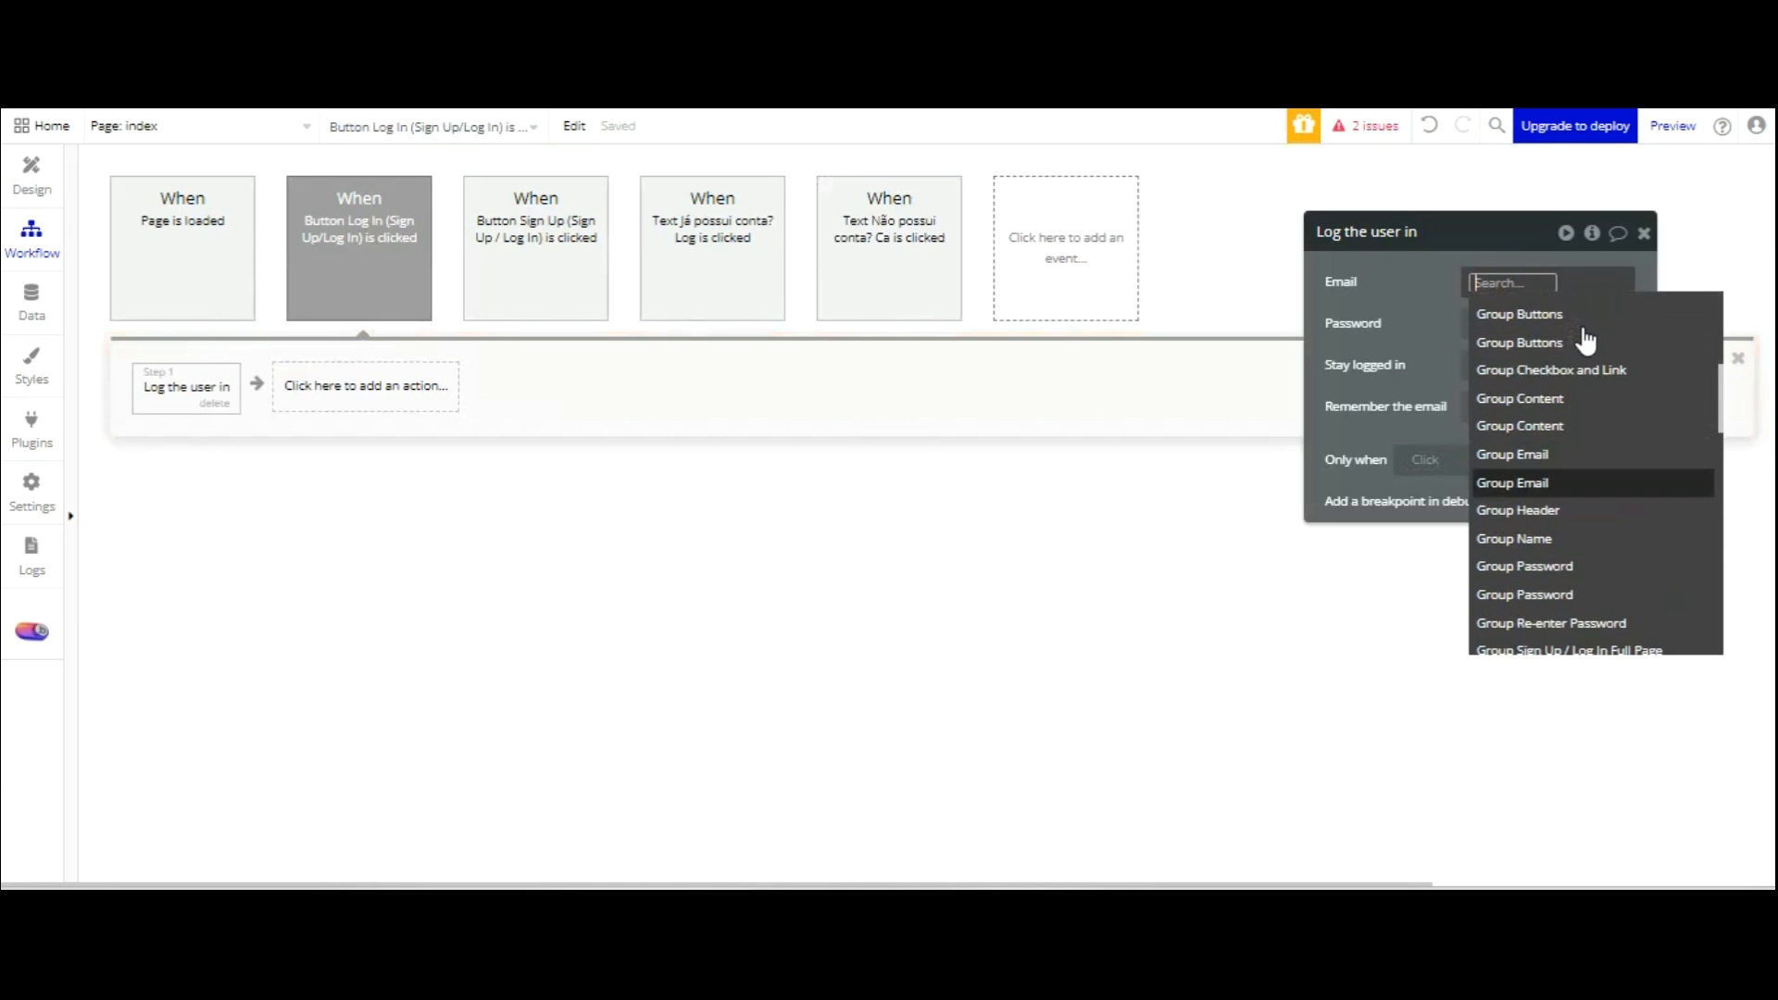
scroll(1593, 365, "up", 3)
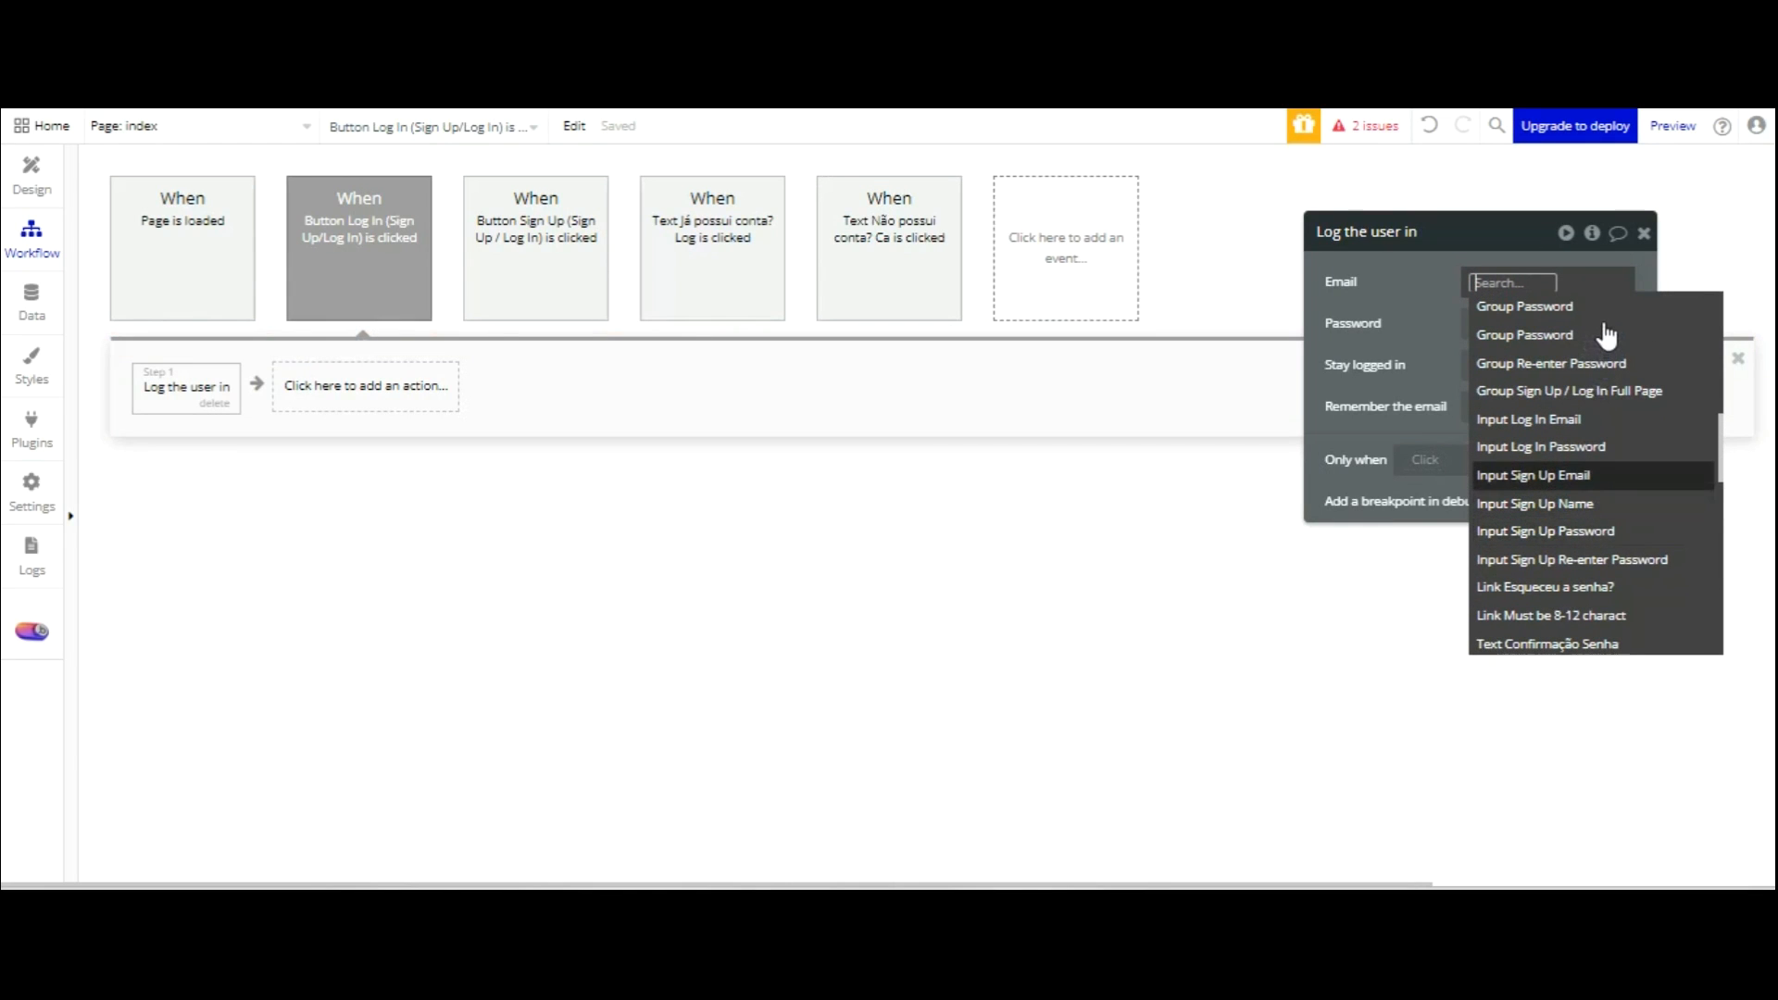
left_click(1537, 418)
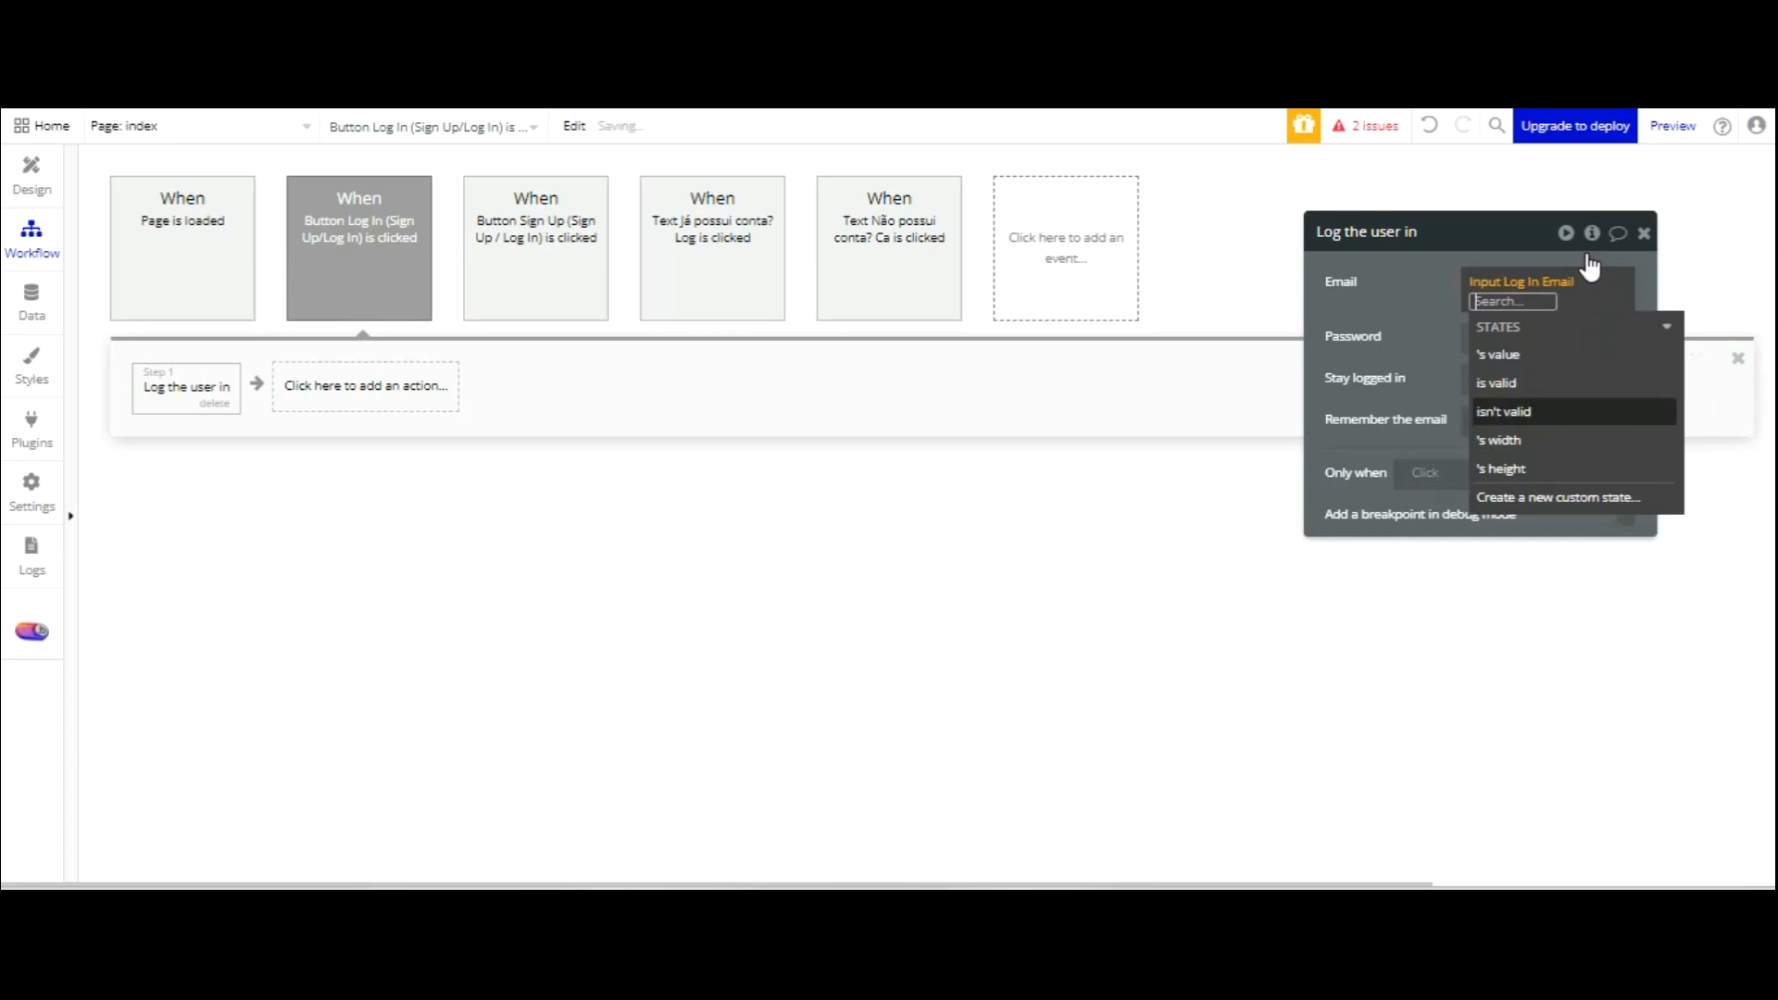
left_click(1480, 318)
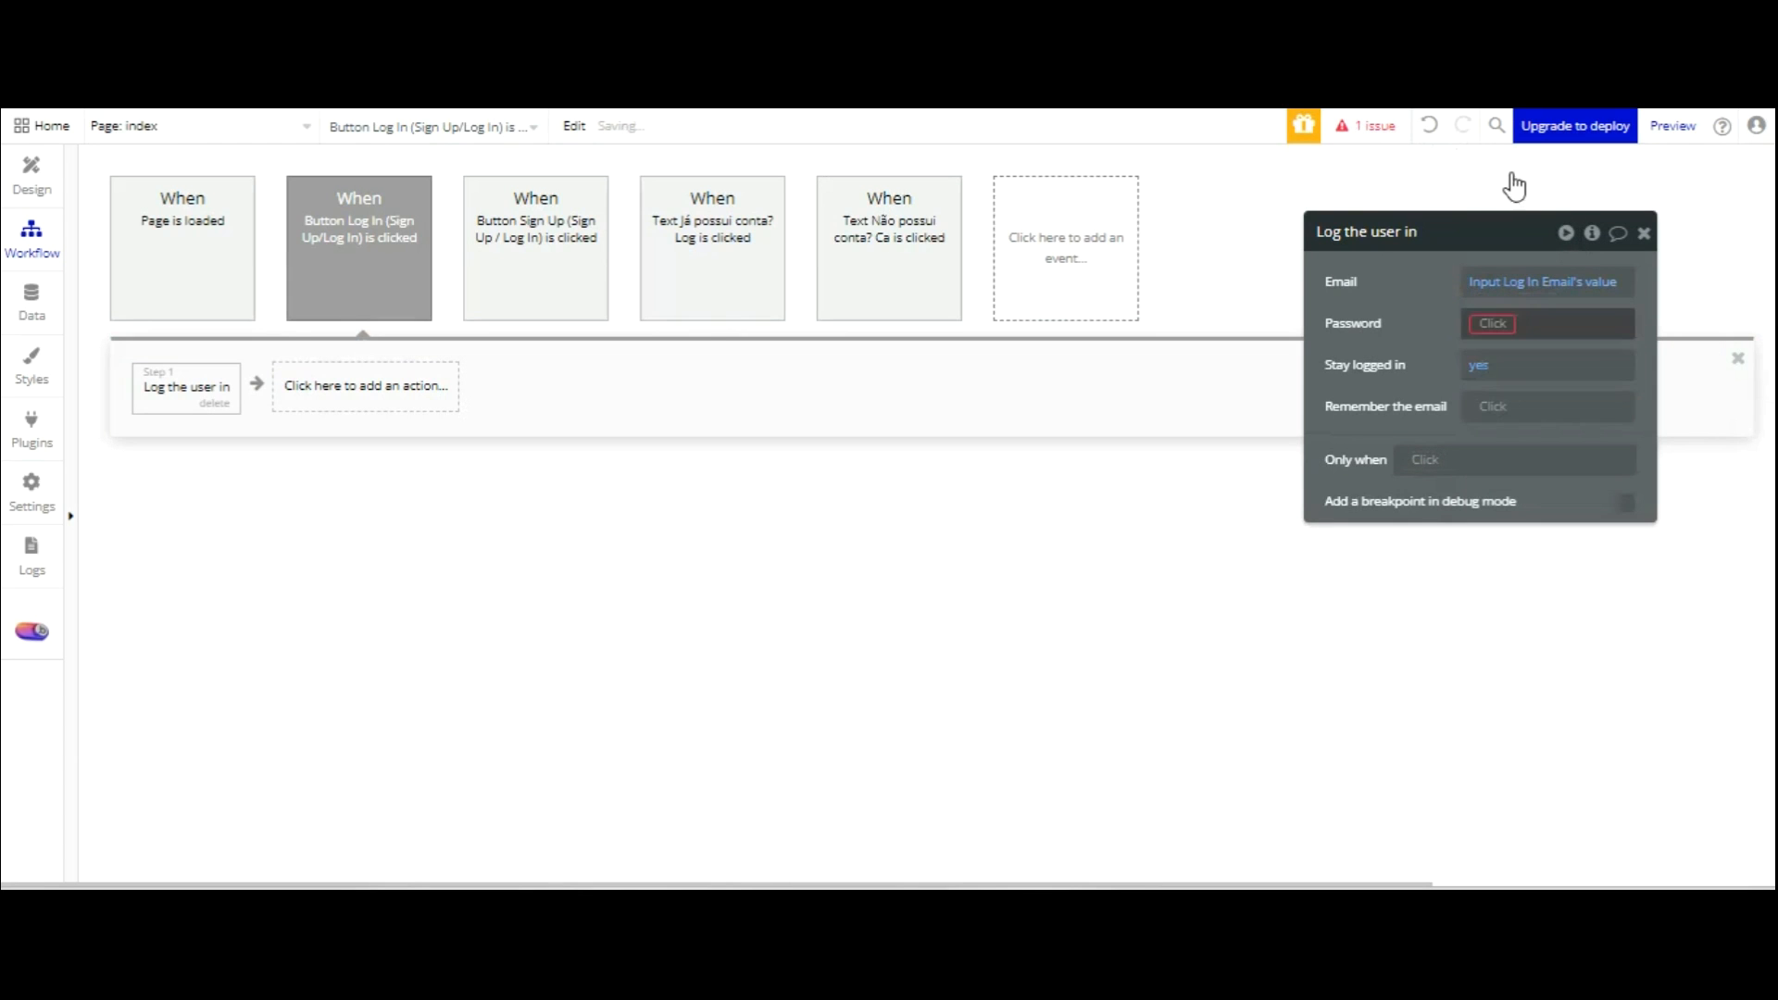
scroll(1572, 380, "down", 7)
scroll(1579, 373, "up", 2)
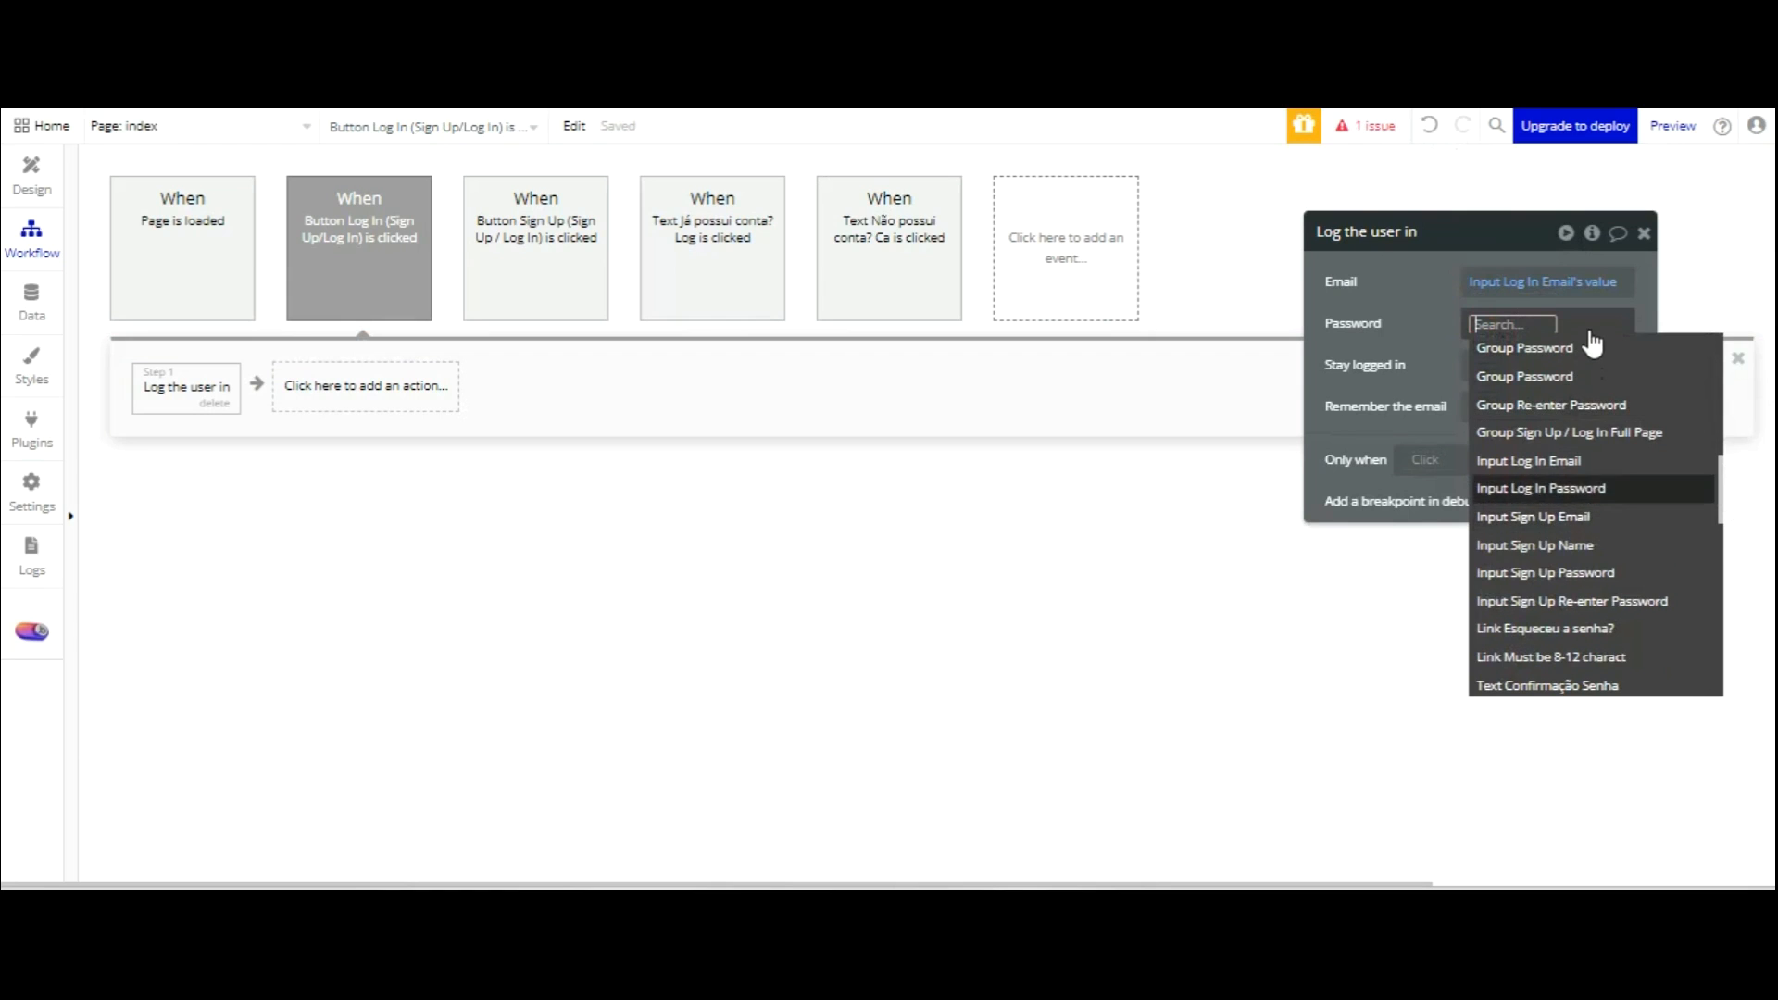
left_click(1589, 487)
left_click(1451, 324)
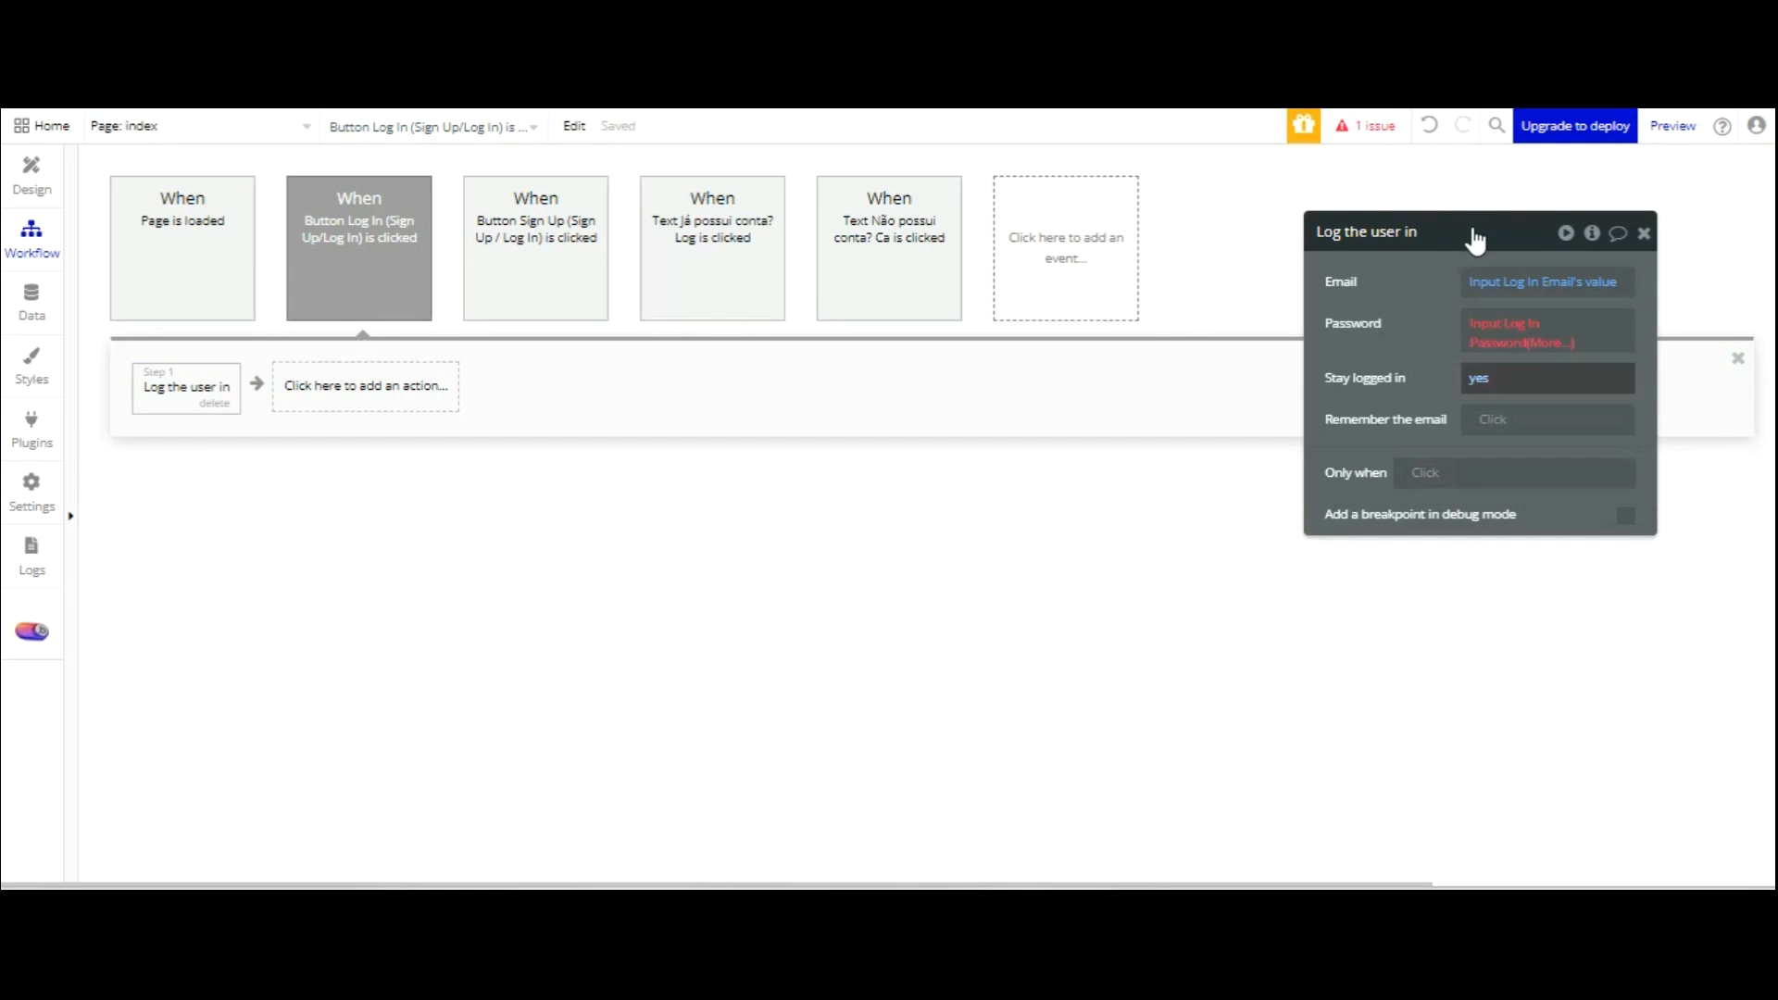
Add a Go to page step with destination status_usuario.
left_click(360, 387)
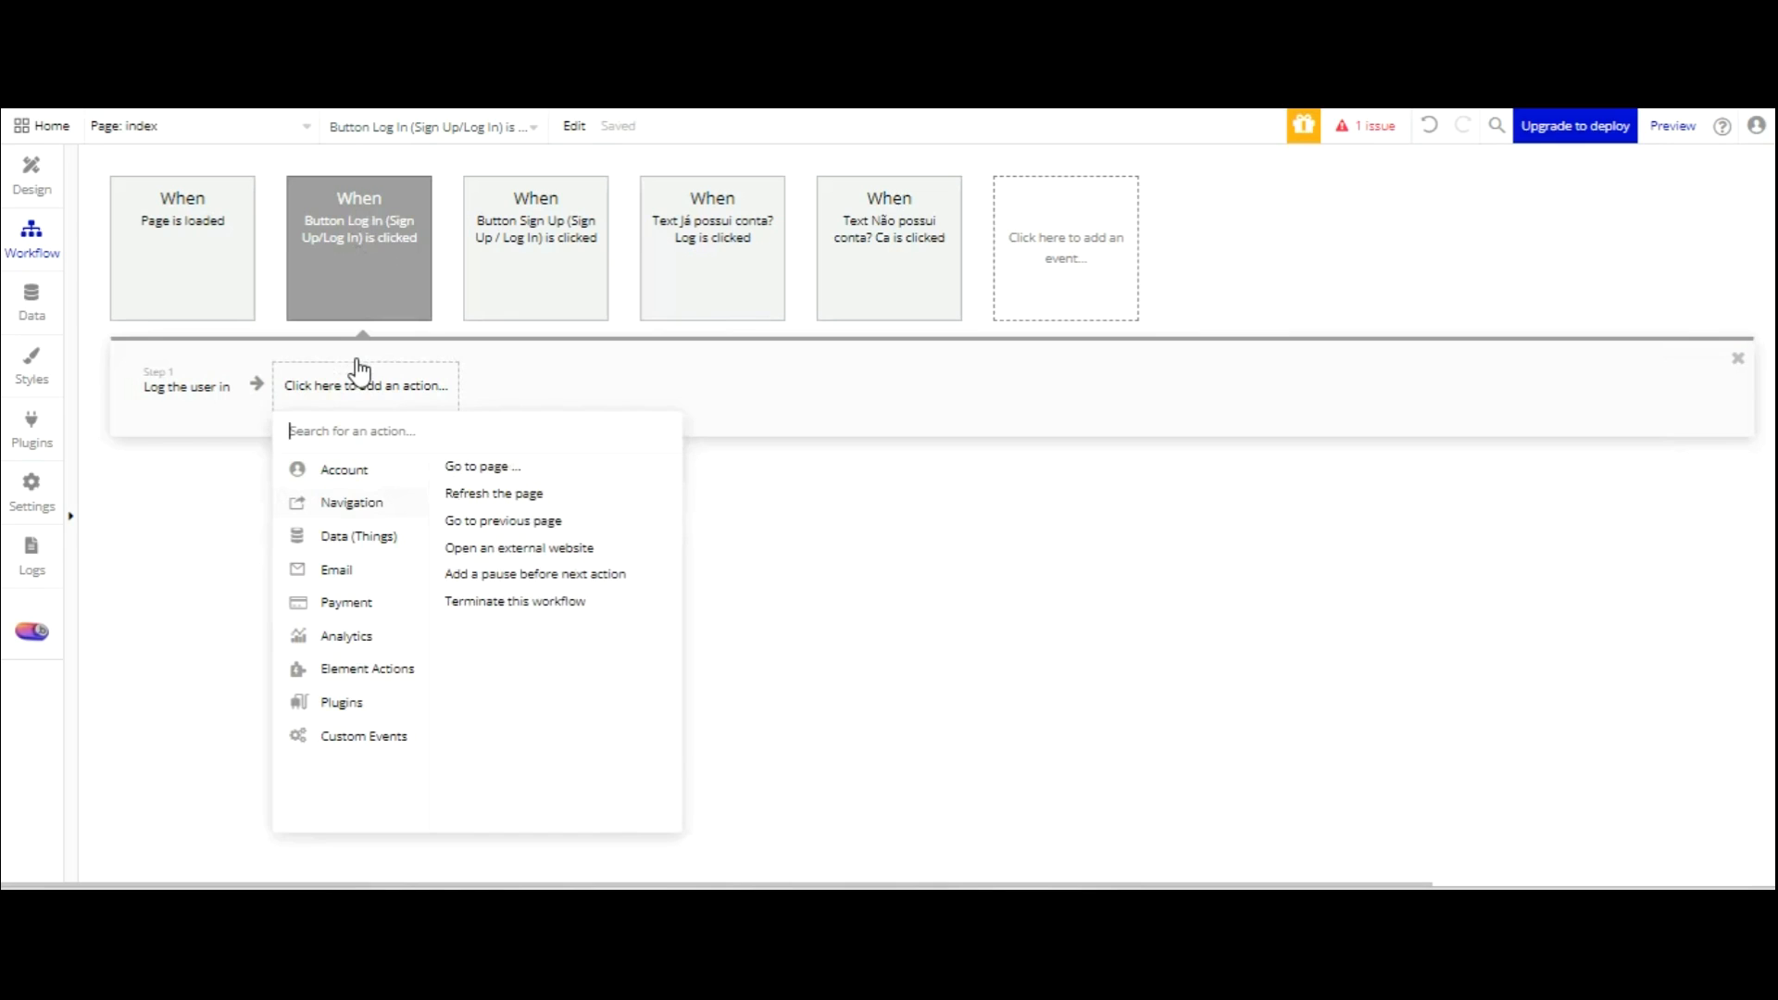
left_click(484, 466)
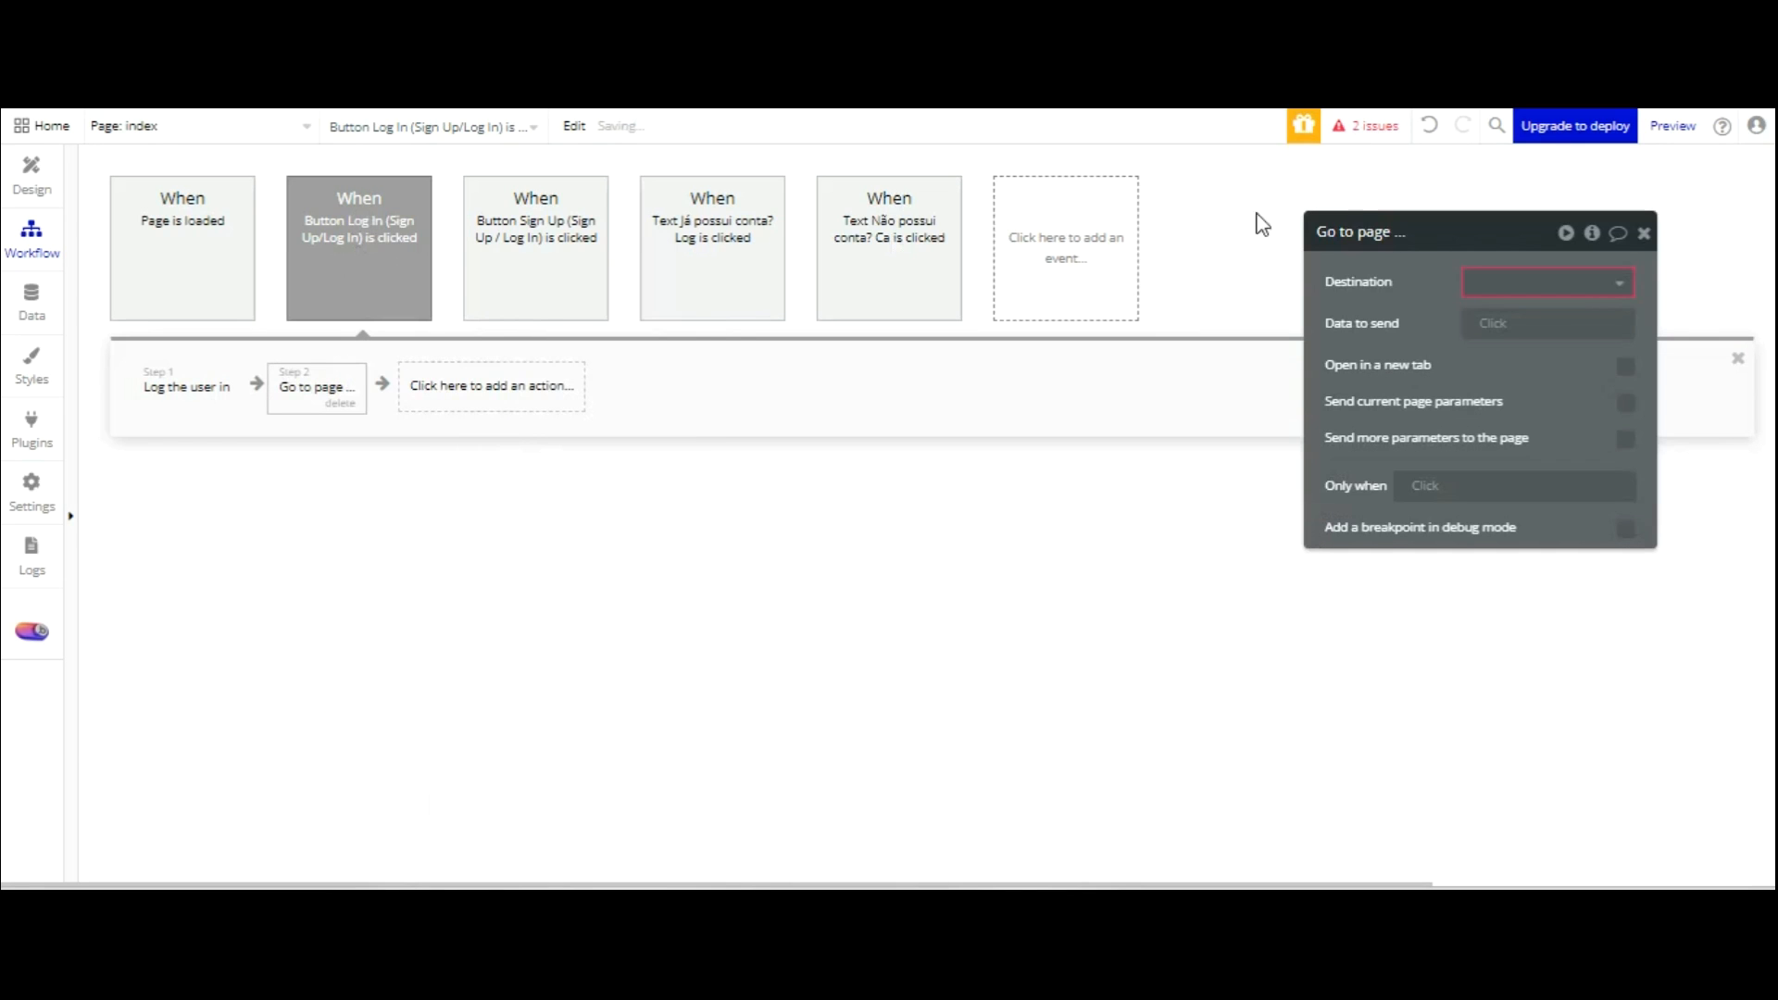
left_click(1524, 282)
key("Down")
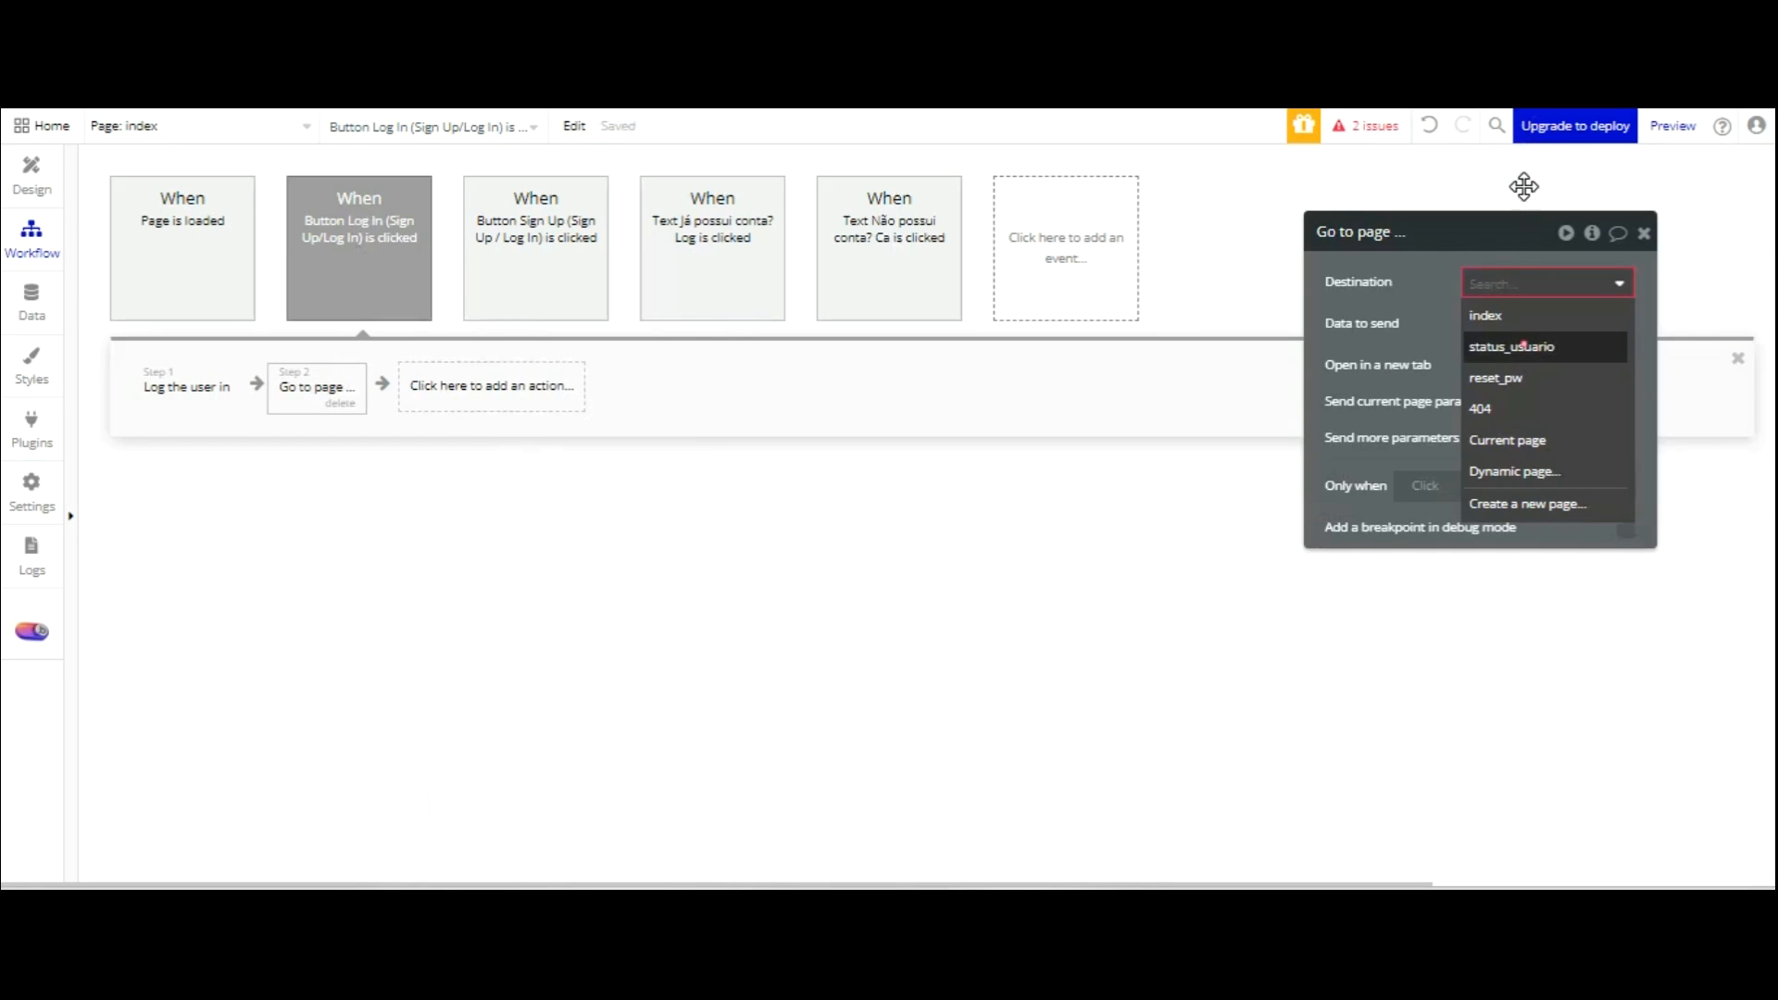
key("Return")
Fix the reported issue by using Input Log In Password's value for Password.
left_click(1366, 126)
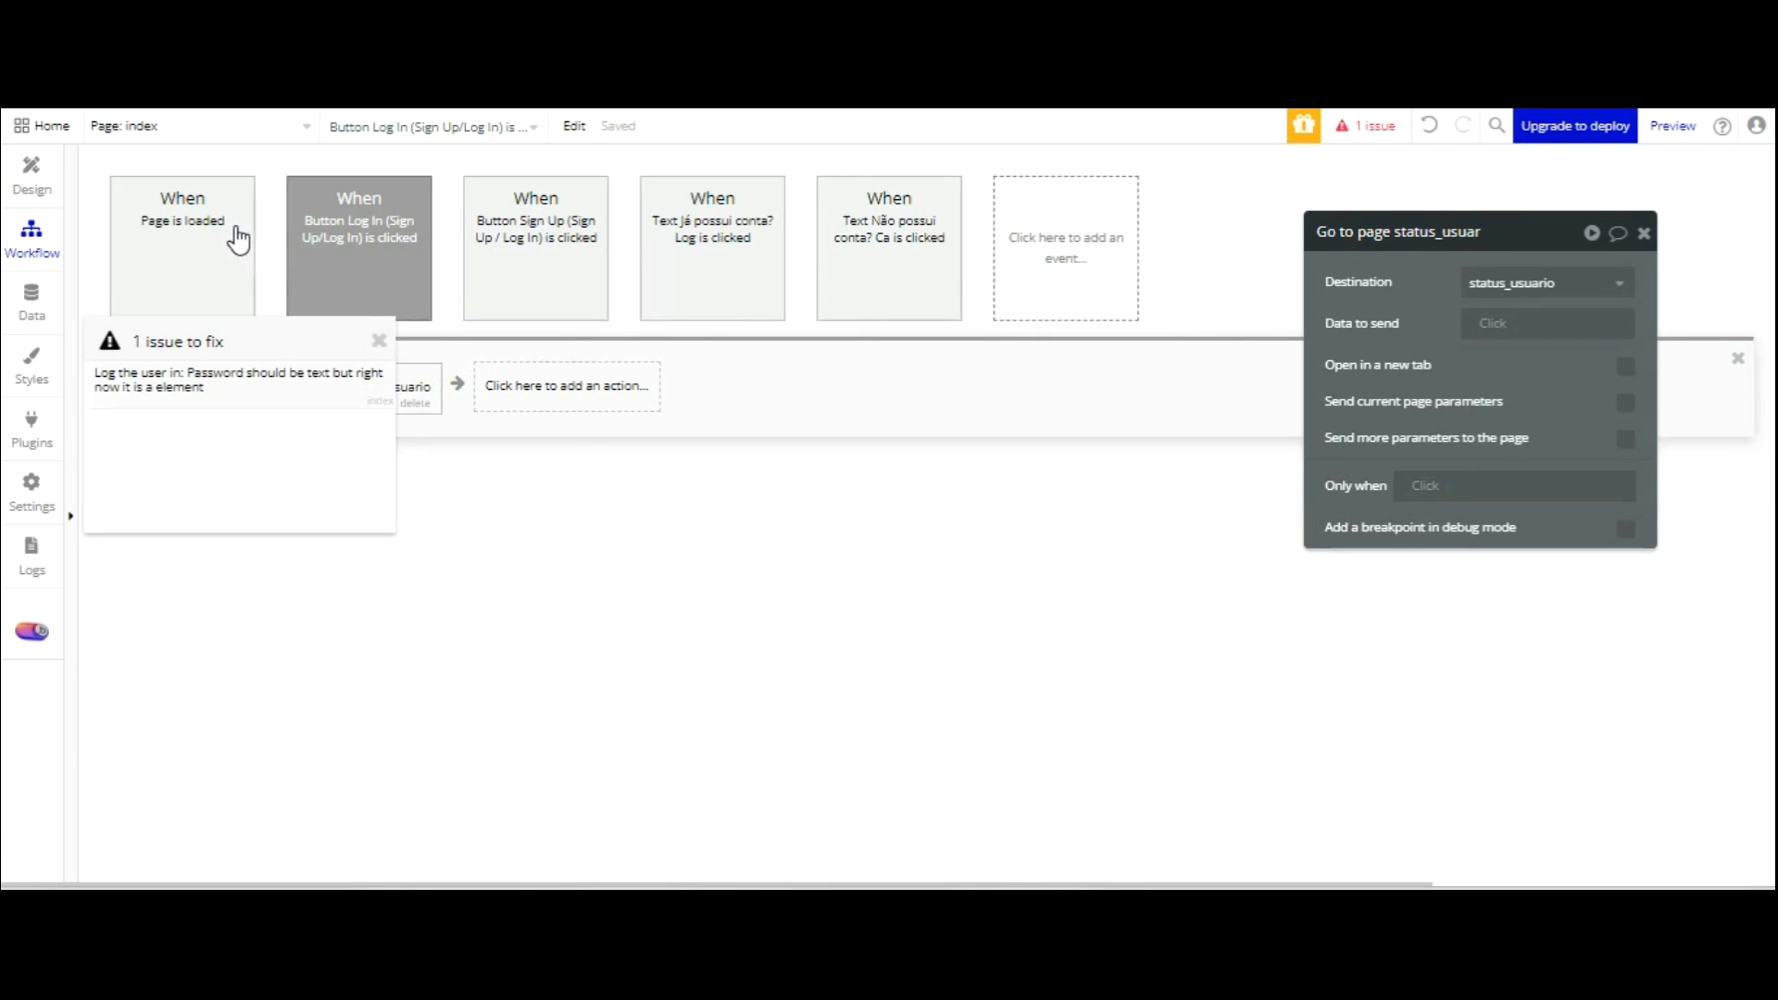
left_click(232, 379)
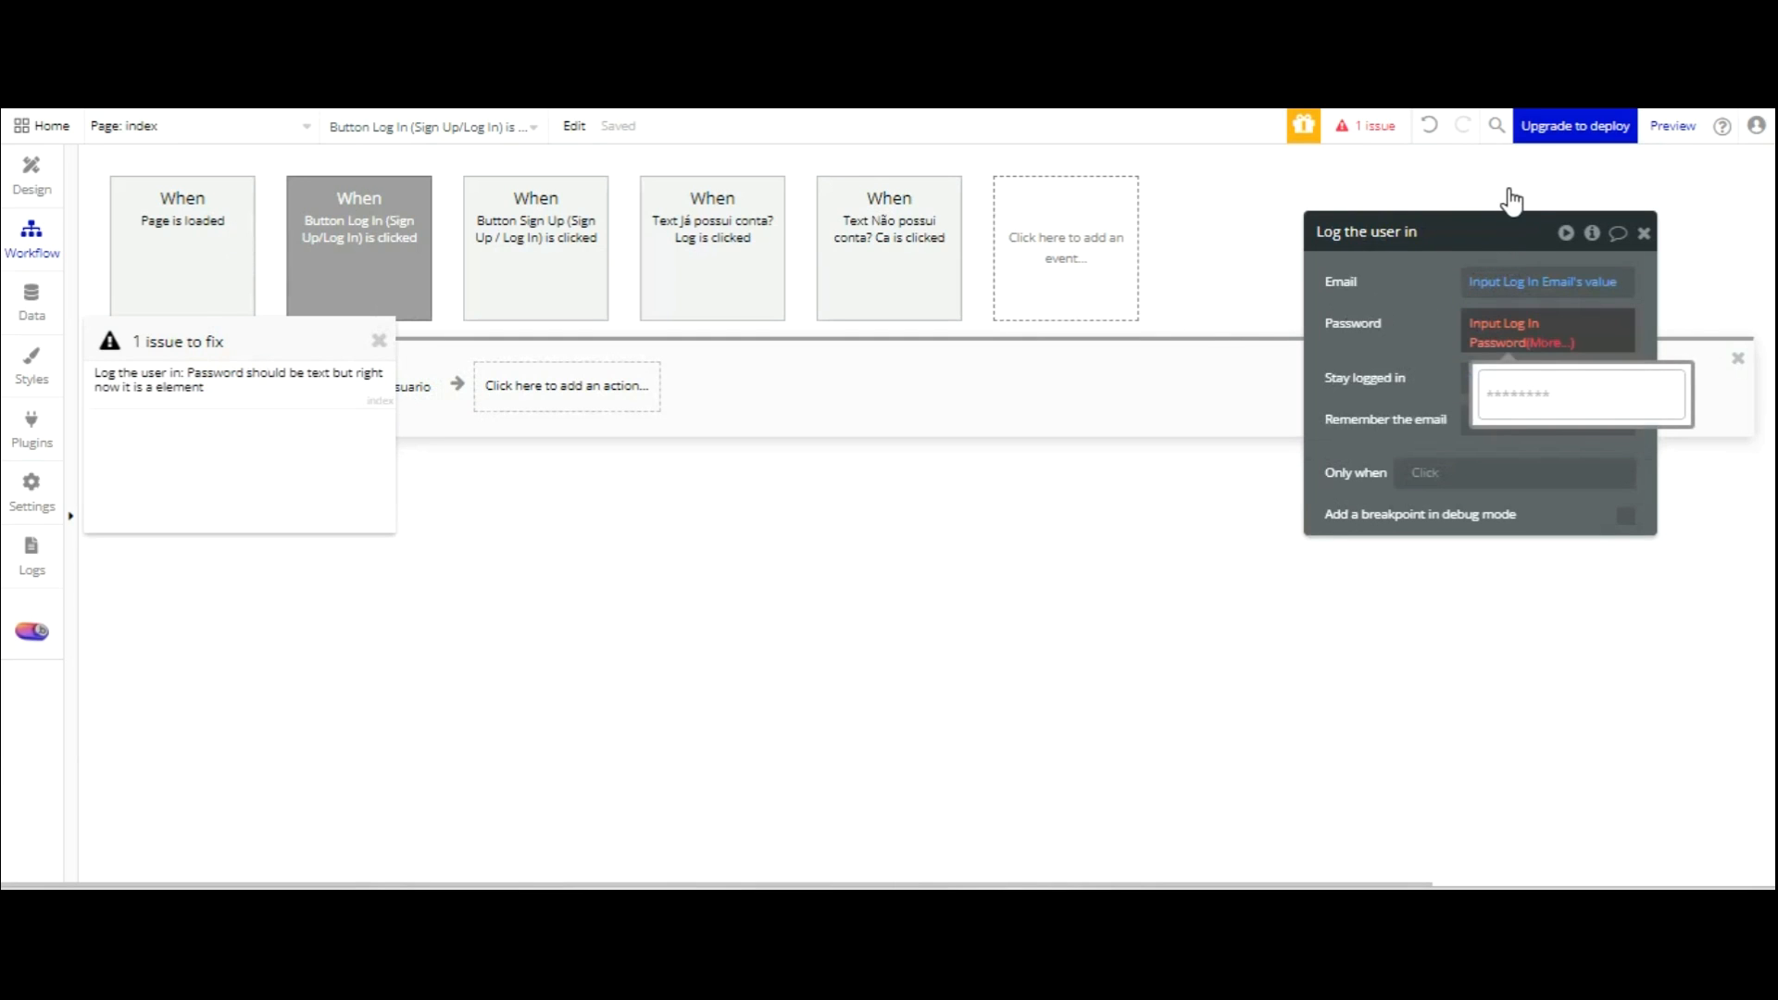
left_click(1543, 342)
left_click(1505, 385)
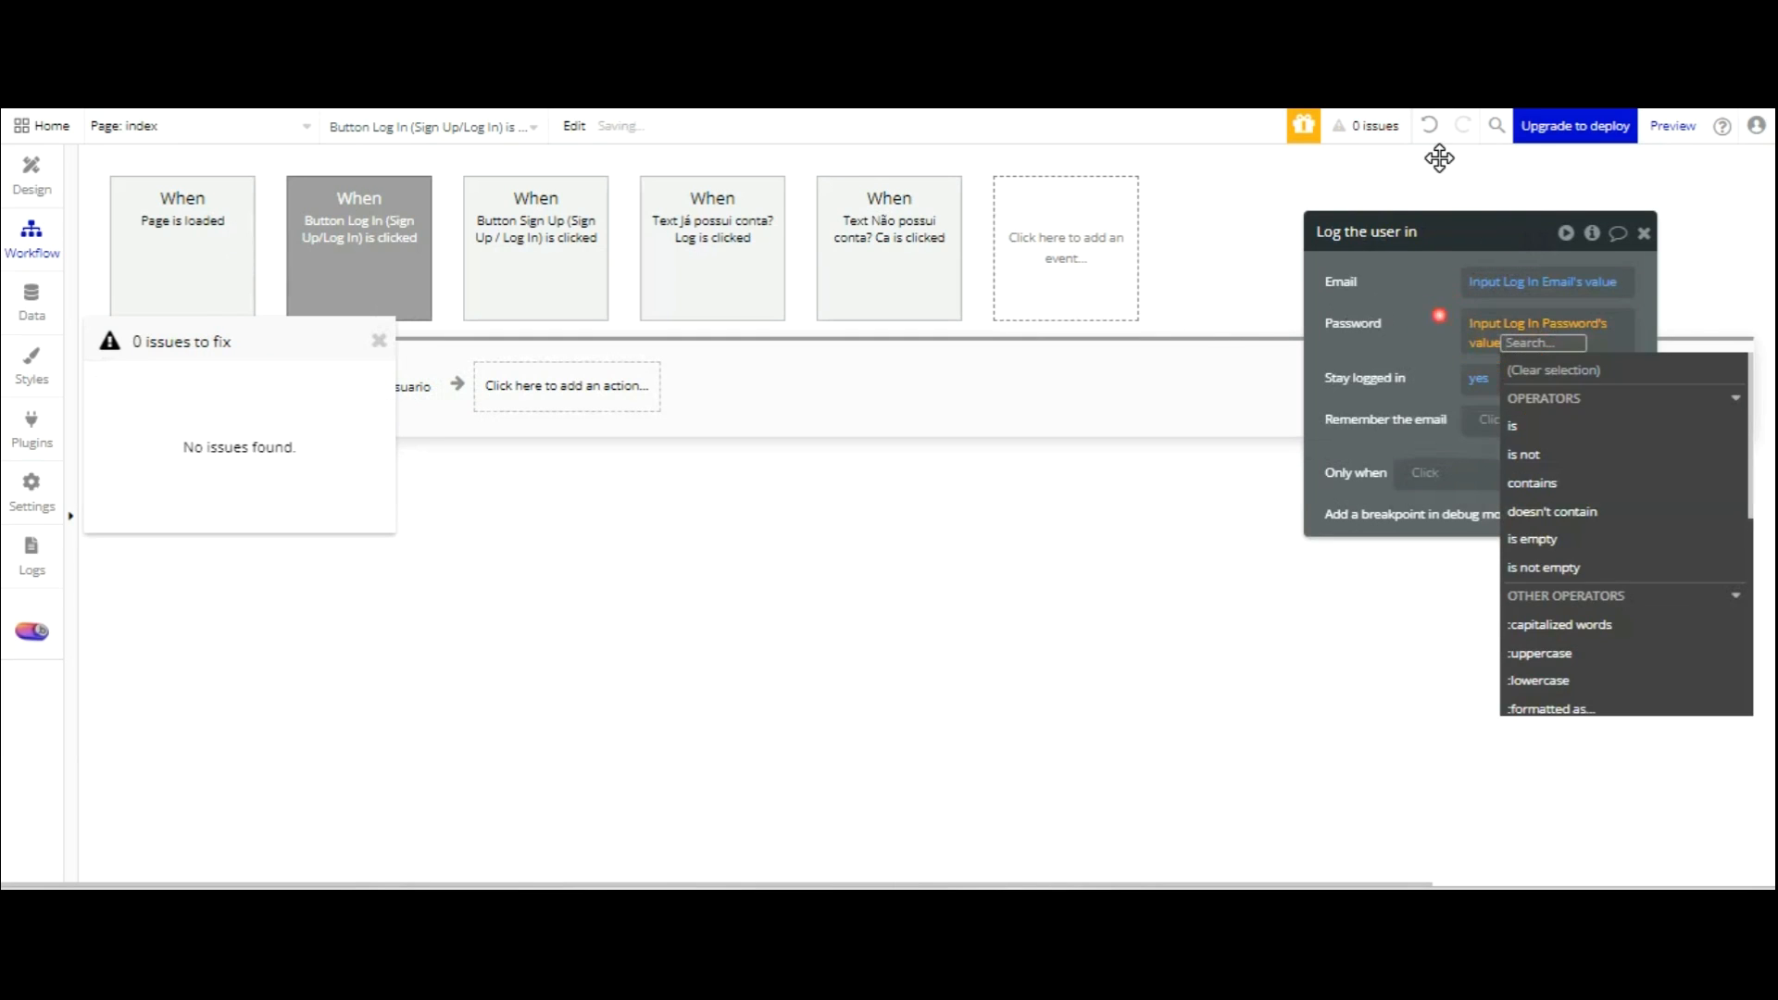
left_click(779, 526)
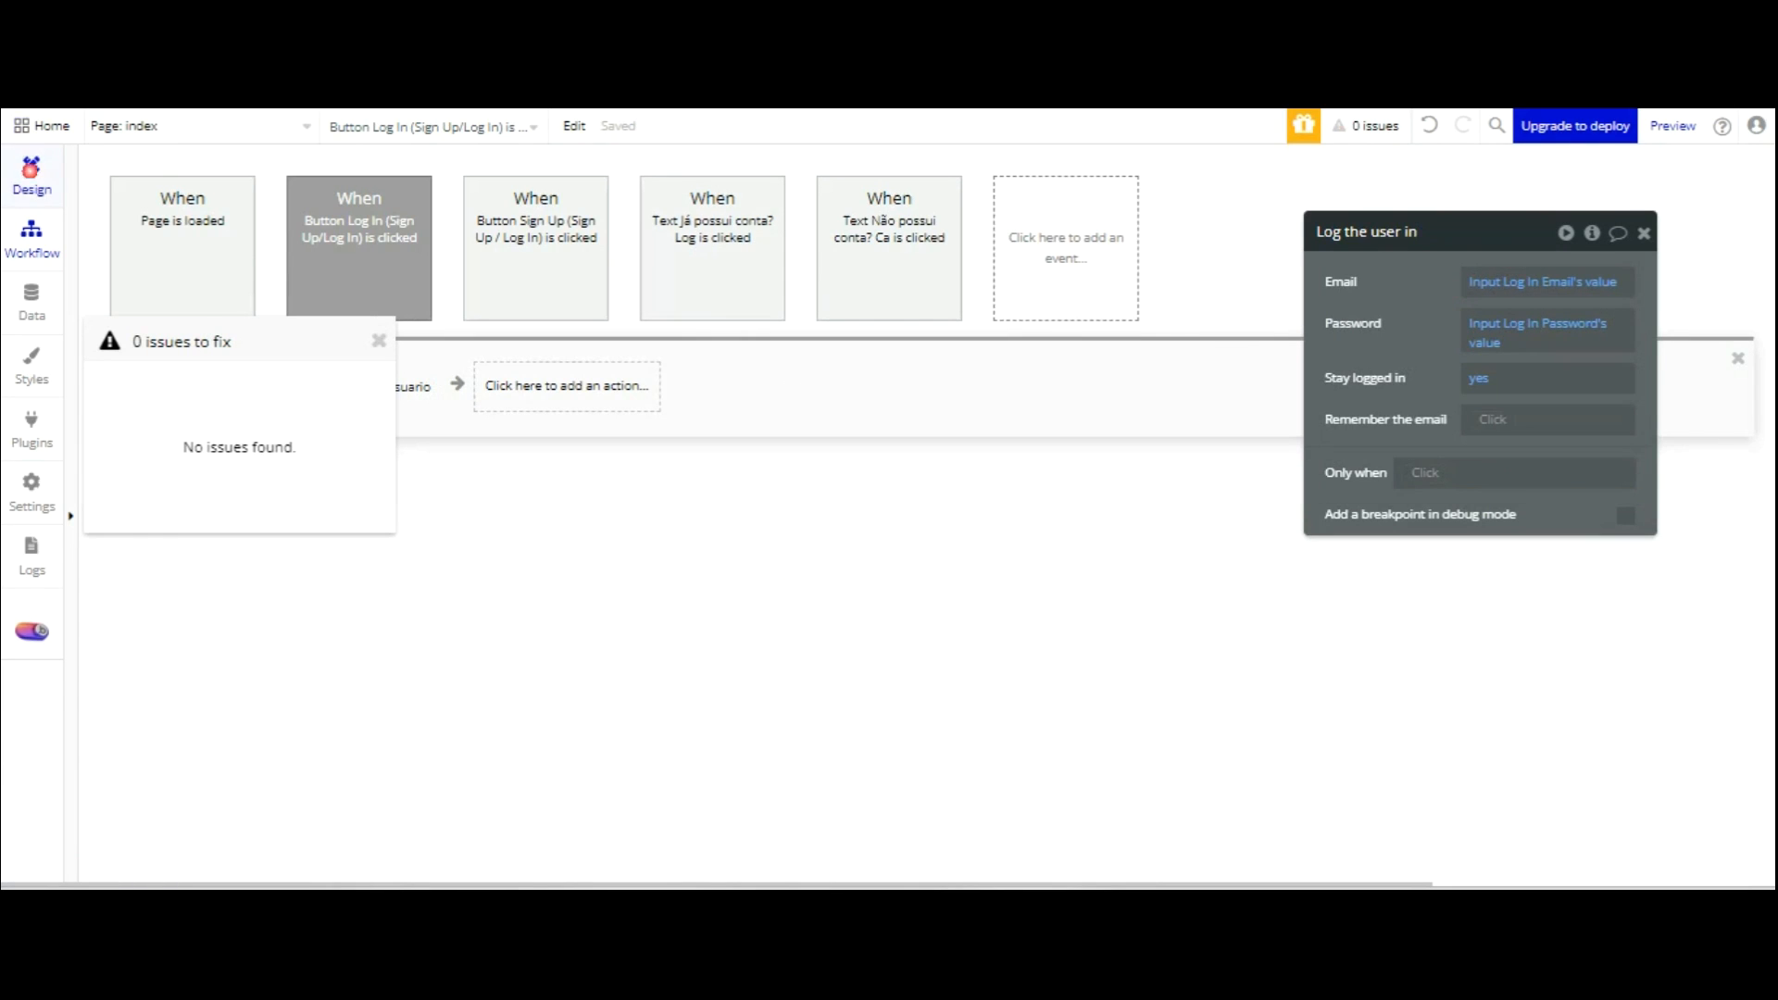
left_click(31, 172)
On the status_usuario page, draw a text element across the top.
left_click(269, 126)
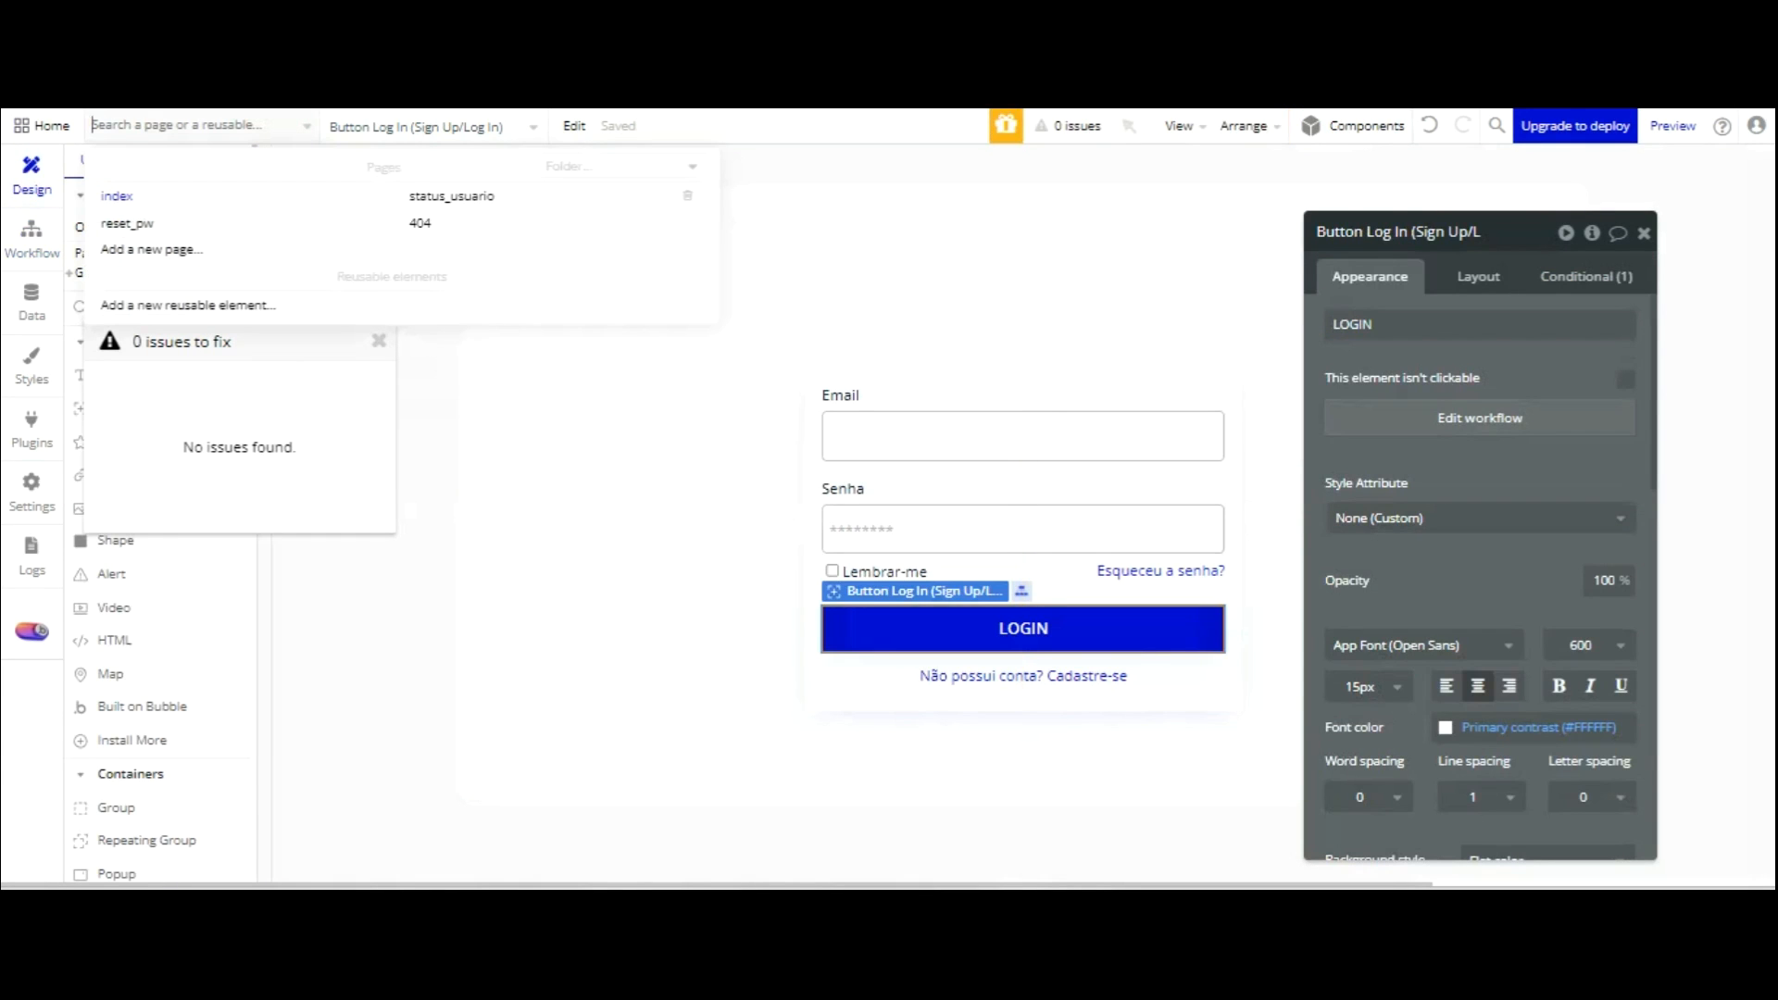
left_click(471, 195)
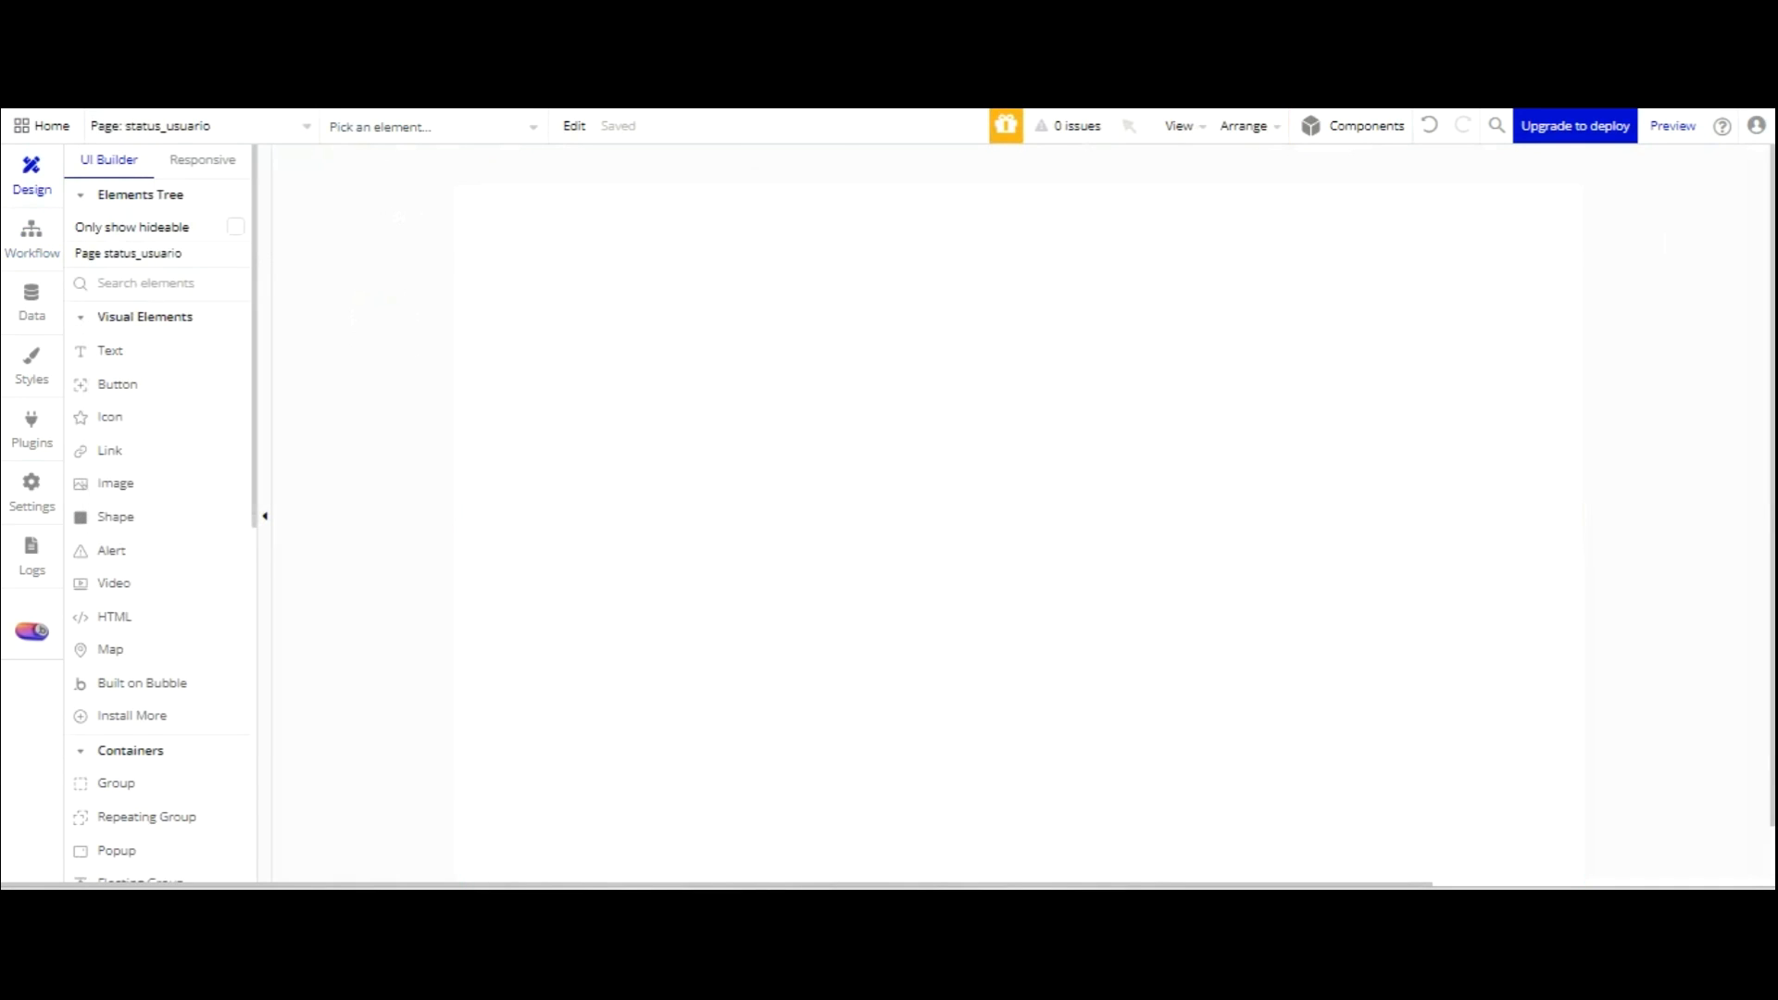
left_click(1402, 450)
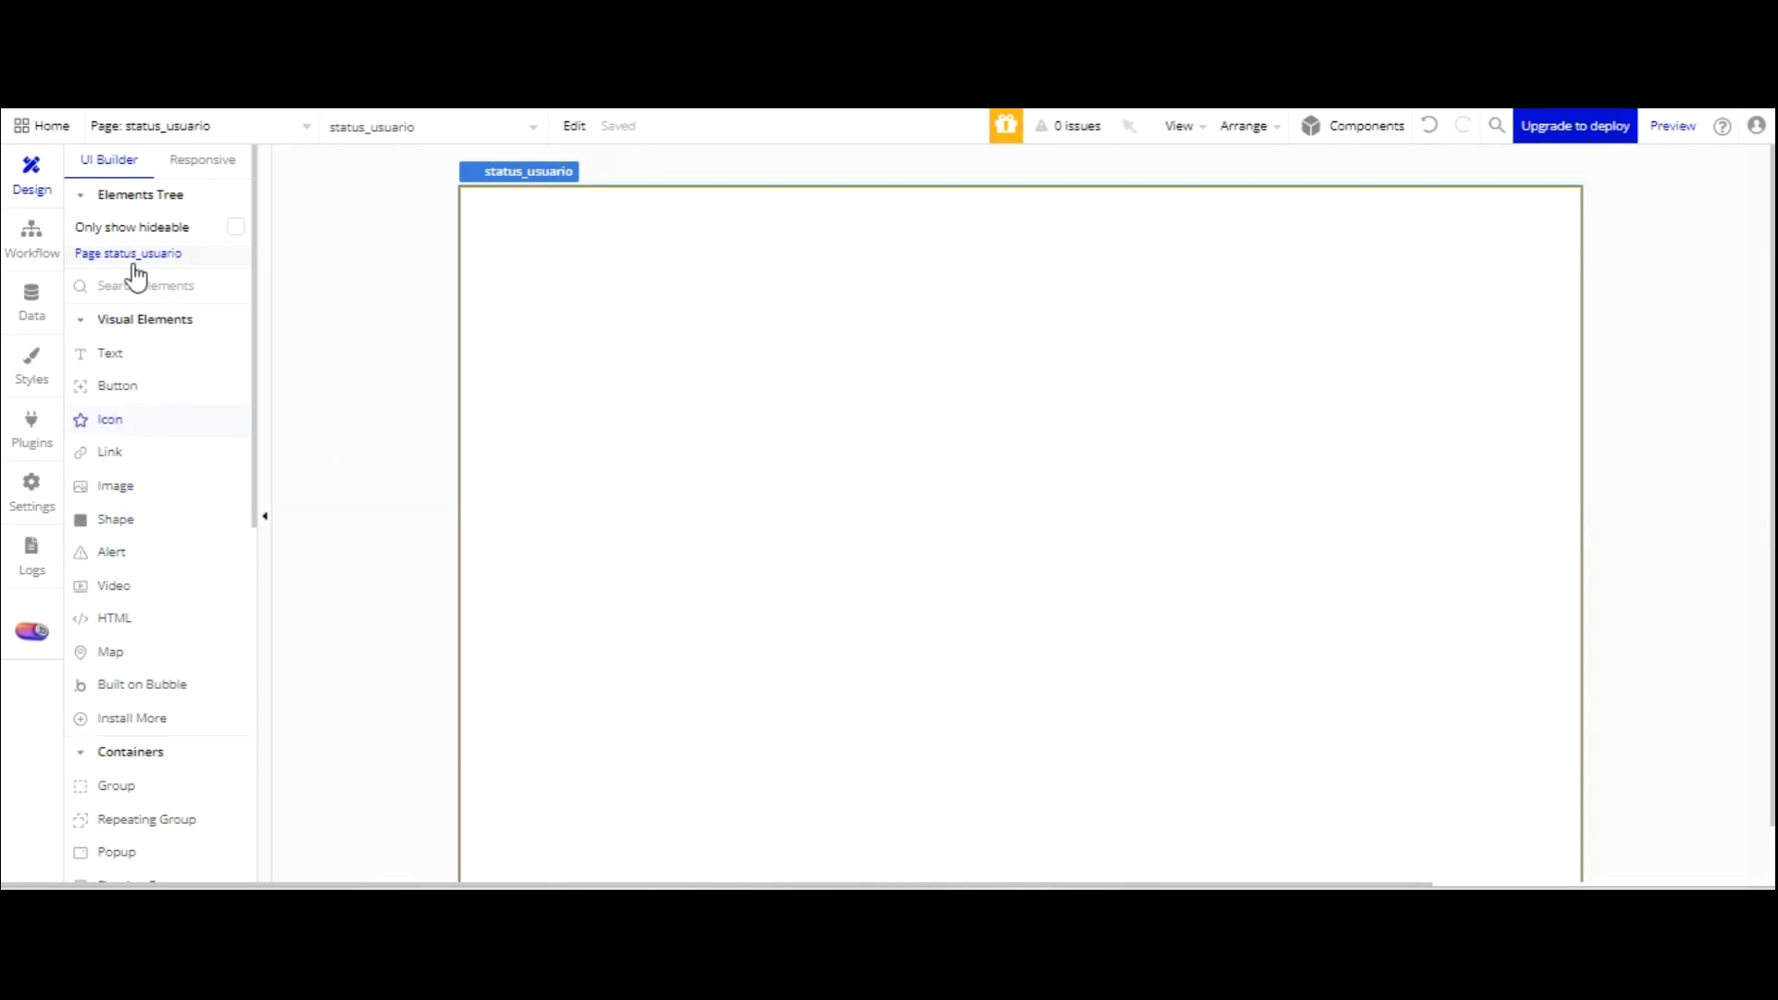
left_click(139, 352)
mouse_move(497, 211)
left_mouse_down()
mouse_move(1433, 123)
mouse_move(1546, 262)
left_mouse_up()
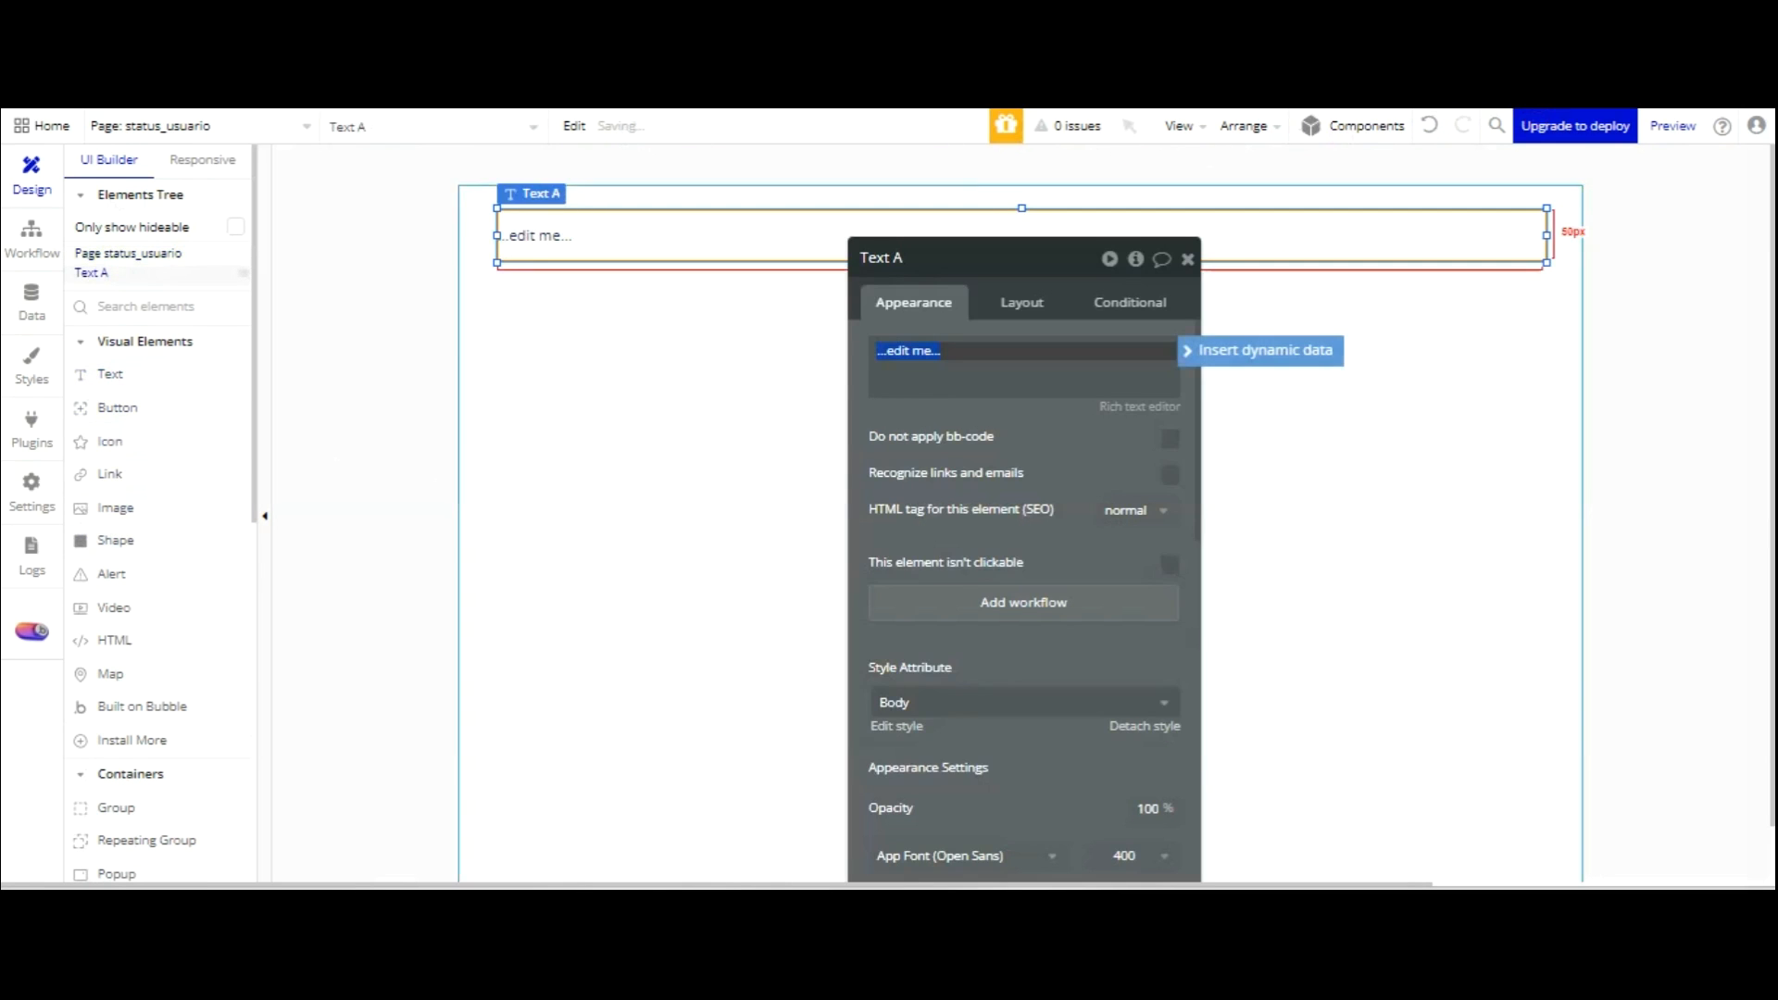
Make the text element 1080 wide and align it to the left edge.
left_click(1022, 301)
double_click(912, 451)
type("1080")
key("Return")
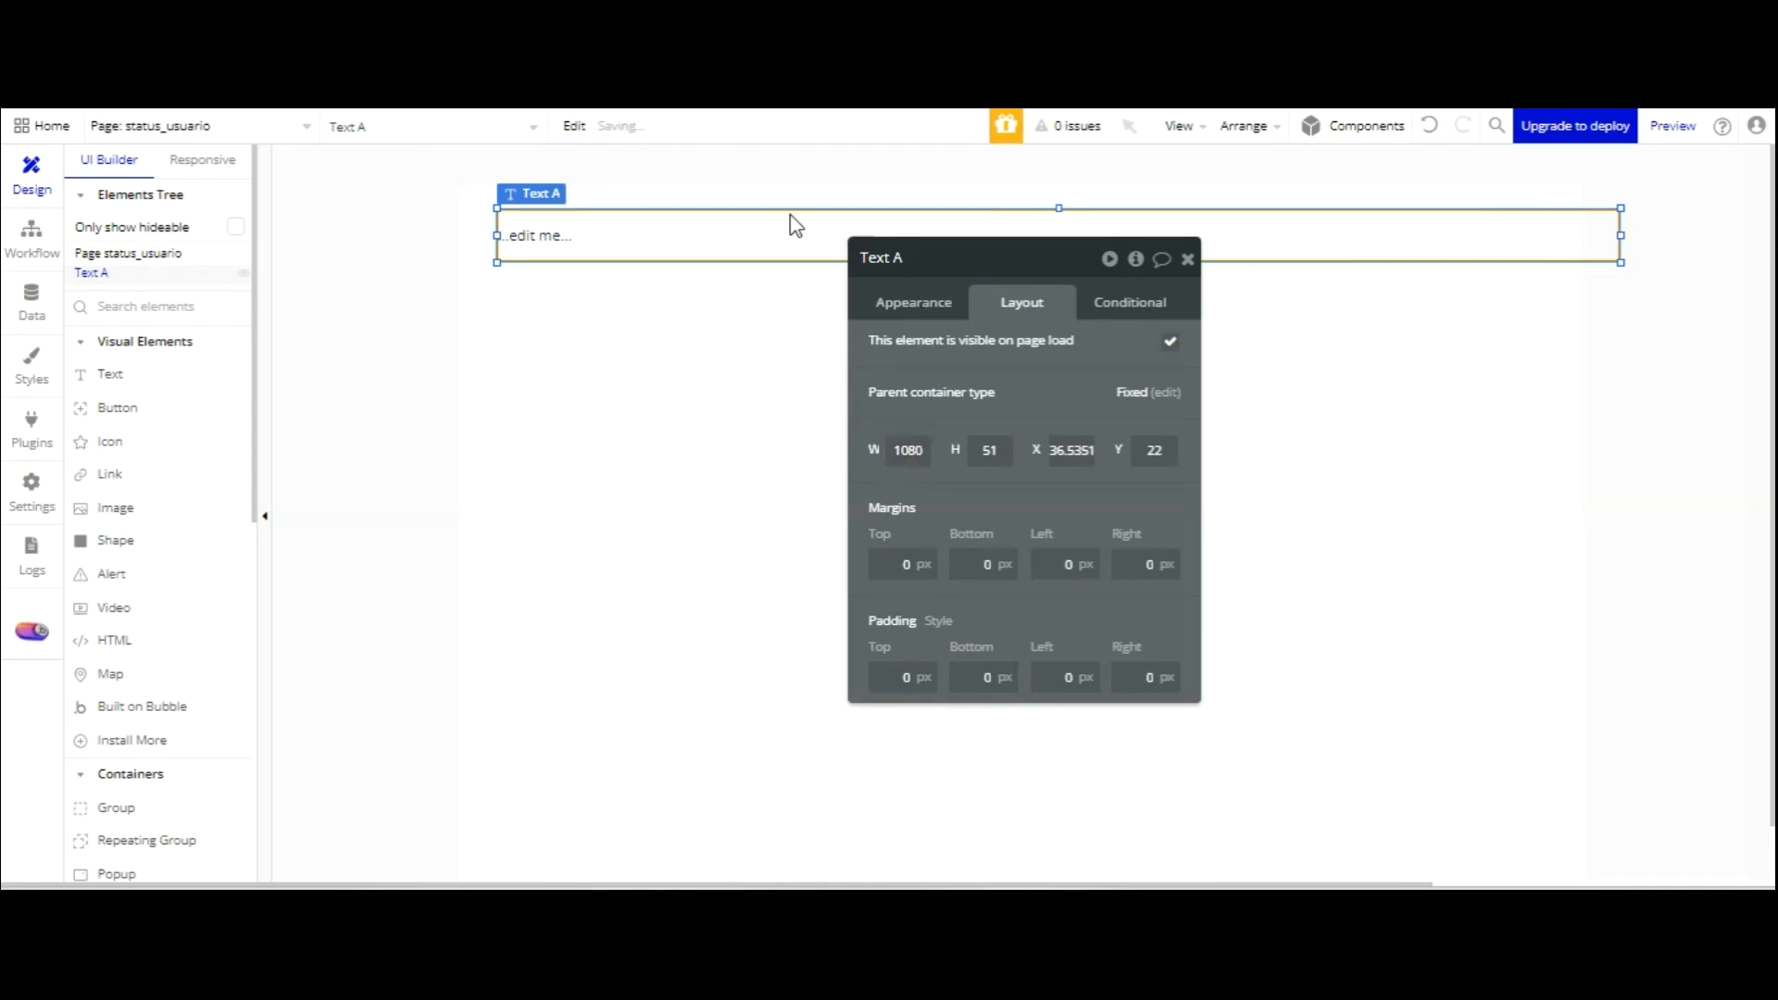
left_click(762, 250)
left_click_drag(762, 250, 725, 250)
Set the text to 'Status Usuários', centred, at font size 36.
left_click(945, 303)
left_click(958, 350)
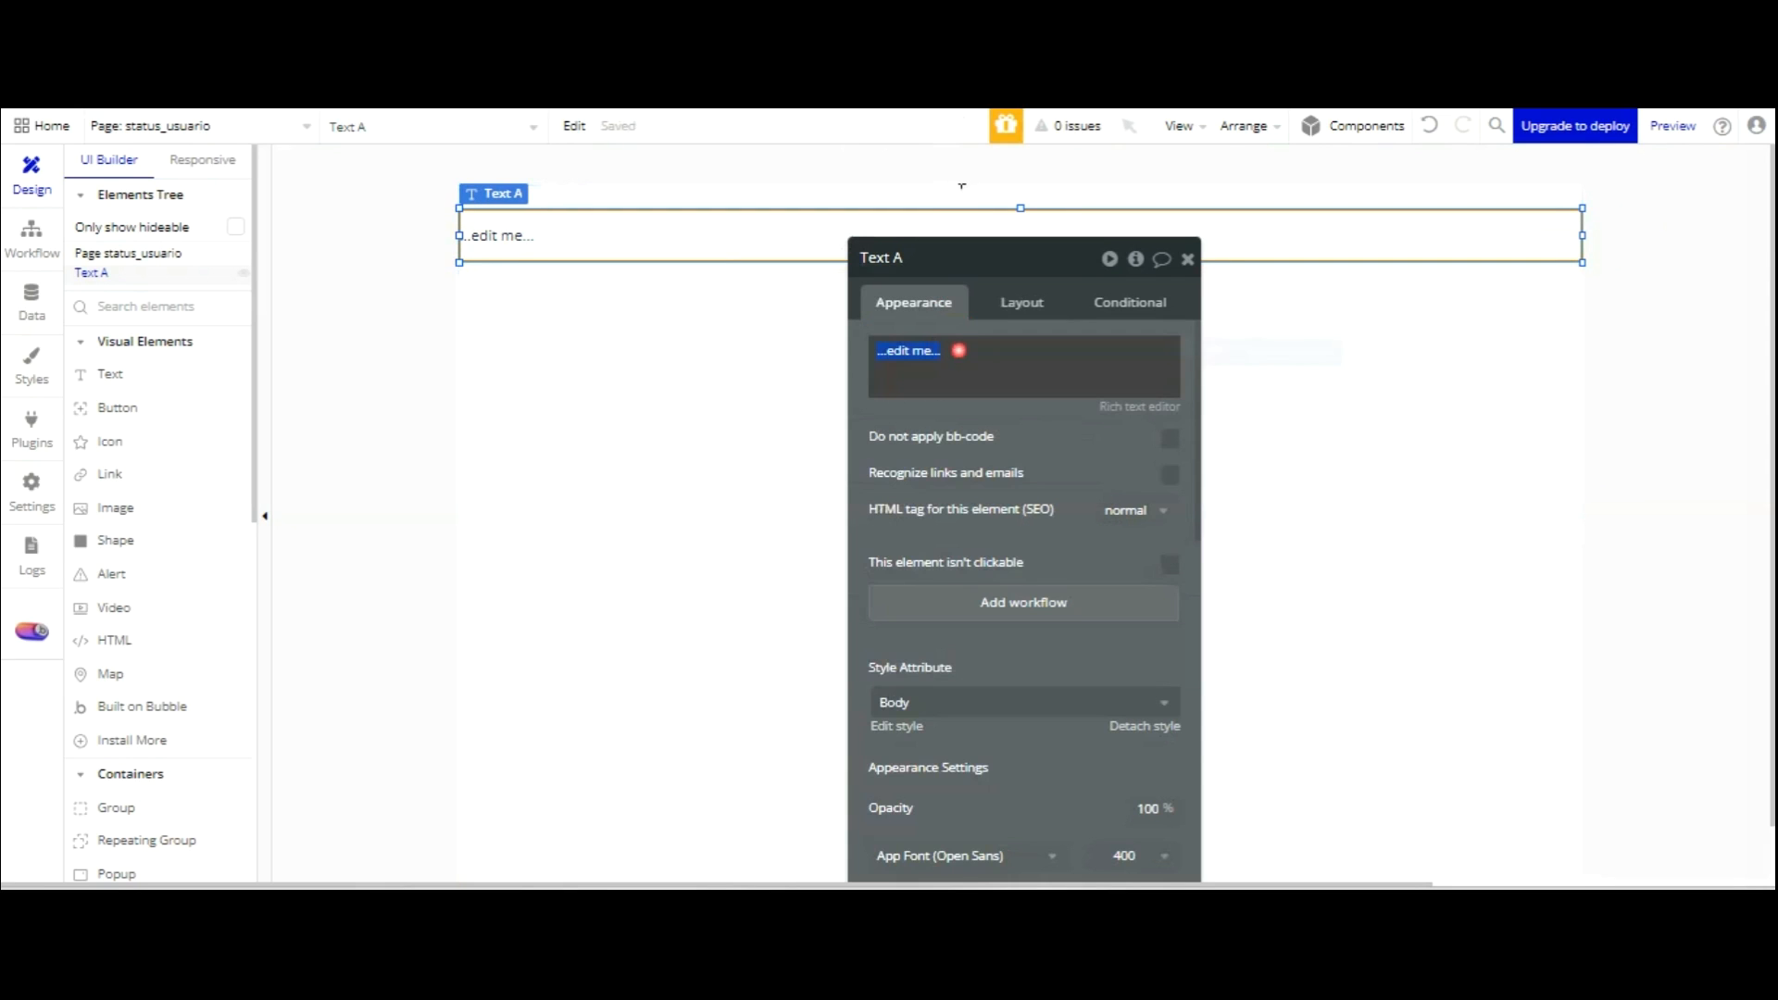
type("Status Usuários")
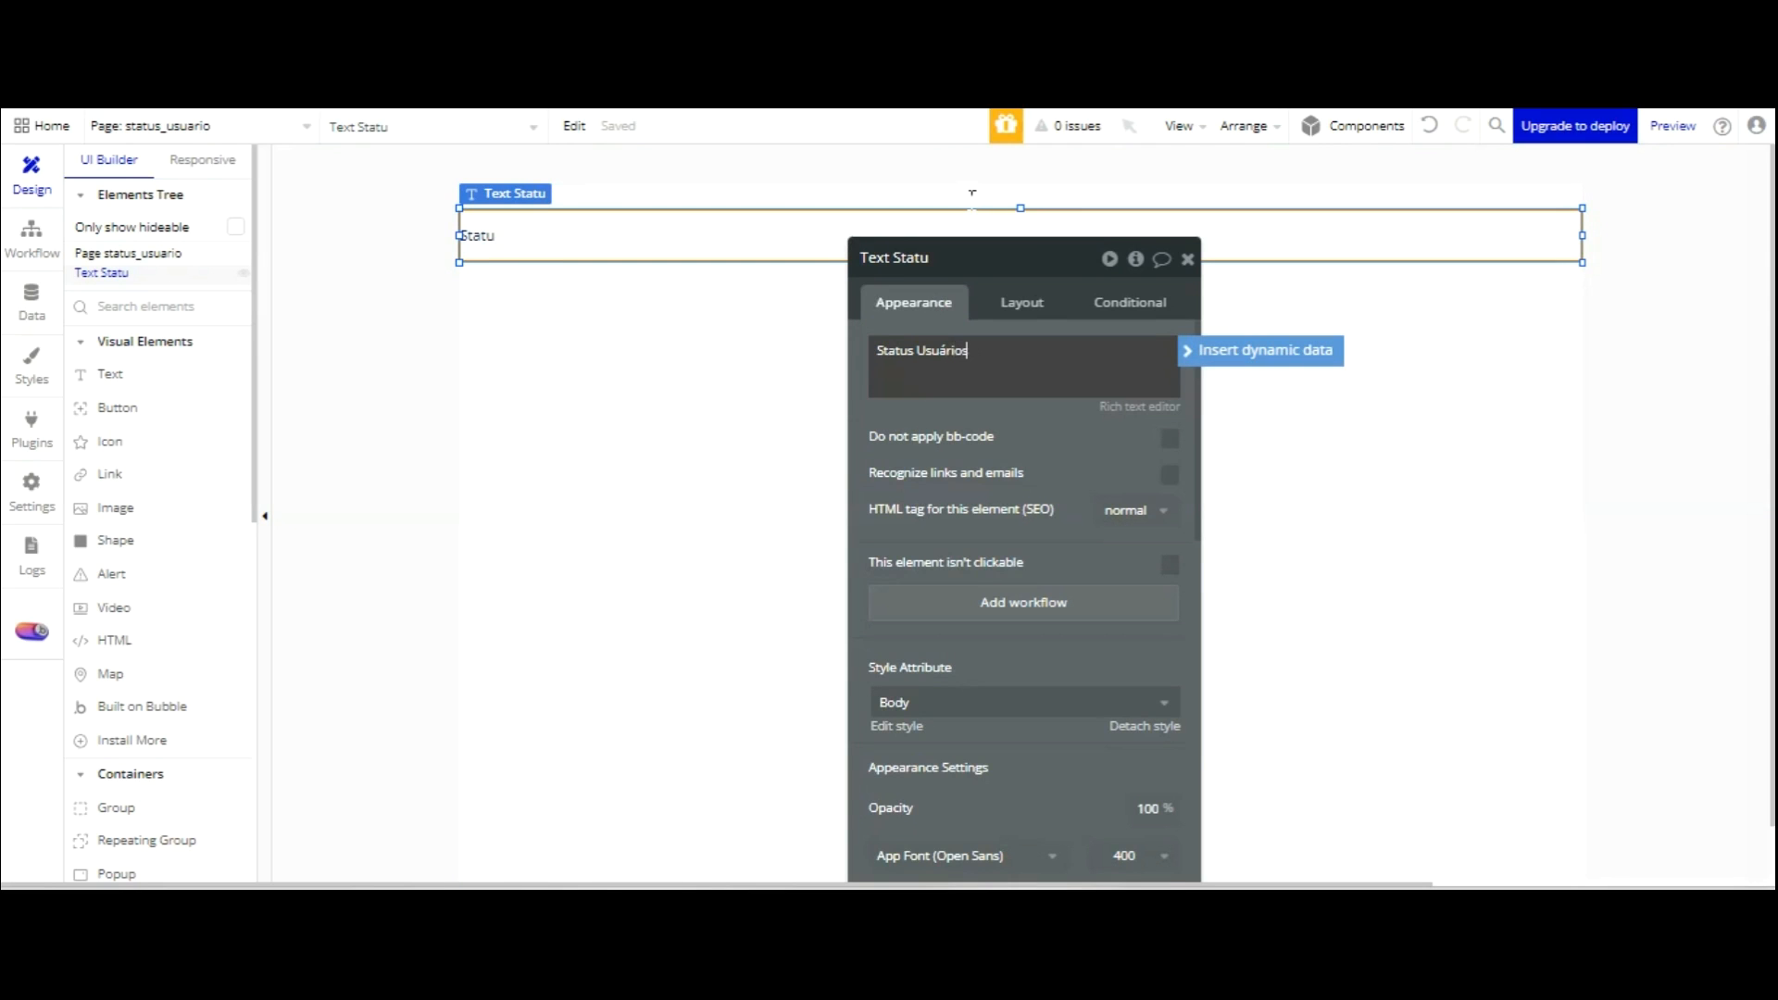
scroll(1124, 560, "down", 4)
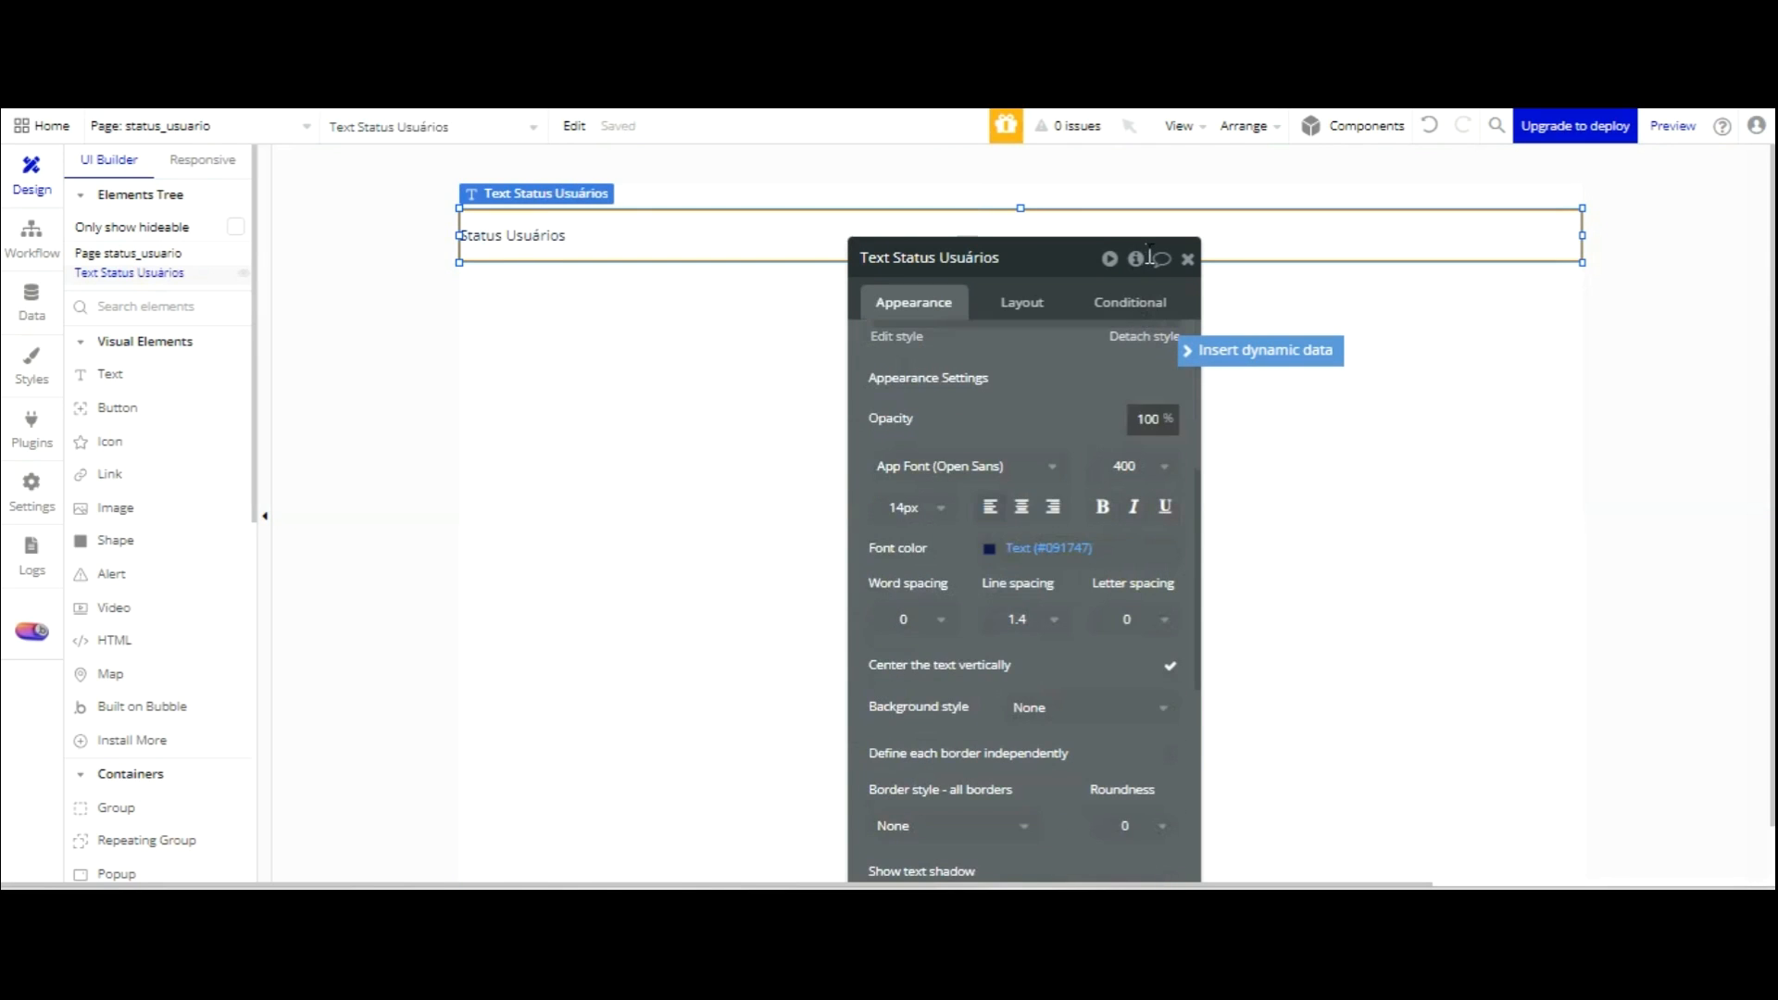
left_click(1021, 506)
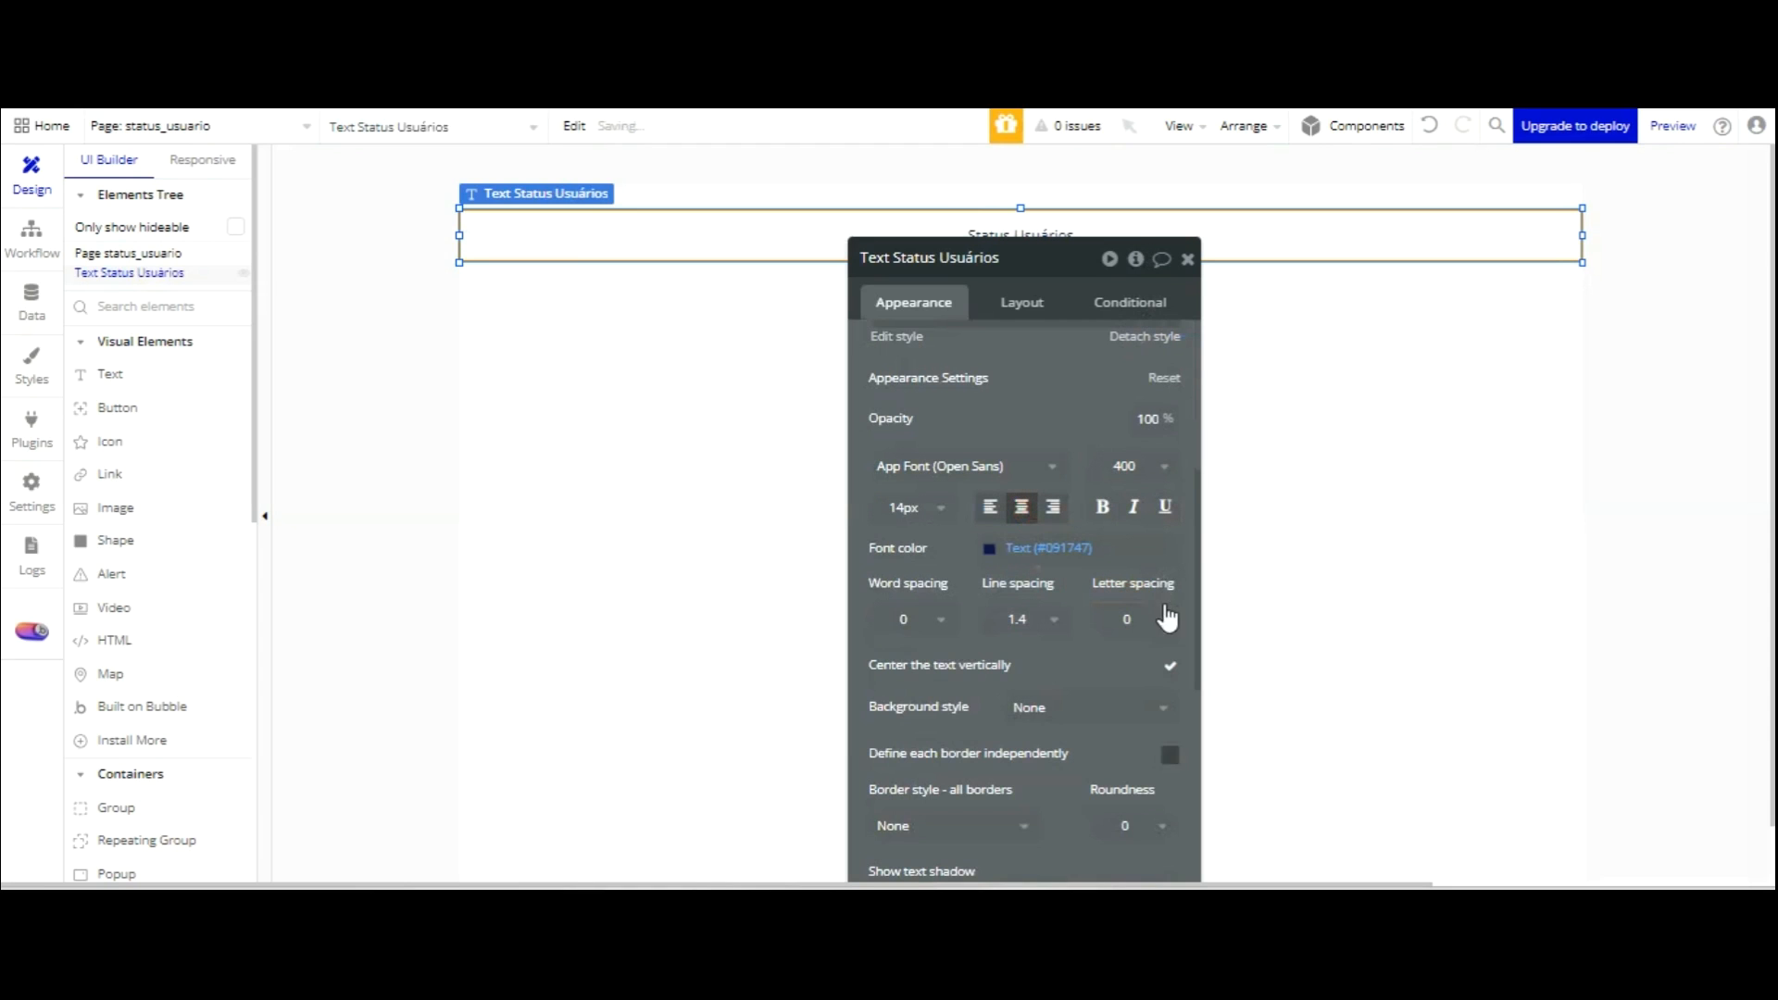
left_click(940, 508)
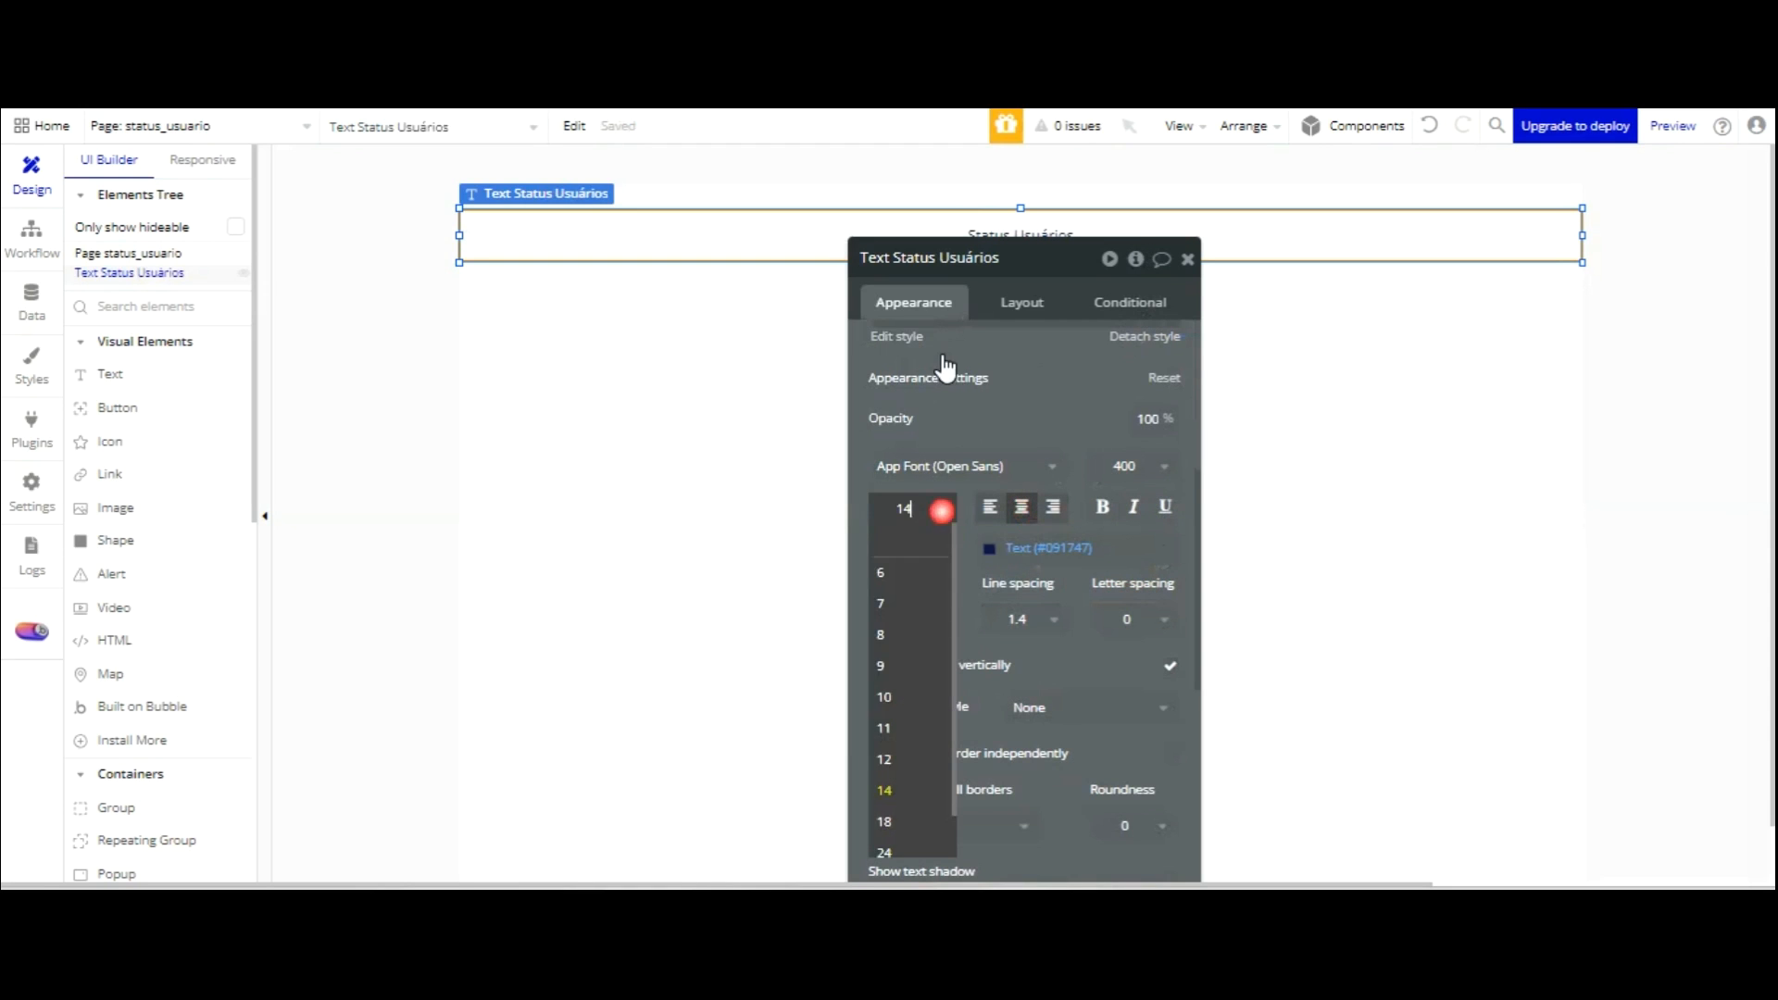
left_click(913, 834)
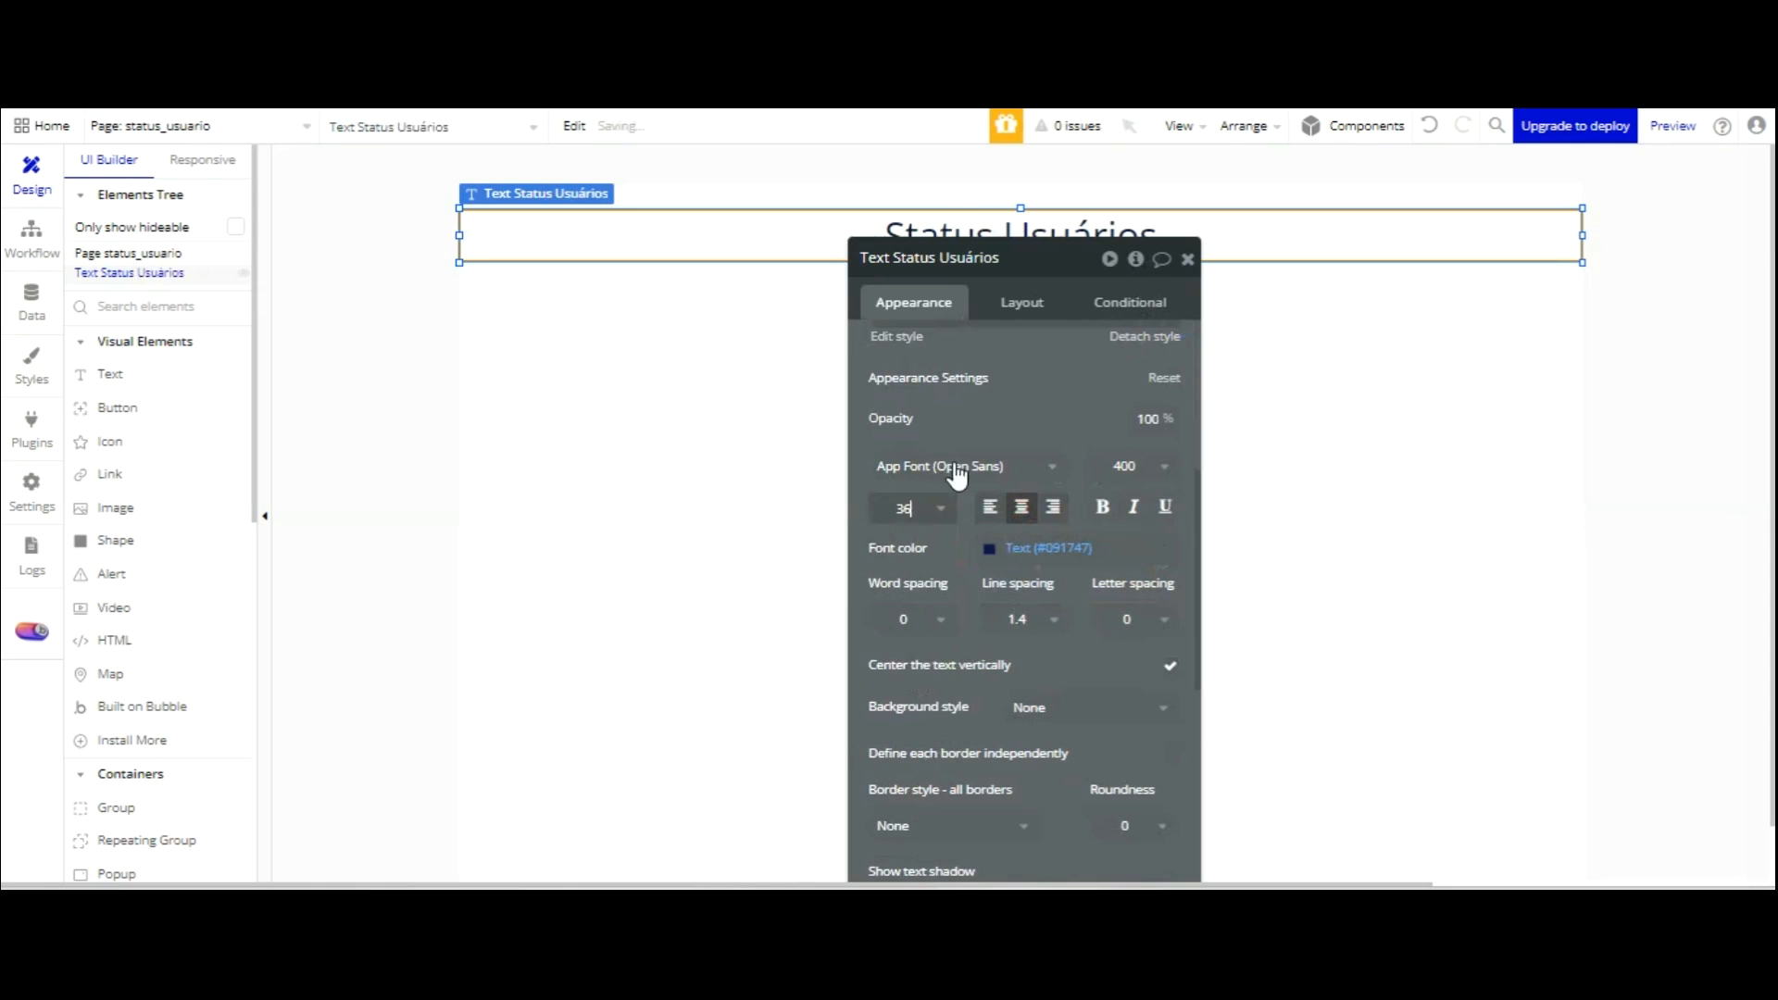
Make the heading text white.
left_click_drag(1037, 280, 1017, 359)
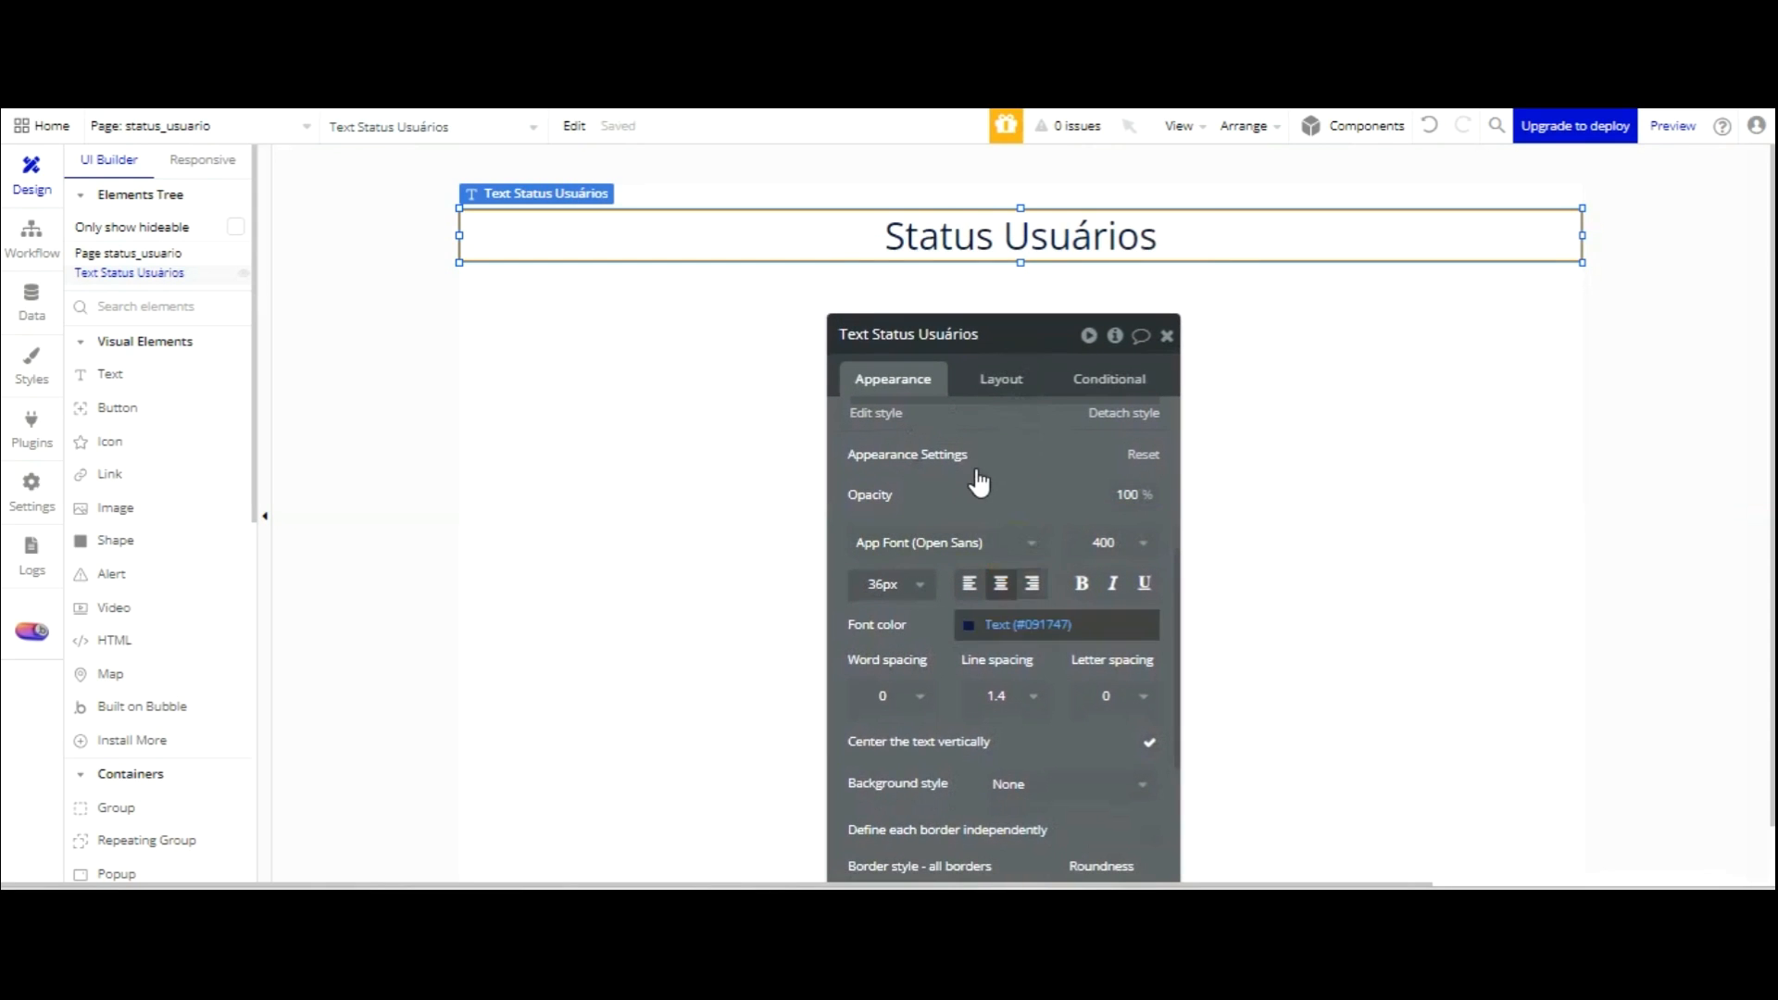
left_click(1005, 625)
left_click(998, 838)
left_click(1007, 316)
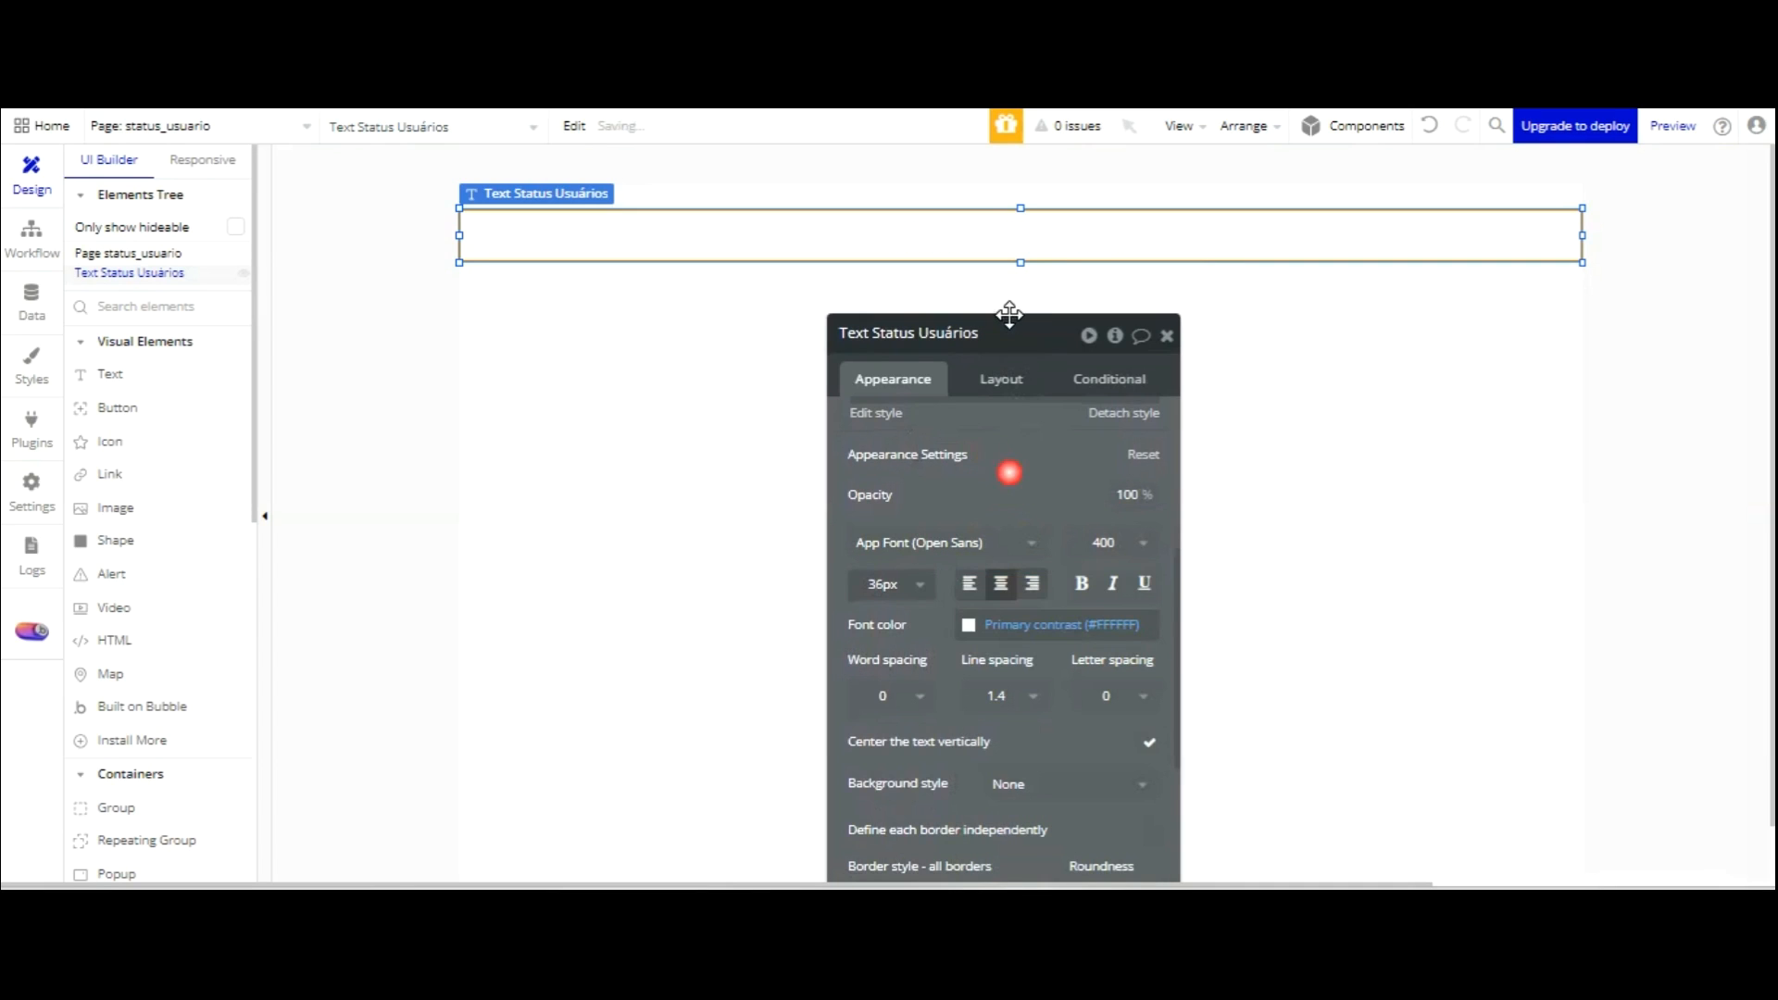
Give the heading a flat dark navy background and nudge it to the page top.
scroll(1040, 454, "down", 1)
left_click(1044, 654)
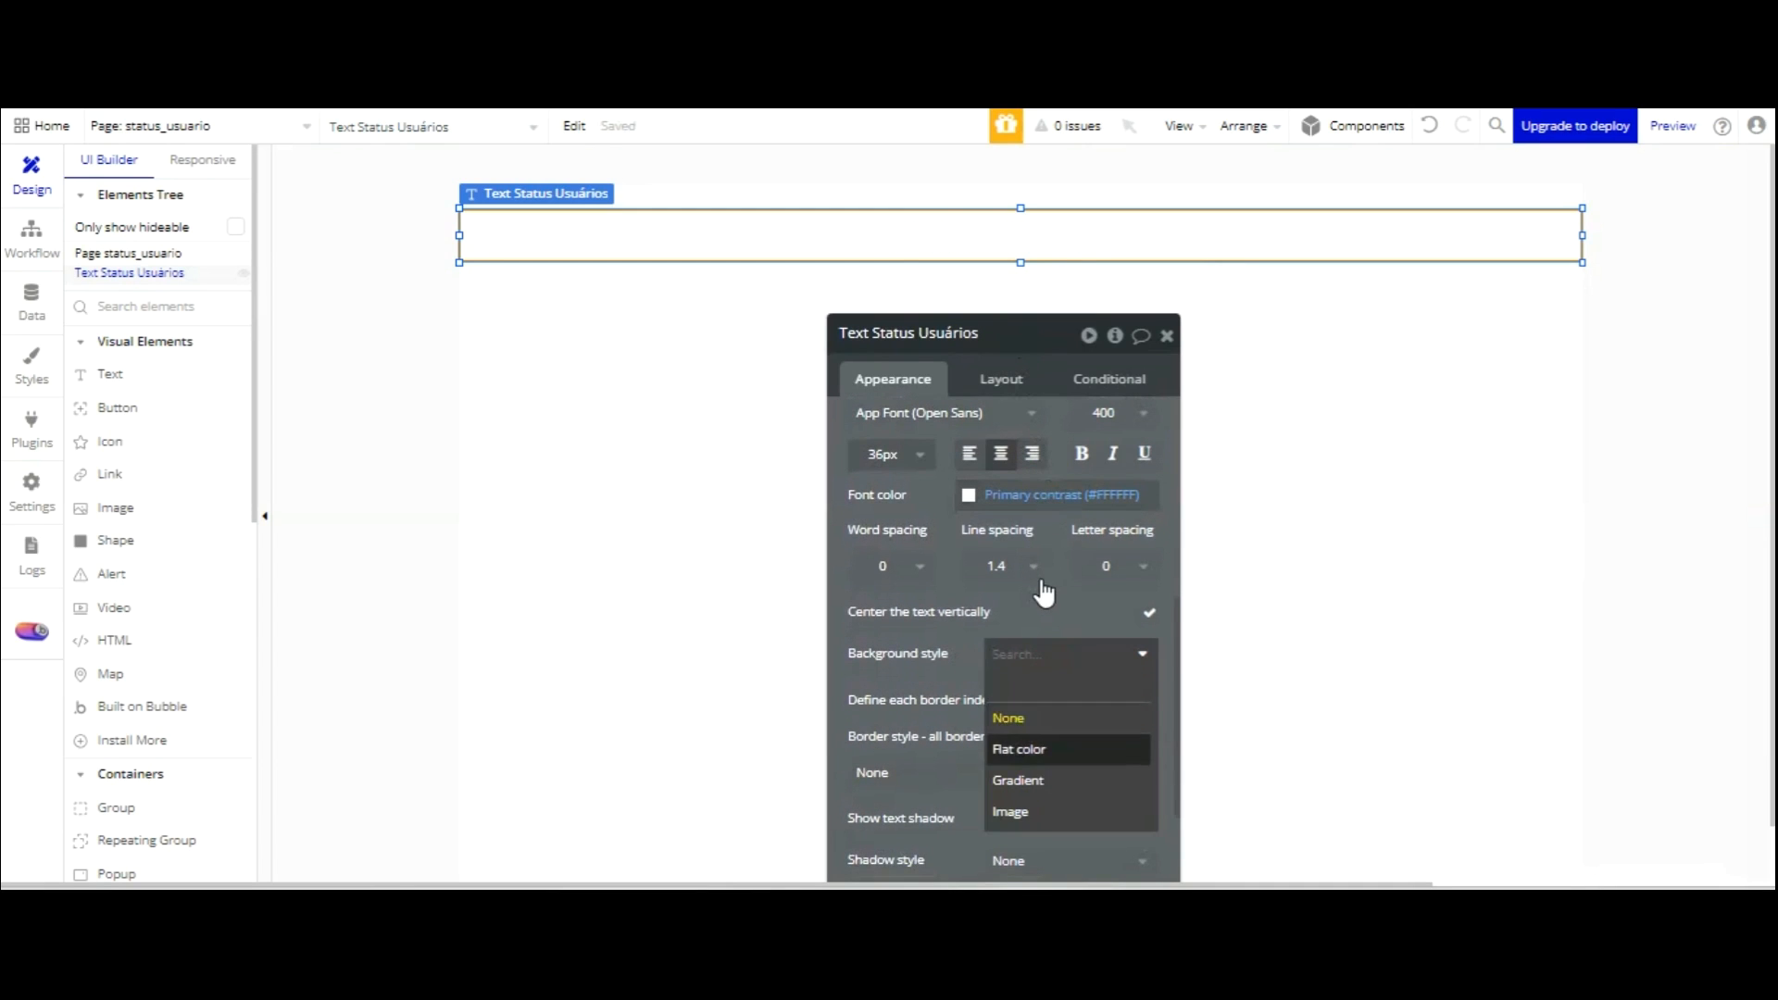
left_click(1018, 747)
left_click(1042, 693)
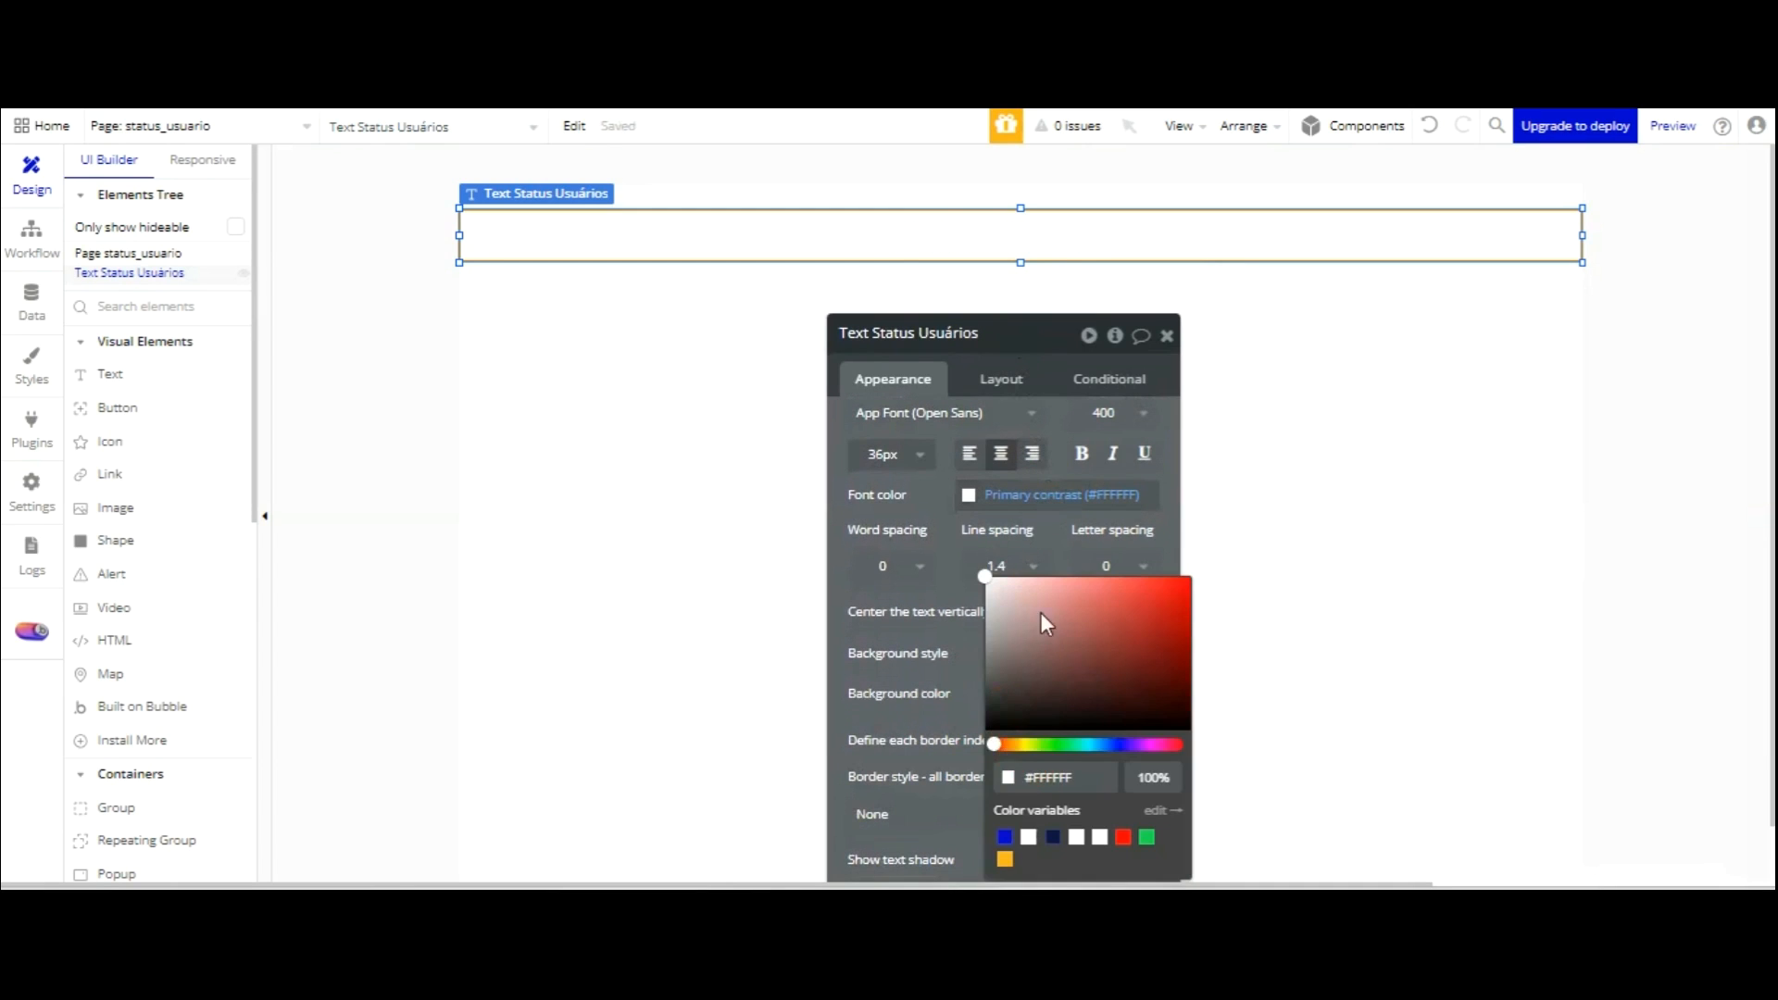
left_click(1053, 837)
left_click(719, 306)
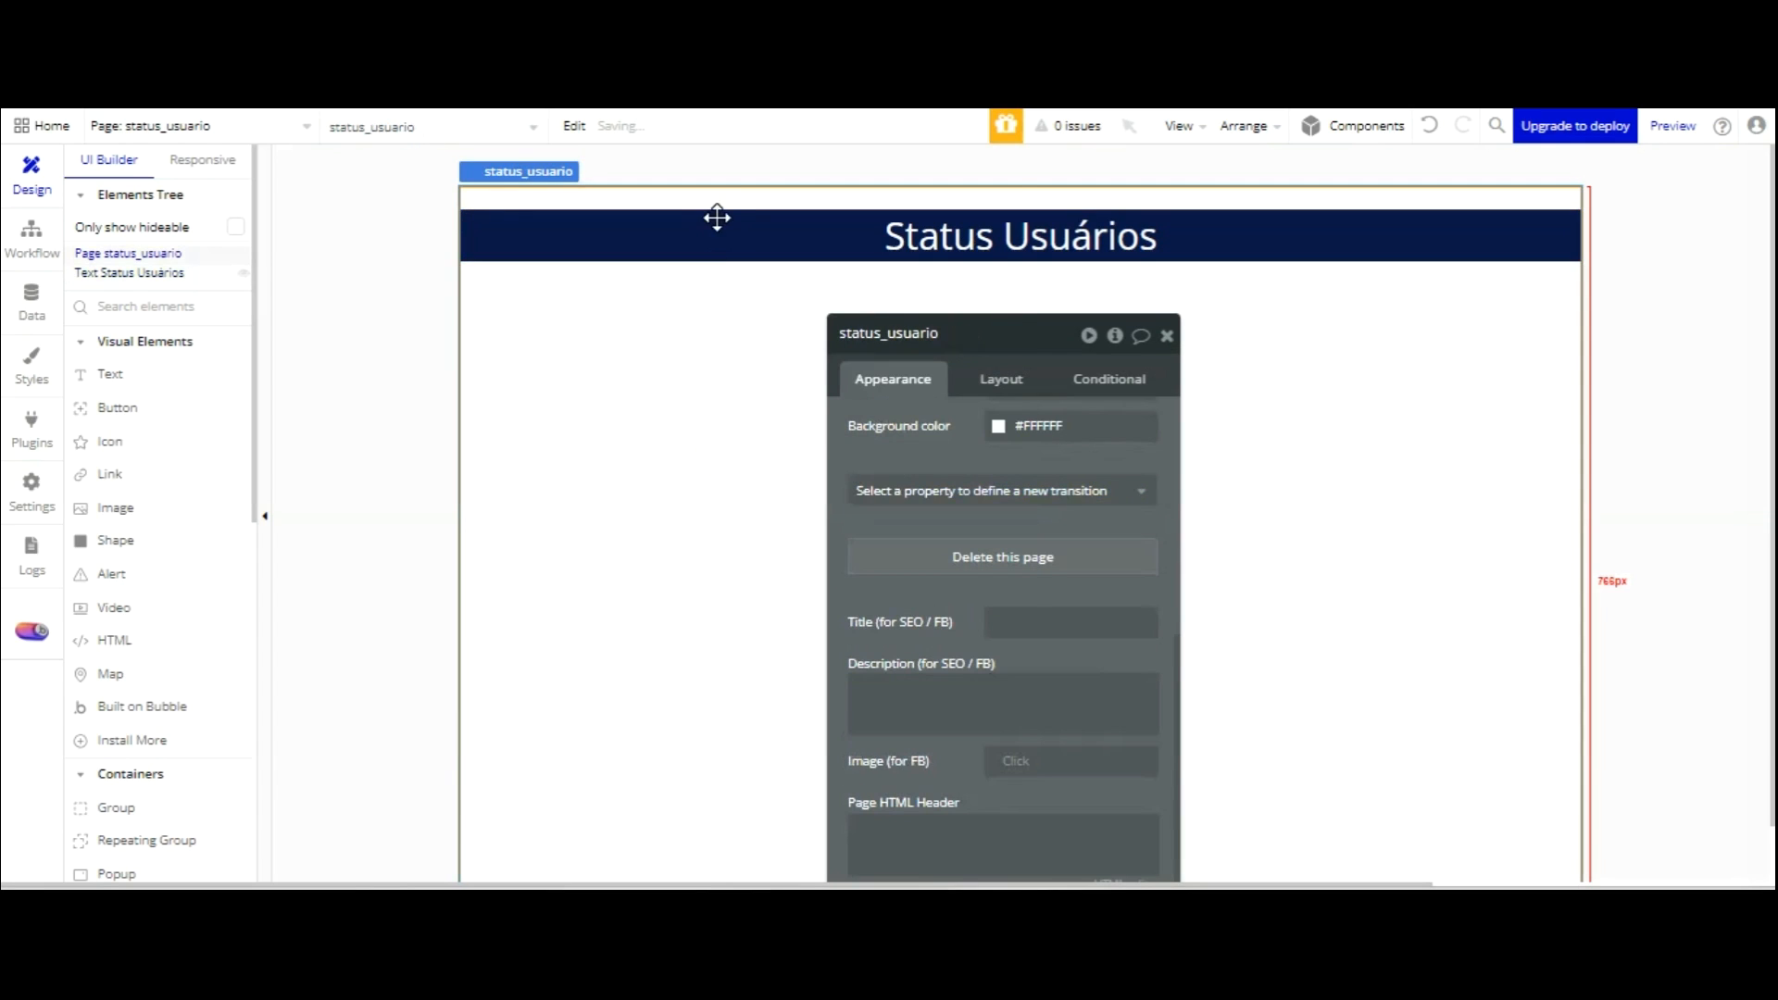
left_click(781, 234)
left_click_drag(781, 233, 781, 224)
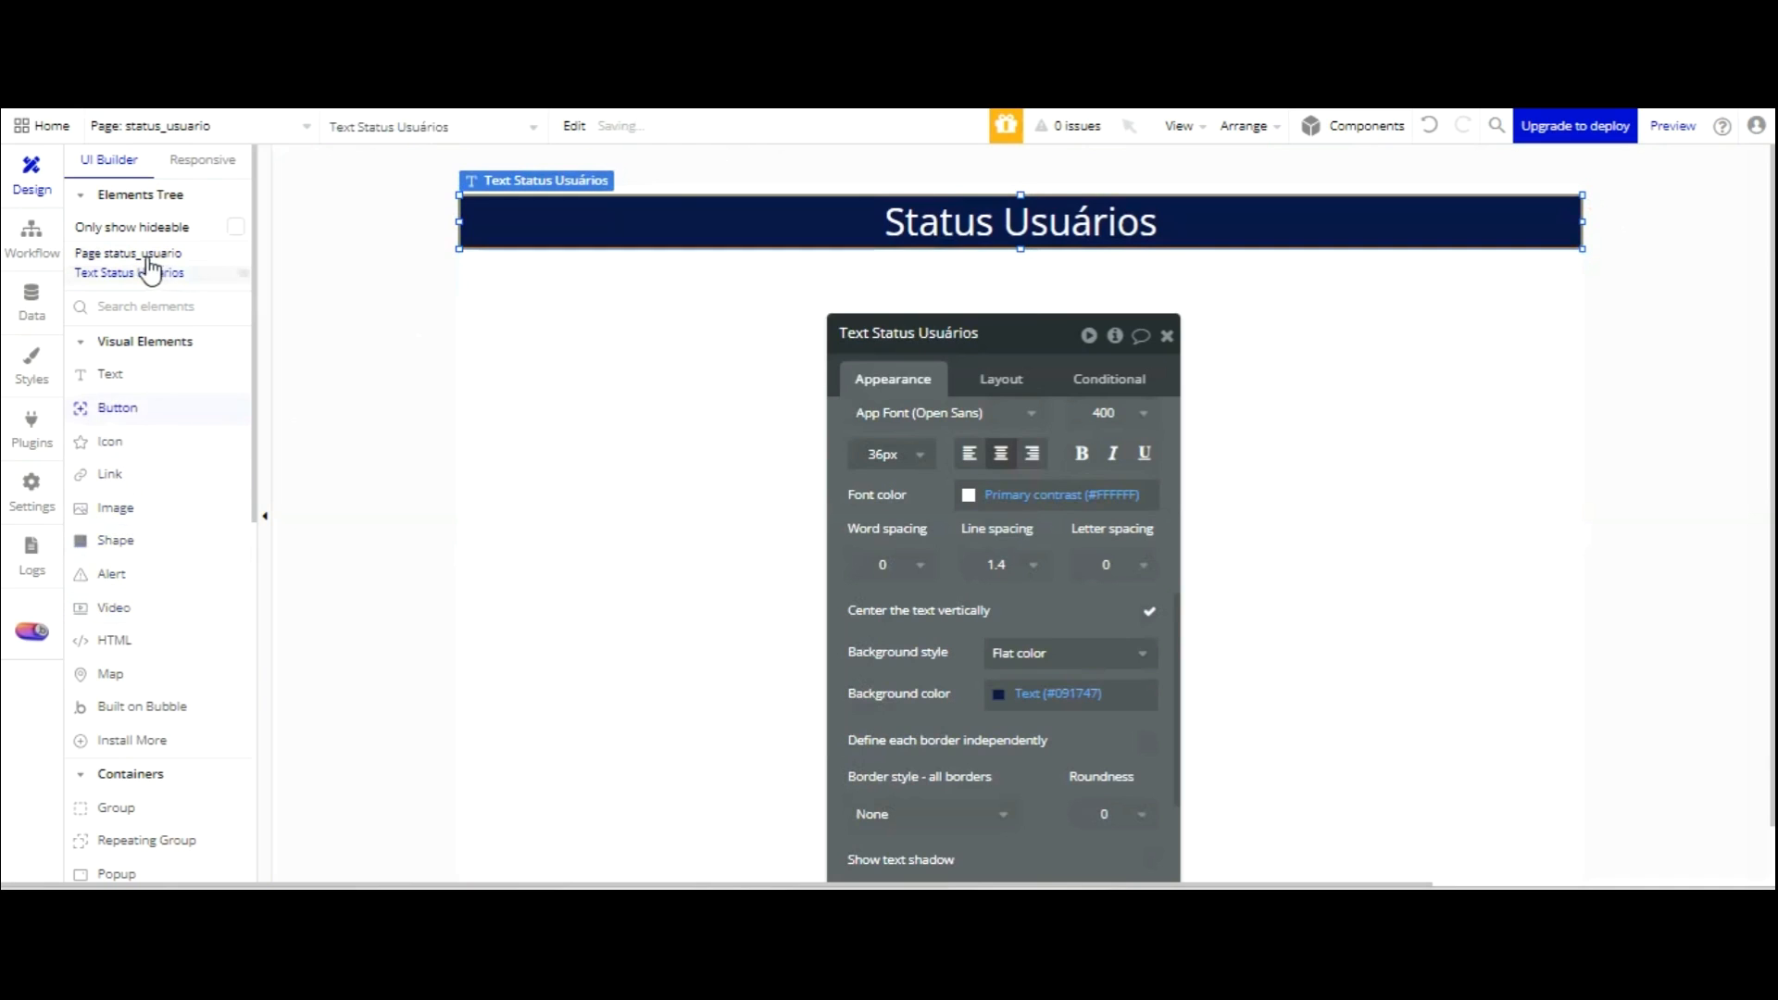
left_click(611, 433)
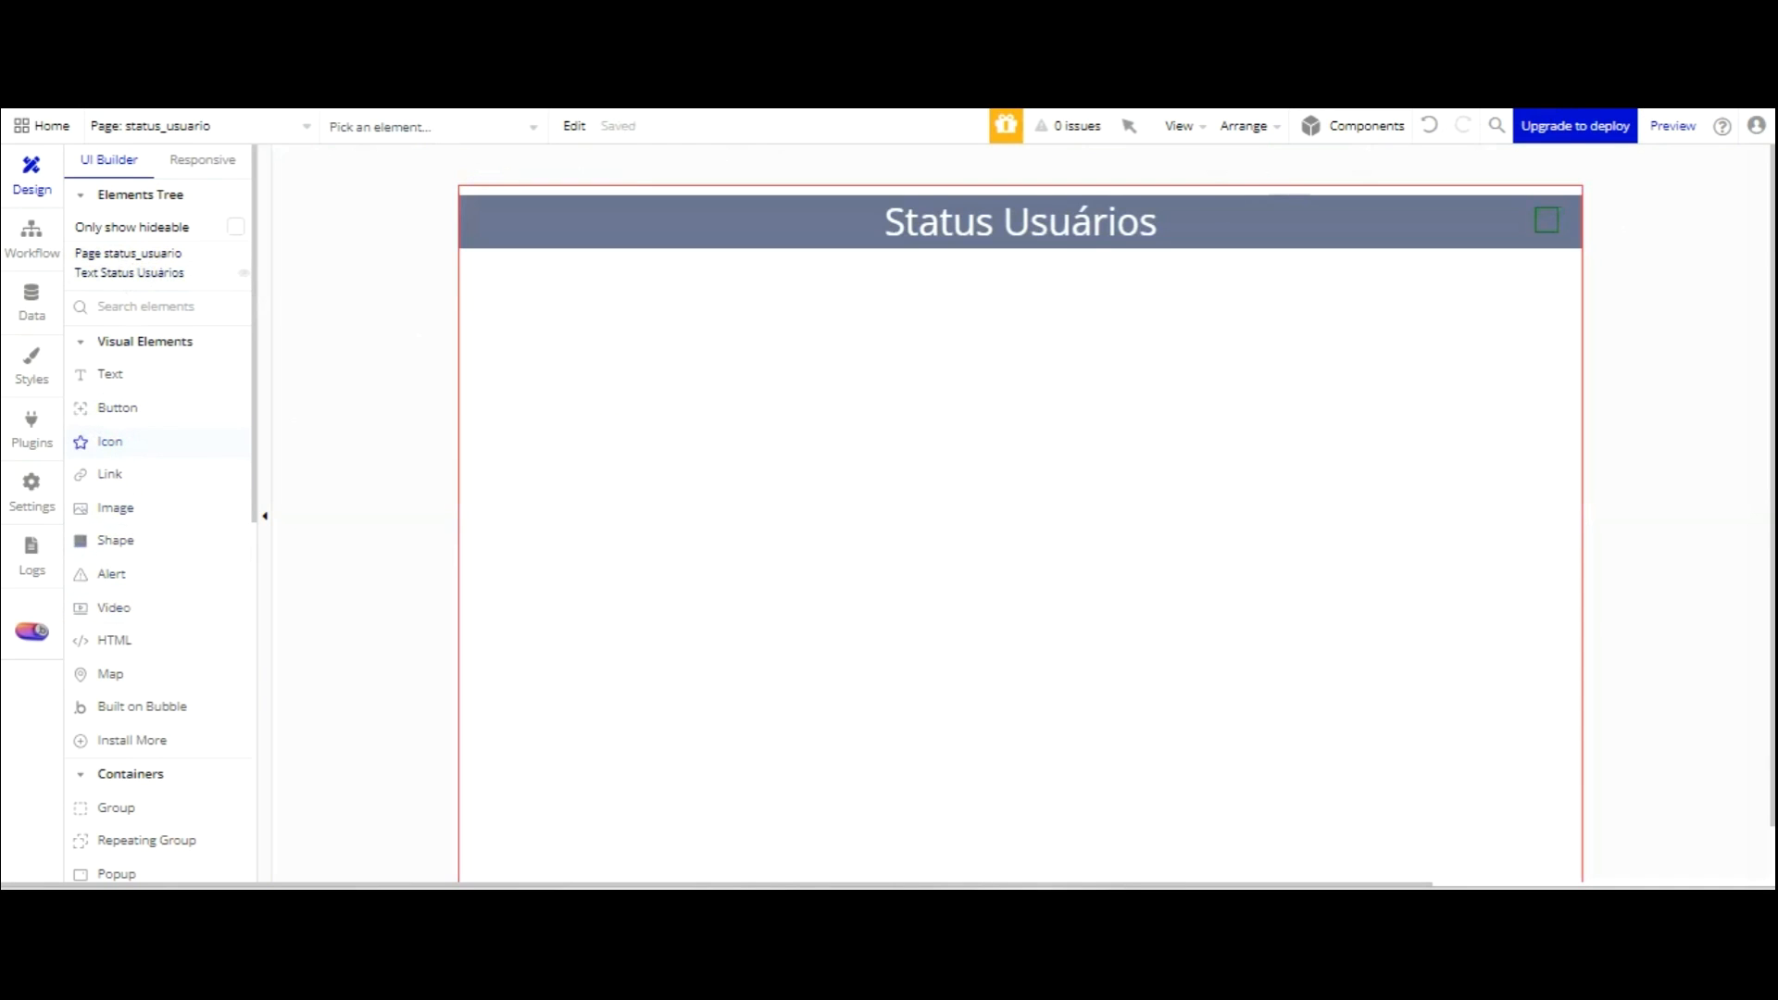
Add an outlined trash icon at the header's right end and make it white (Primary contrast).
left_click(1547, 219)
type("tras")
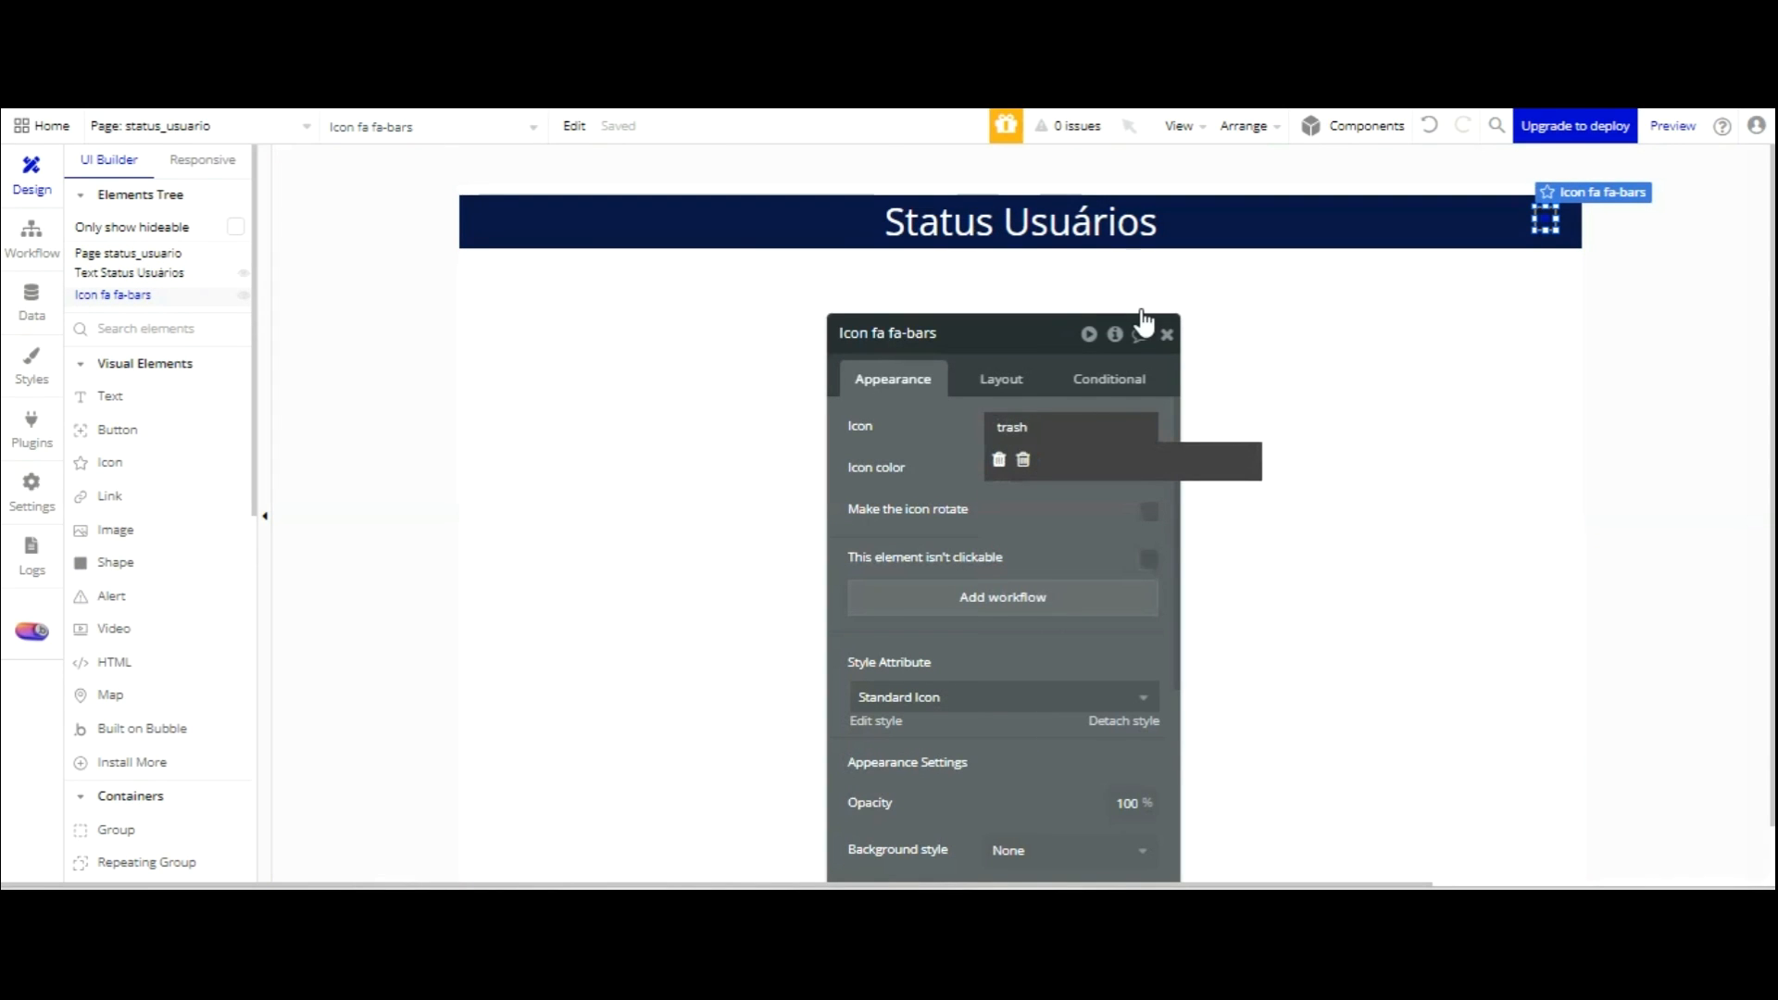
type("h")
left_click(1023, 460)
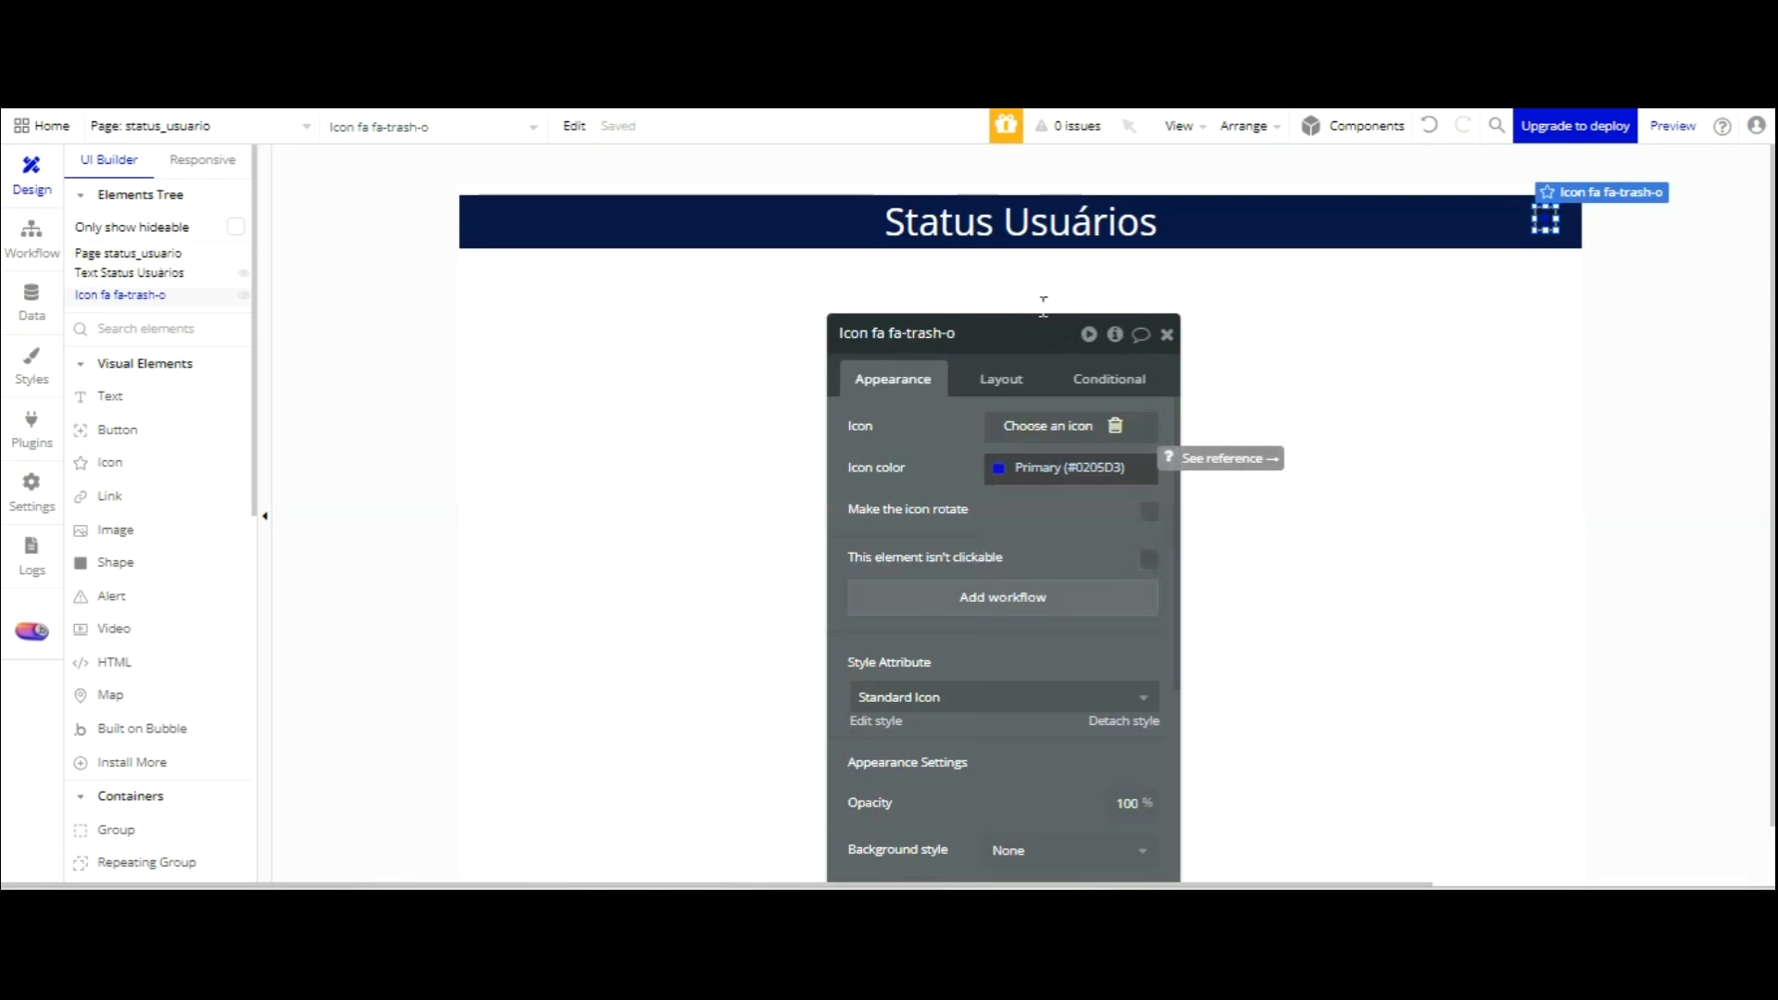
left_click(994, 468)
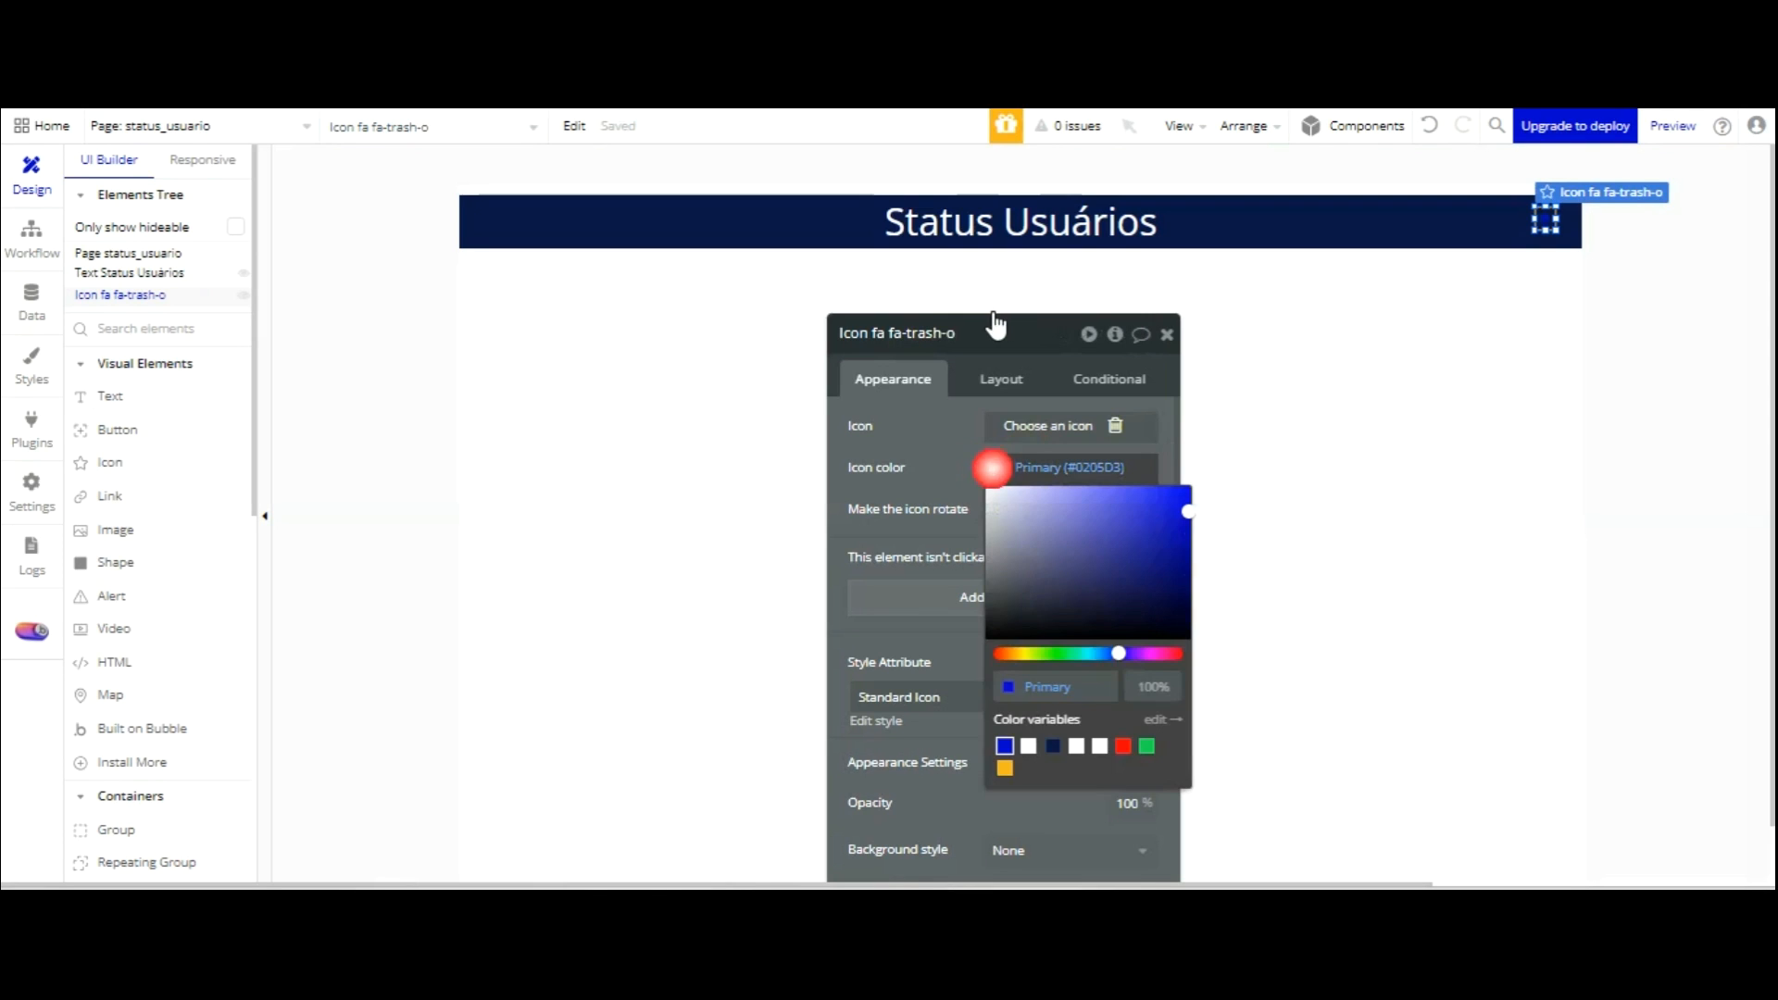
left_click(1029, 747)
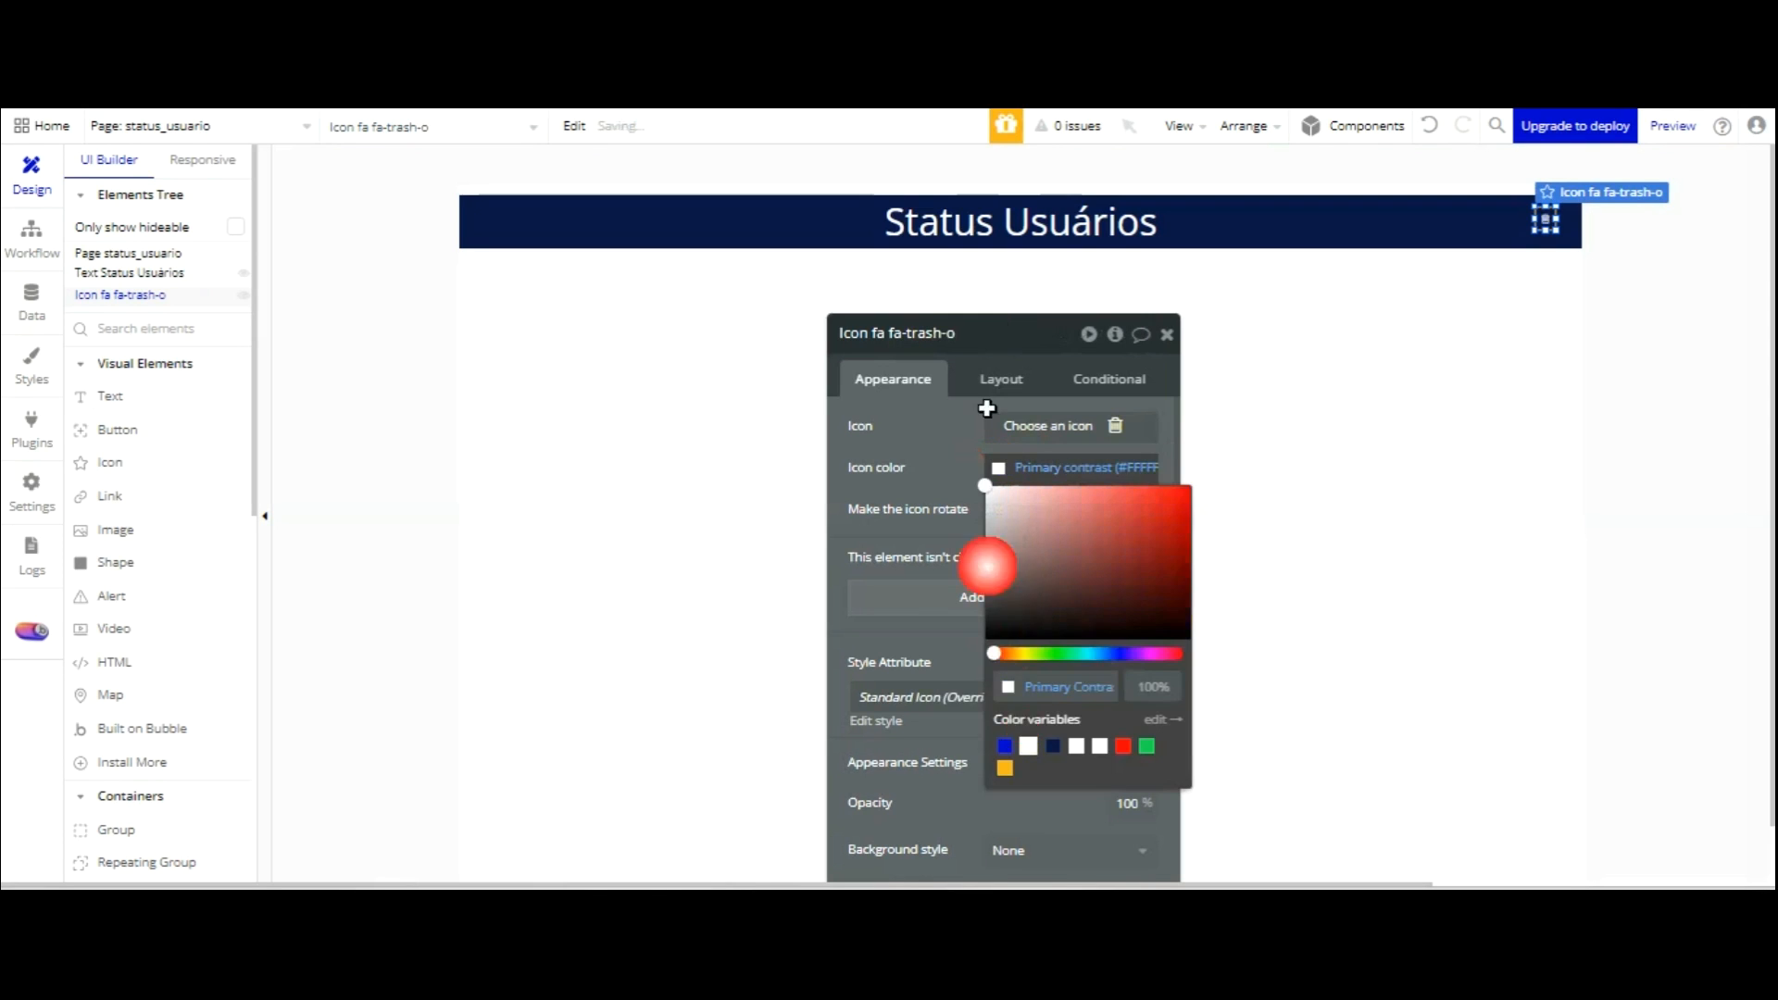
left_click(963, 282)
Set all of the trash icon's padding values to 0.
left_click(996, 379)
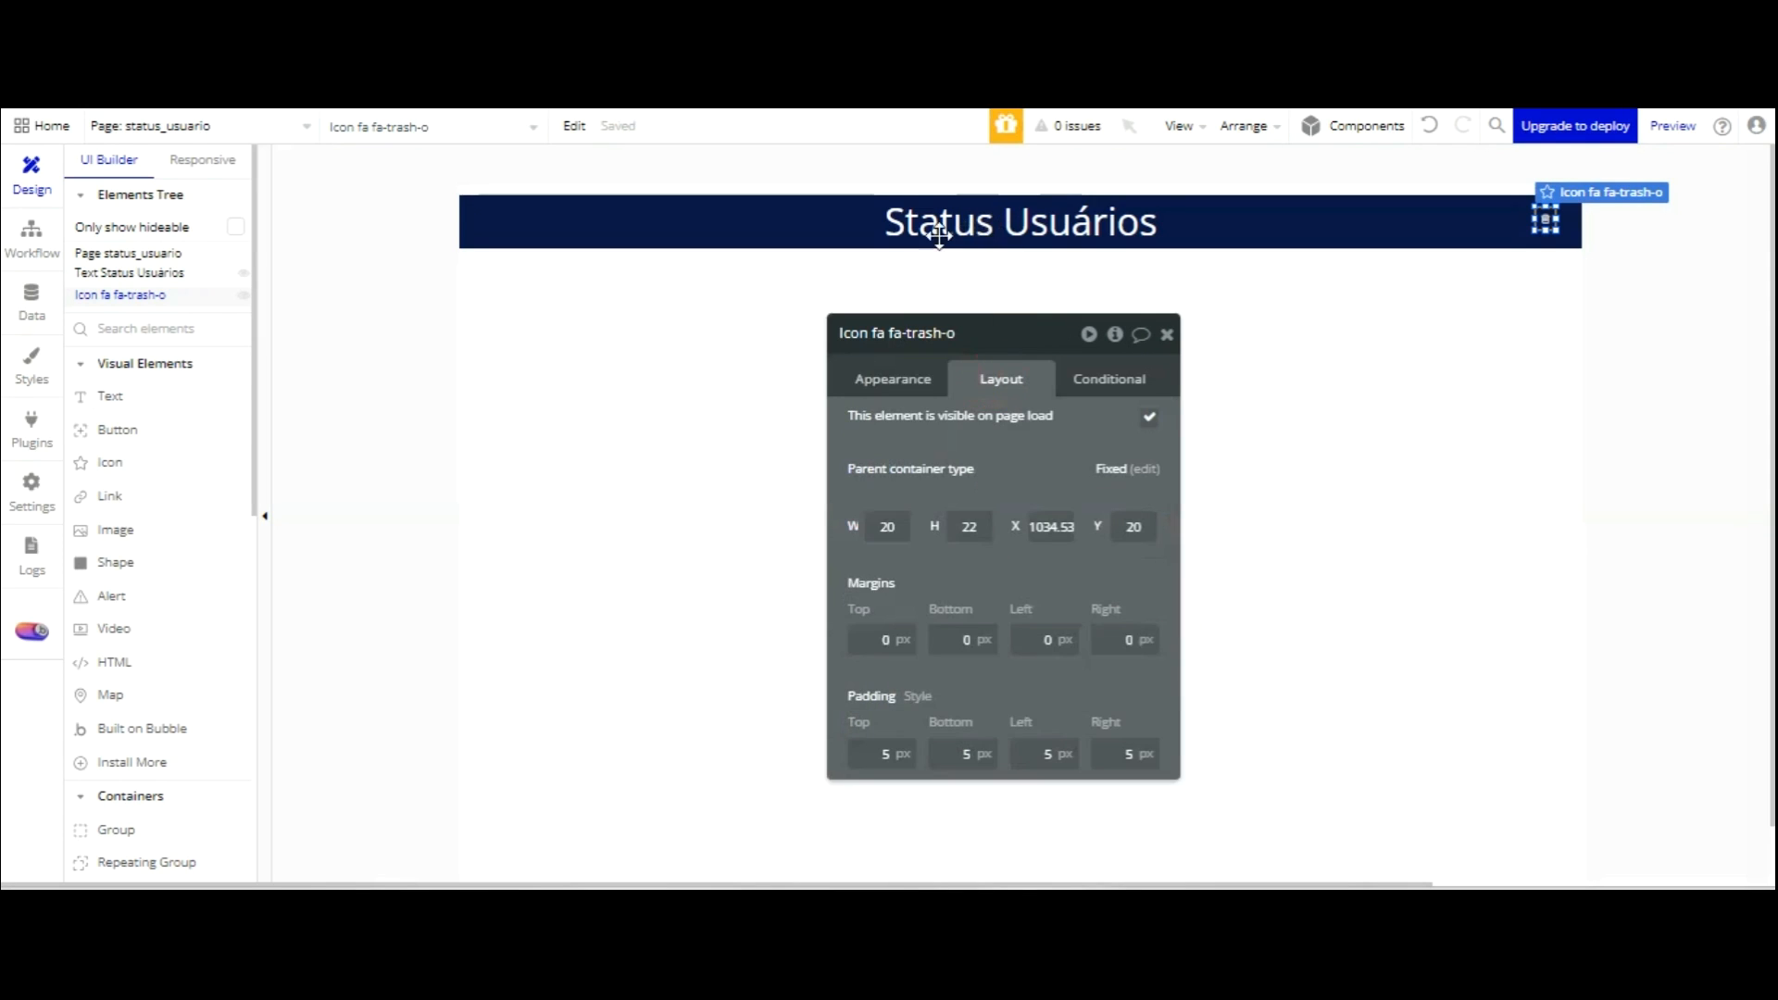
left_click(903, 379)
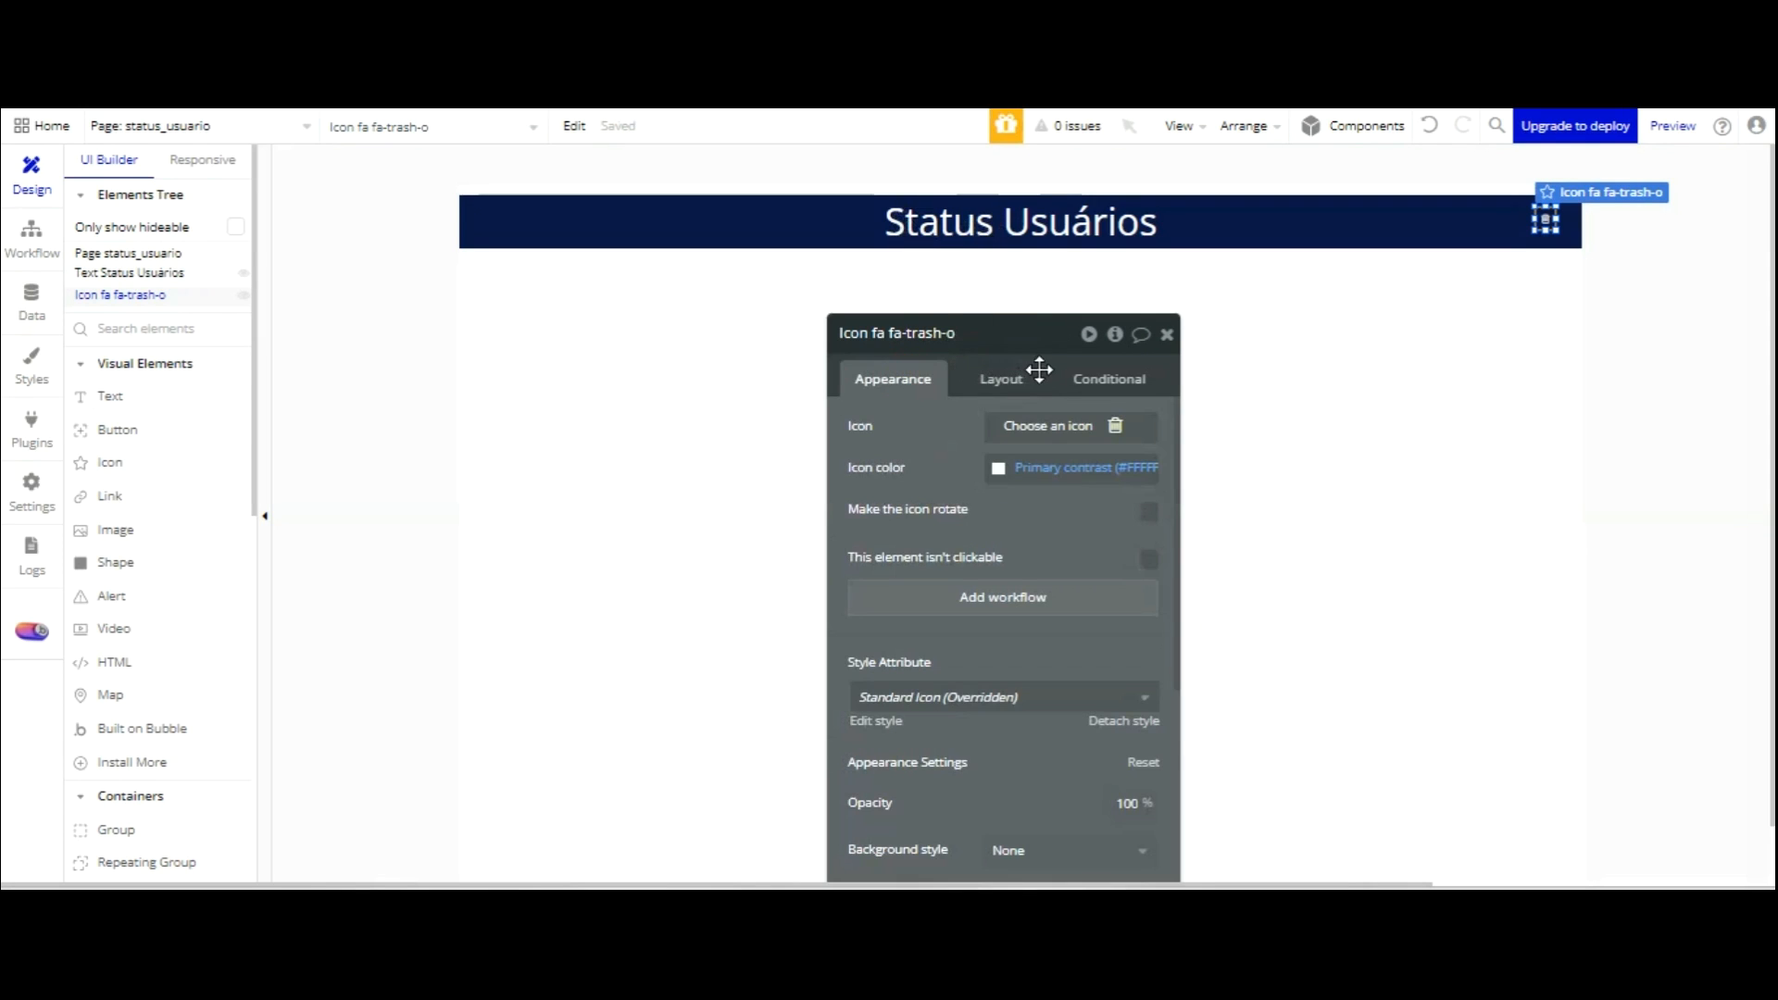
left_click(1001, 379)
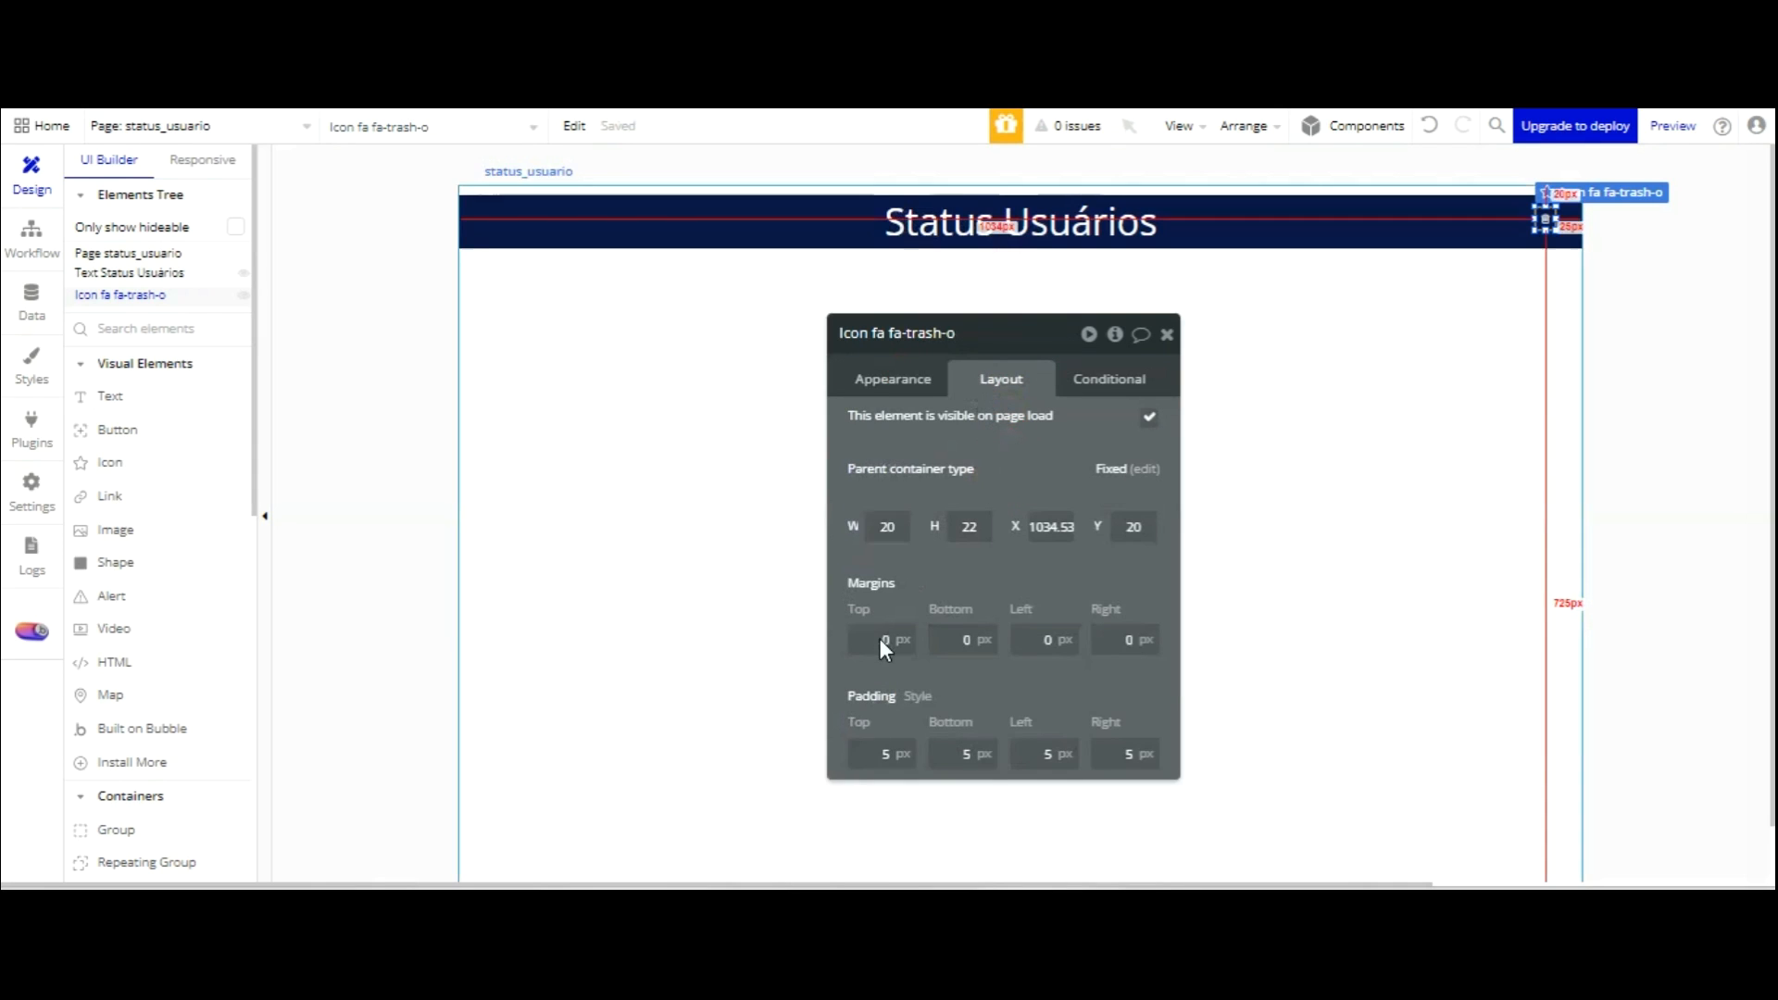
left_click(927, 753)
type("0")
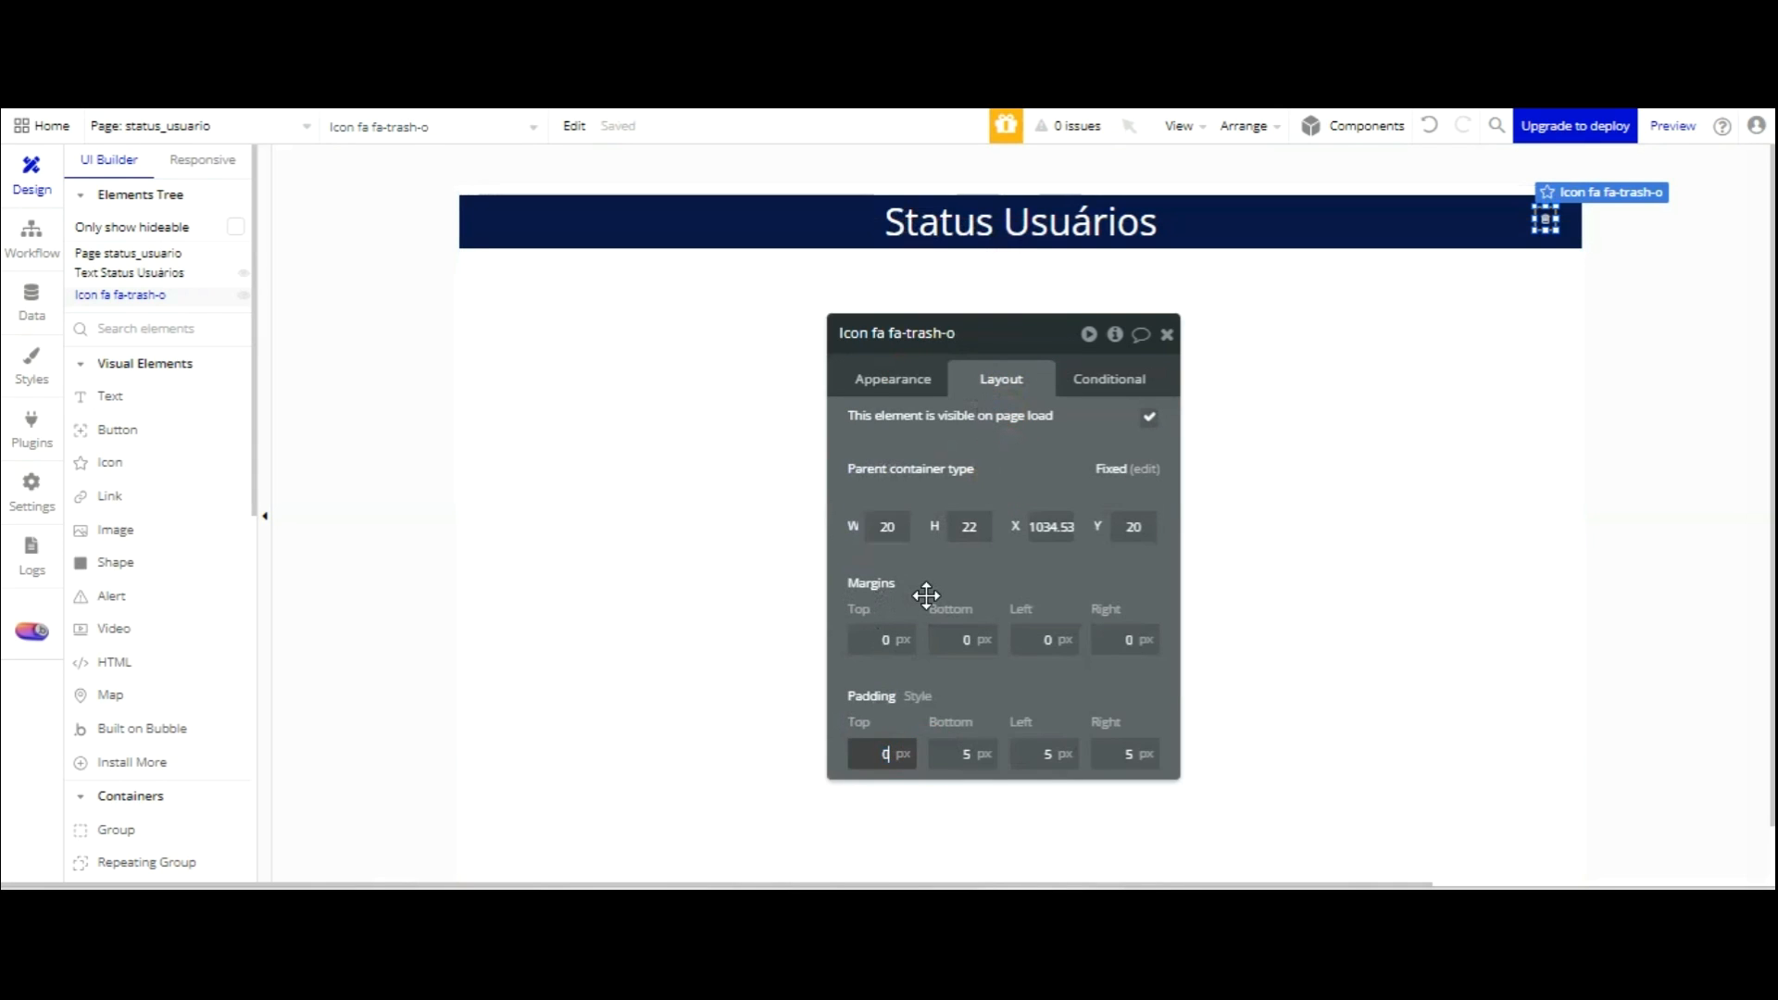
key("Tab")
type("0")
key("Tab")
type("0")
key("Tab")
type("0")
key("Tab")
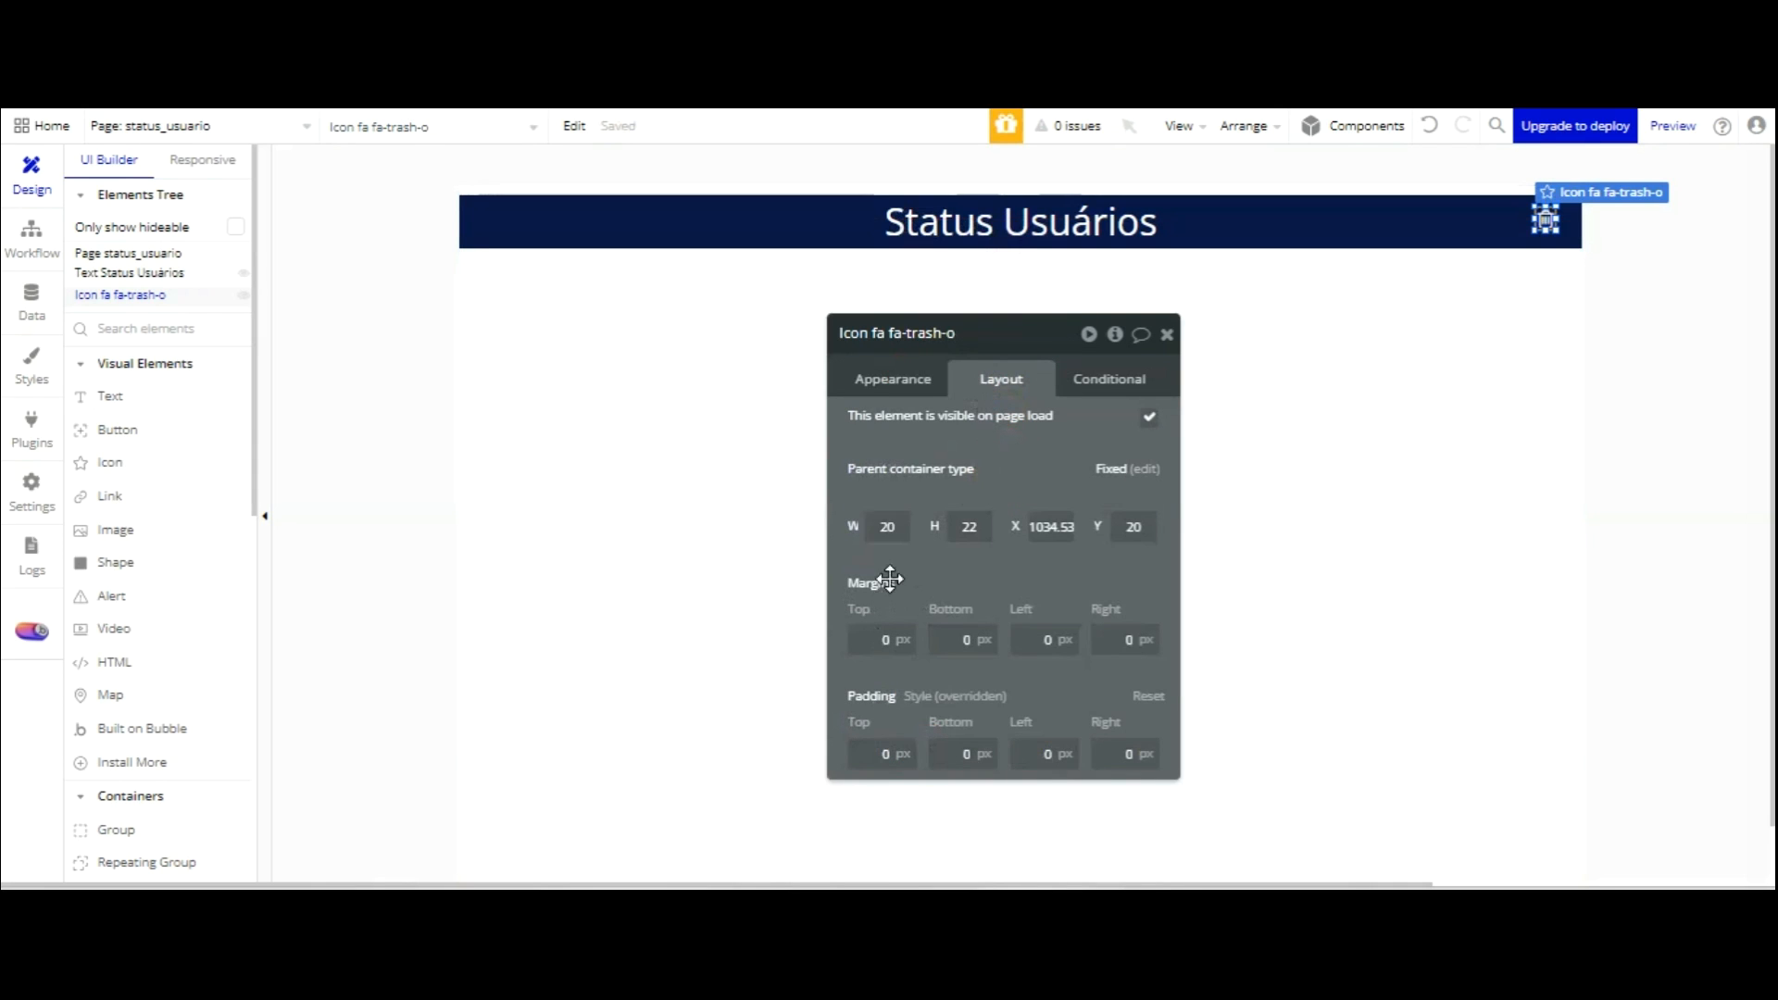
left_click(903, 382)
Rename the icon 'Icon log the user out' and add a click workflow for it.
left_click(954, 333)
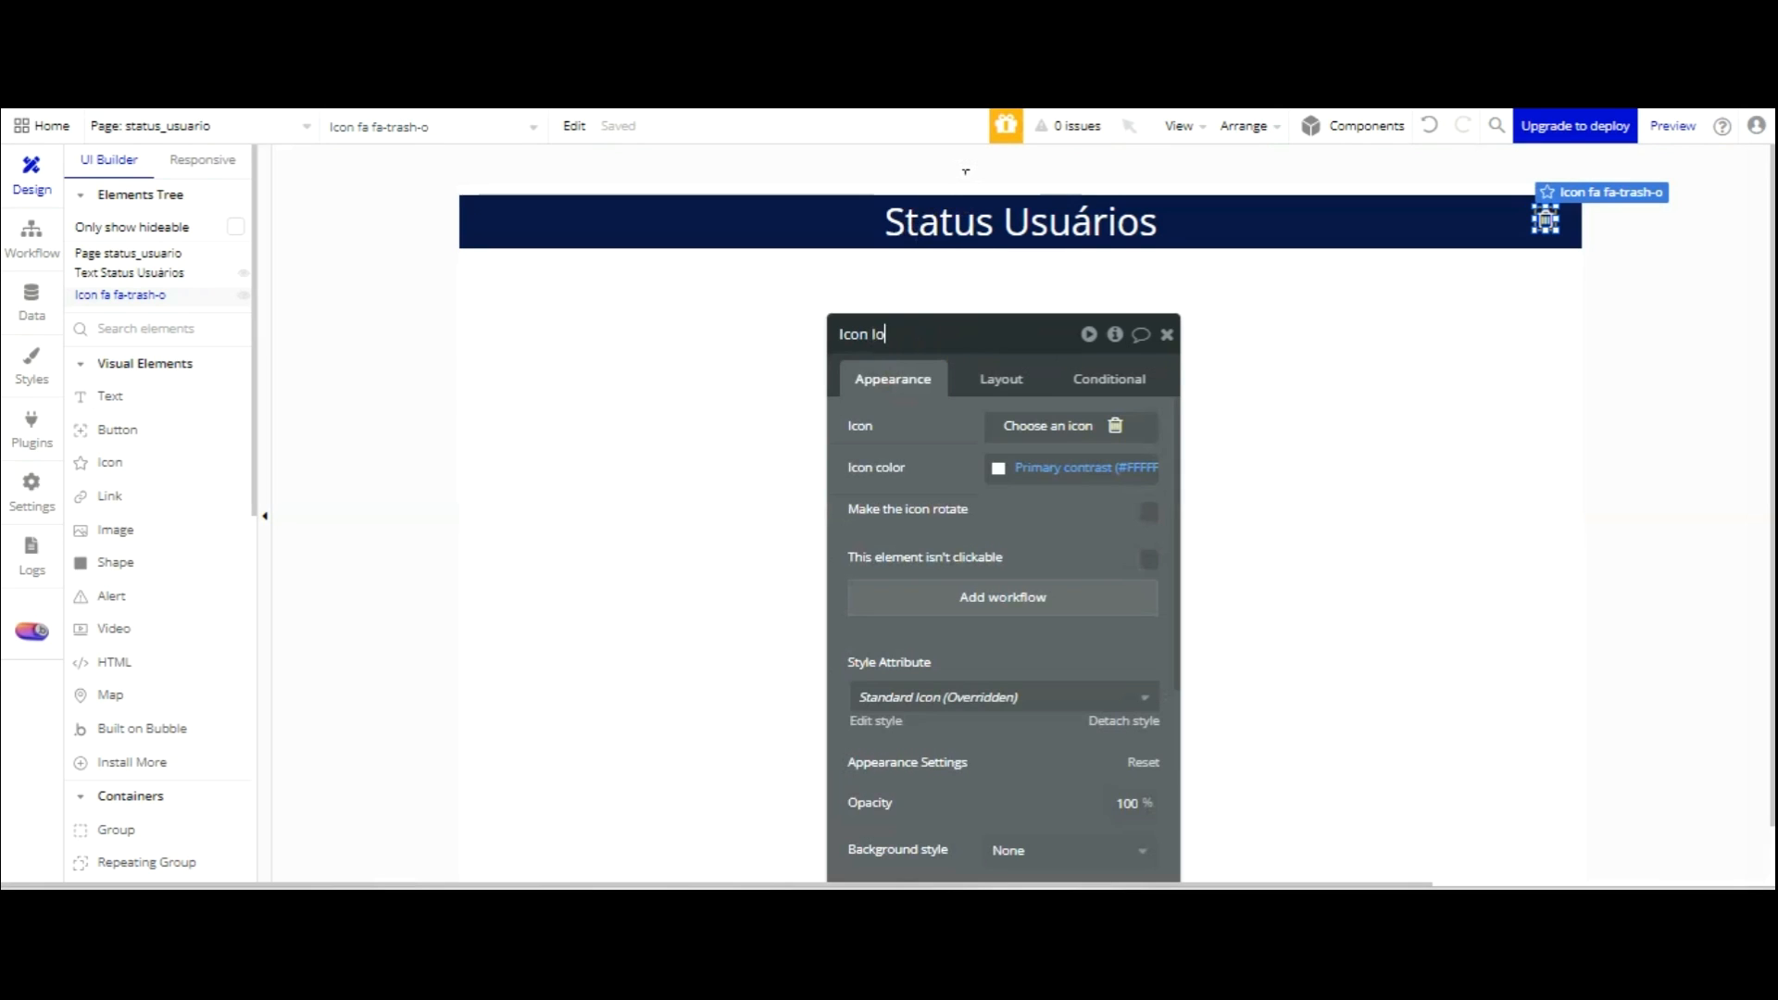
type("r ou")
left_click(1019, 600)
Make the icon's workflow log the user out, then go to the index page.
left_click(206, 385)
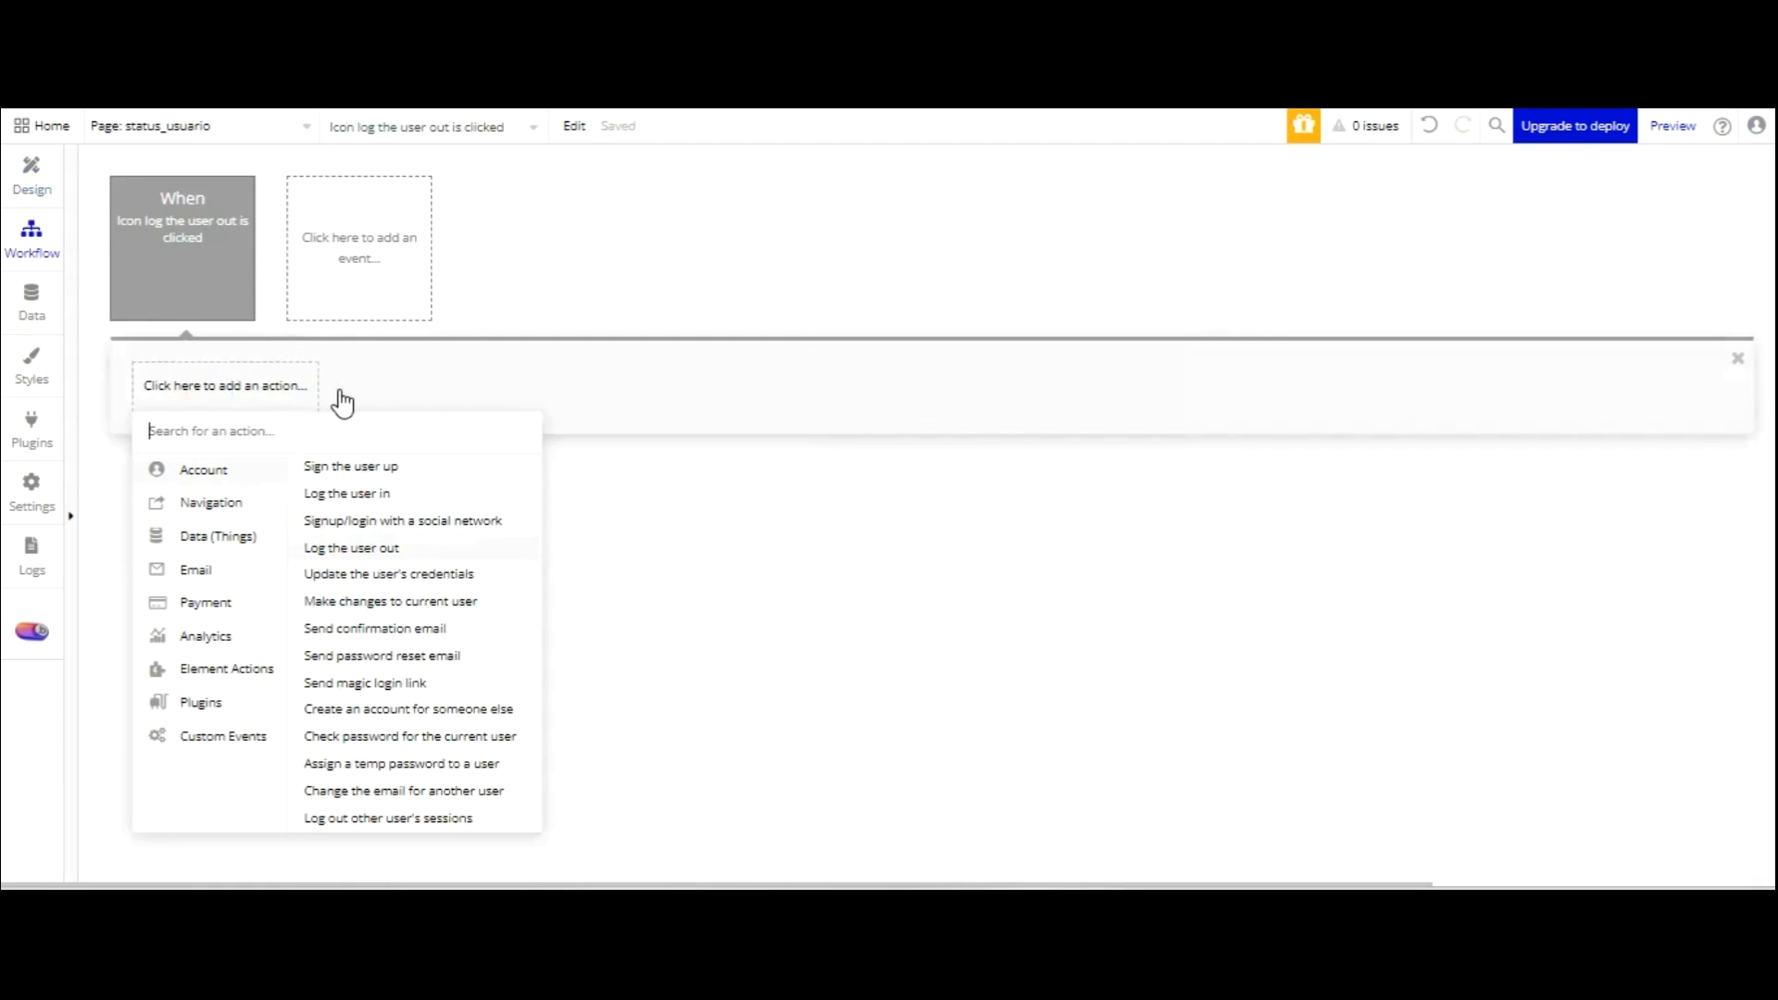
left_click(340, 548)
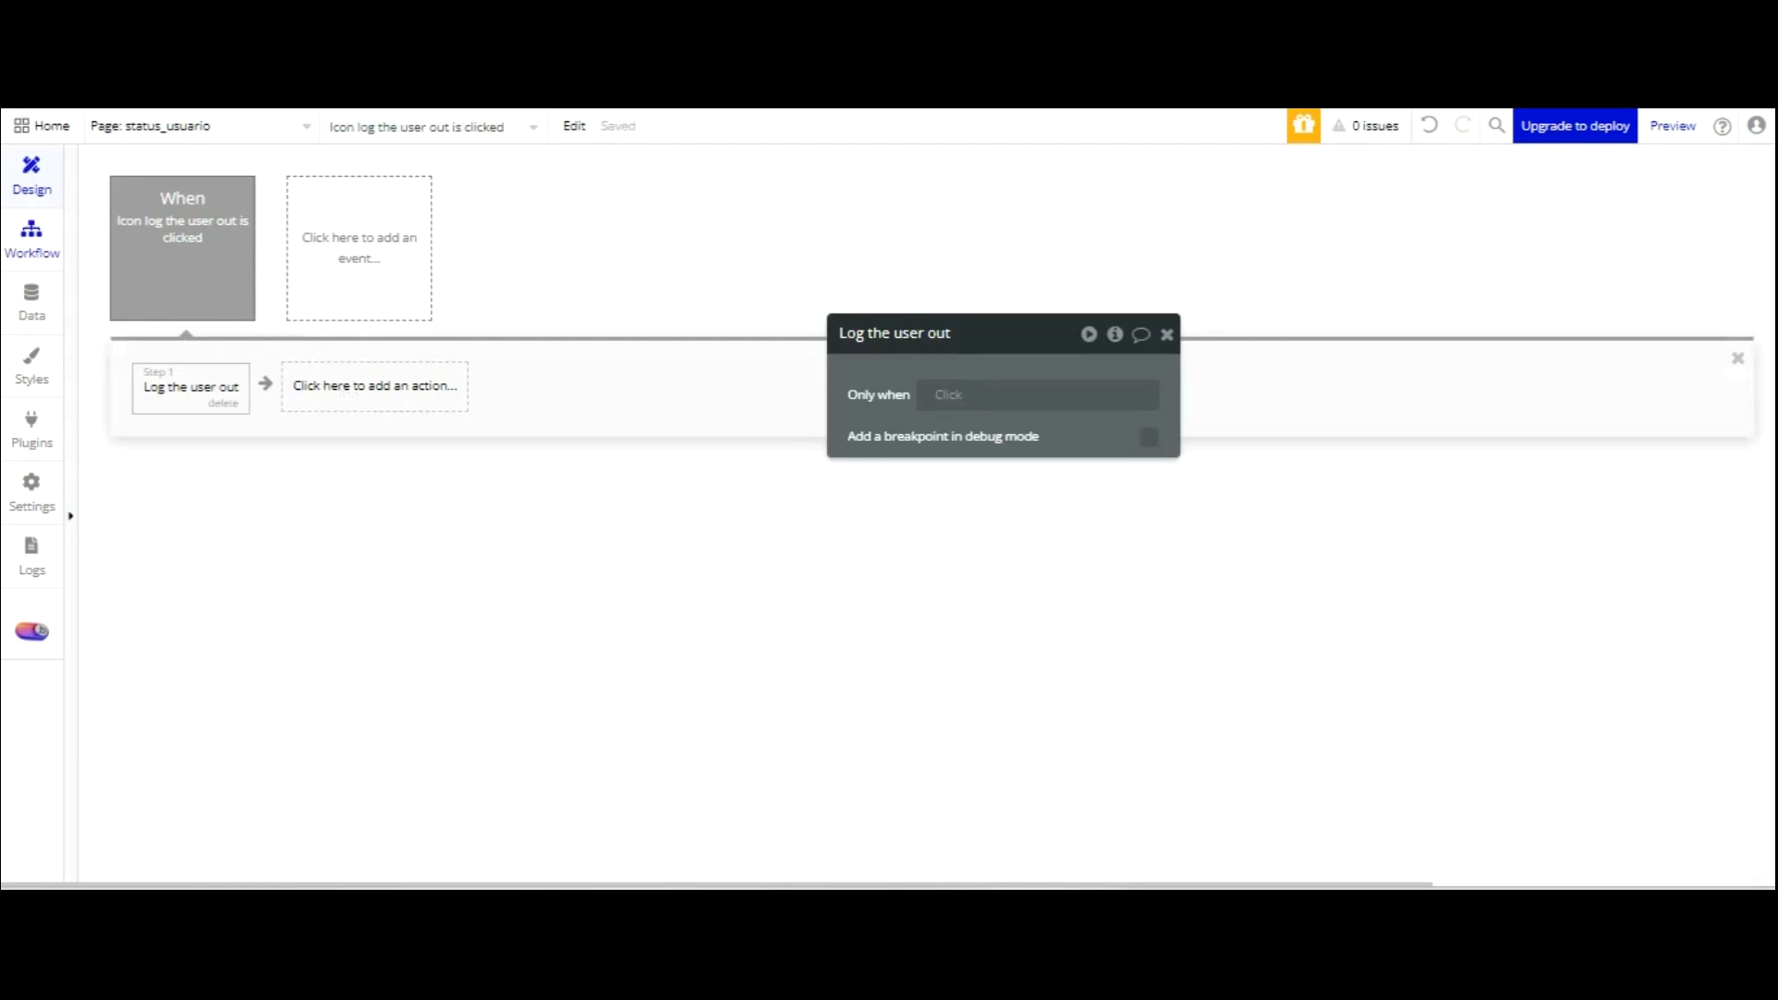
left_click(349, 385)
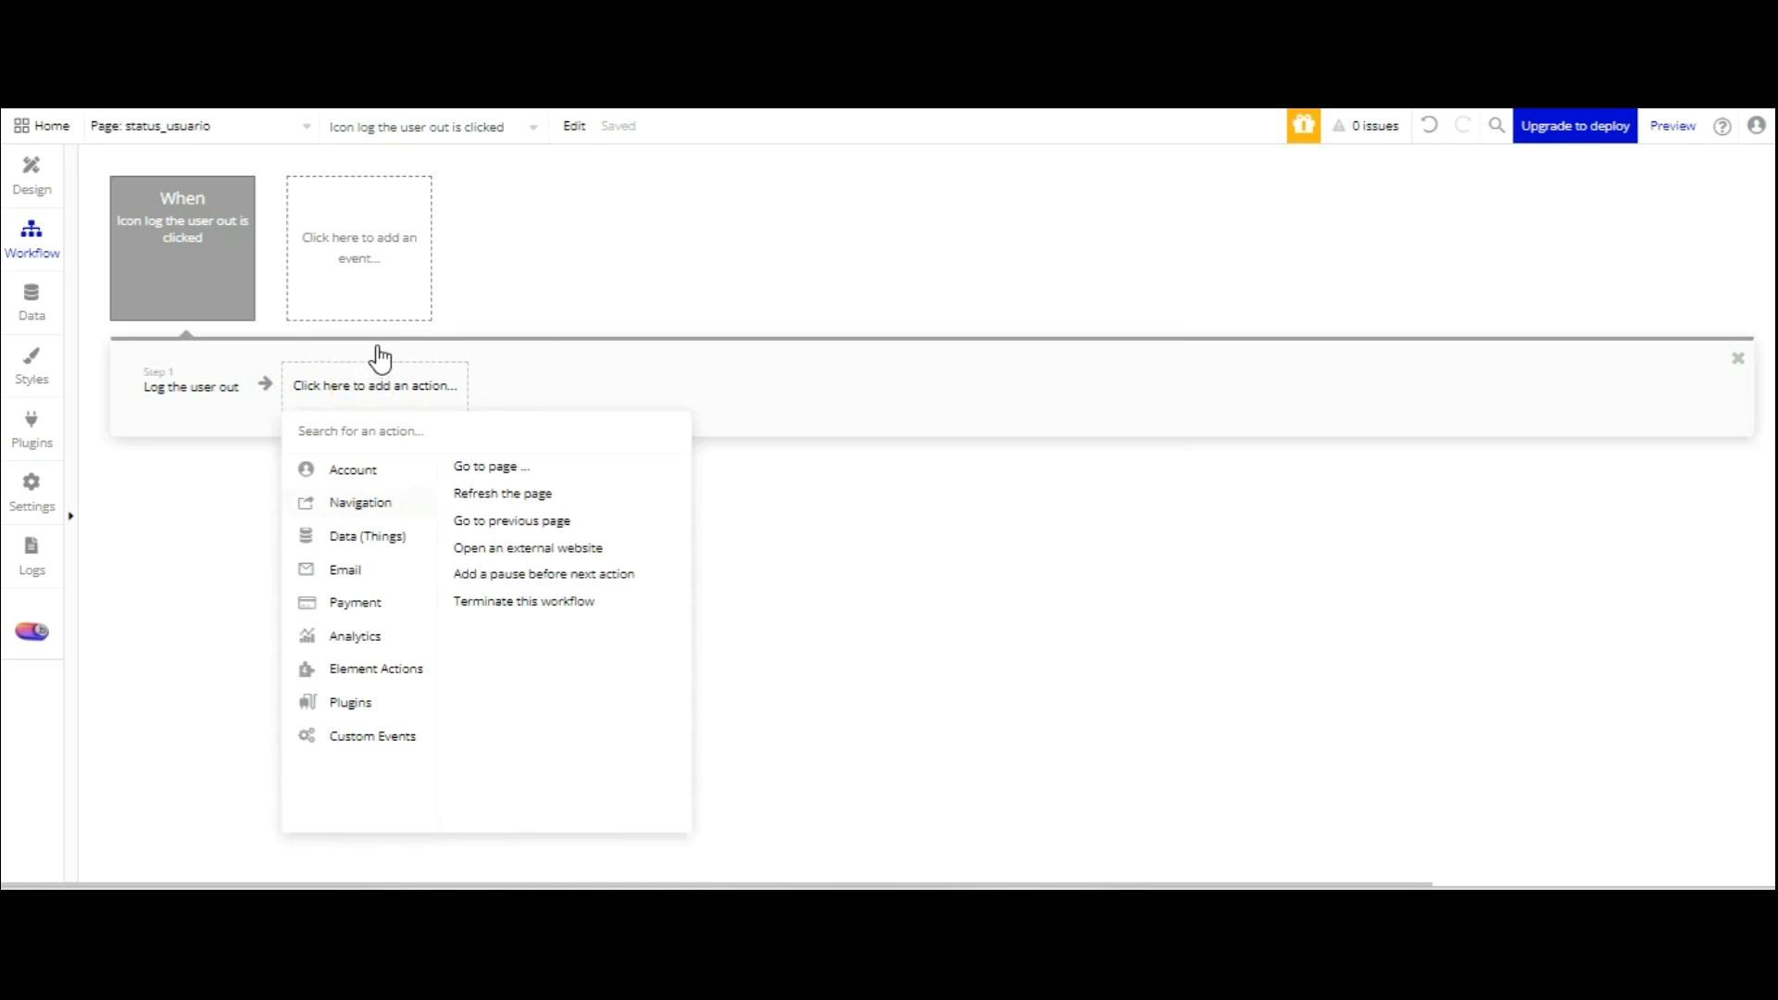
left_click(504, 468)
left_click(1065, 385)
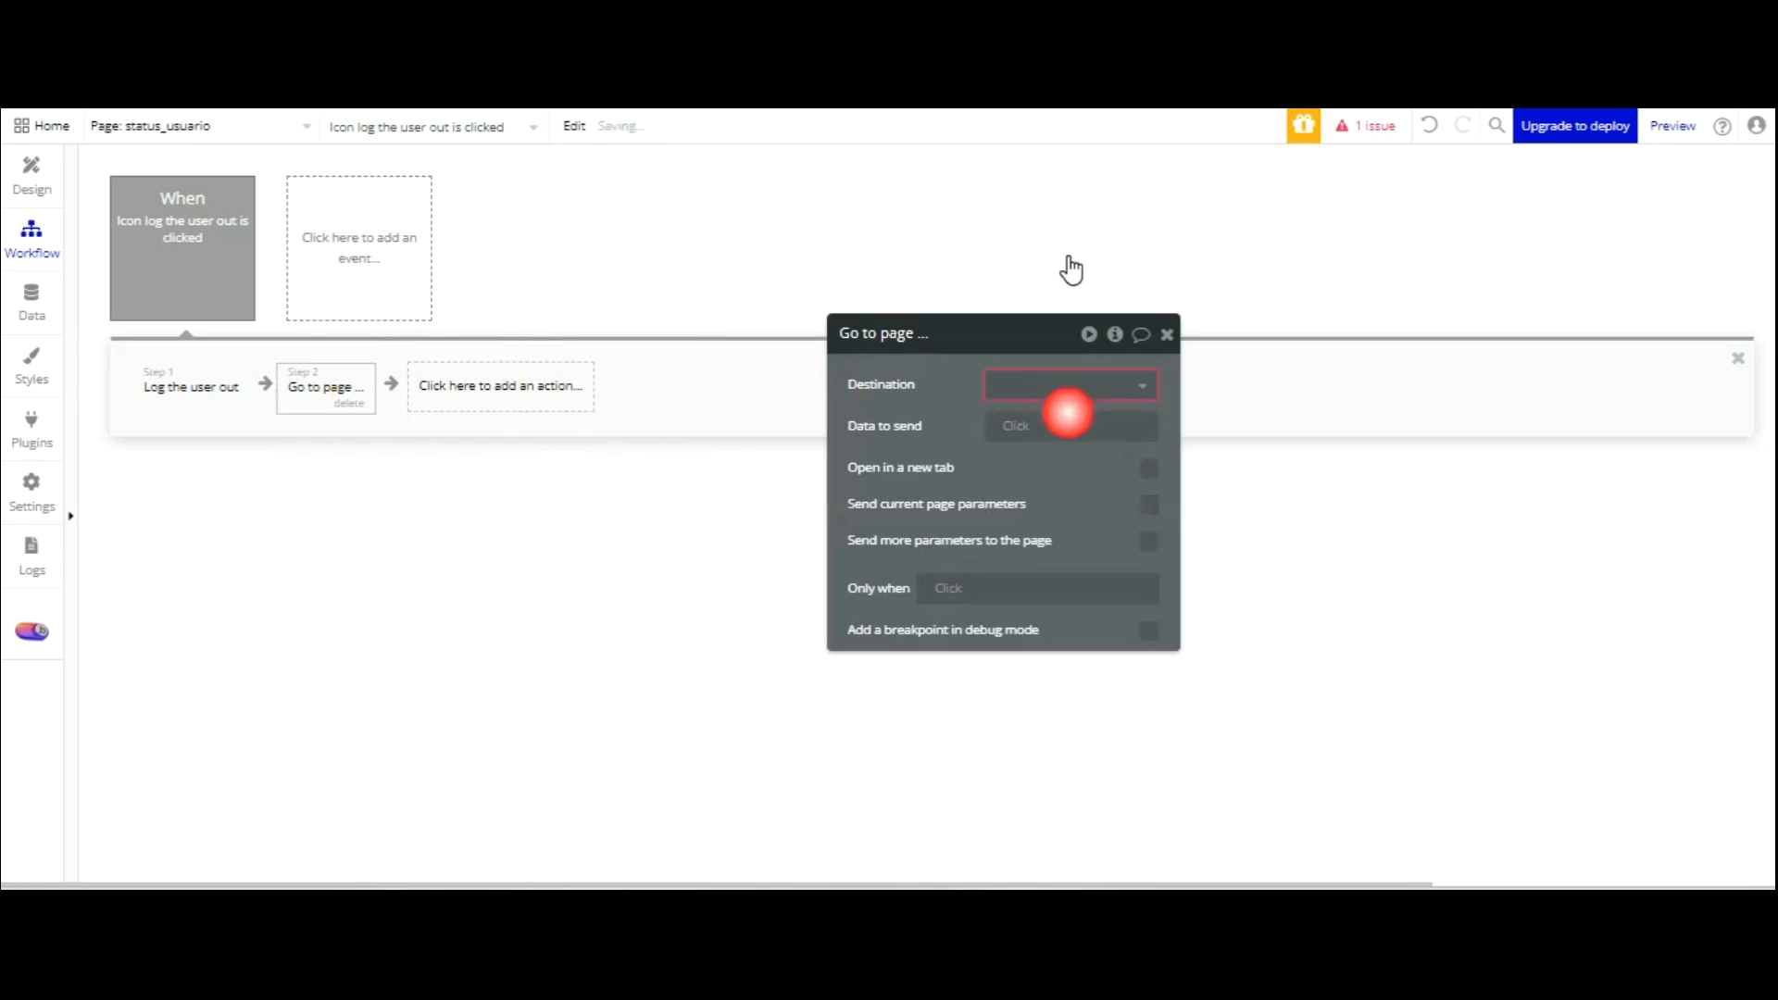
left_click(1046, 419)
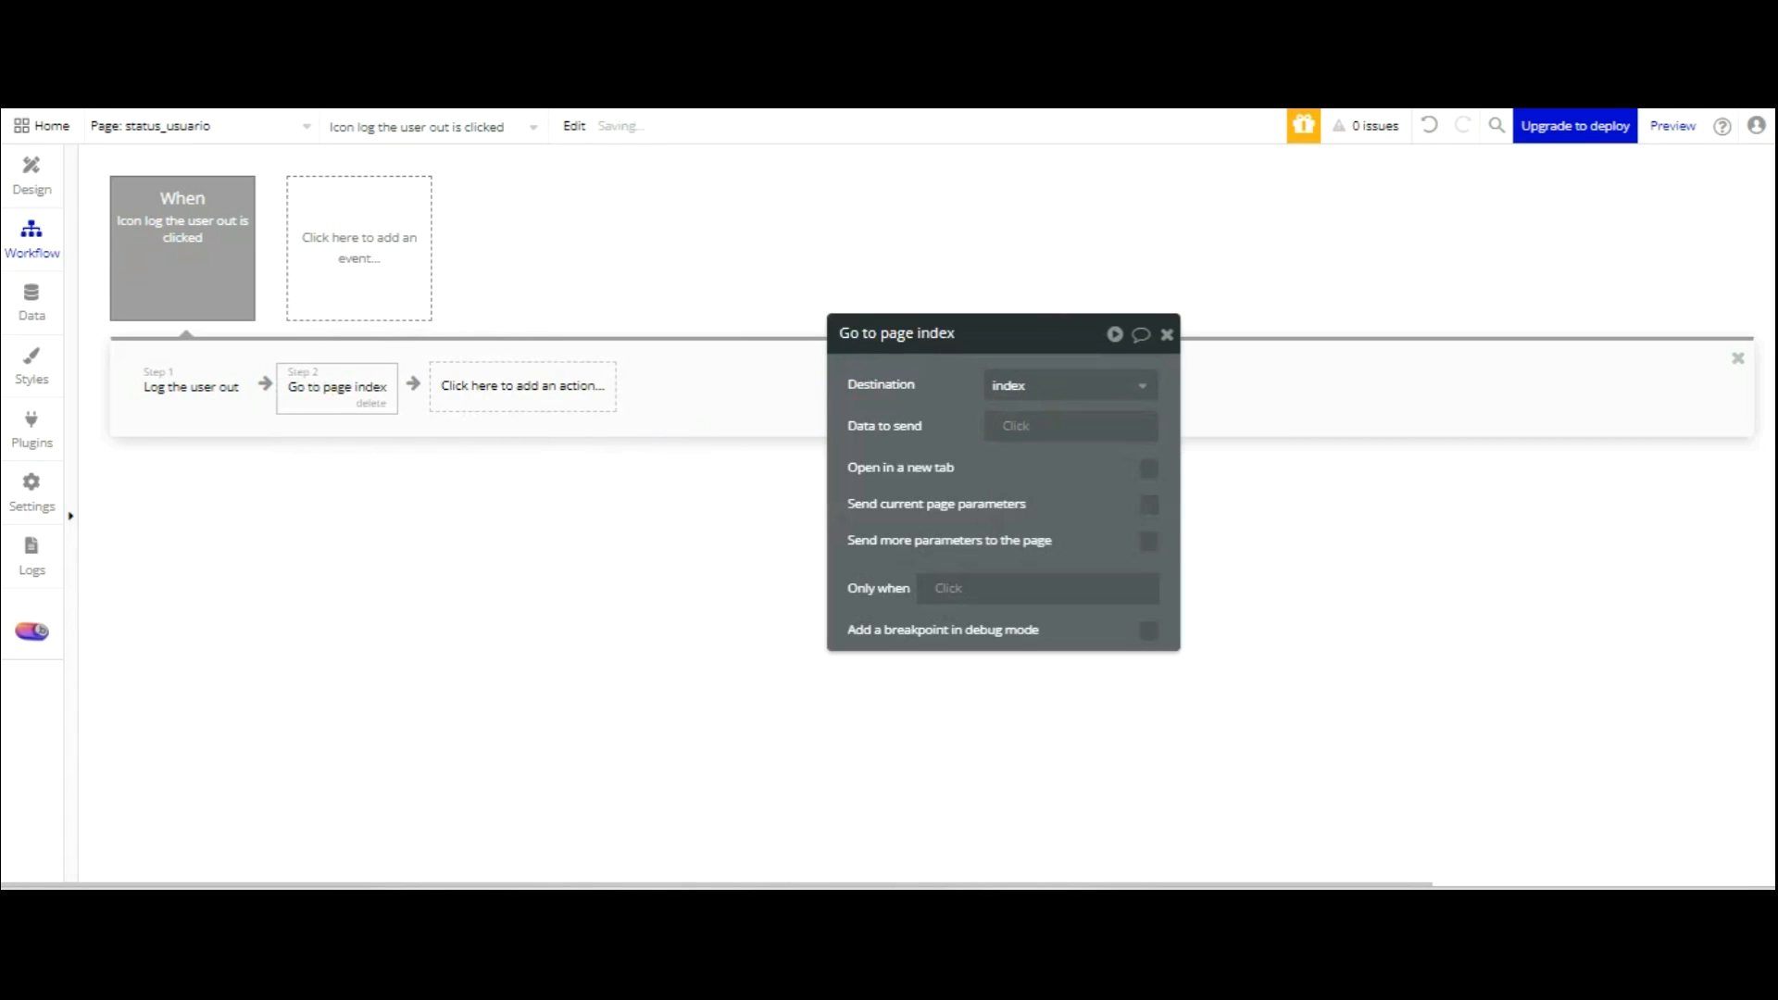
left_click(35, 171)
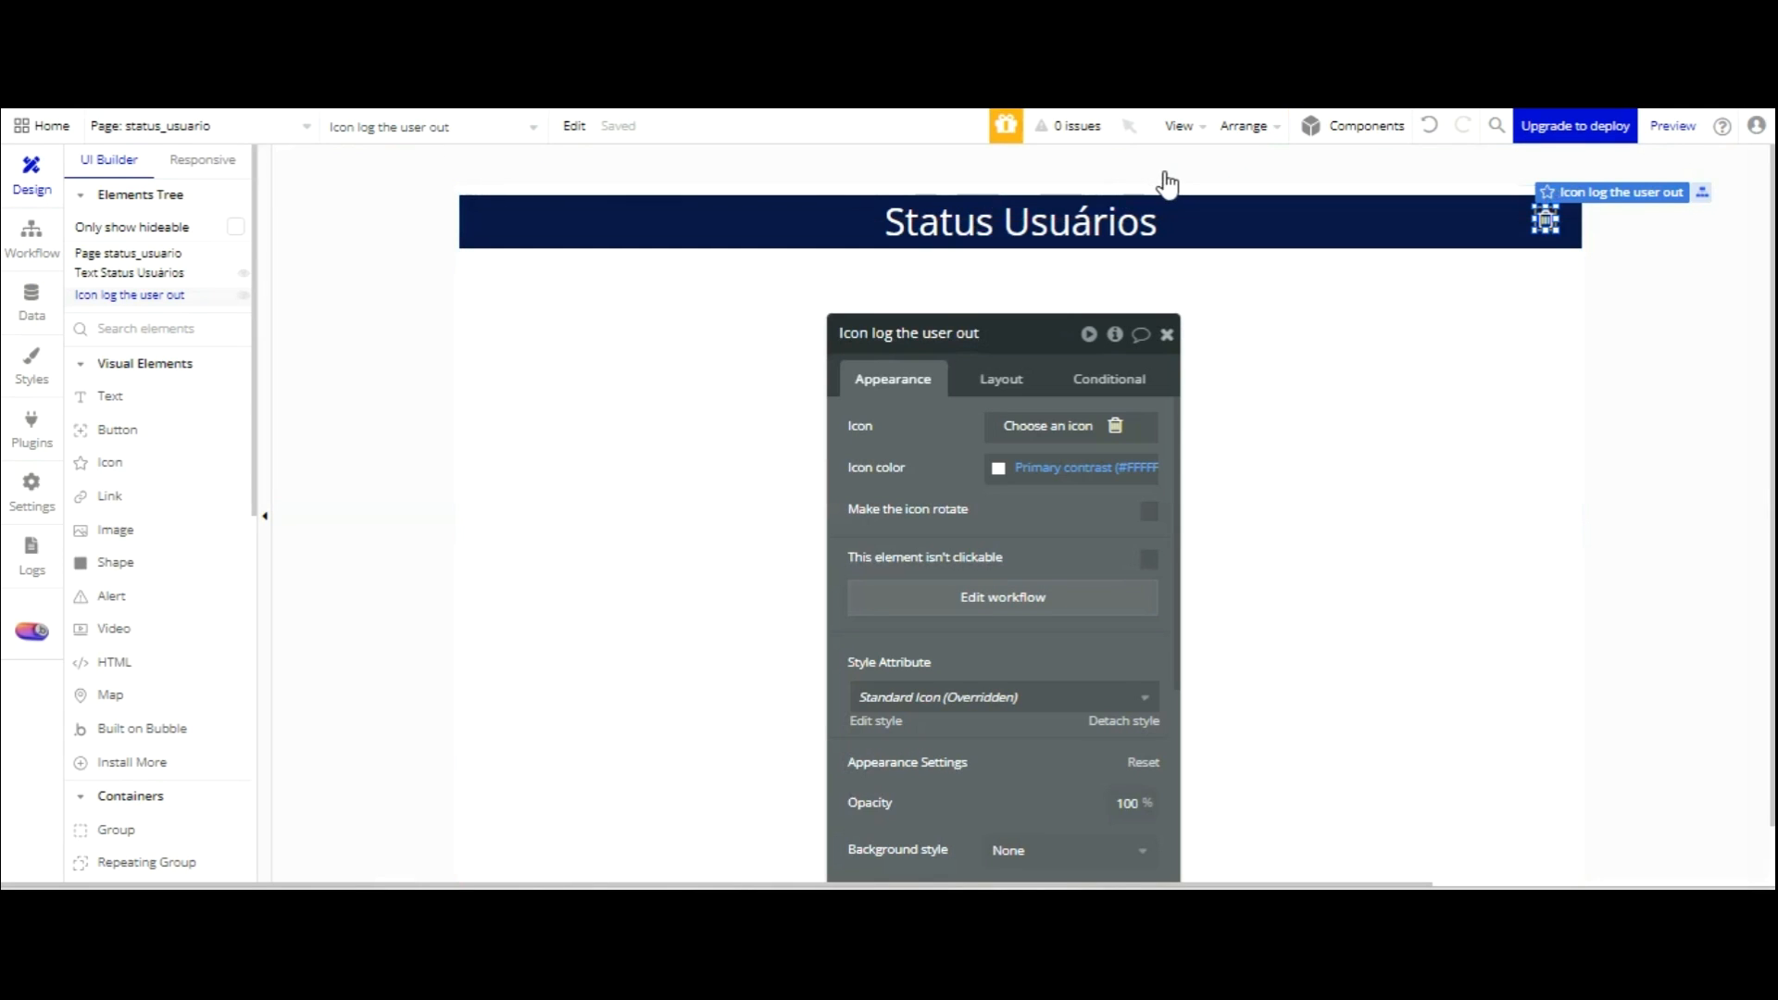
Draw a large group below the header holding a User, named 'Group Lista de usuarios'.
left_click(1165, 332)
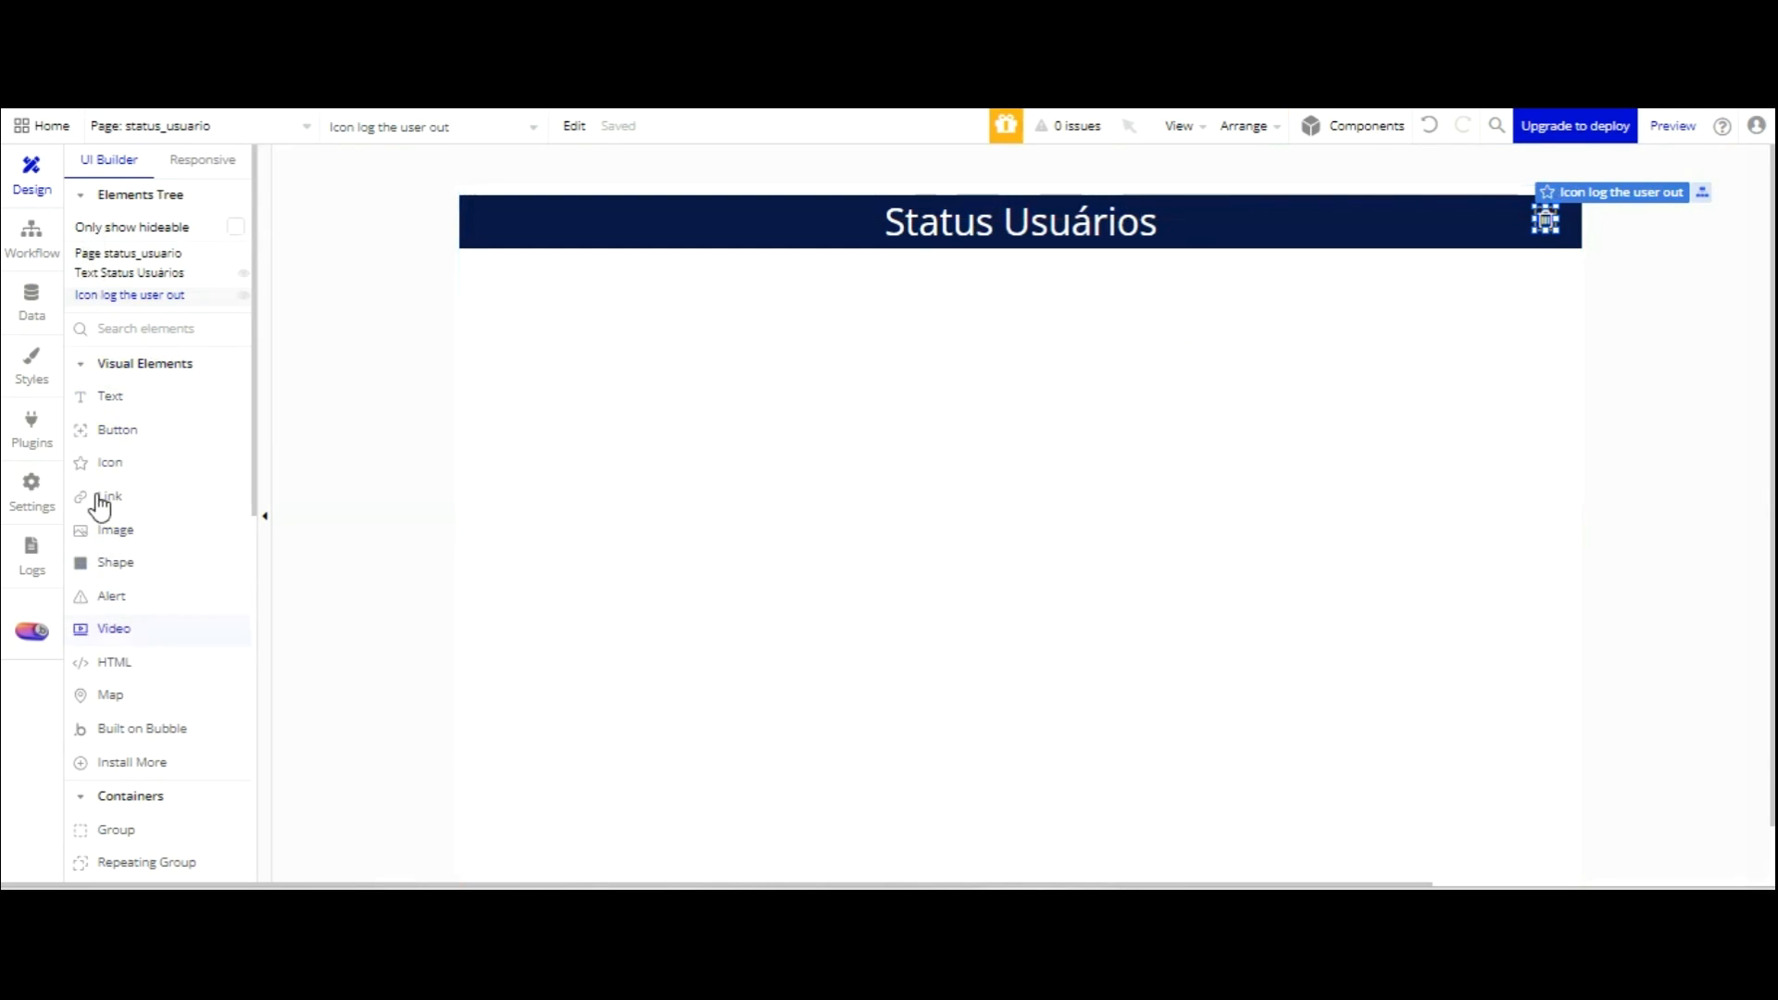
scroll(146, 558, "down", 1)
left_click(123, 699)
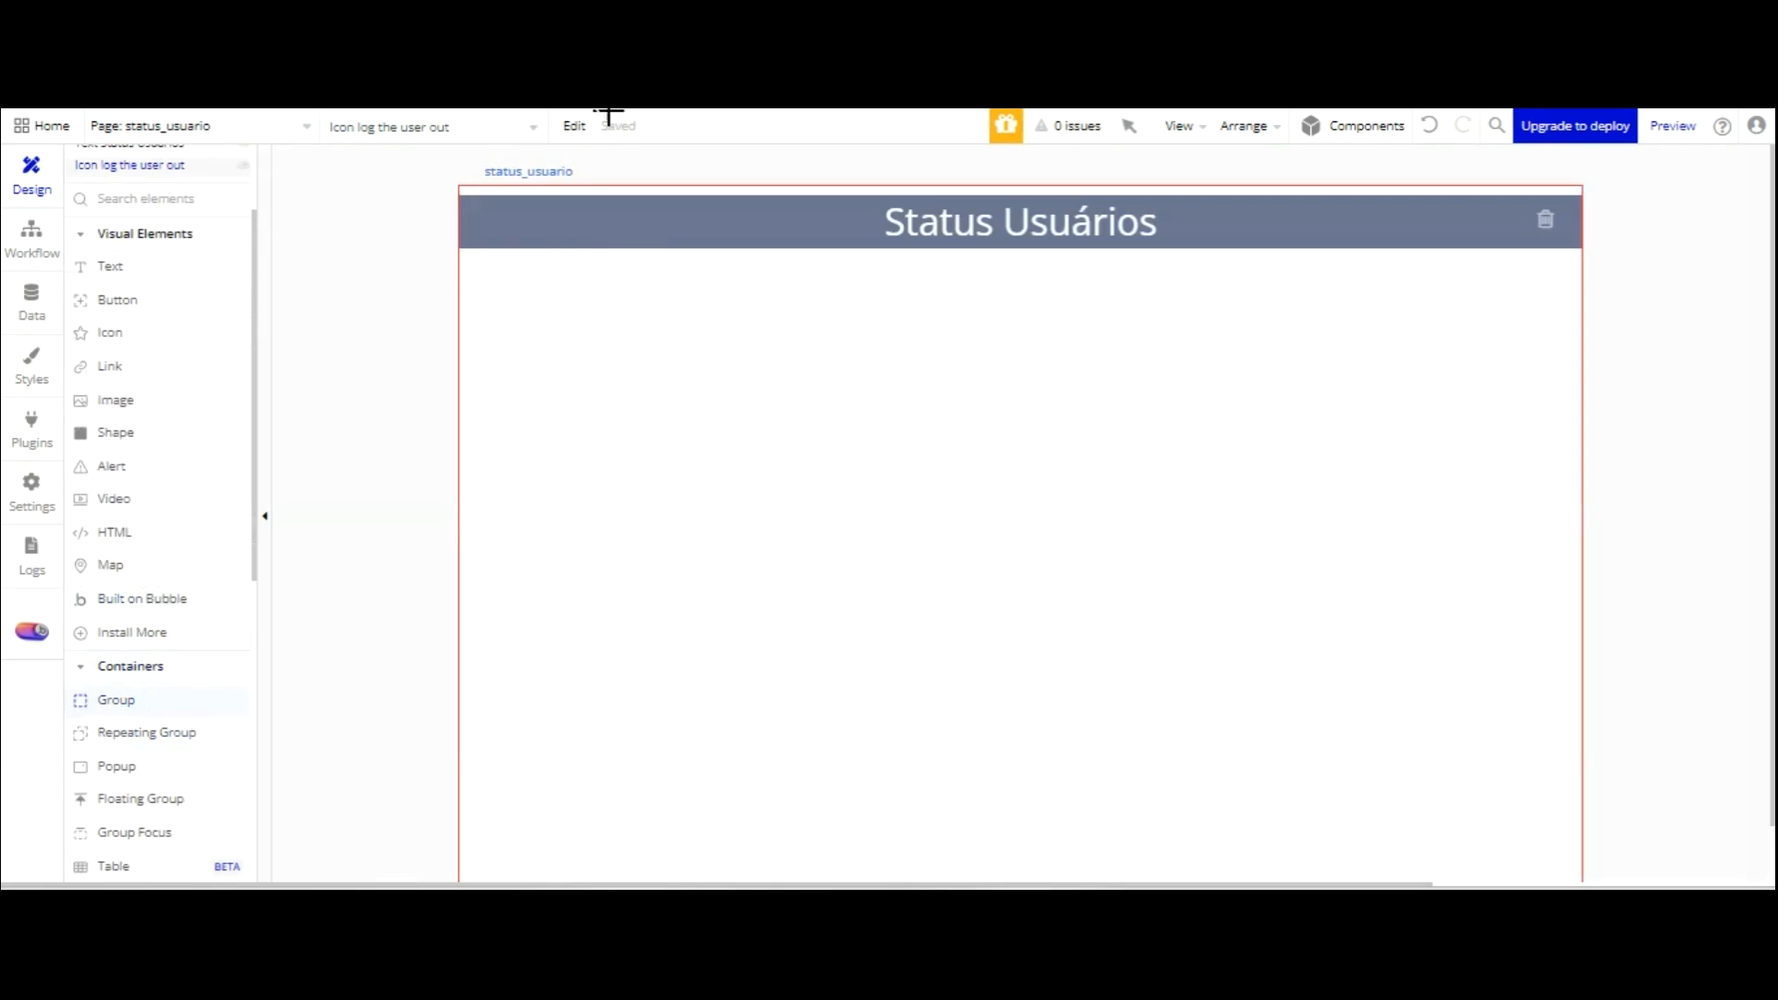
mouse_move(477, 270)
left_mouse_down()
mouse_move(559, 258)
mouse_move(1492, 565)
mouse_move(1556, 624)
left_mouse_up()
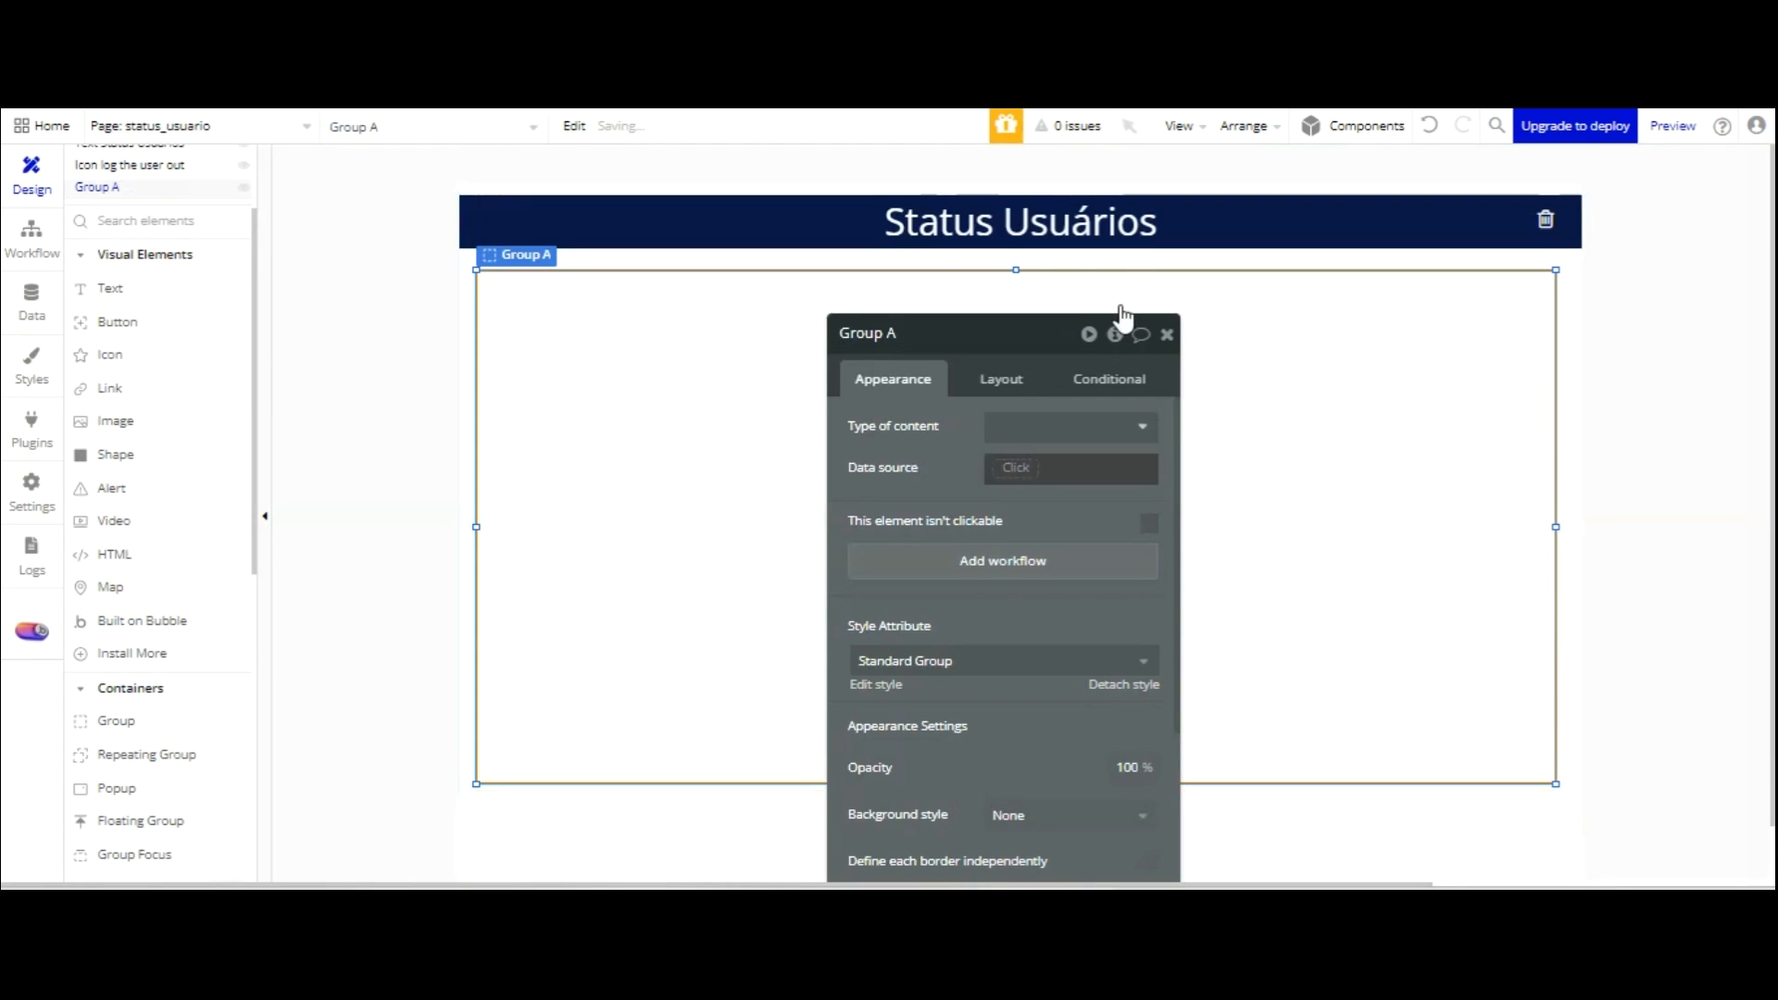
left_click(1107, 421)
left_click(1008, 515)
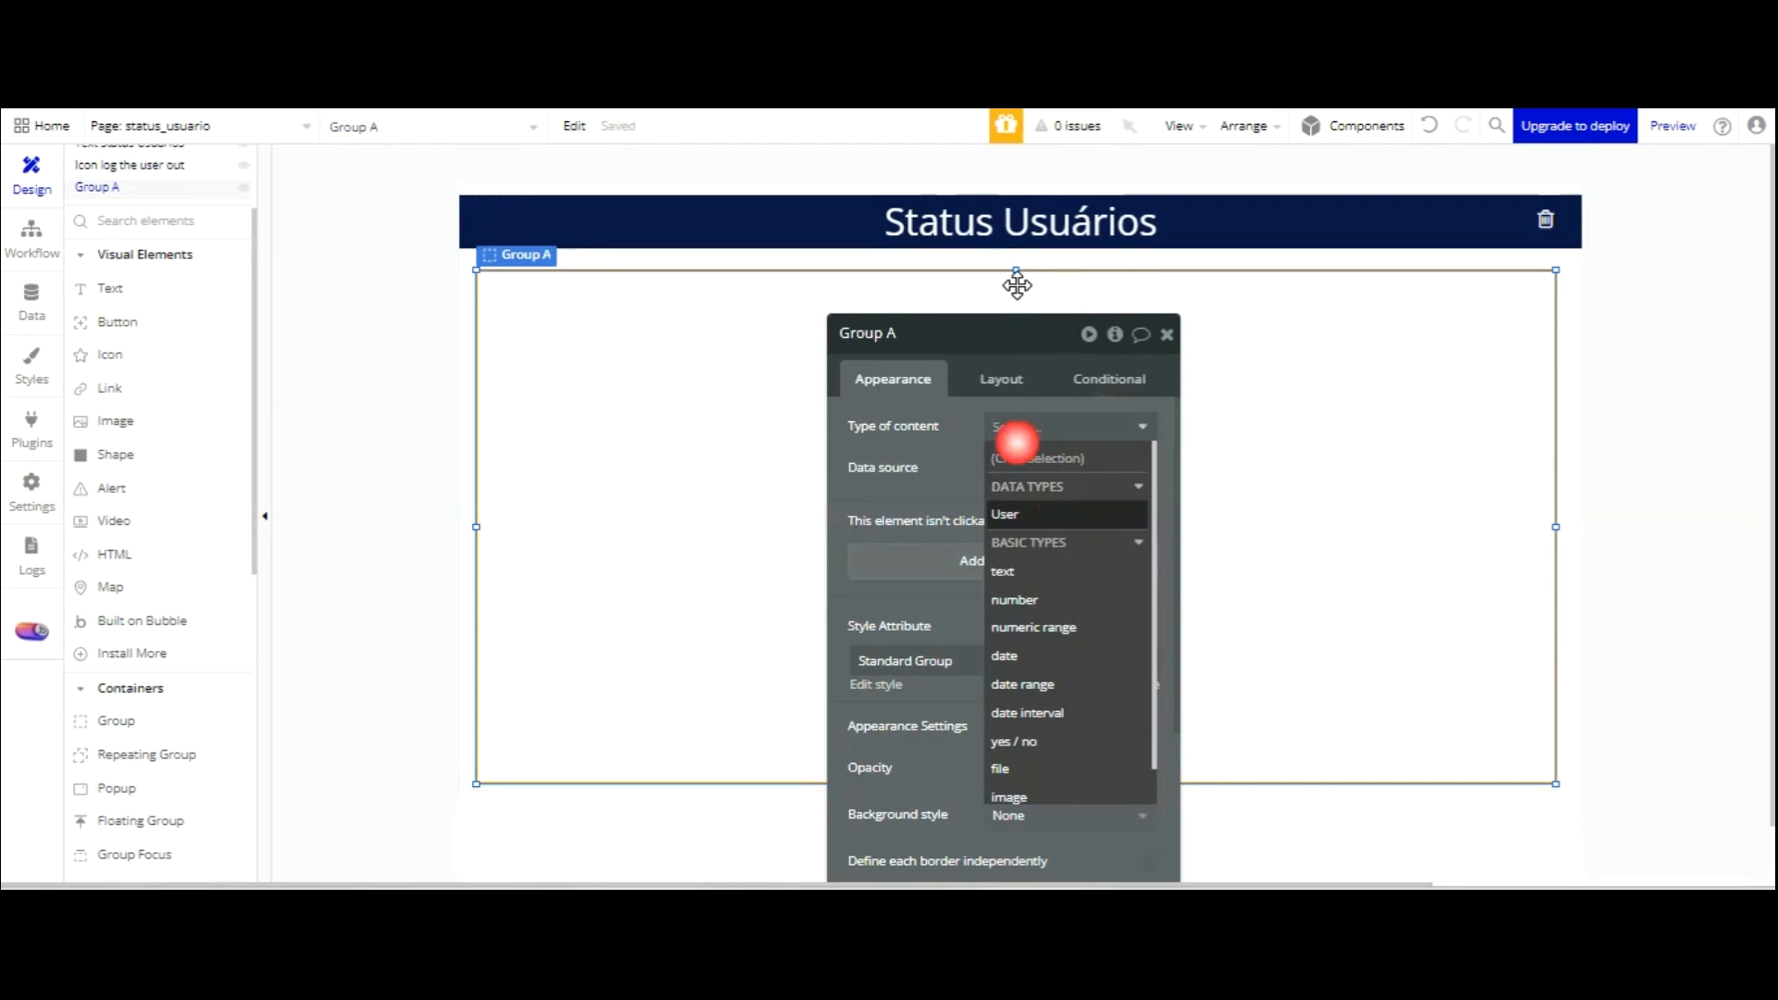
double_click(970, 335)
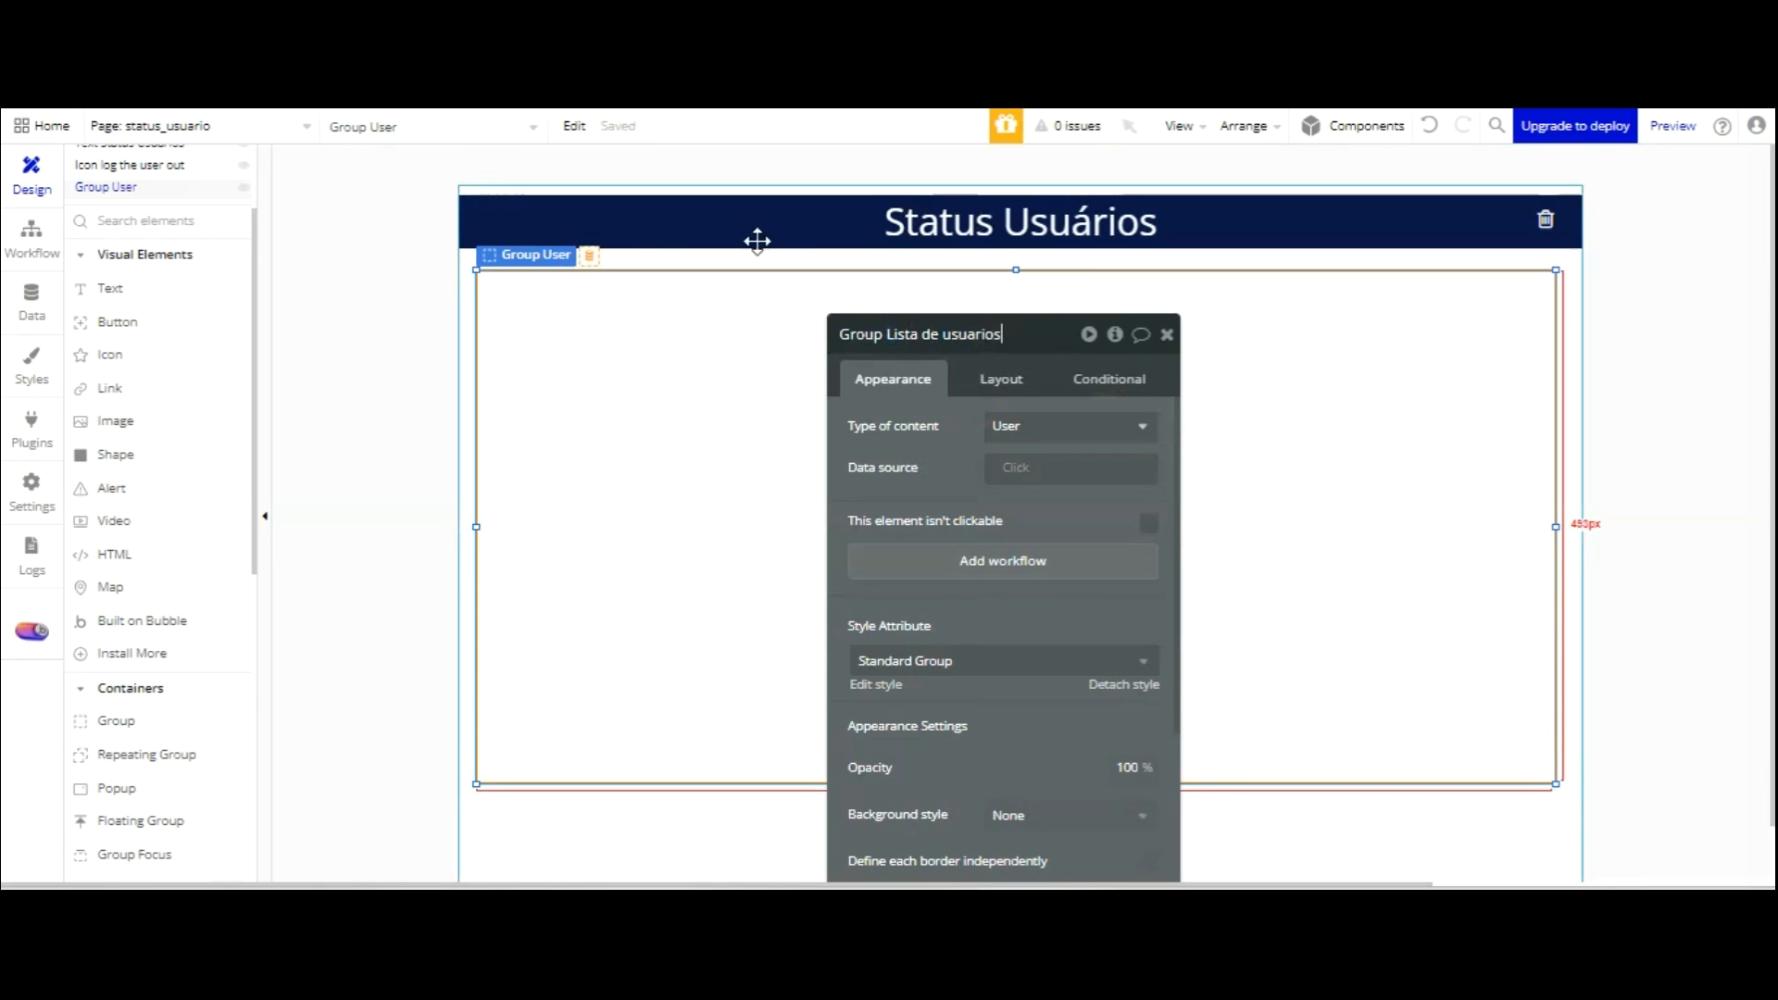
left_click(766, 438)
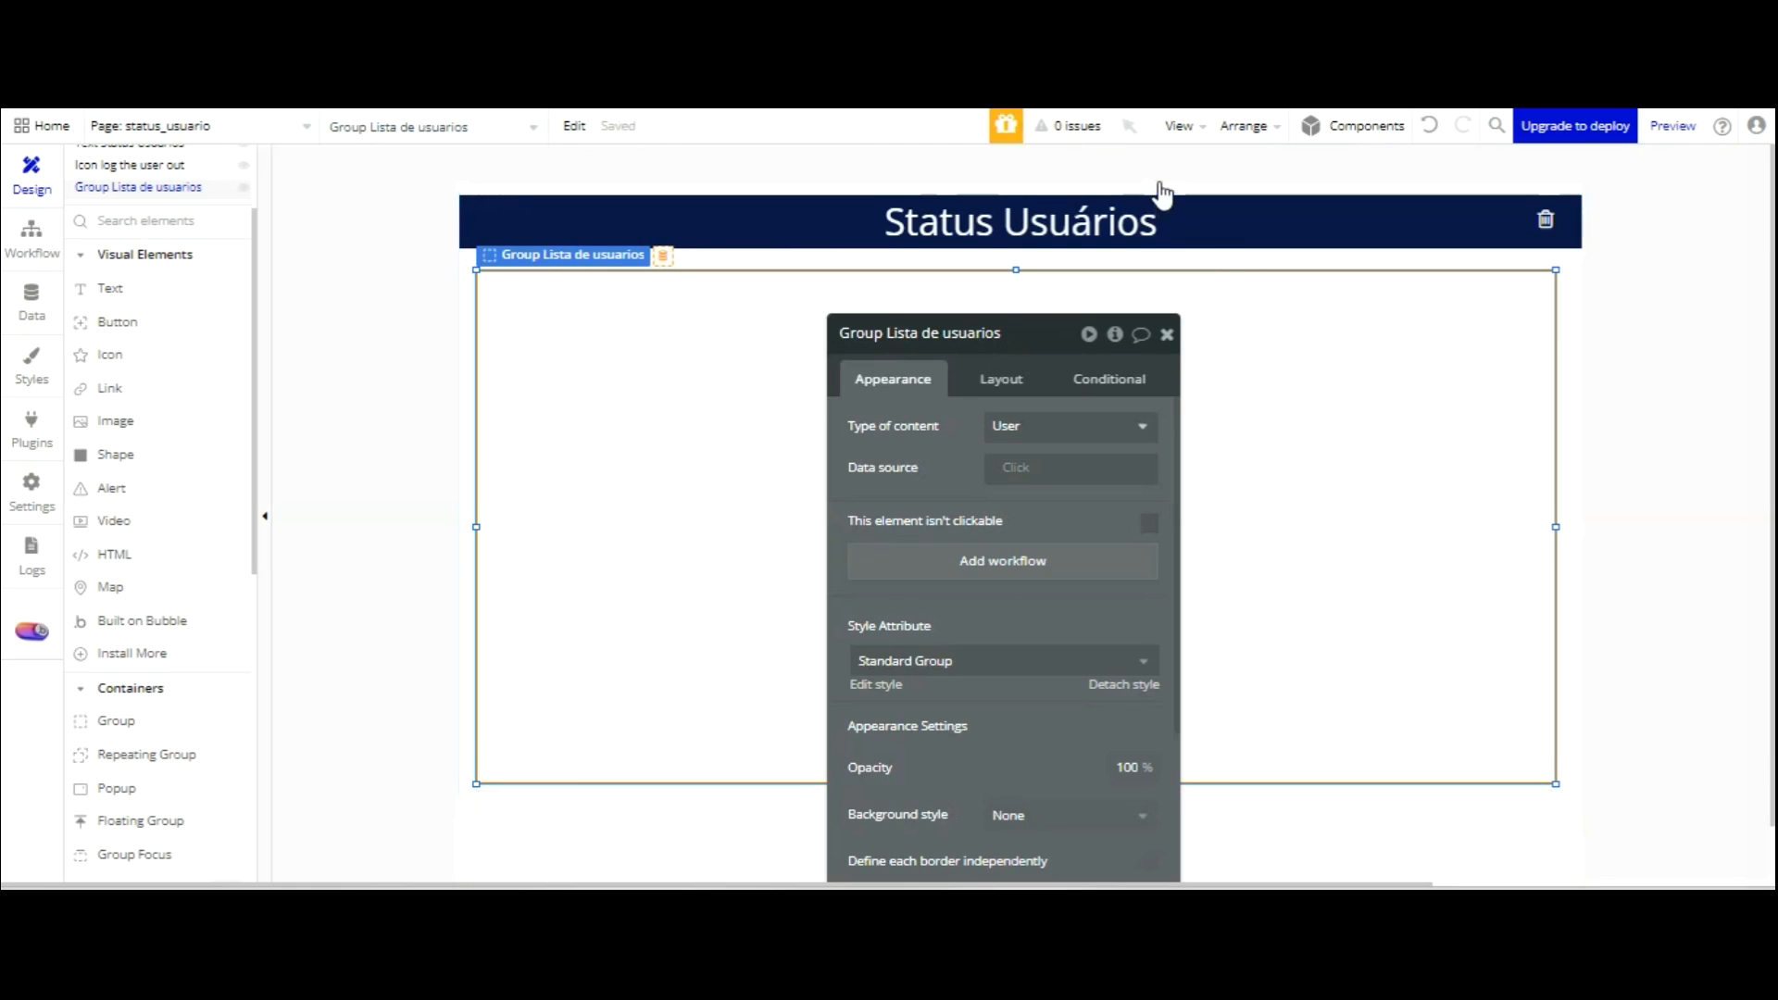
left_click(1167, 334)
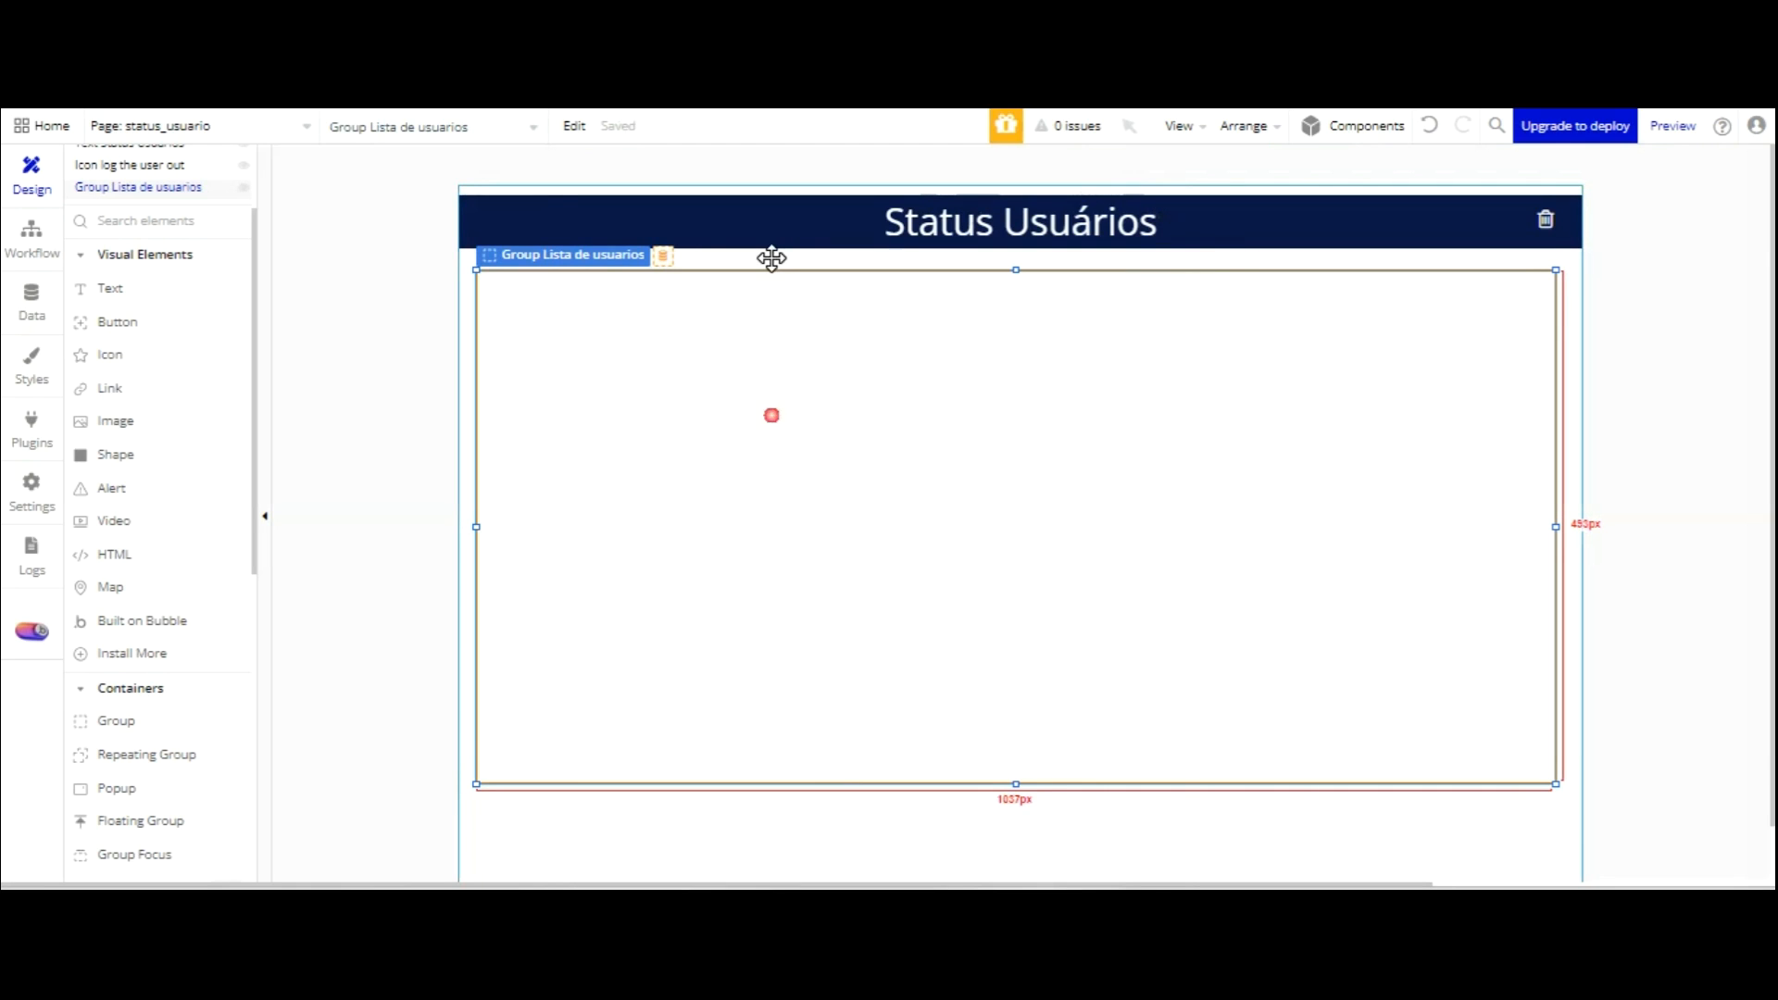
Detach the group from its shared style and give it corner roundness 5.
double_click(772, 415)
scroll(1126, 463, "down", 3)
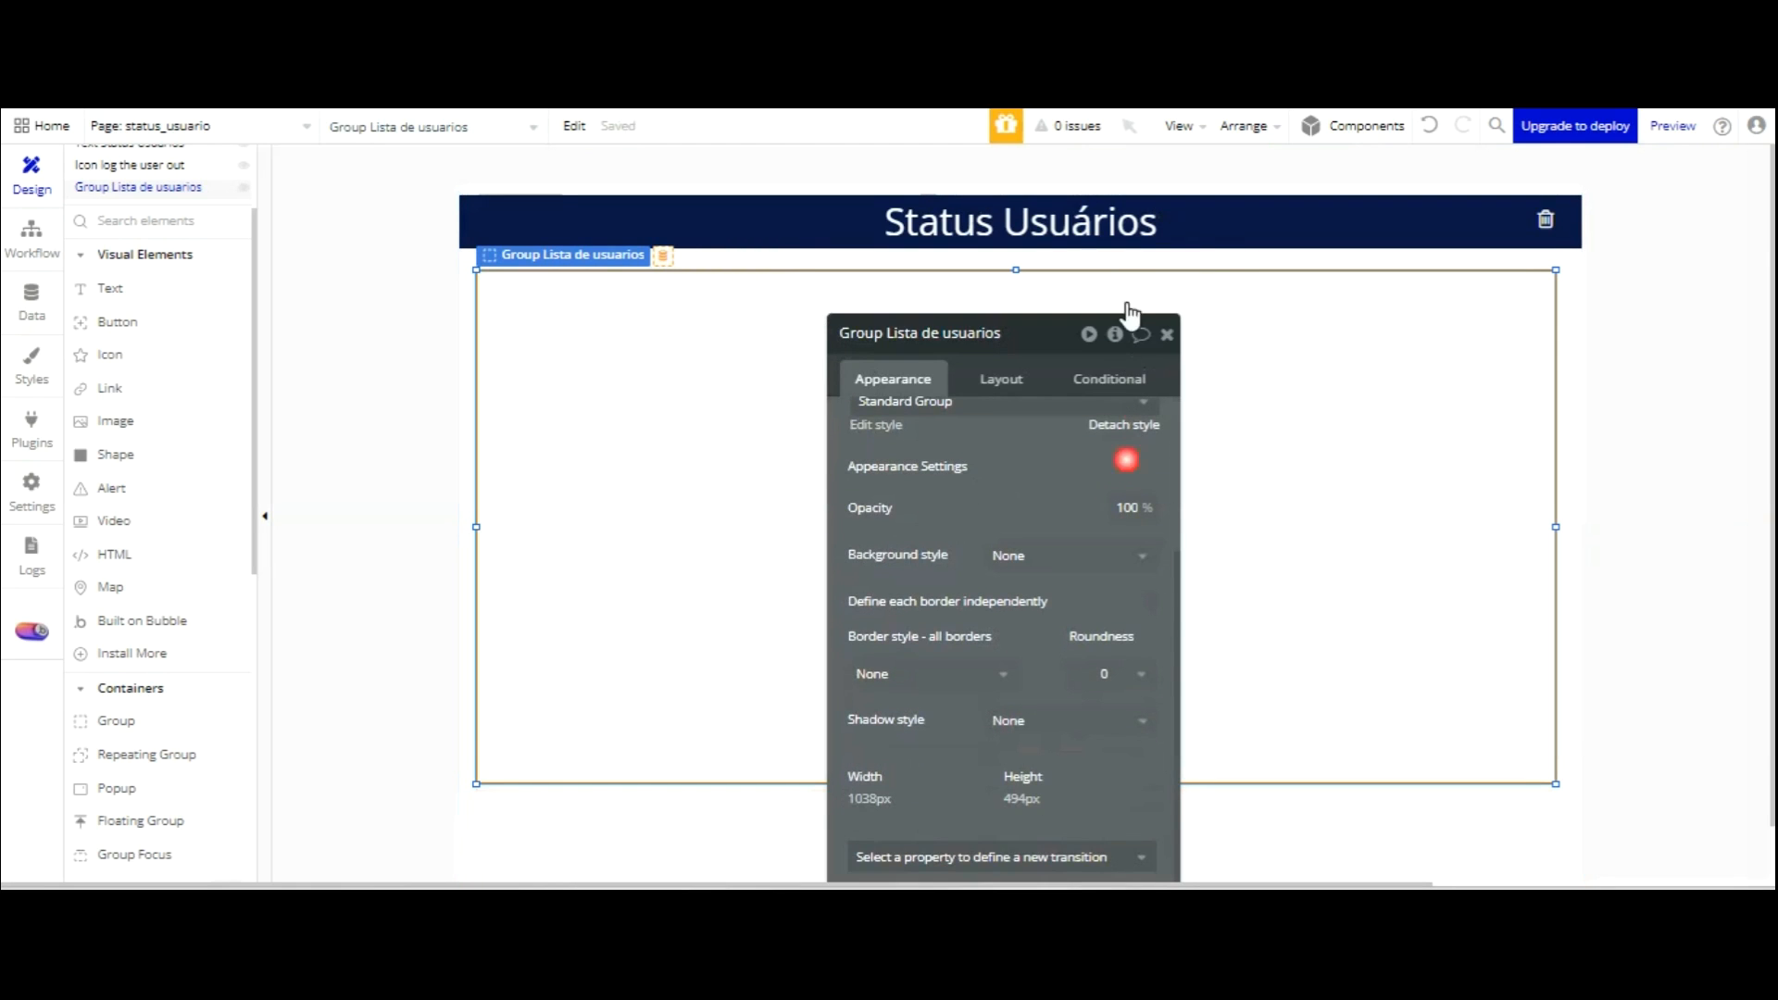
left_click(1124, 427)
left_click(1128, 668)
left_click(1110, 791)
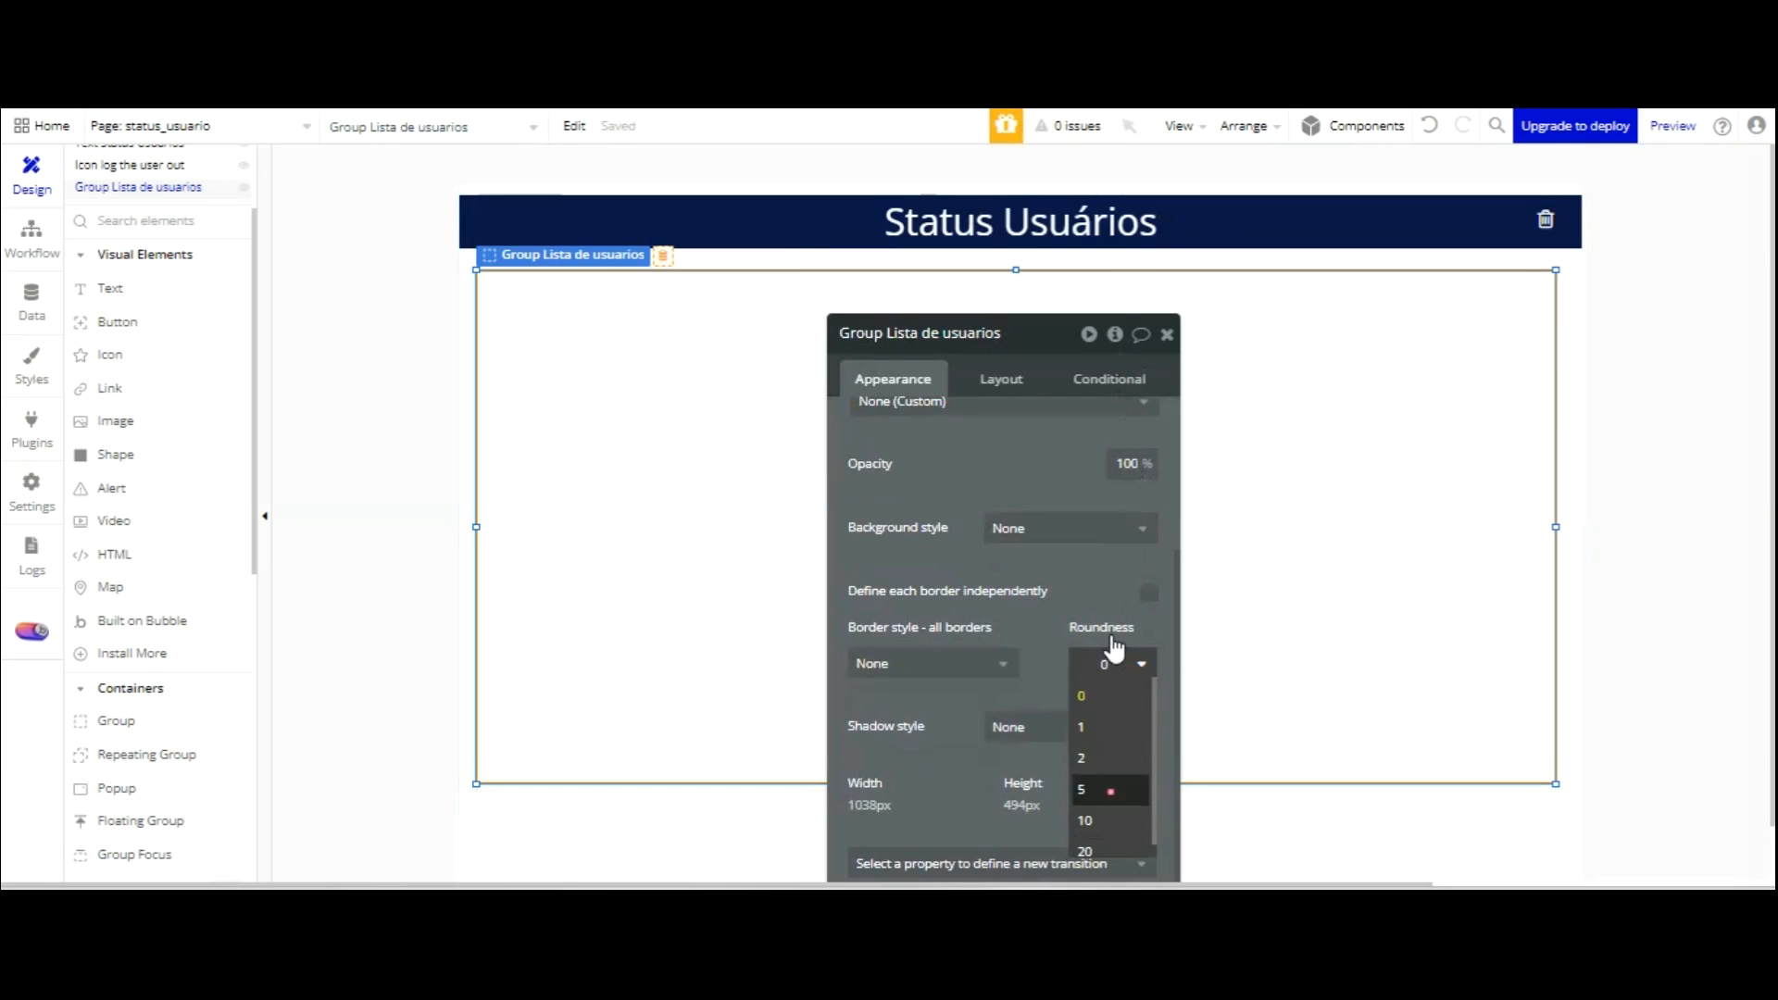
left_click(1033, 629)
Give the group a flat navy Text (#091747) background.
left_click(1042, 524)
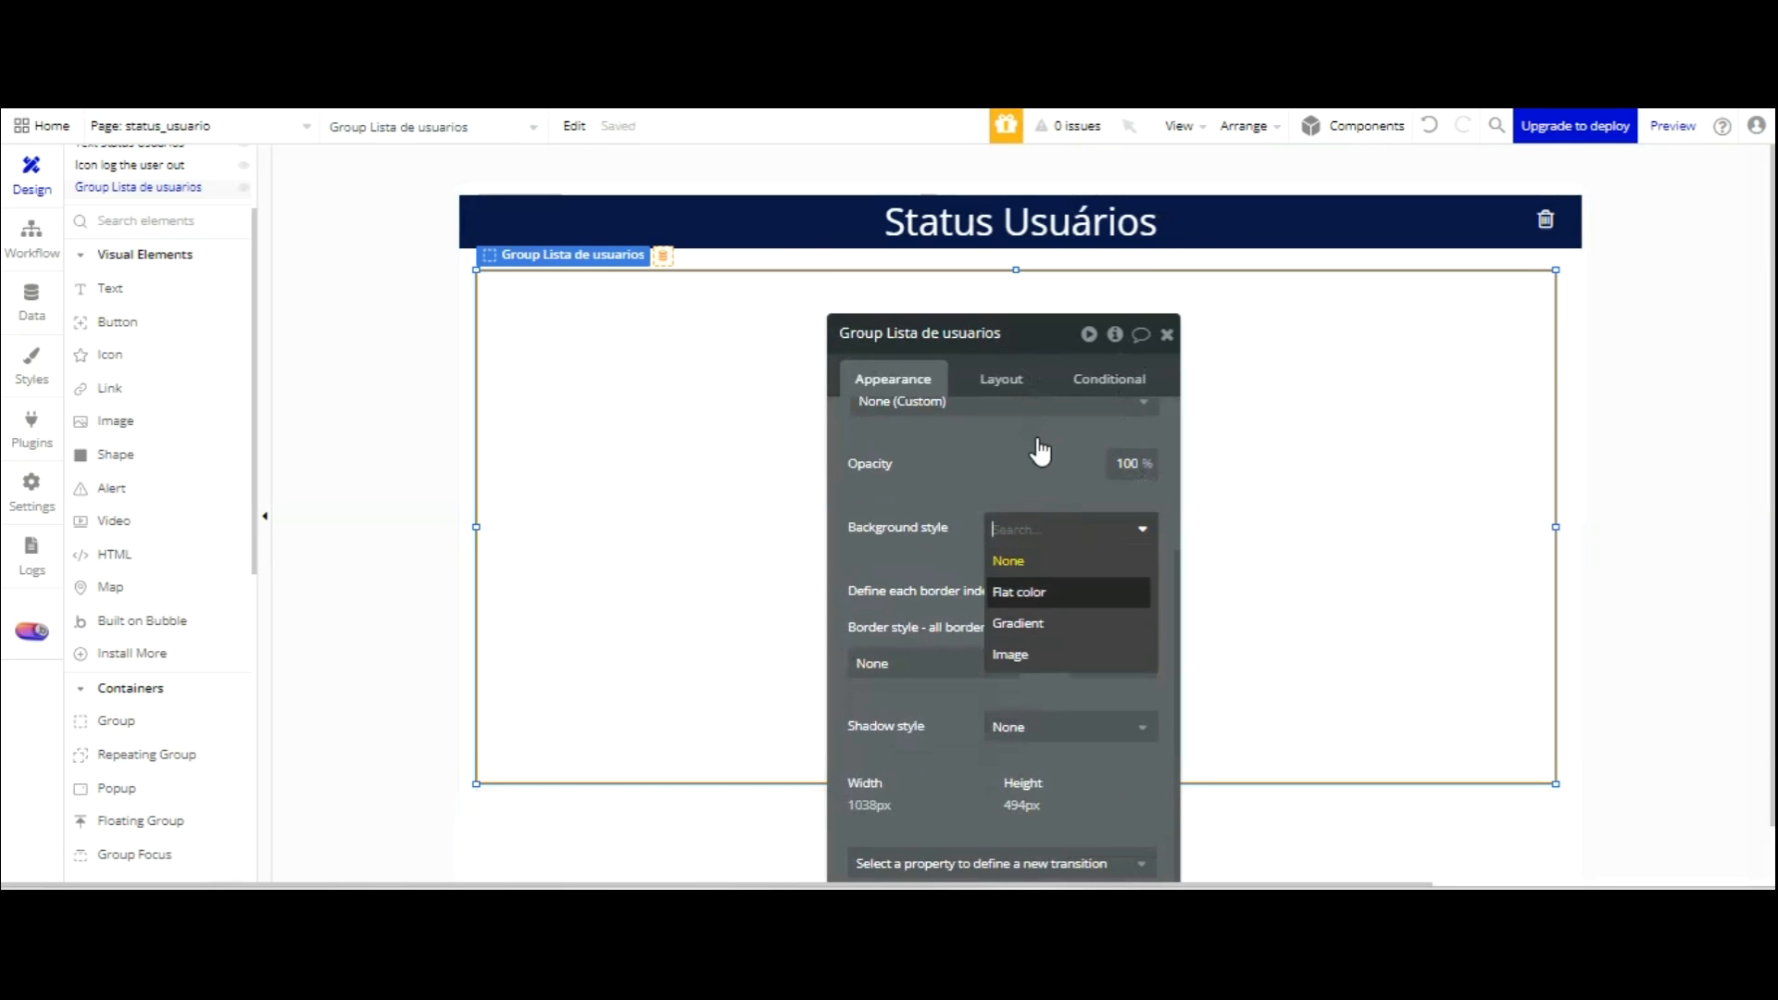
left_click(1045, 592)
scroll(1046, 457, "down", 1)
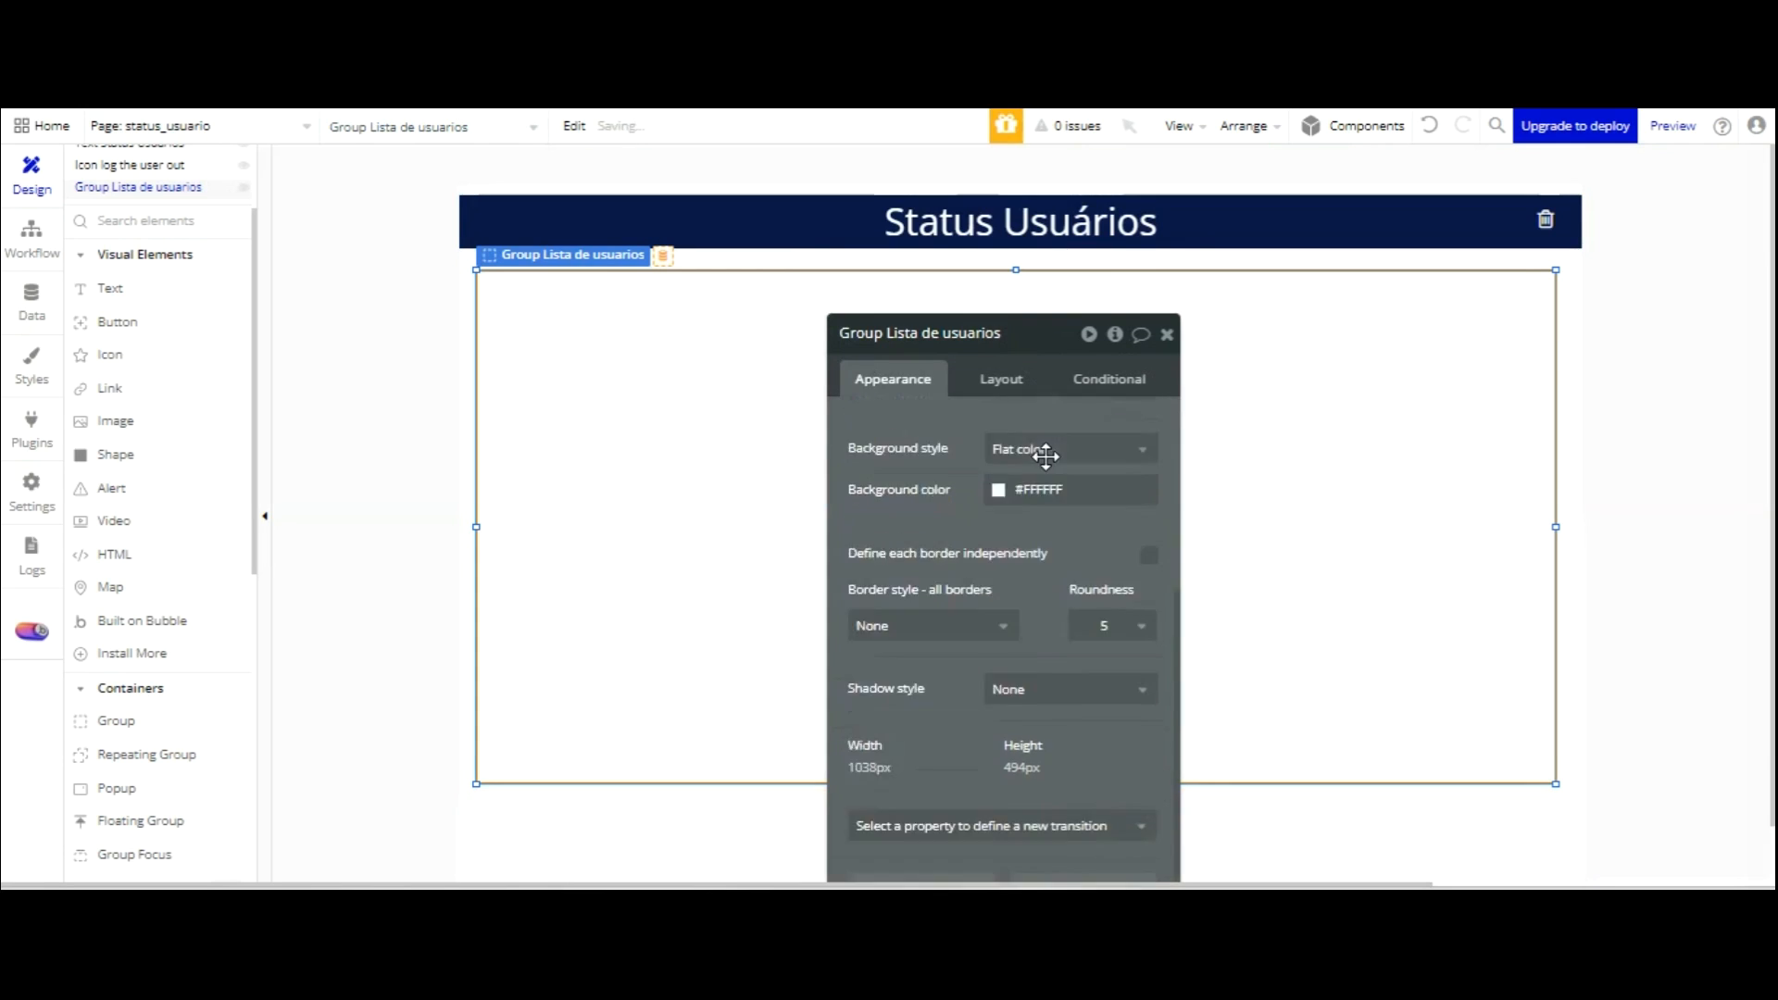
scroll(1045, 456, "down", 2)
scroll(1016, 350, "up", 3)
left_click(1062, 536)
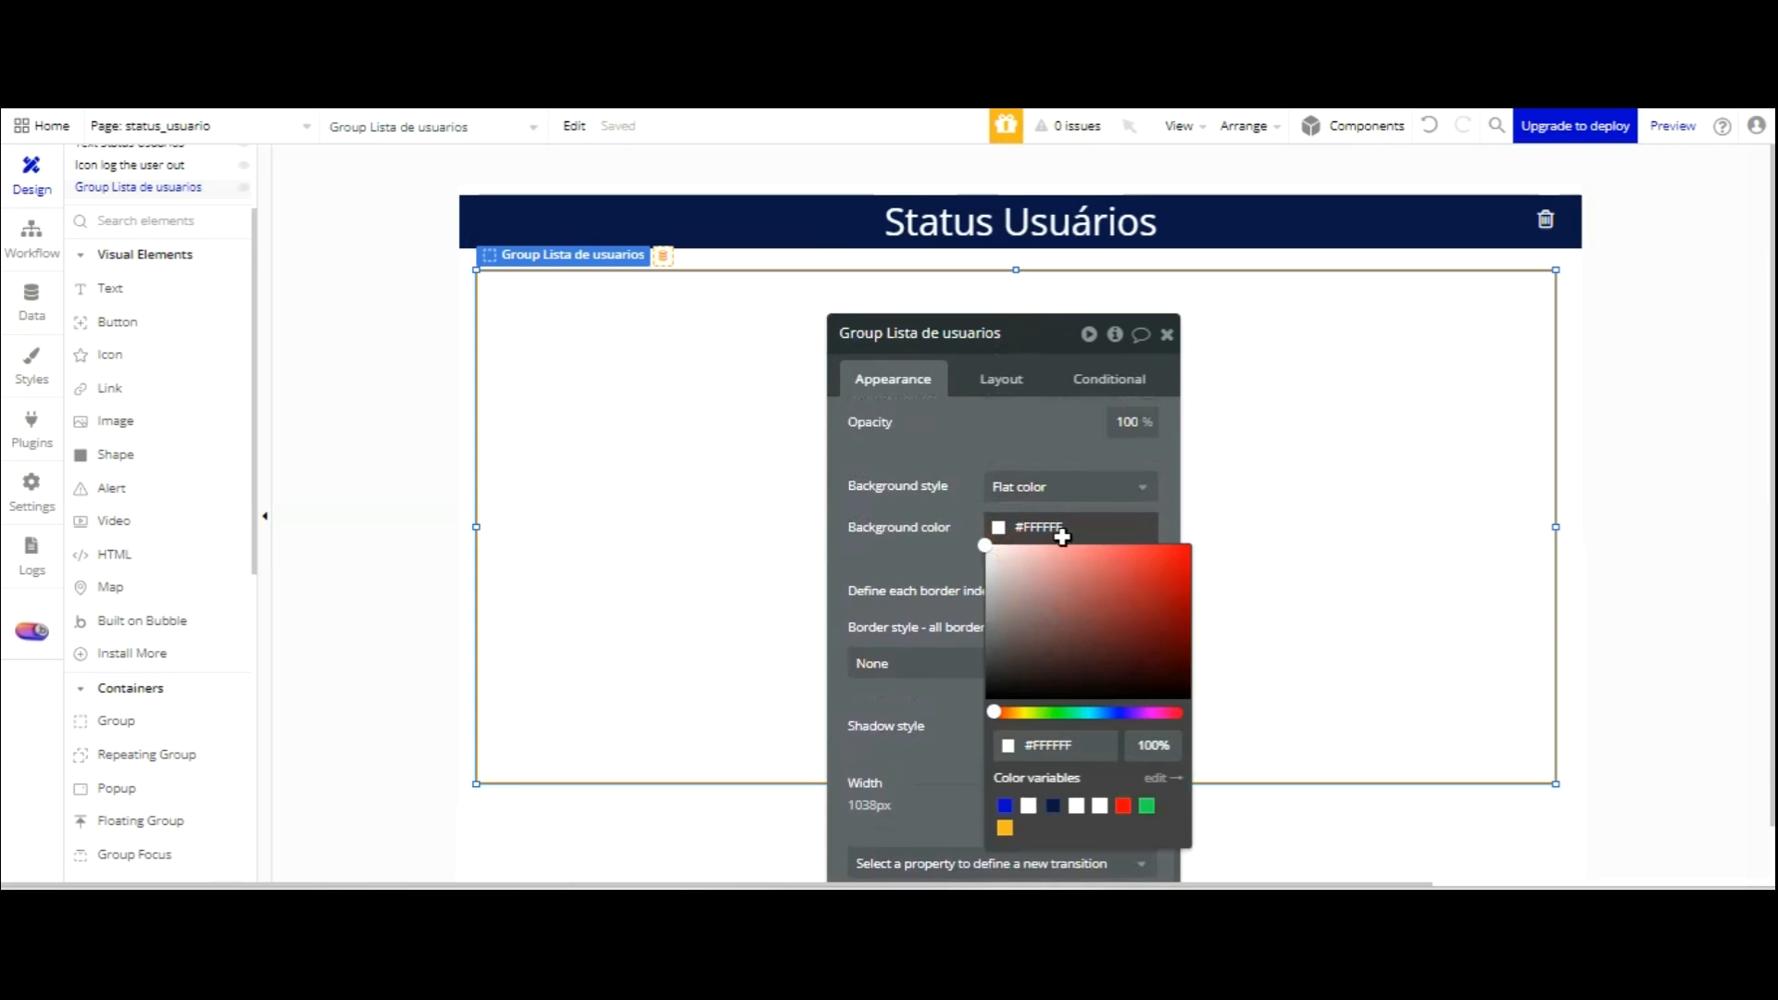
left_click(1053, 806)
left_click(955, 363)
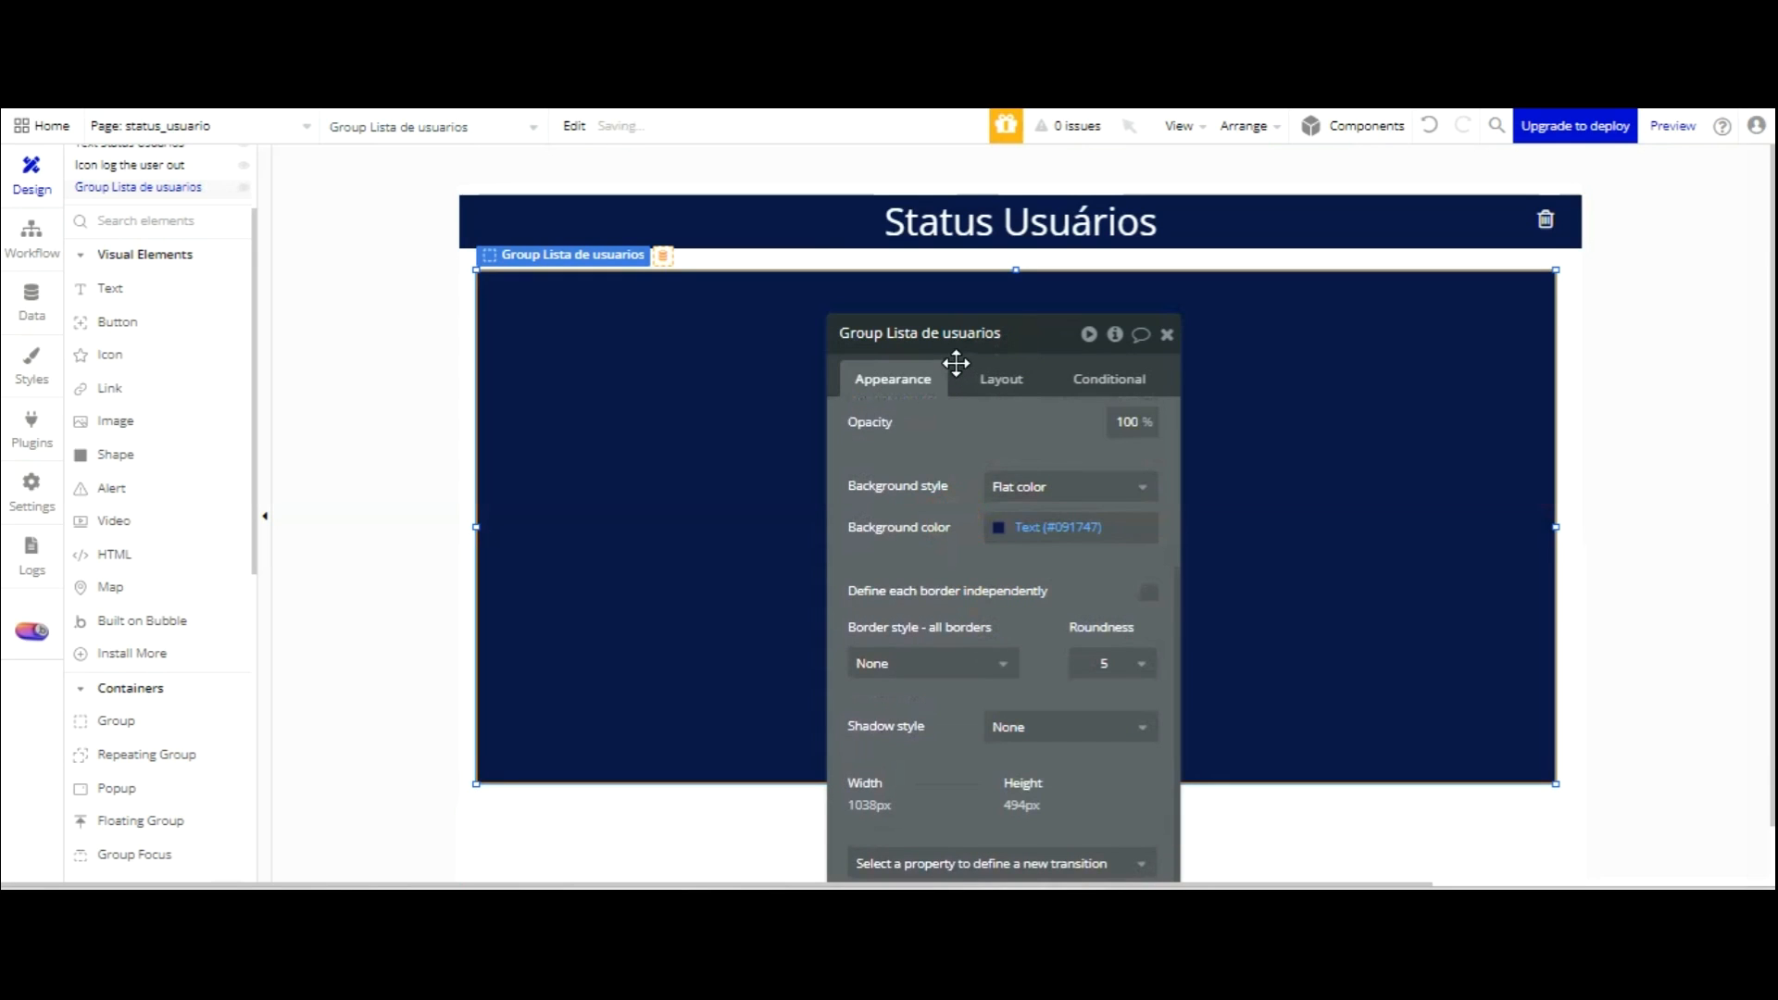
Set the group width to 1080, align it to the page, and stretch its height to 509 px.
left_click(1001, 379)
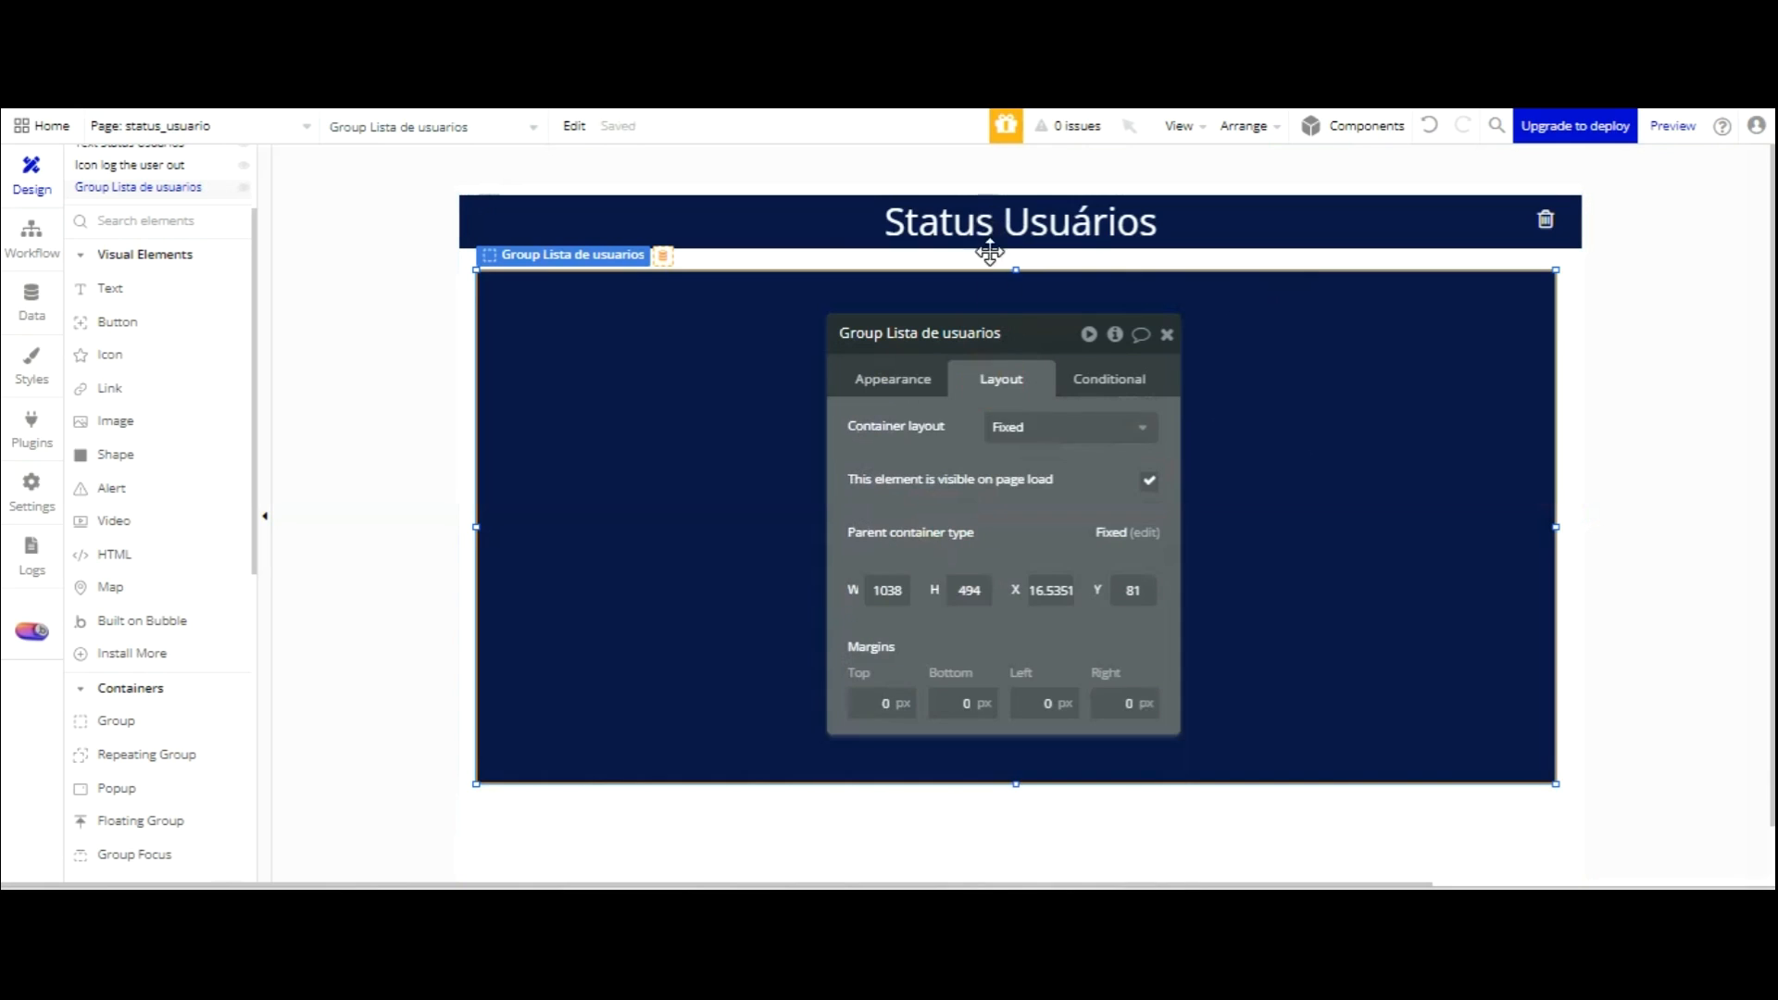
type("1")
left_click(844, 433)
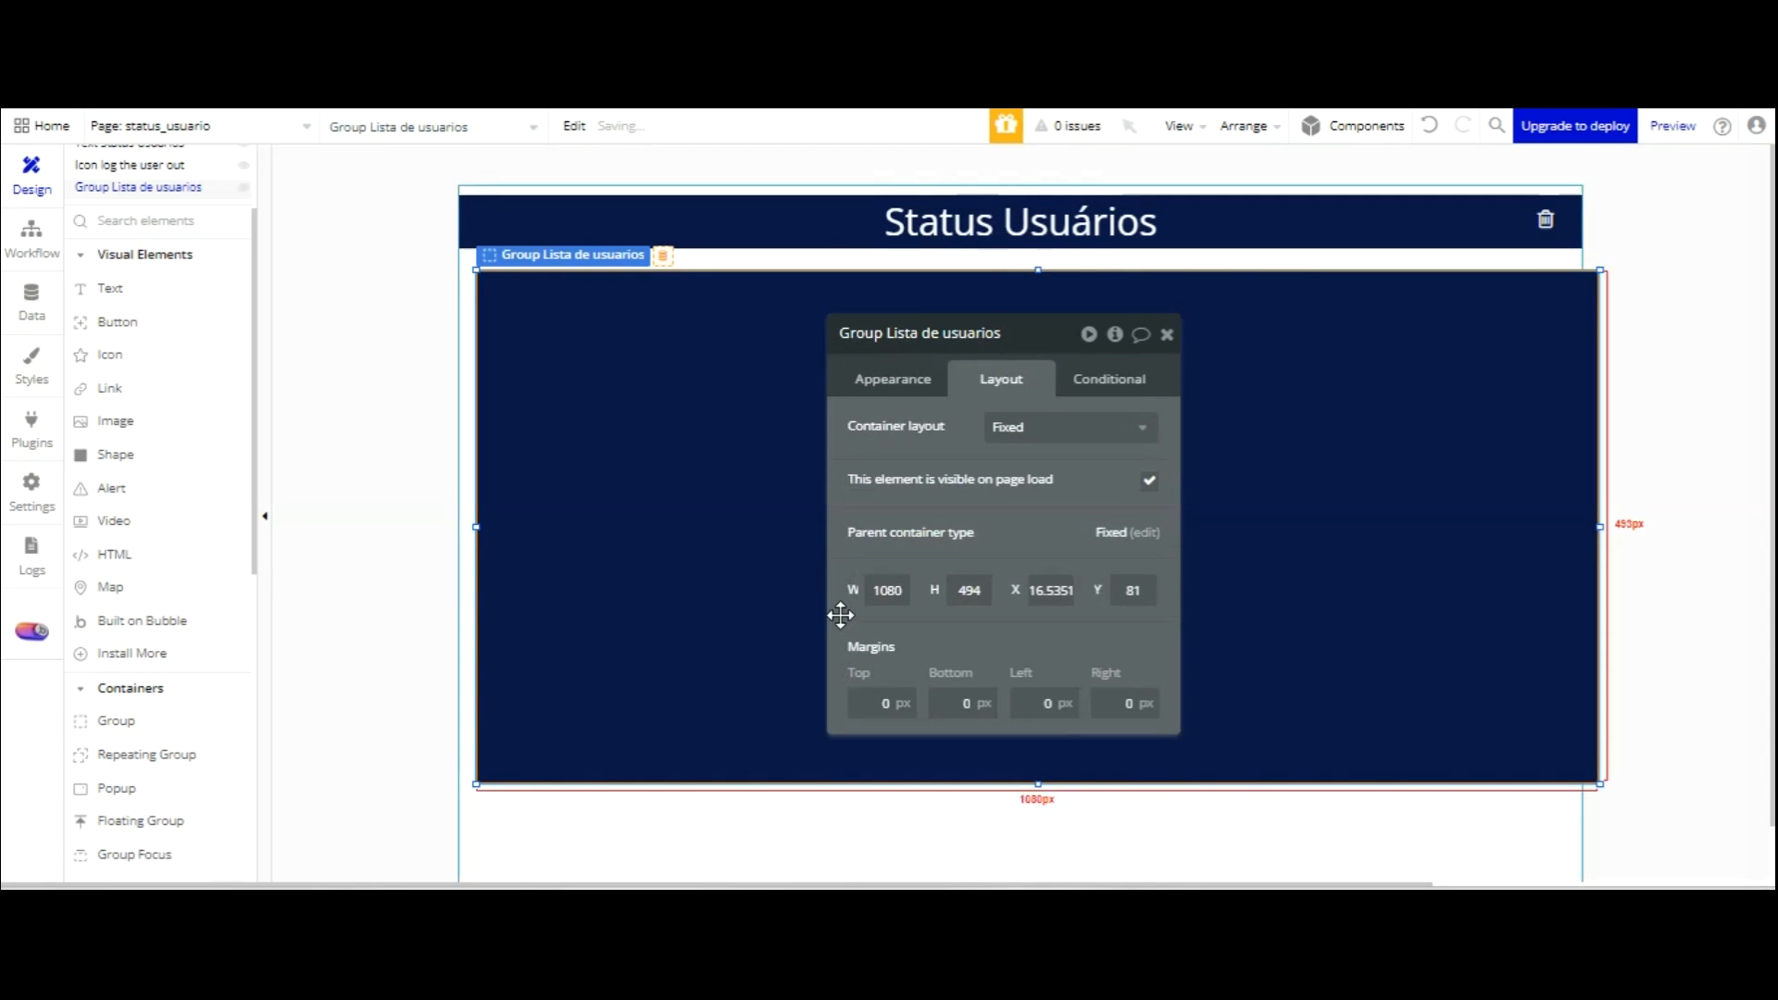
left_click(835, 819)
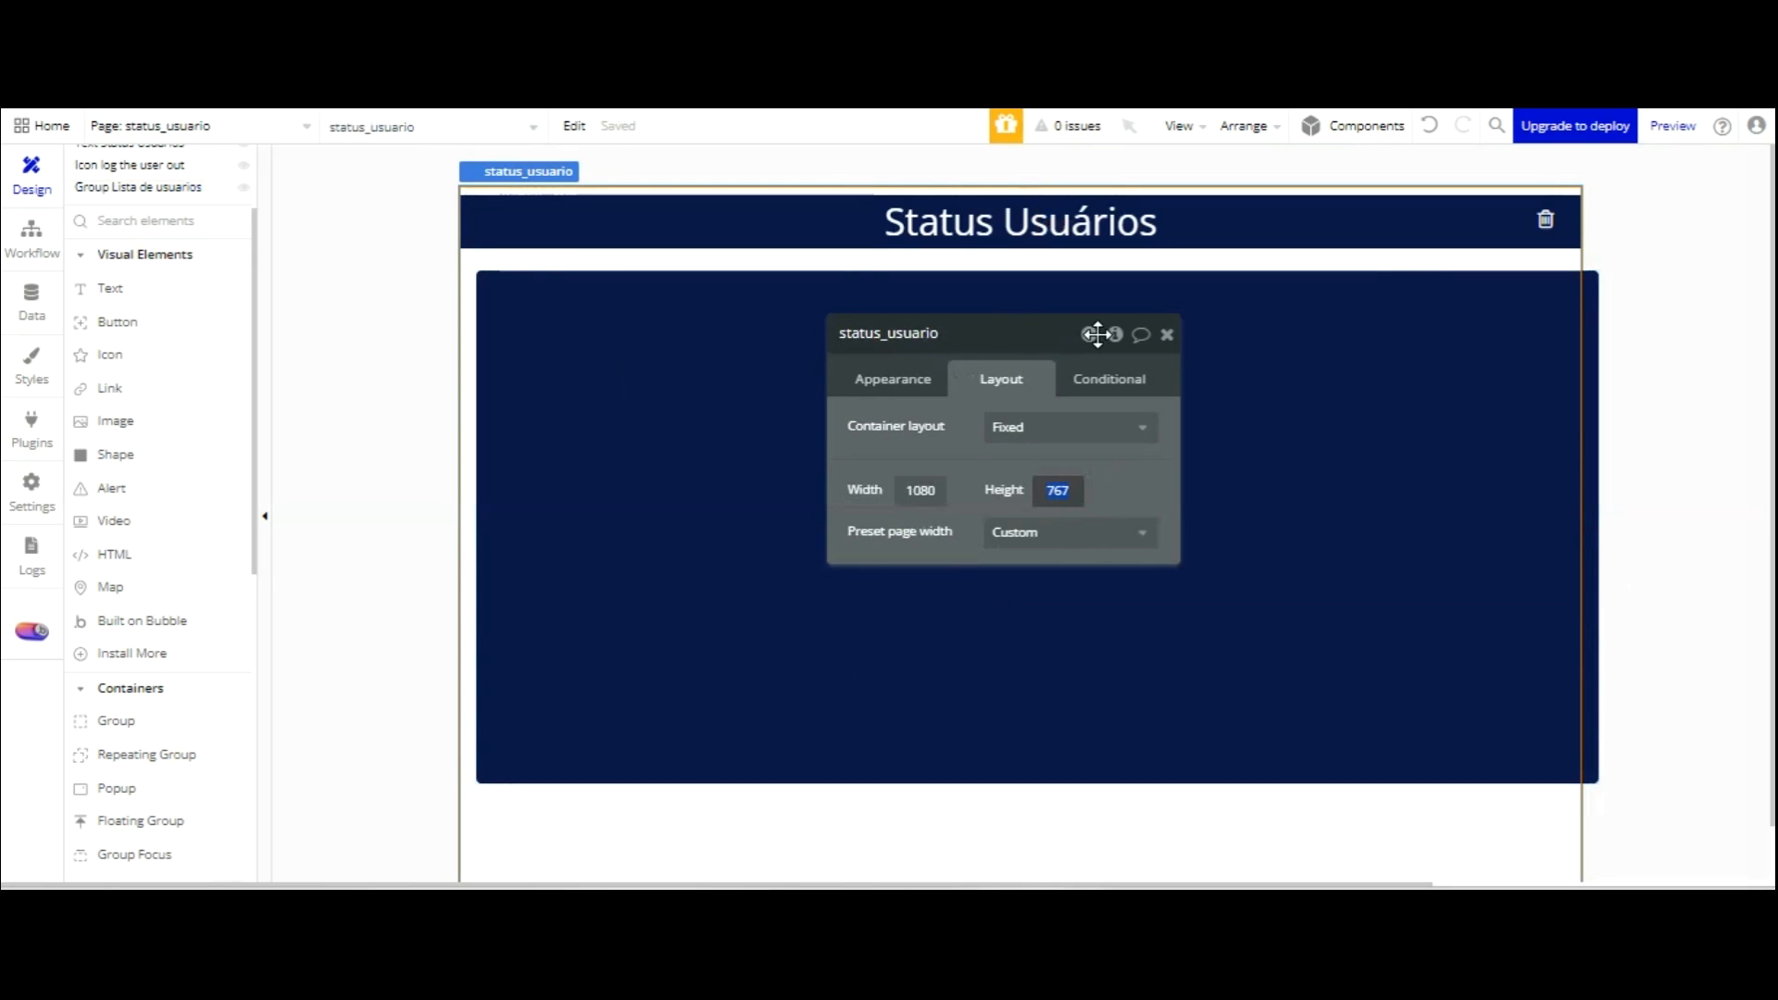
left_click(1408, 400)
key("ctrl+e")
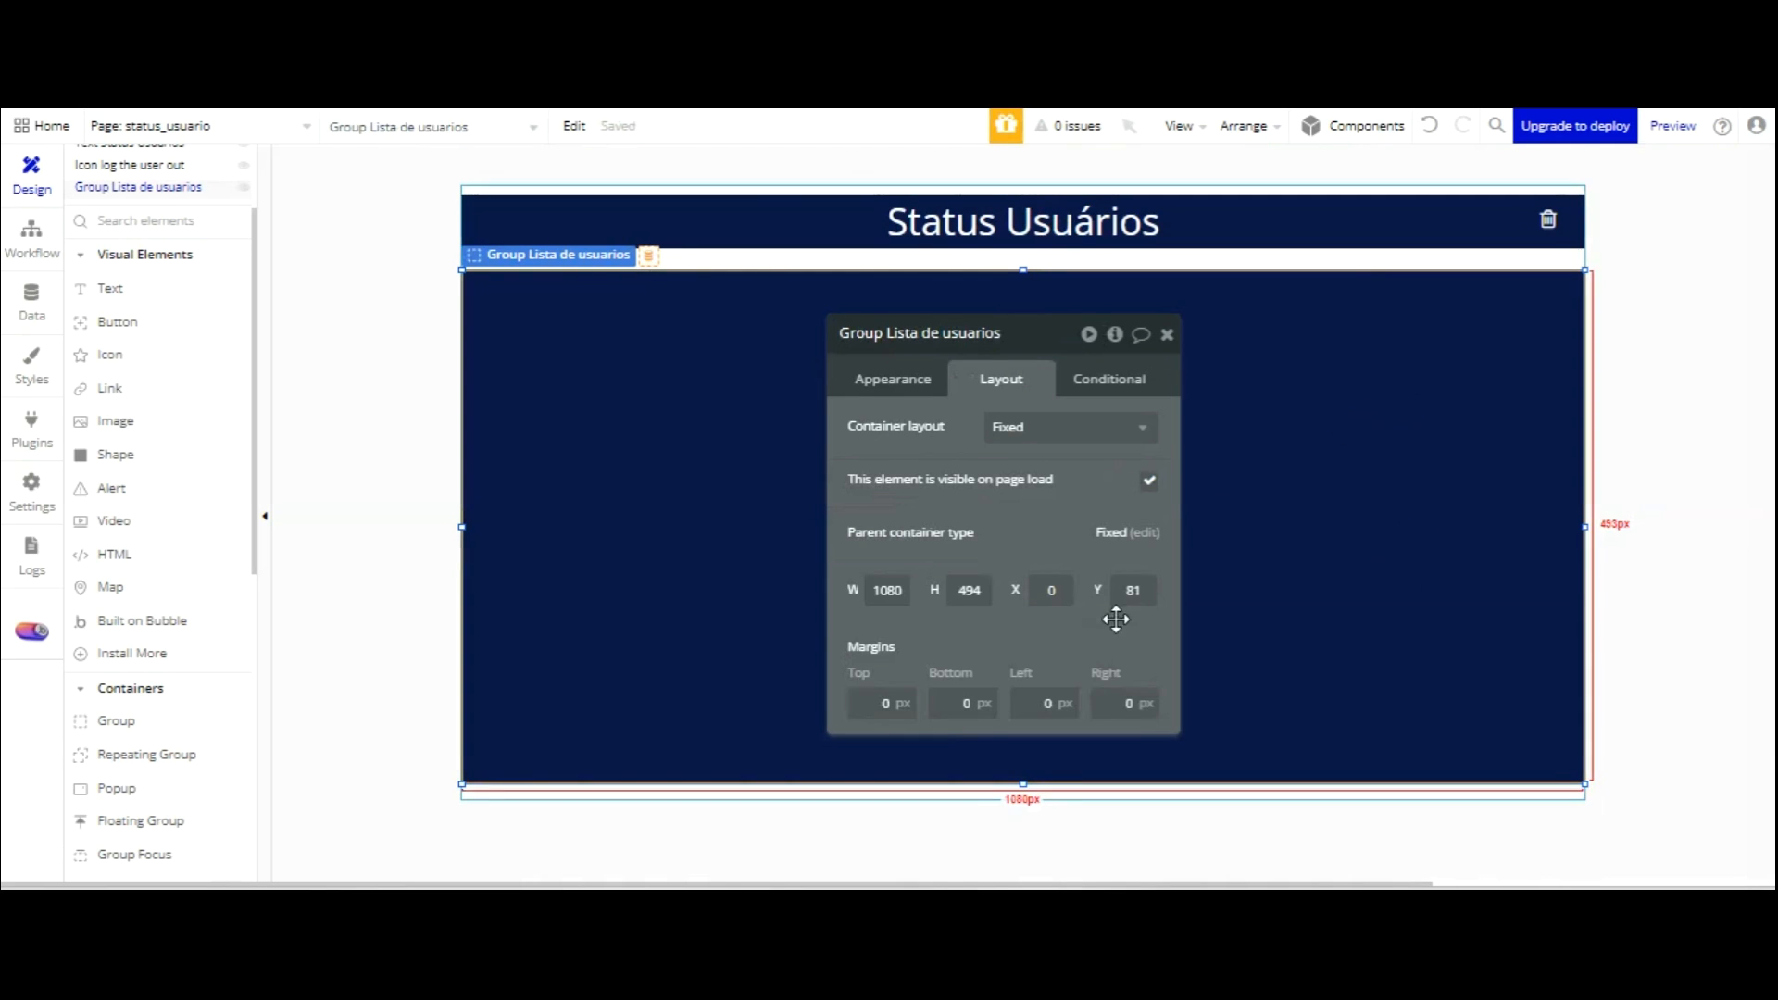
left_click_drag(1023, 784, 1024, 800)
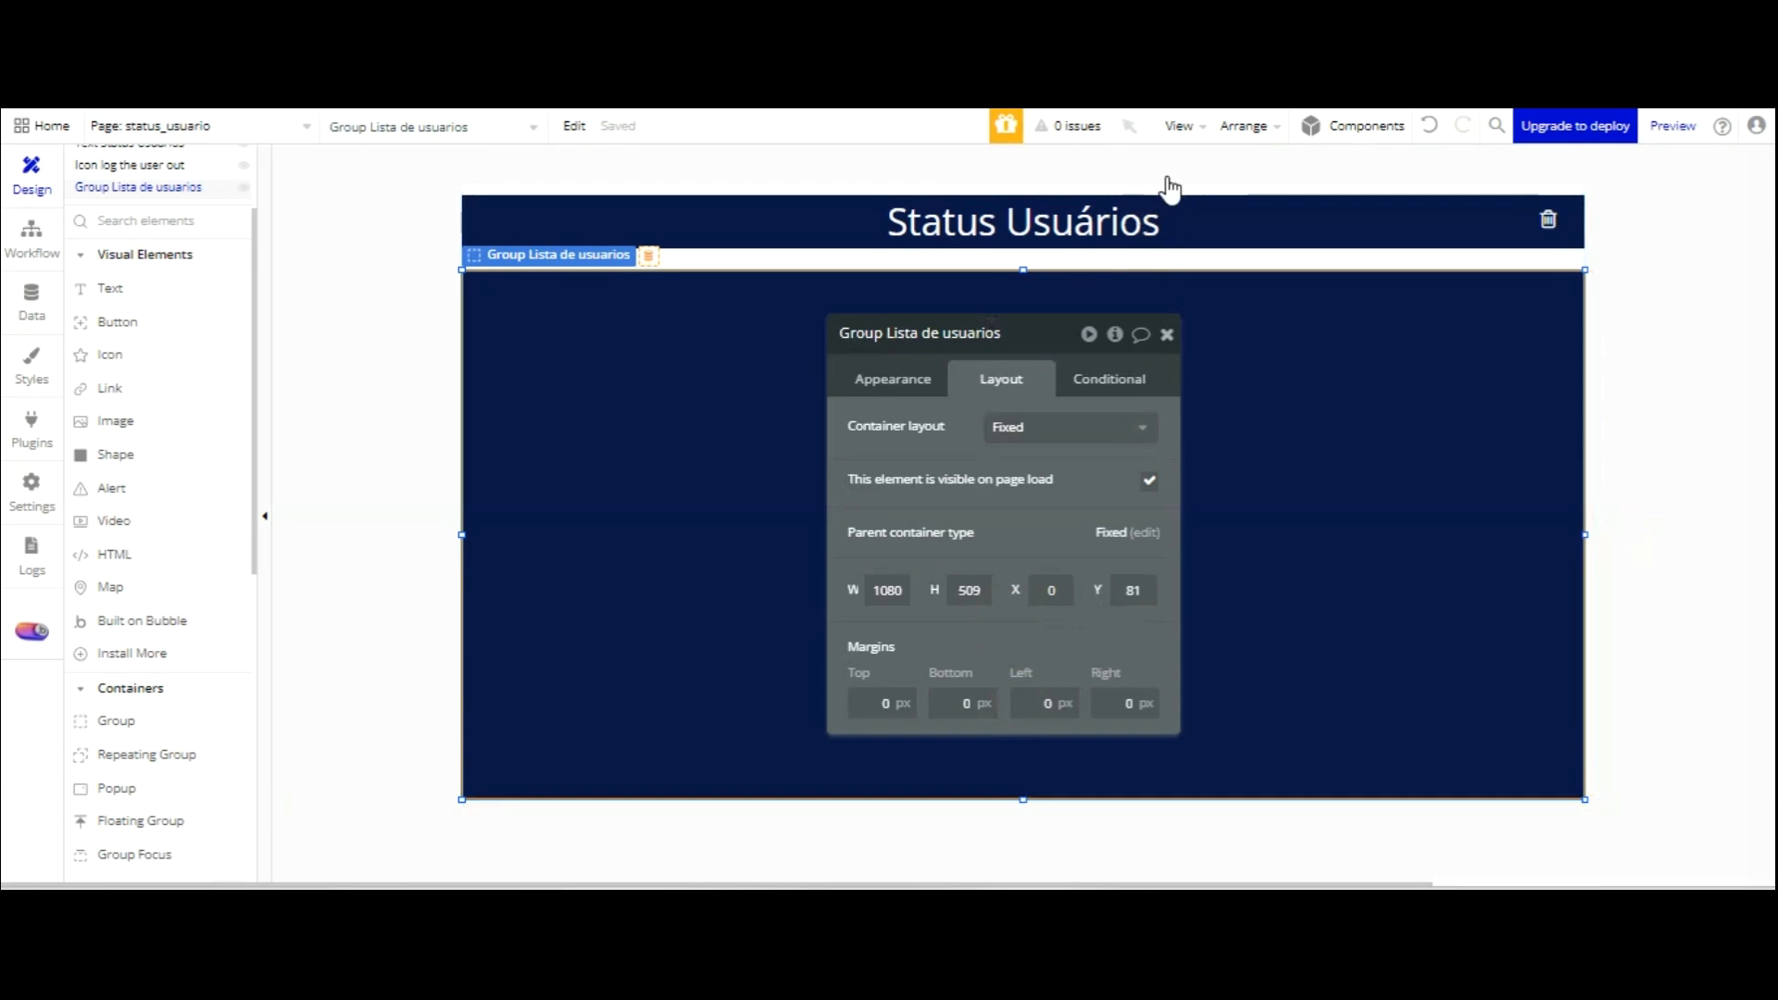
left_click(1167, 334)
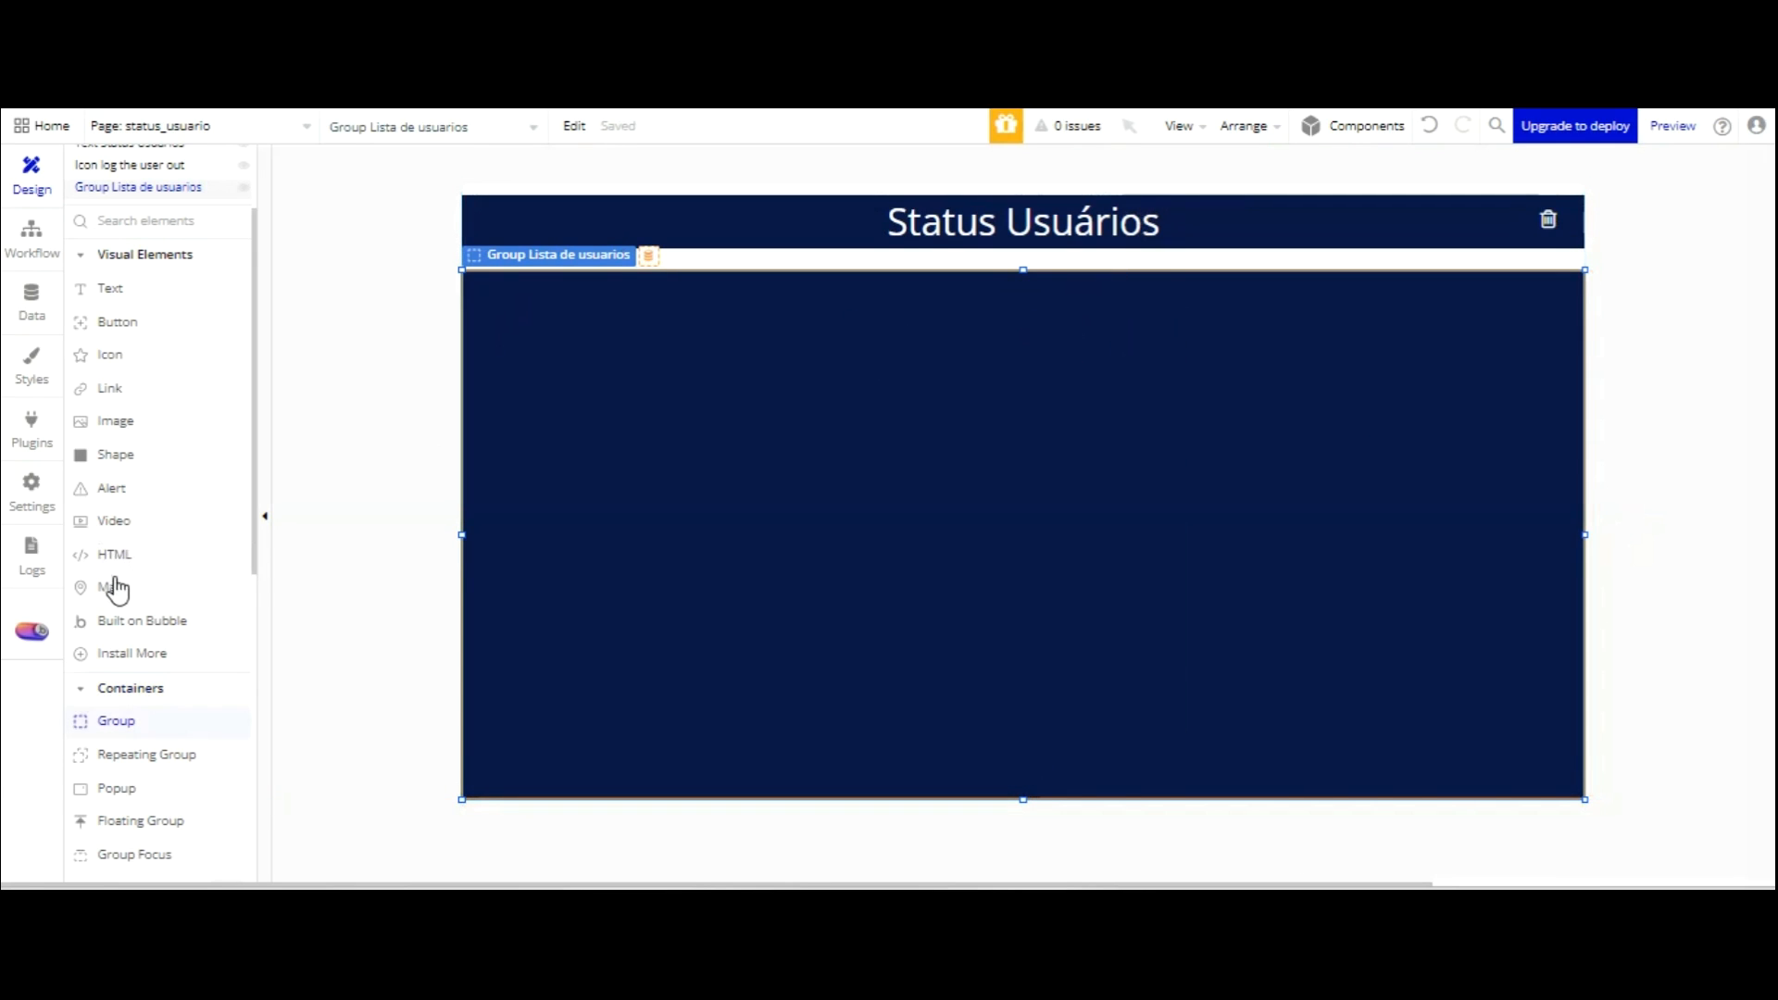
left_click(147, 754)
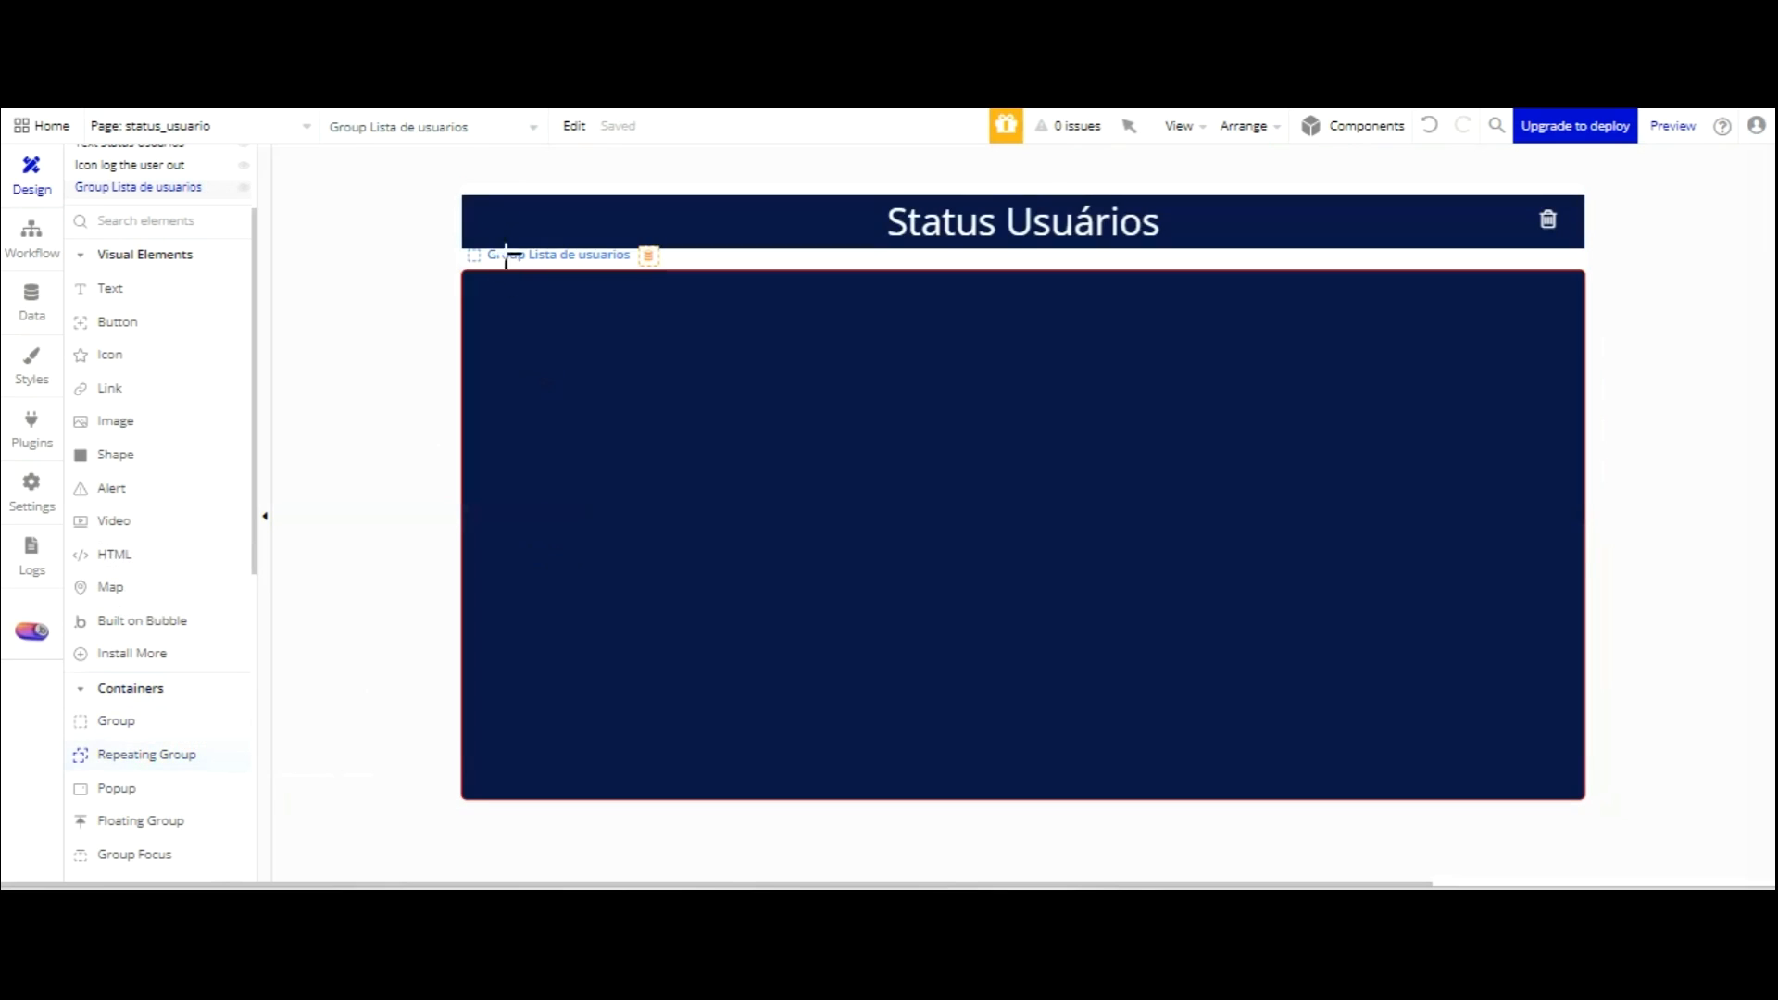
Draw a repeating group filling the navy group and name it 'RepeatingGroup Status user'.
left_click_drag(492, 337, 1531, 755)
left_click_drag(1525, 595, 1543, 610)
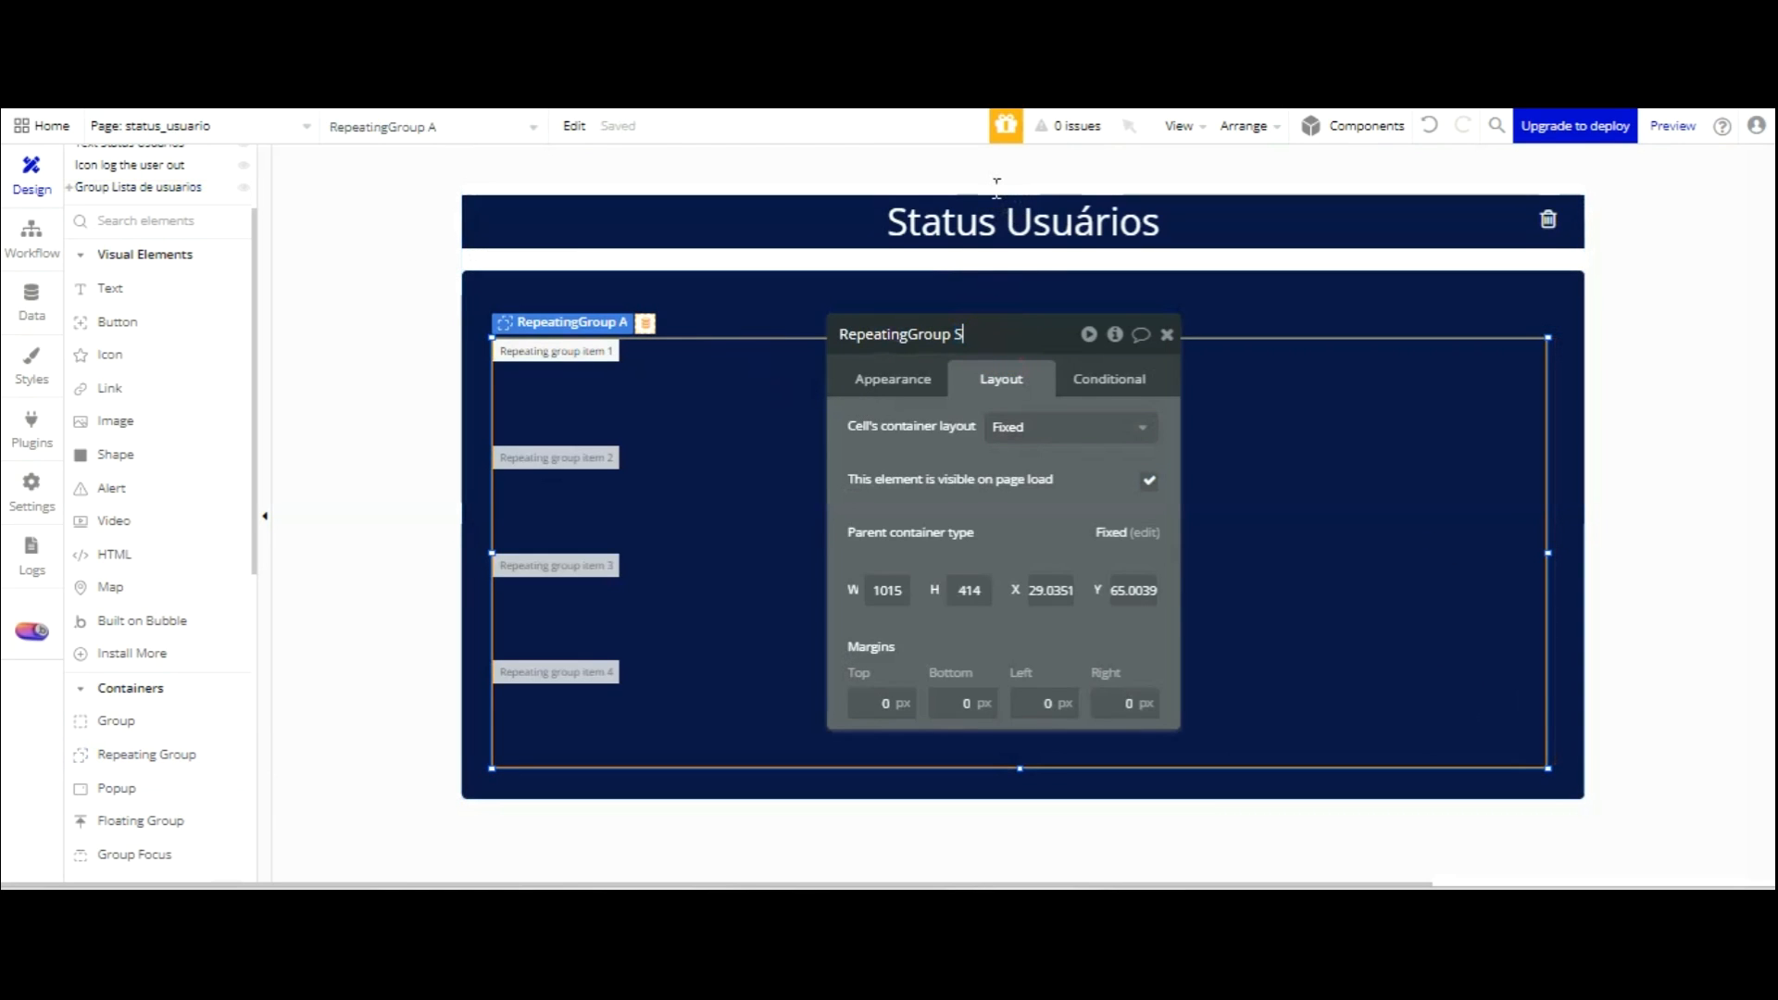
type("ser")
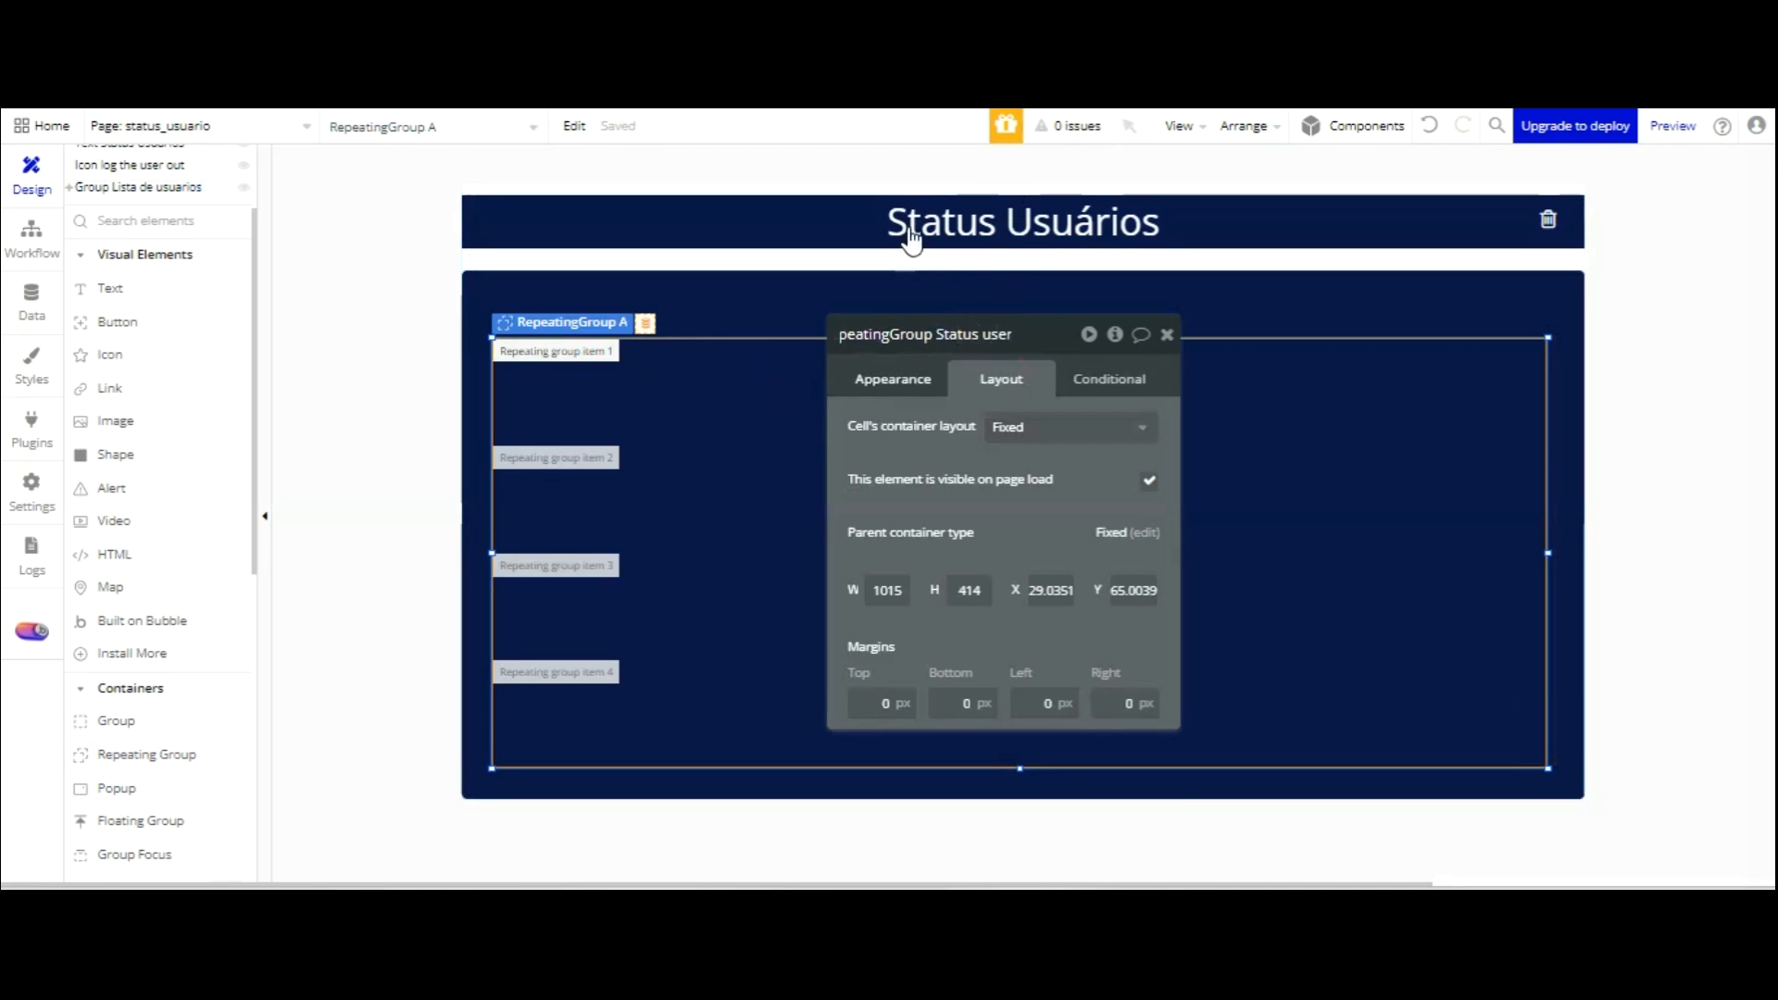
key("Return")
Set the repeating group to type User, sourced from Do a search for Users, with flexible rows.
left_click(1065, 426)
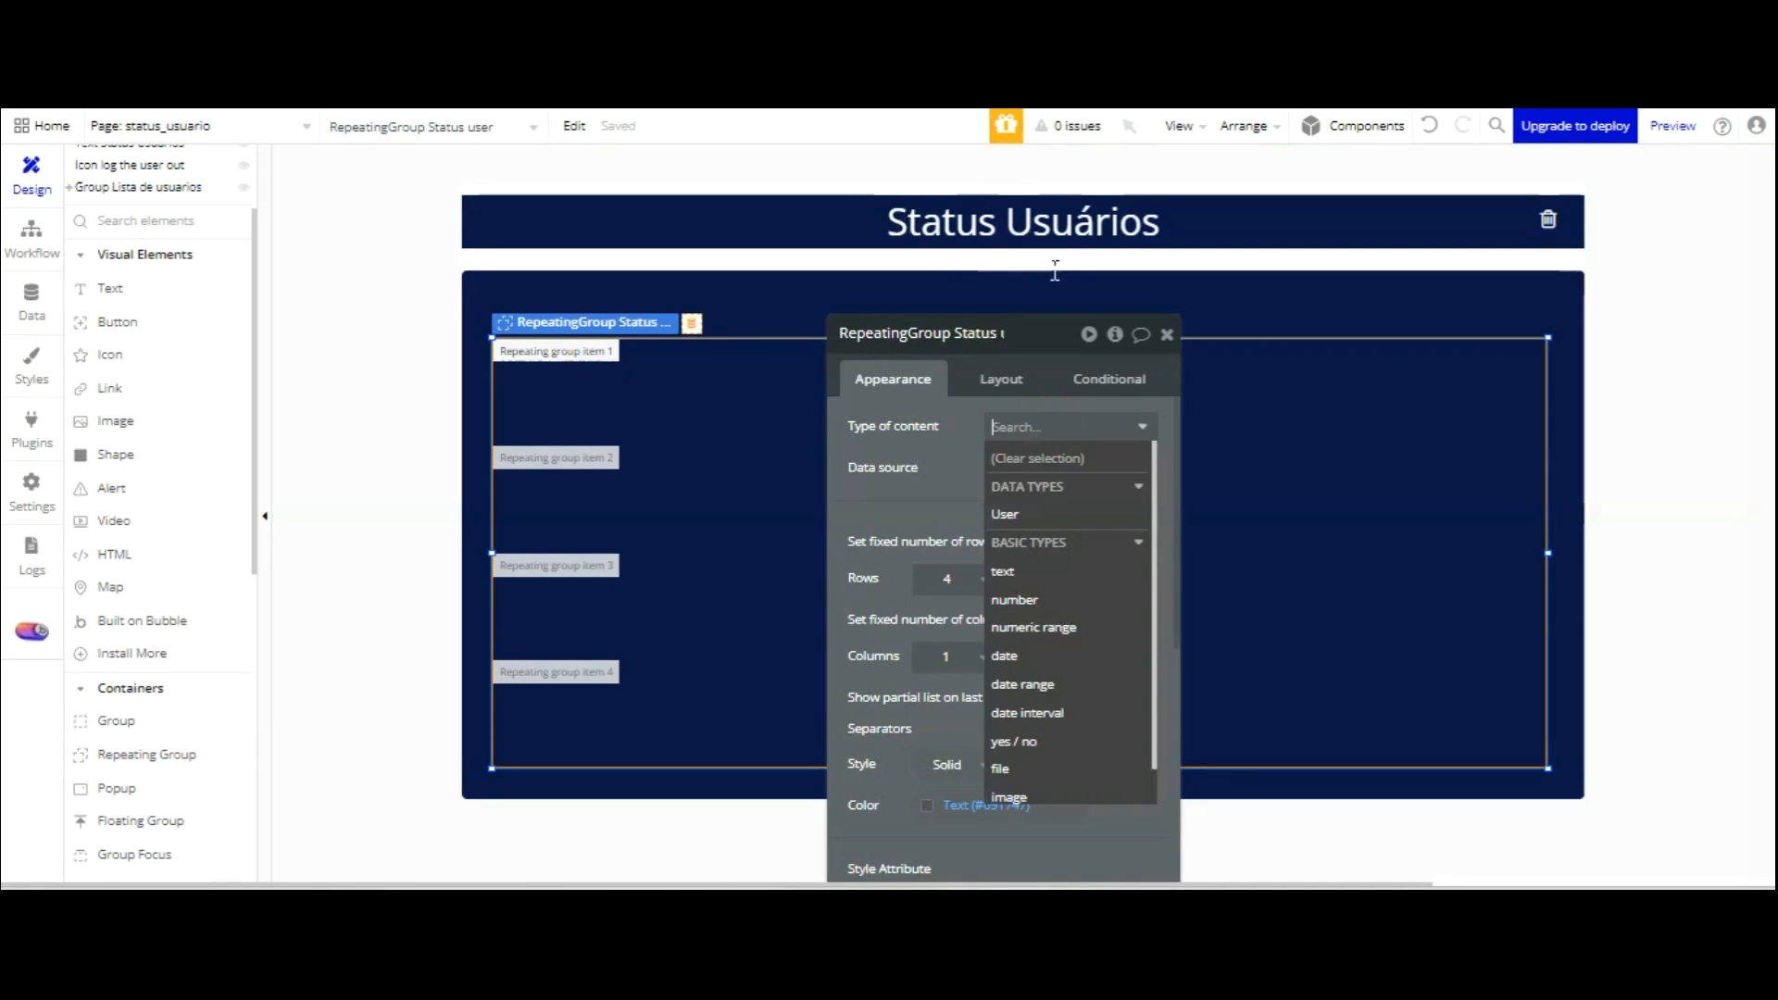
left_click(1016, 503)
left_click(1064, 466)
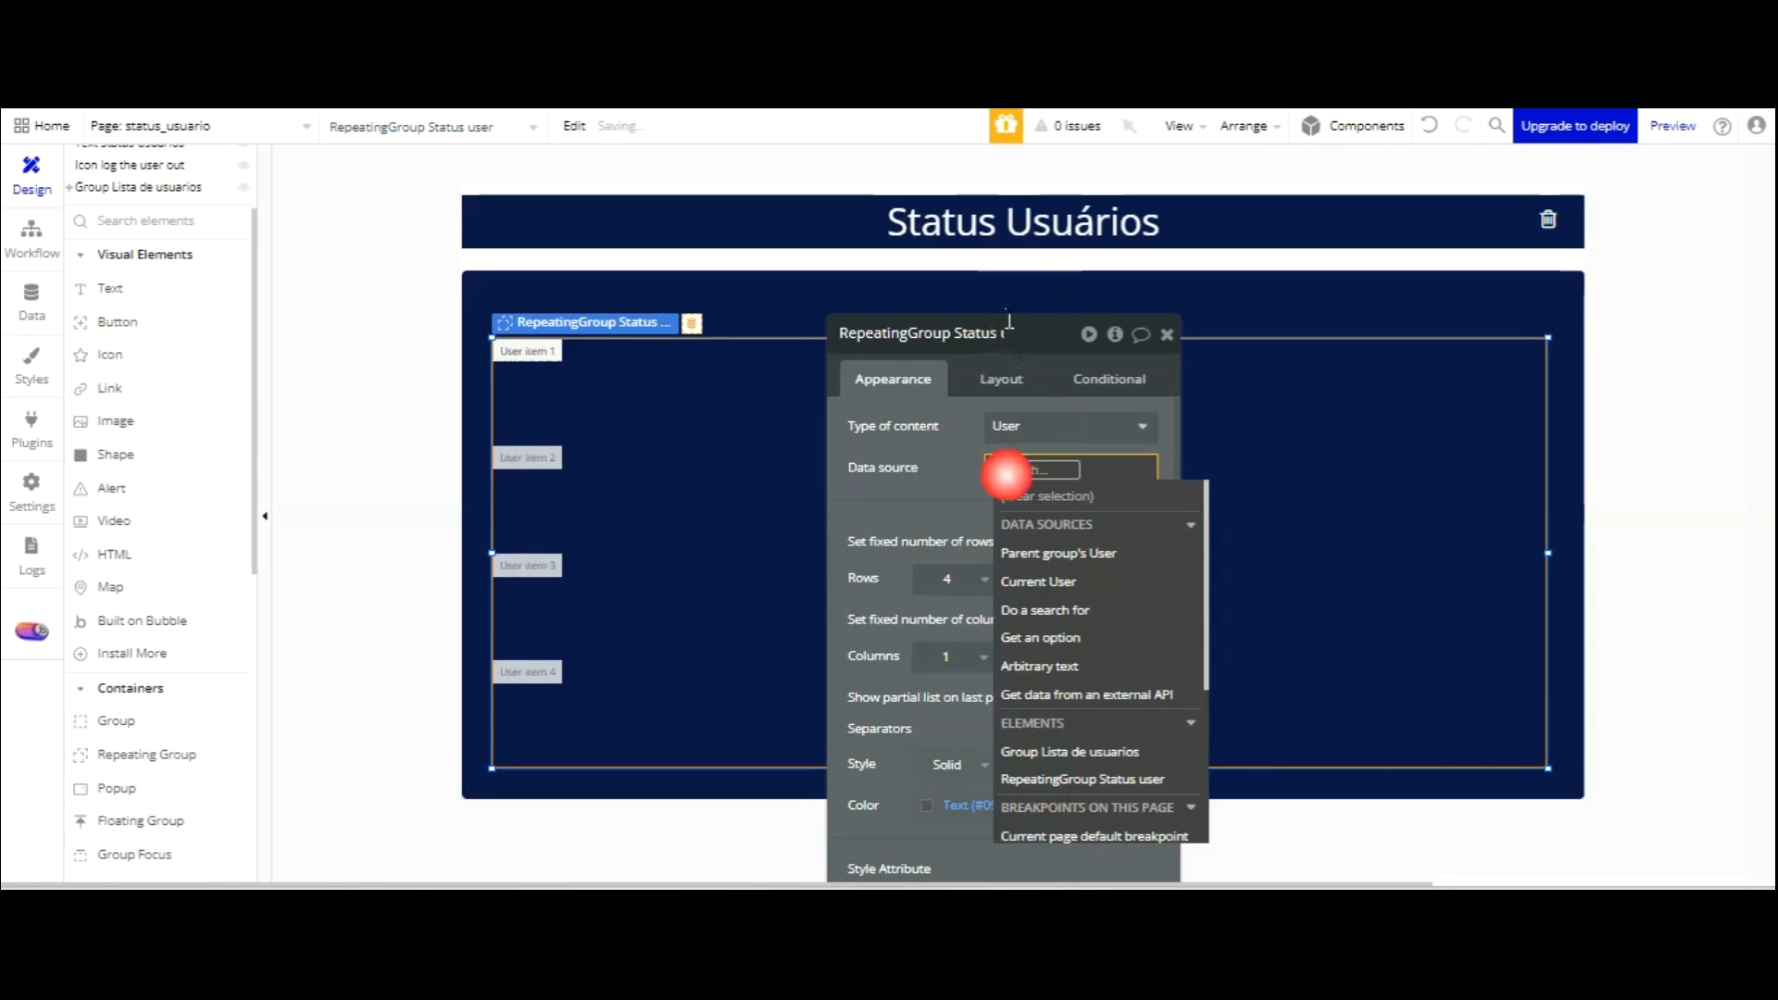
left_click(1108, 608)
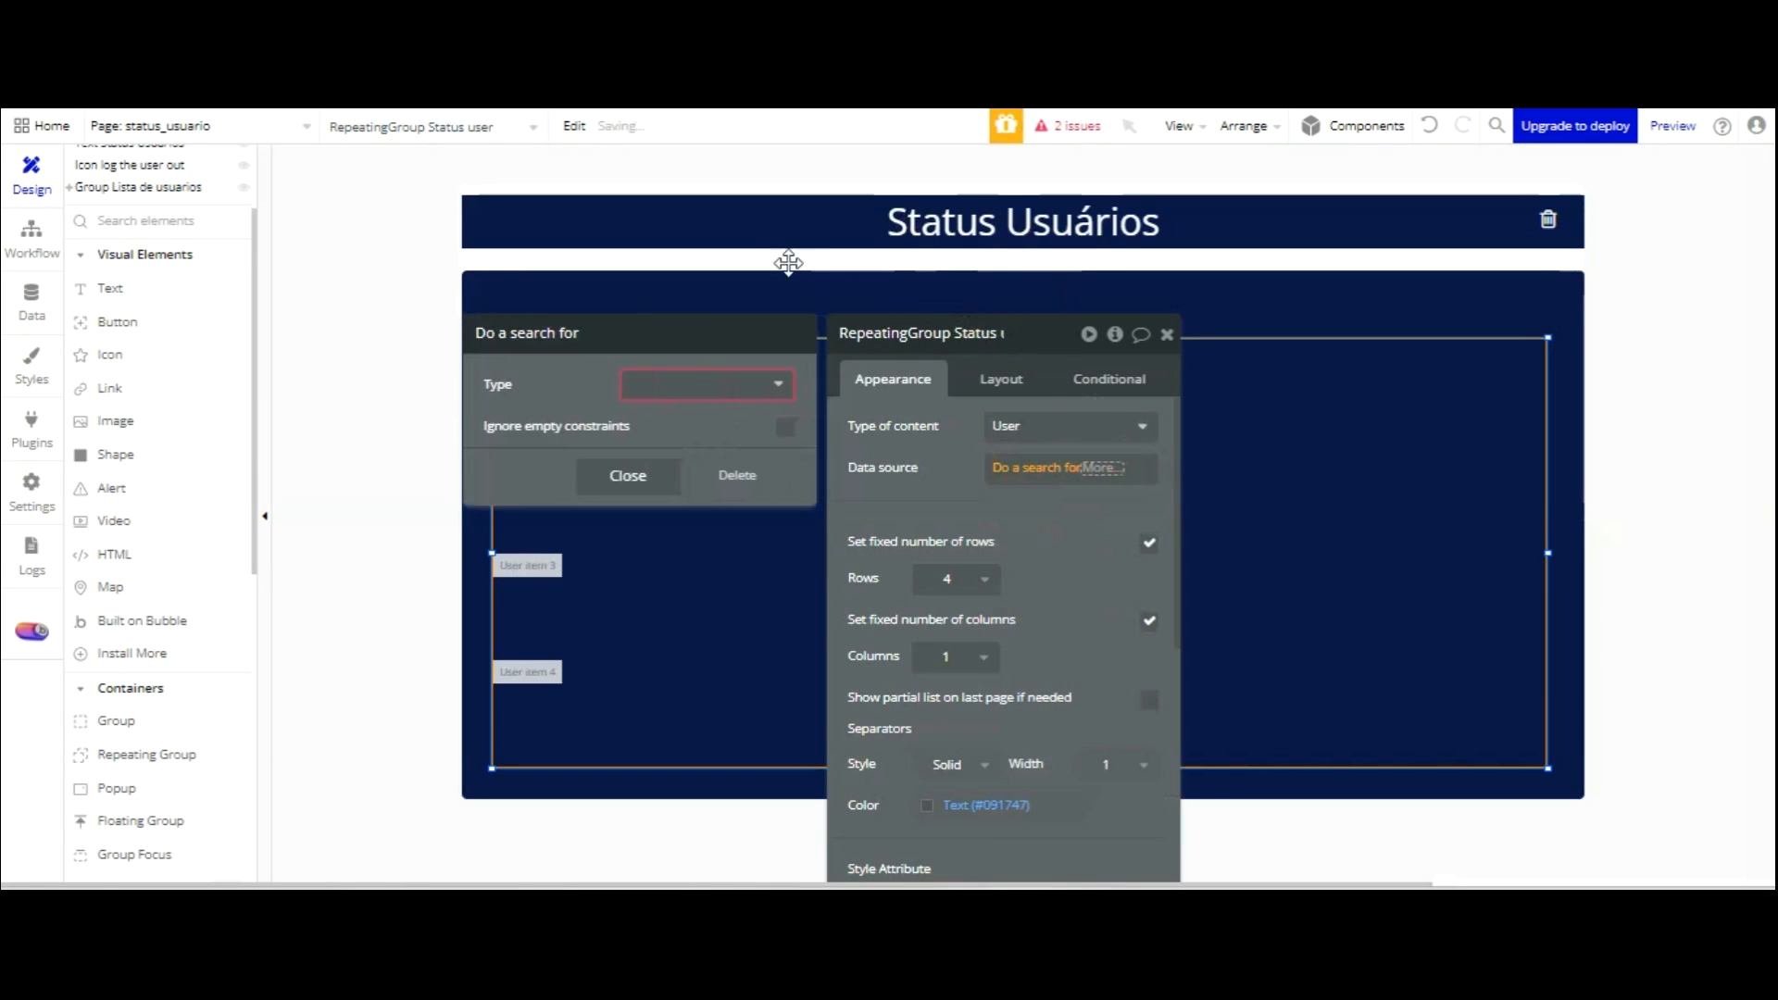
left_click(739, 381)
left_click(667, 441)
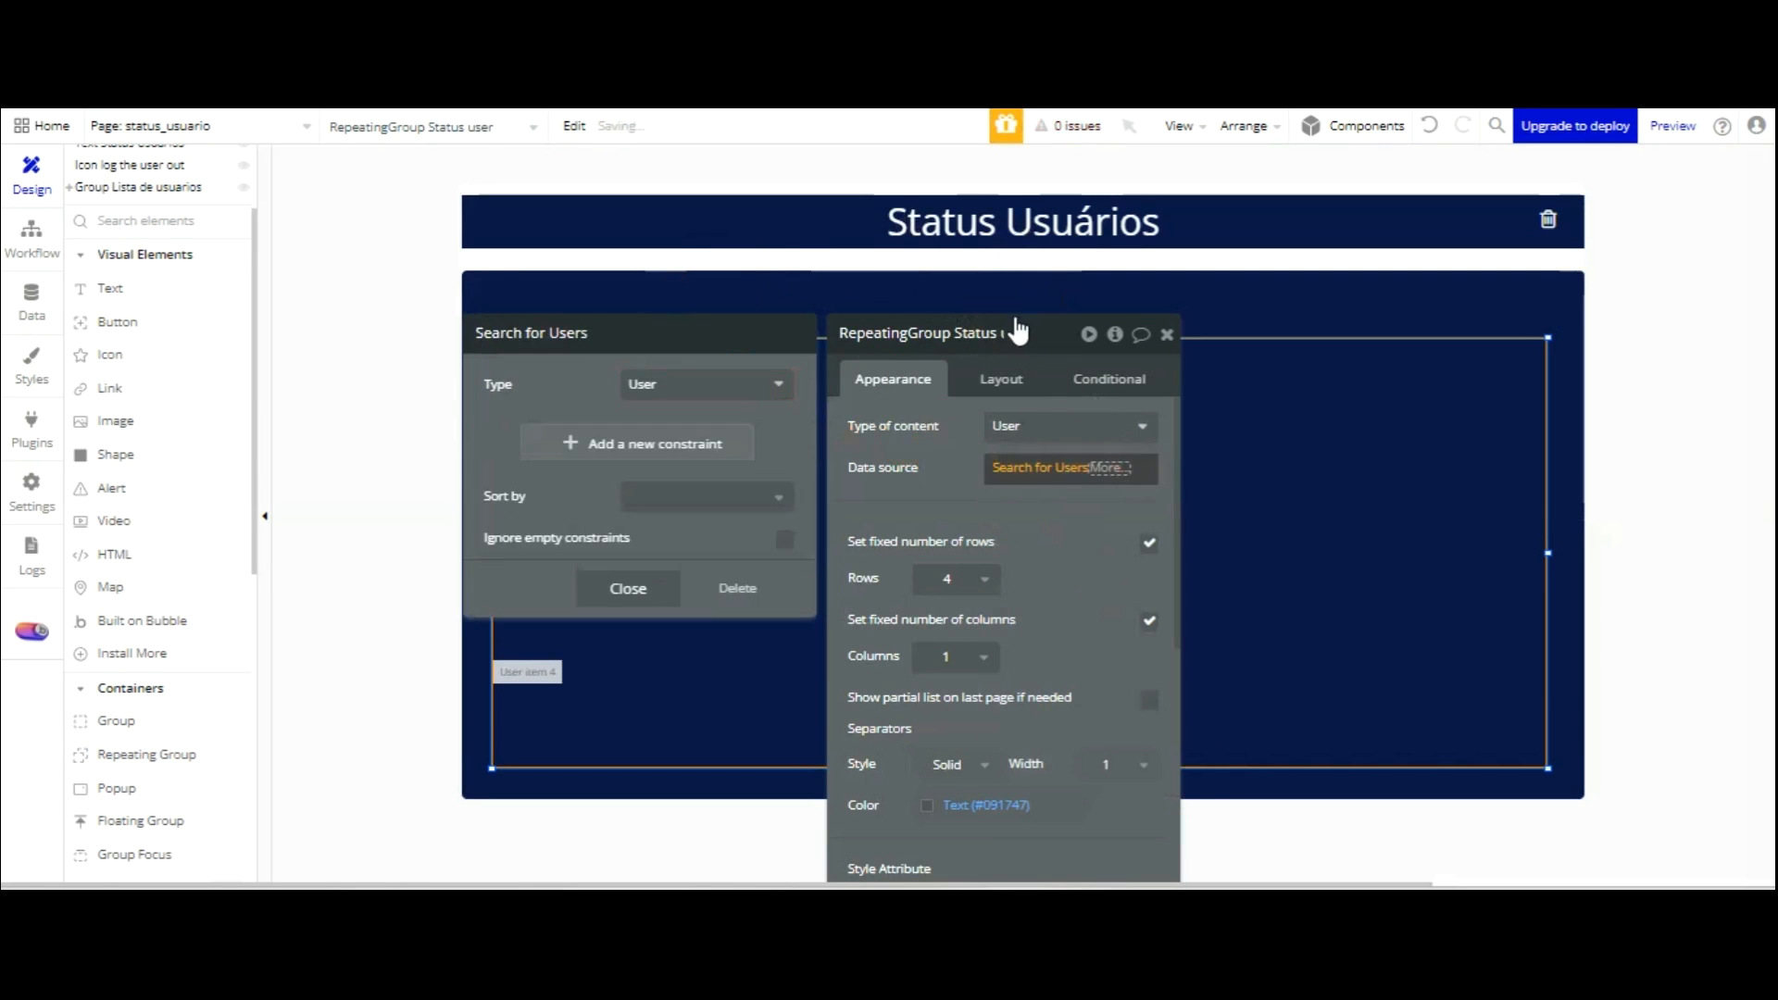
left_click(974, 582)
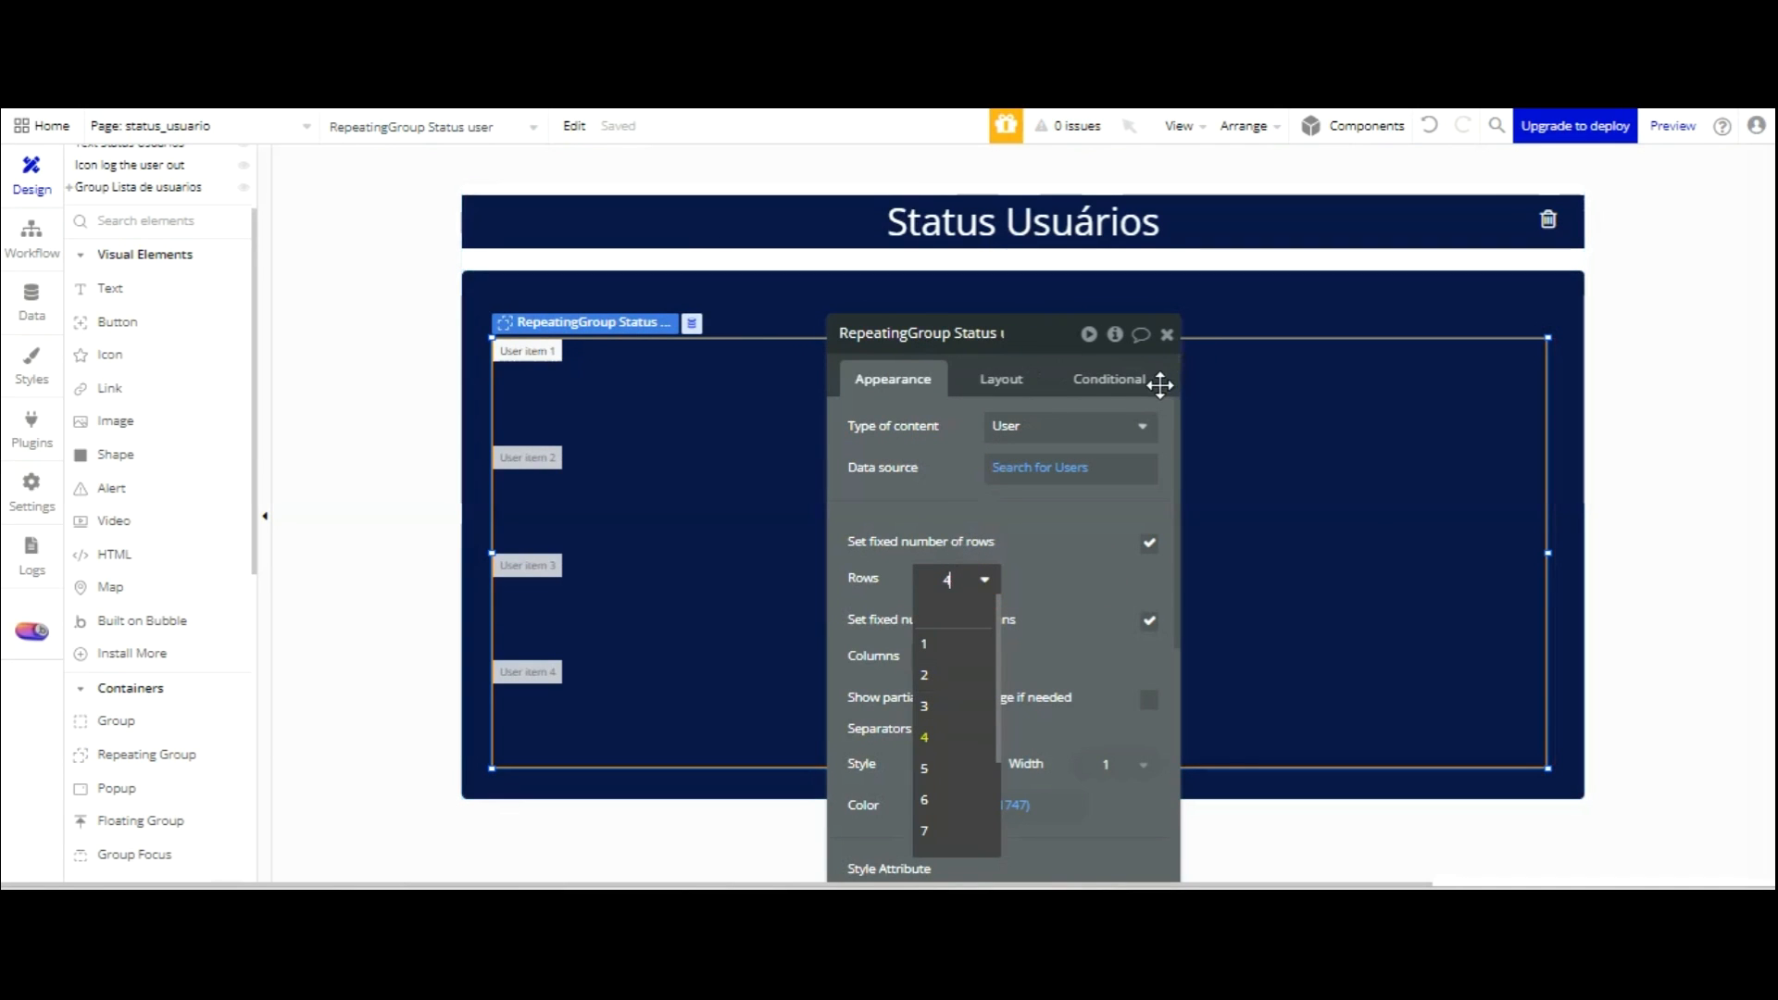
left_click(1149, 543)
Detach the list from its style, keep roundness 0, and give it a flat white background.
scroll(1120, 387, "down", 2)
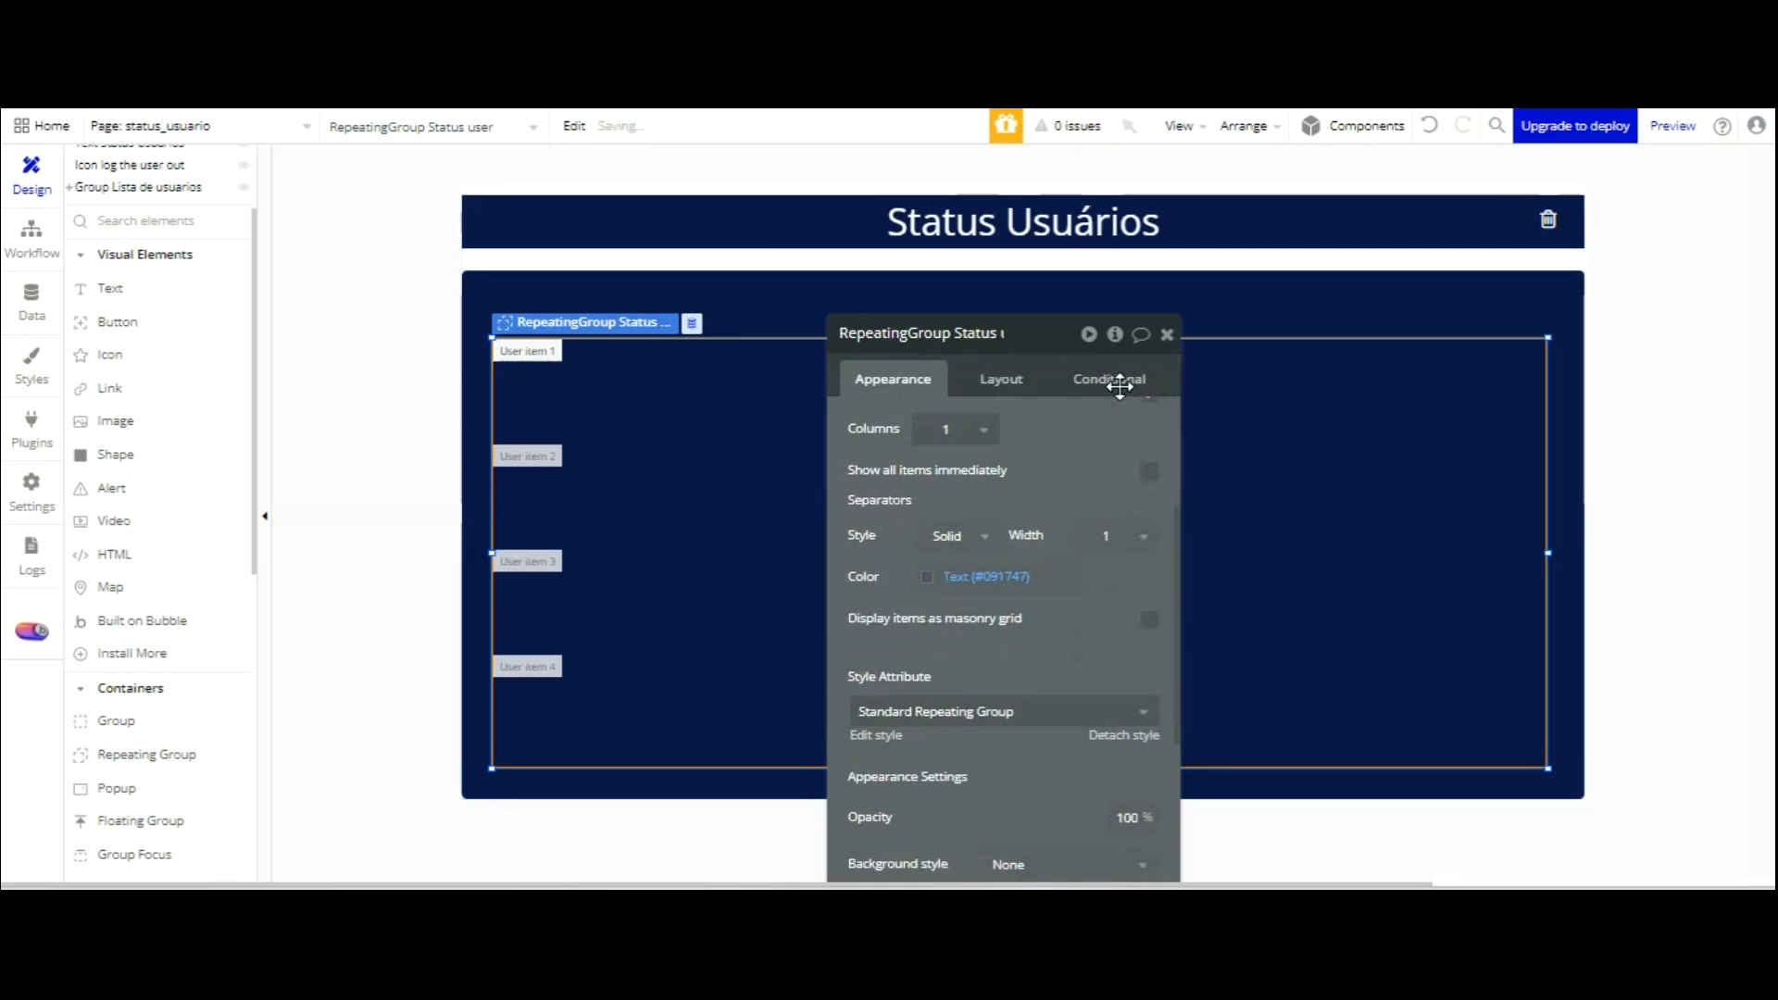
scroll(1116, 435, "up", 2)
scroll(1112, 476, "down", 4)
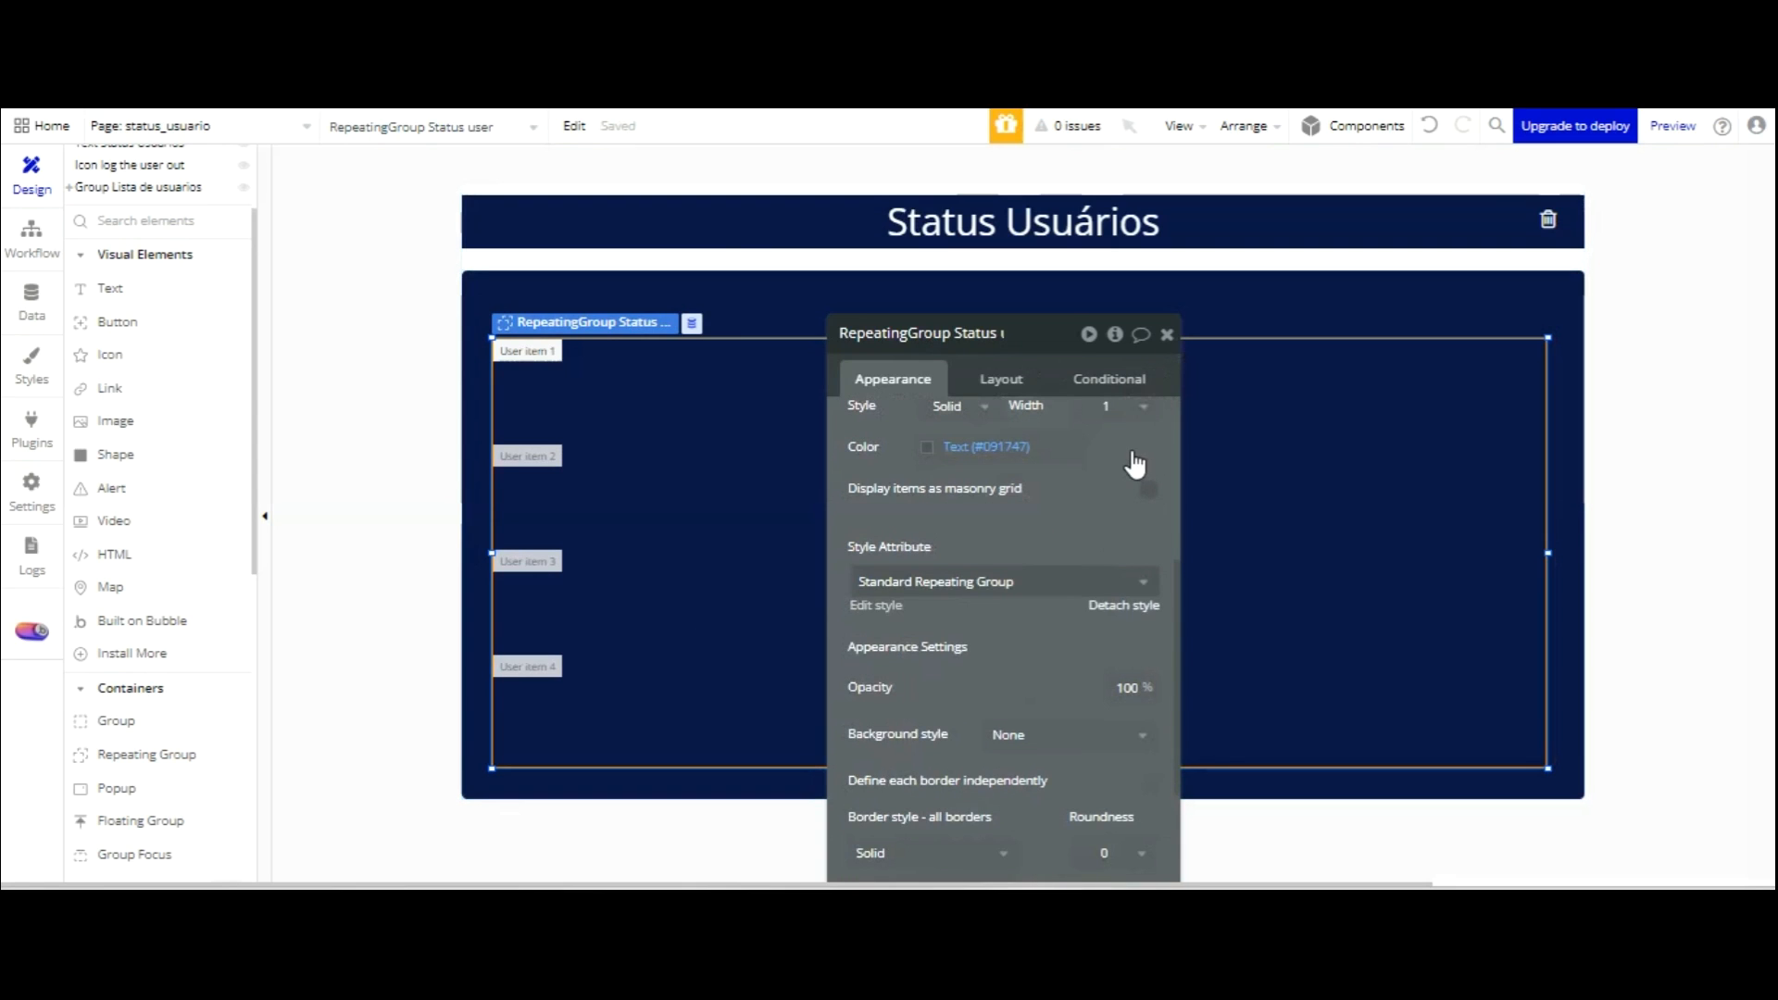
left_click(1124, 605)
scroll(1123, 563, "down", 1)
left_click(1114, 714)
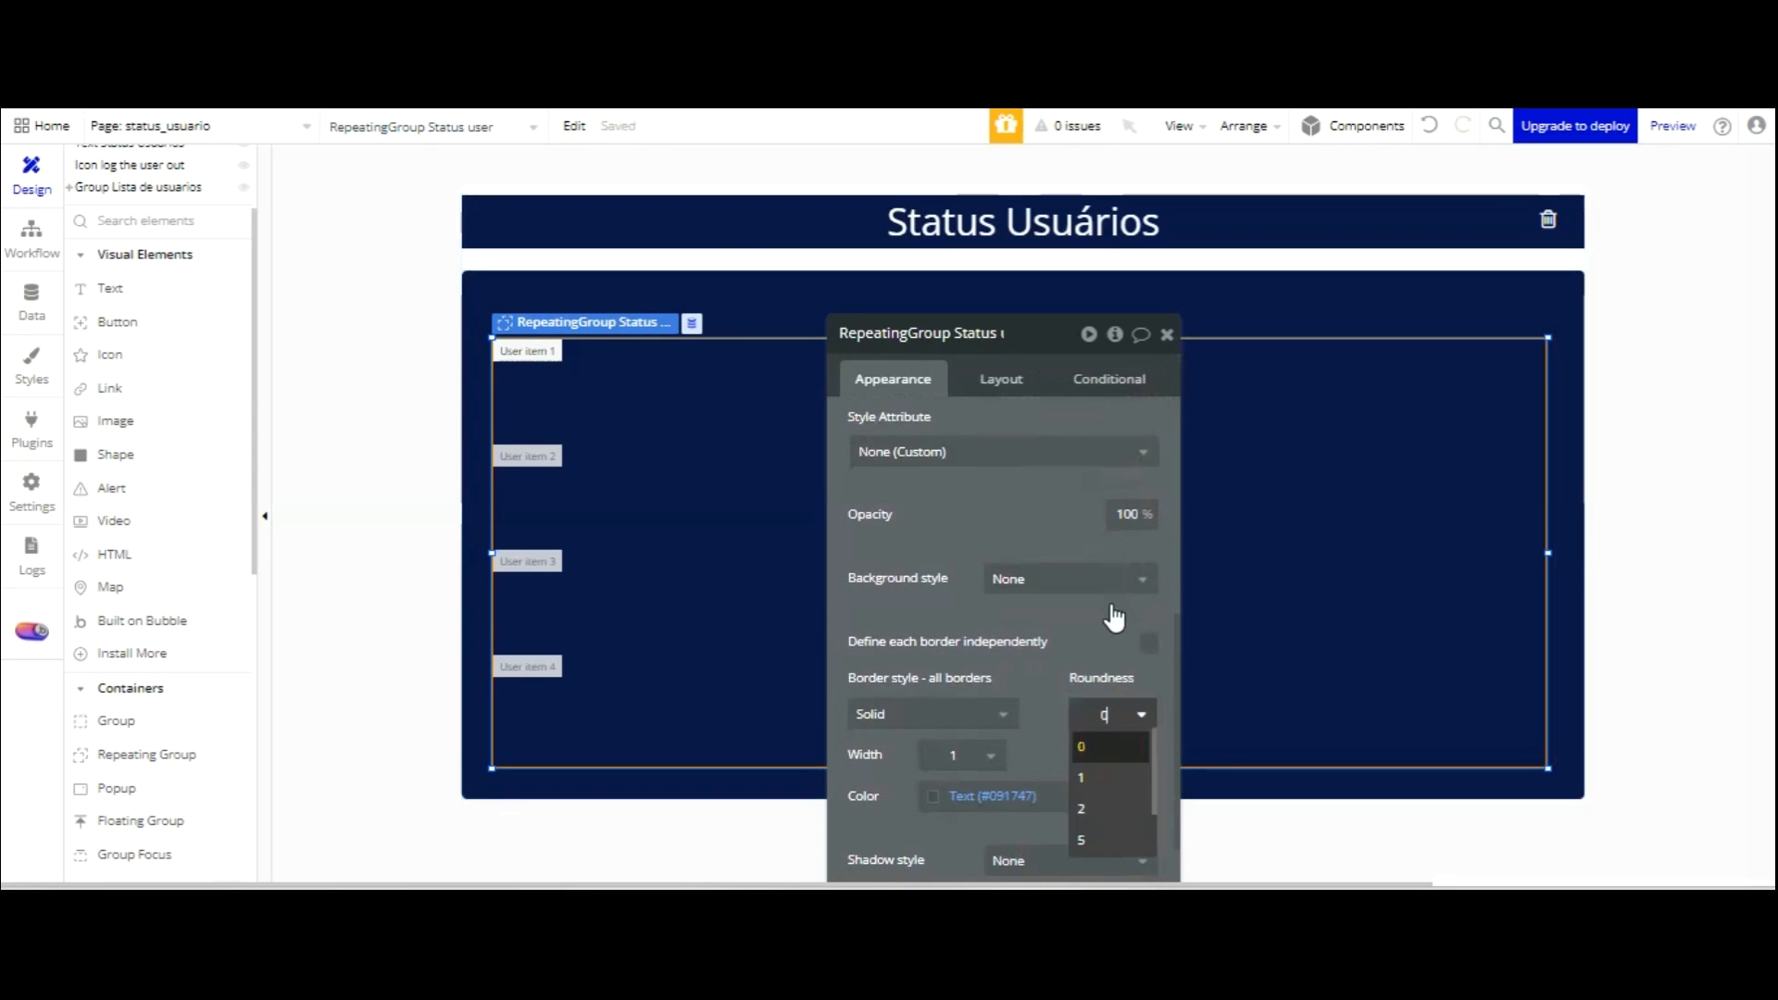
left_click(1115, 830)
left_click(1057, 584)
key("Down")
key("Return")
scroll(1012, 389, "up", 3)
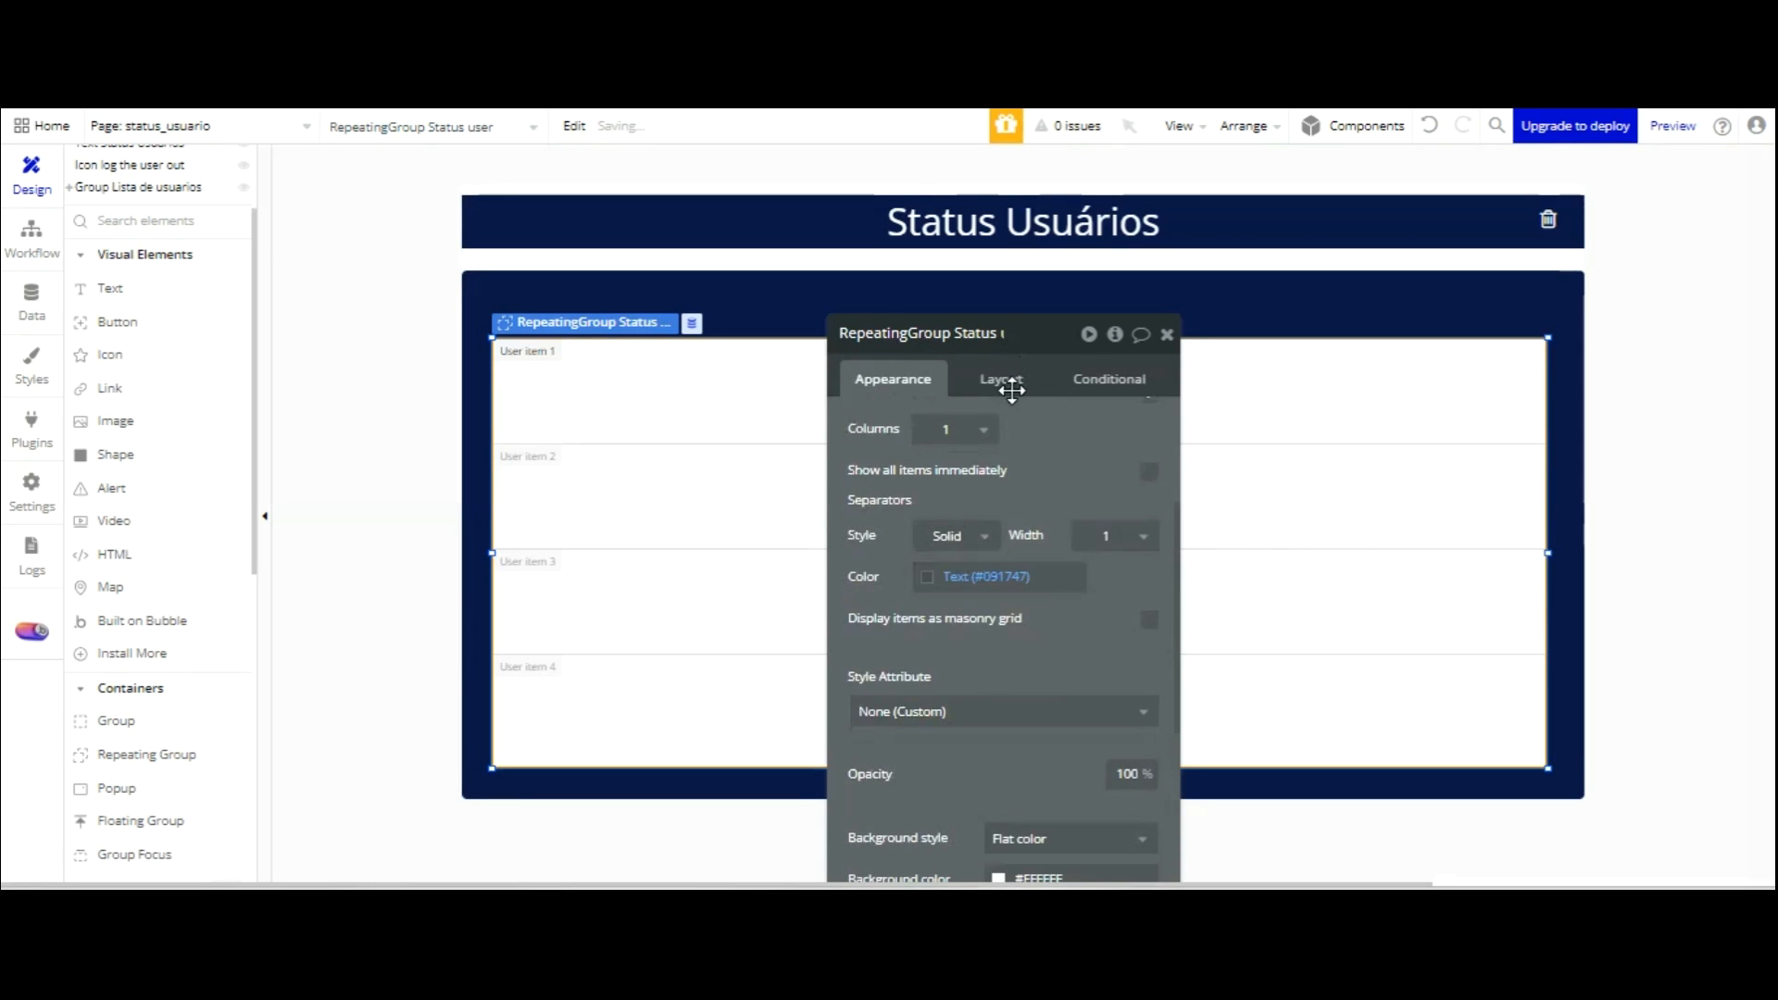
scroll(1014, 417, "up", 3)
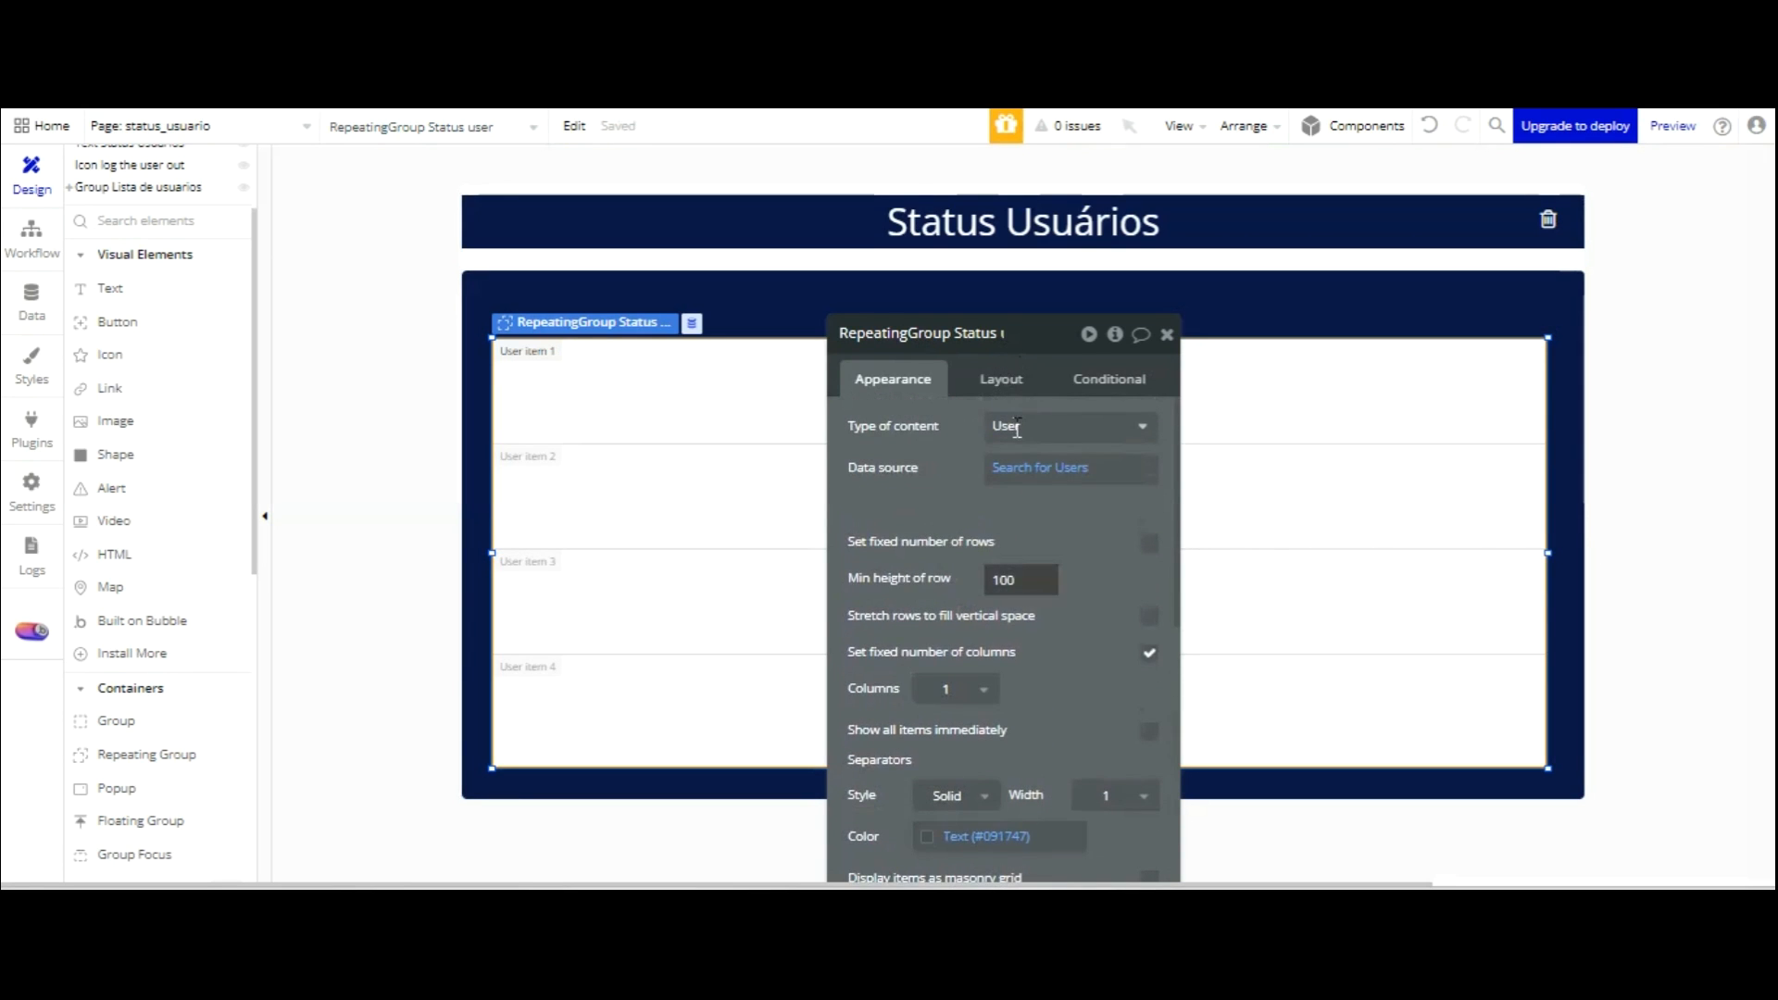
Use 2 columns with 60 px minimum row height, widen the list to 1032 px, and raise it slightly.
left_click(989, 581)
left_click_drag(988, 341, 1247, 395)
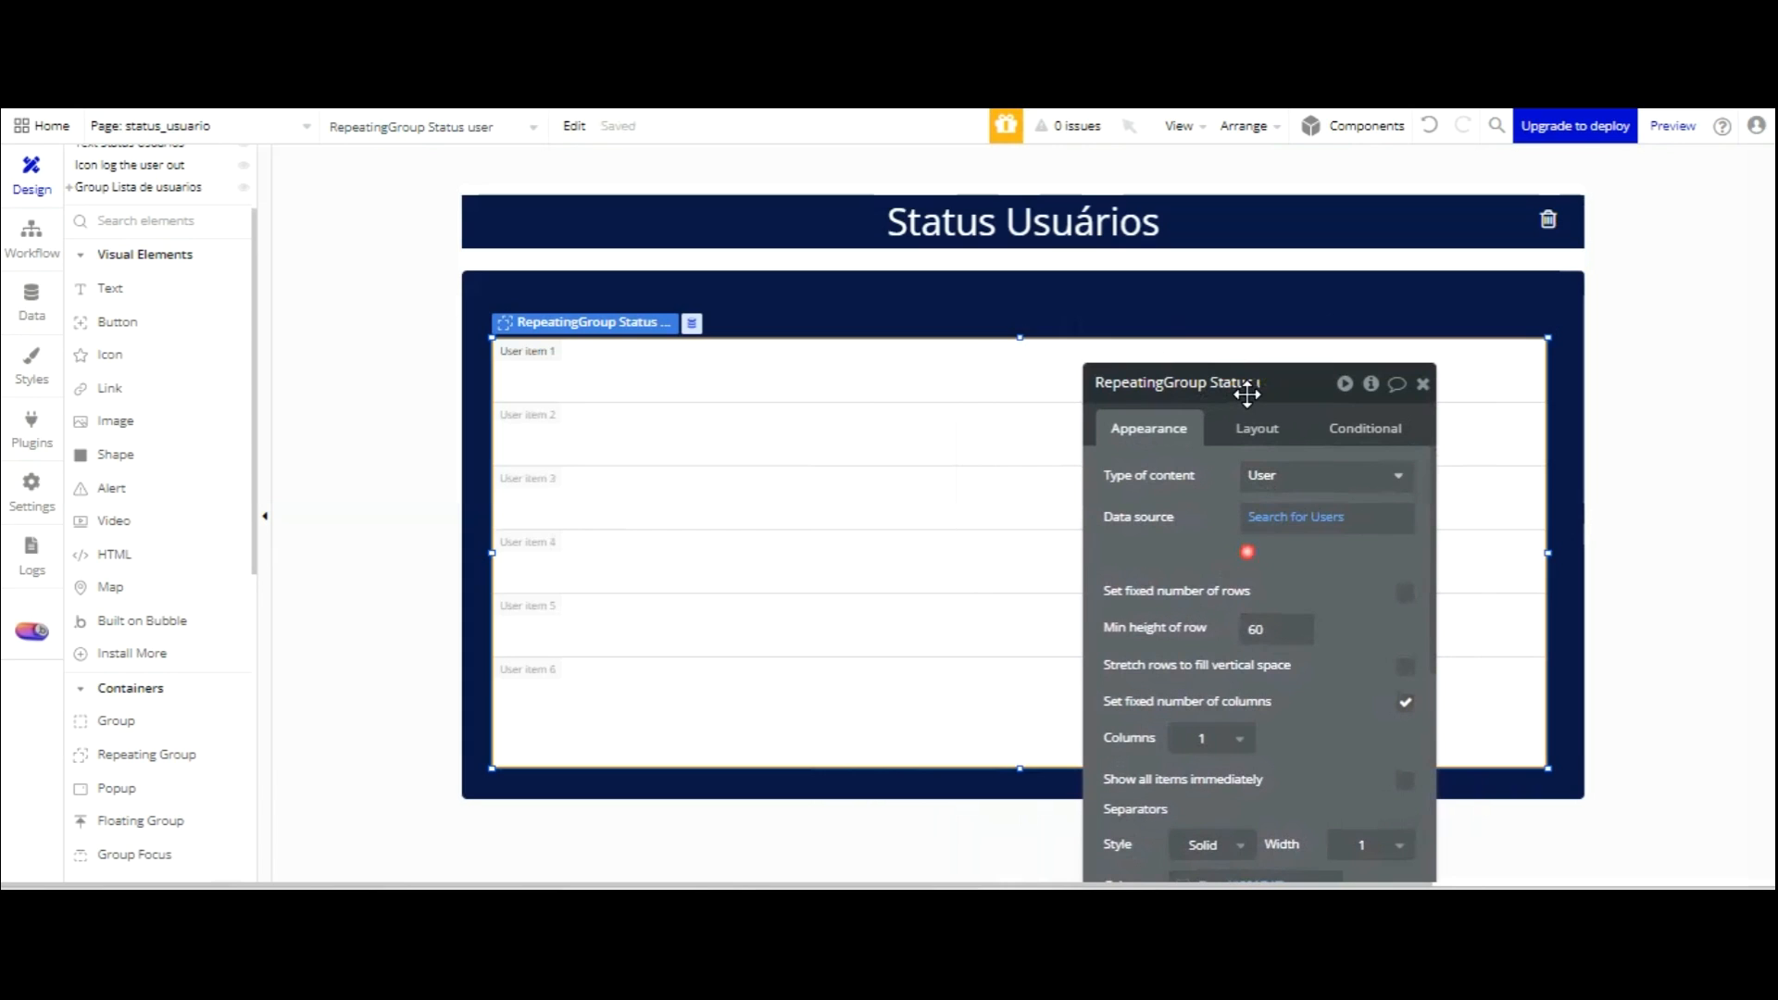
left_click(1204, 738)
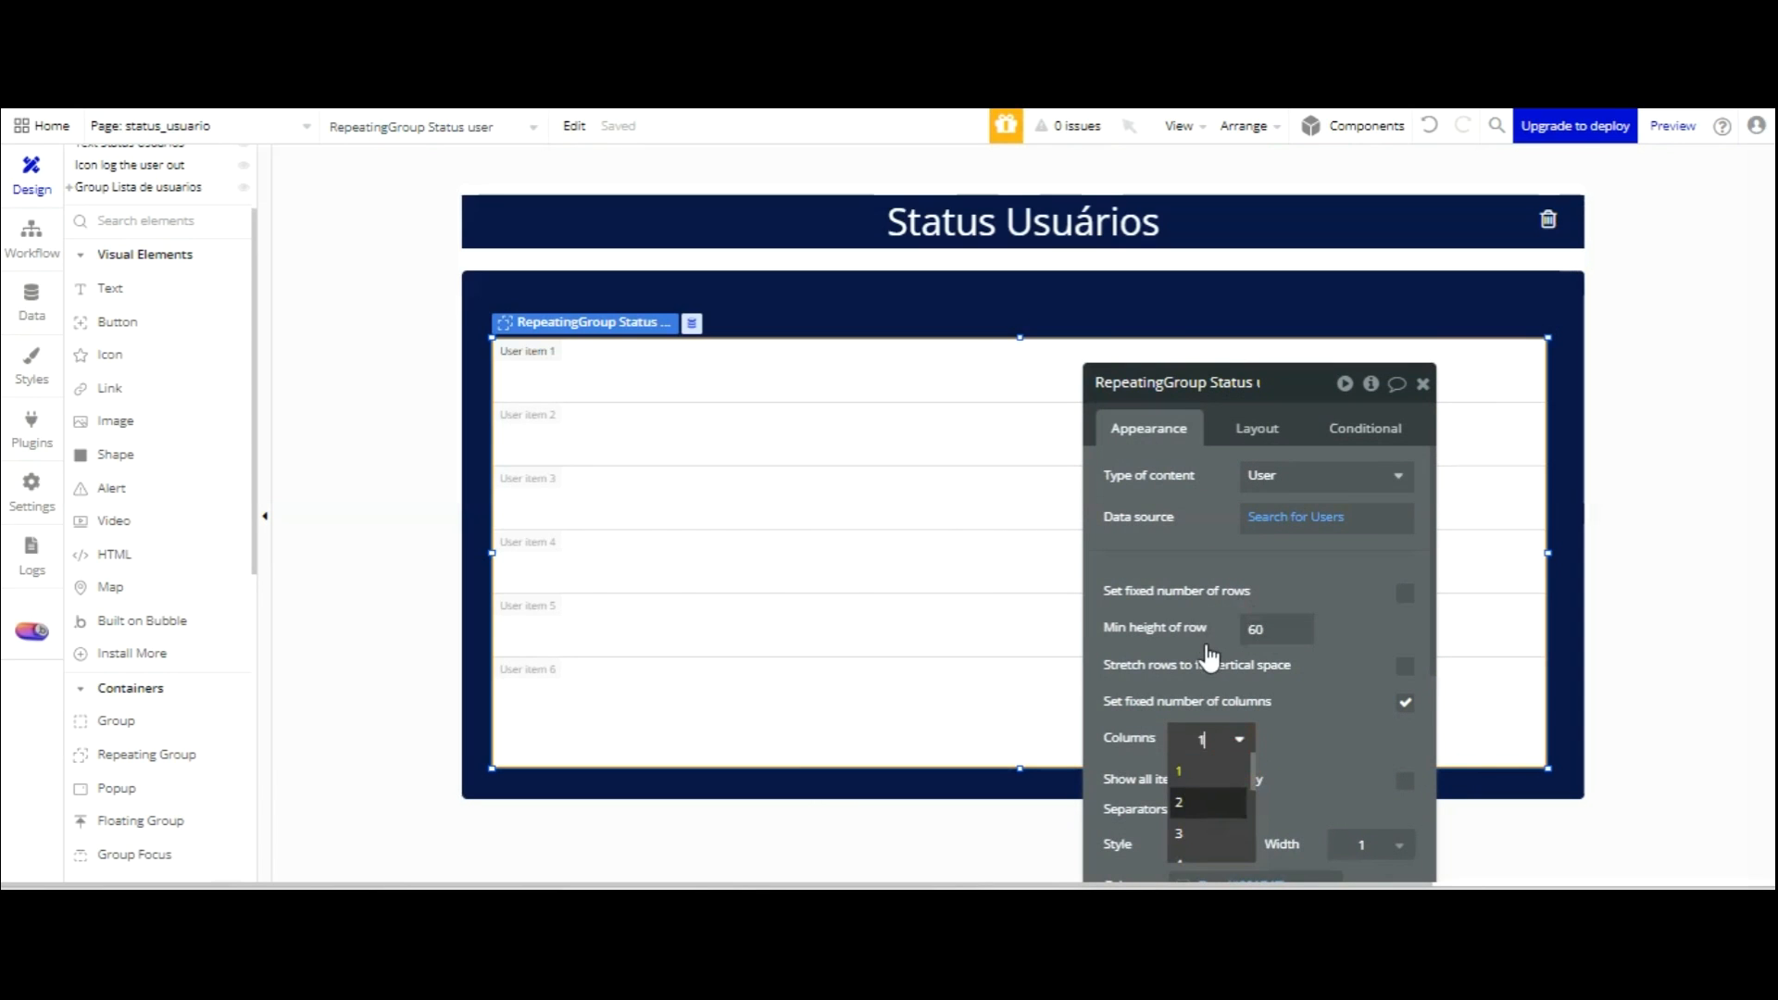
left_click(1191, 804)
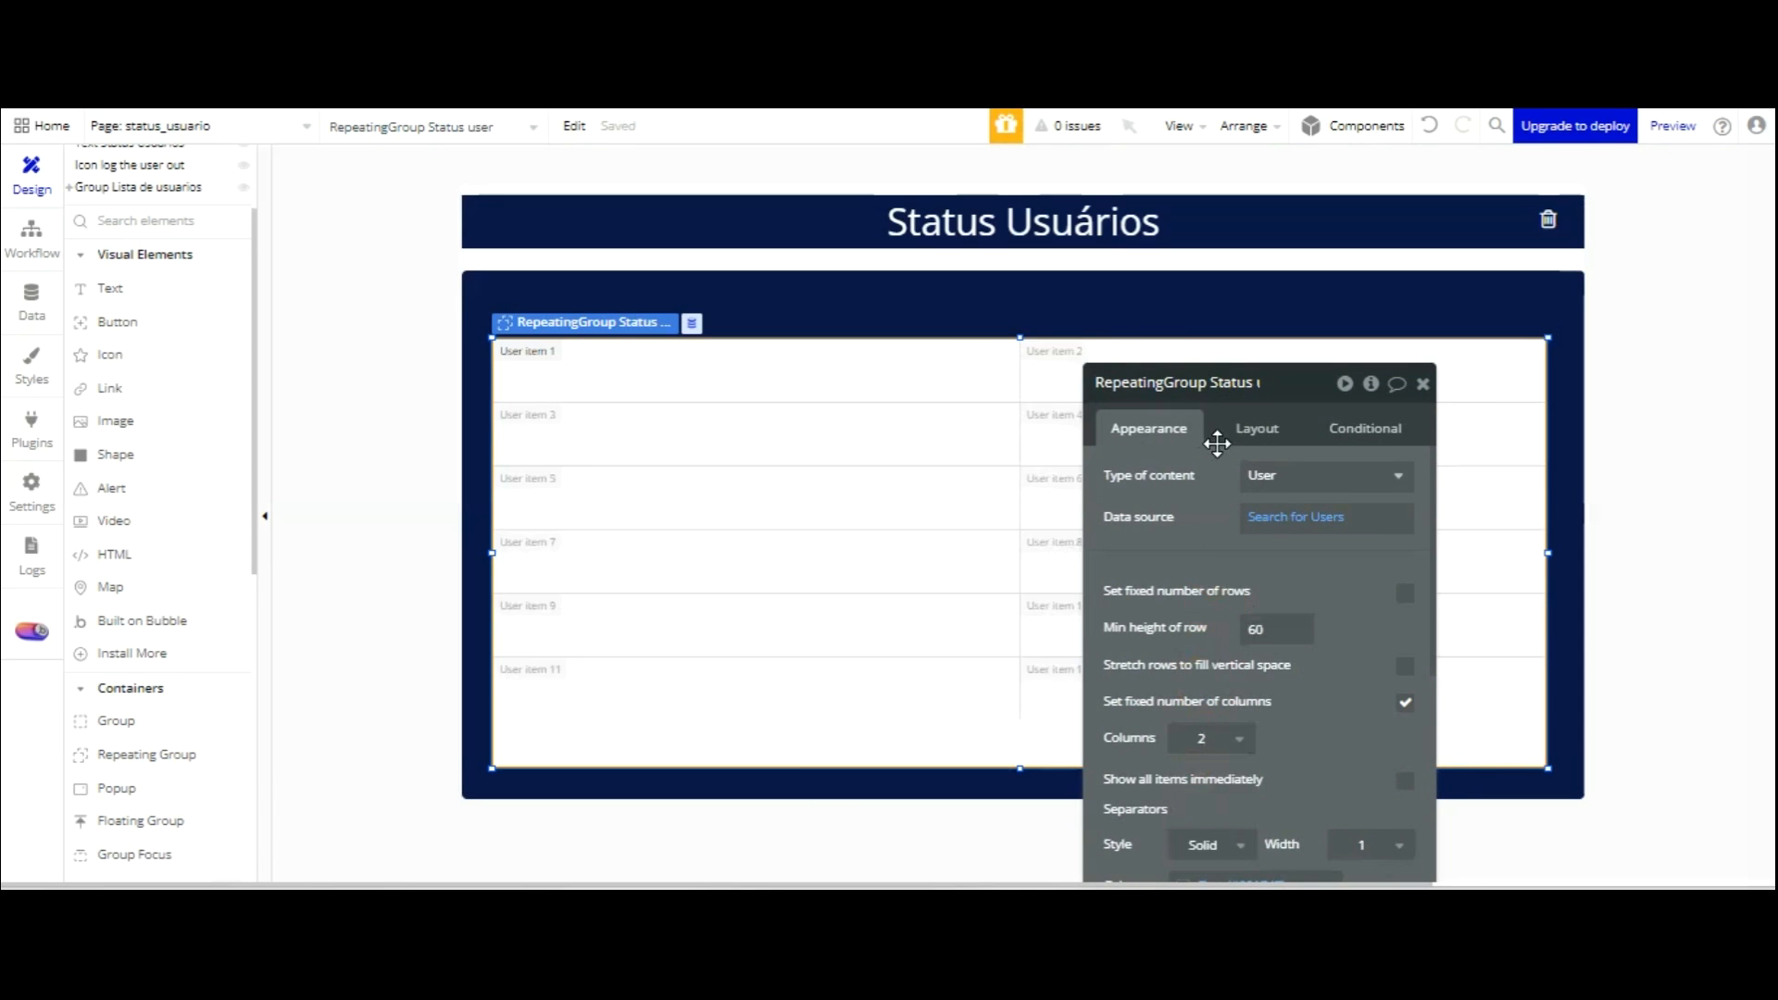
left_click_drag(497, 393, 475, 390)
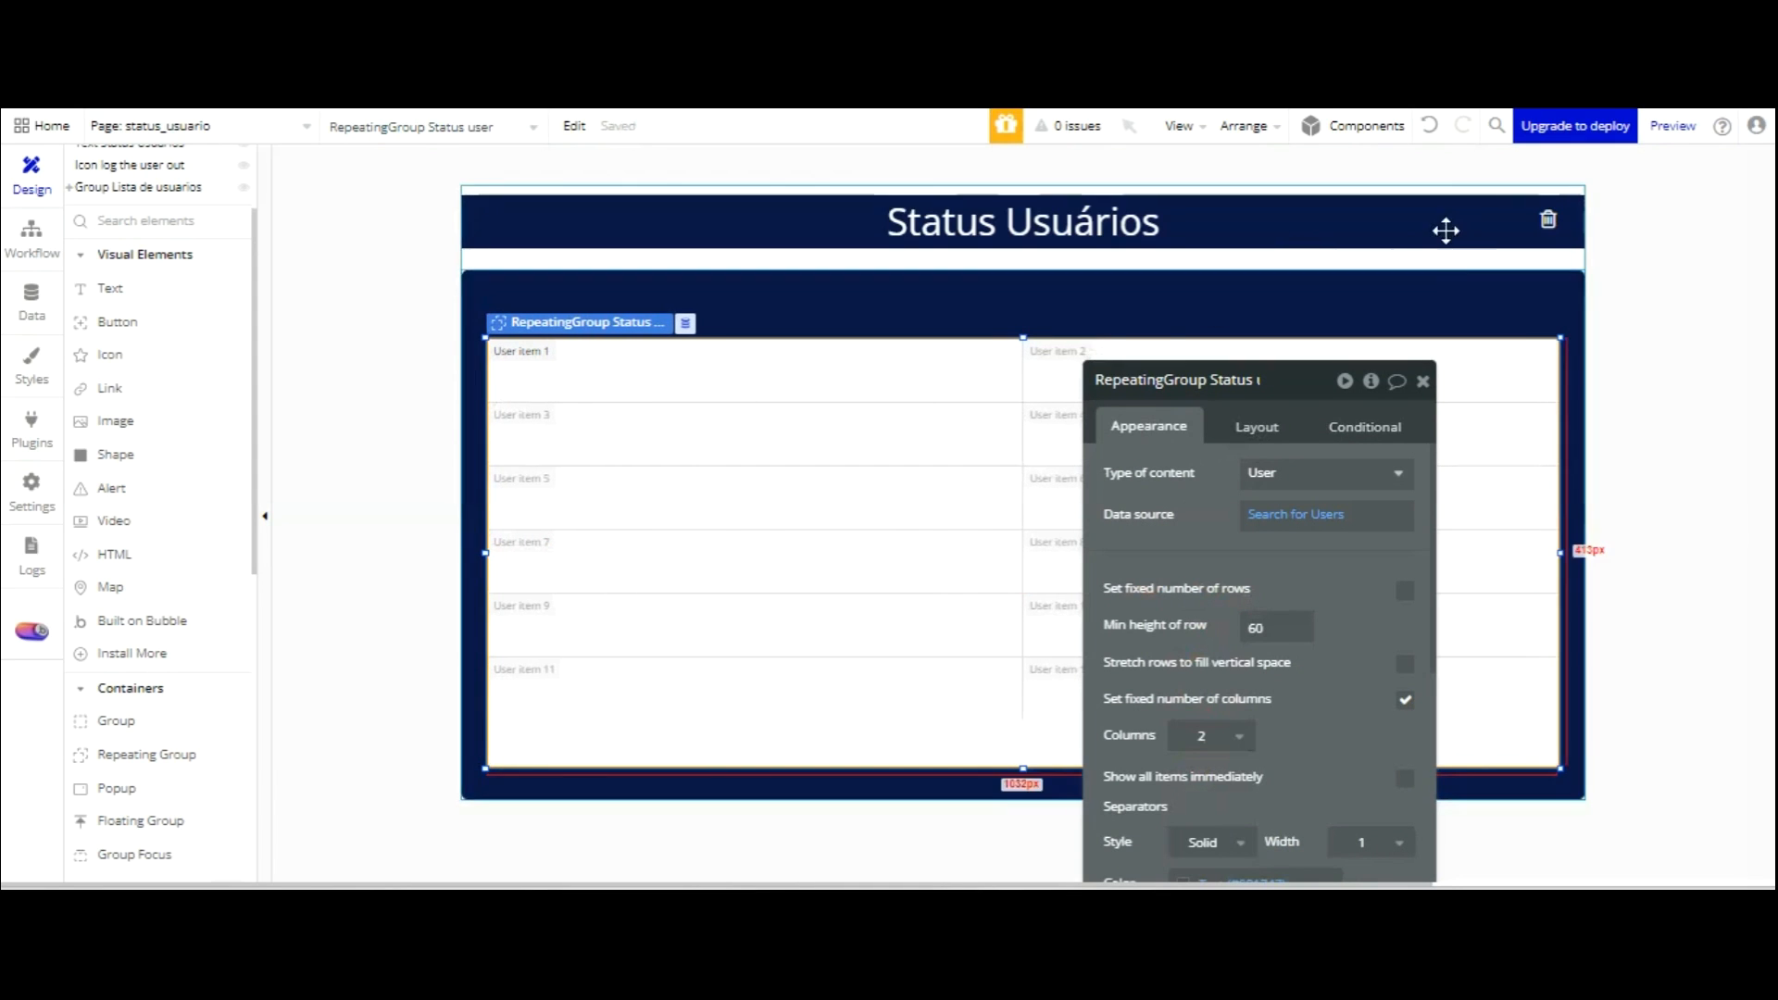
left_click(1429, 238)
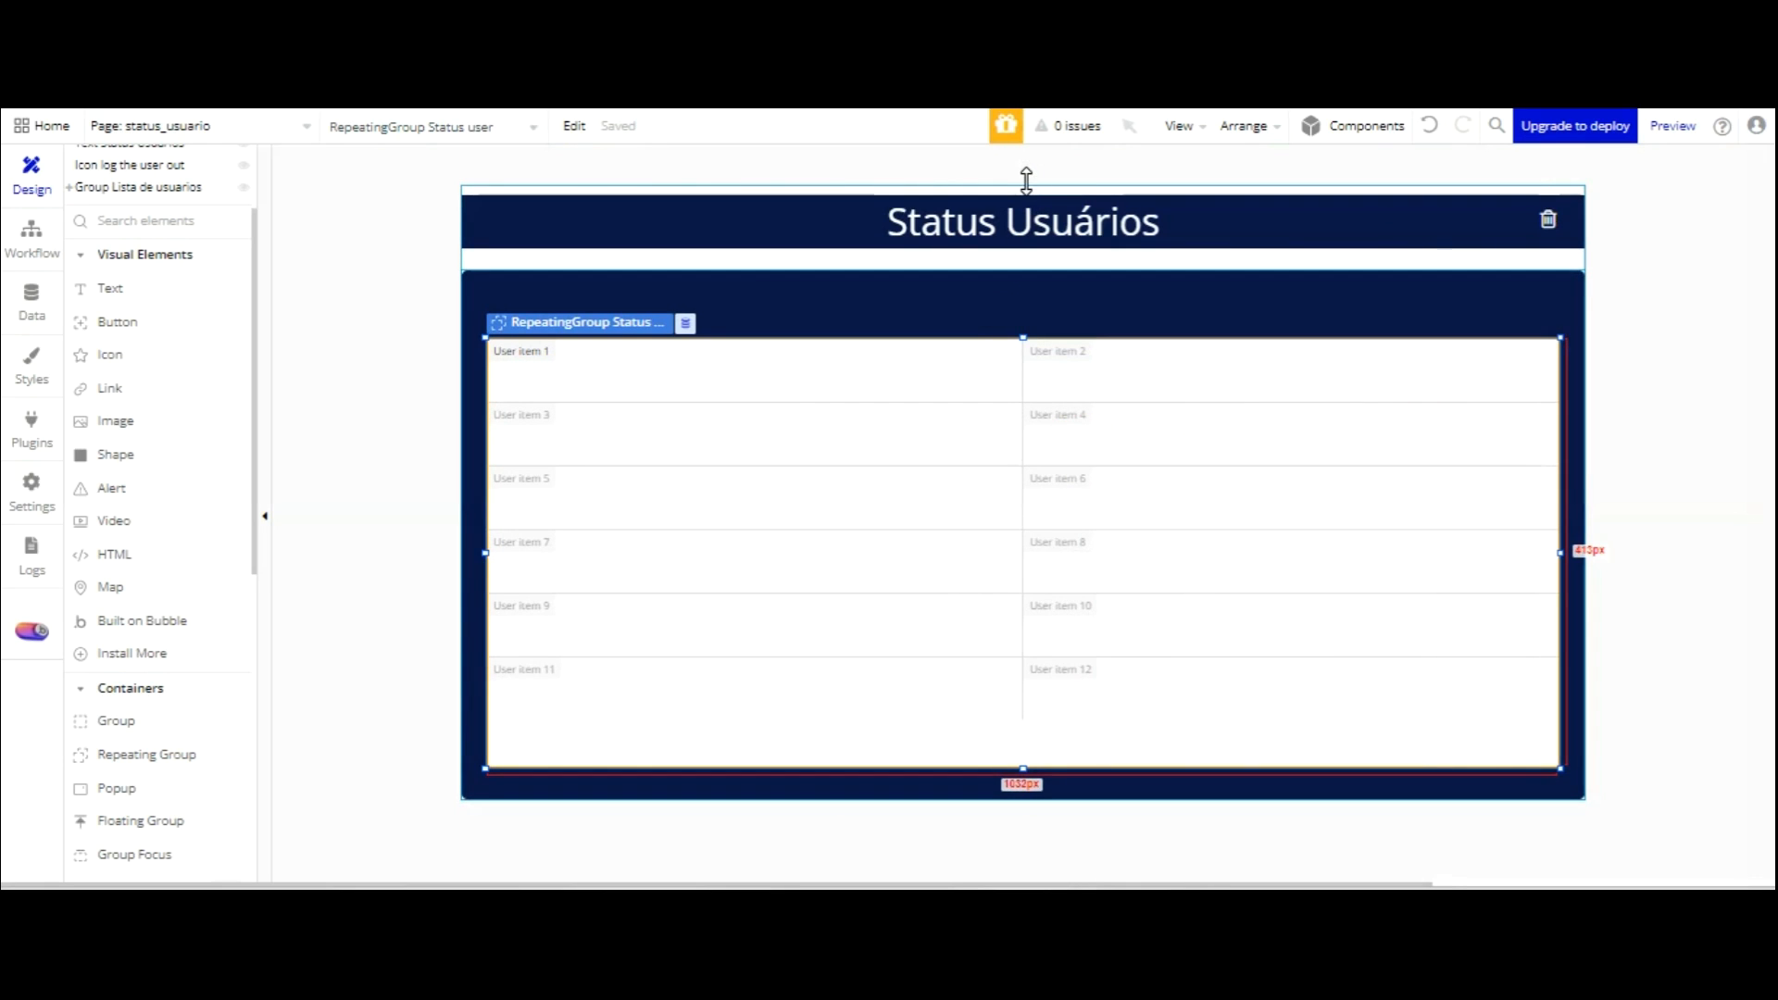
left_click_drag(1026, 182, 1027, 174)
left_click(435, 457)
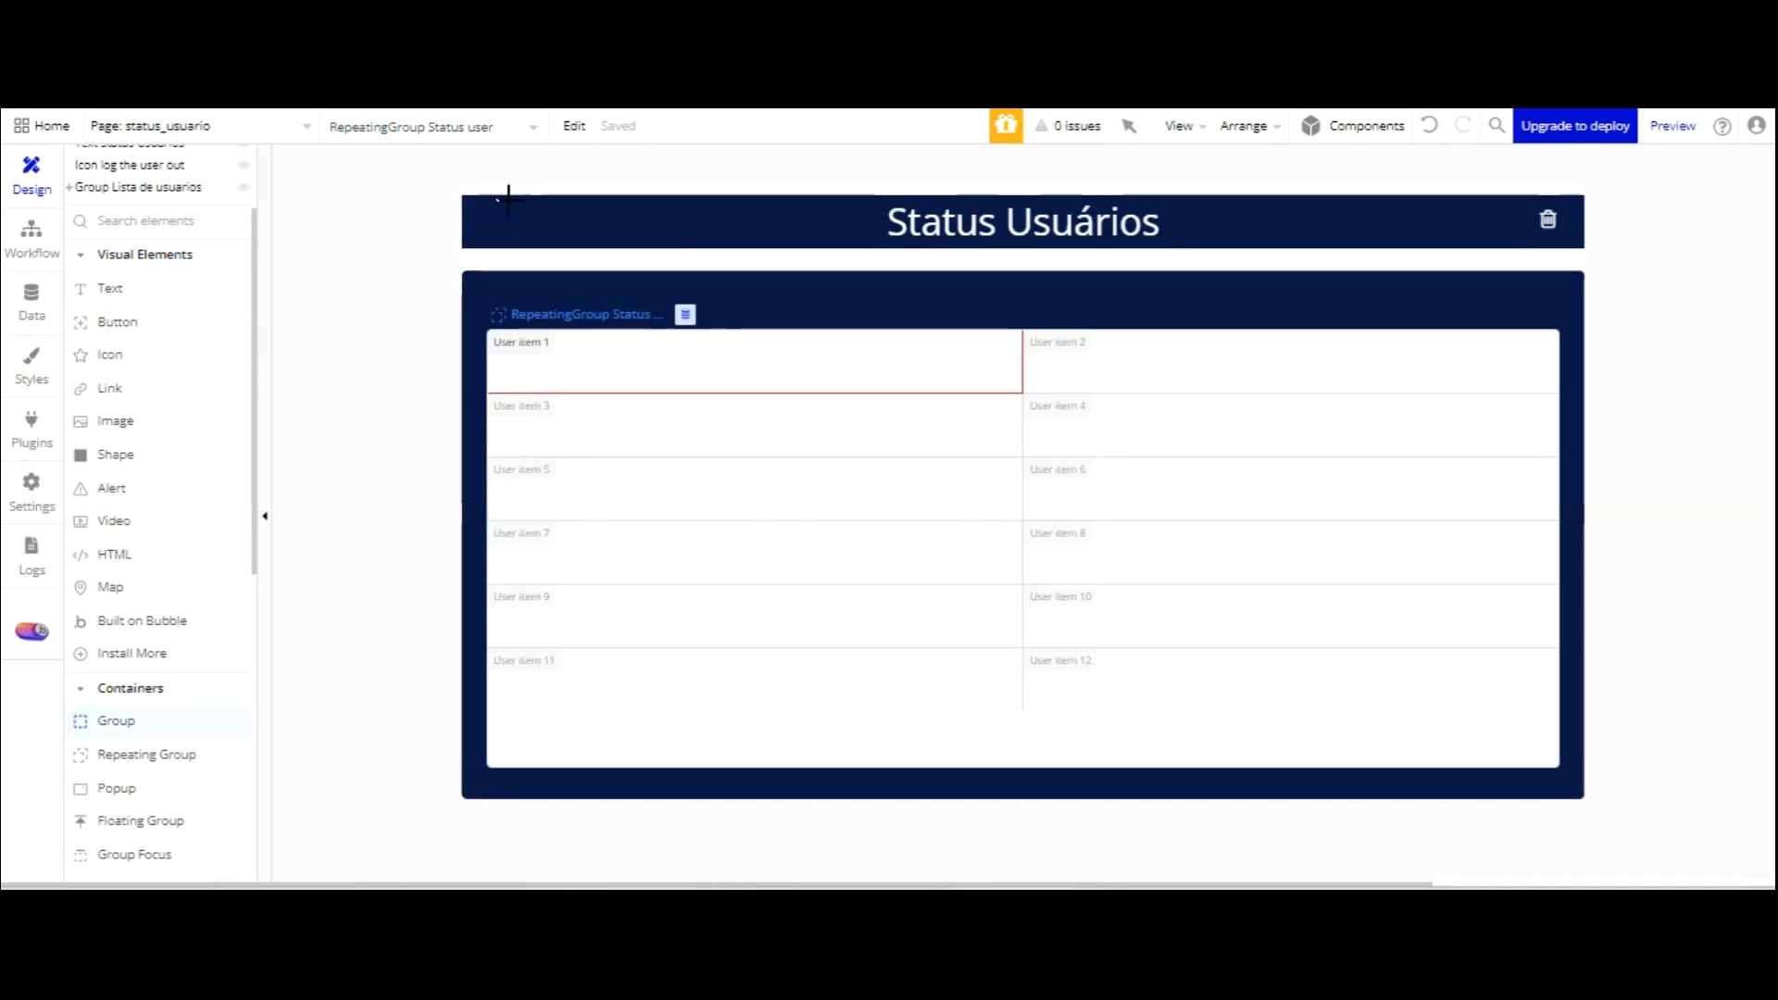
Draw a group across the top of User item 1 and rename it 'Group Status usuario'.
mouse_move(500, 339)
left_mouse_down()
mouse_move(528, 373)
mouse_move(1009, 381)
left_mouse_up()
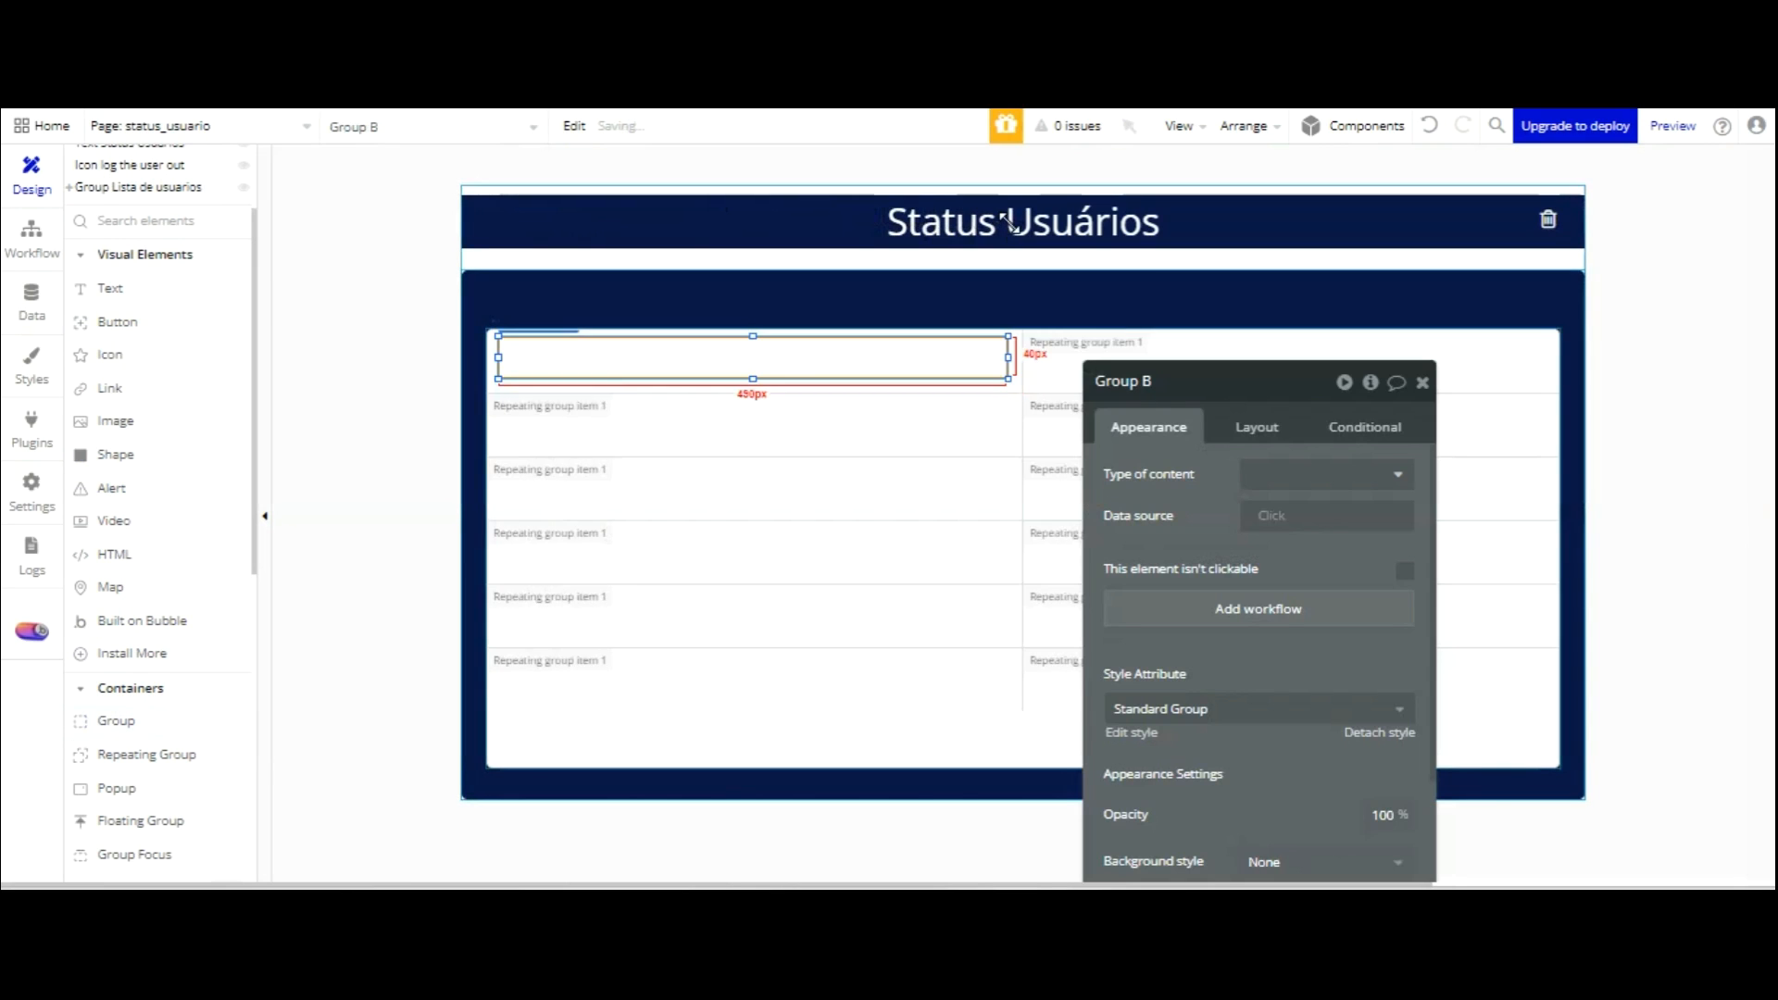
double_click(1226, 387)
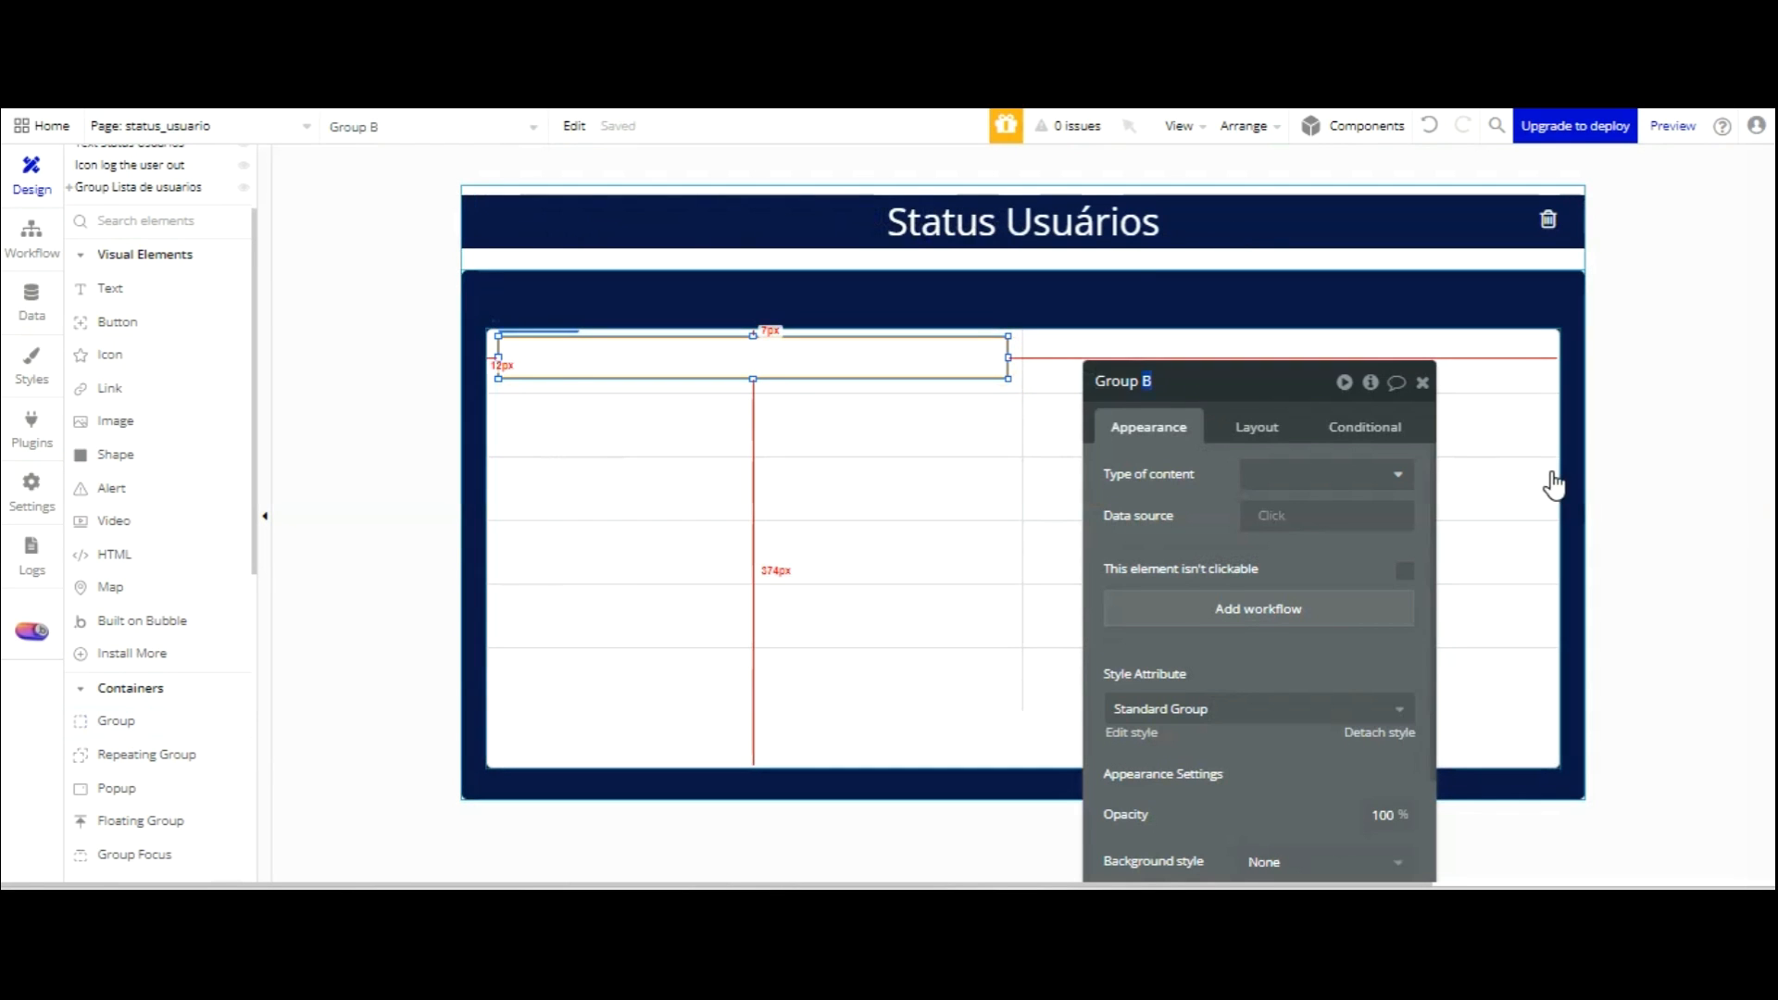
type("Status usuario")
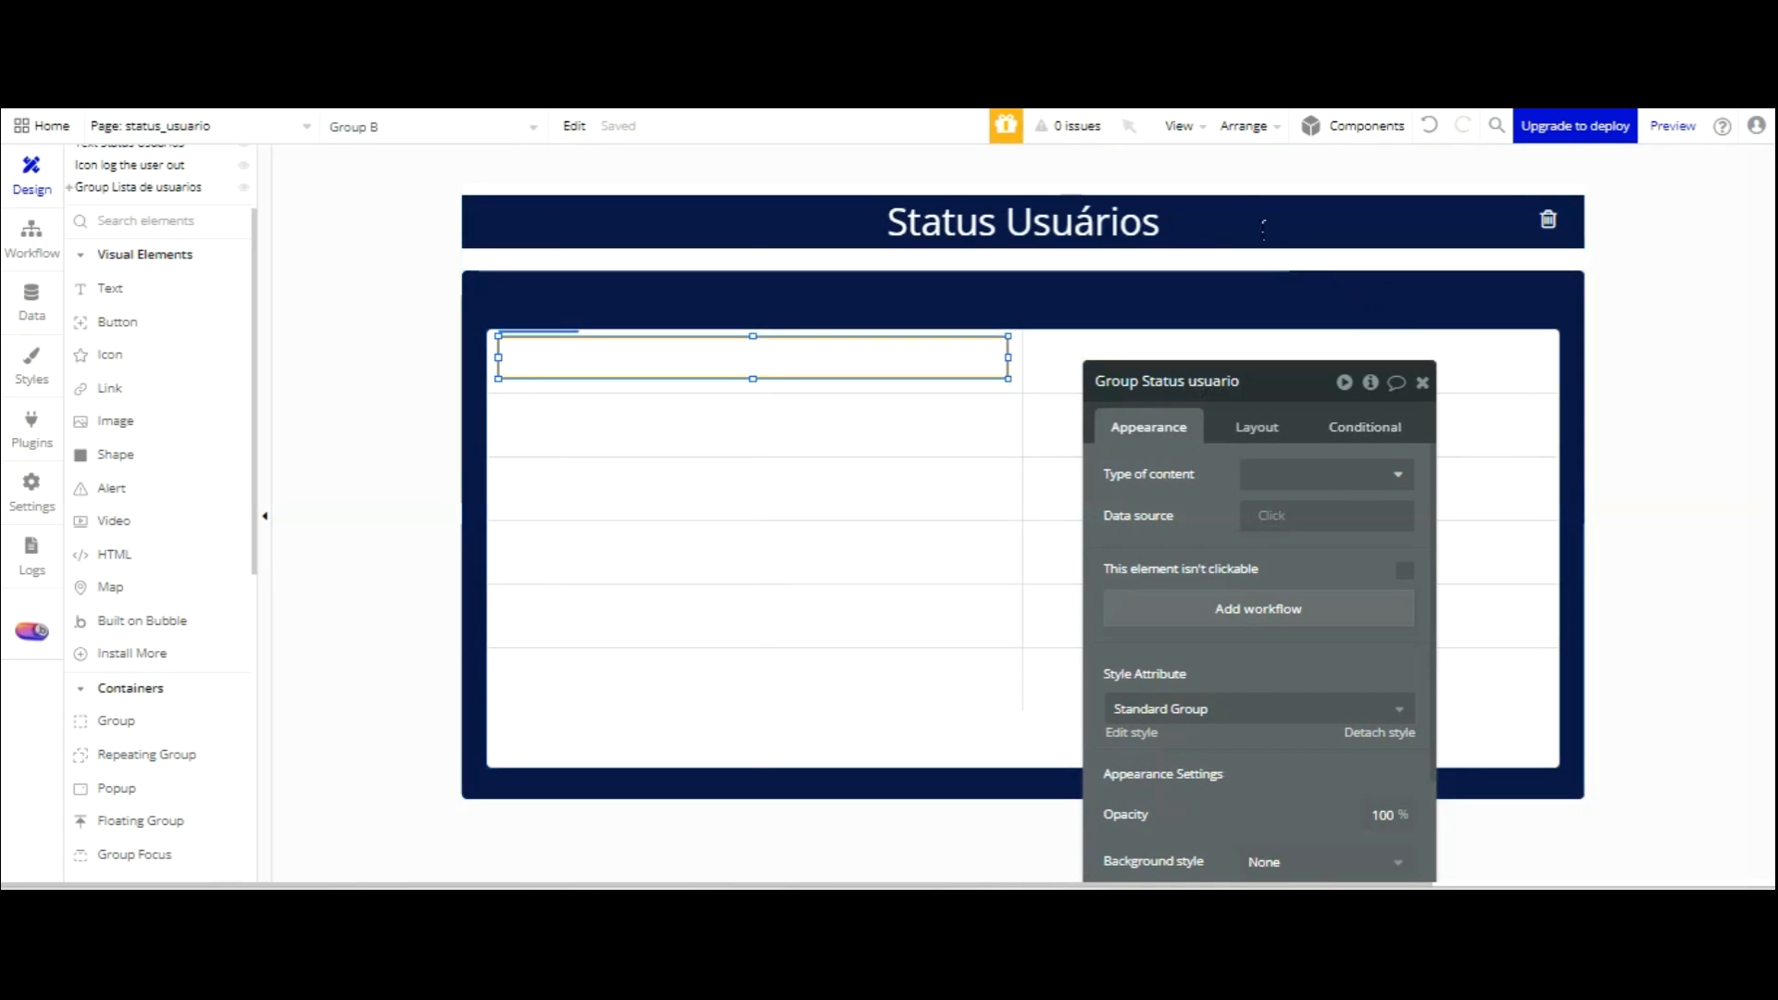
Give Group Status usuario a flat navy Text (#091747) background and roundness 5.
left_click(1223, 297)
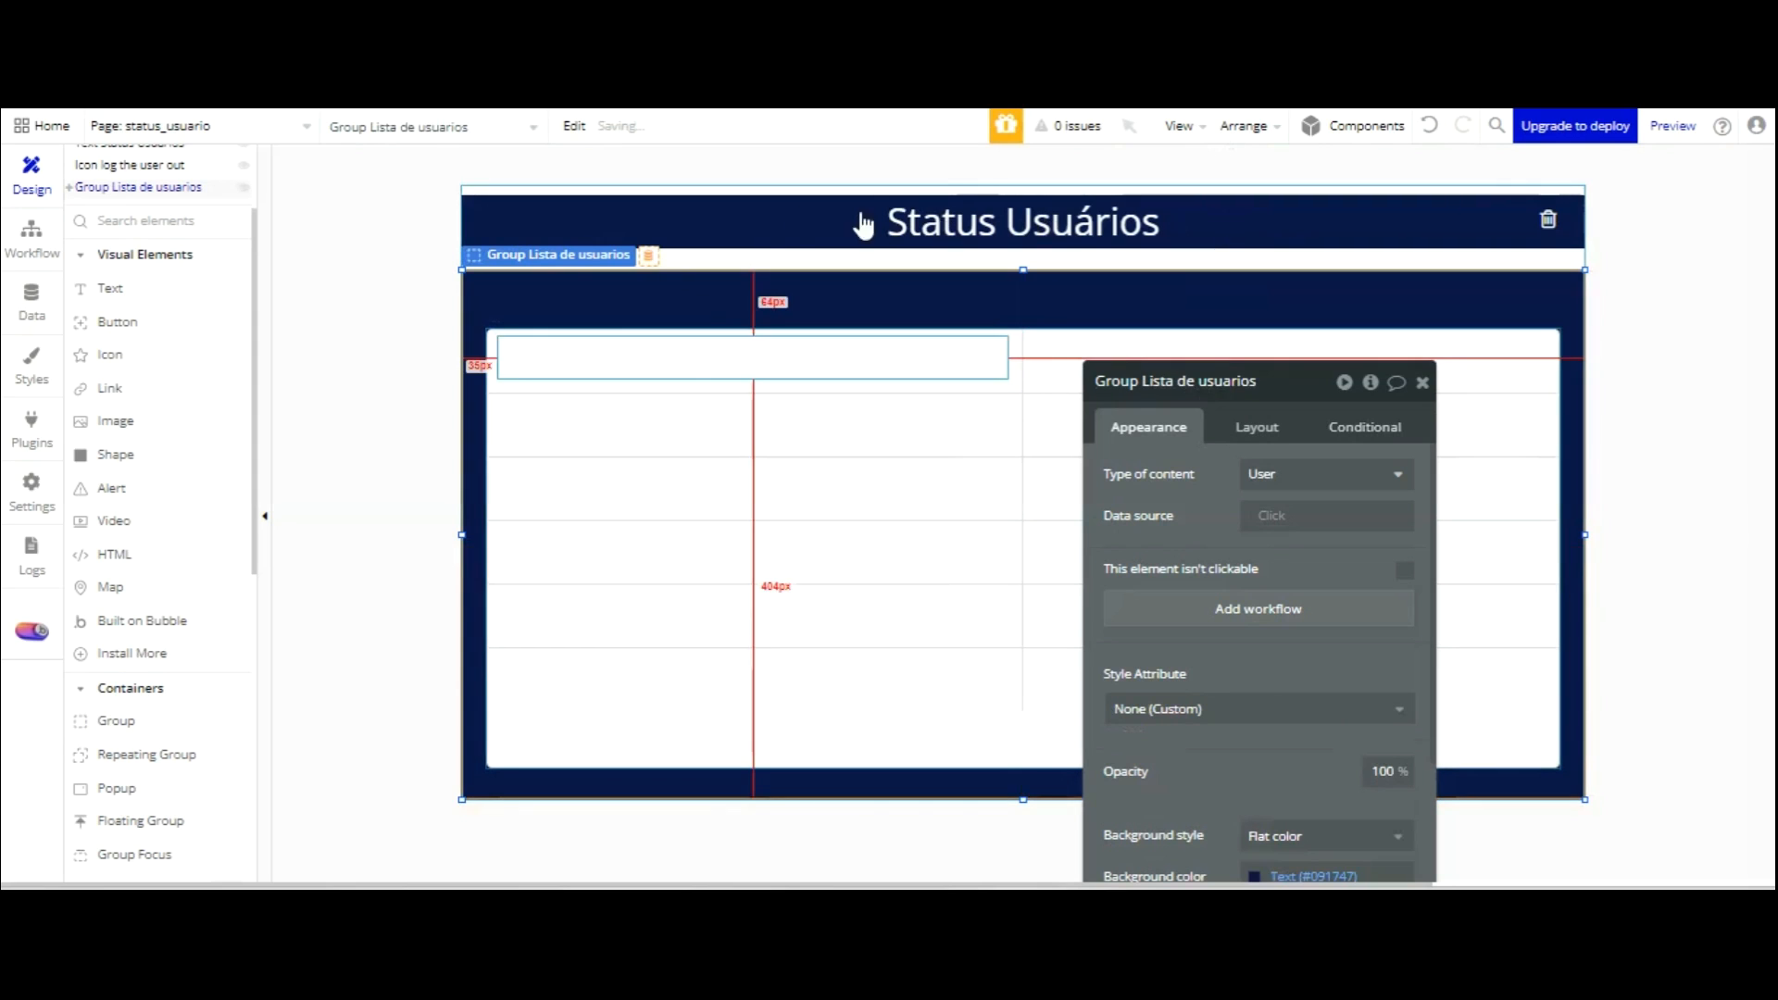
left_click(758, 366)
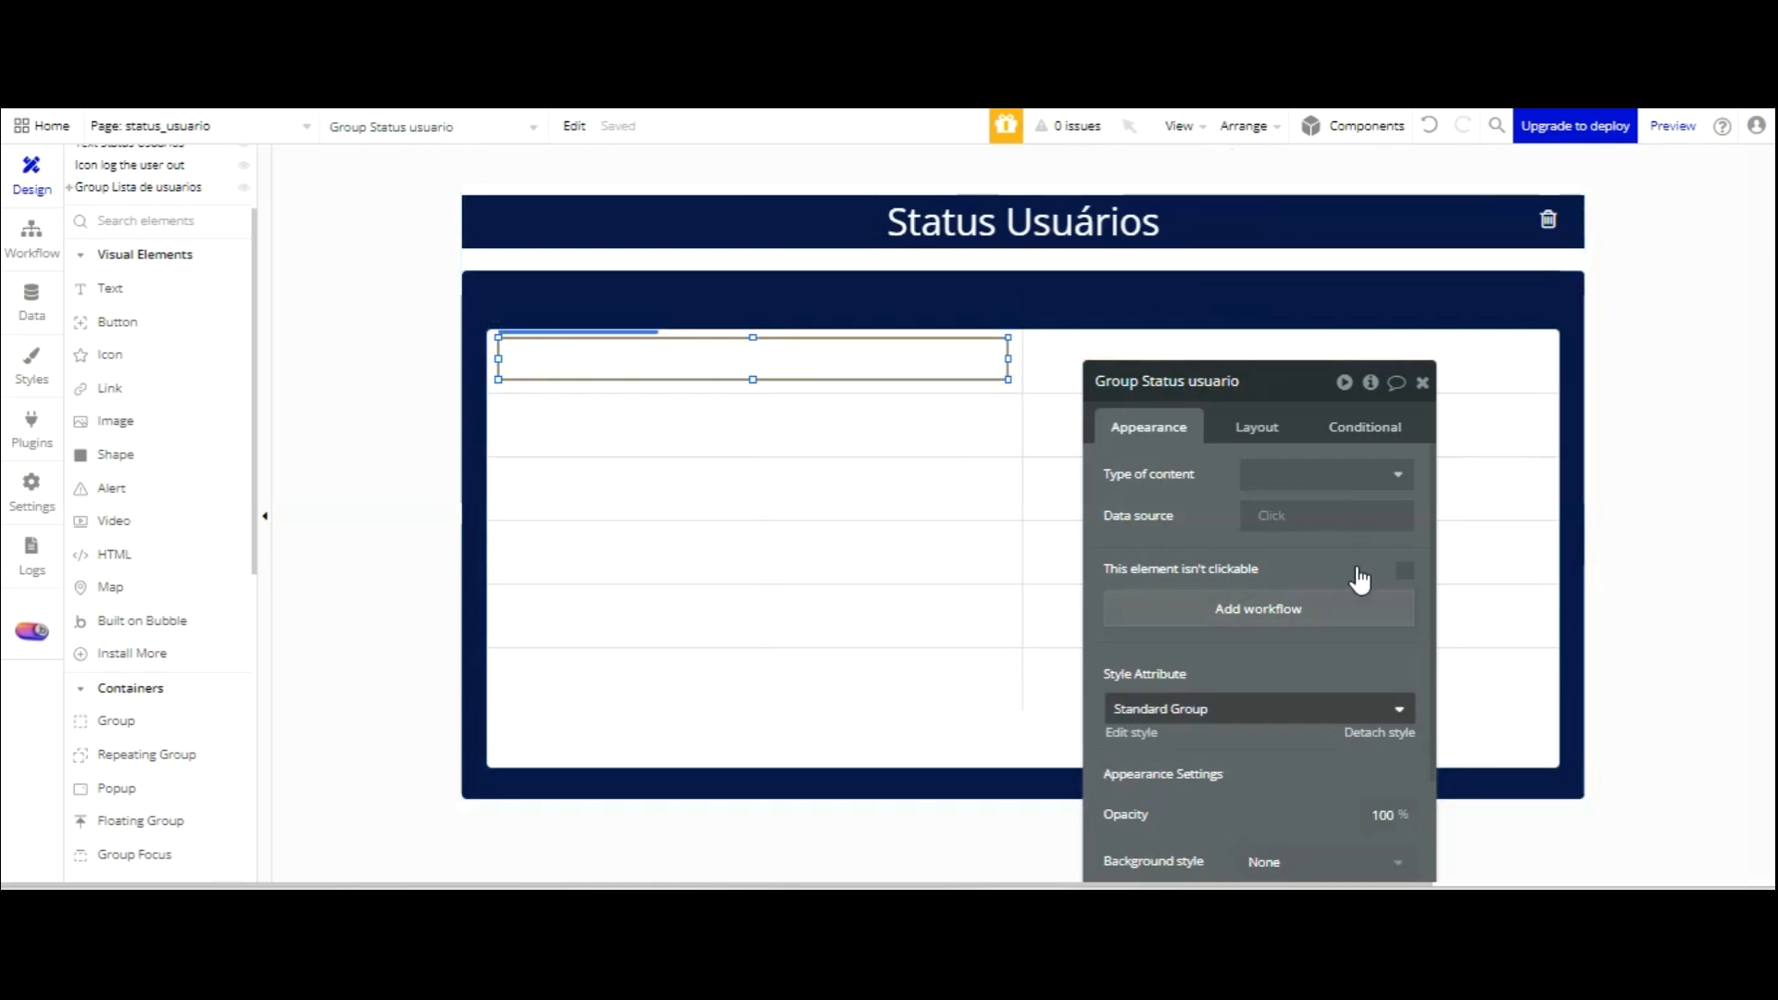
scroll(1352, 519, "down", 3)
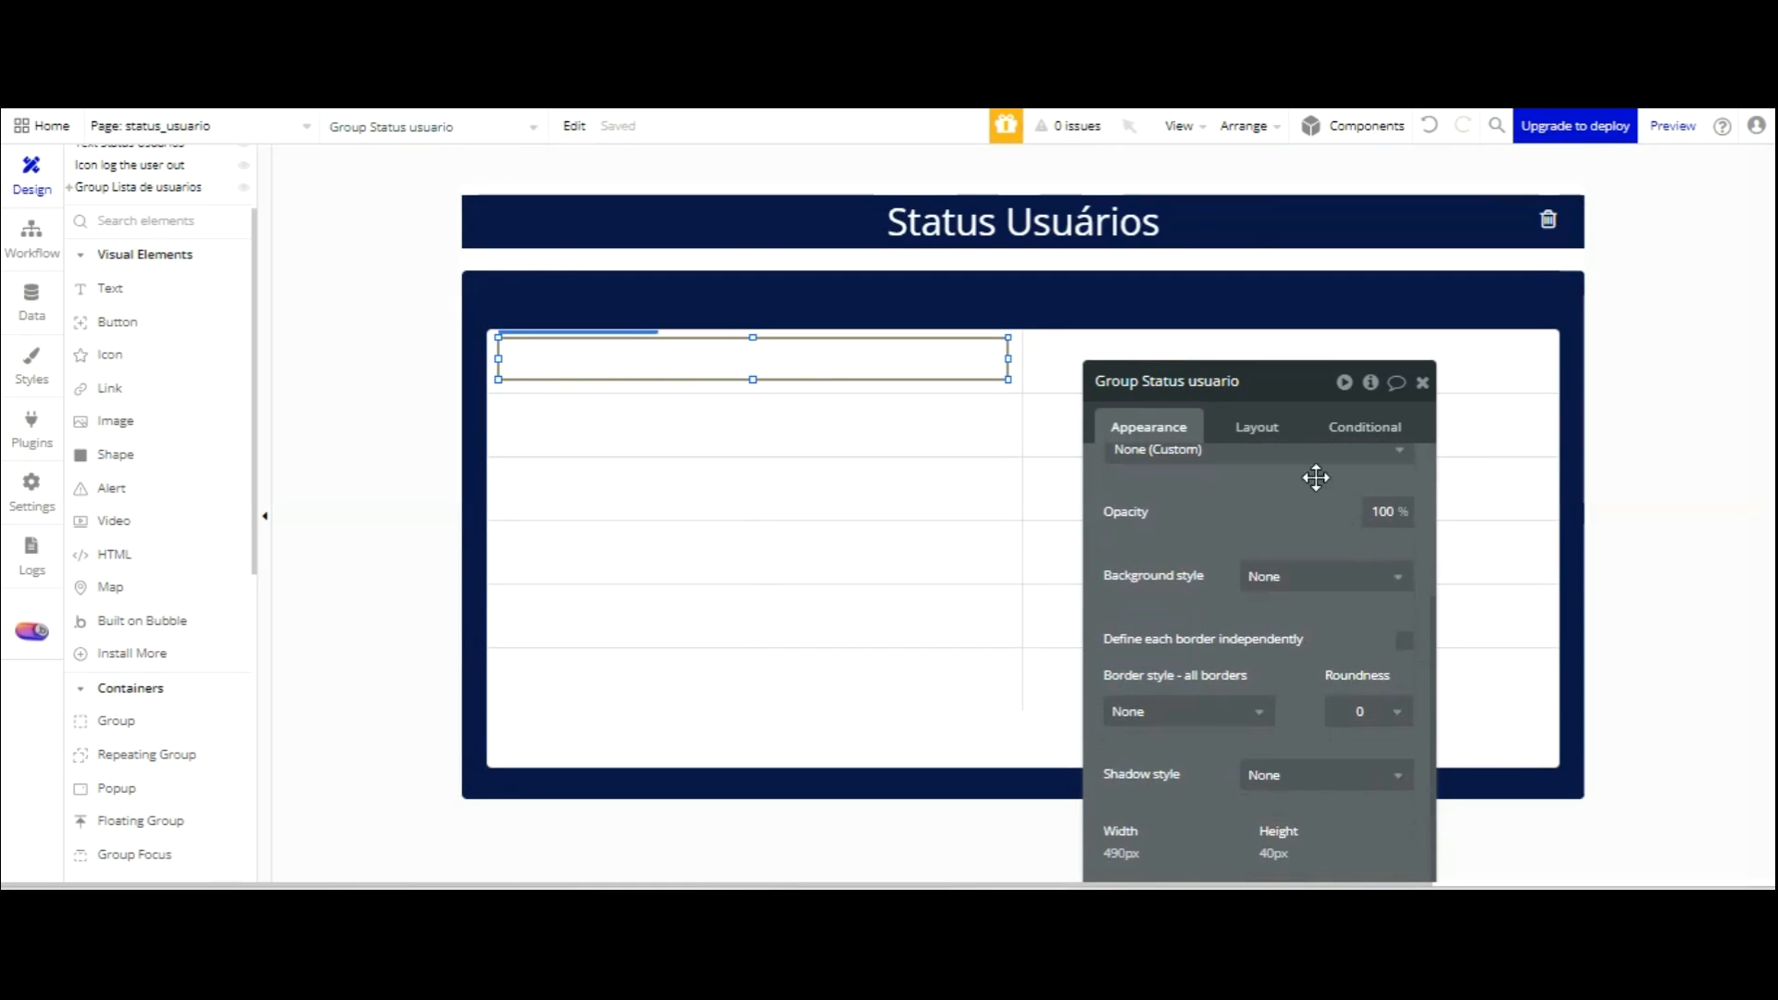
left_click(1311, 640)
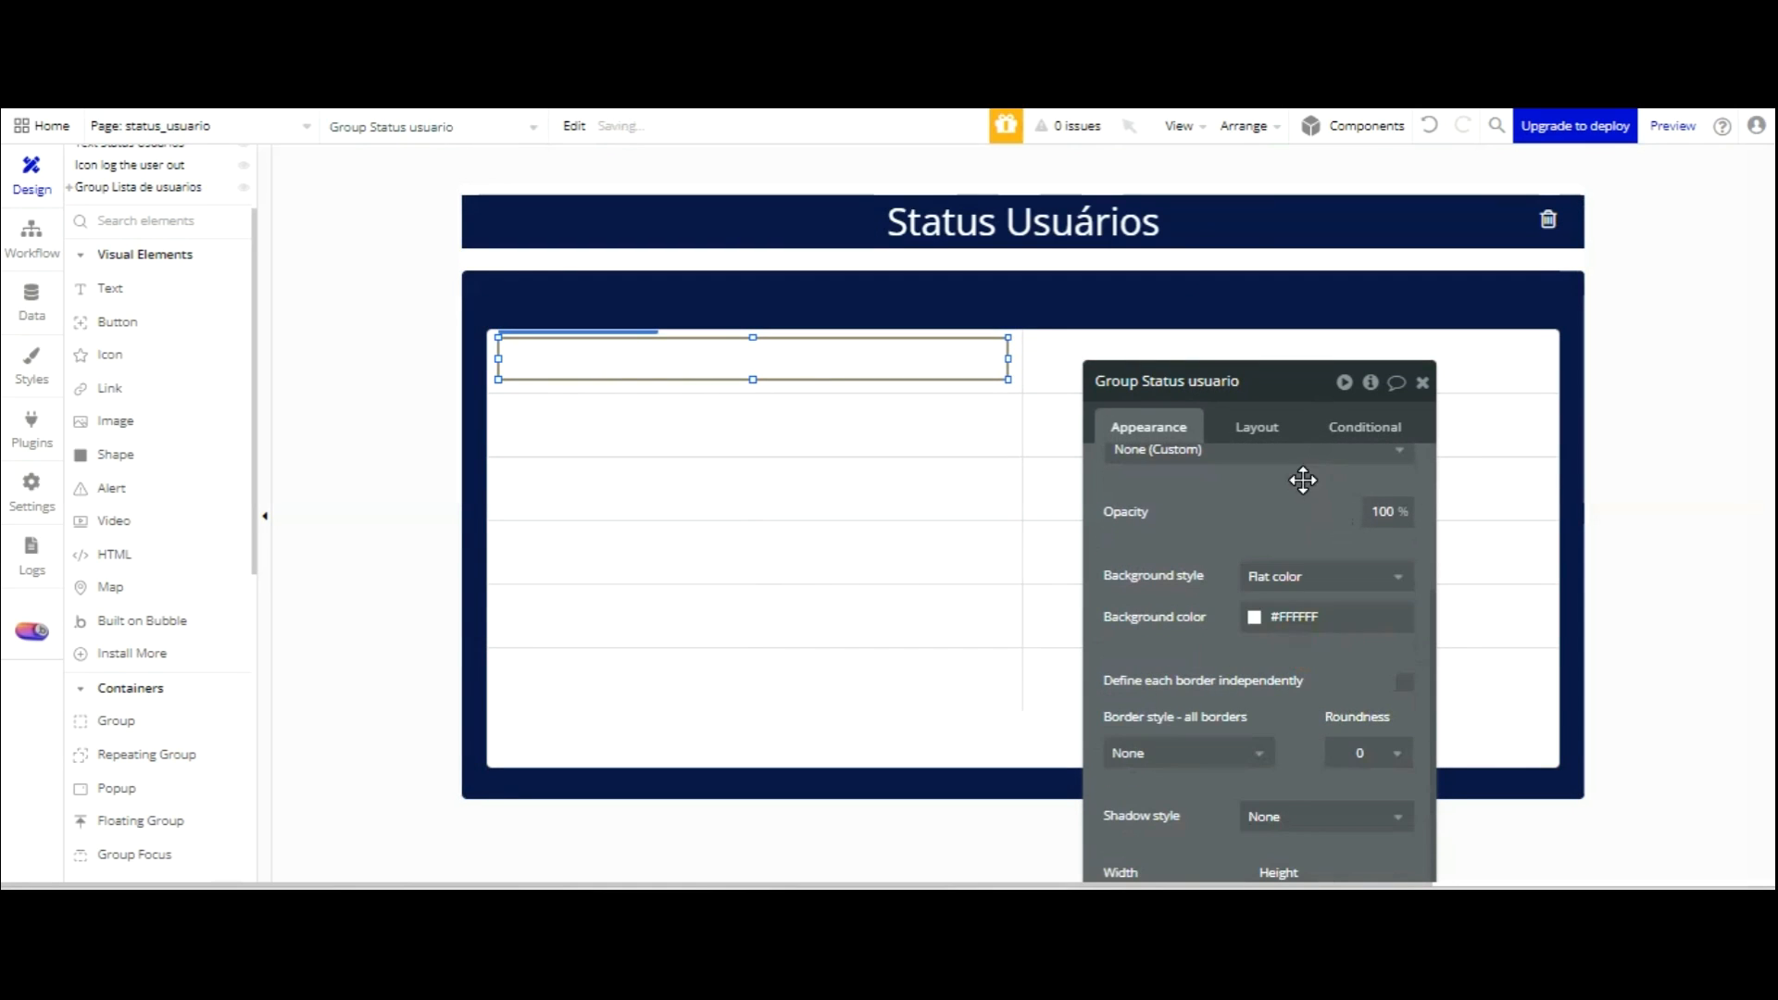
left_click(1253, 616)
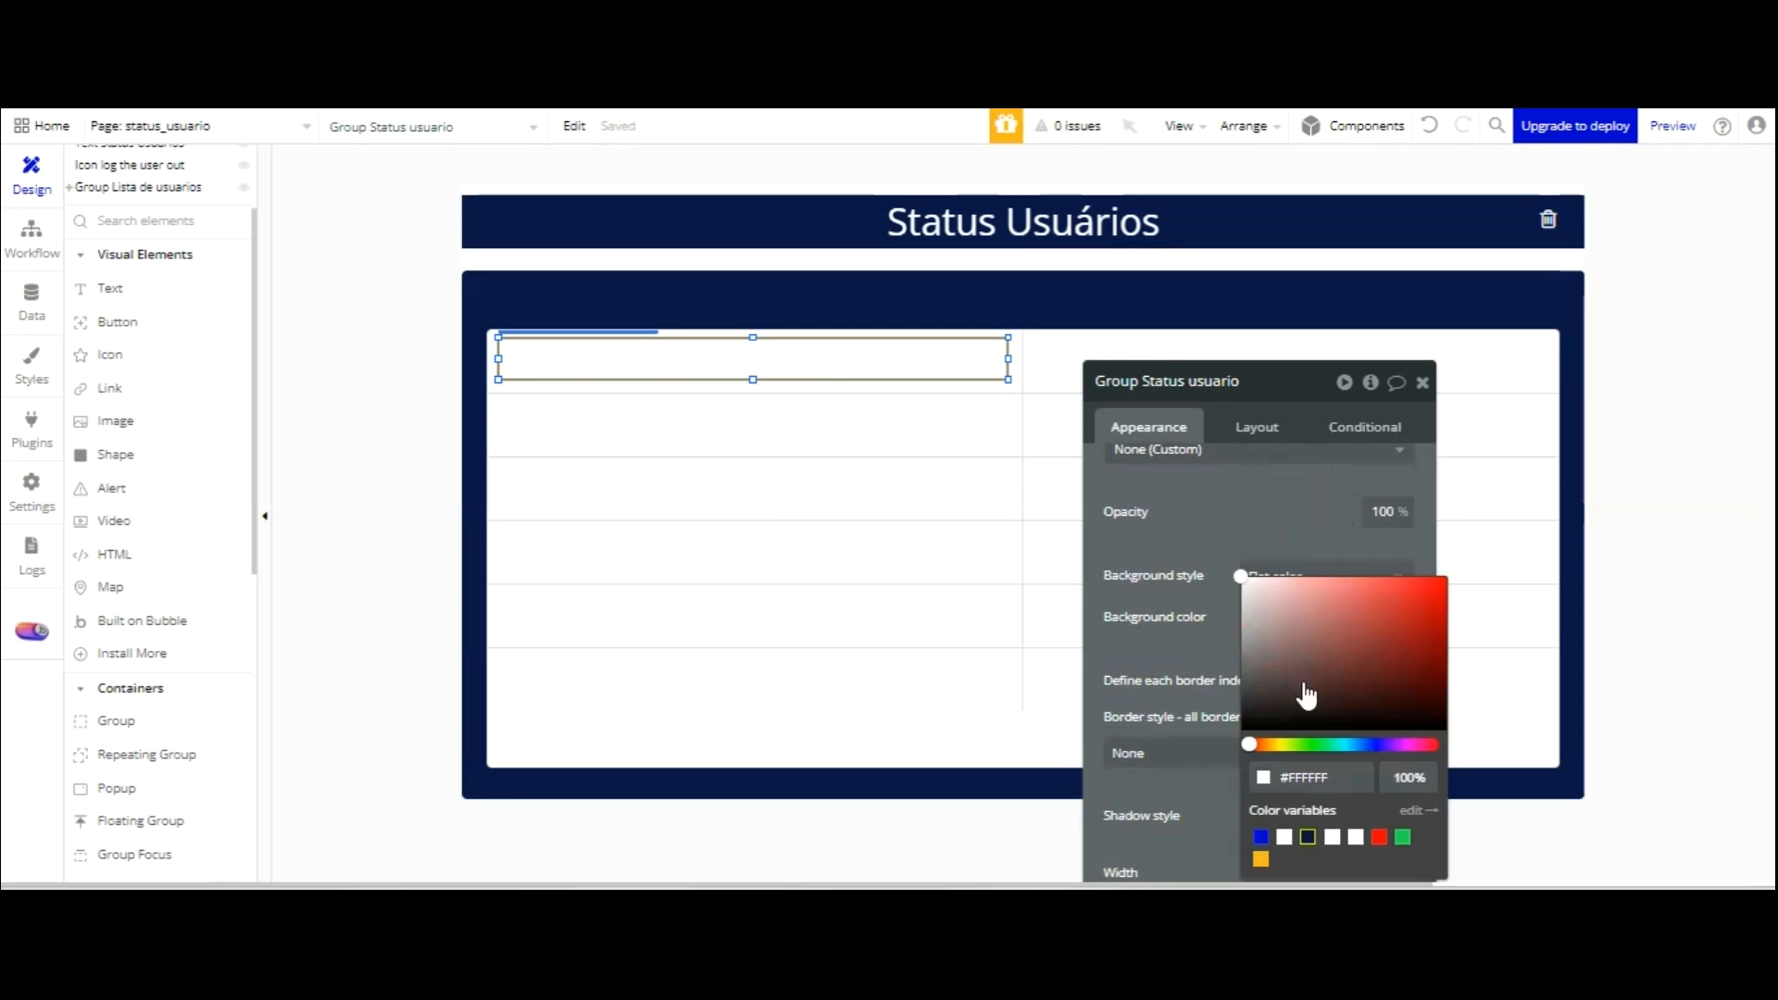
left_click(1308, 837)
left_click(1235, 528)
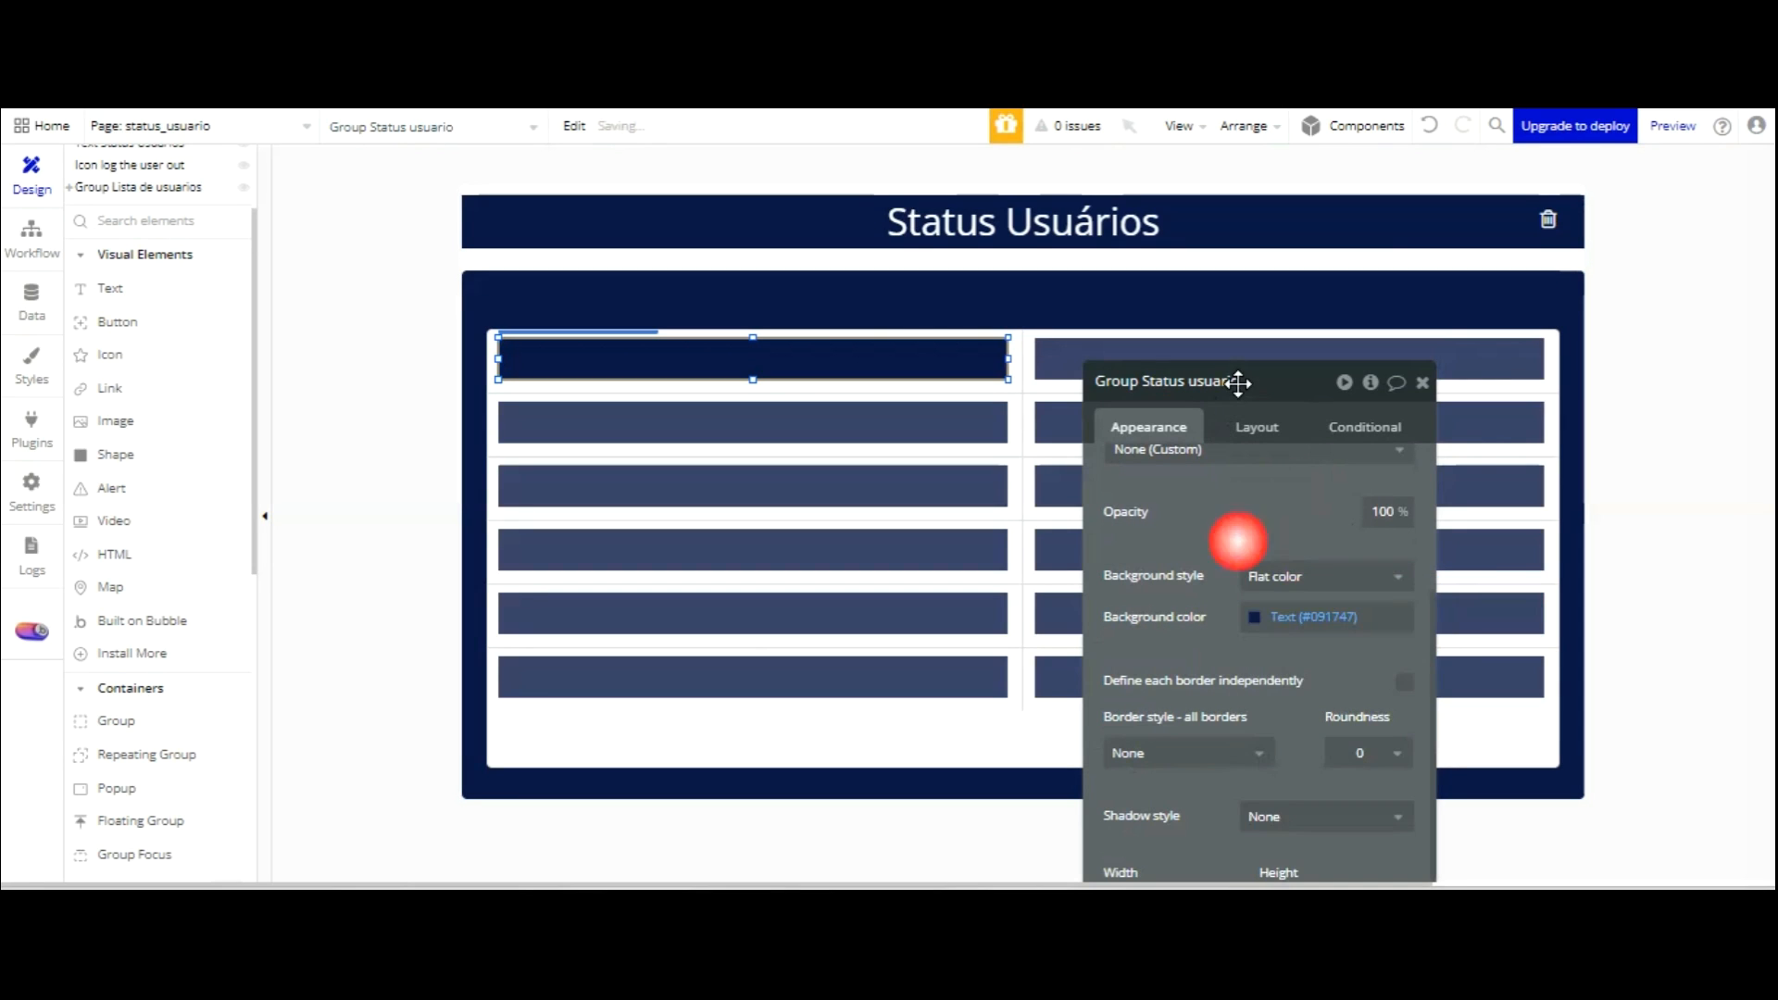
scroll(1238, 392, "down", 3)
left_click(1379, 624)
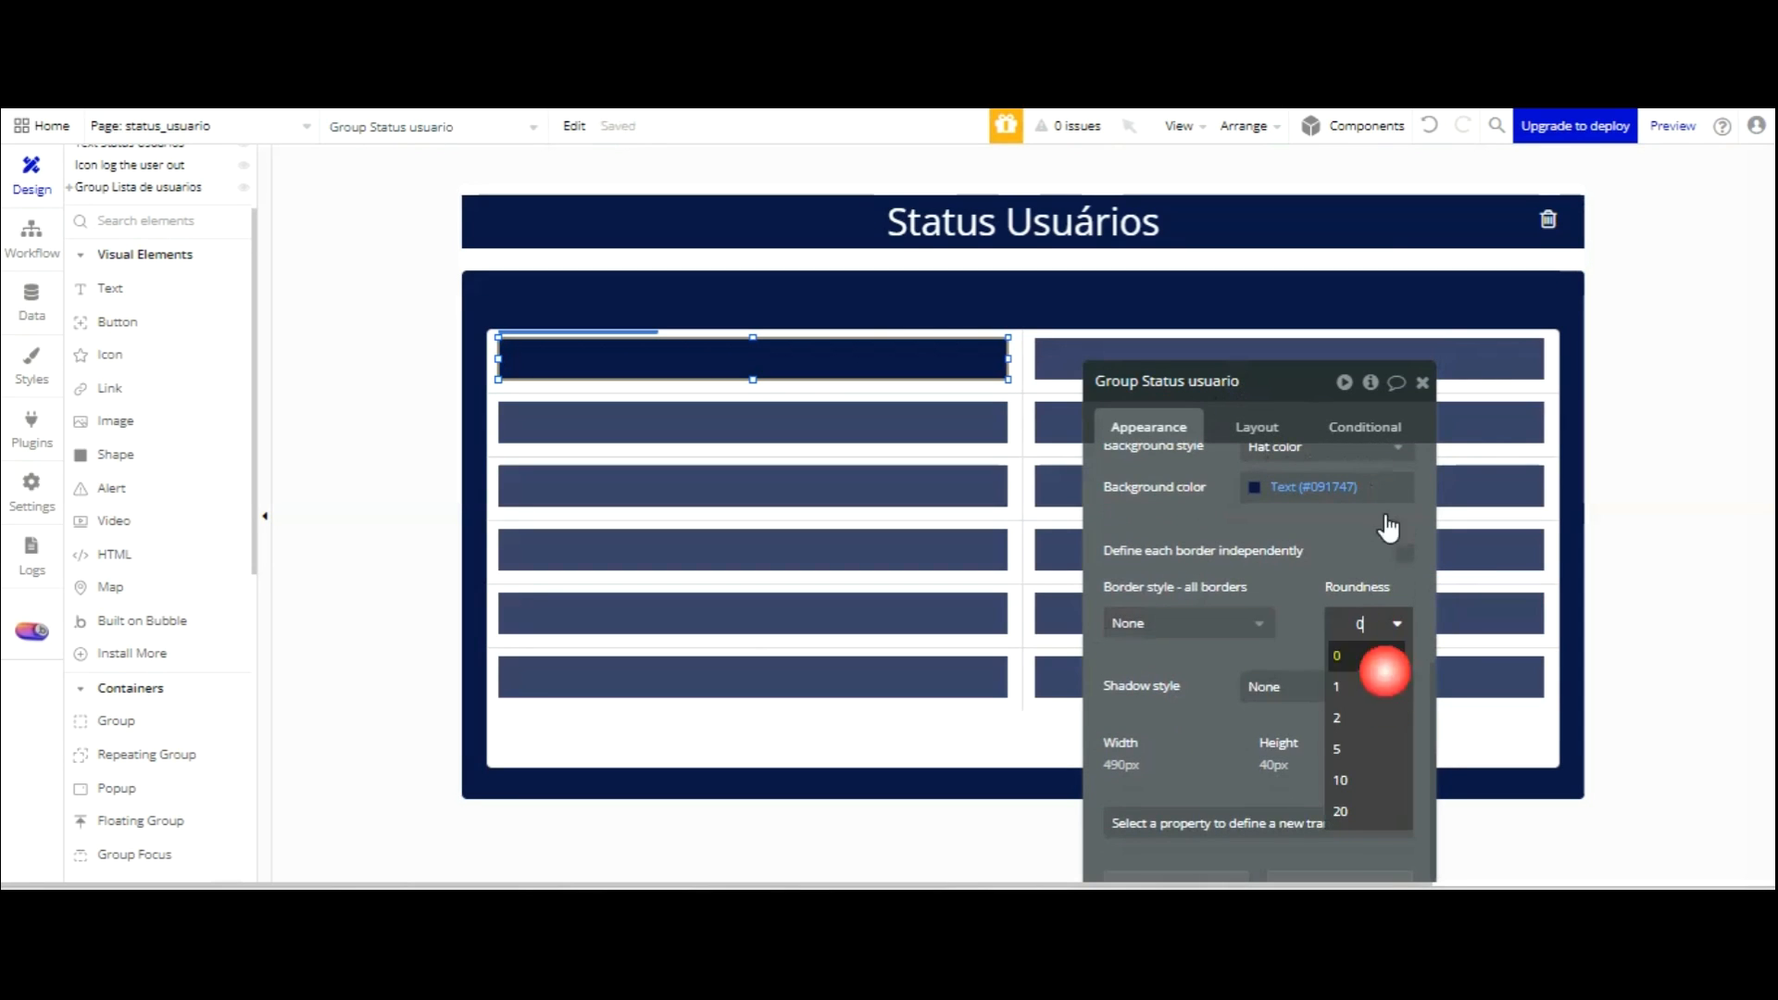
left_click(1371, 750)
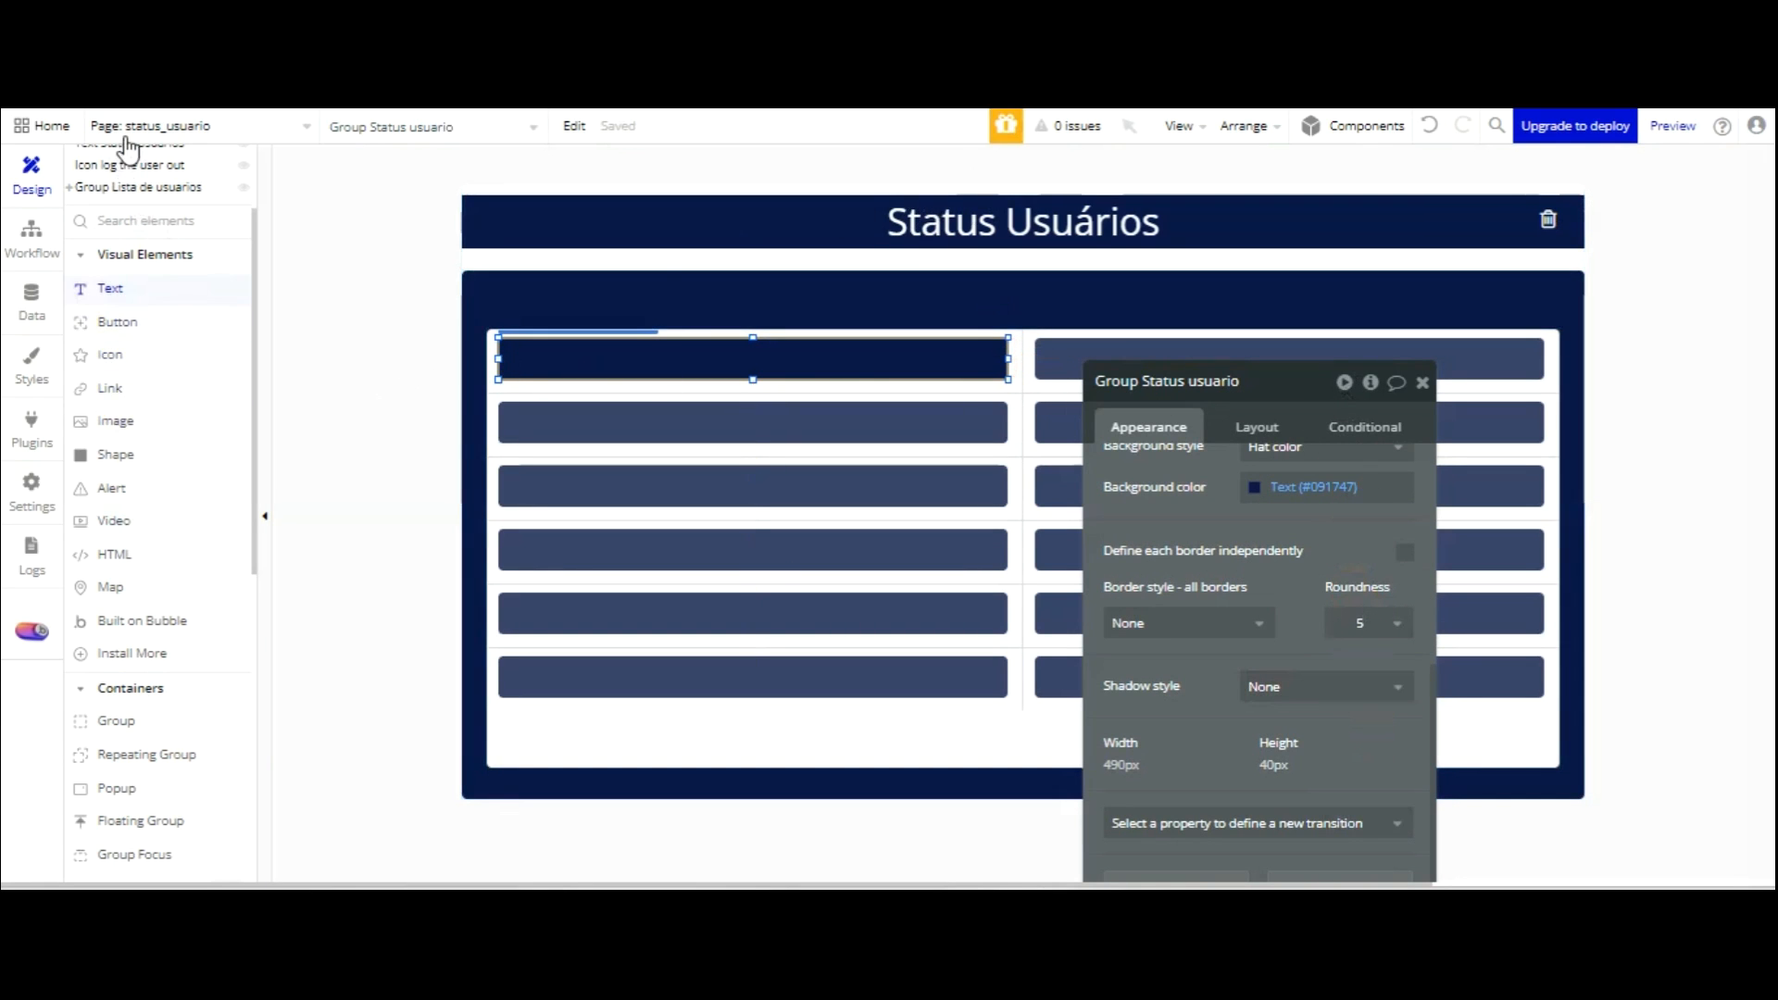
left_click(120, 288)
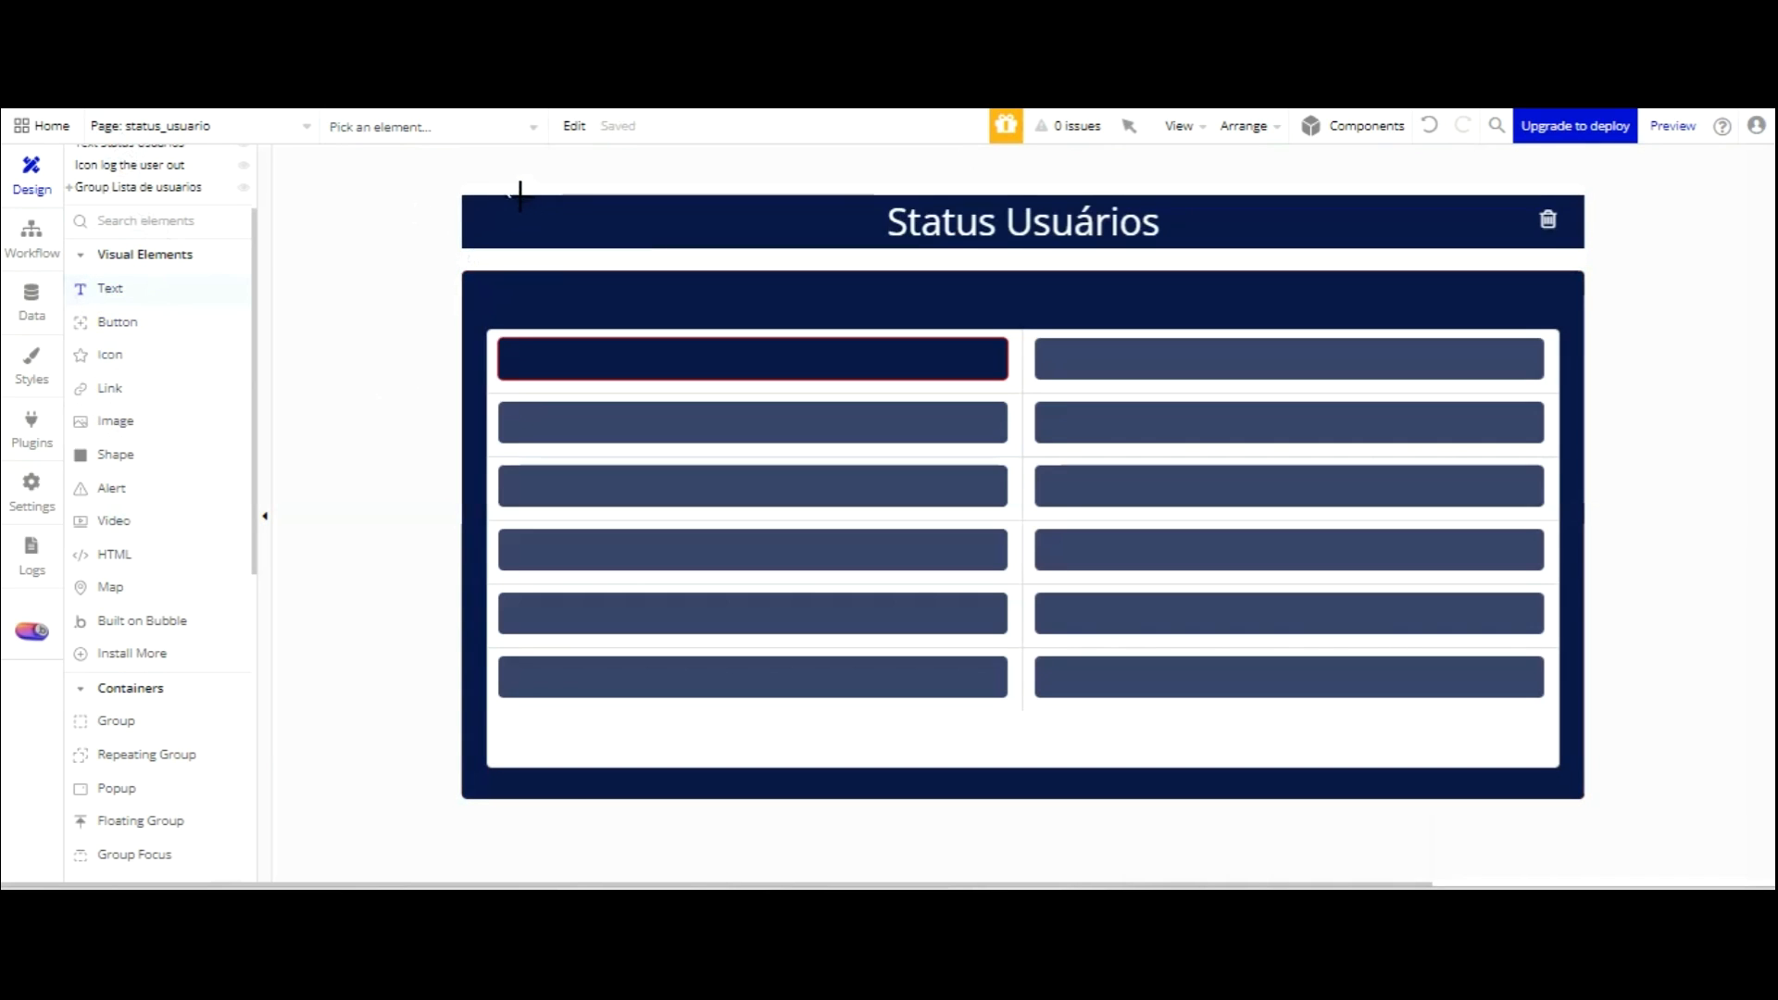
Draw a text element inside the first list cell and make it slightly taller.
left_click_drag(500, 190, 741, 211)
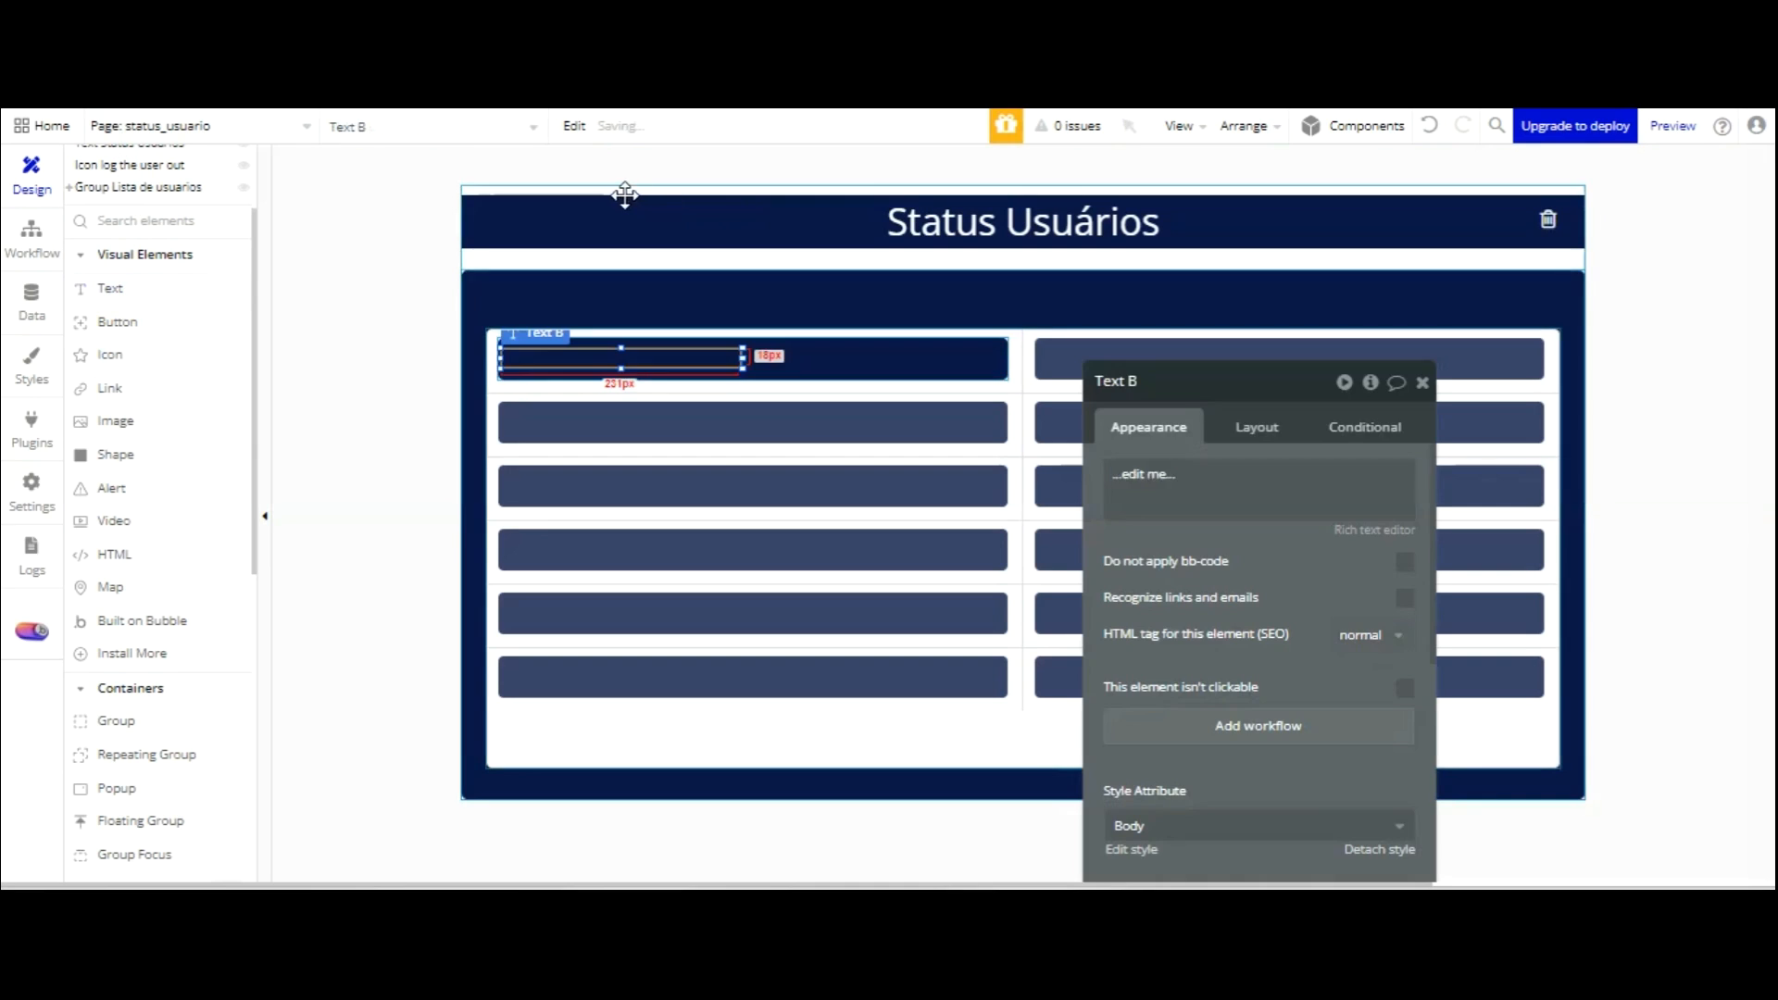
left_click_drag(621, 348, 622, 345)
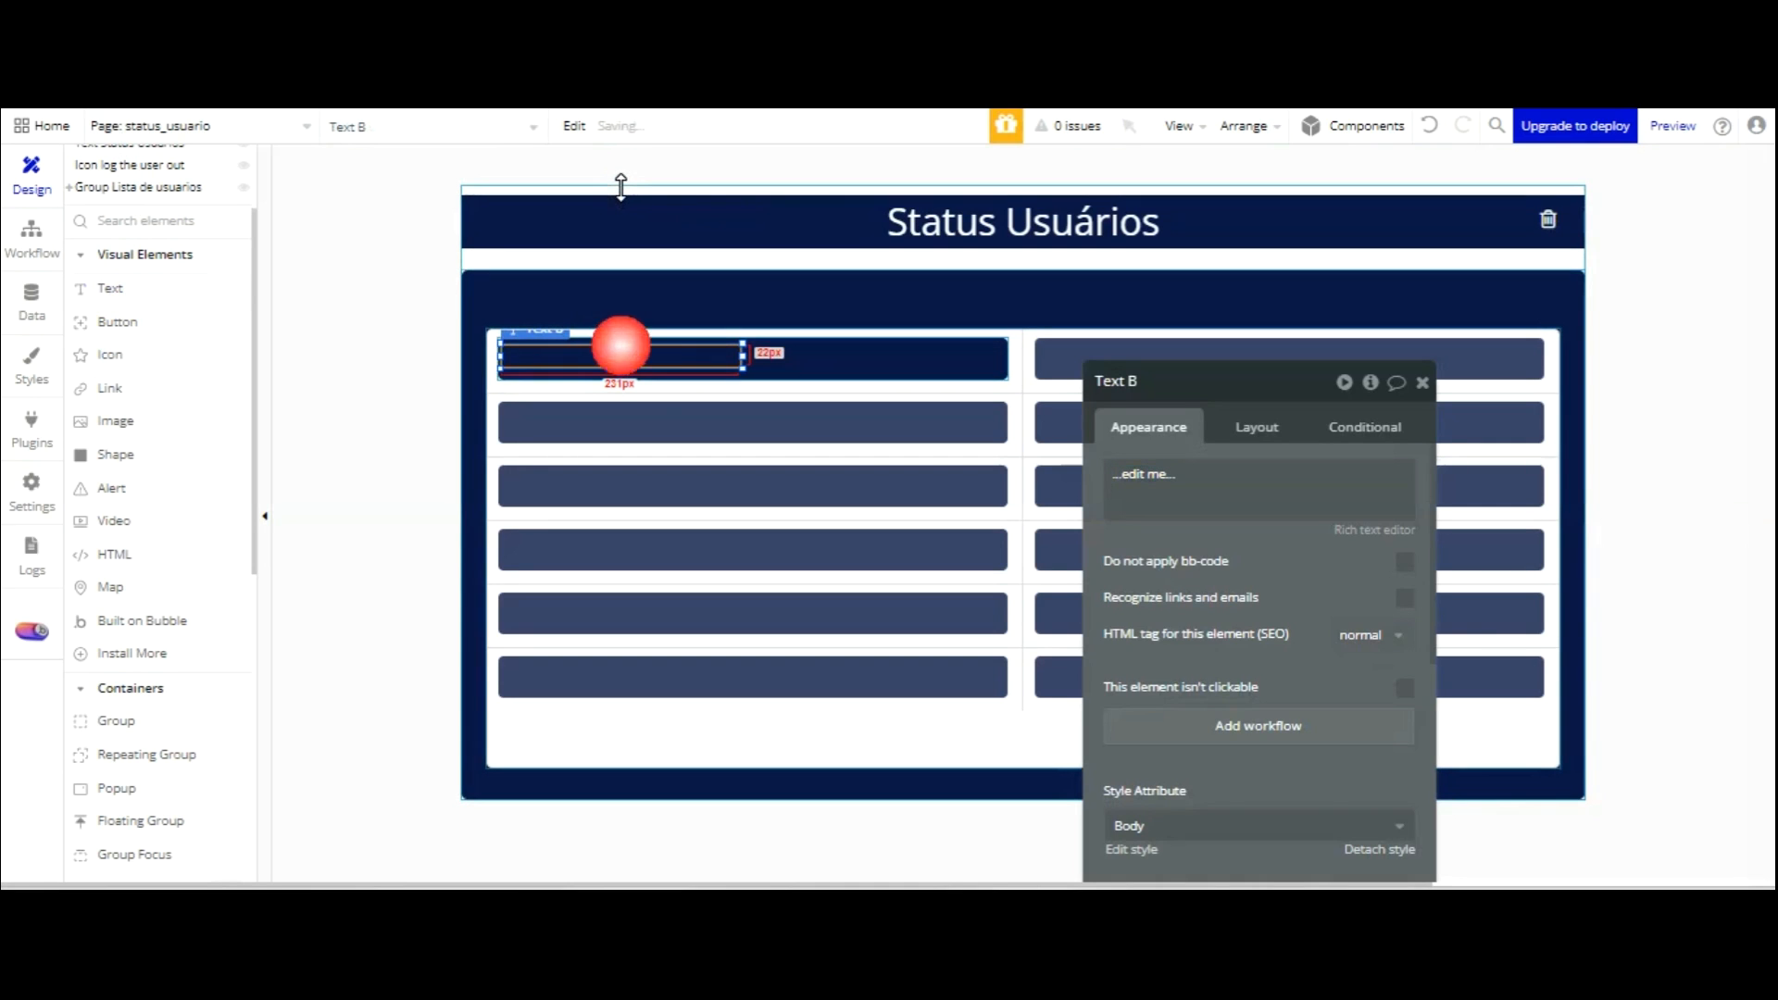
left_click(1231, 466)
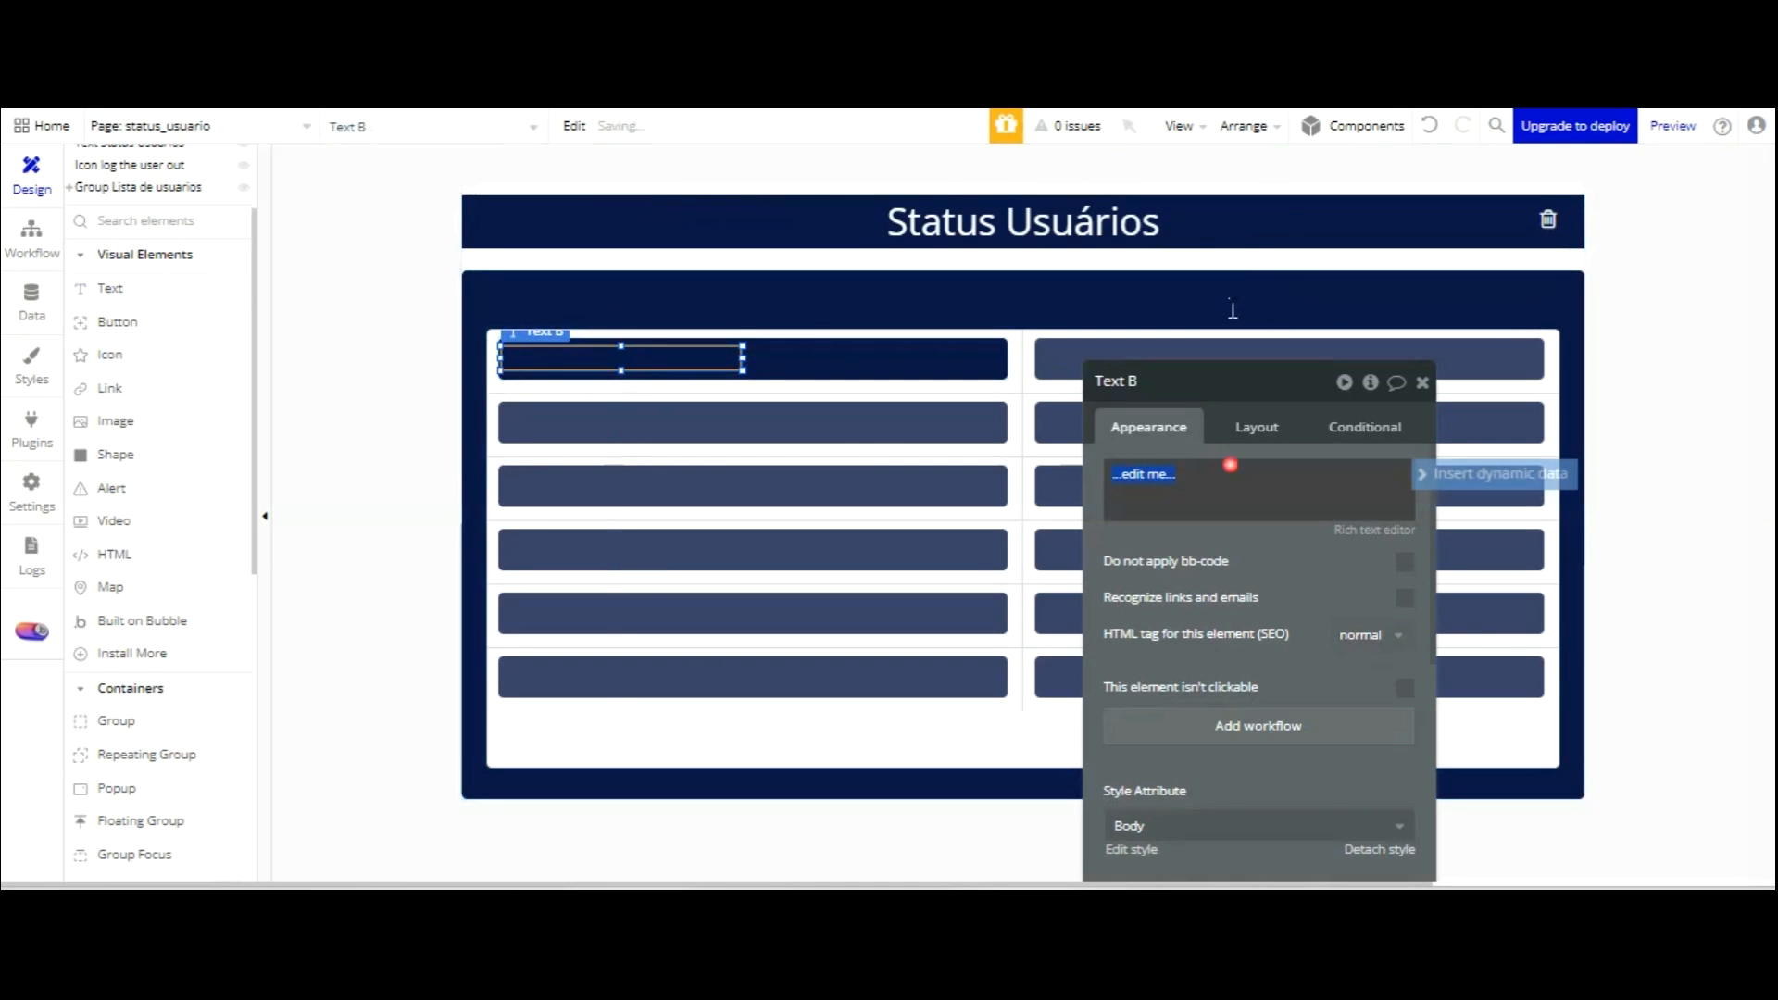
left_click(1471, 474)
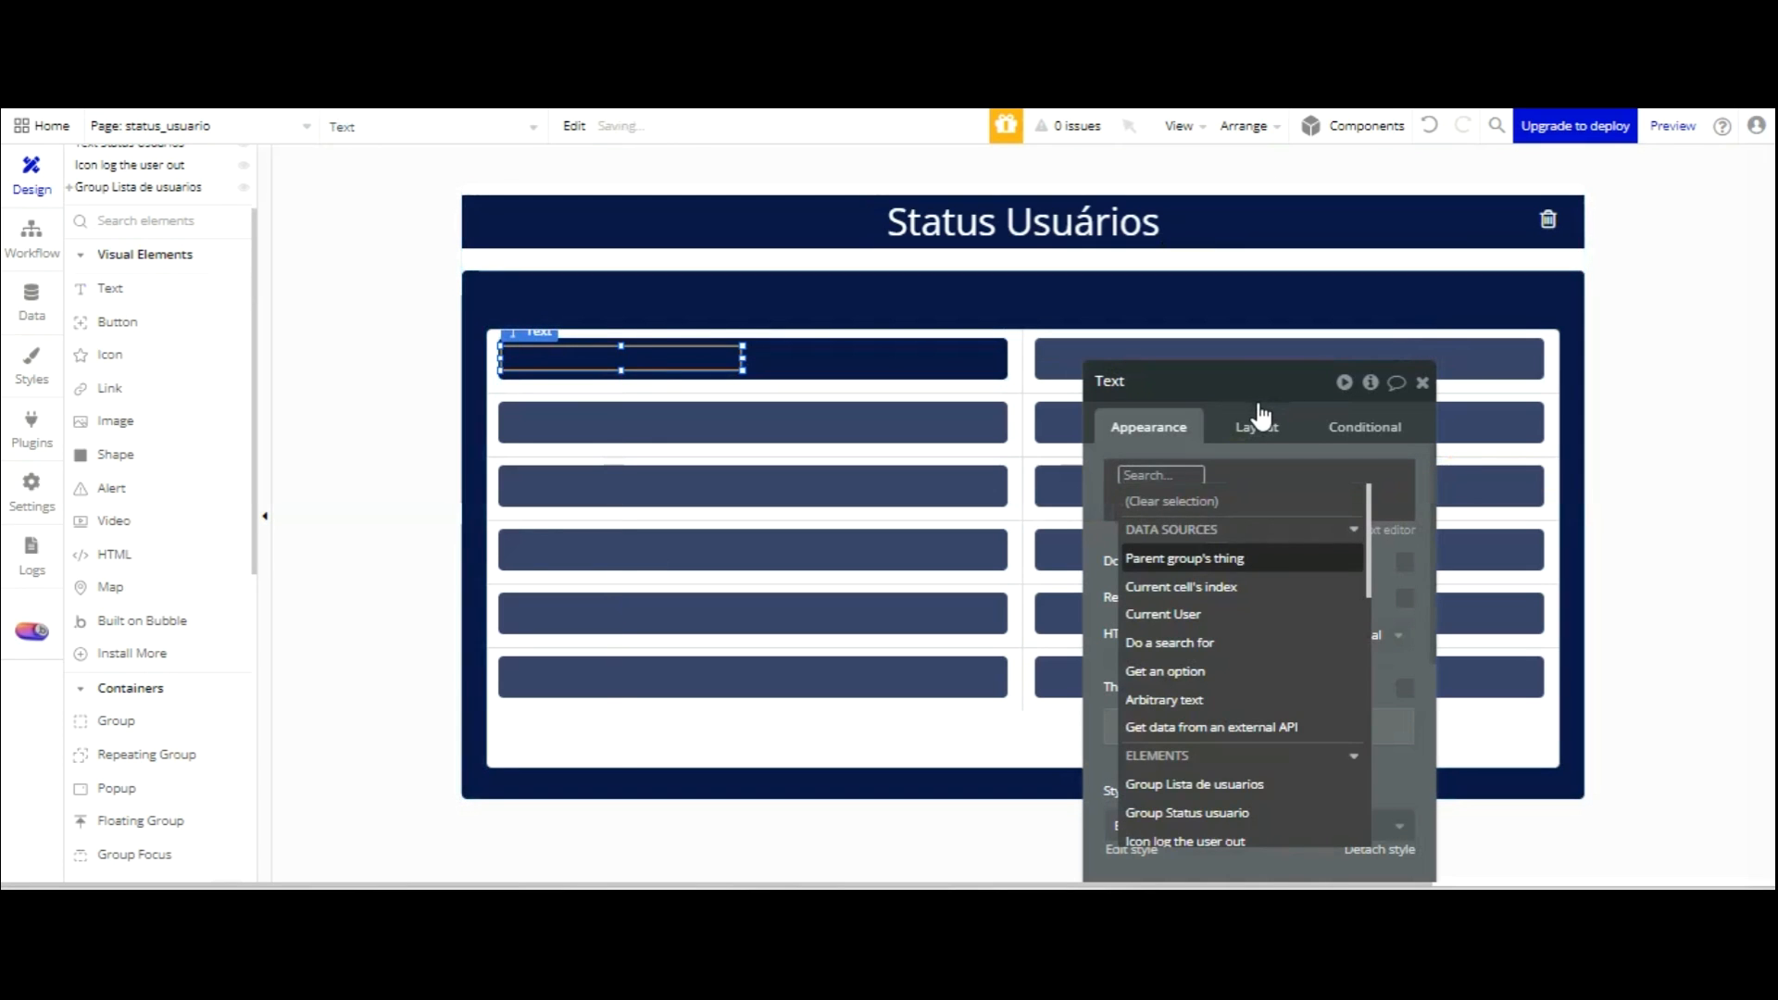
Set Group Status usuario's type of content to User.
left_click(1024, 303)
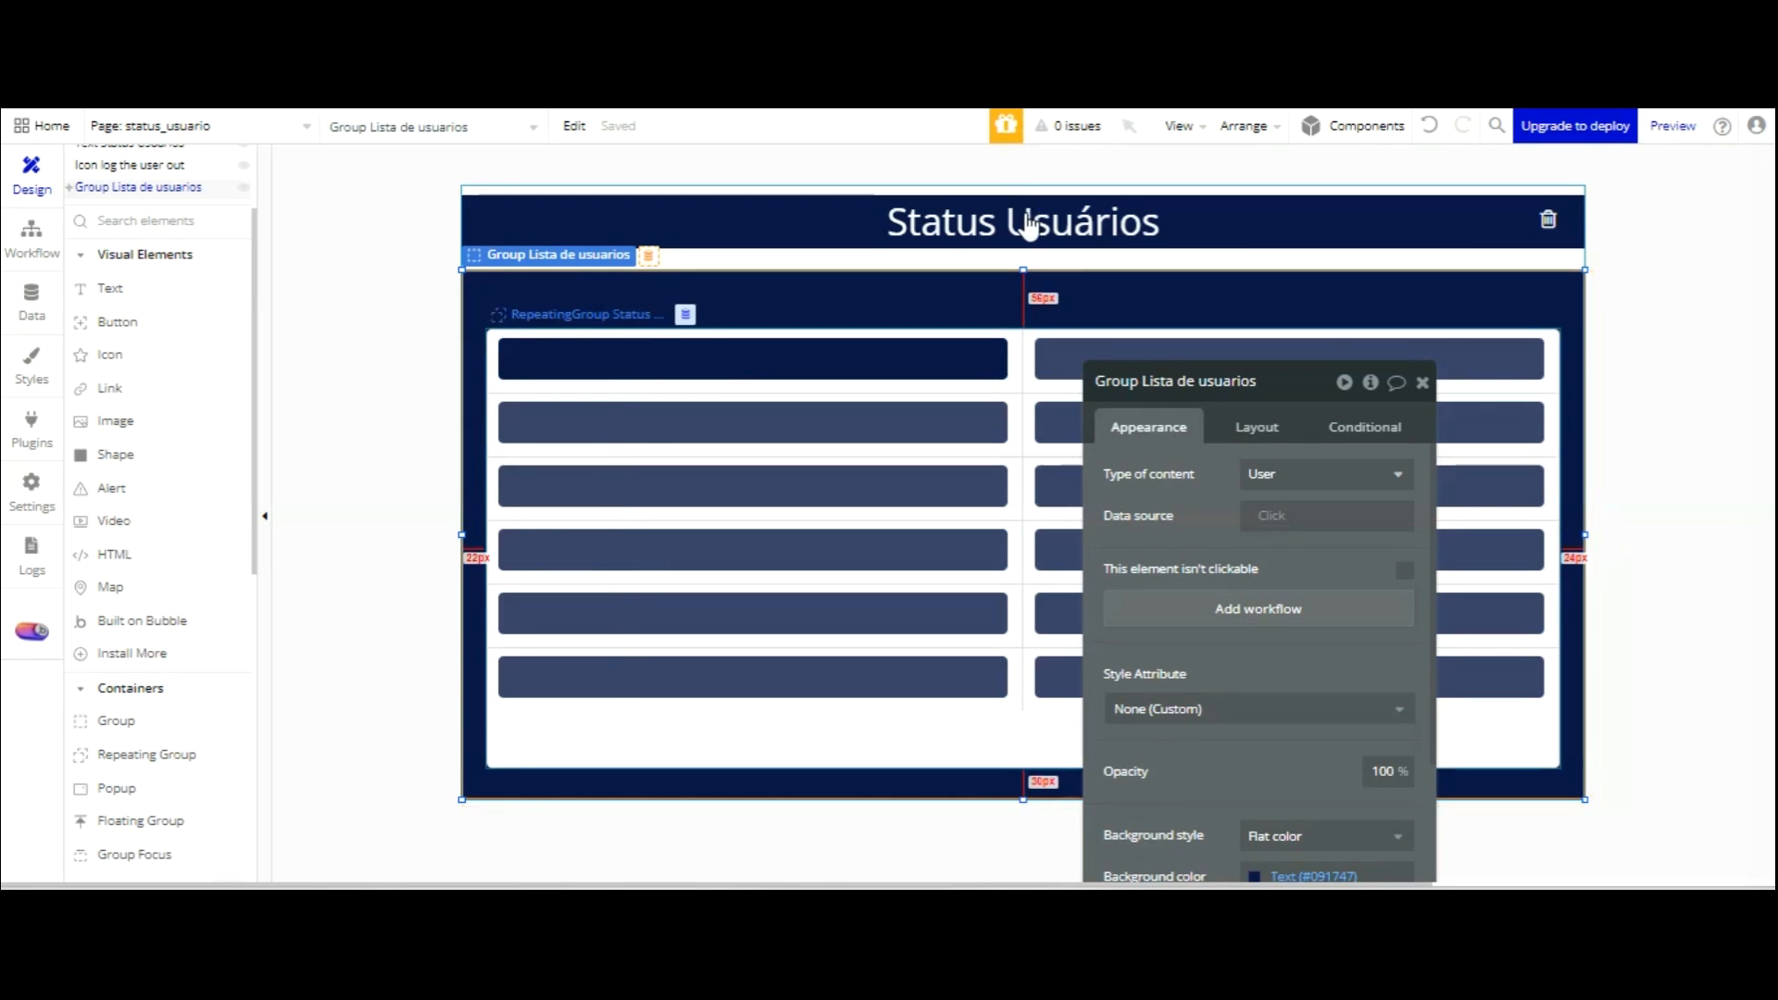
left_click(1023, 375)
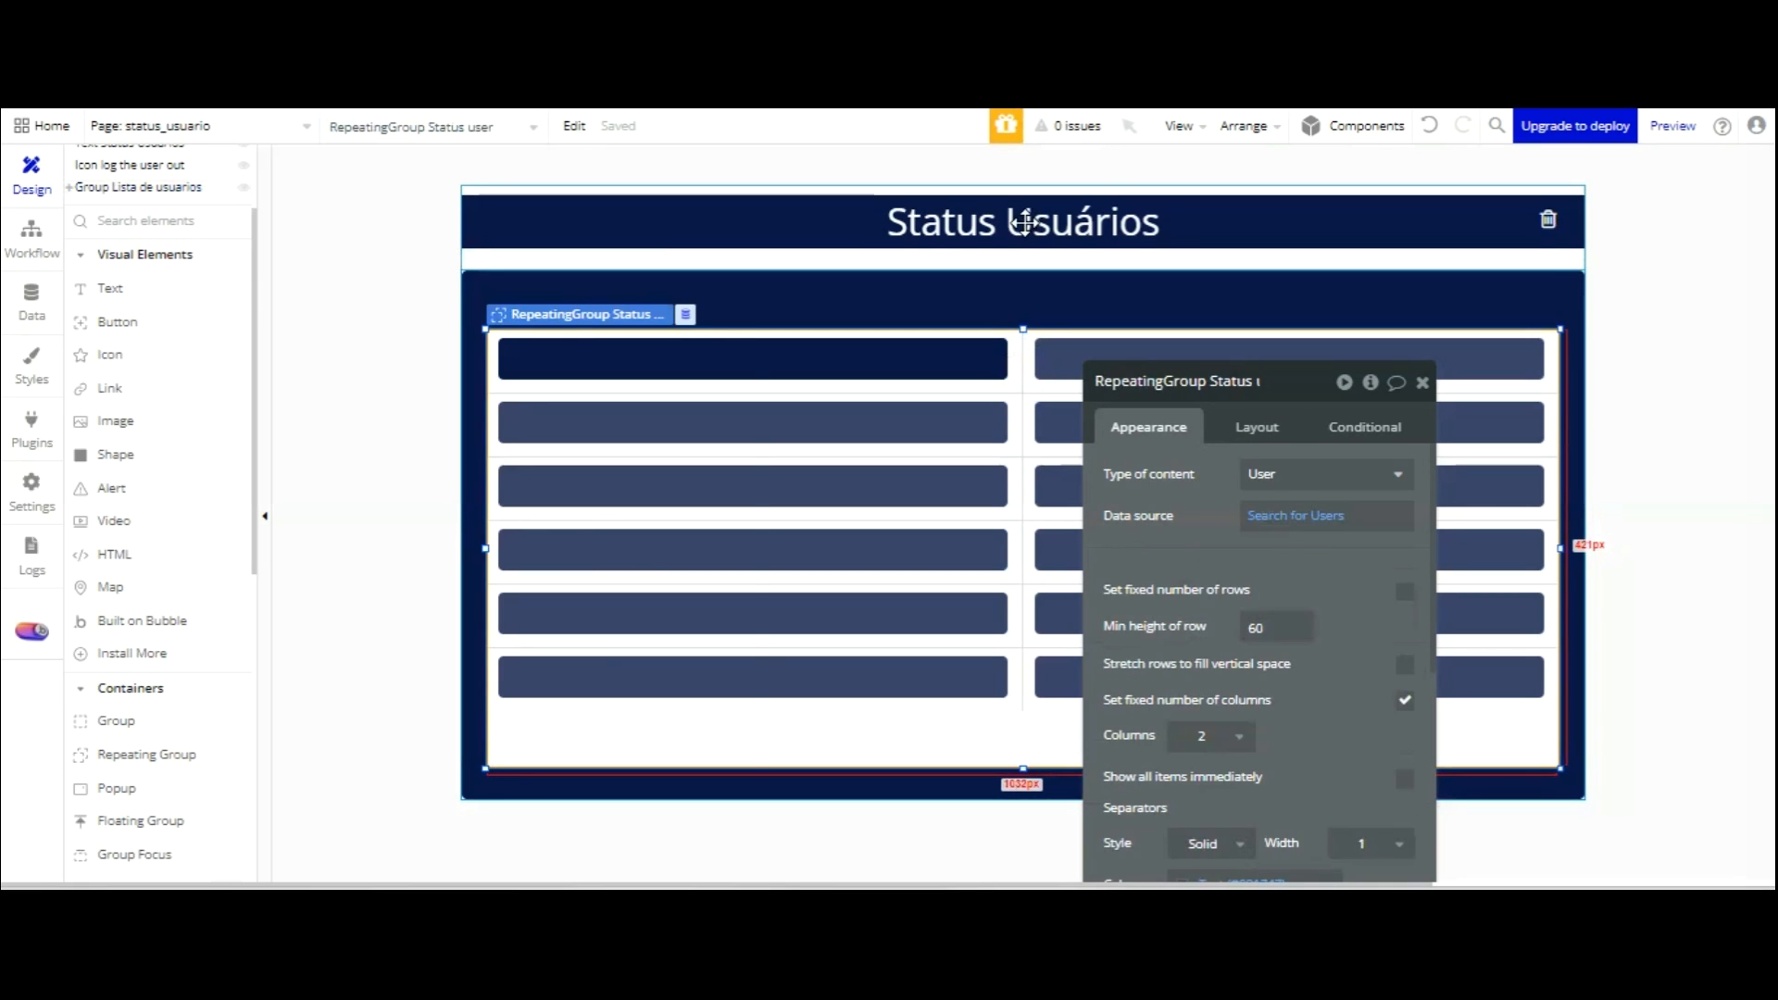
left_click(964, 357)
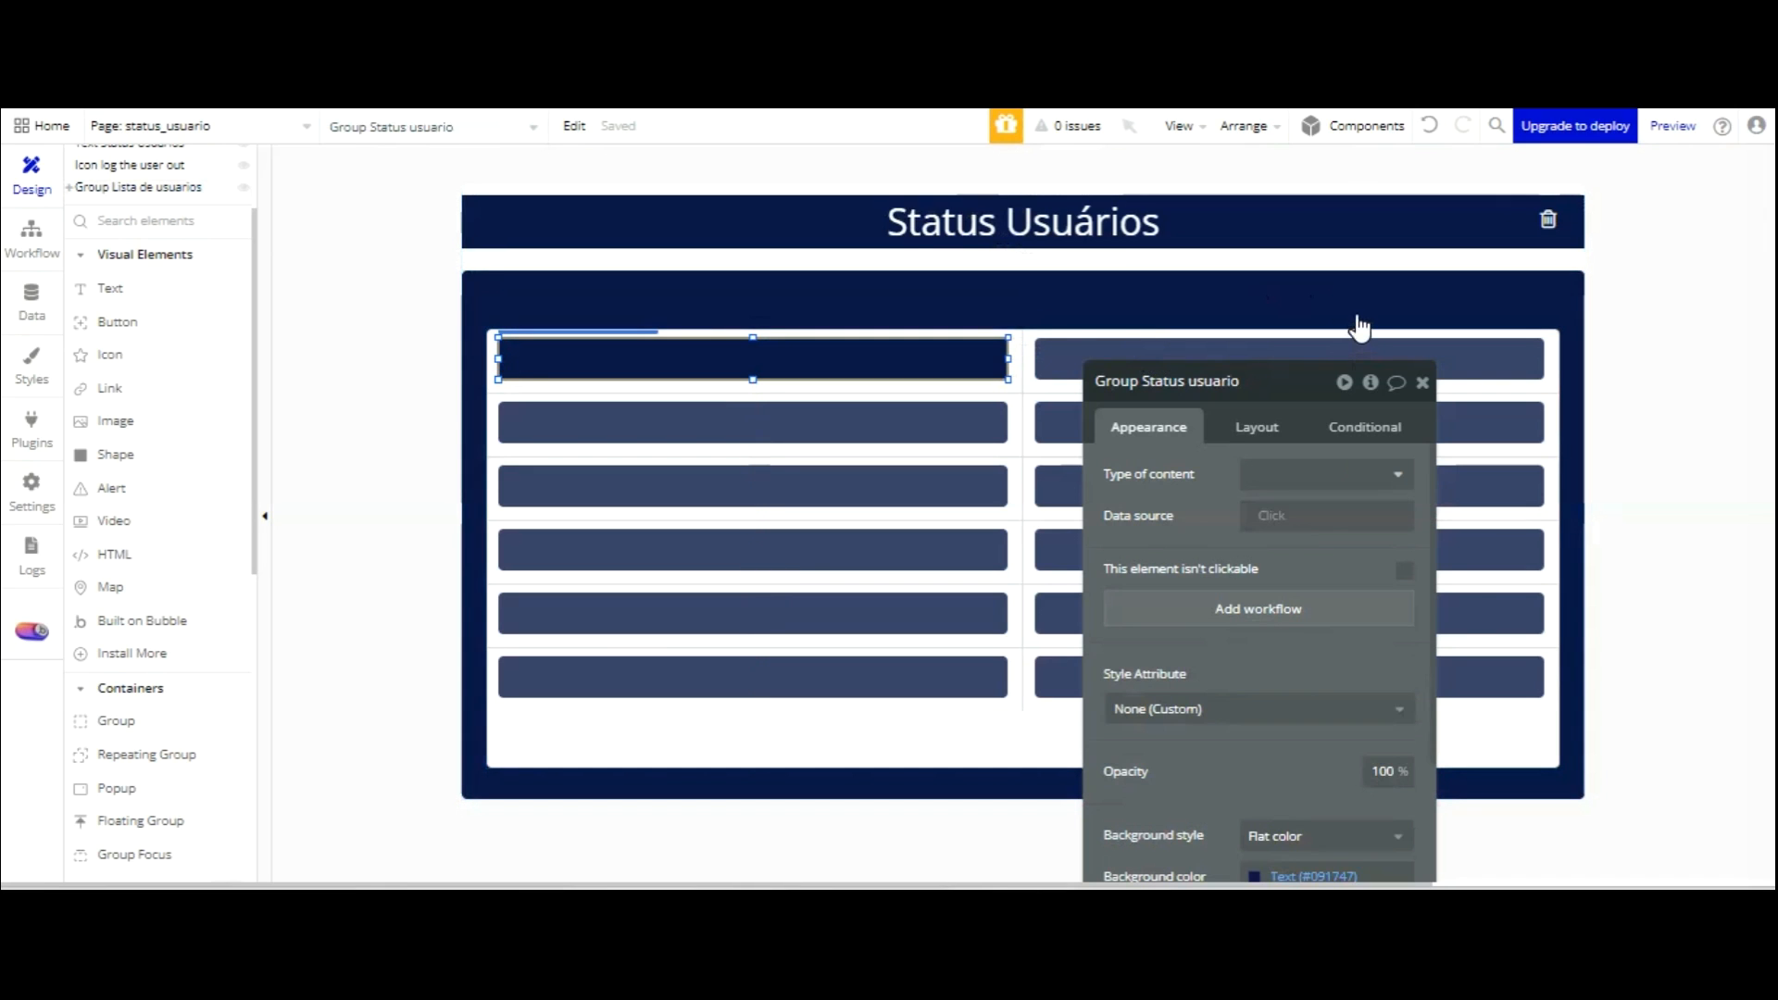
left_click(1359, 474)
left_click(1304, 562)
left_click(1171, 436)
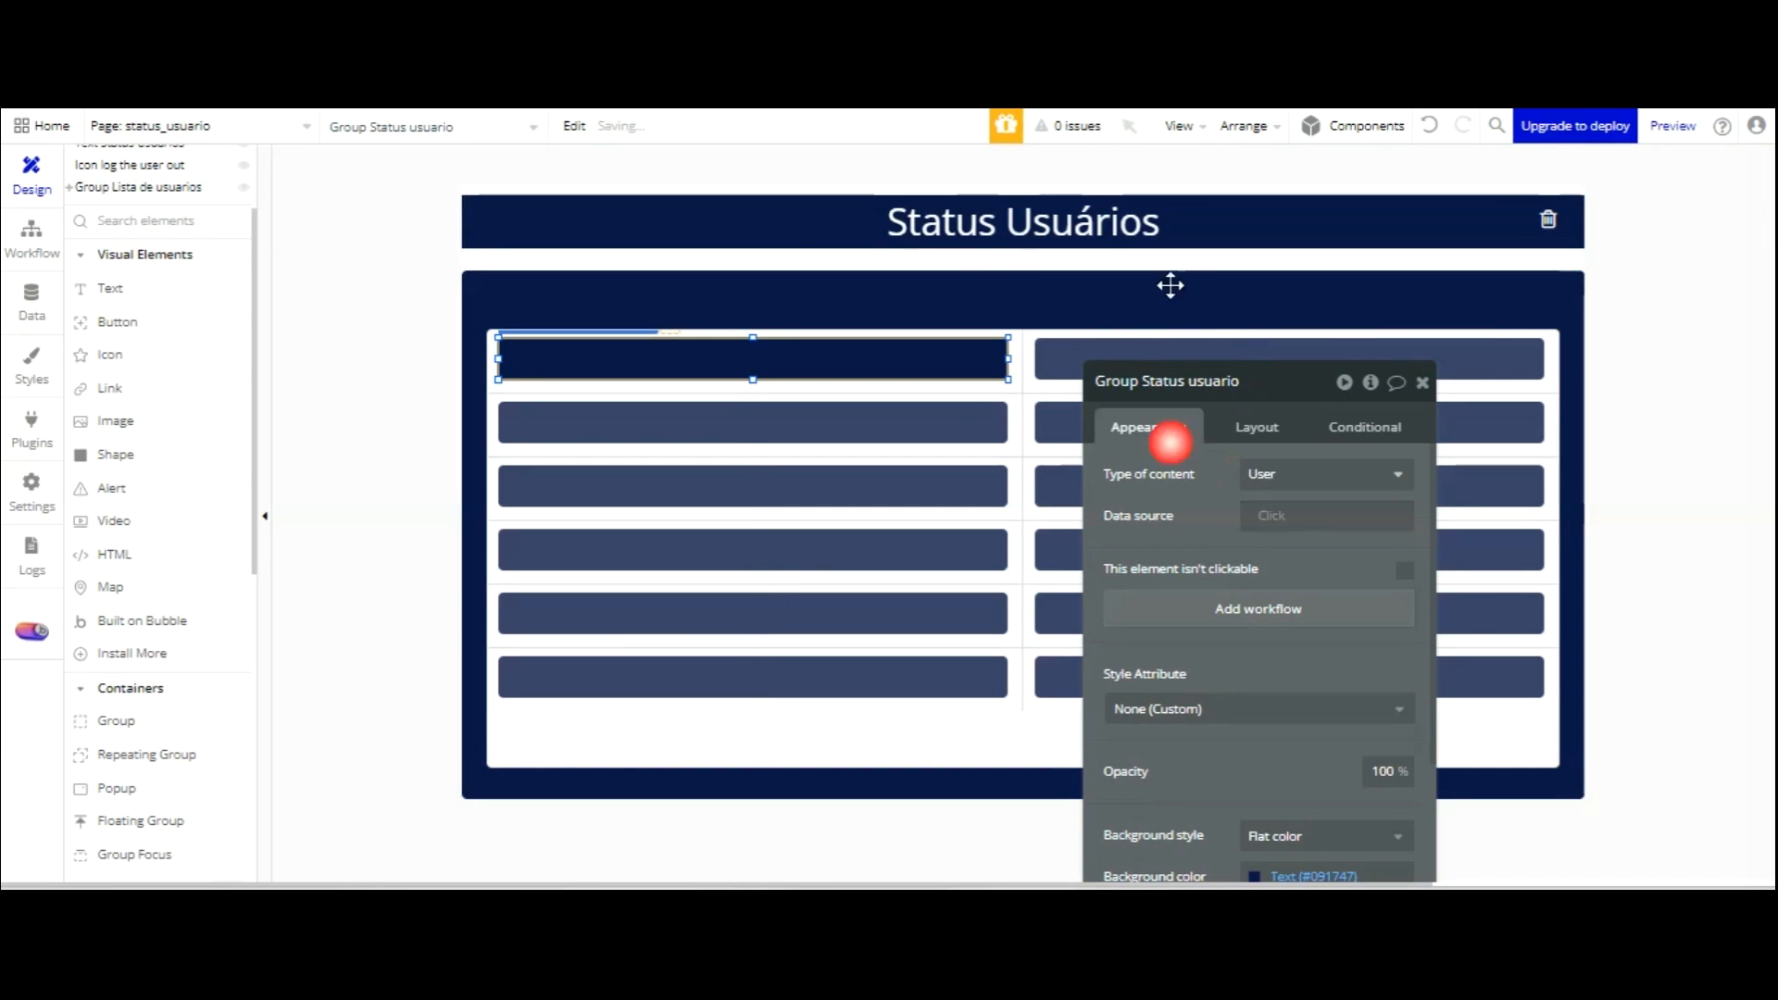
left_click(639, 361)
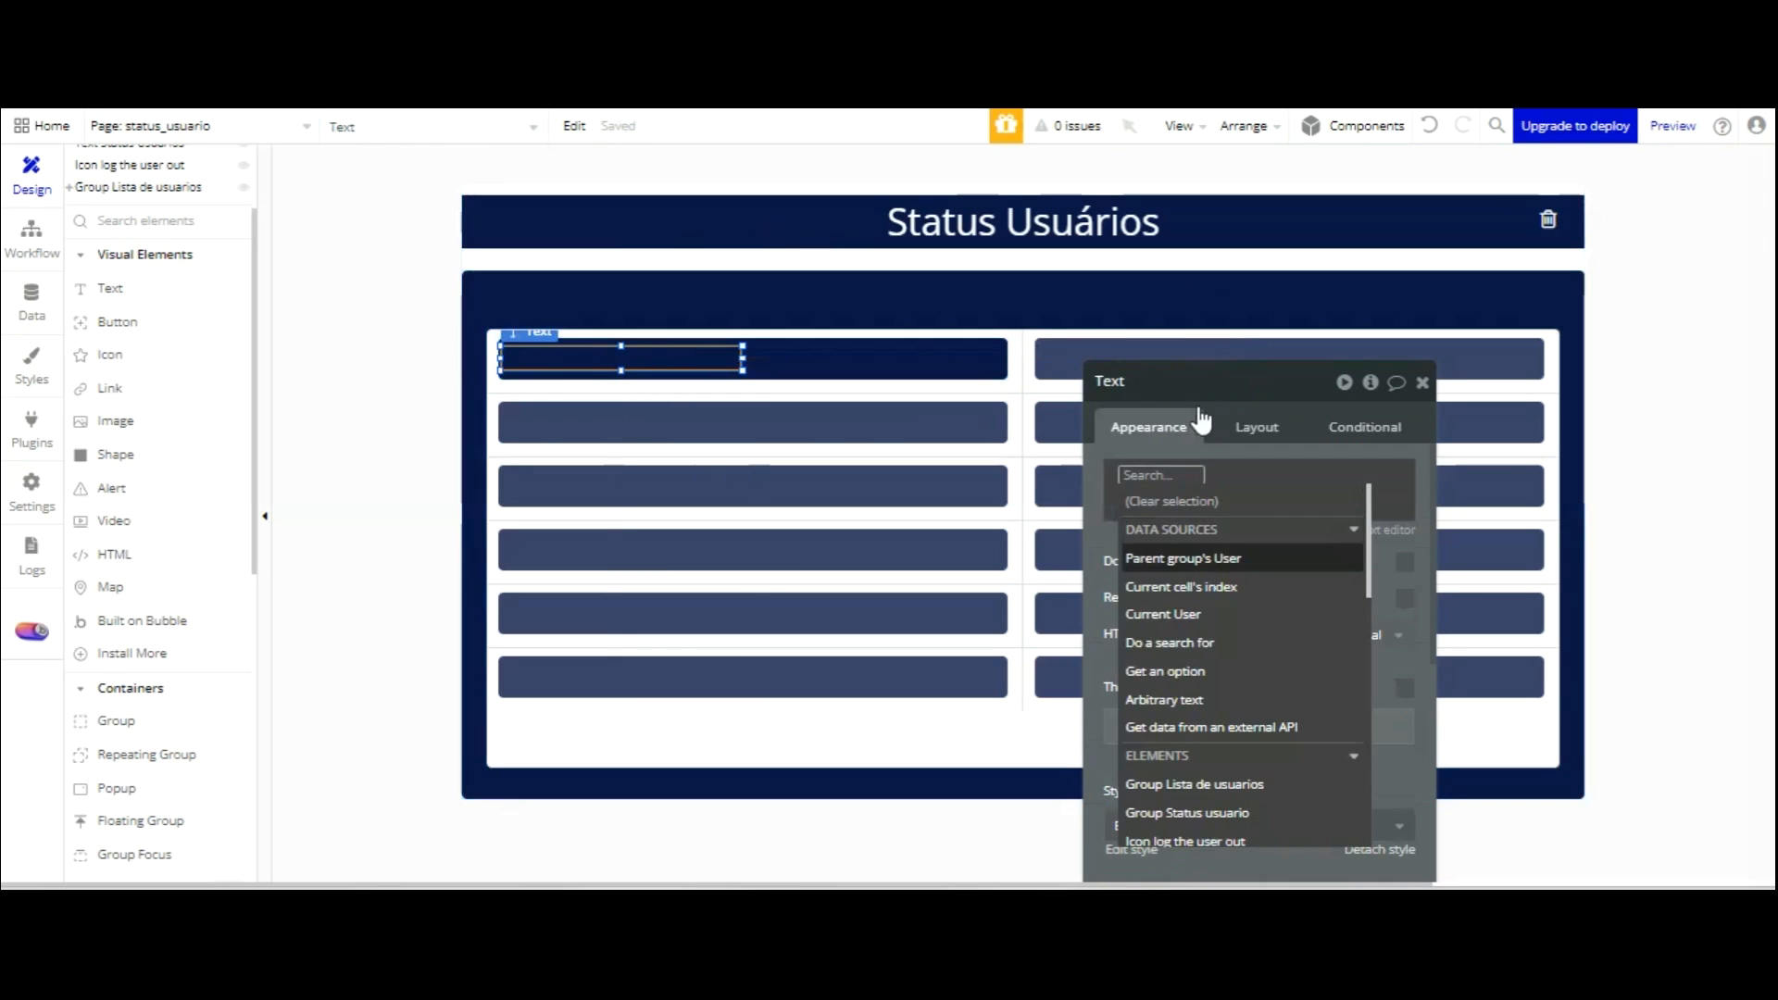
Make the text show Parent group's User's nome in white font.
left_click(1230, 565)
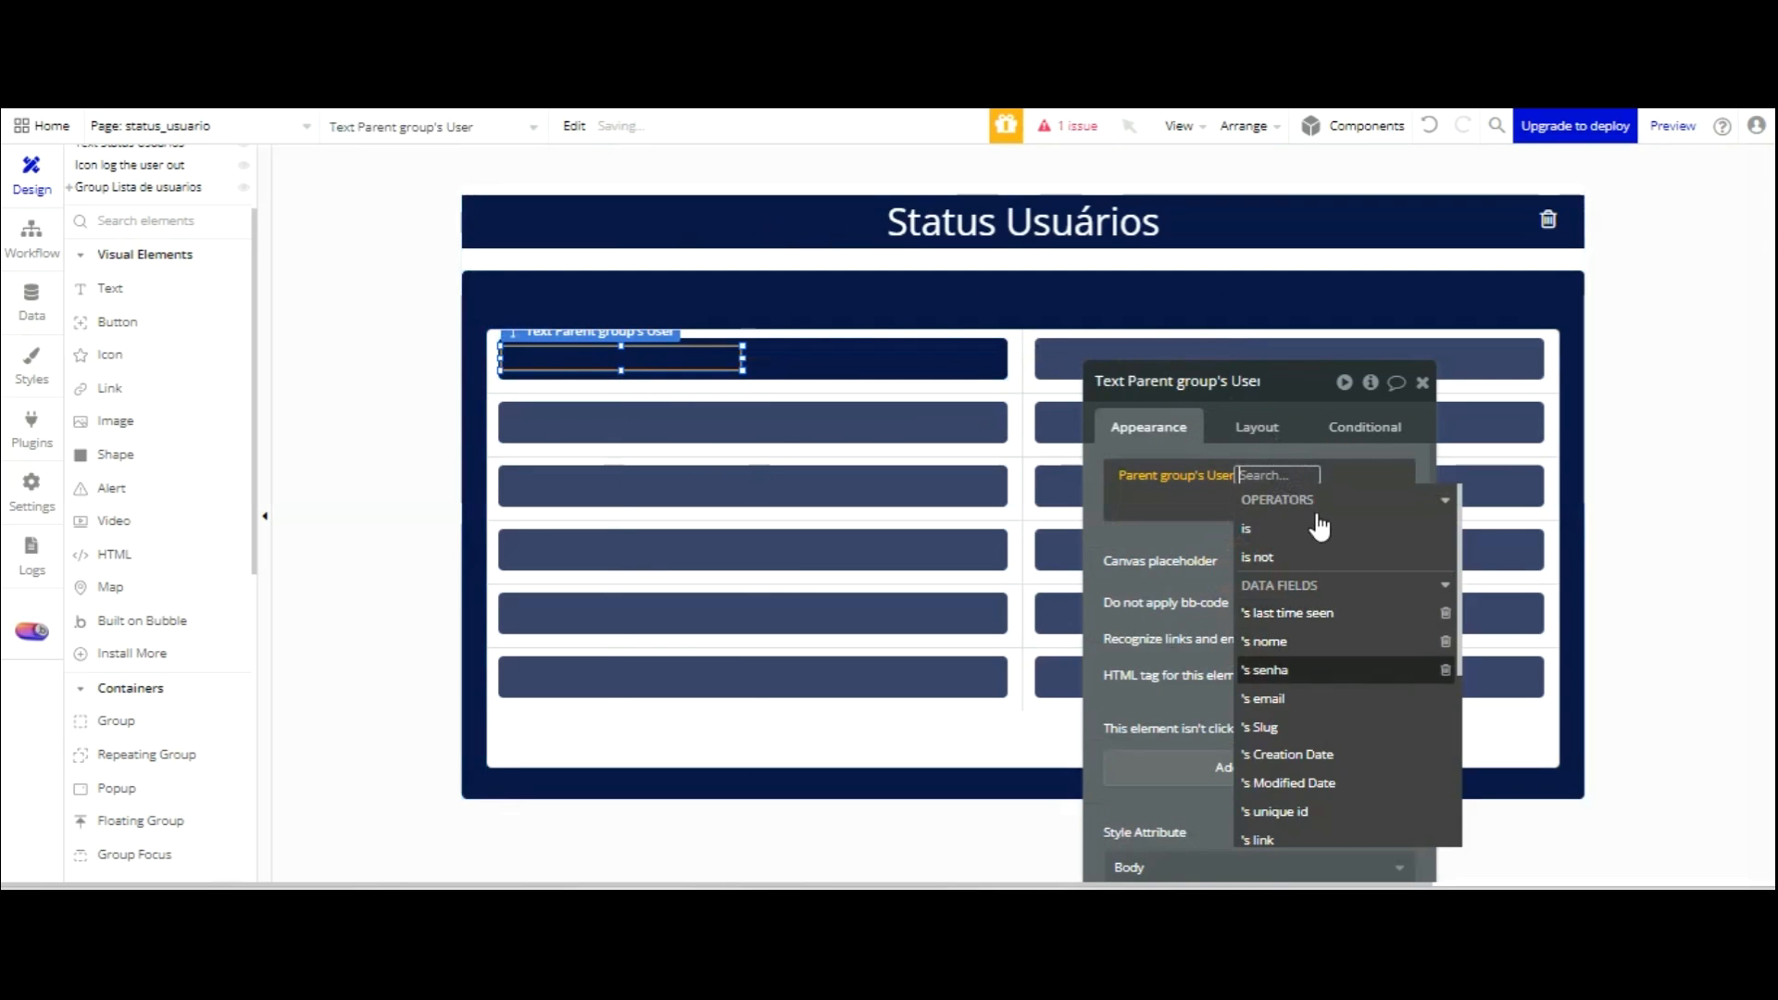
left_click(1303, 648)
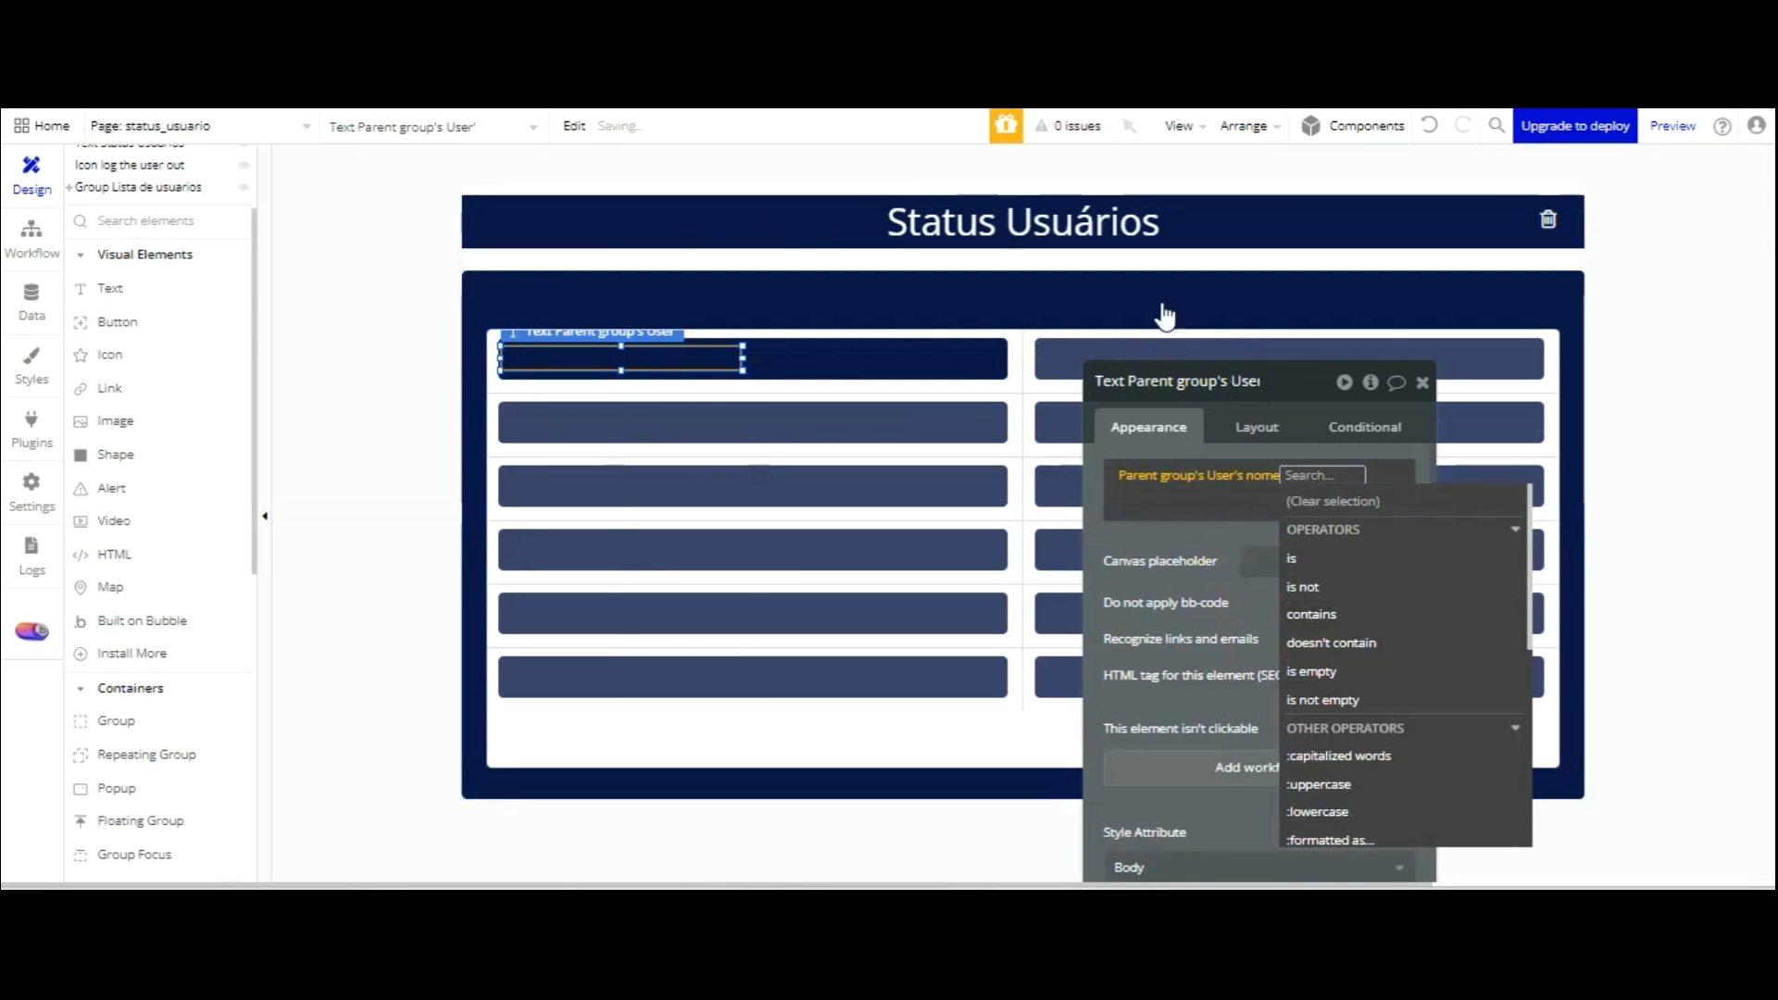
left_click(1160, 449)
scroll(1222, 584, "down", 1)
left_click_drag(1278, 408, 1170, 278)
scroll(1206, 554, "down", 1)
scroll(1191, 528, "down", 2)
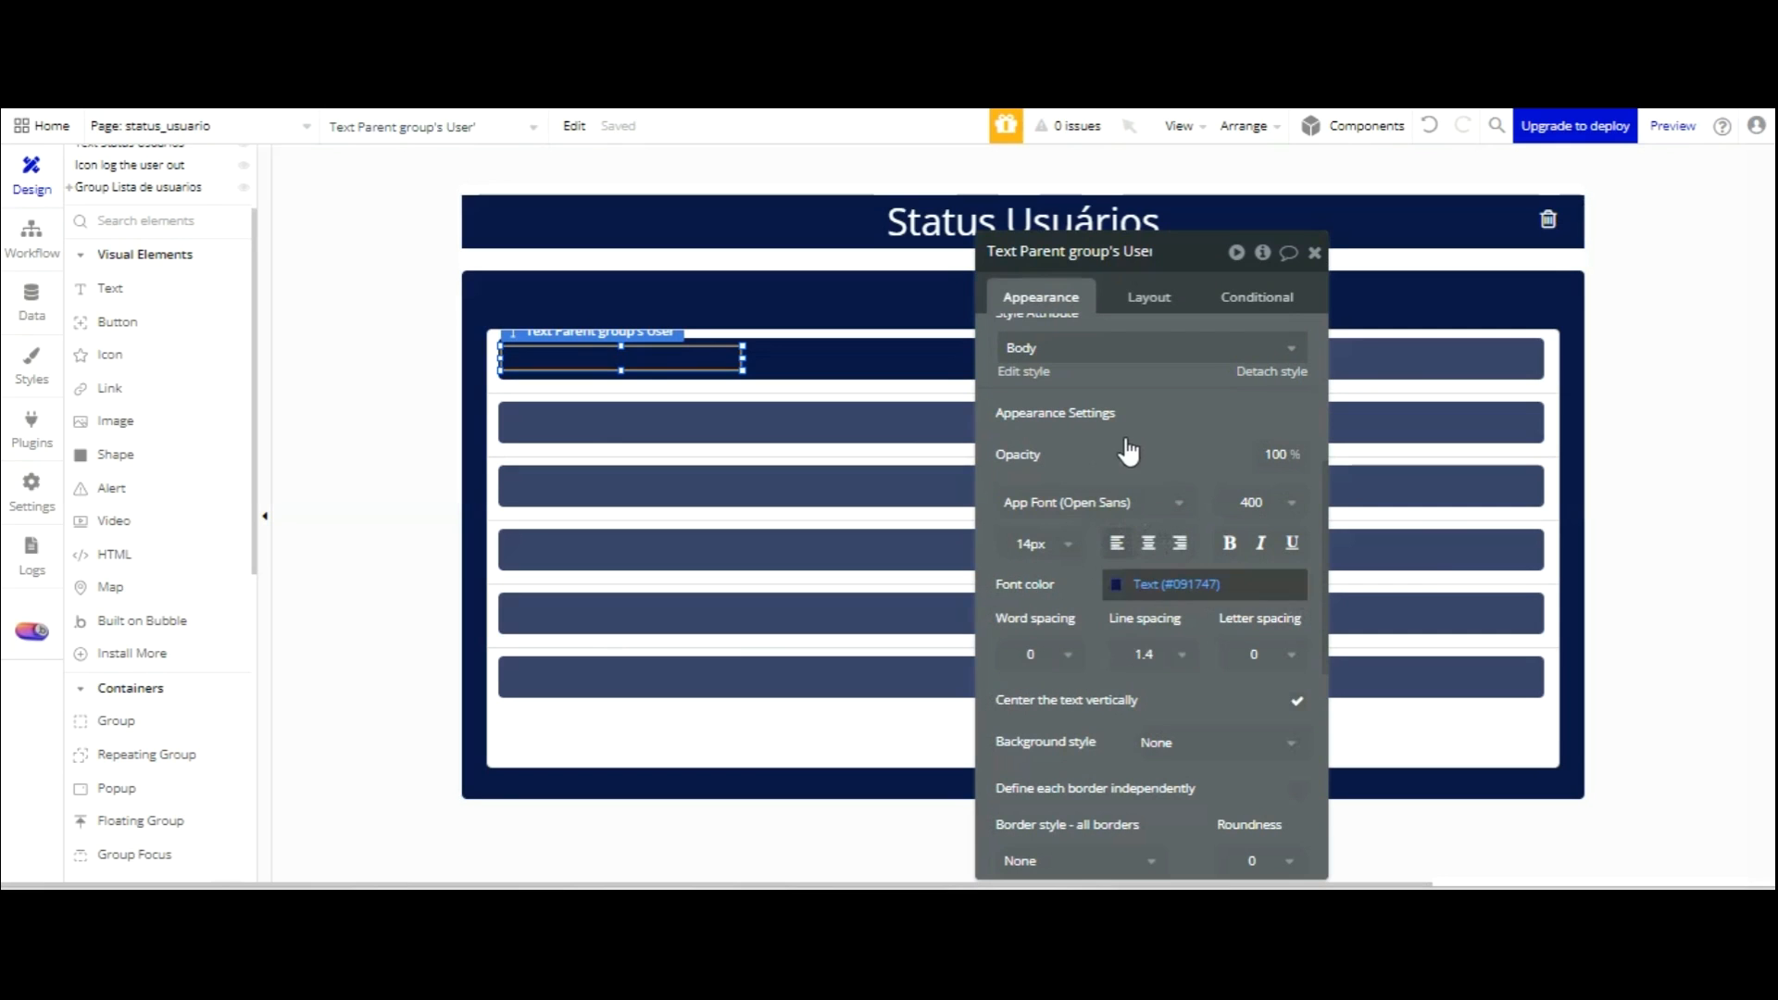
left_click(1128, 585)
left_click(1148, 863)
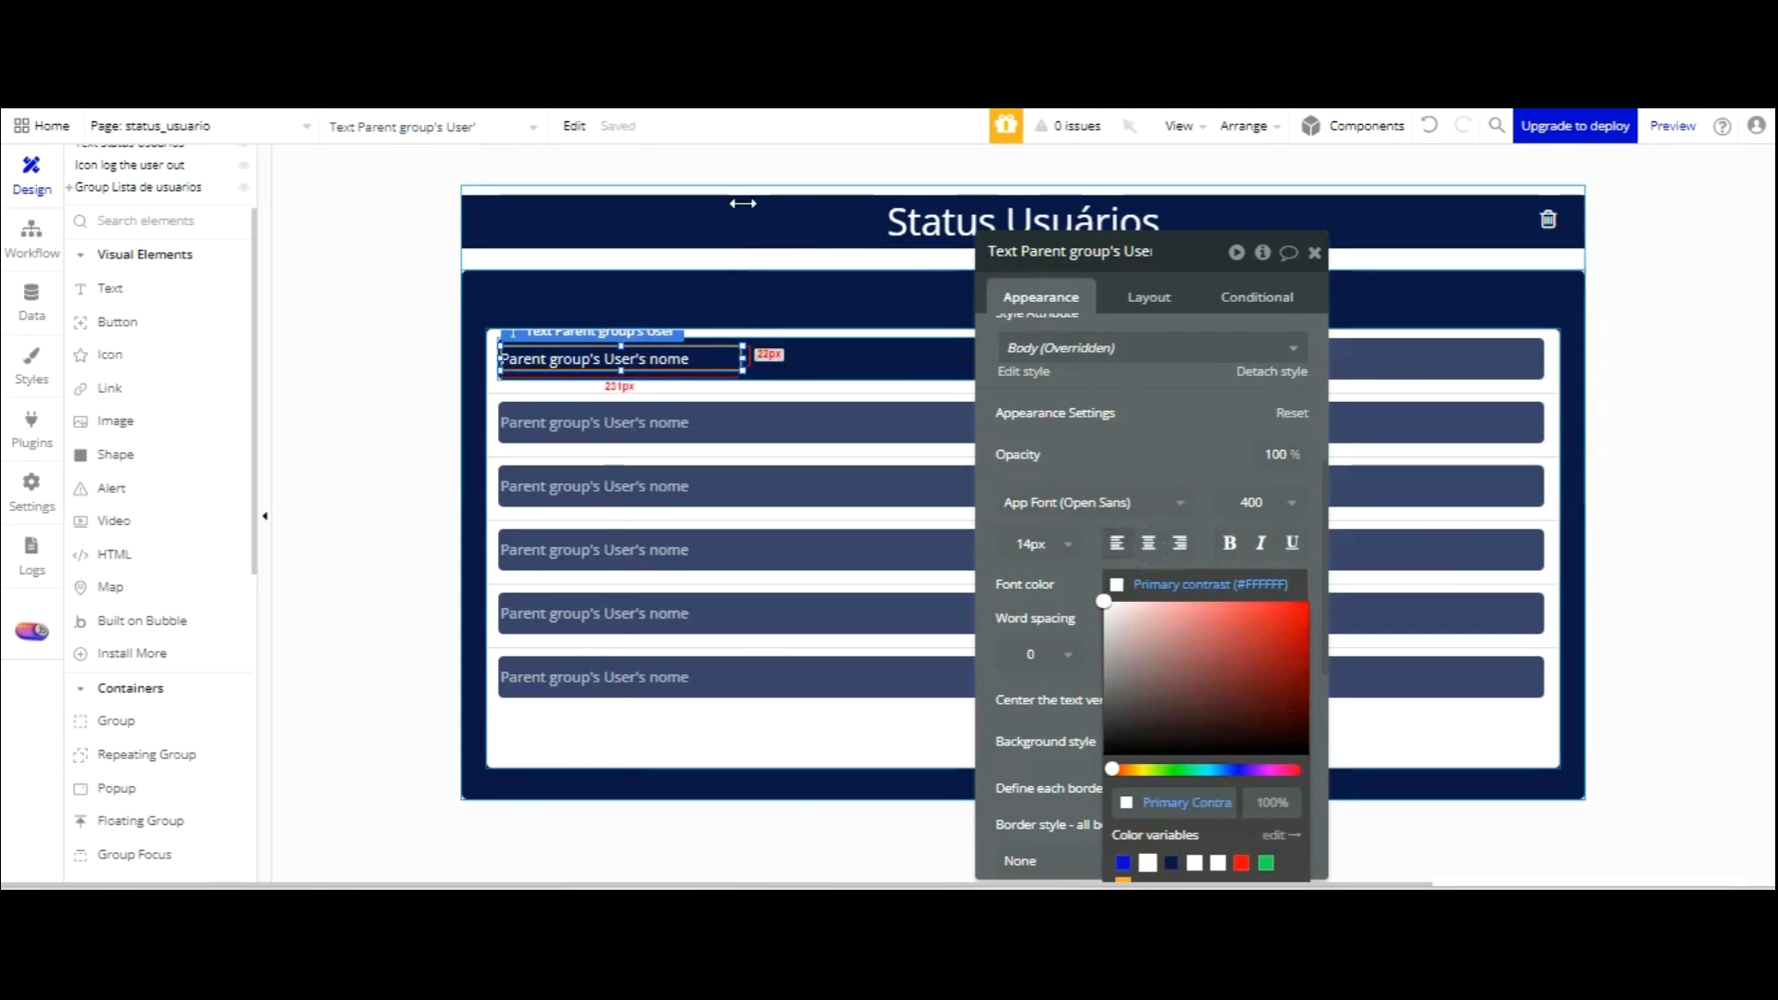
Narrow the nome text to a width of 200.
left_click_drag(743, 358, 725, 359)
left_click(1145, 290)
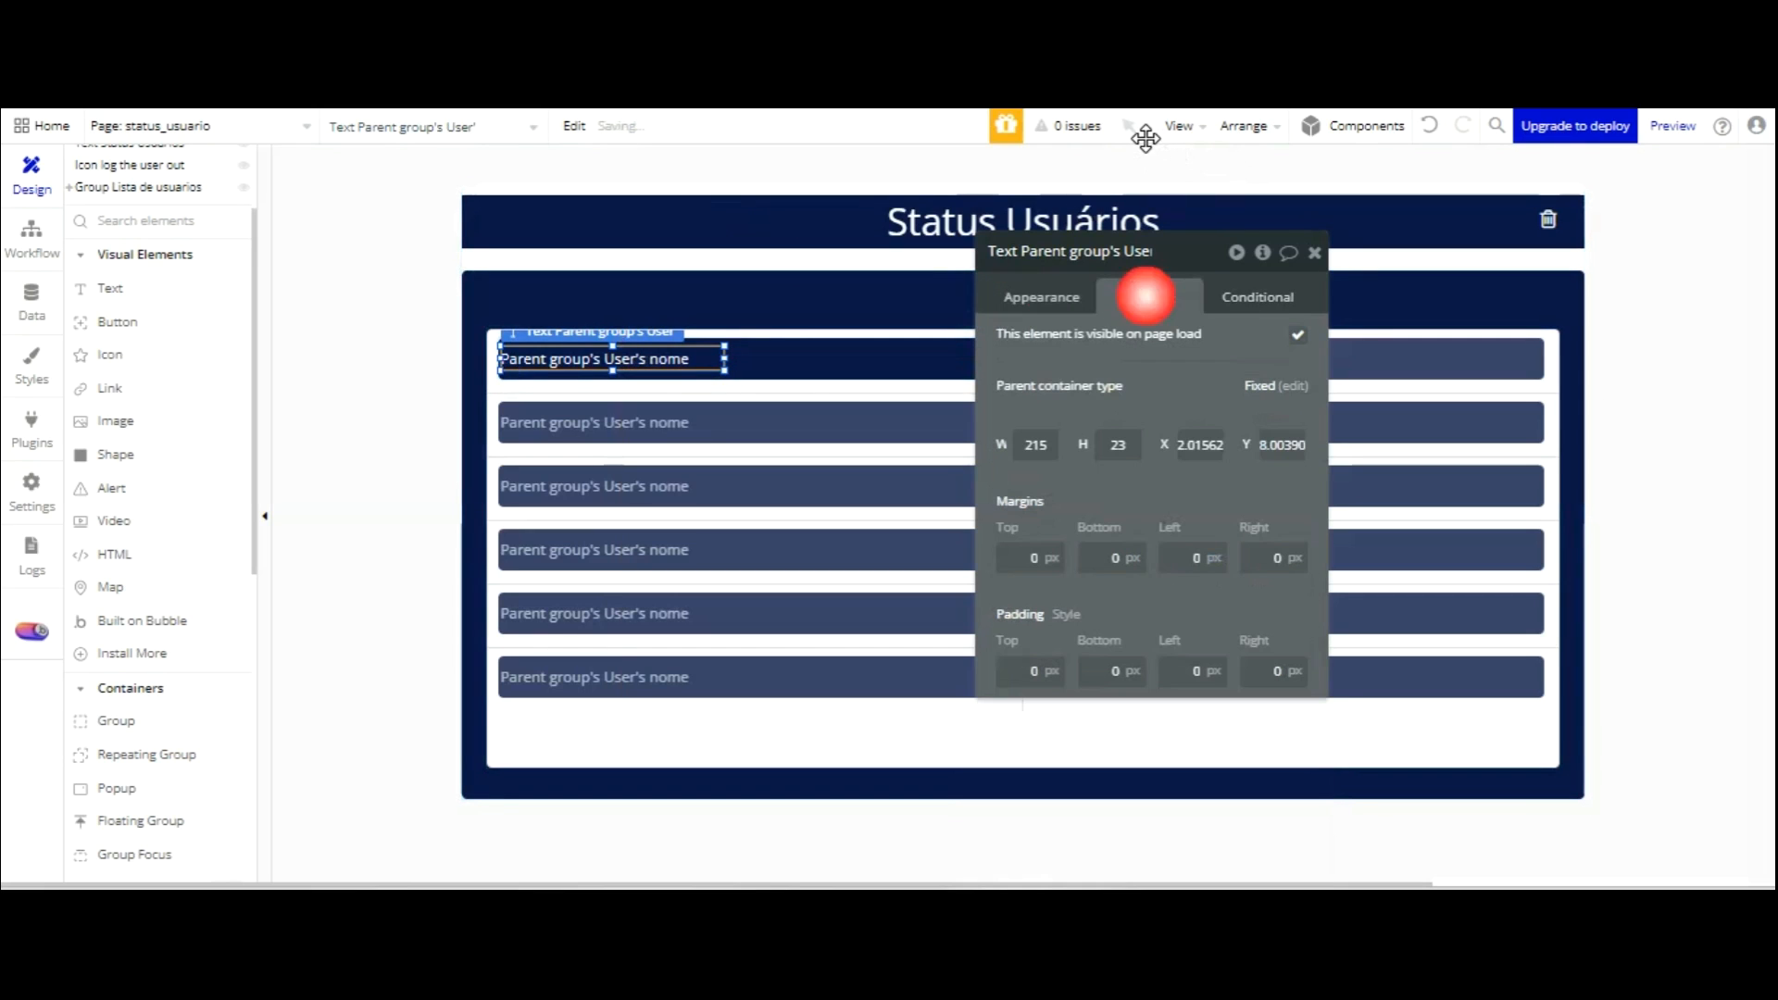
left_click_drag(1060, 446, 1005, 445)
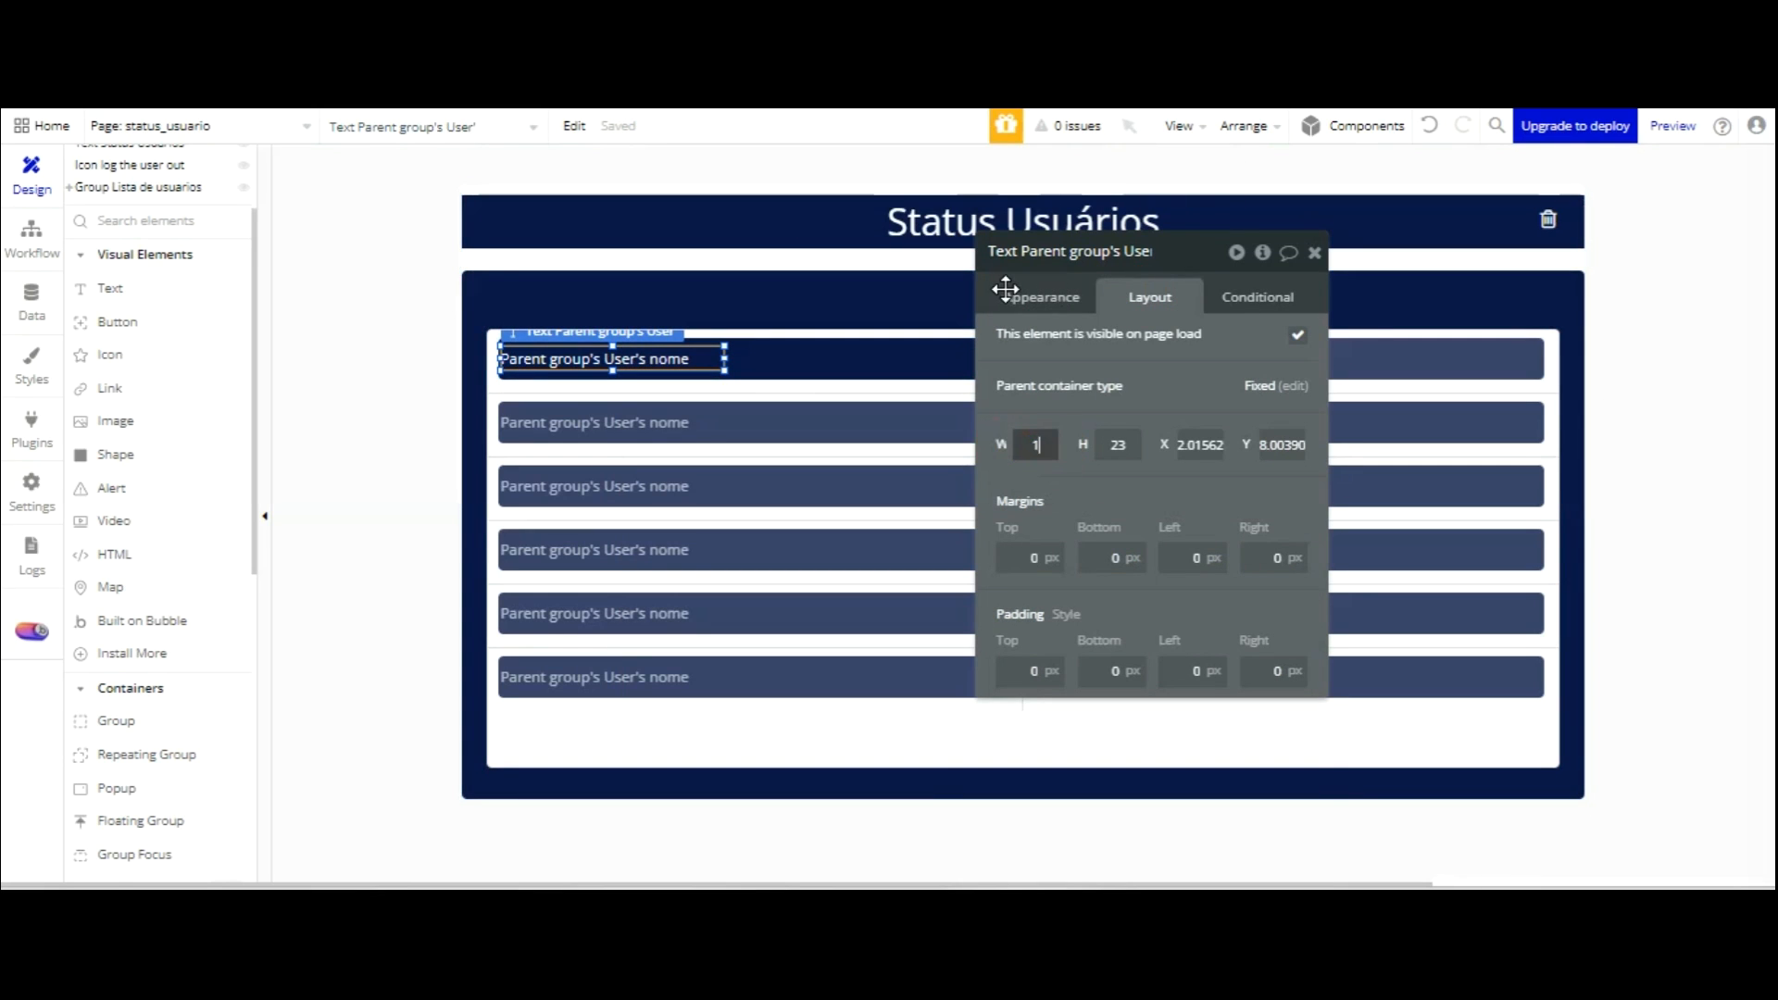
type("180")
type("200")
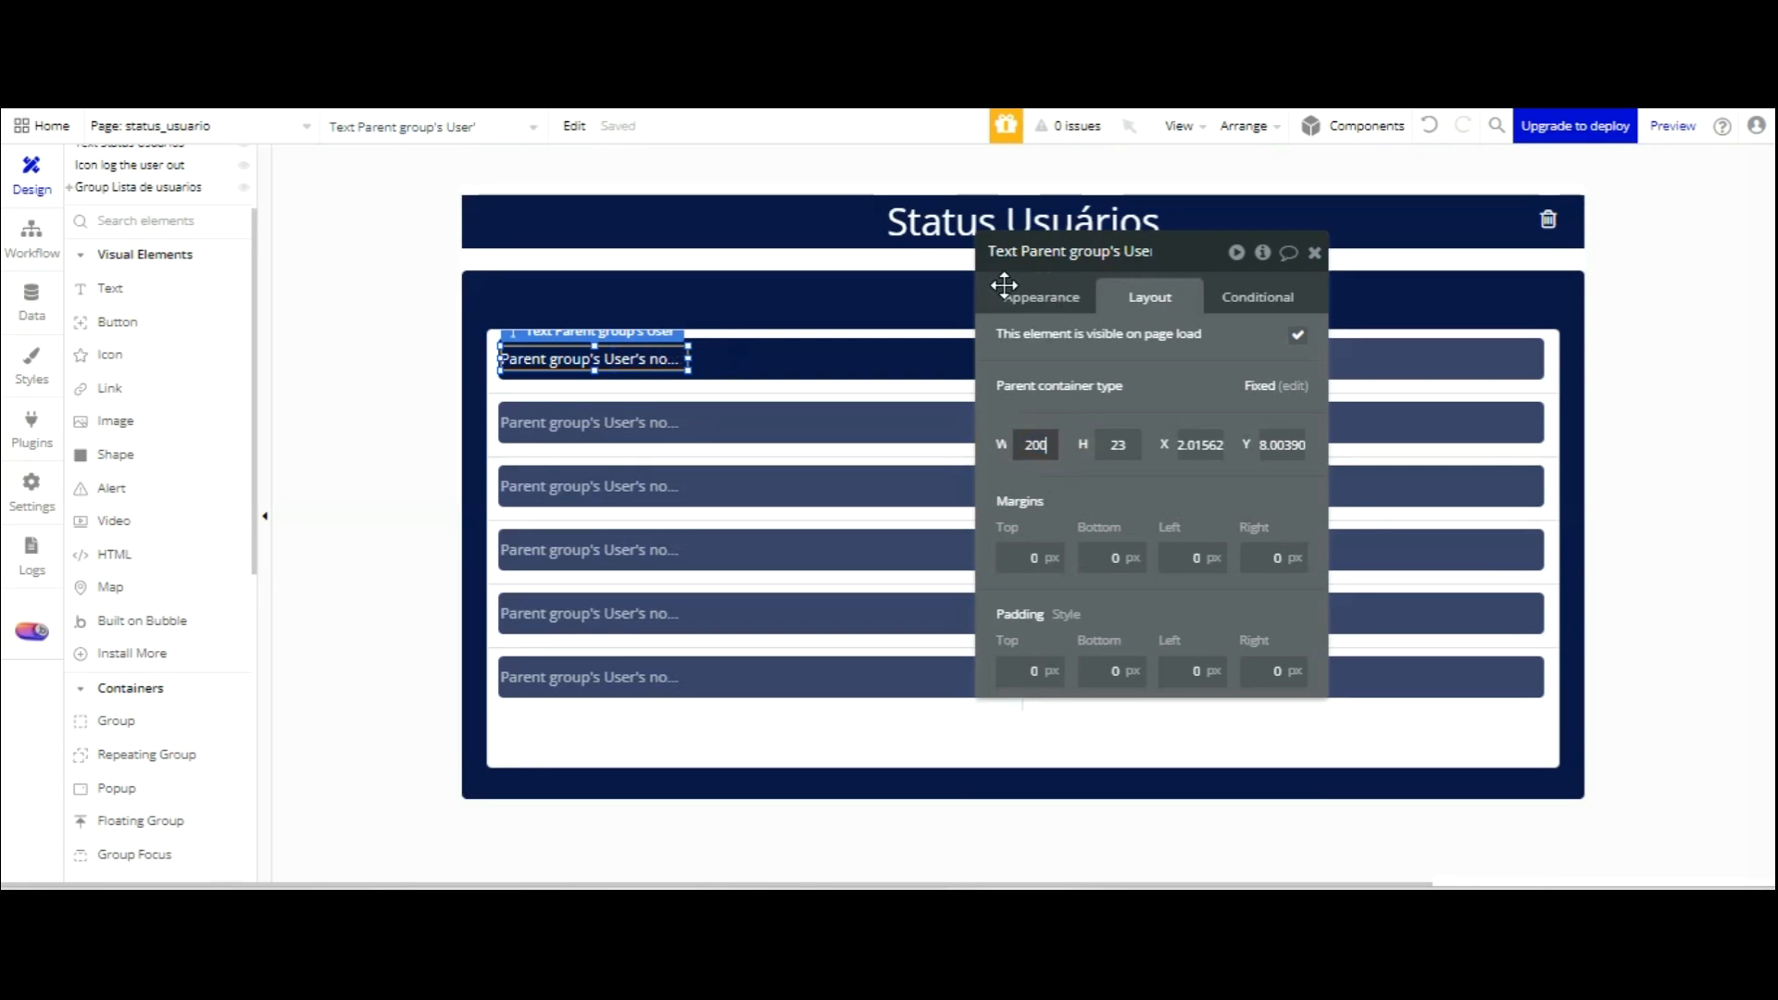
left_click_drag(1151, 250, 1412, 261)
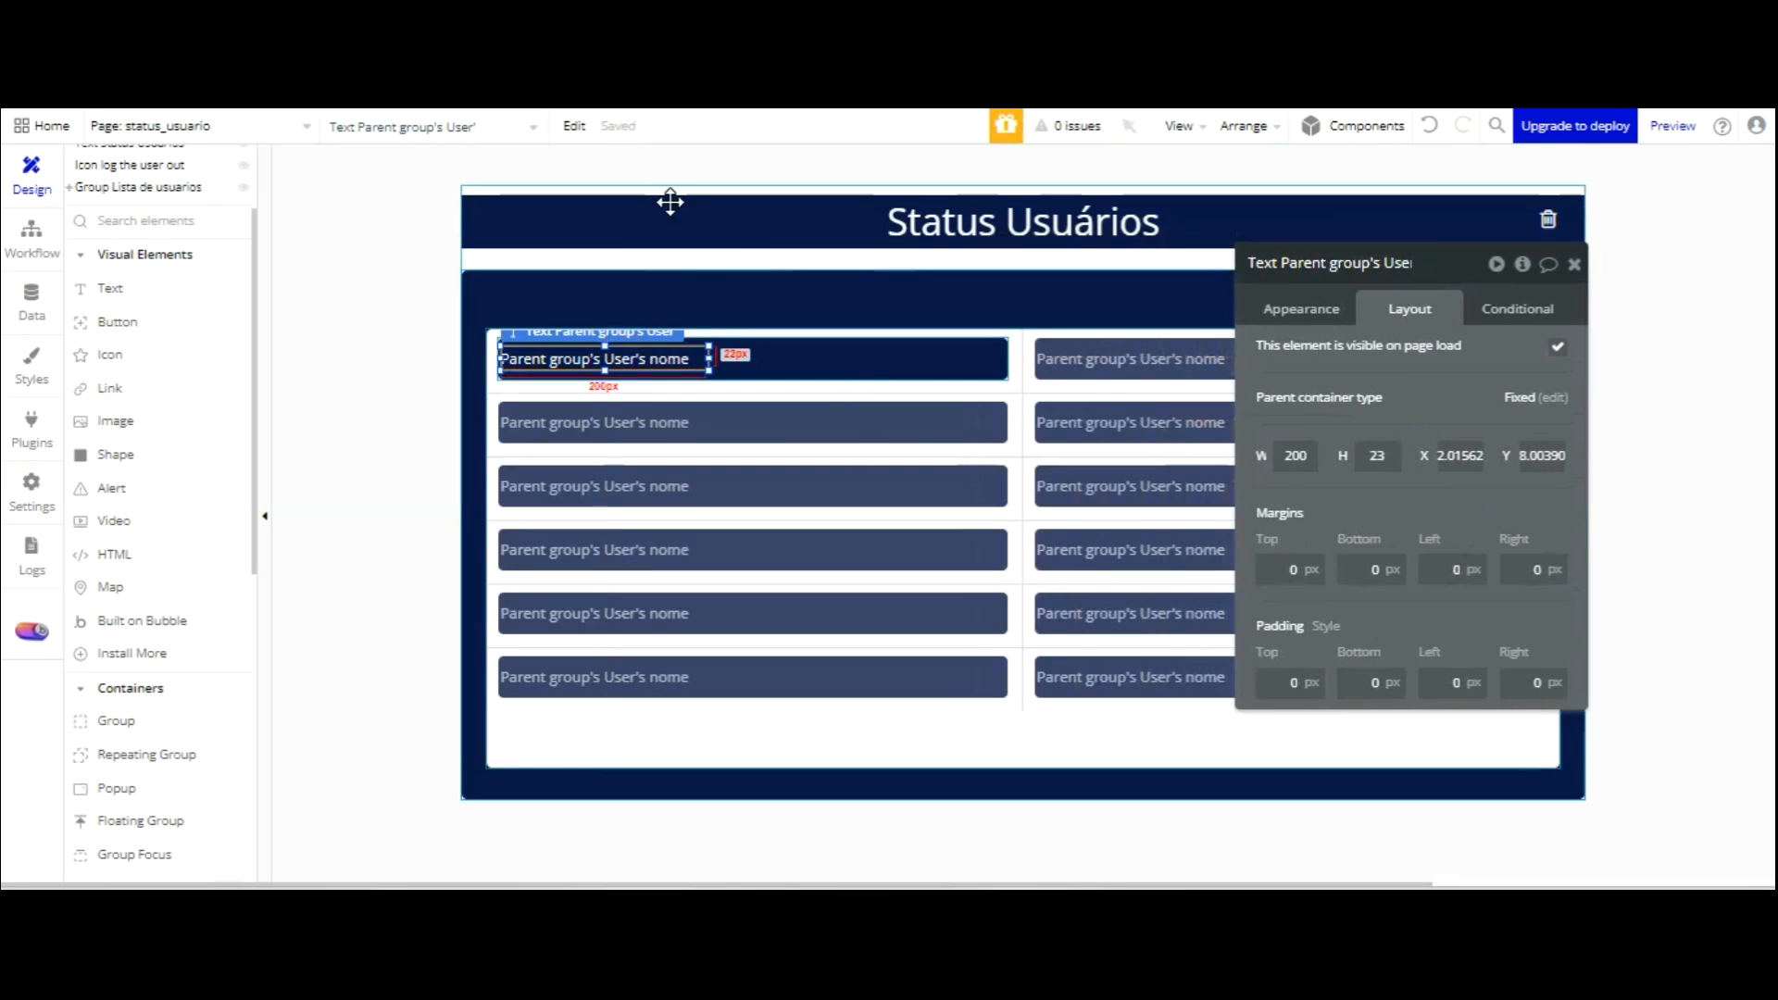
left_click_drag(670, 202, 1158, 232)
left_click(1301, 308)
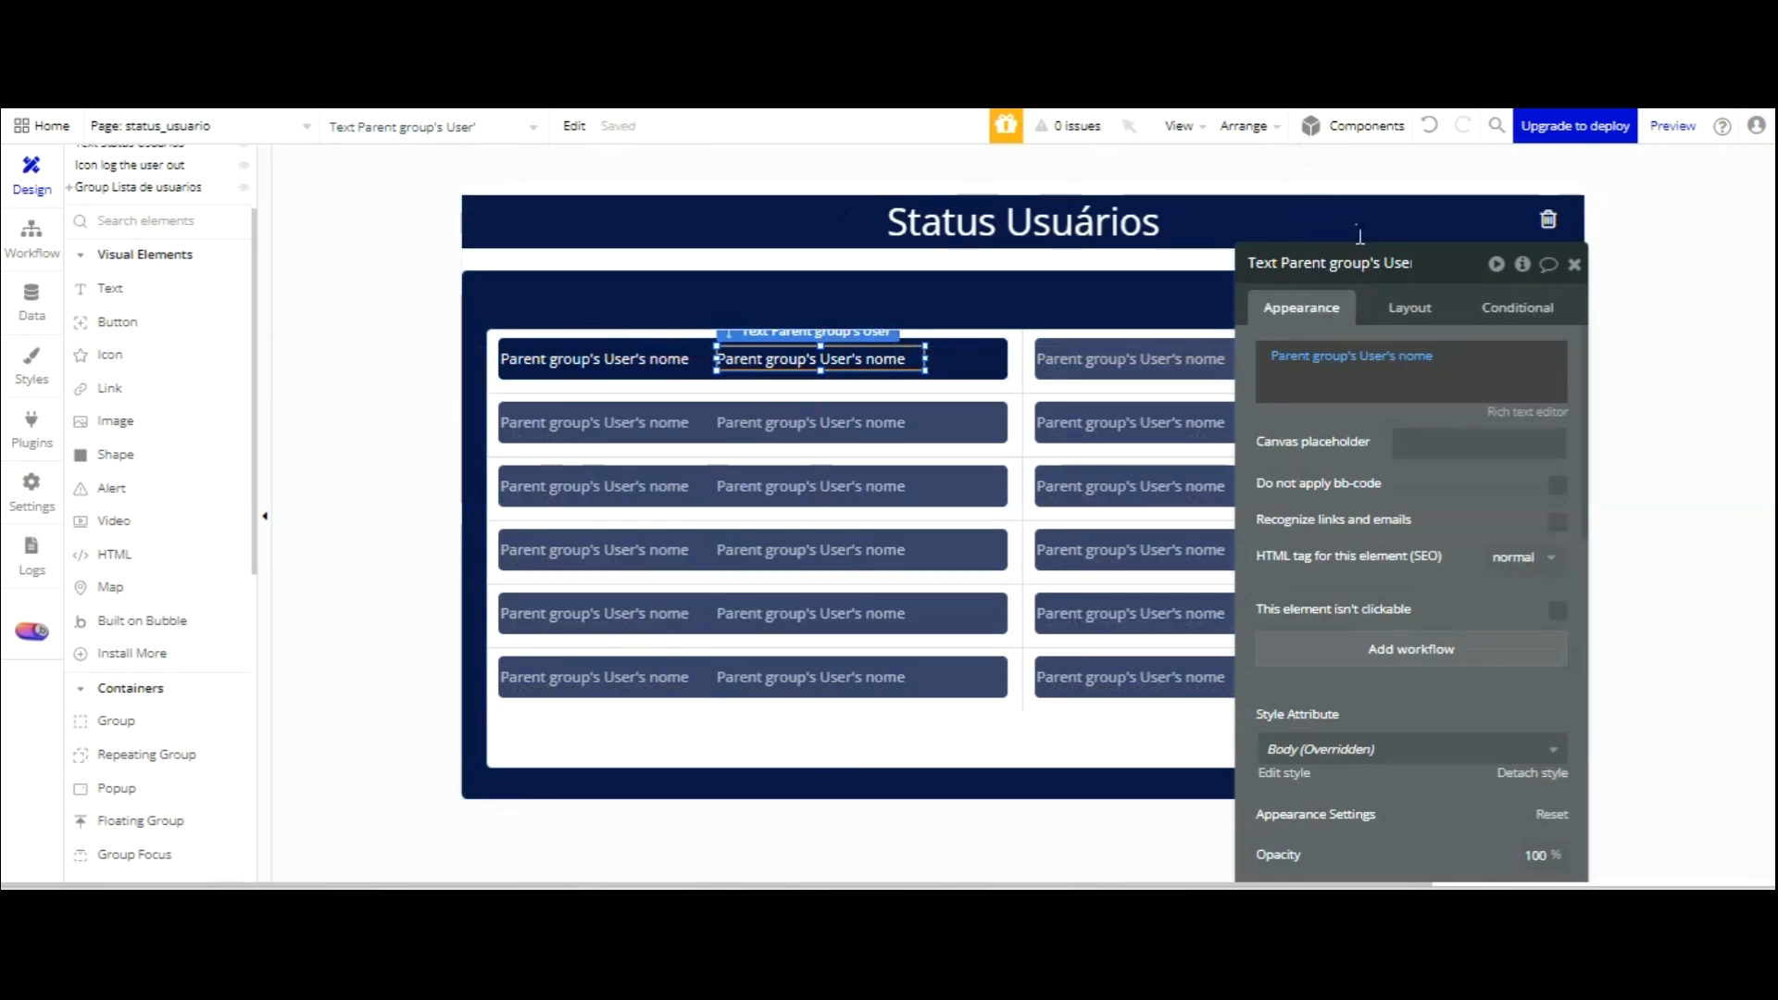
left_click(1417, 357)
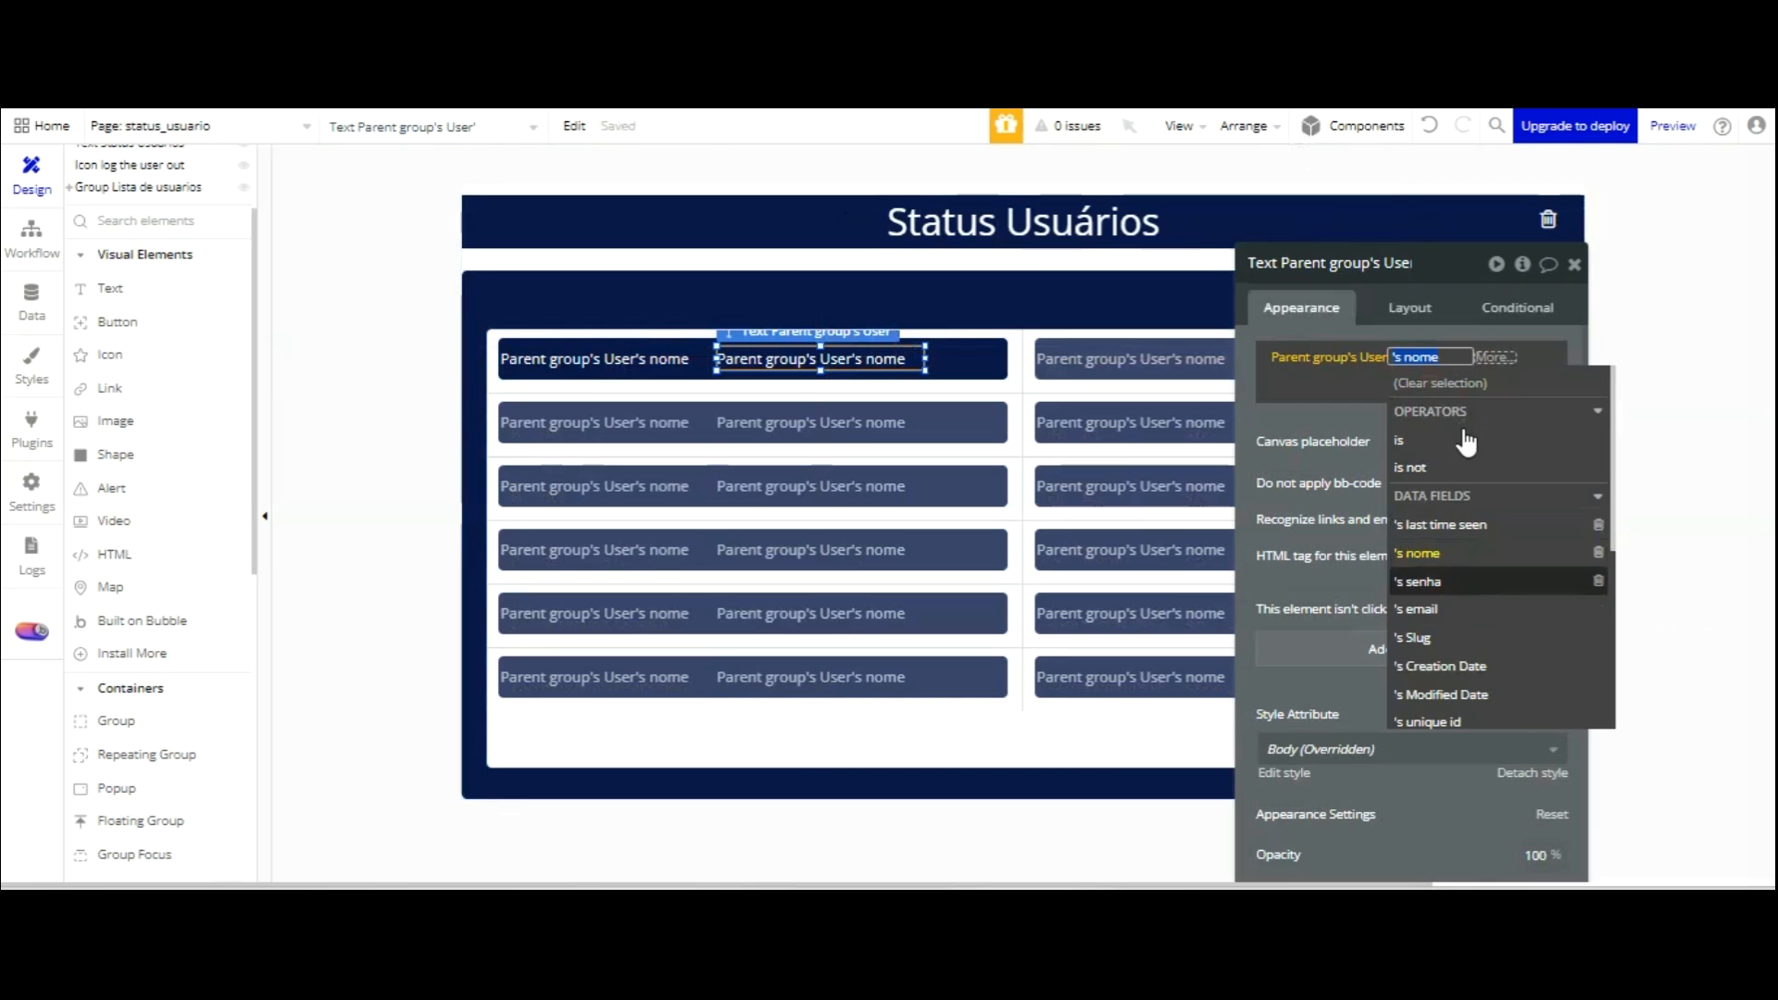
left_click(1435, 608)
left_click(1385, 423)
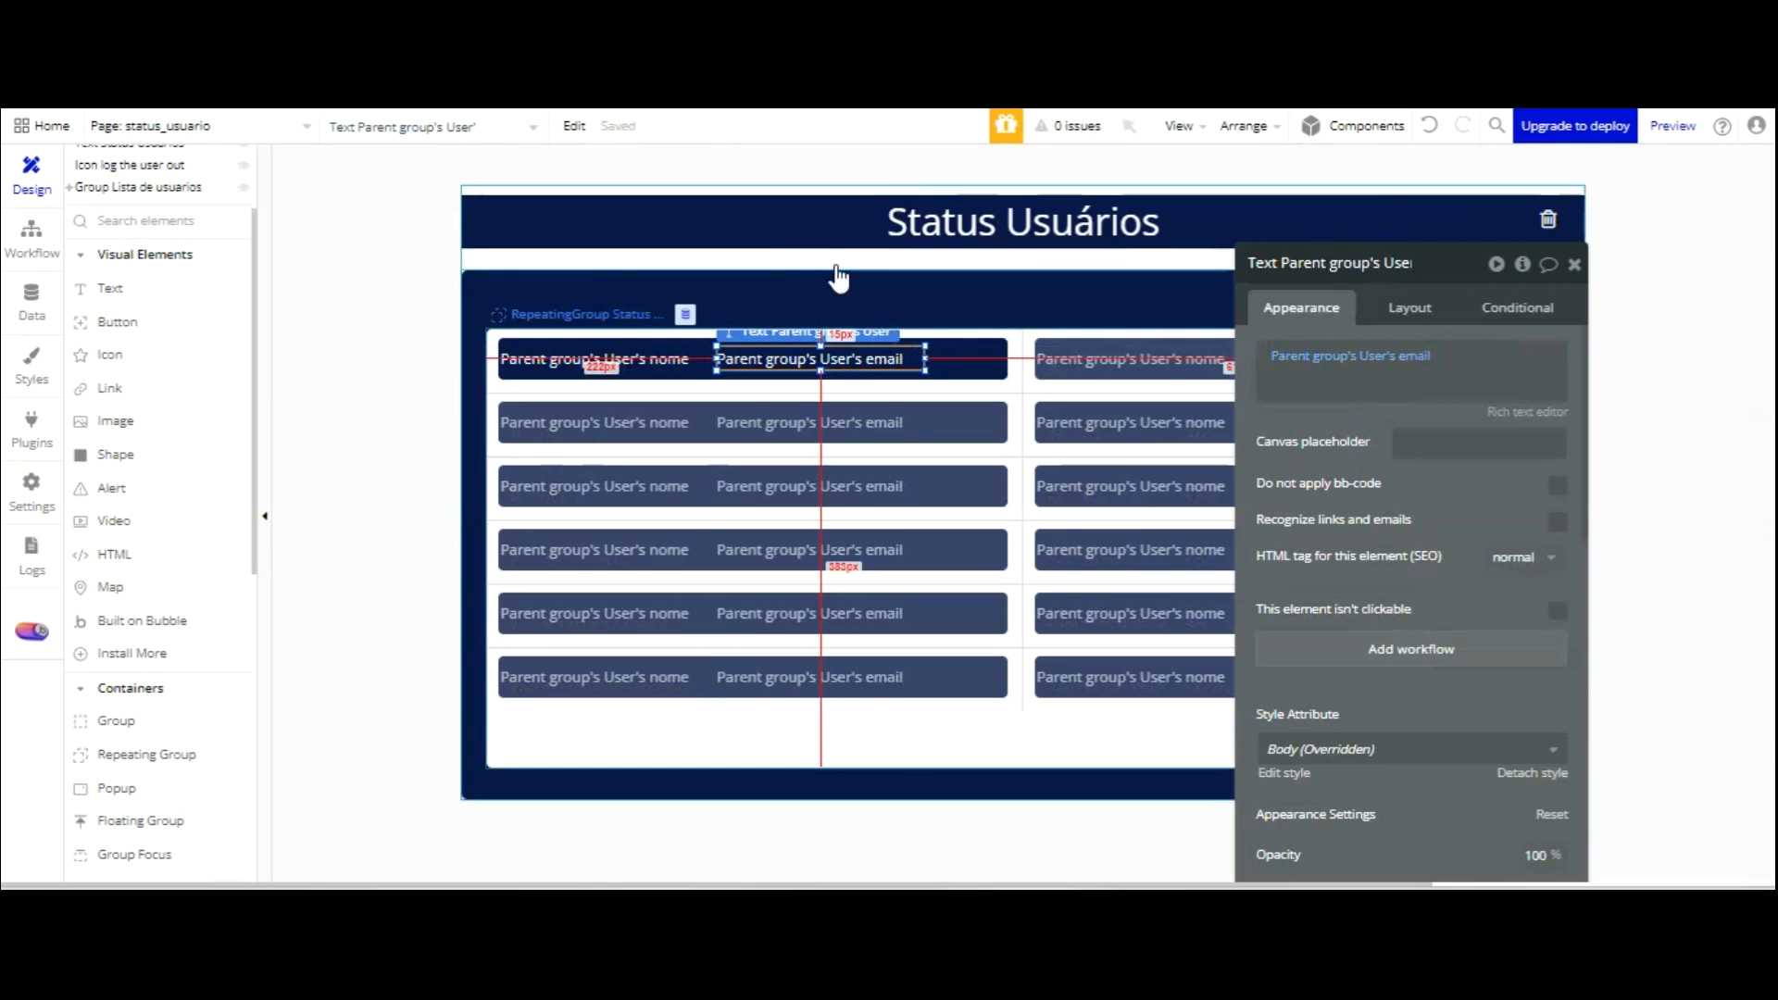
left_click(110, 354)
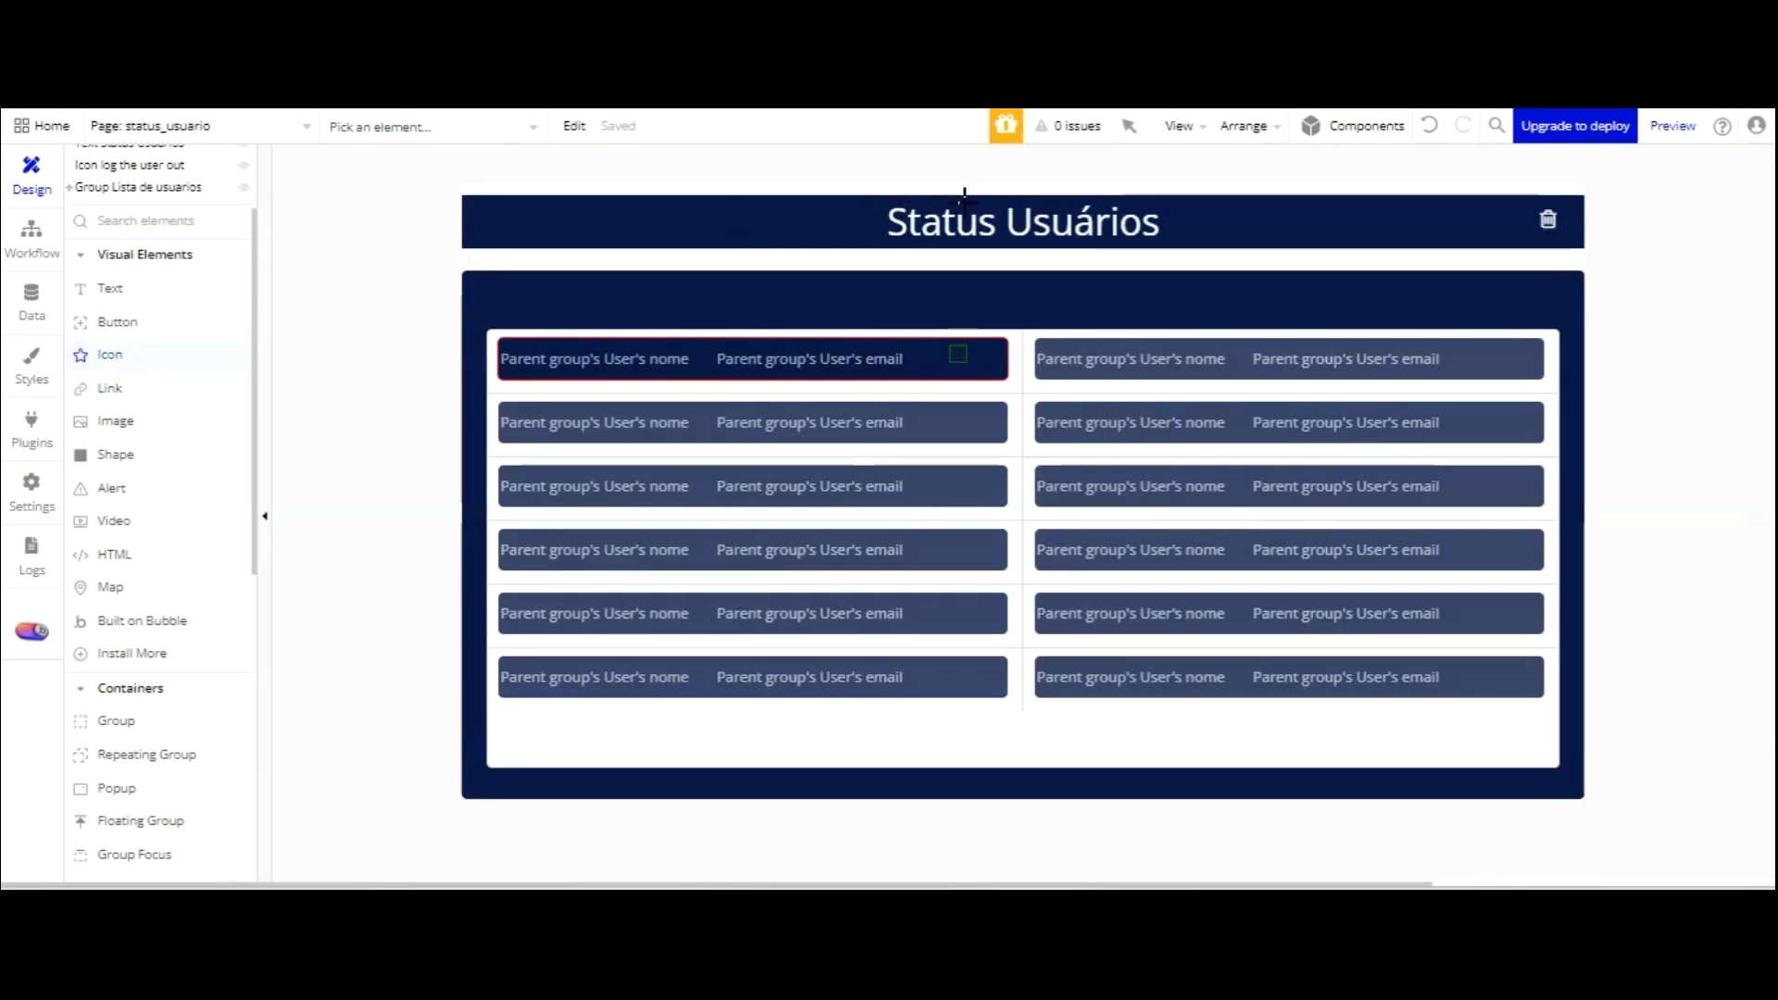
Draw an icon after the email text in the first card and set its height to 23.
left_click_drag(979, 368, 979, 368)
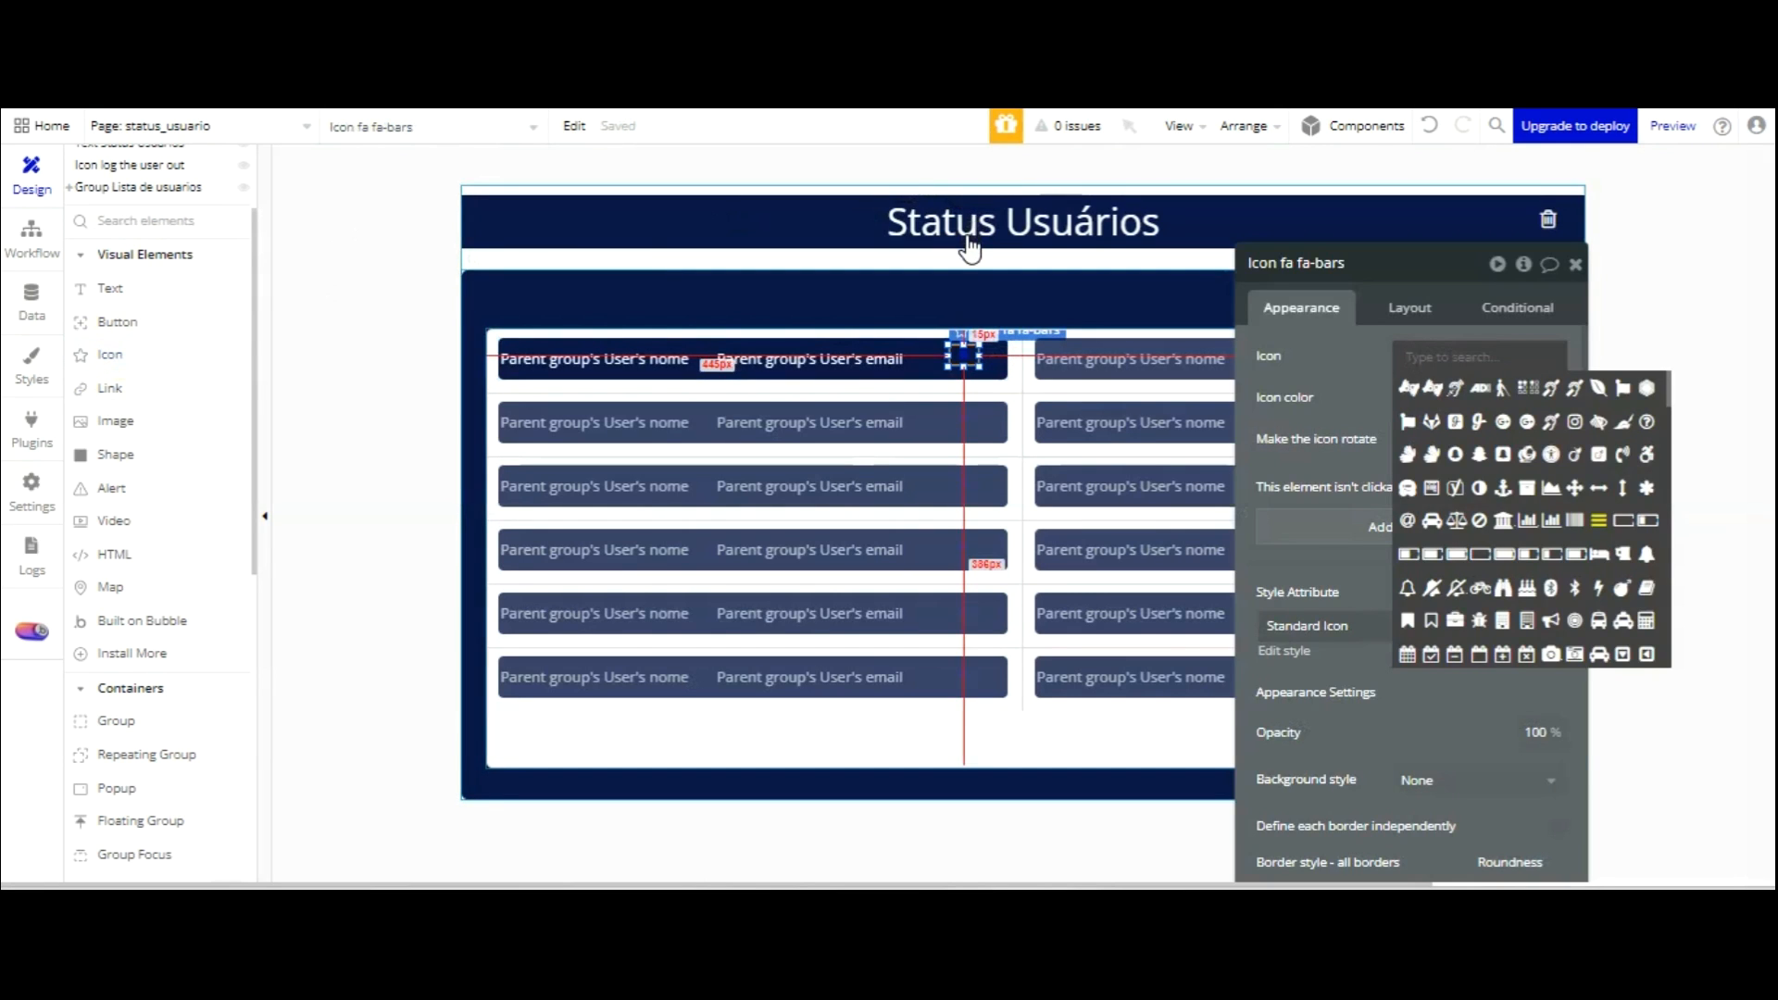
left_click(873, 364)
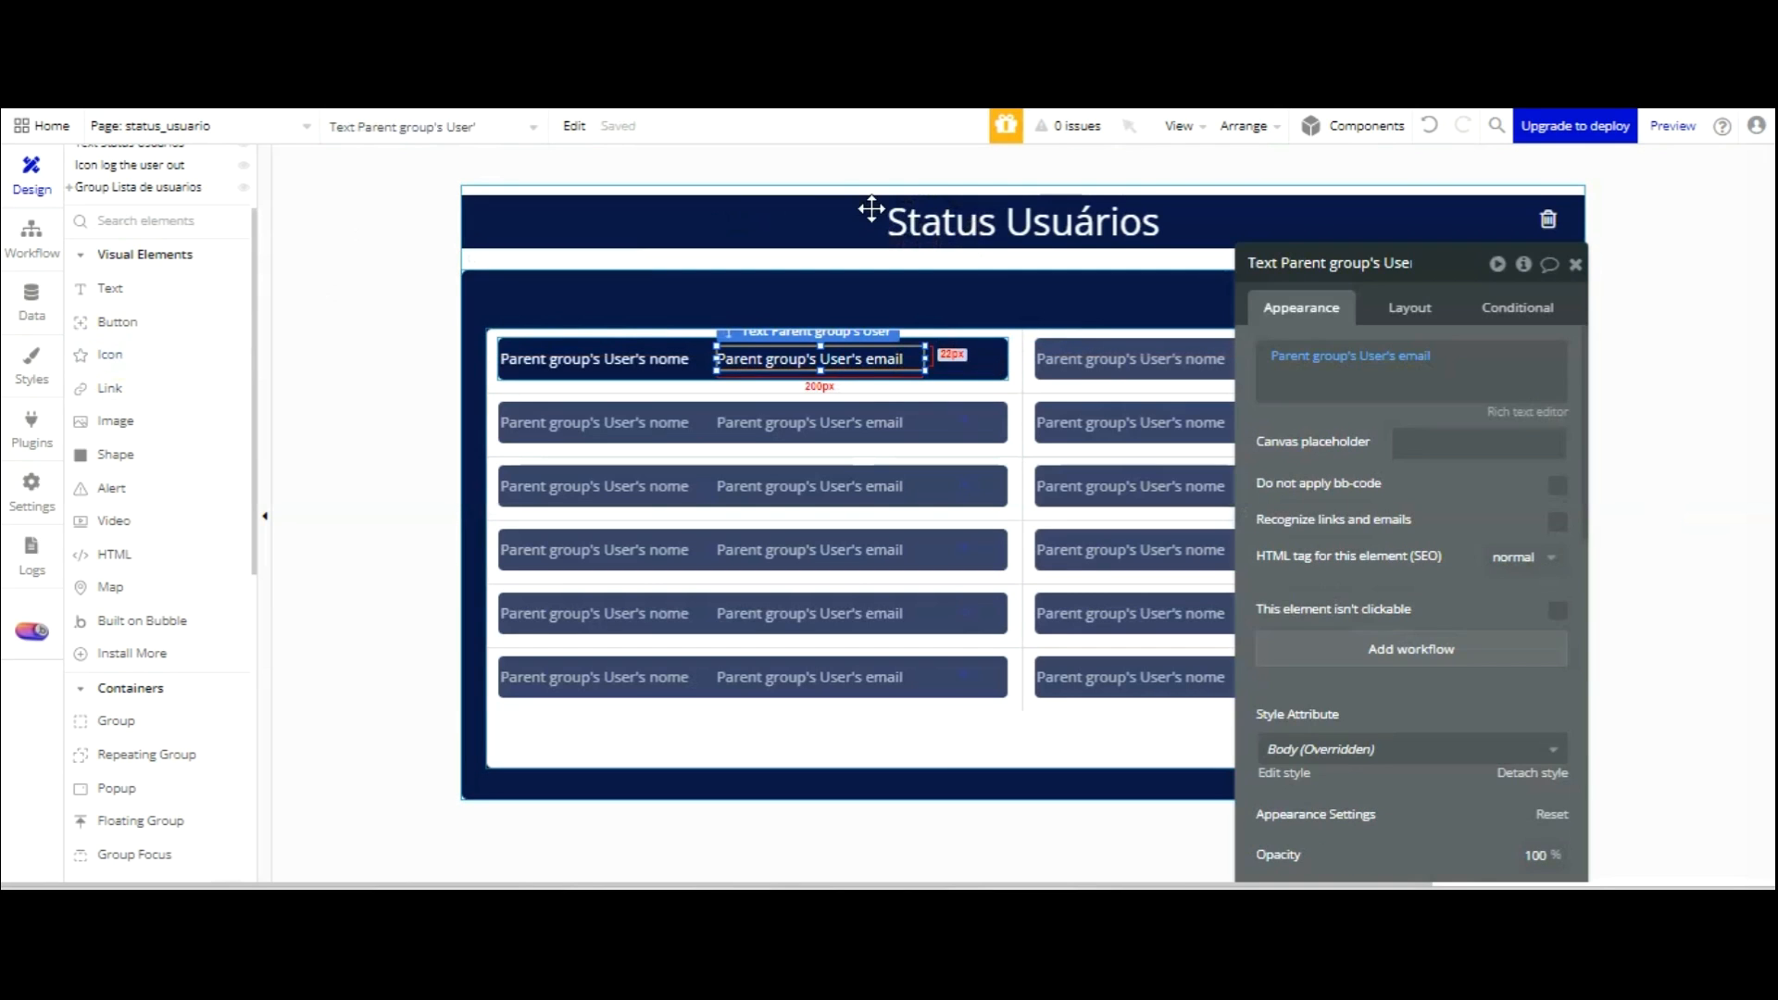
left_click(1410, 307)
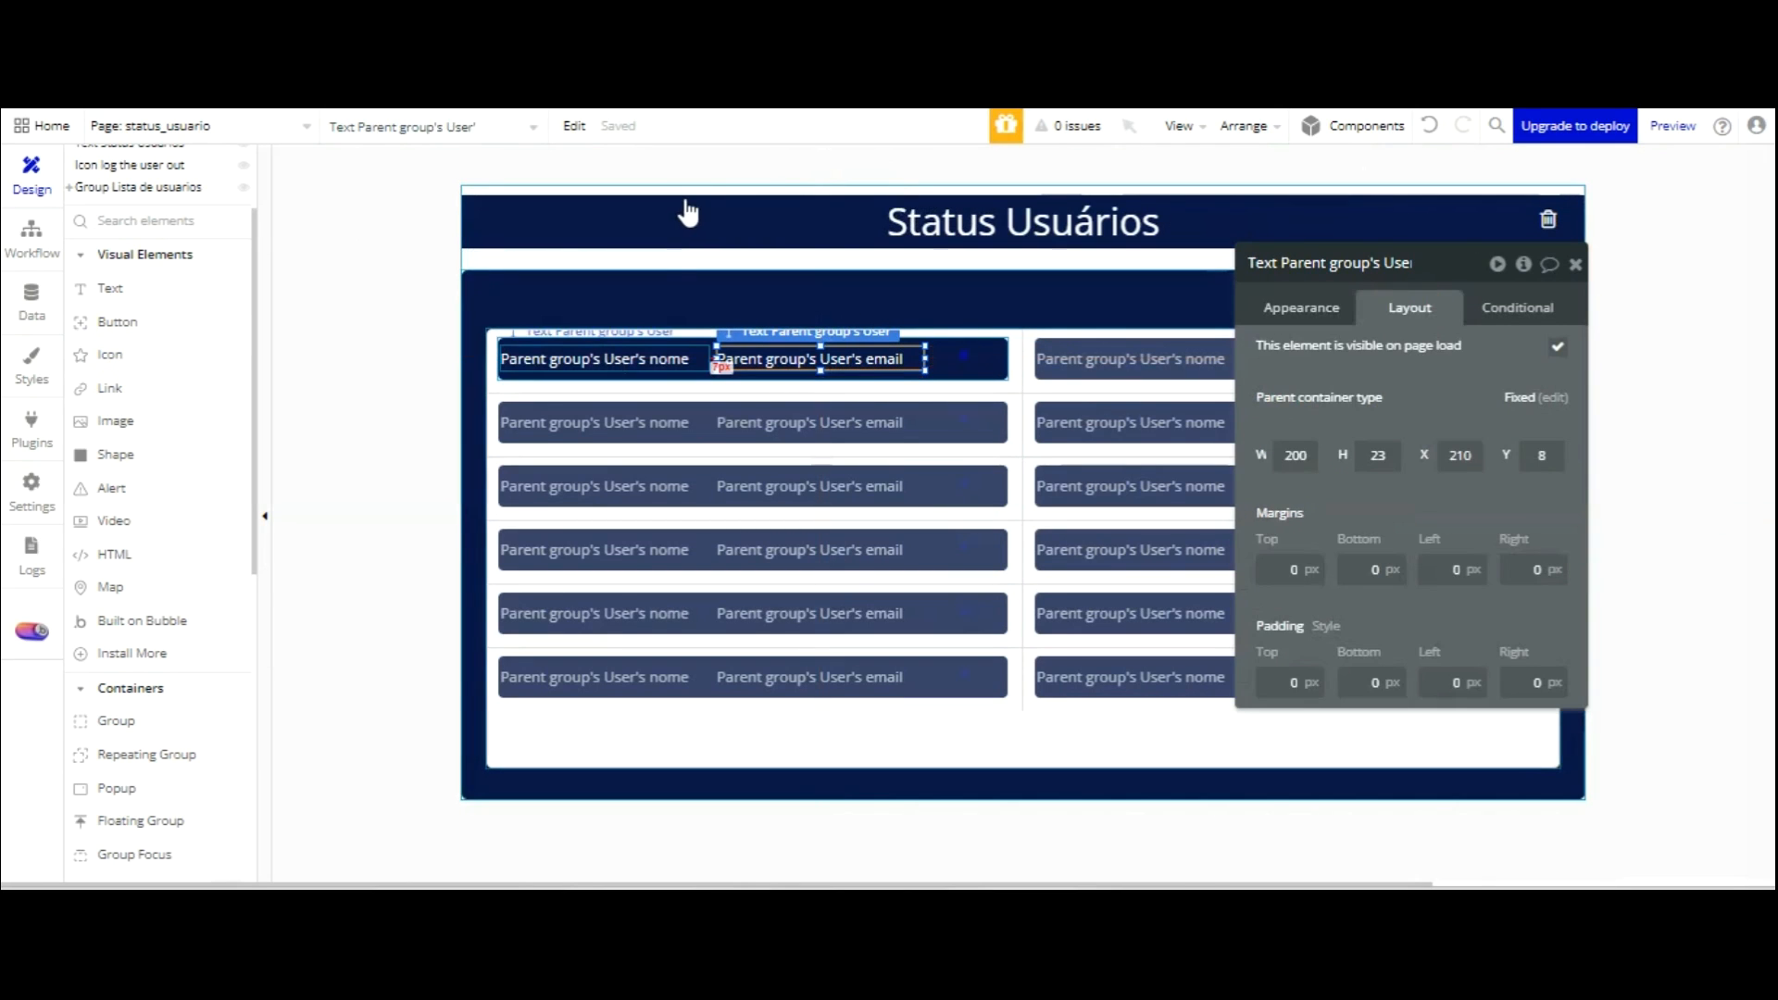
left_click(963, 356)
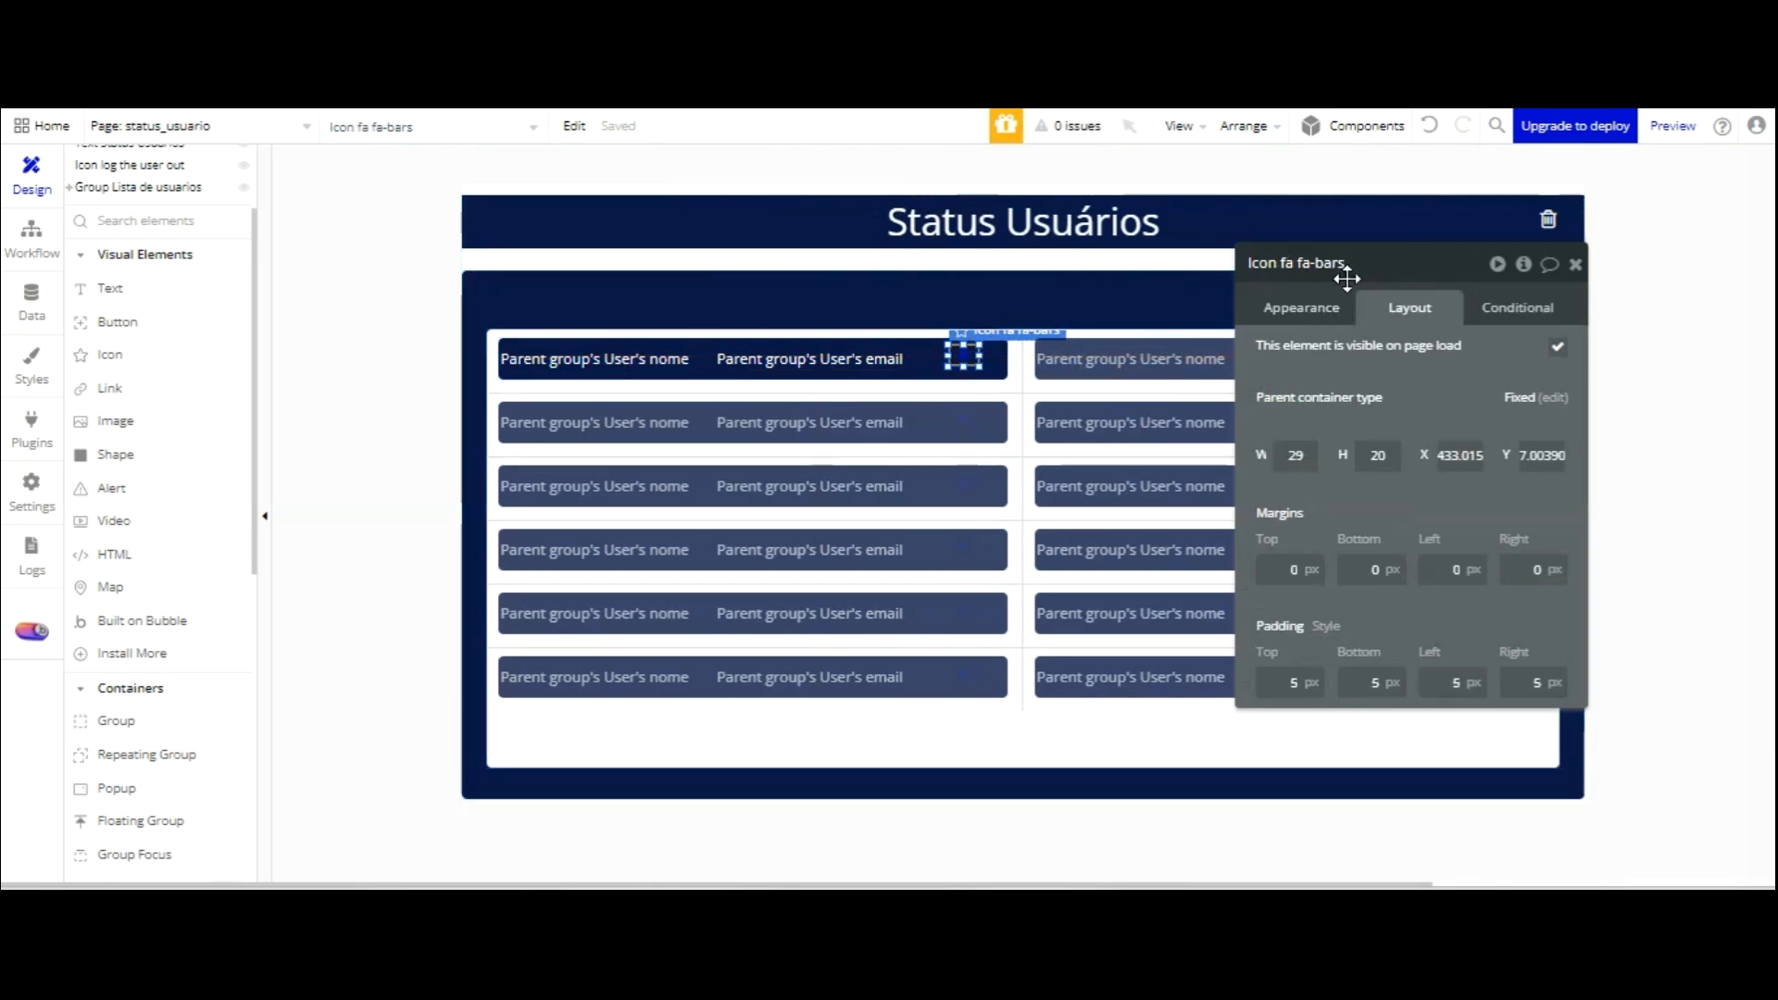
type("23")
key("Return")
Make the icon a Destructive red fa-circle, detached from its shared style.
left_click(1312, 307)
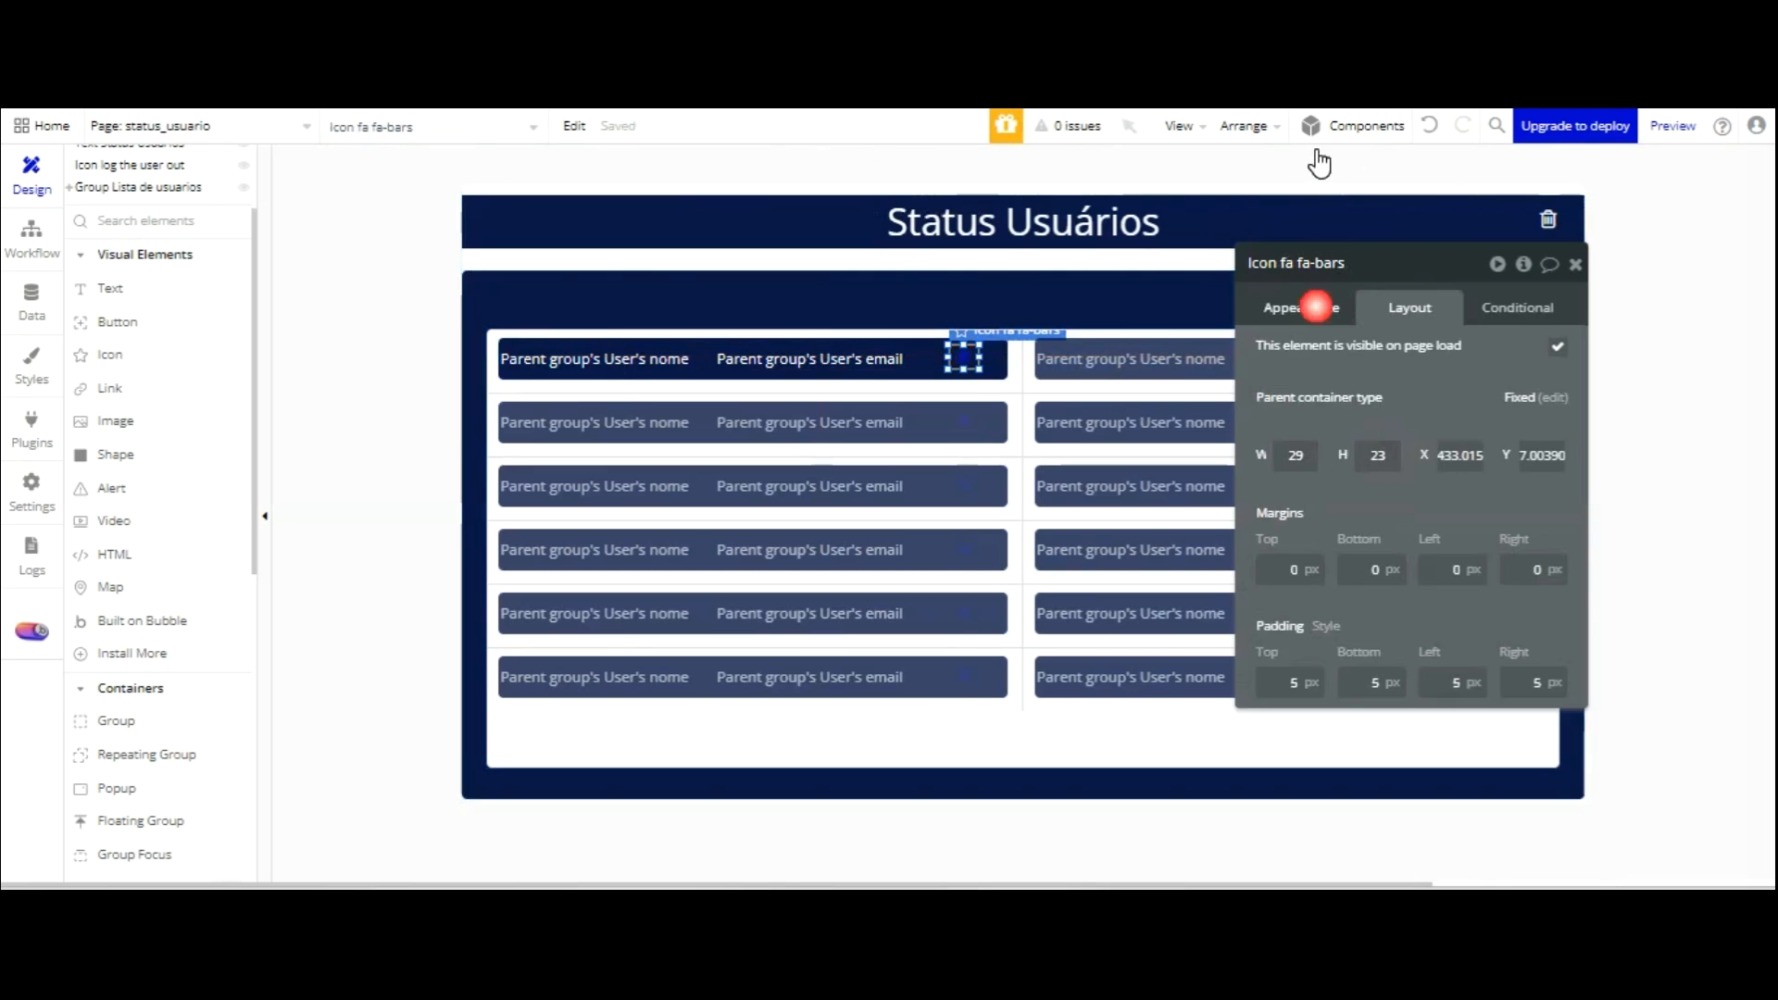
left_click(1525, 354)
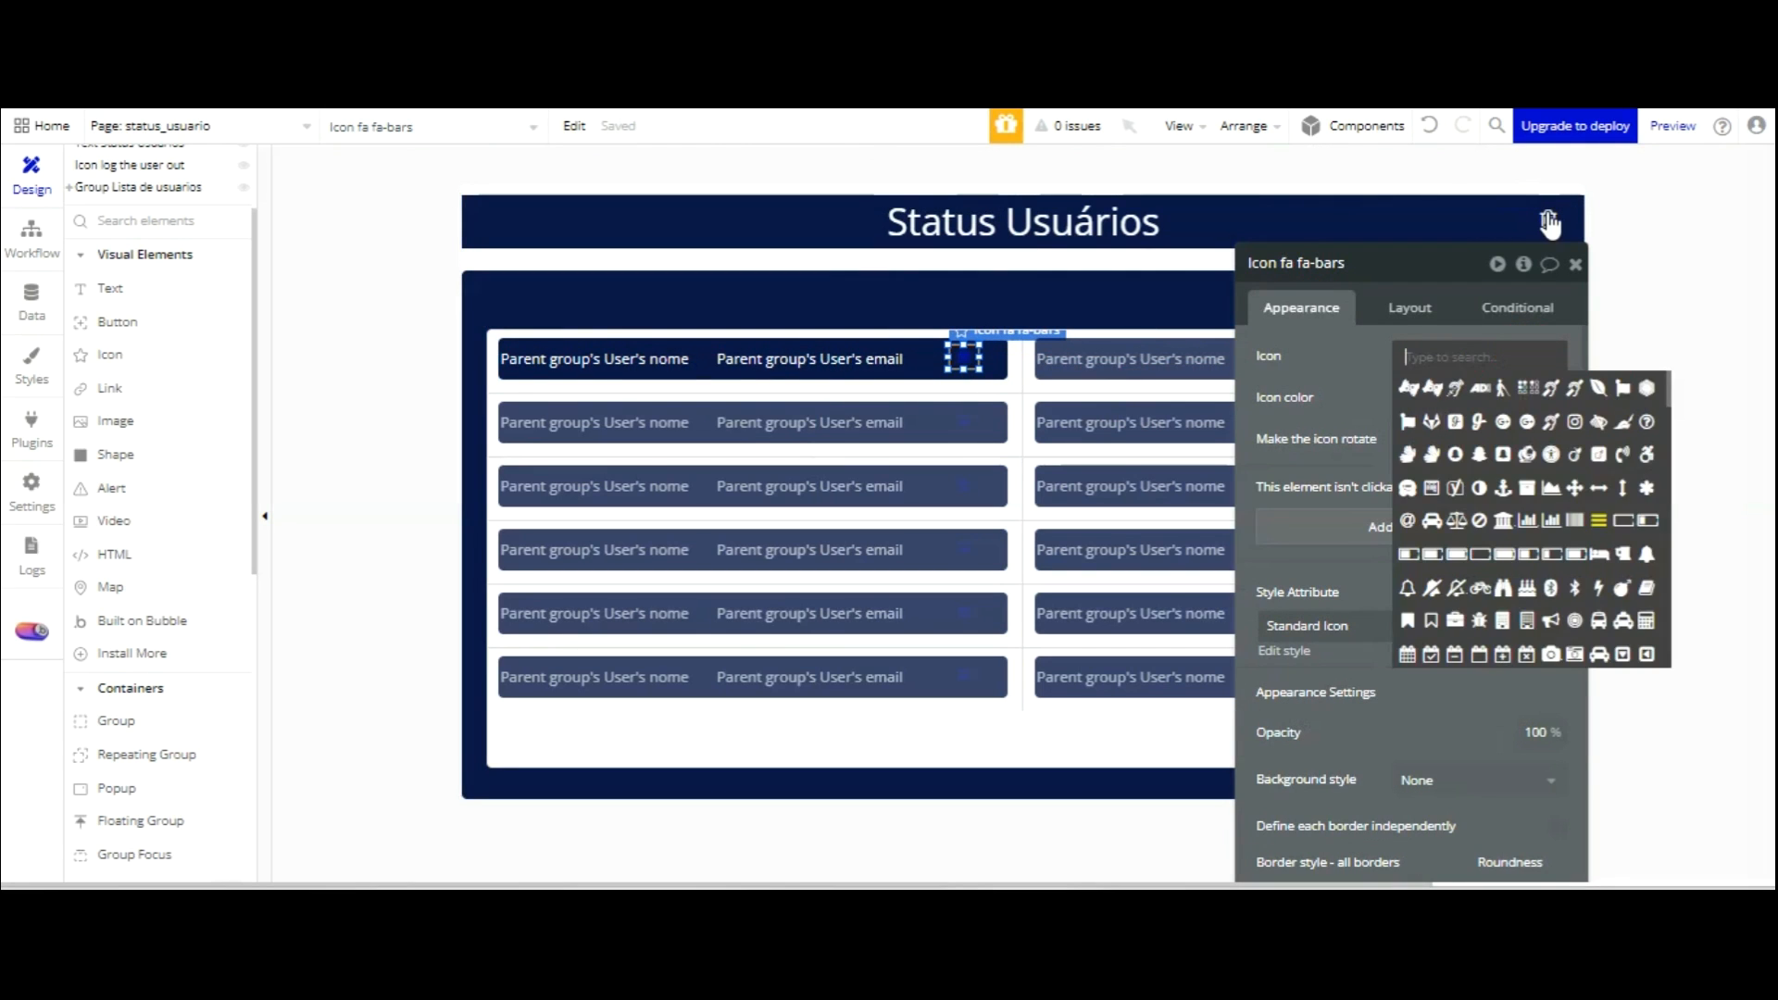
type("circl")
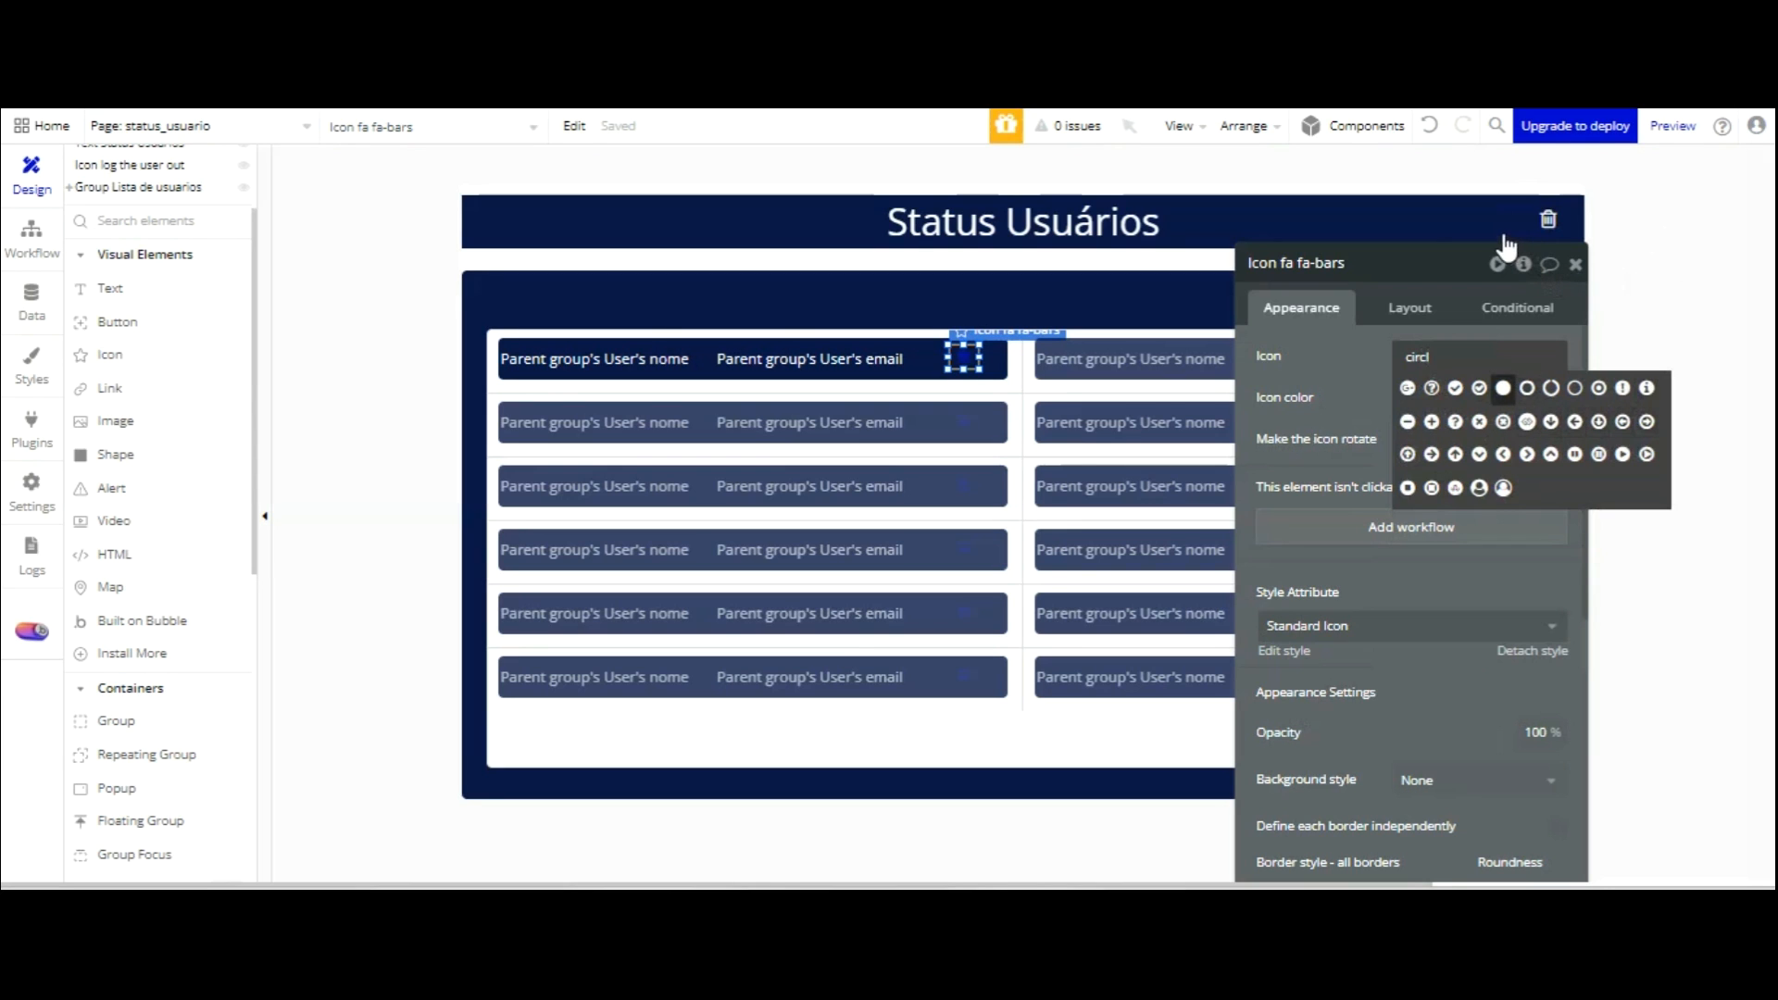
left_click(1503, 388)
left_click(1413, 398)
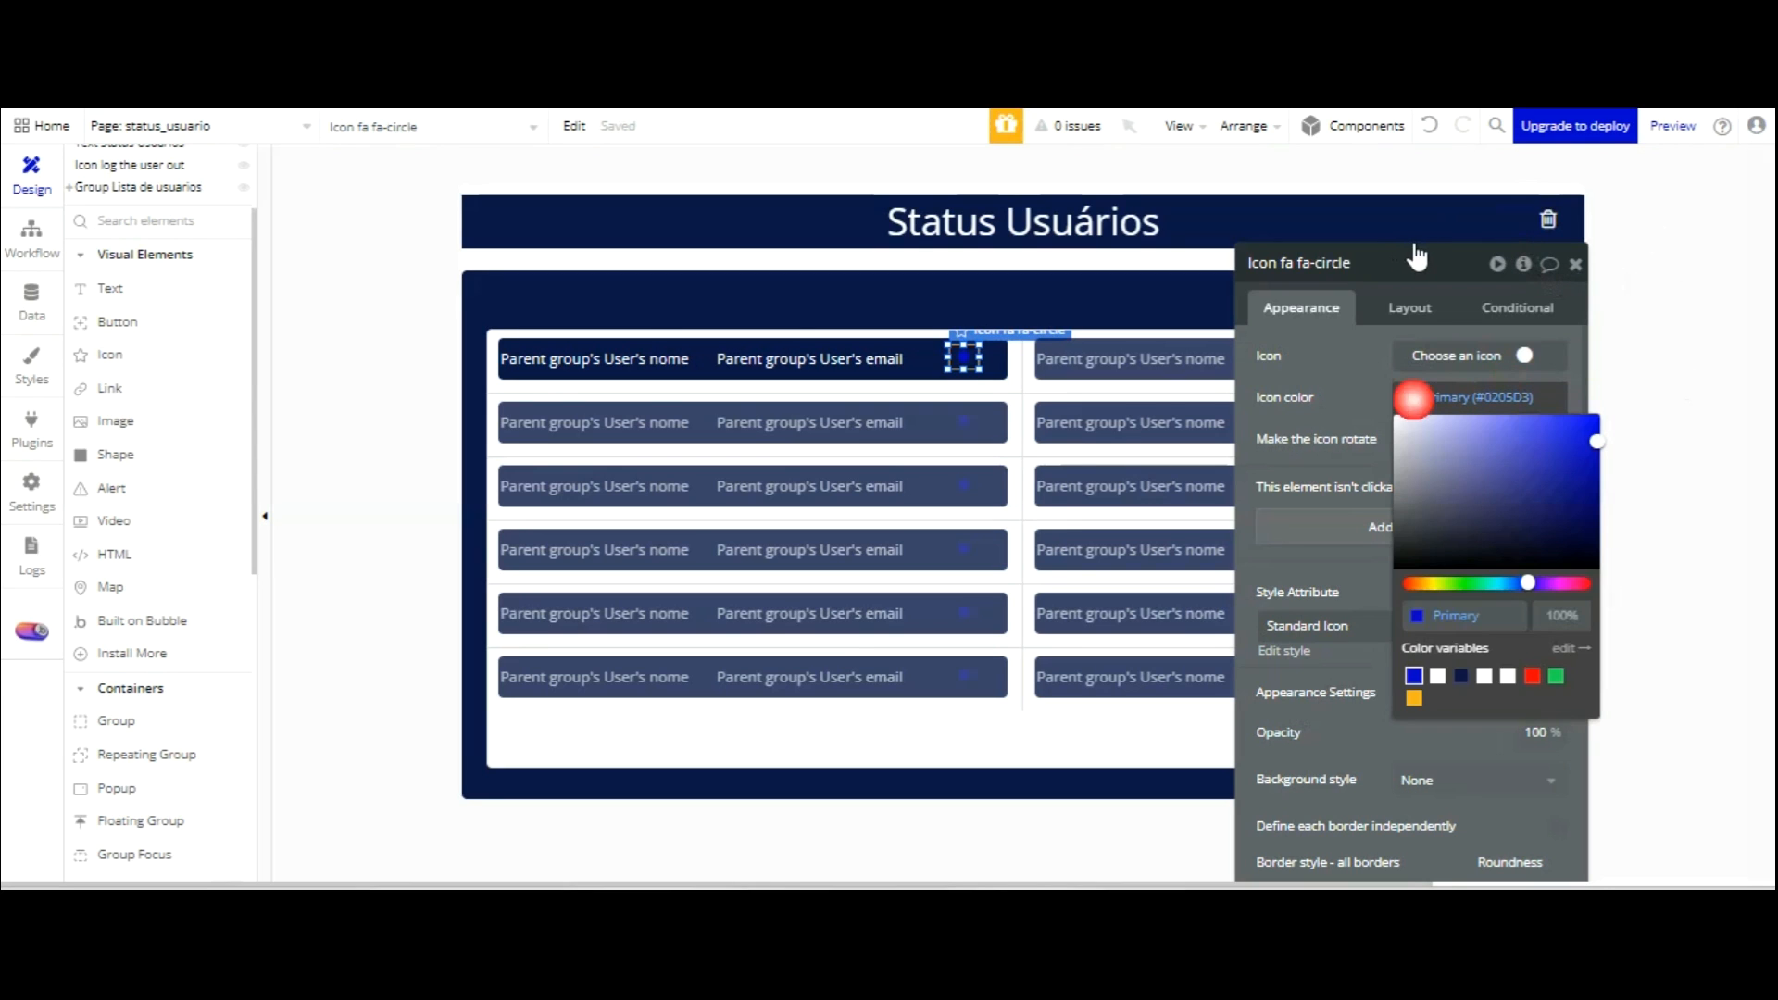
left_click(1533, 676)
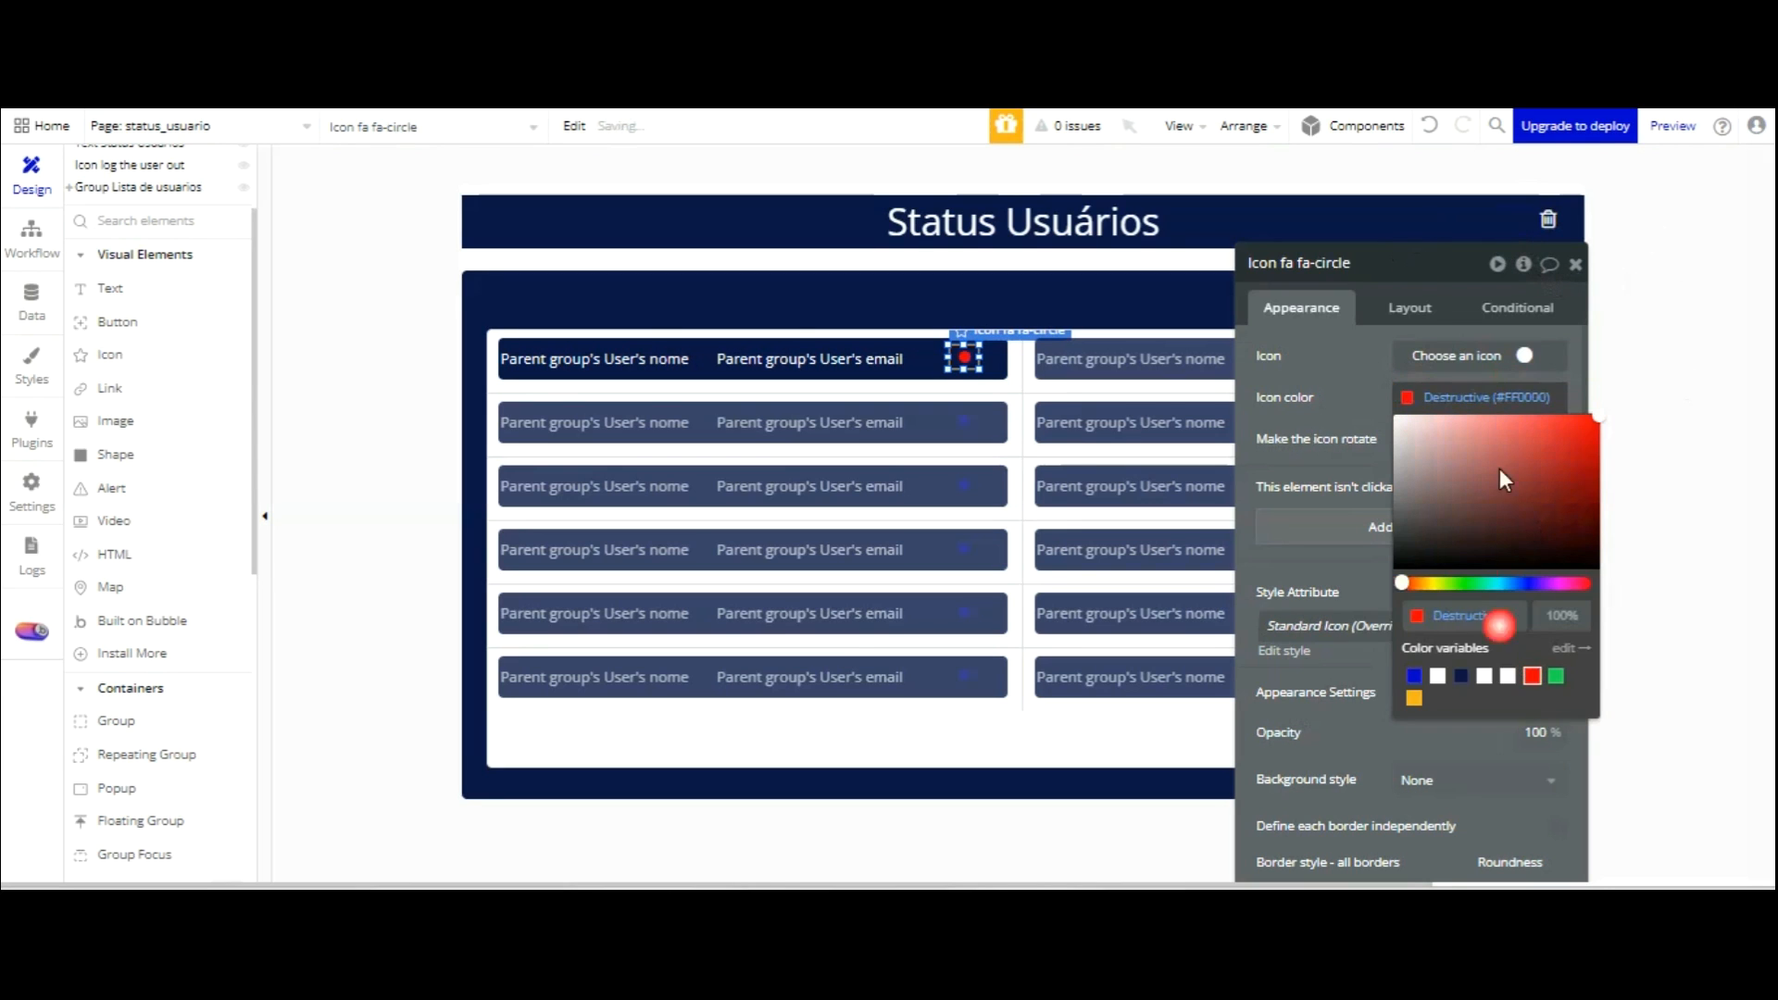
left_click(1381, 248)
left_click(1533, 650)
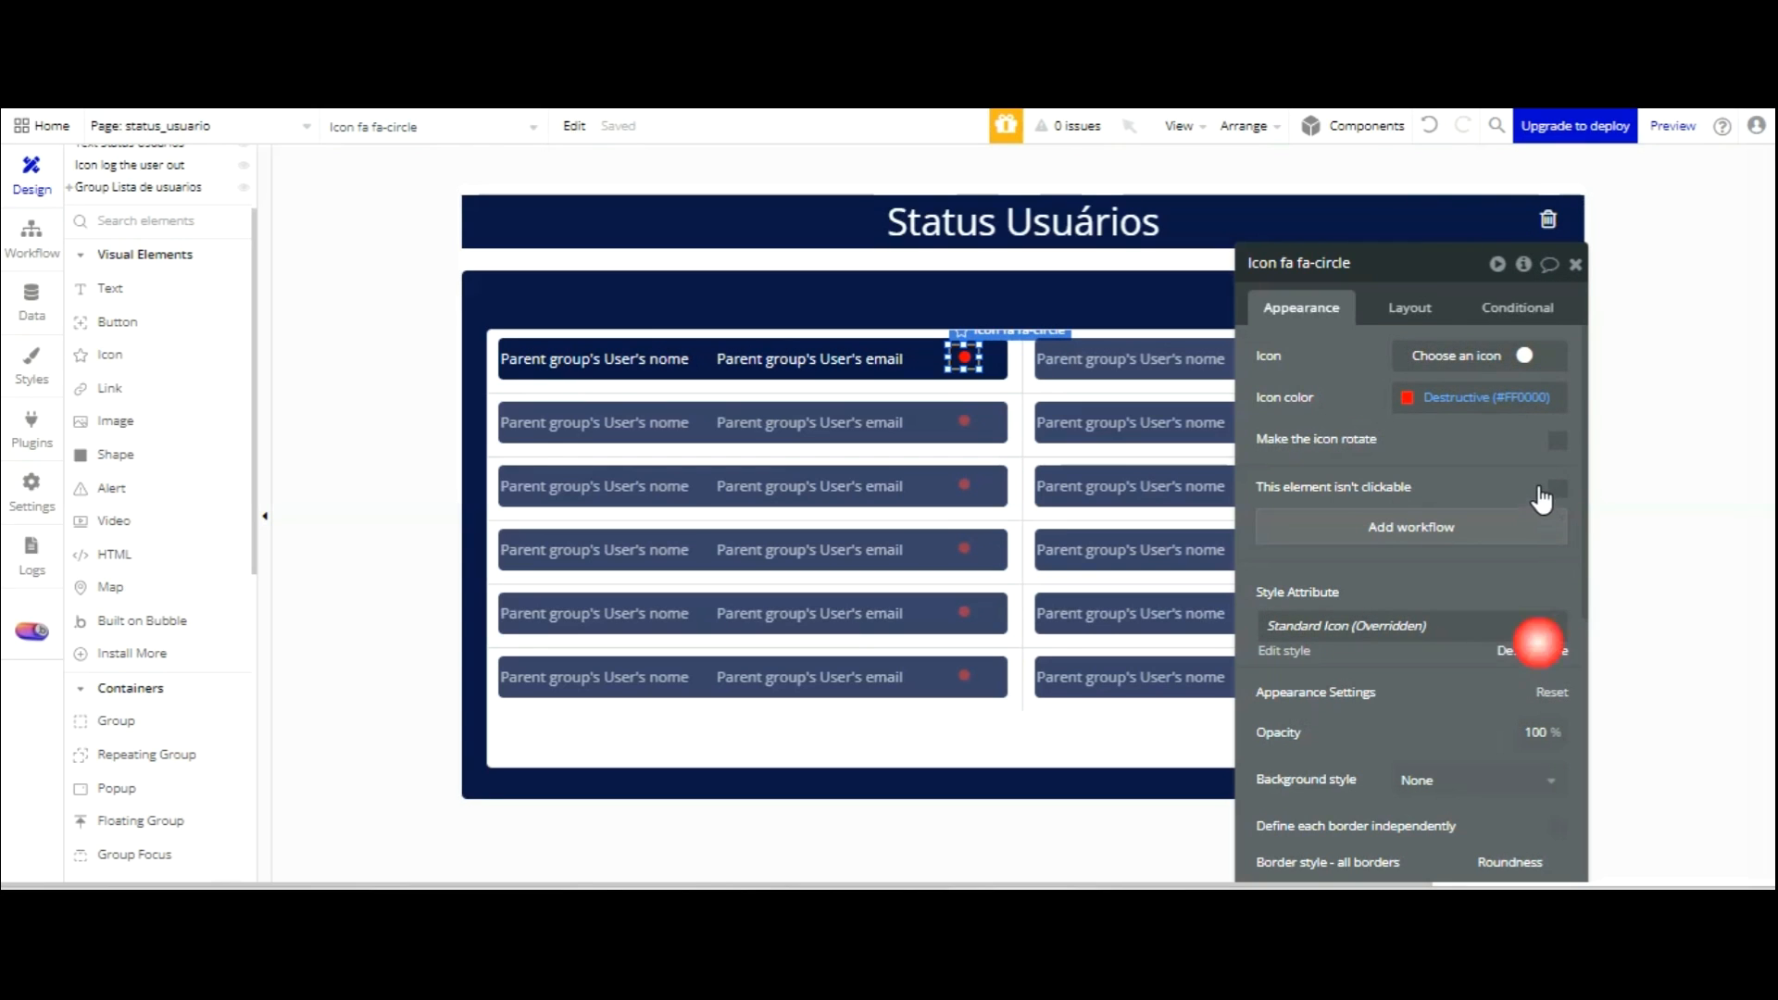
Set all of the icon's paddings to 0.
left_click(1408, 305)
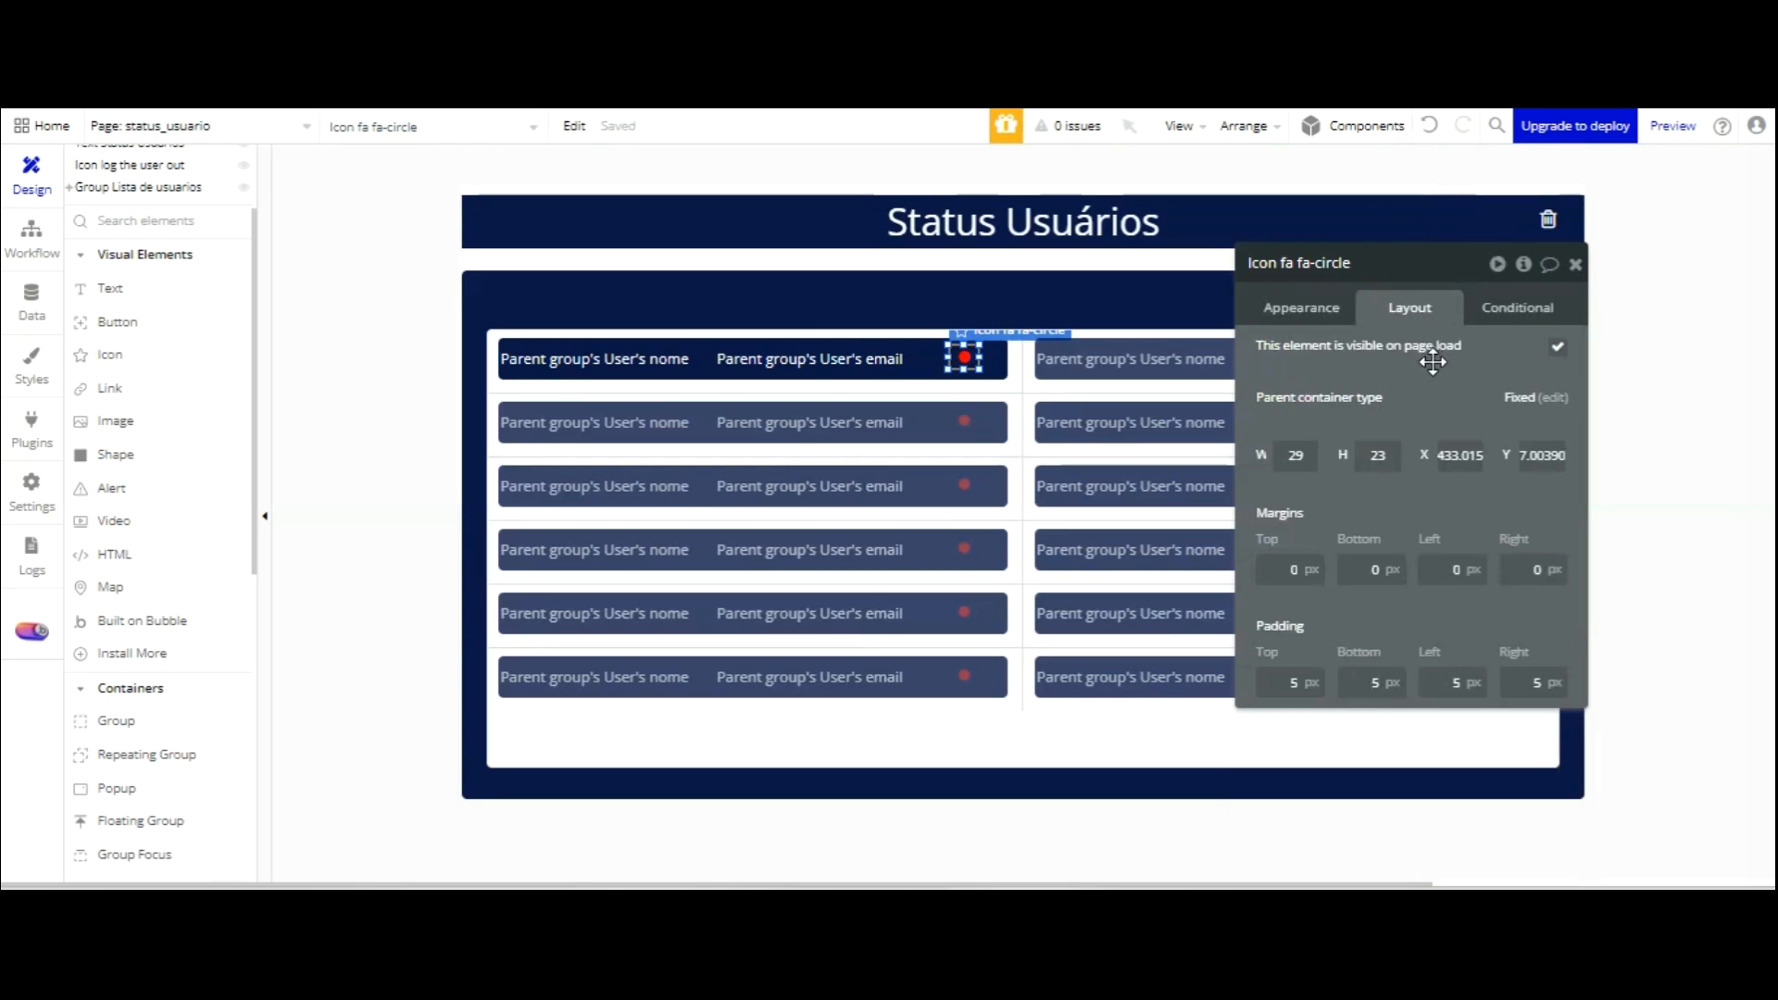
left_click(1501, 503)
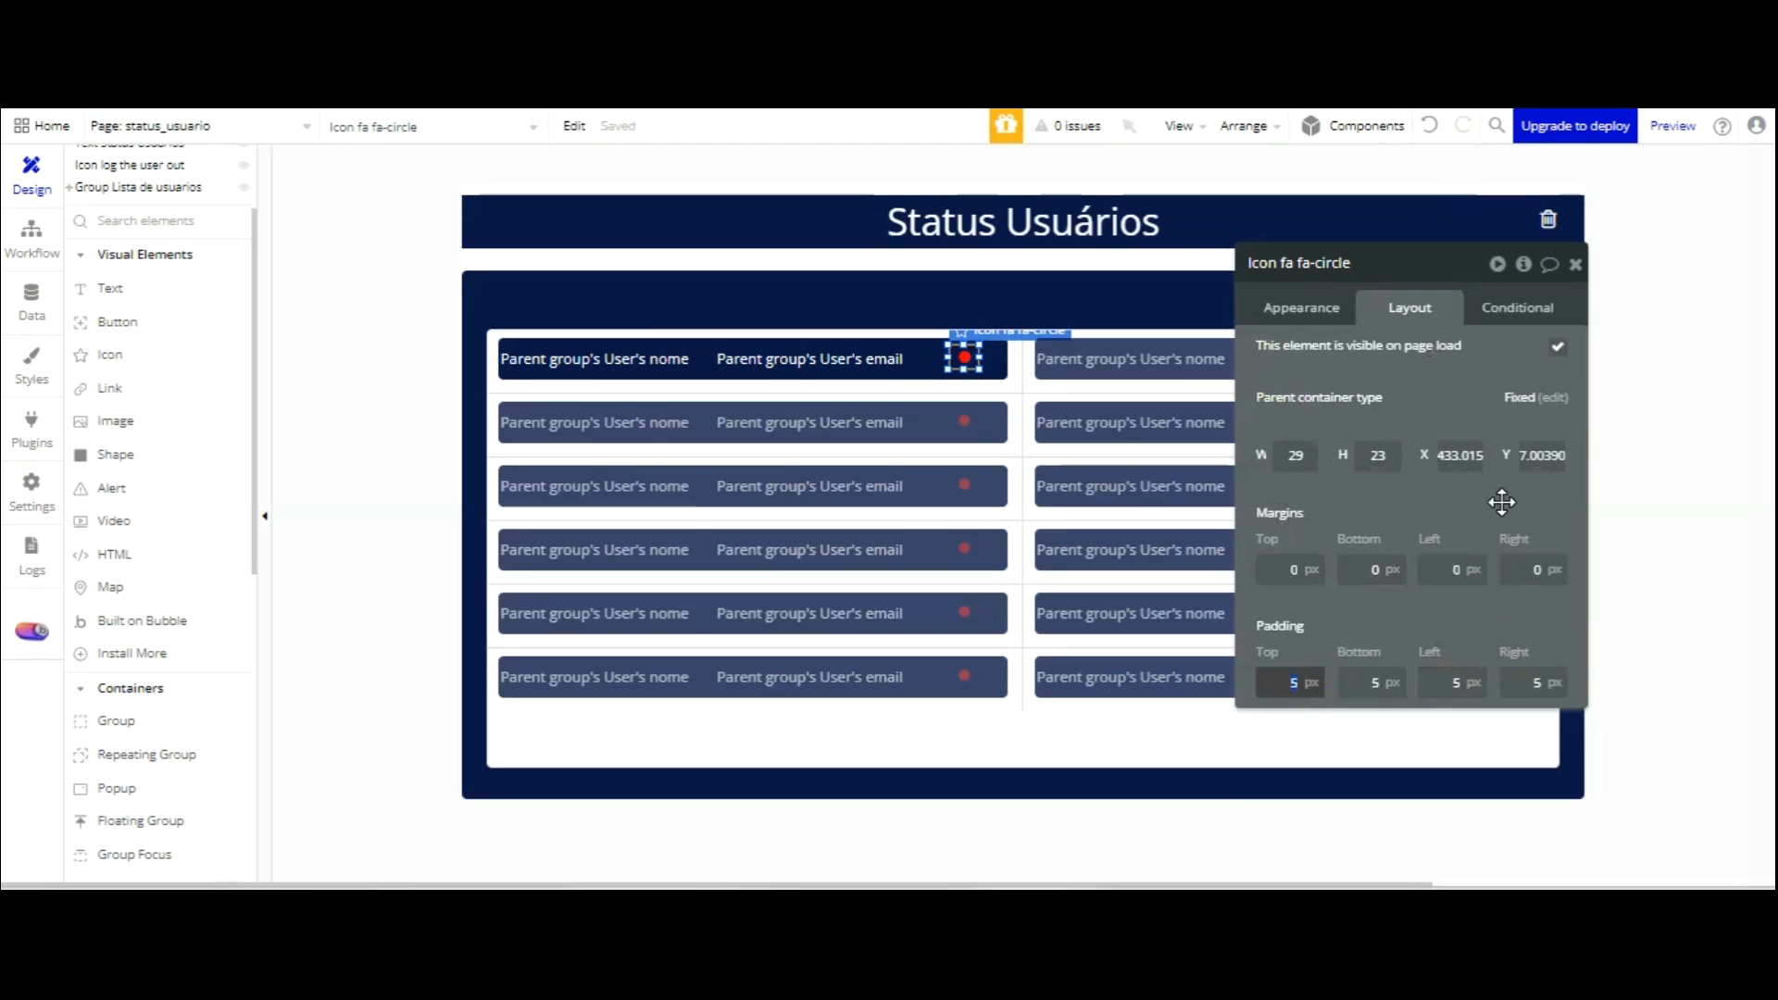
type("0")
key("Tab")
type("0")
key("Tab")
type("0")
key("Tab")
type("0")
key("Tab")
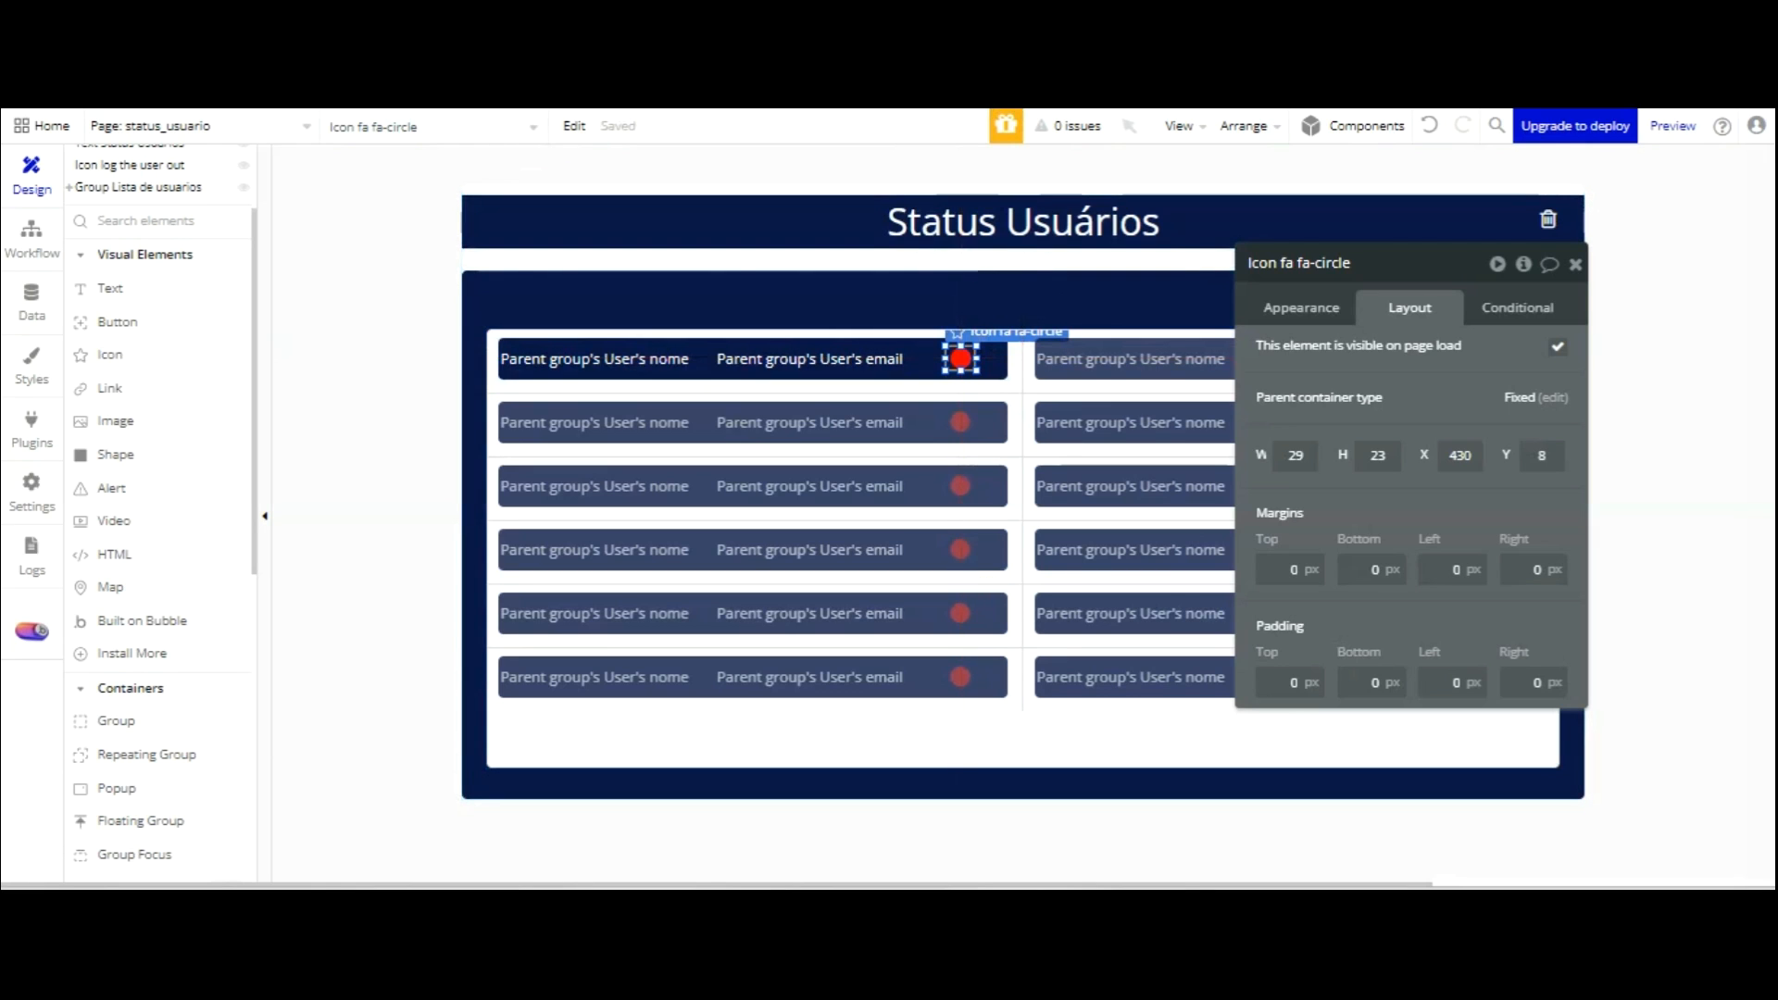
left_click(387, 213)
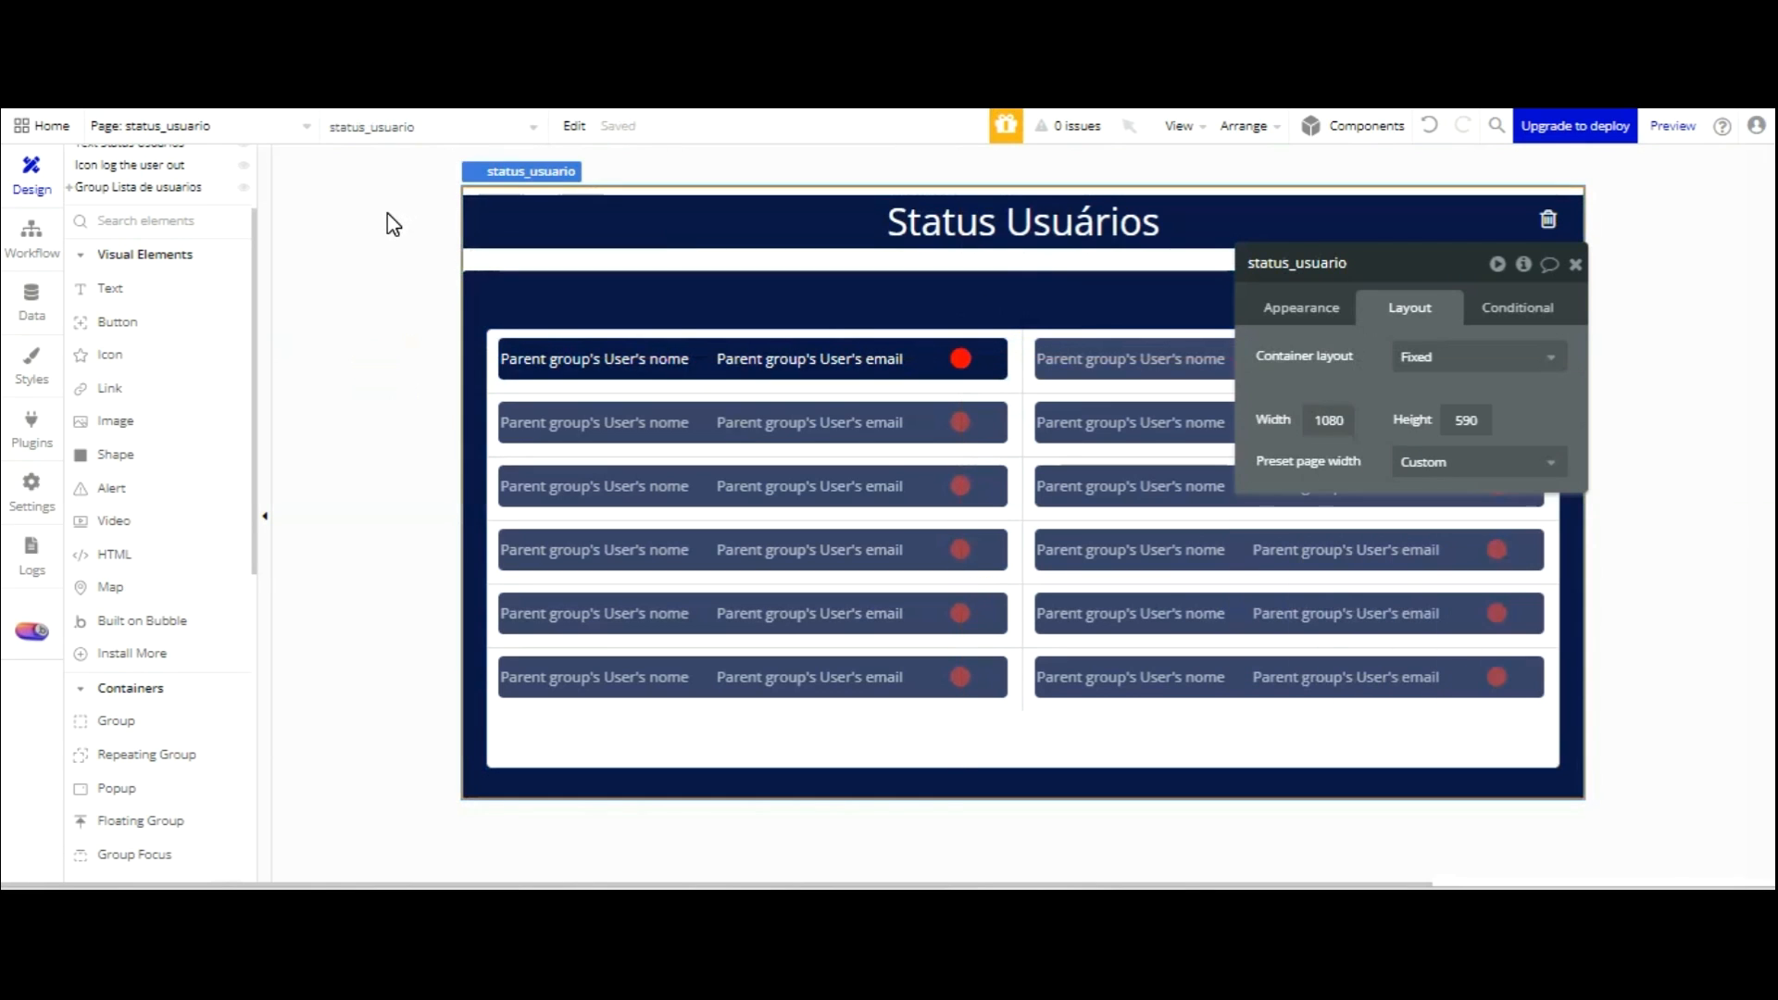
Reload the running app preview and open the Cadastre-se sign-up form.
left_click(555, 107)
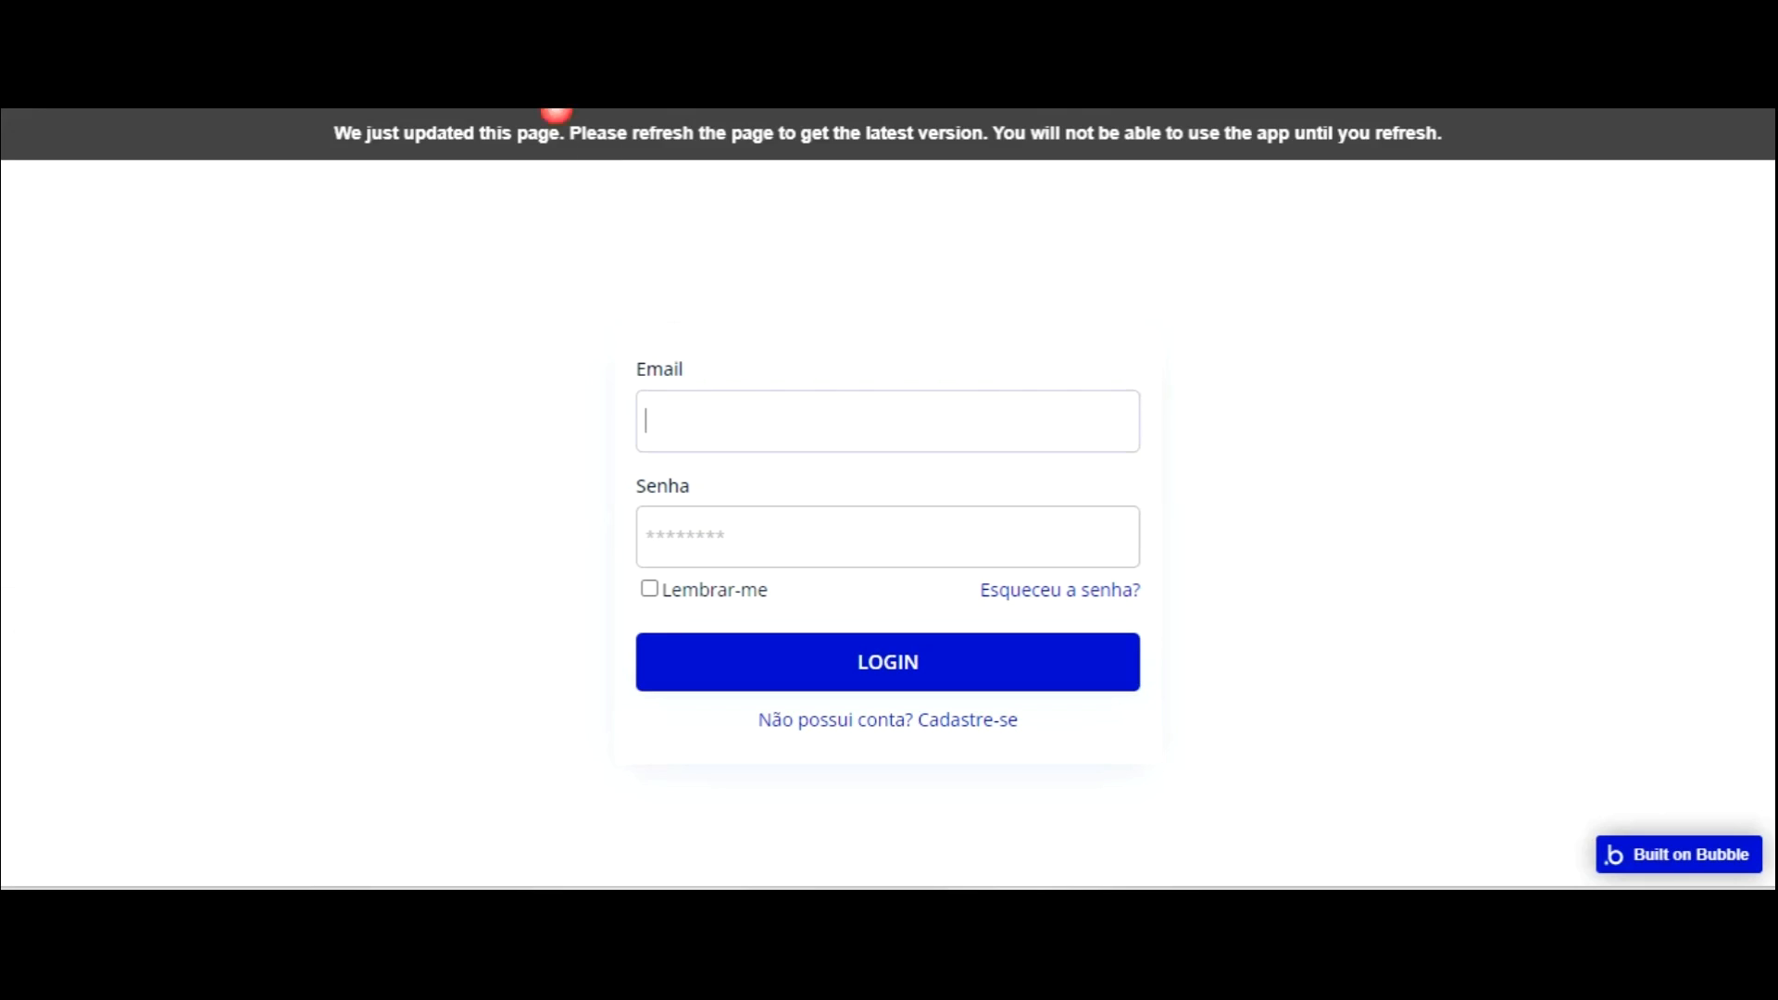
left_click(866, 253)
key("F5")
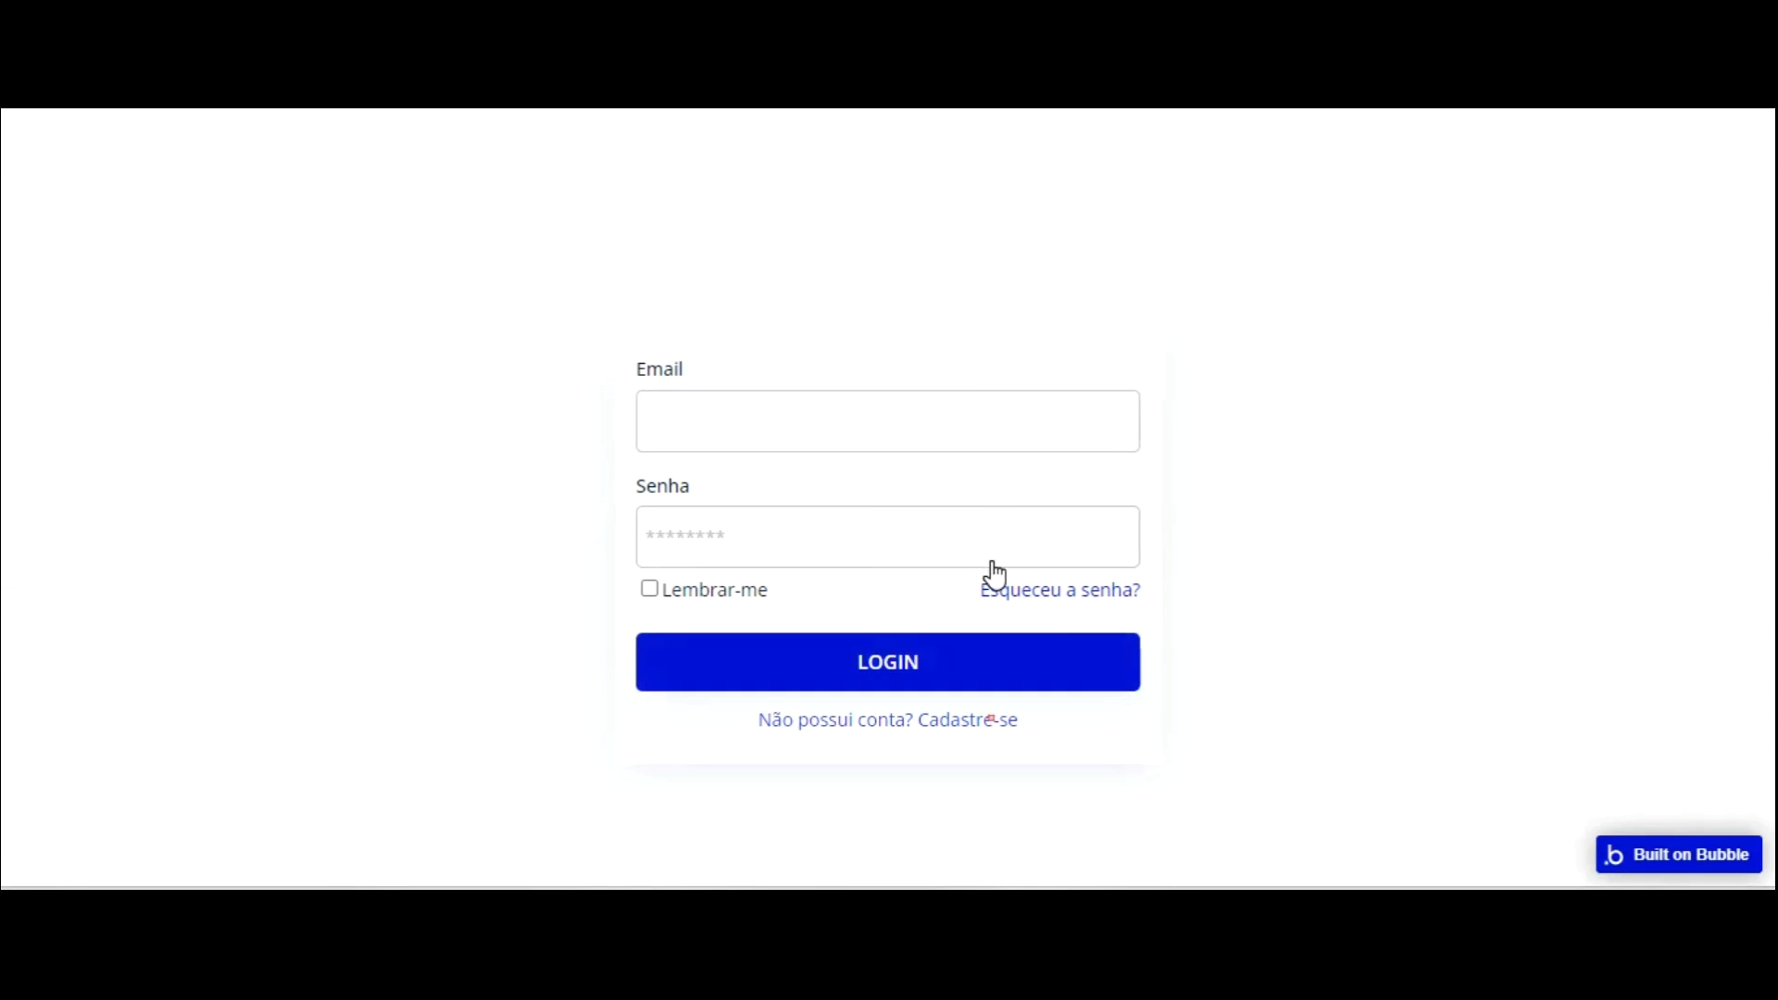
left_click(998, 720)
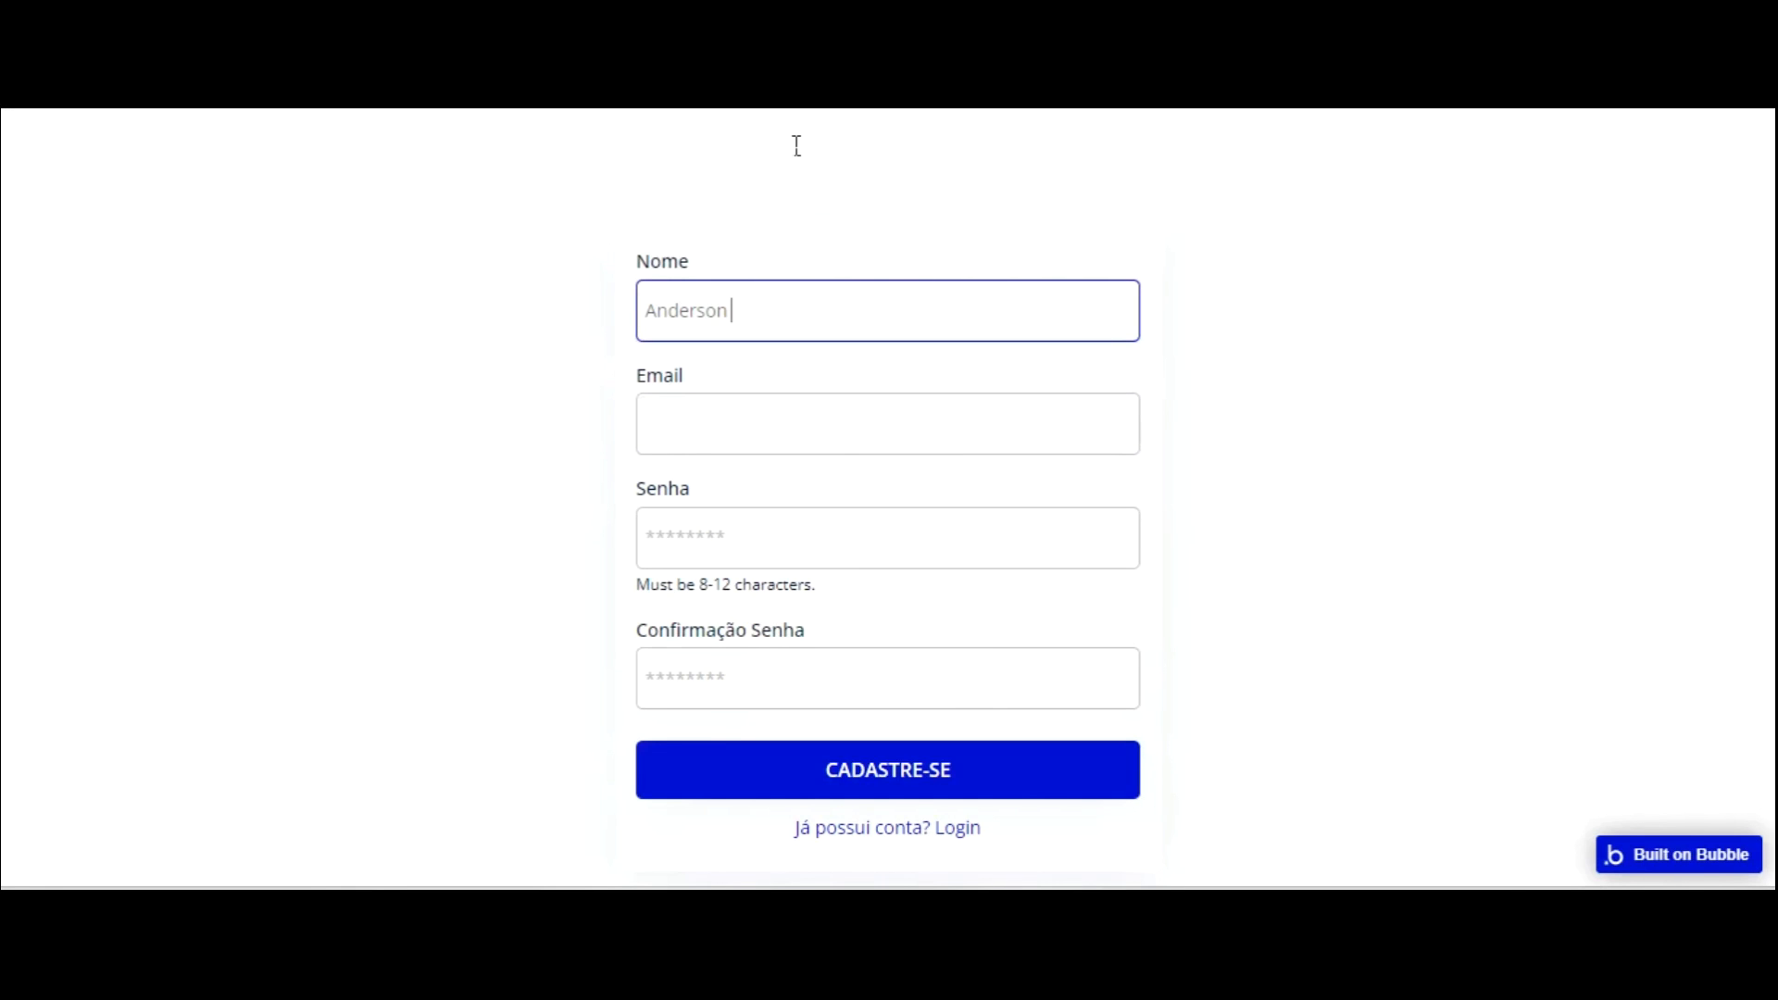
Fill in Nome, Email, Senha and Confirmação Senha, then submit CADASTRE-SE.
key("Tab")
type("r")
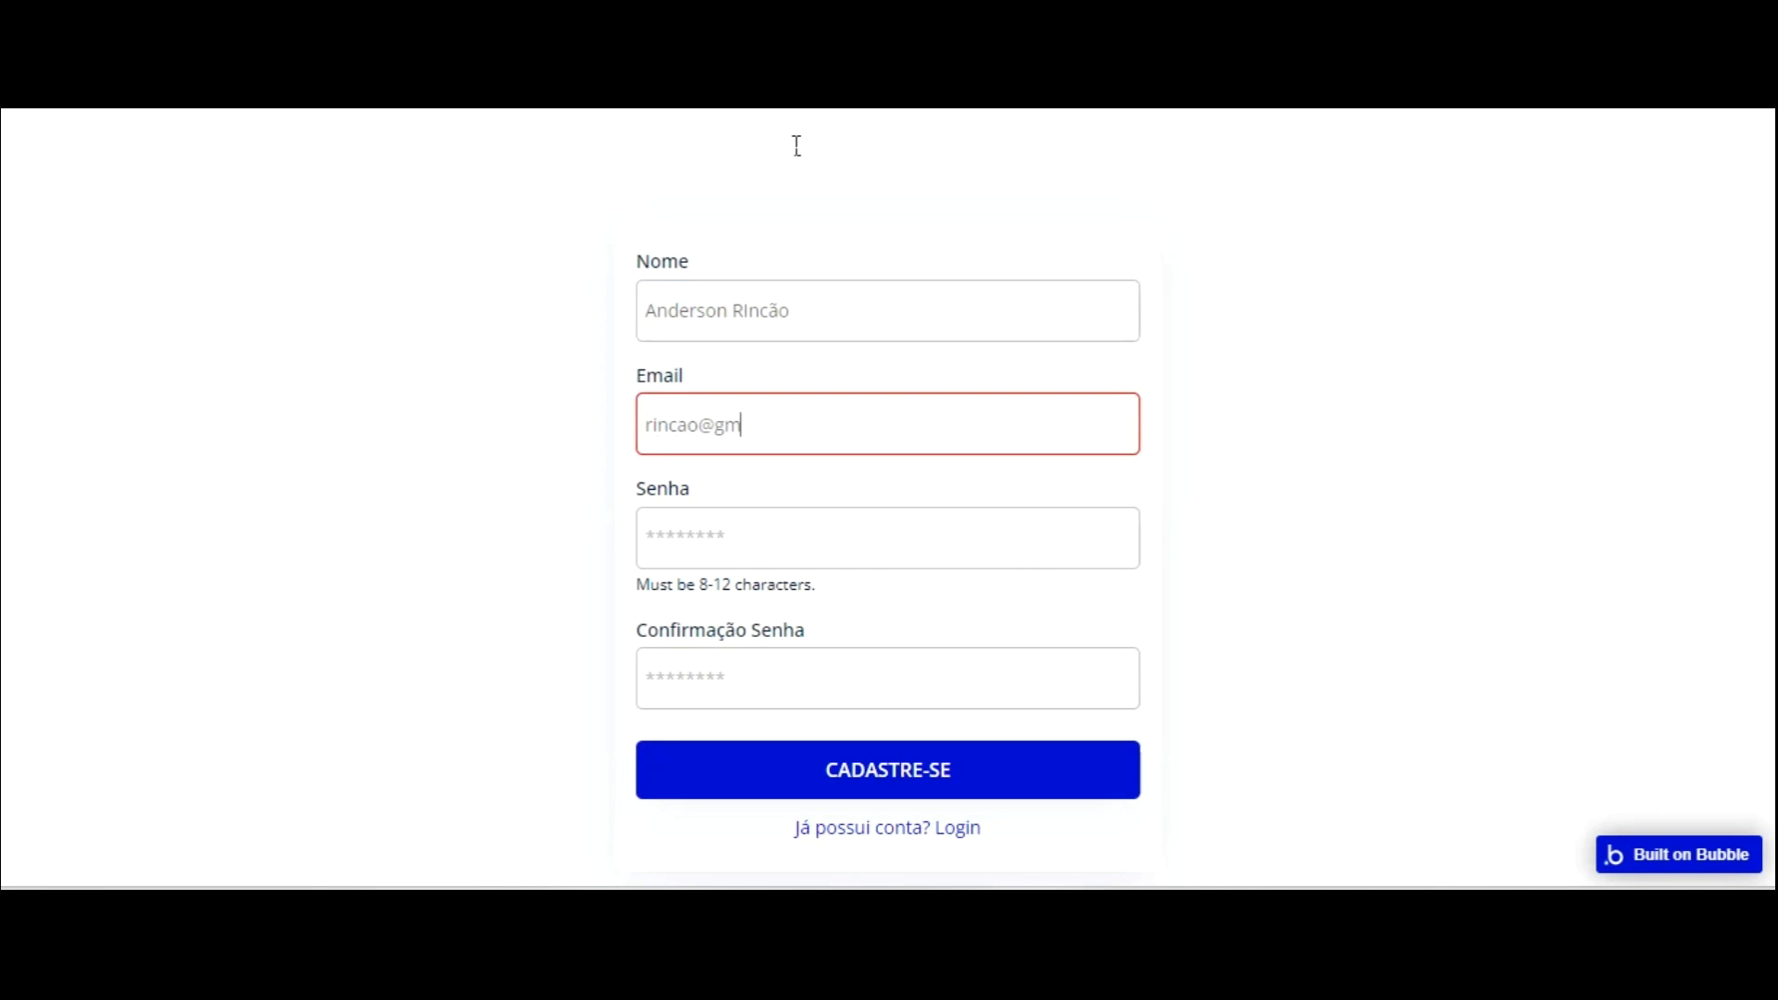
key("Tab")
type("12")
key("Tab")
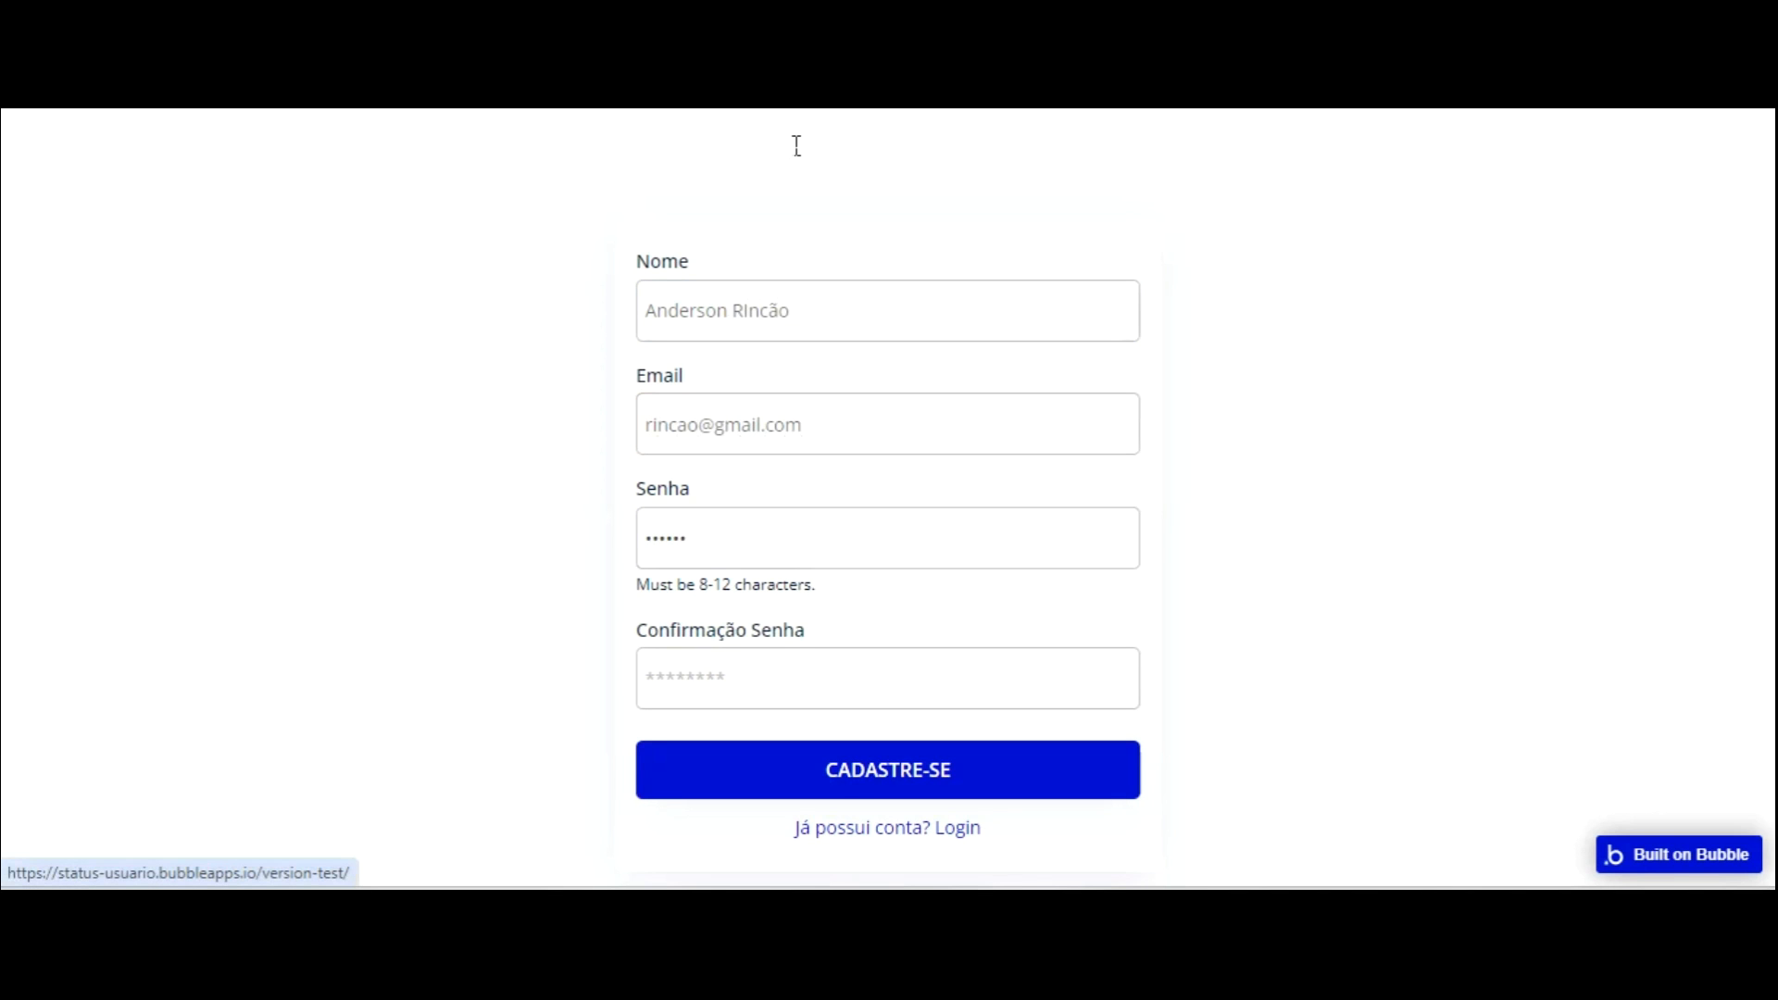
left_click(749, 655)
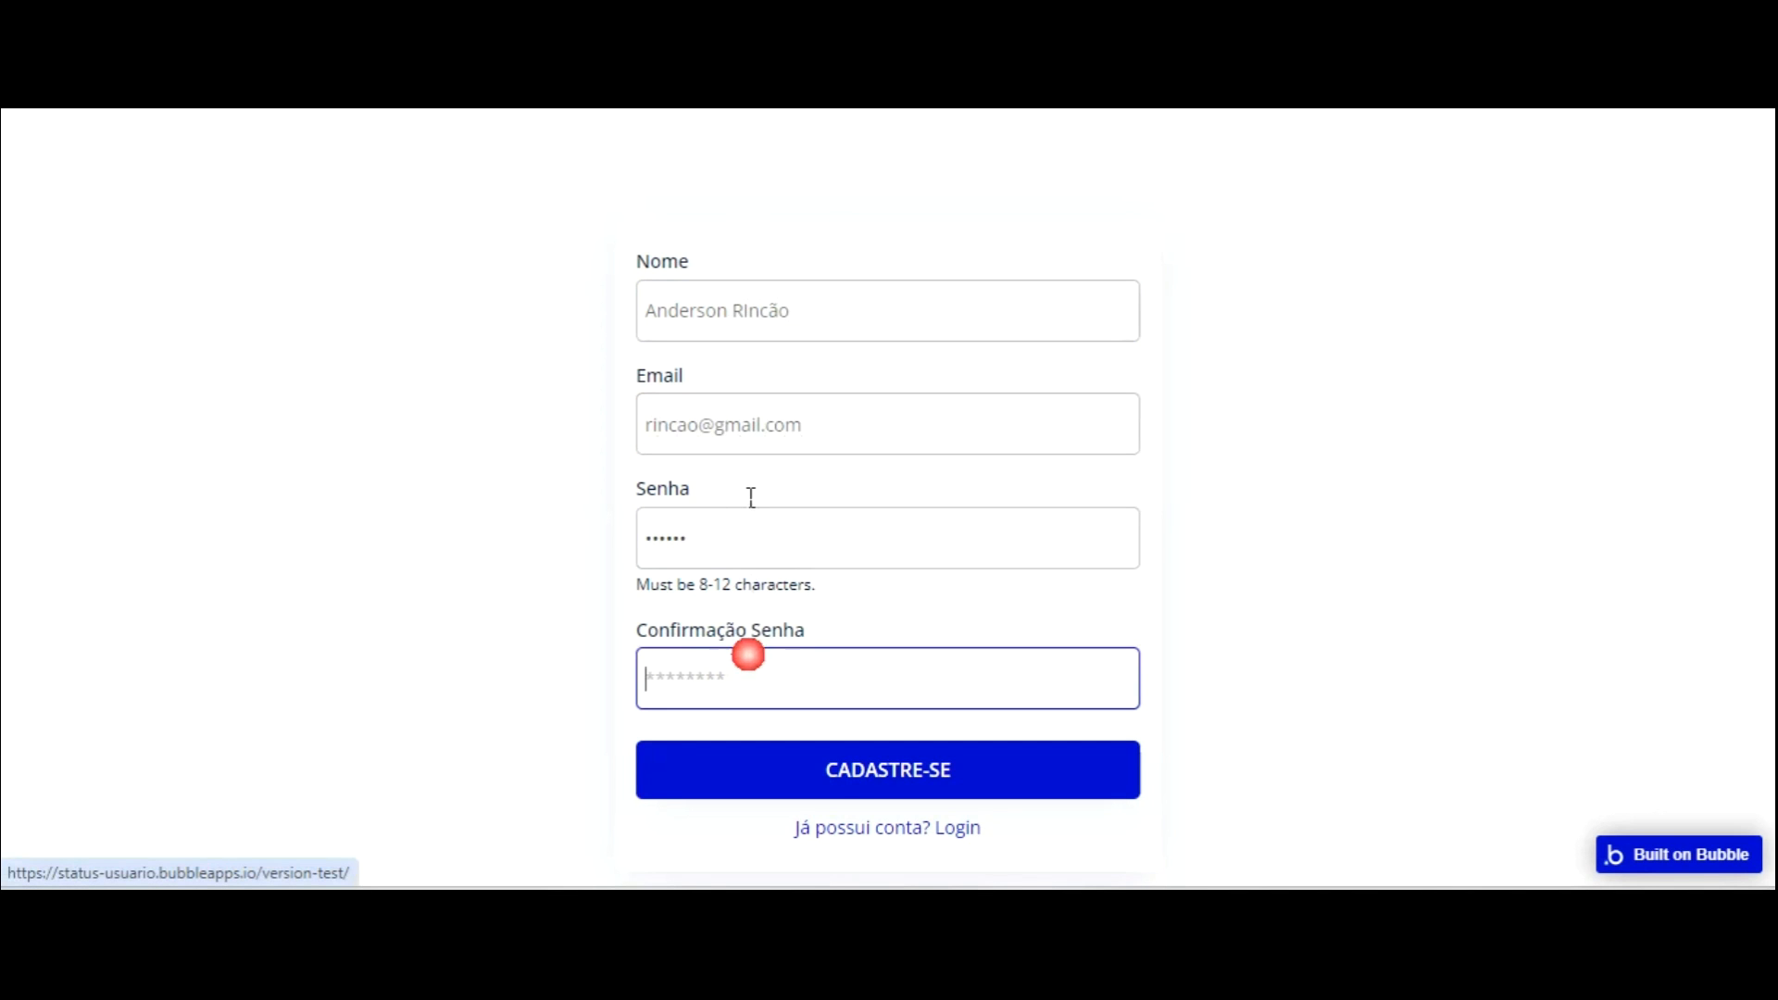
key("Tab")
left_click(853, 768)
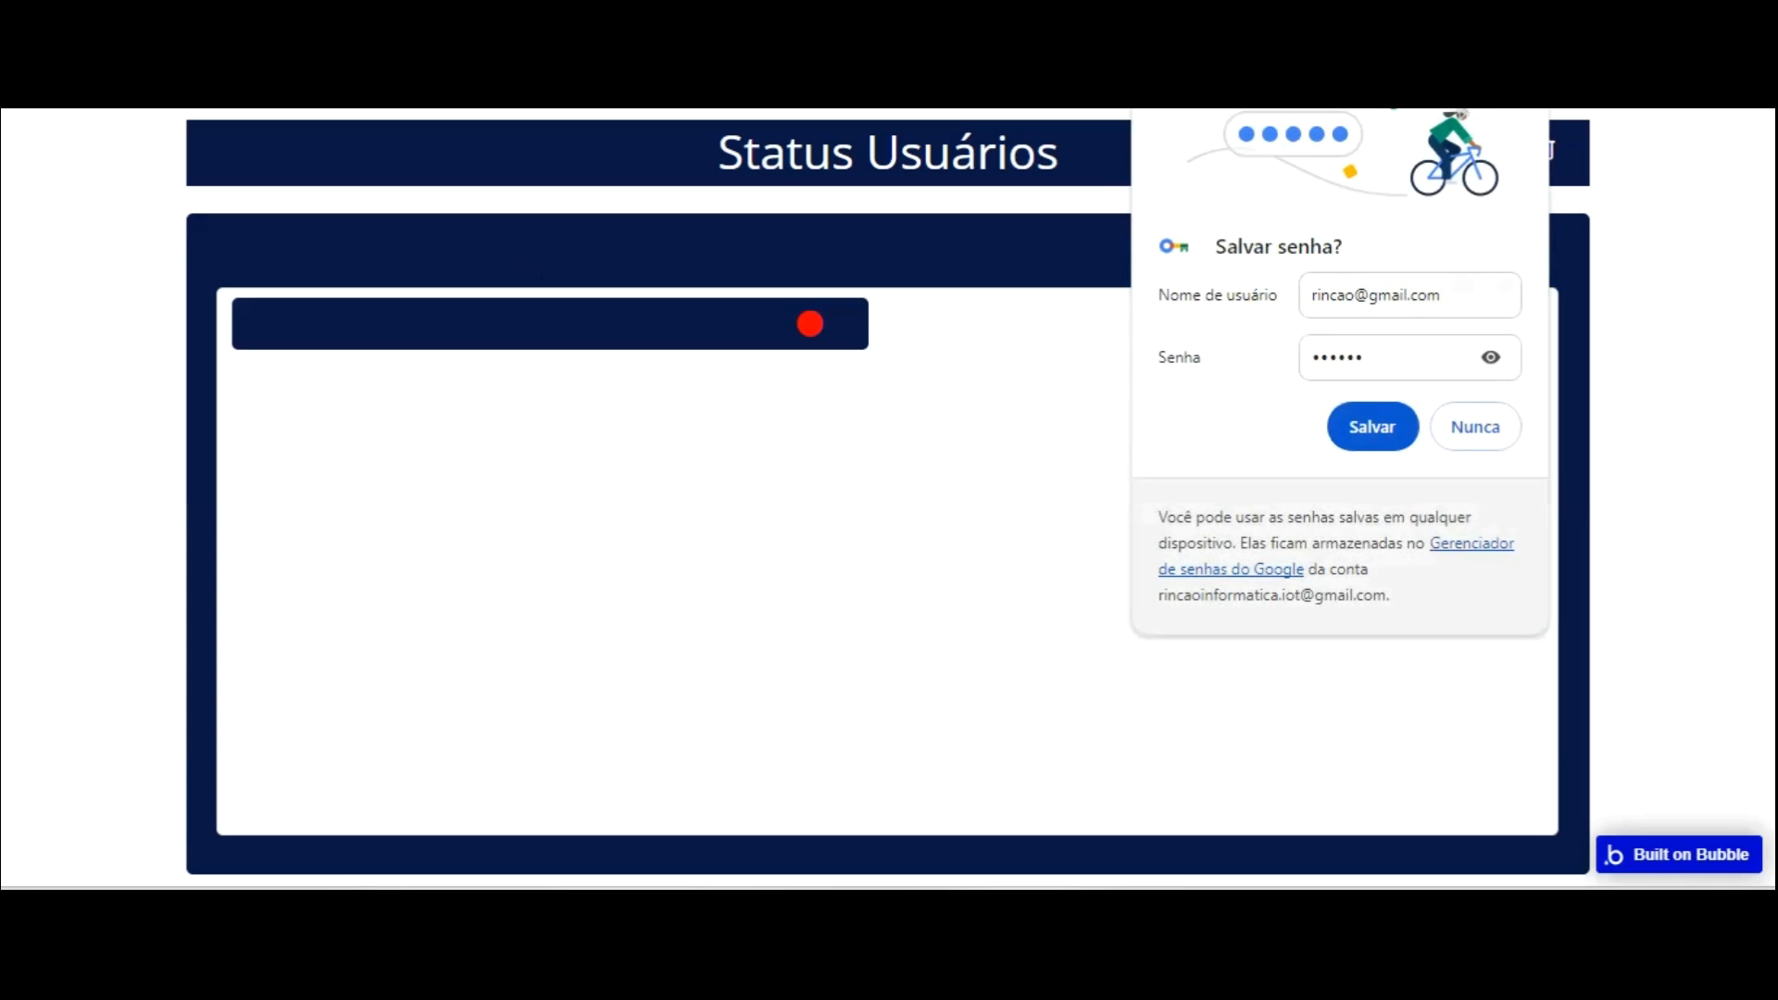
Dismiss the save-password prompt and open Data > App data.
left_click(1510, 106)
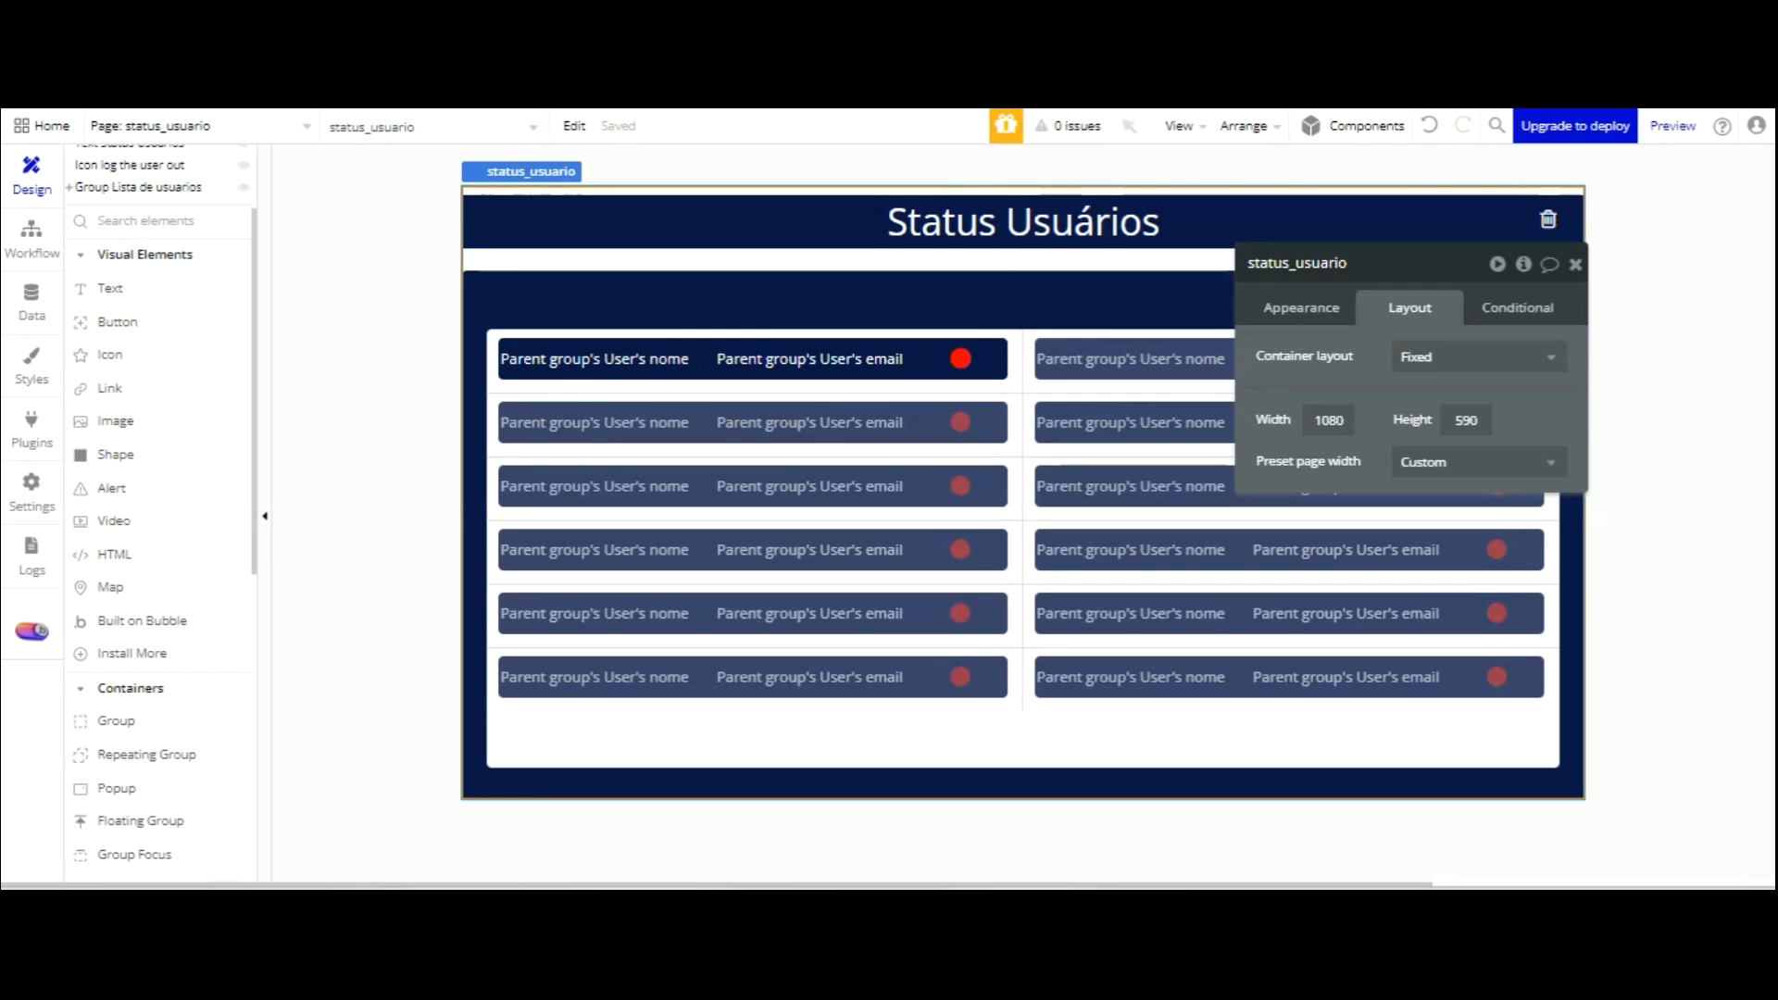
left_click(31, 298)
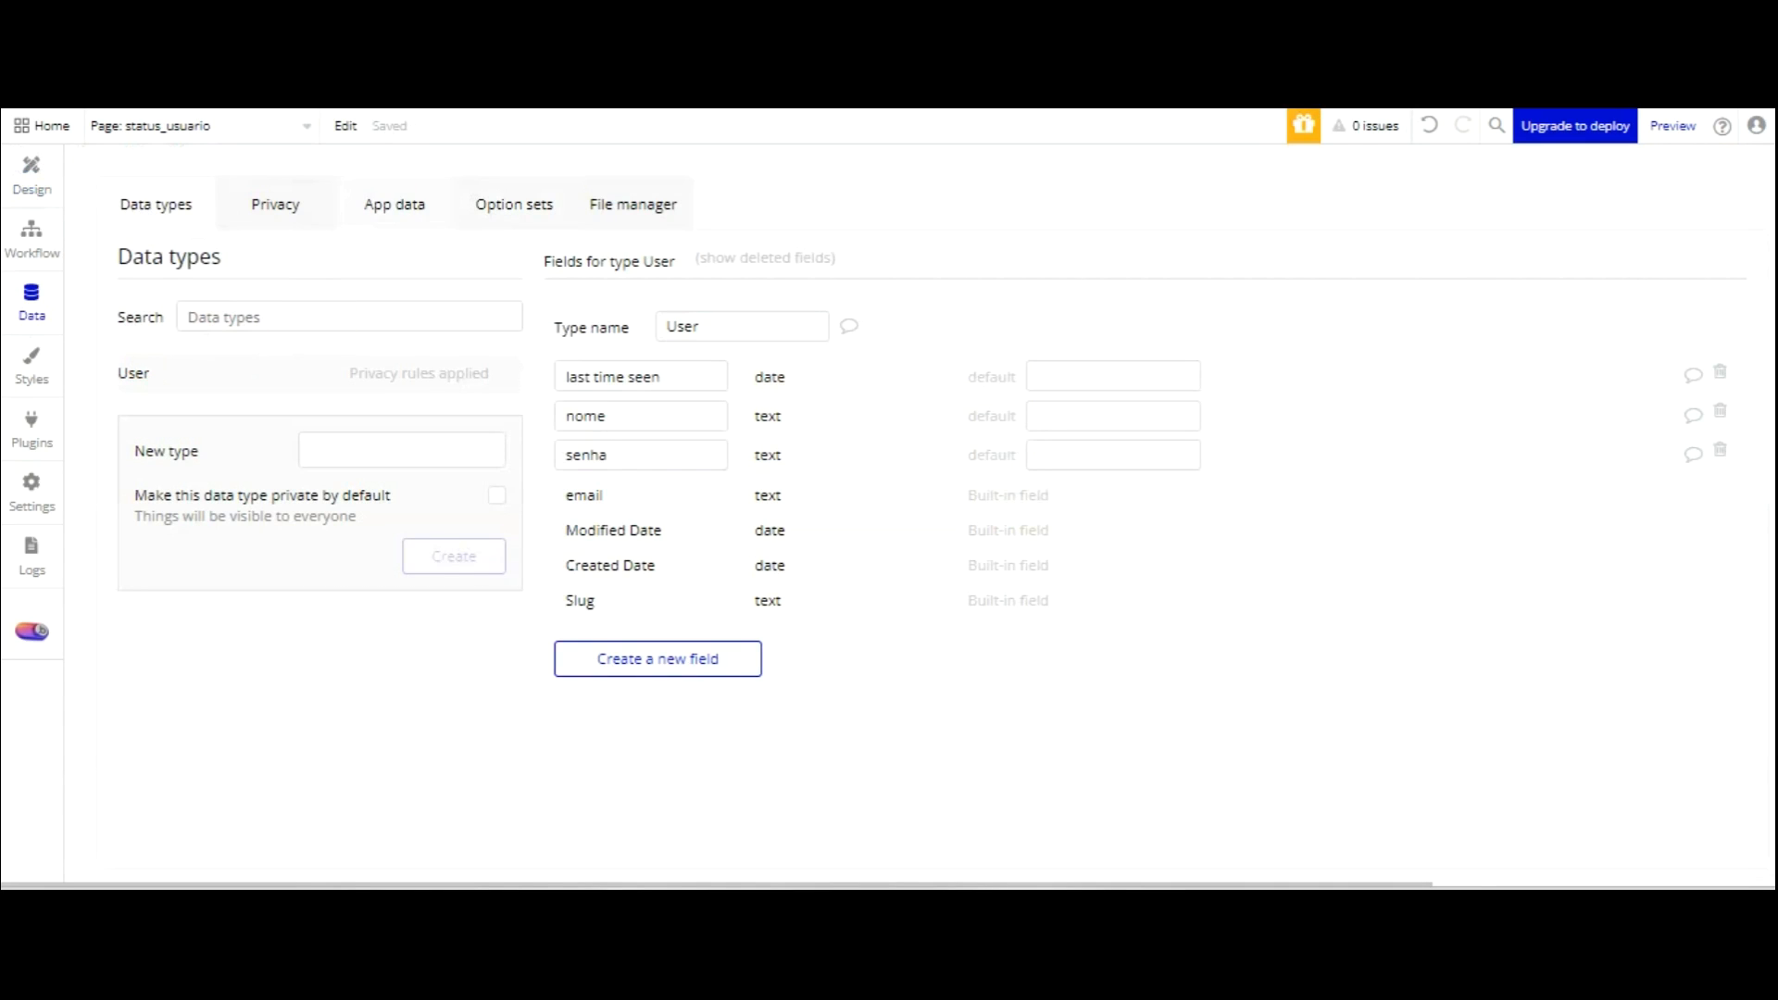
left_click(395, 204)
Create a User entry with name, password and email, then begin another new entry.
left_click(1180, 318)
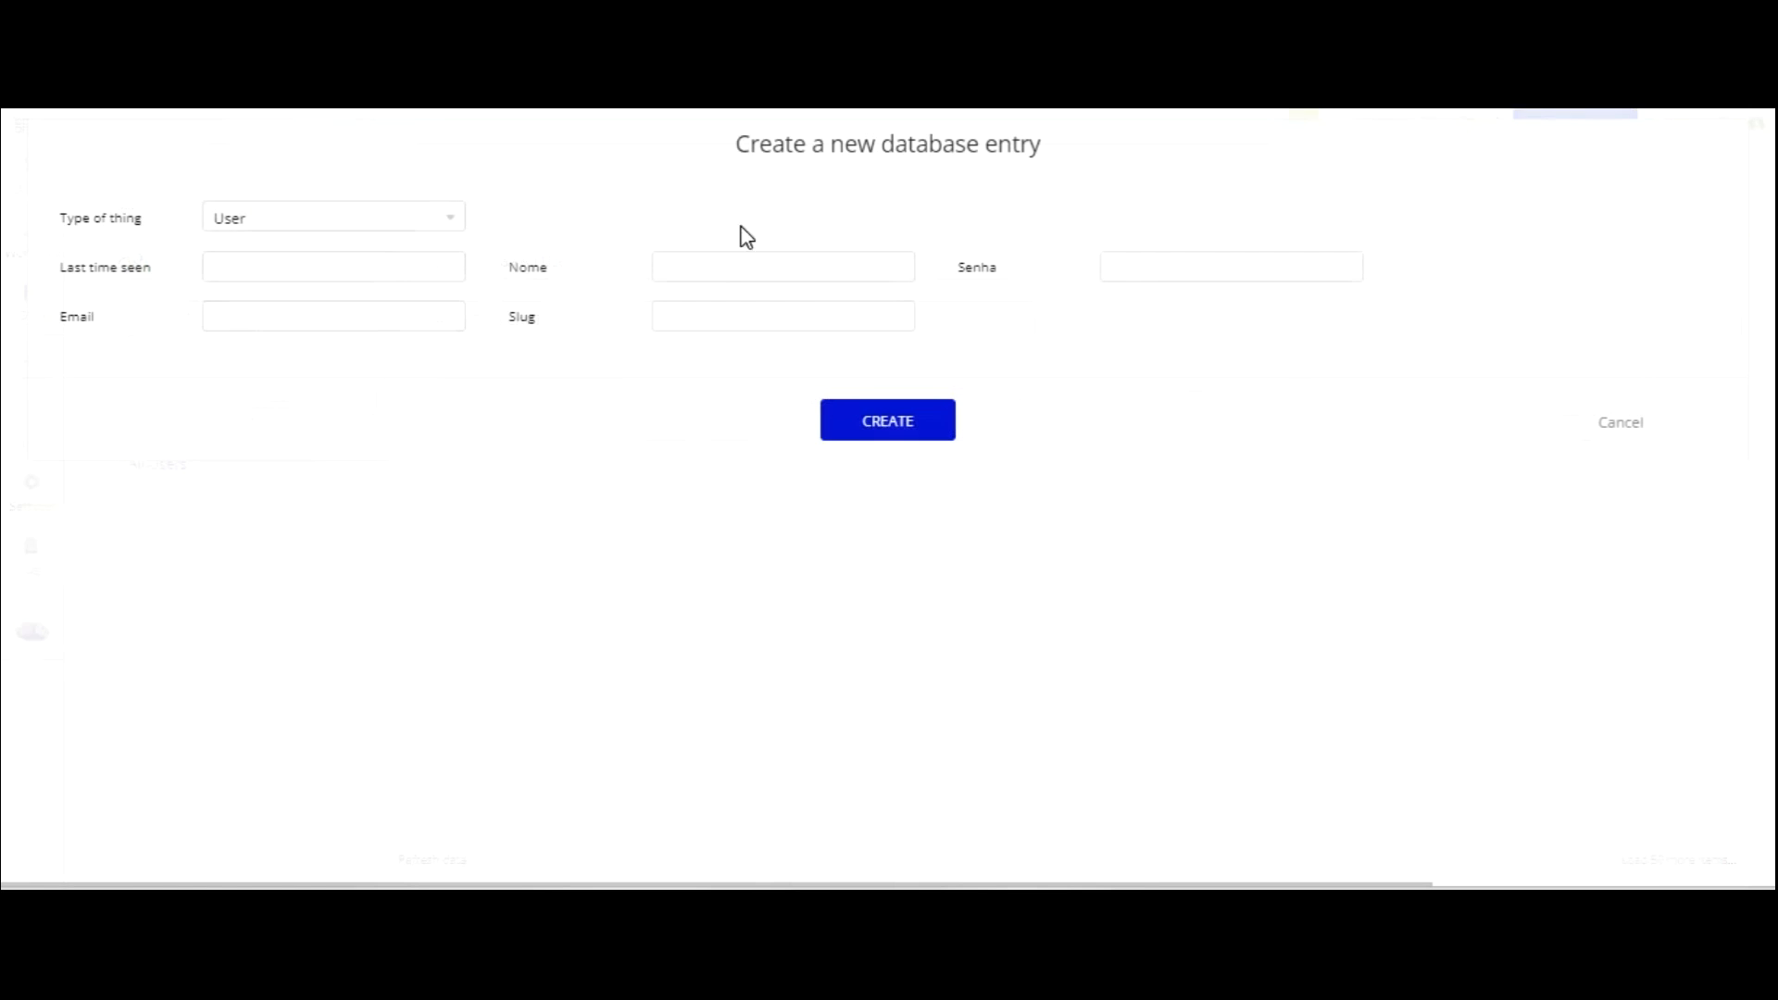
left_click(286, 266)
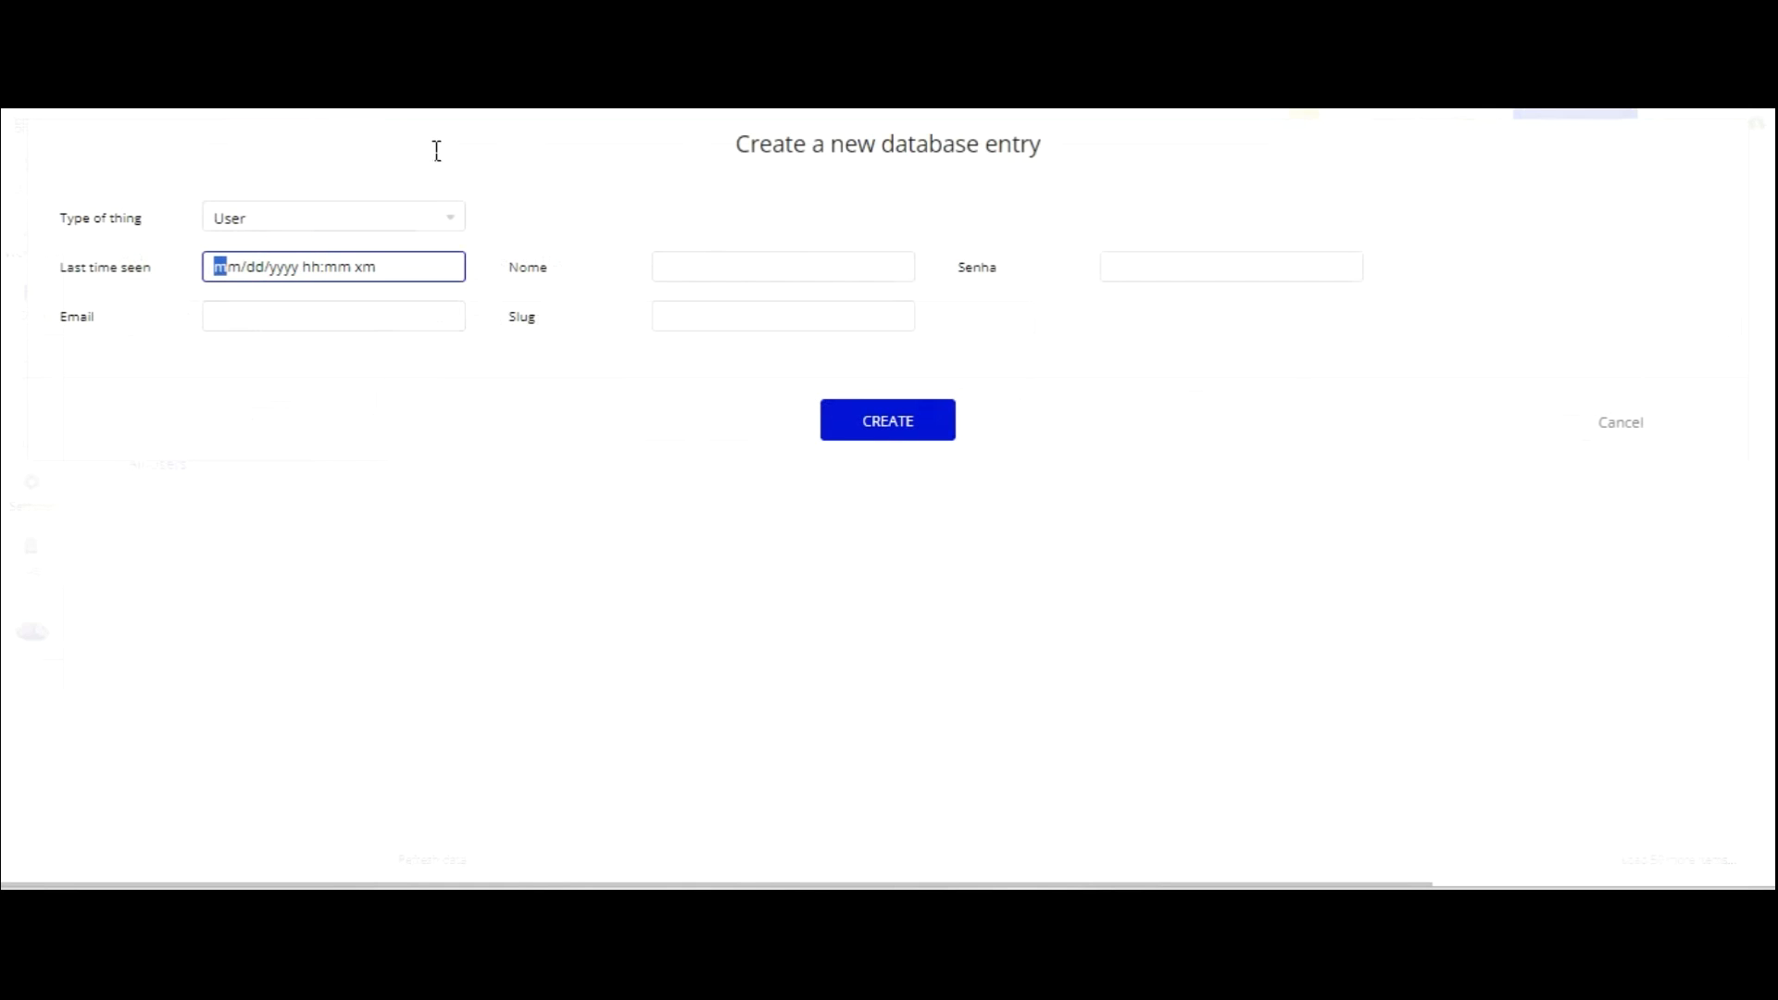
left_click(350, 321)
left_click(714, 264)
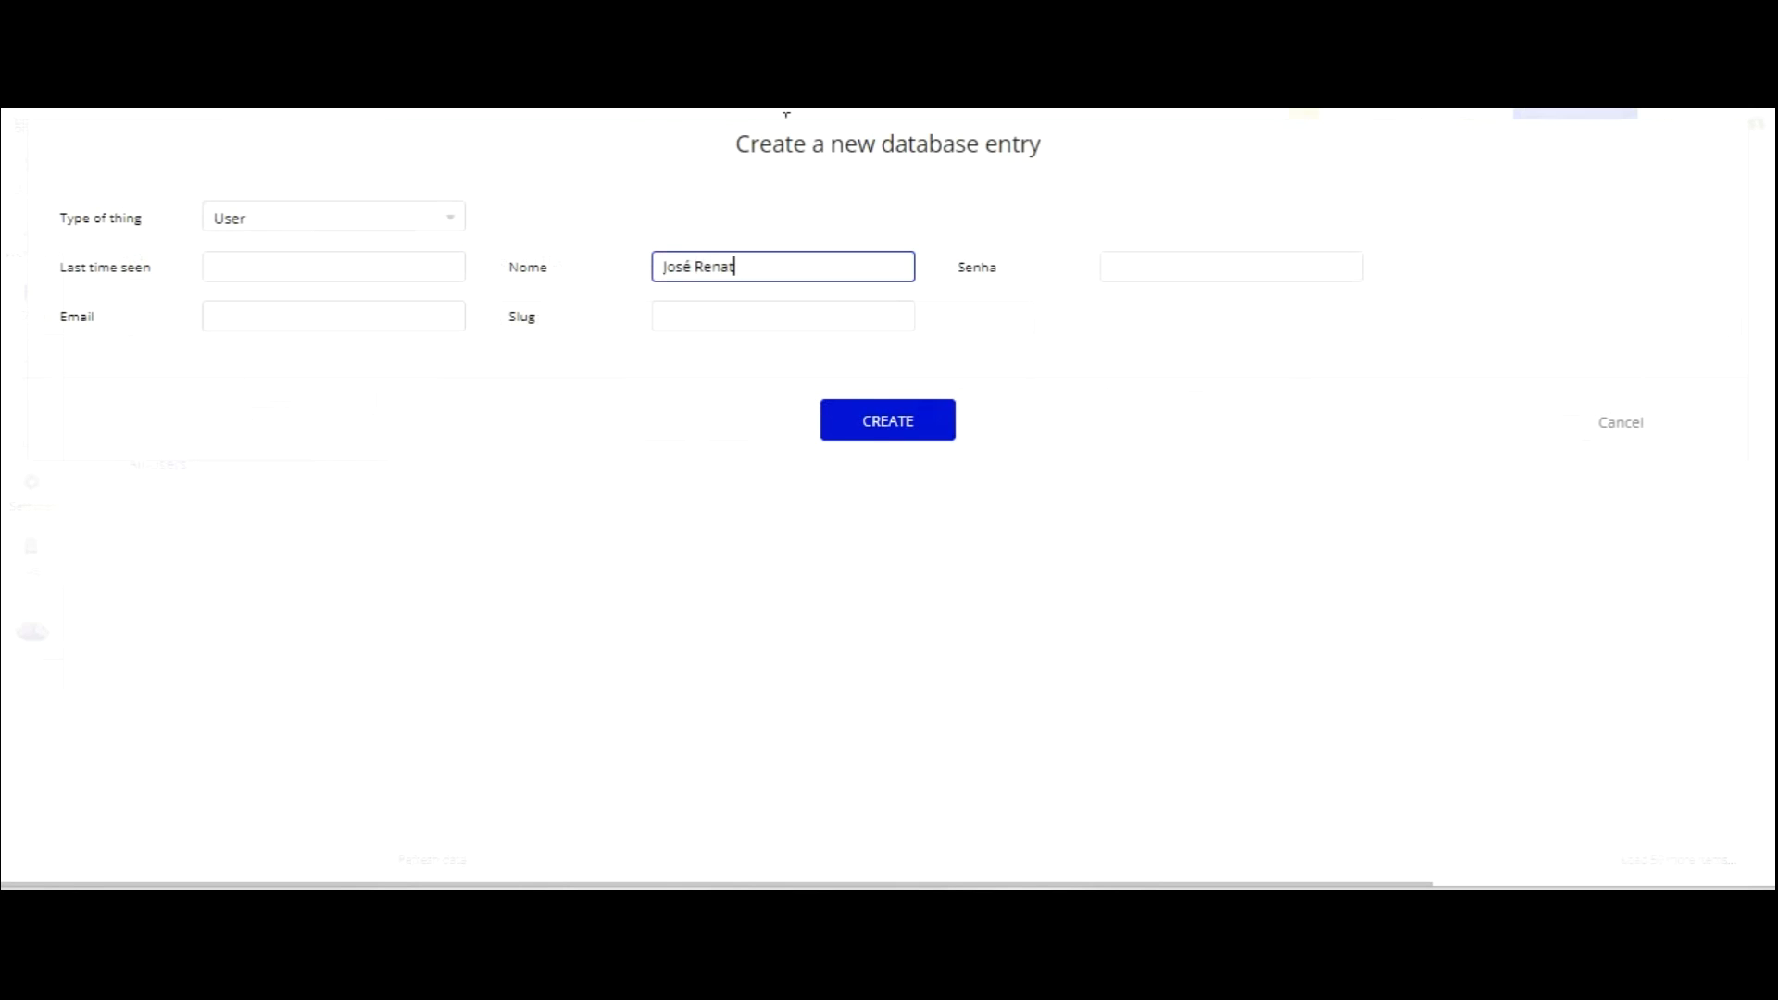
key("Tab")
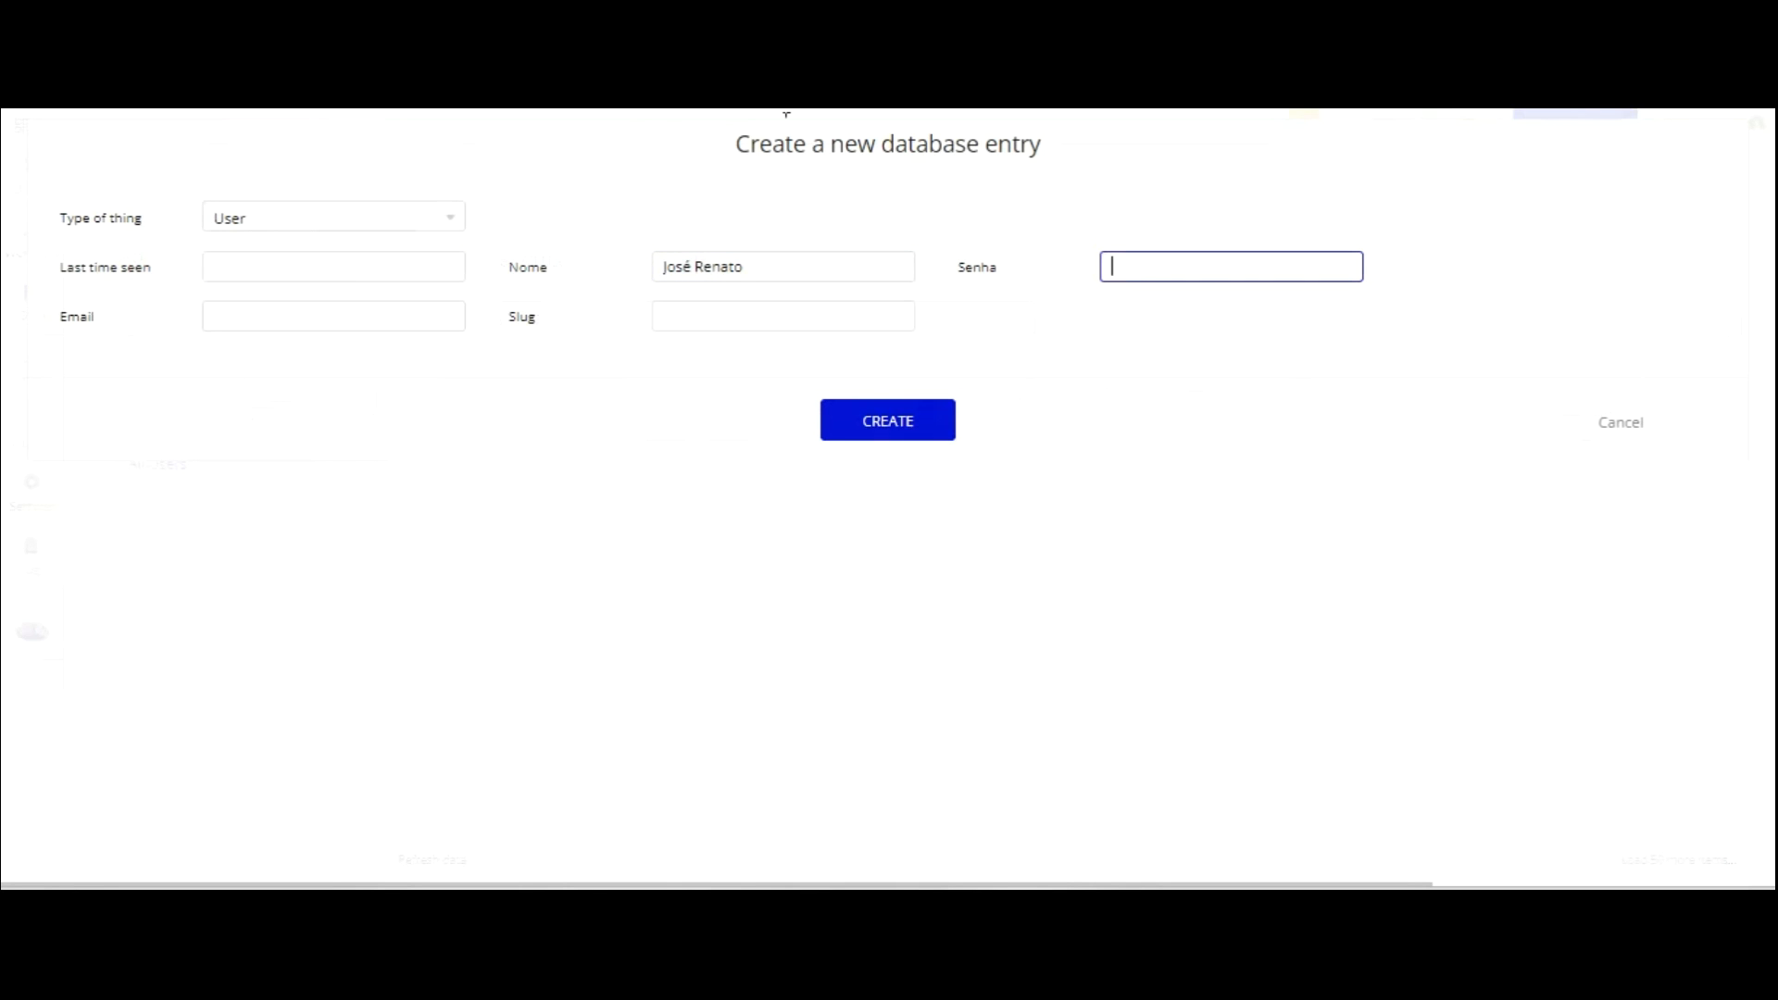
key("Tab")
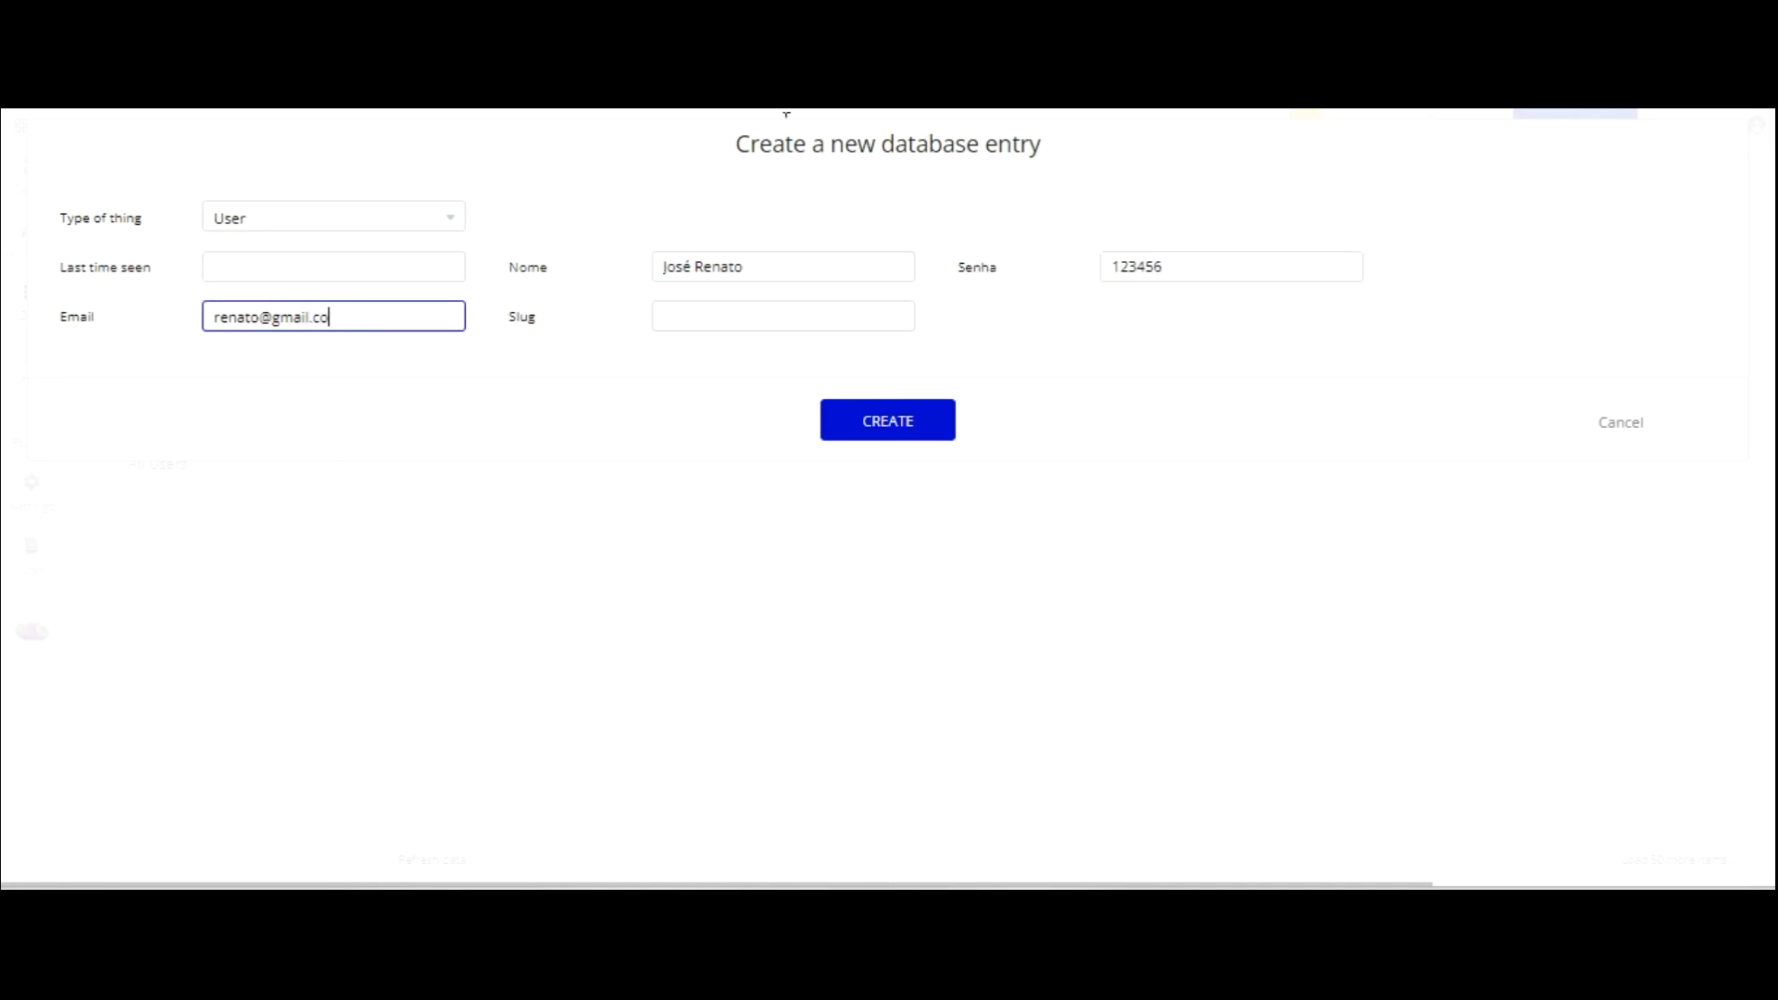
left_click(866, 412)
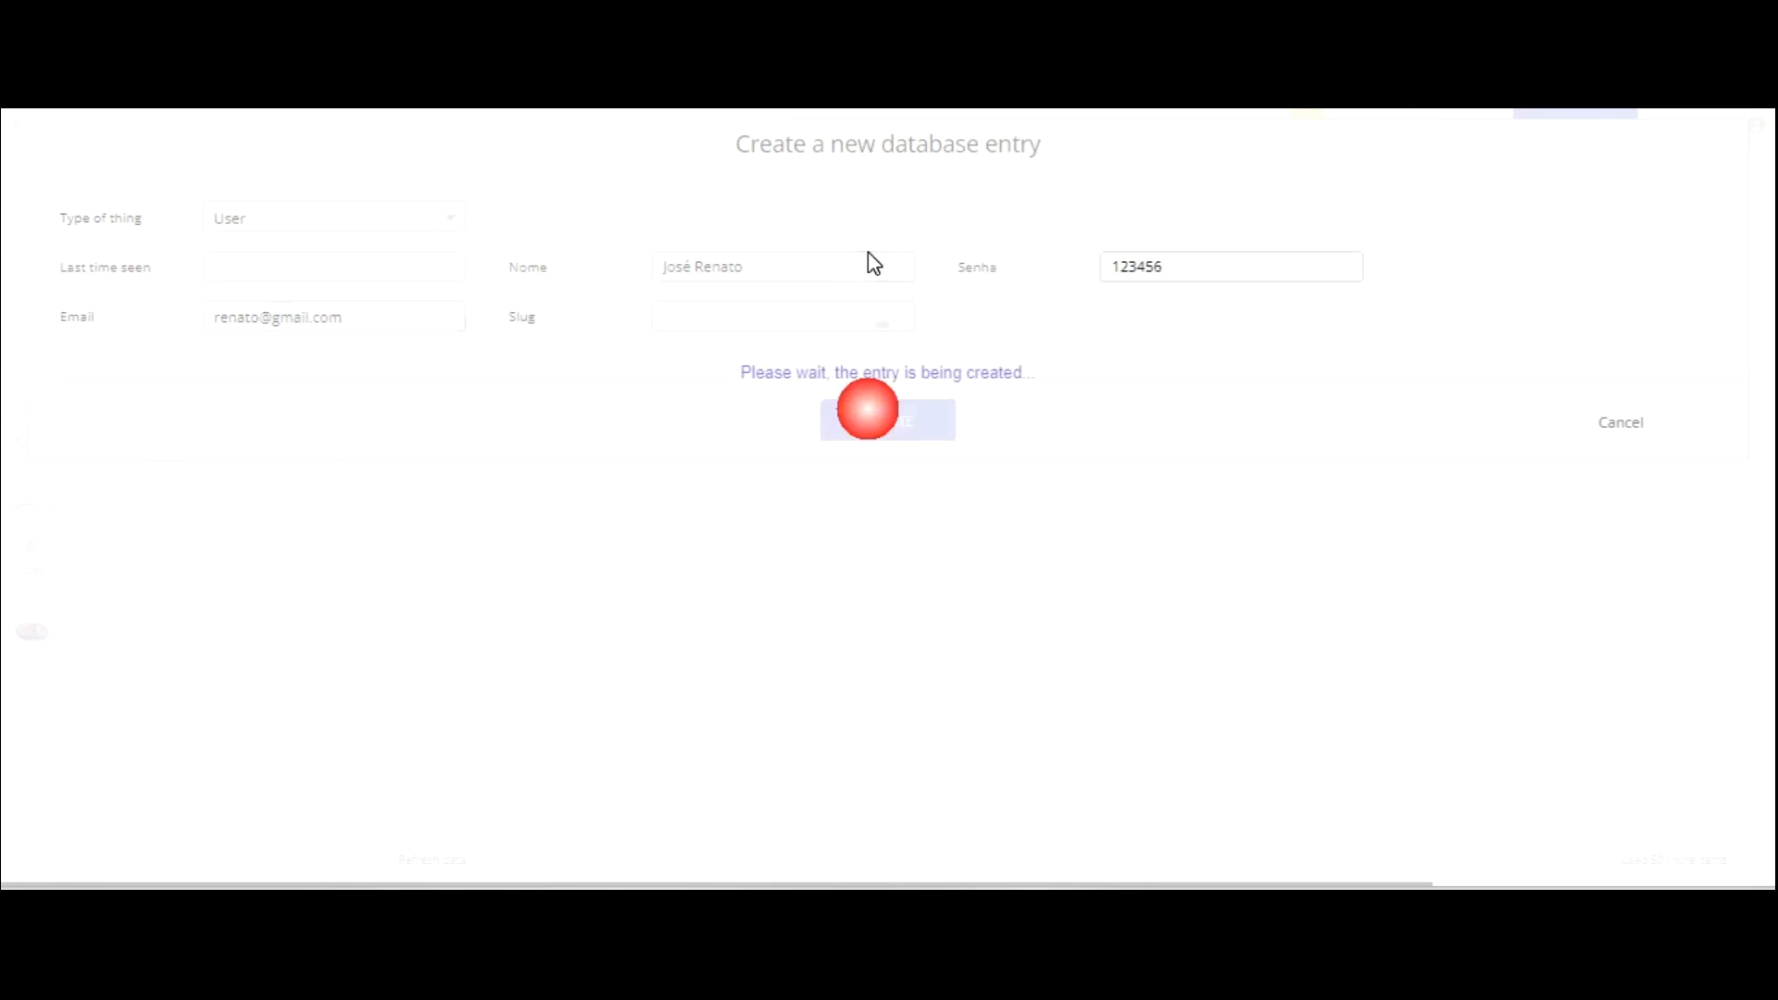
left_click(1116, 317)
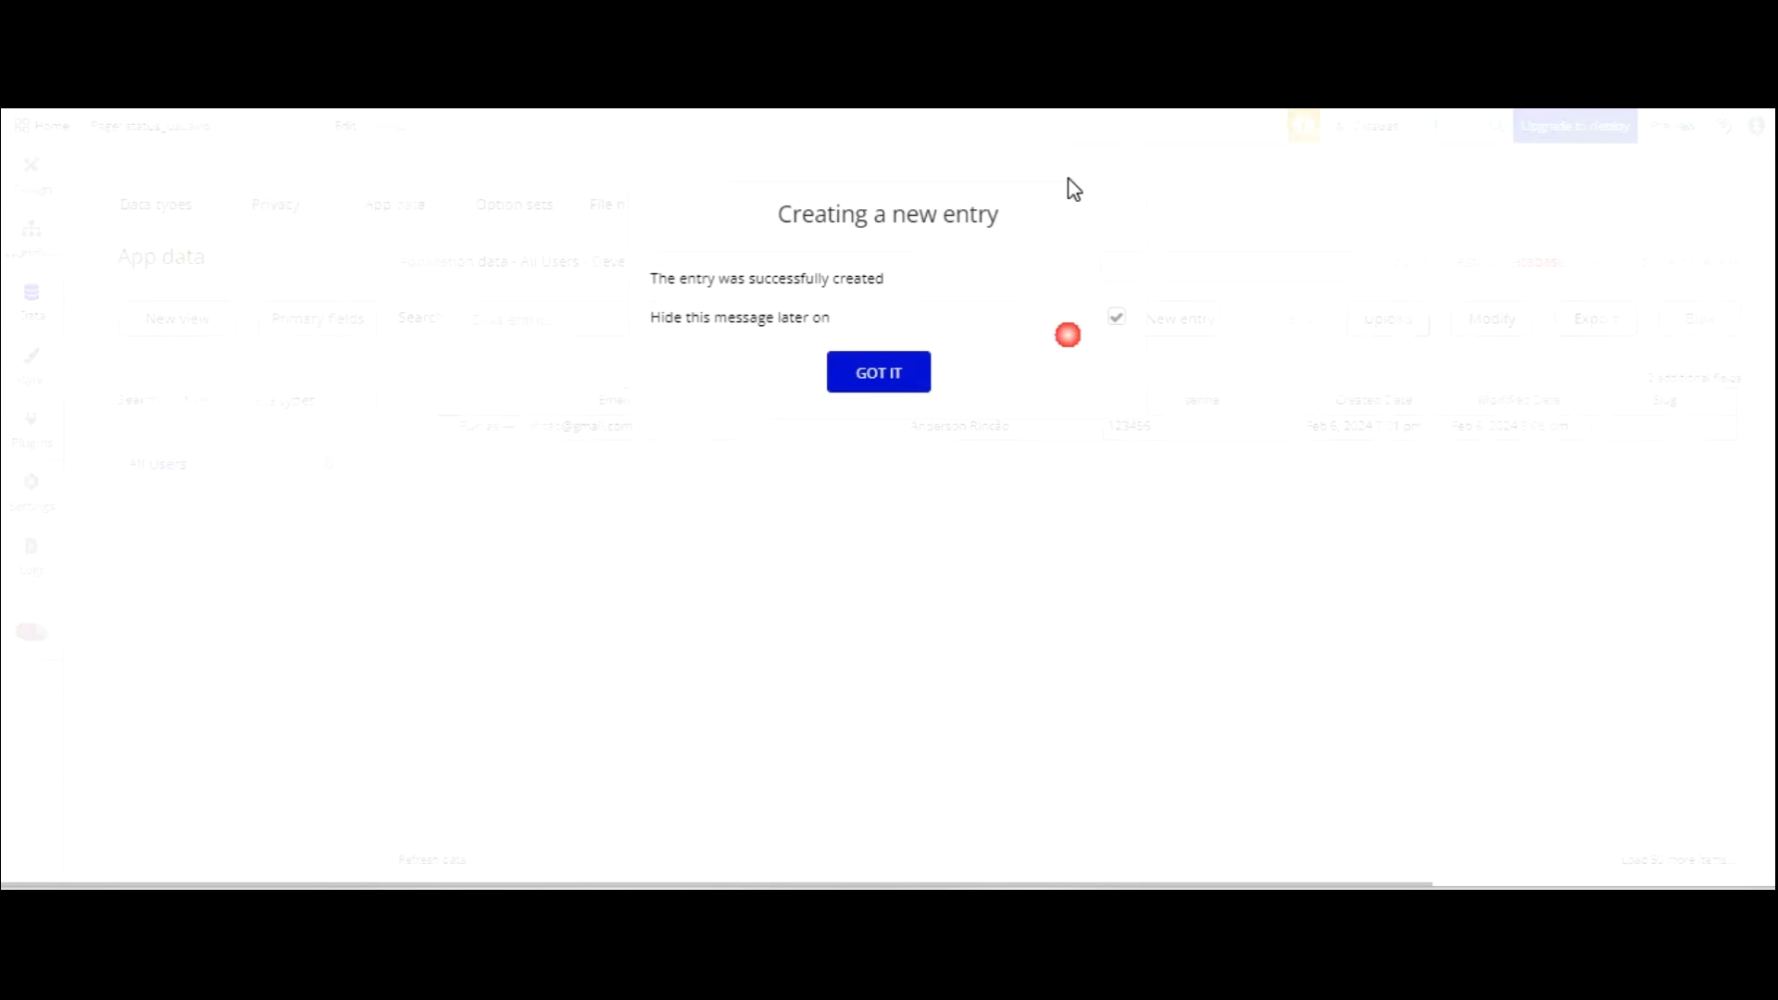
left_click(879, 372)
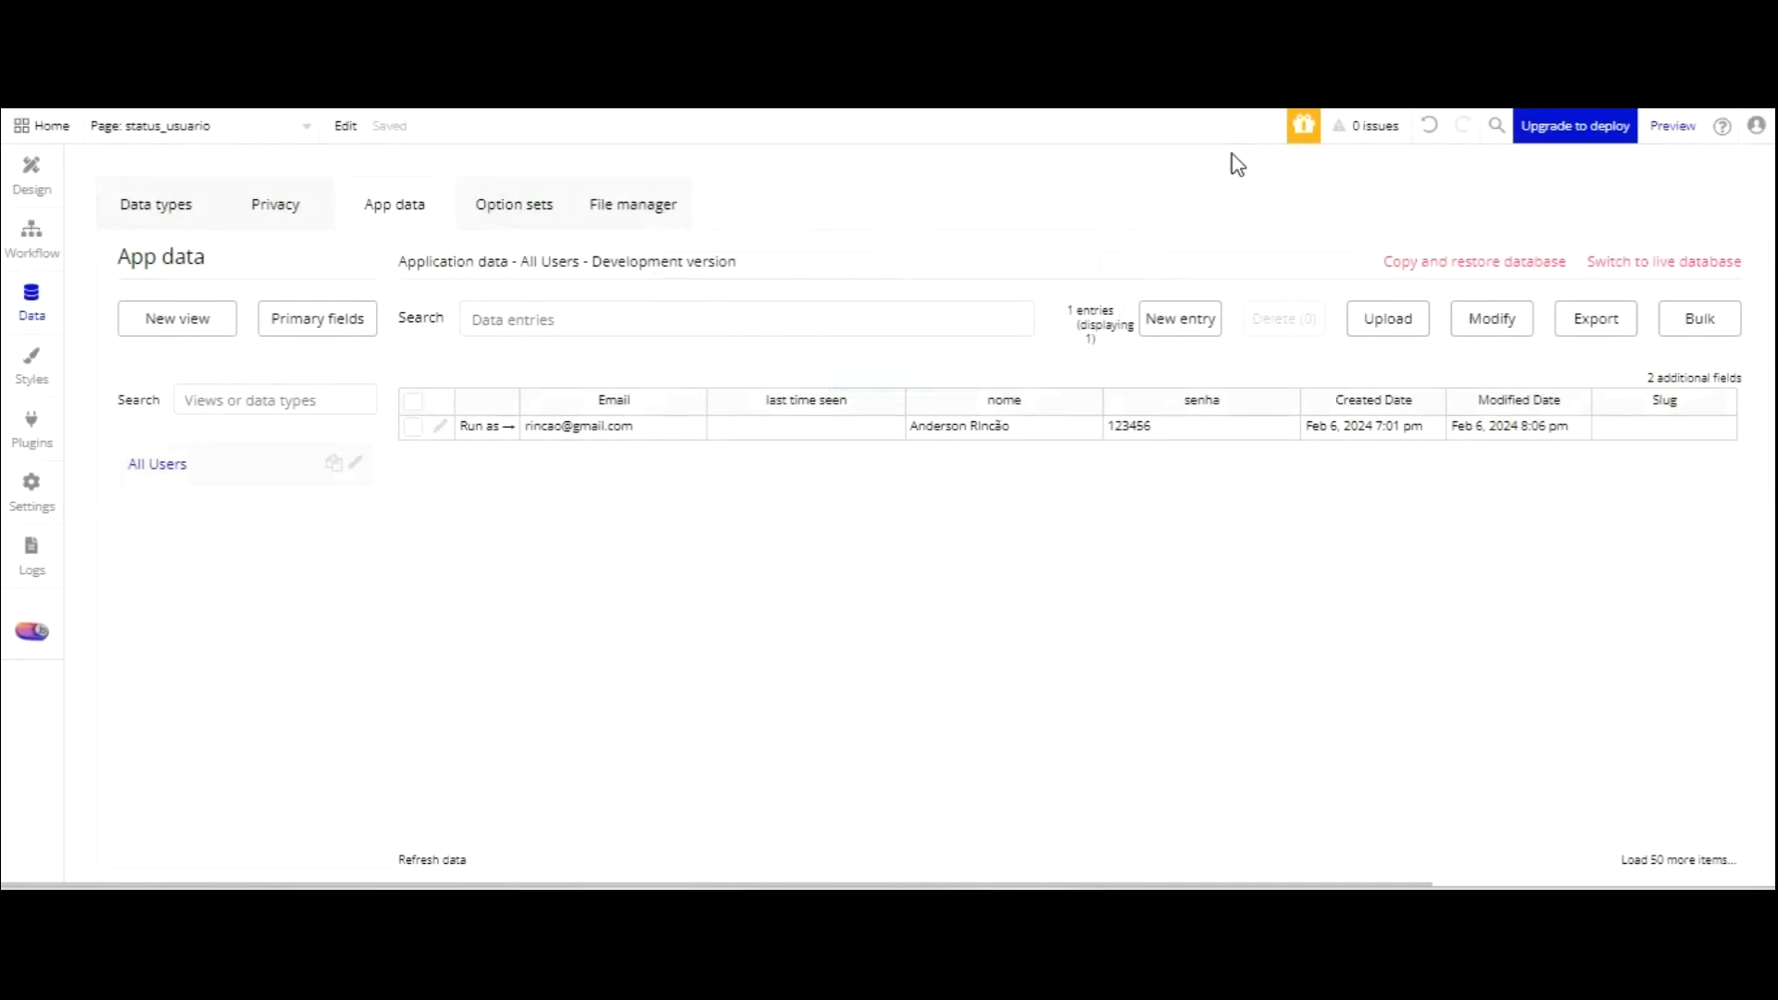
left_click(1180, 318)
left_click(754, 266)
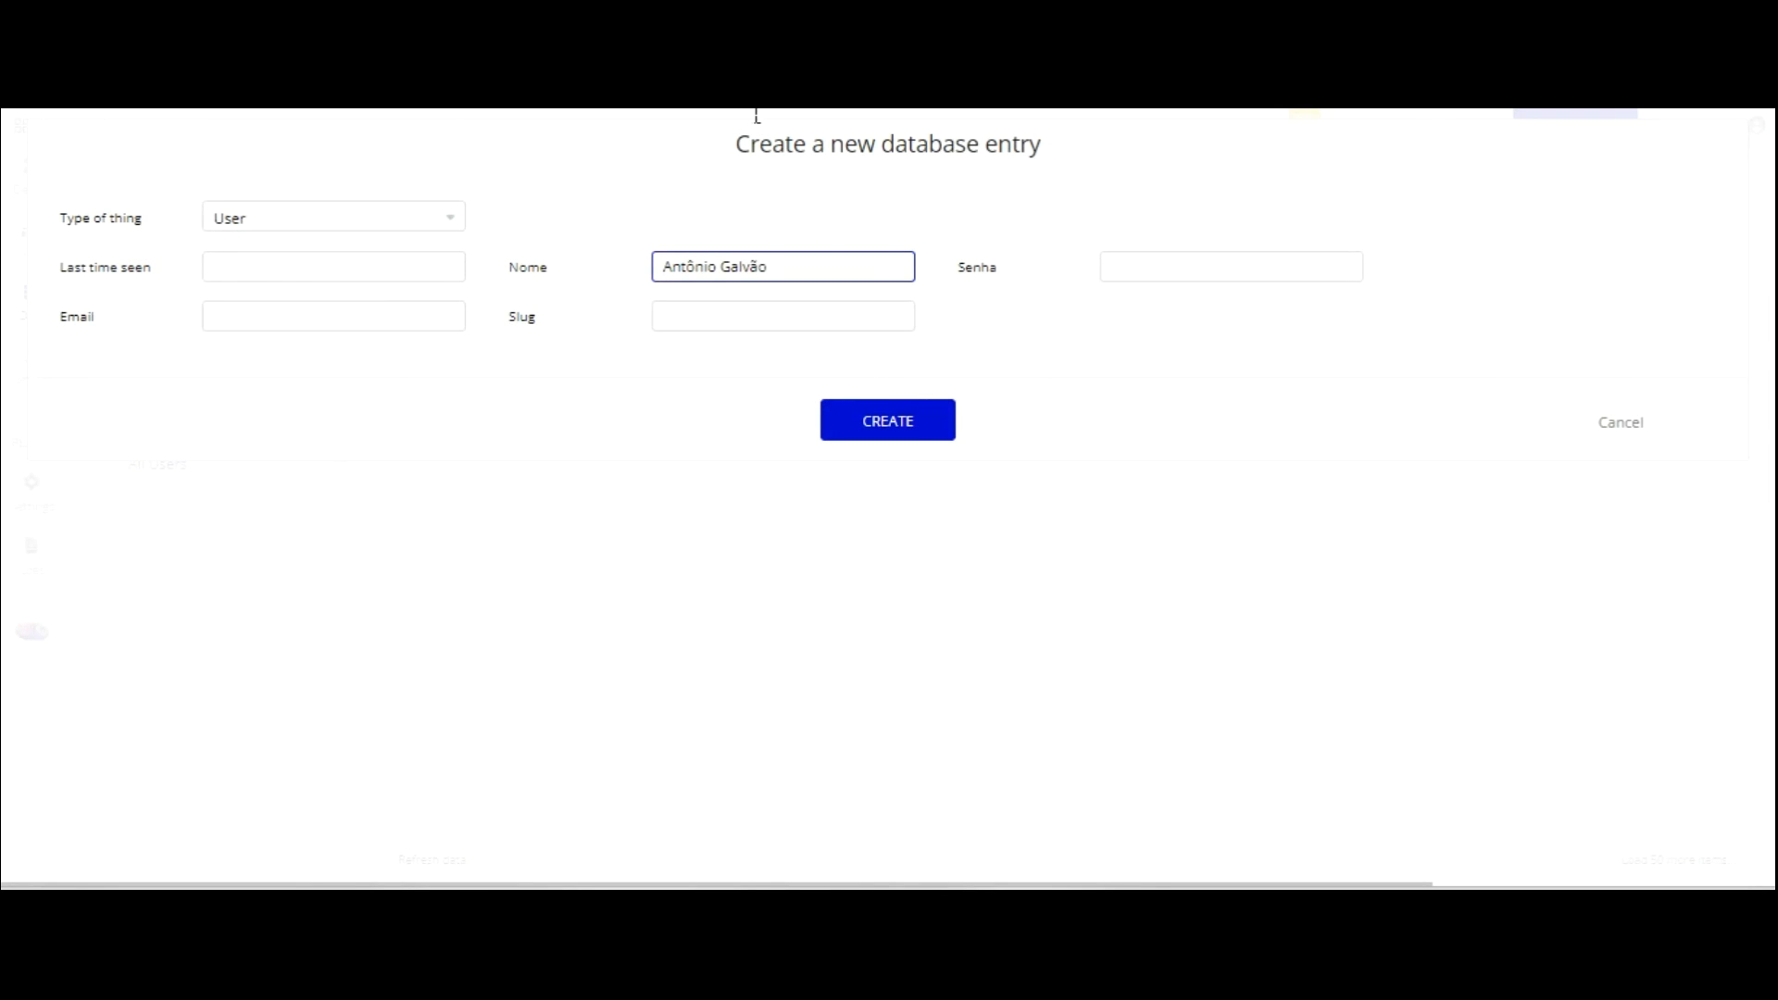
Fill the new entry's name, password and Gmail email, and create the user.
left_click(1276, 266)
type("123456")
left_click(394, 315)
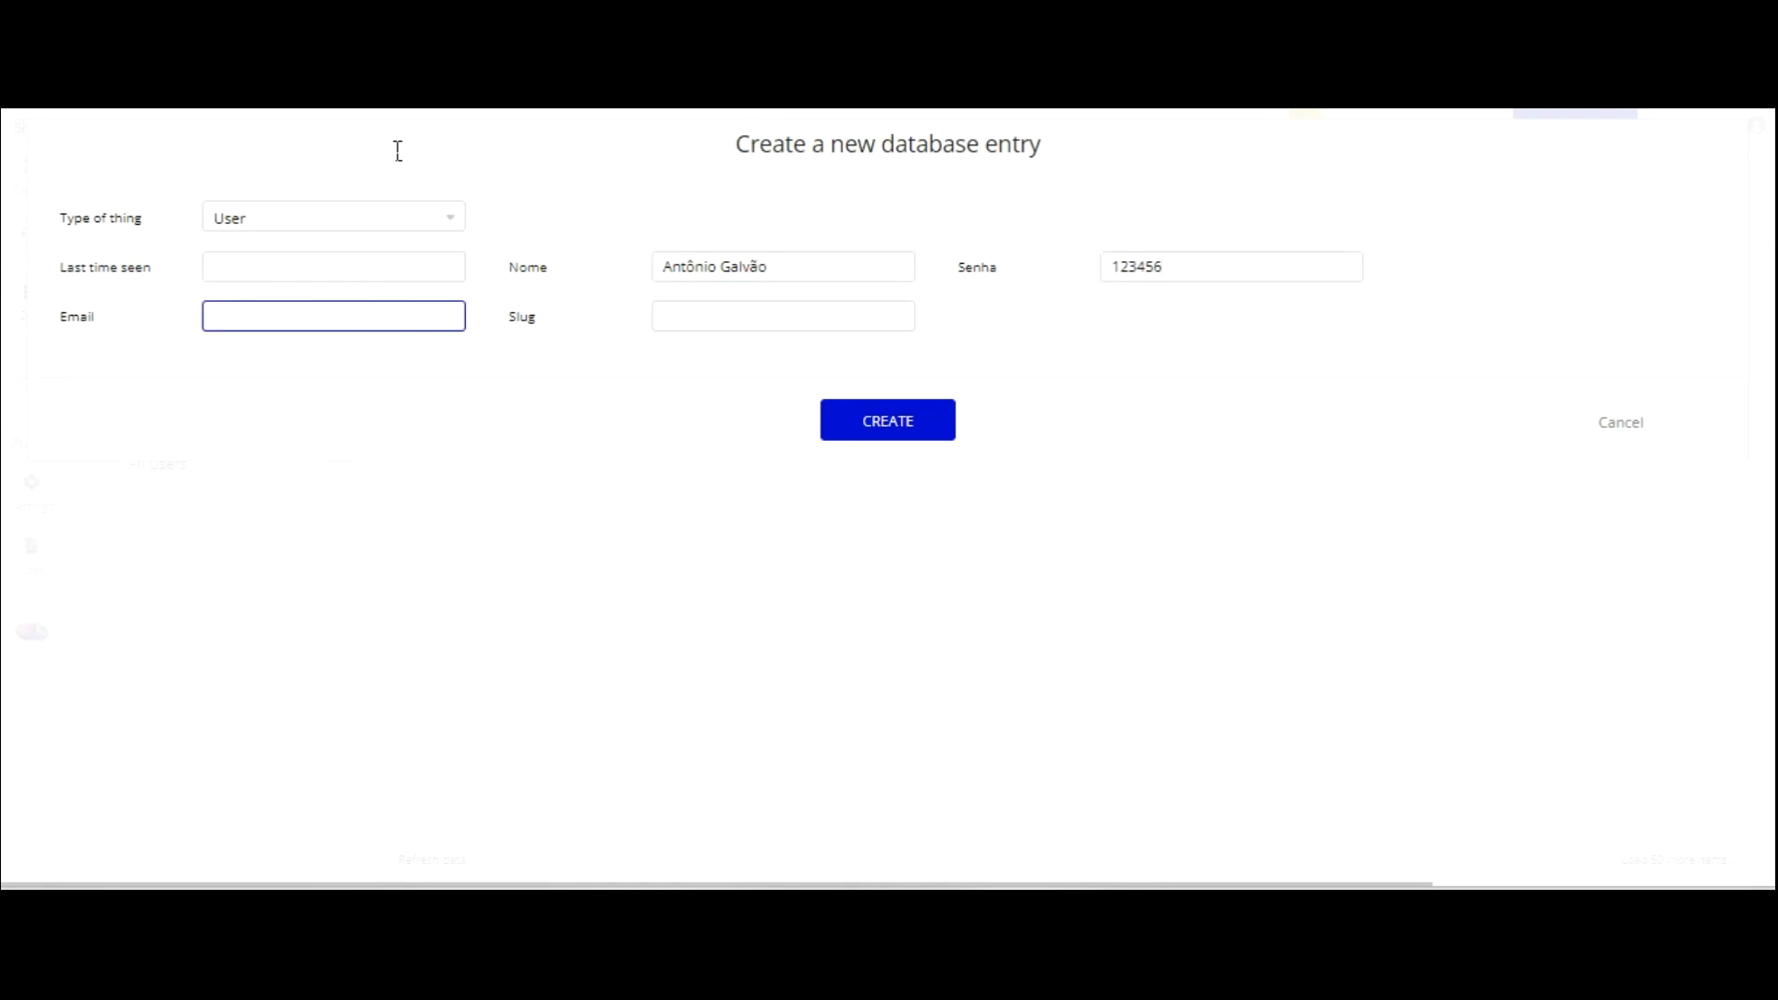
type("@gmail.com")
left_click(892, 270)
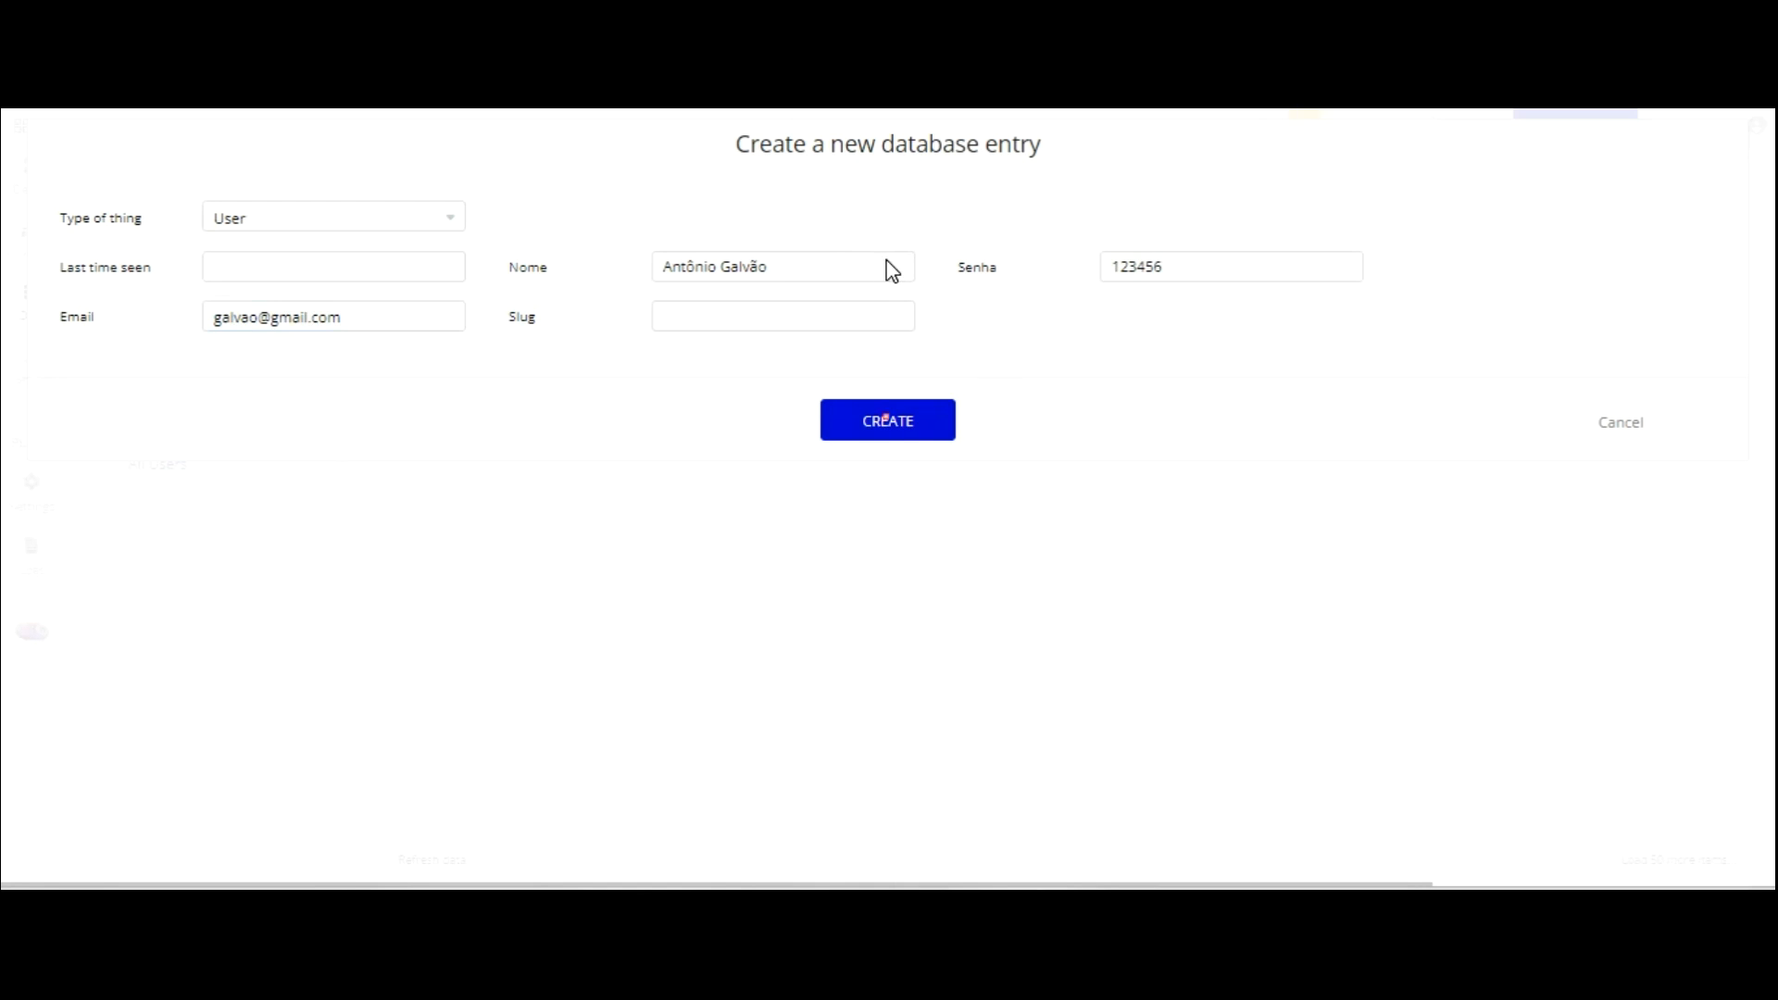
left_click(888, 420)
Create a third User entry with the user's name, password and Gmail email.
left_click(1167, 326)
left_click(717, 264)
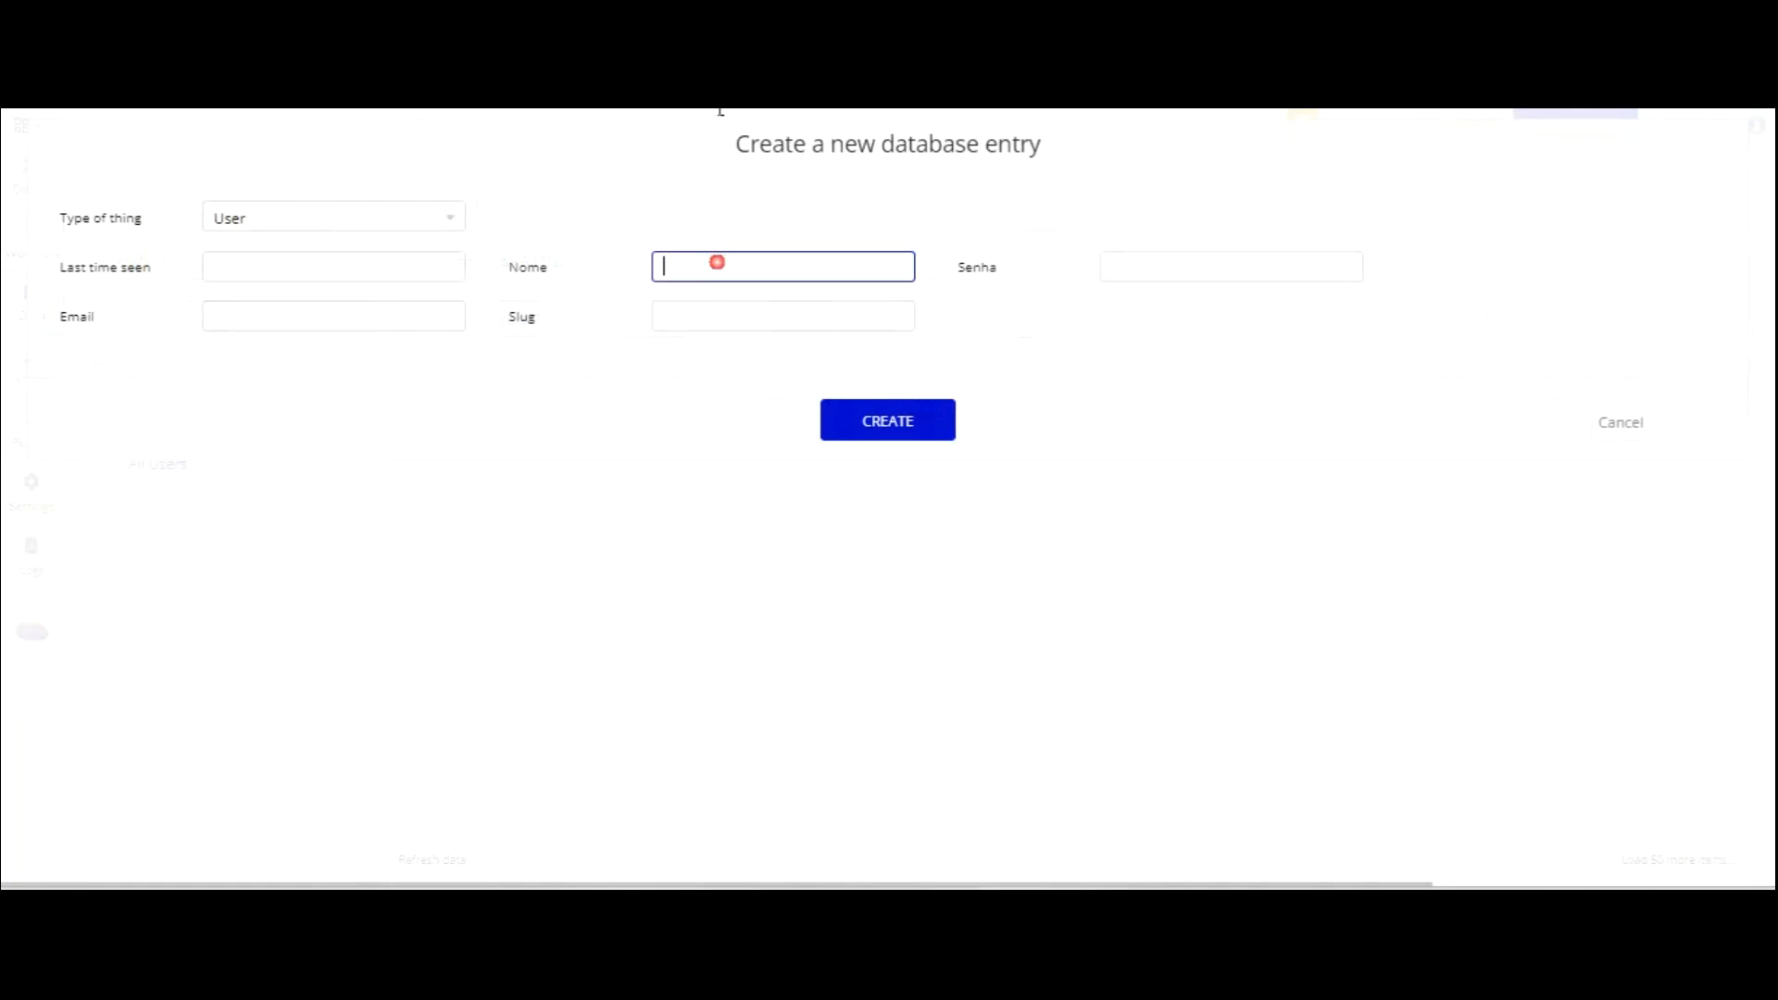
left_click(1123, 264)
type("123456")
left_click(397, 311)
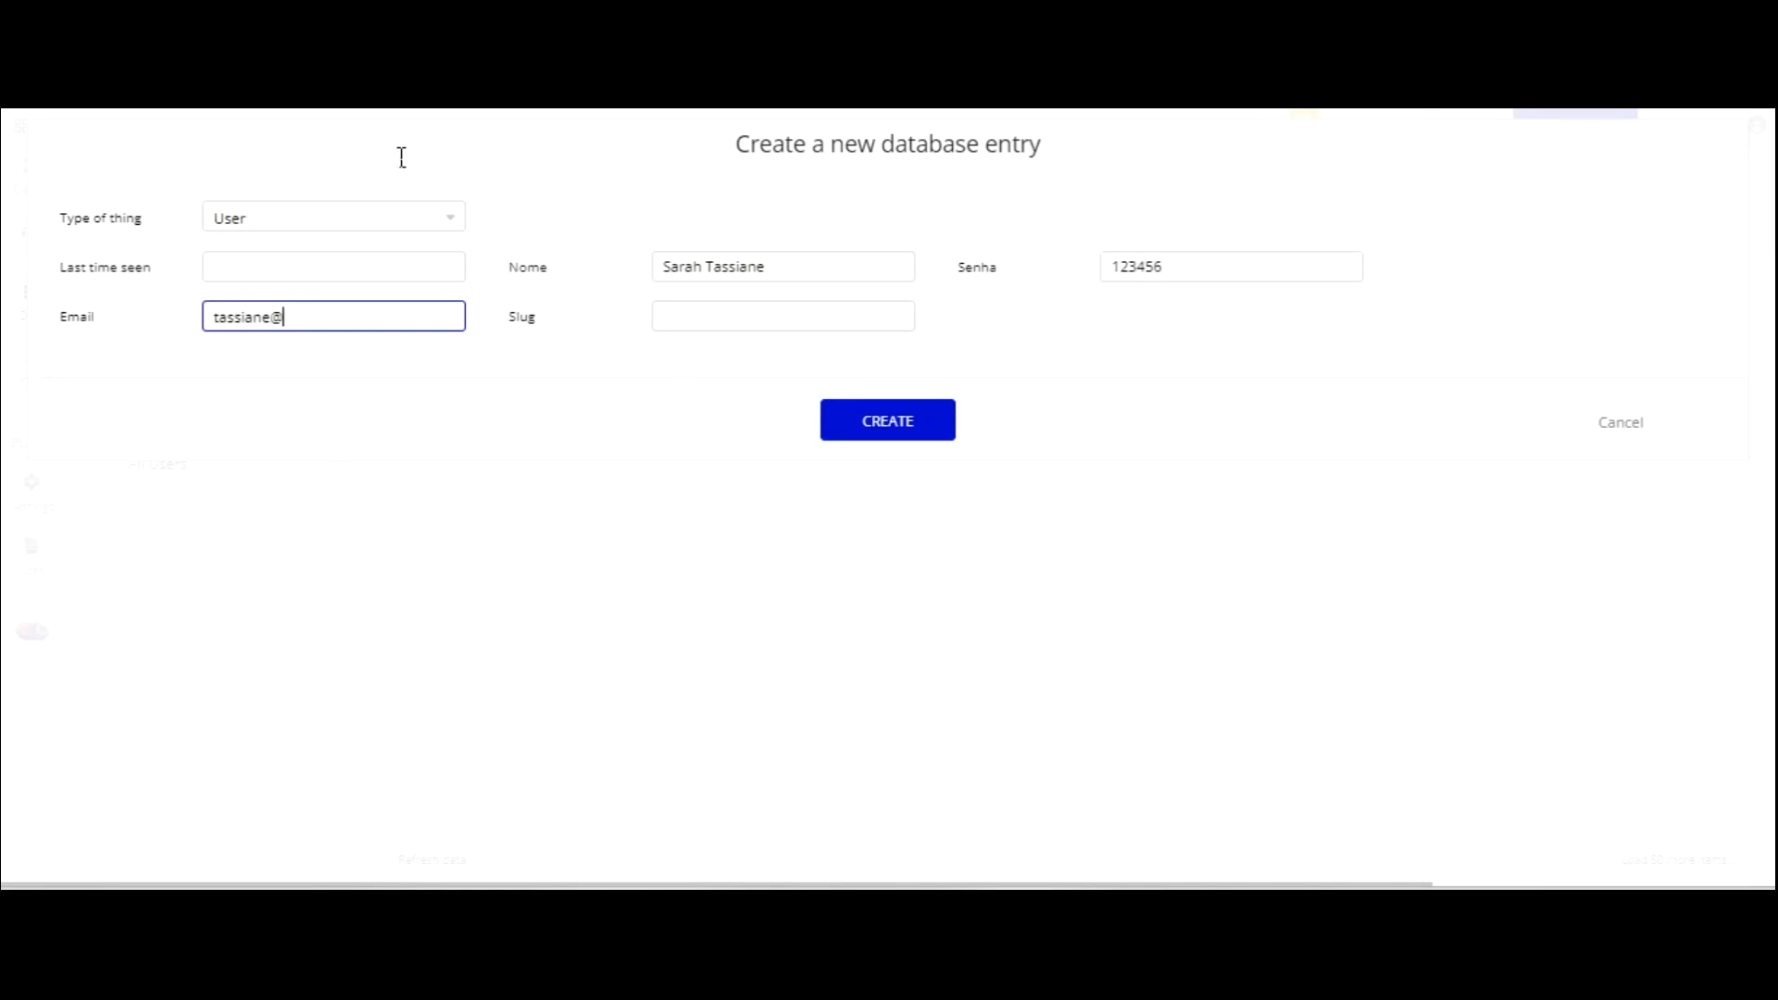
key("Return")
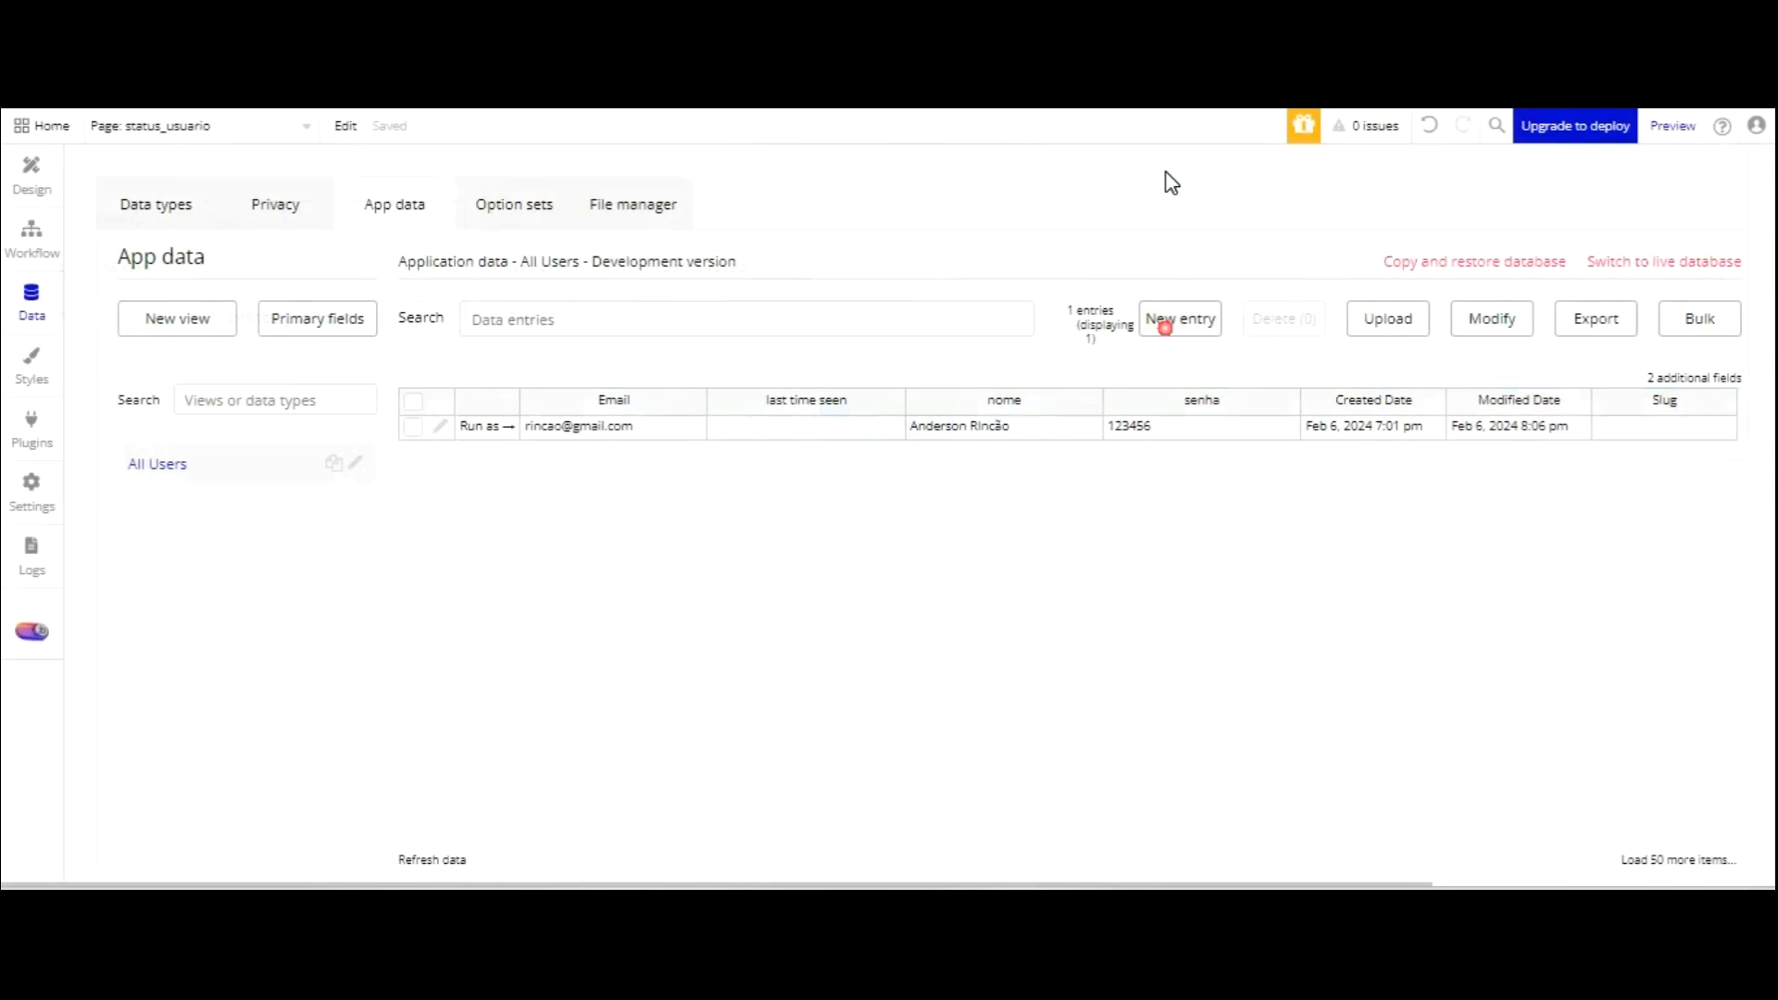
Create a fourth User entry with the user's name, password and Gmail email.
left_click(1165, 325)
left_click(706, 259)
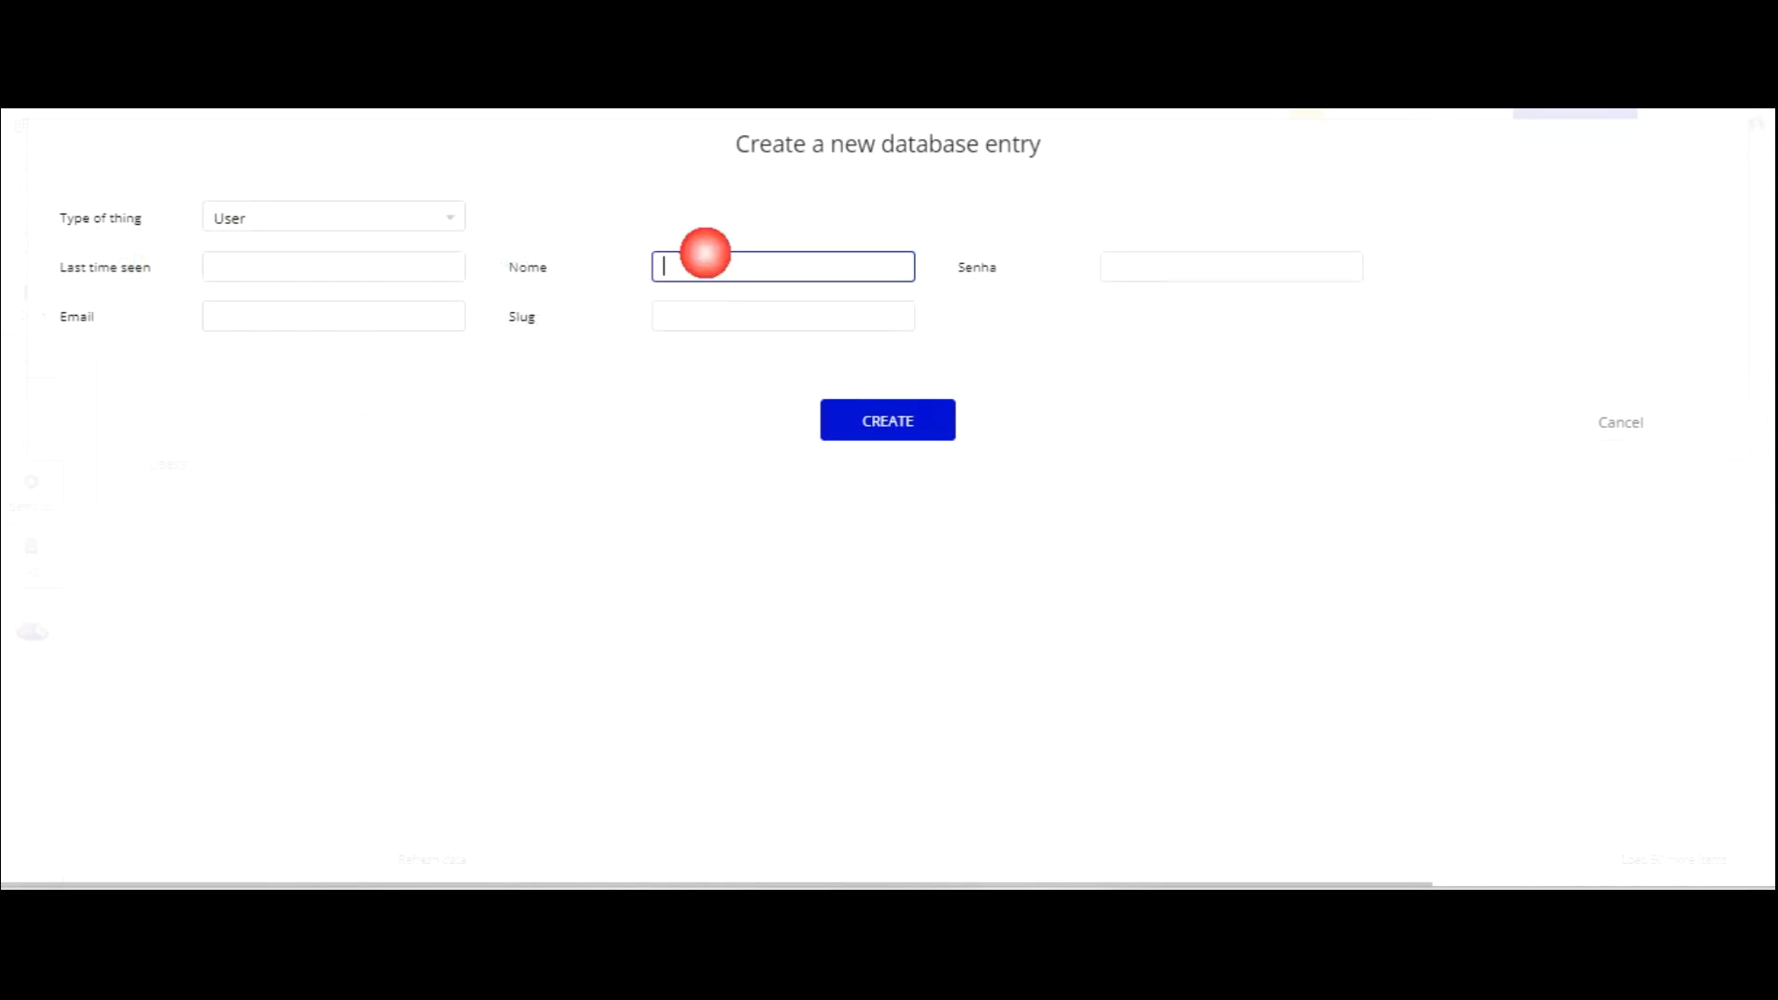
key("Tab")
type("123456")
key("Tab")
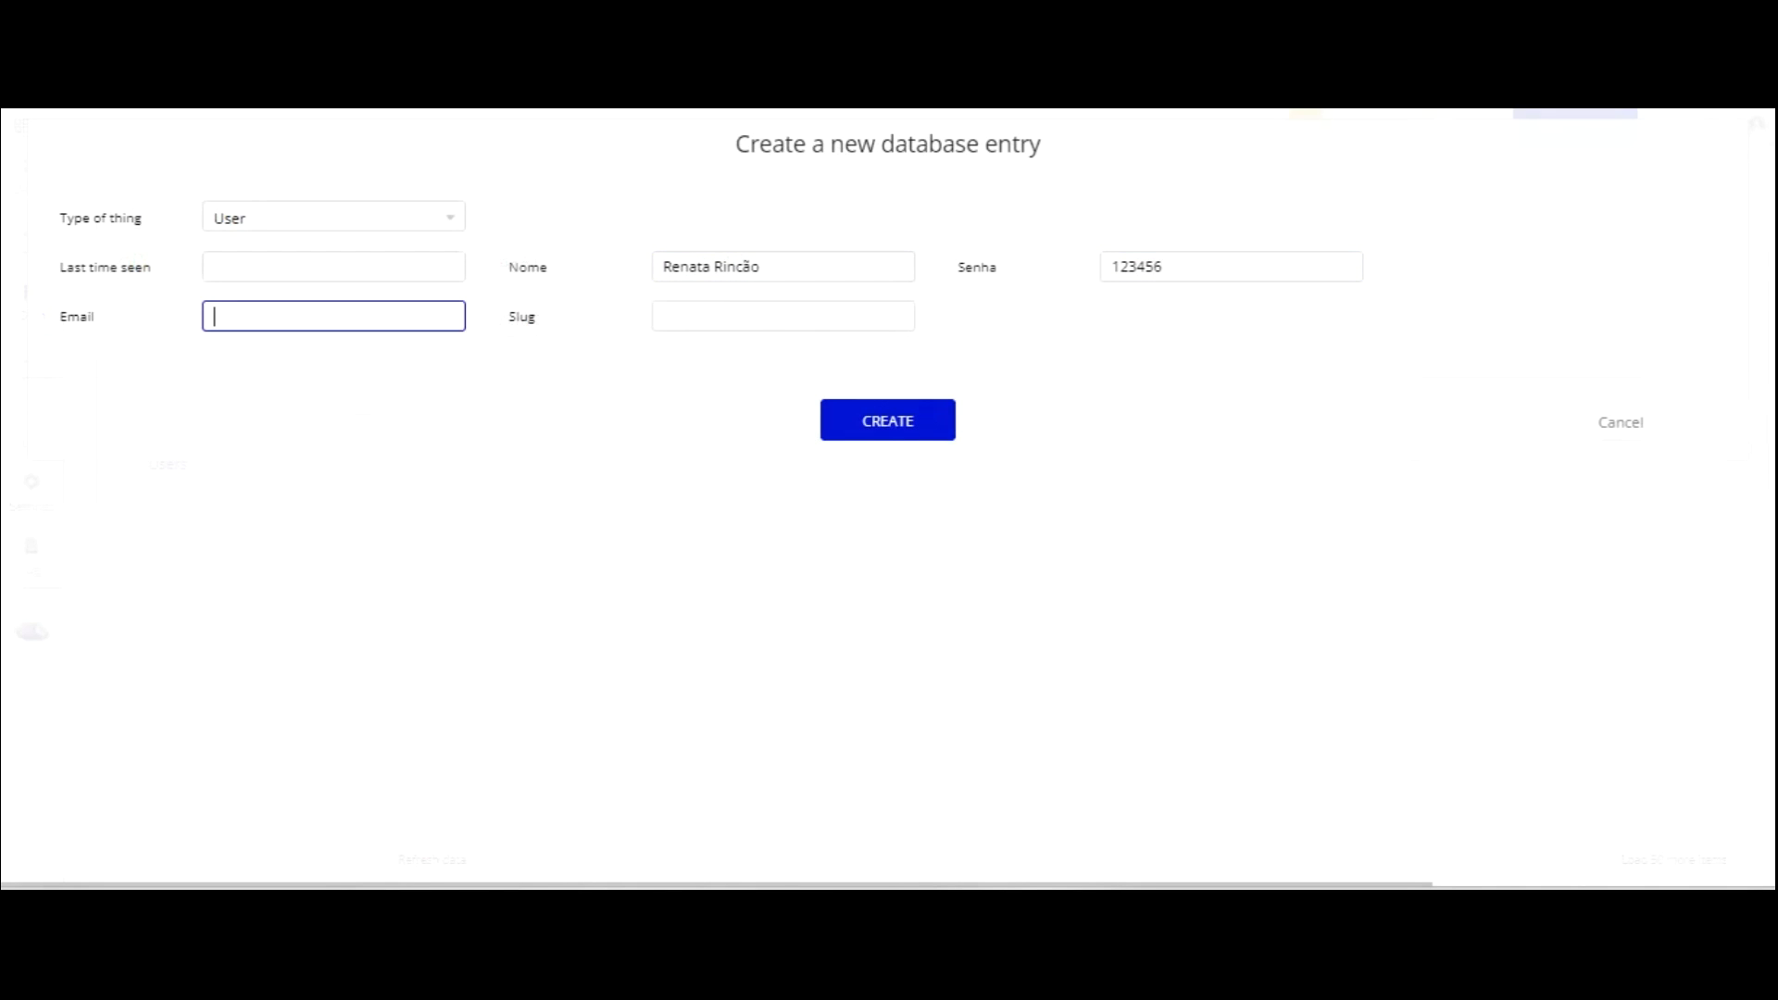
key("Return")
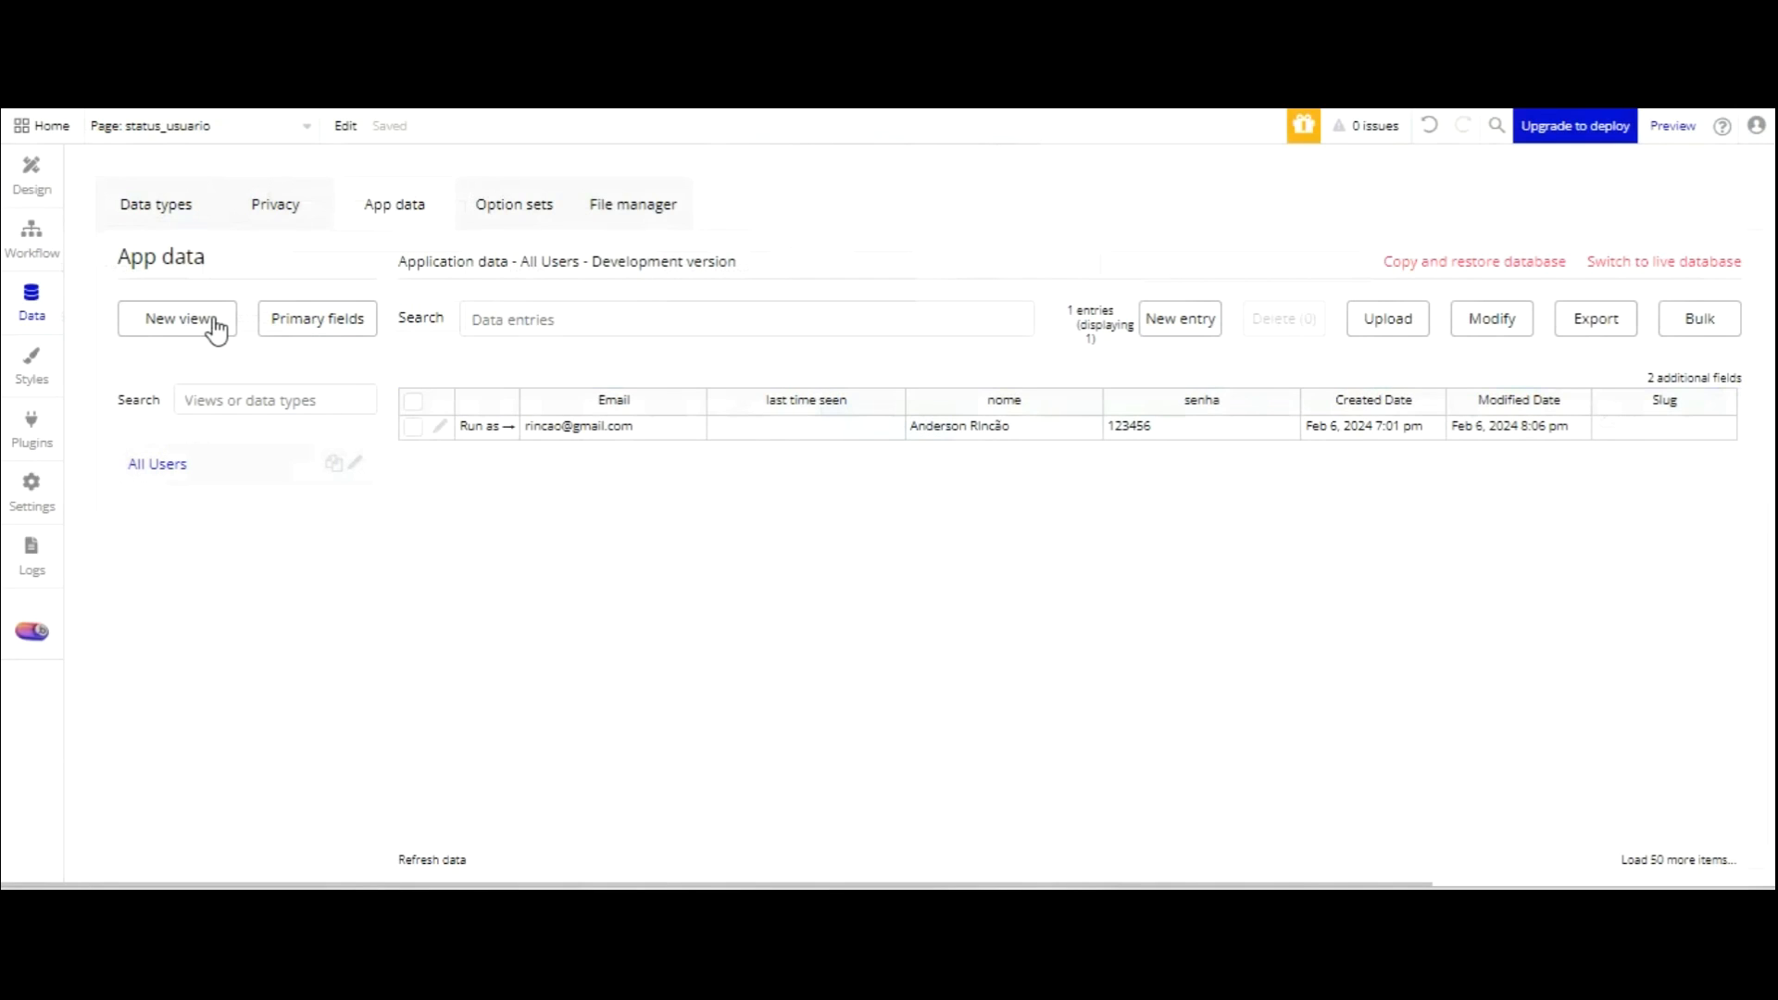
Reload the editor to refresh the user list and return to the status_usuario page design.
key("F5")
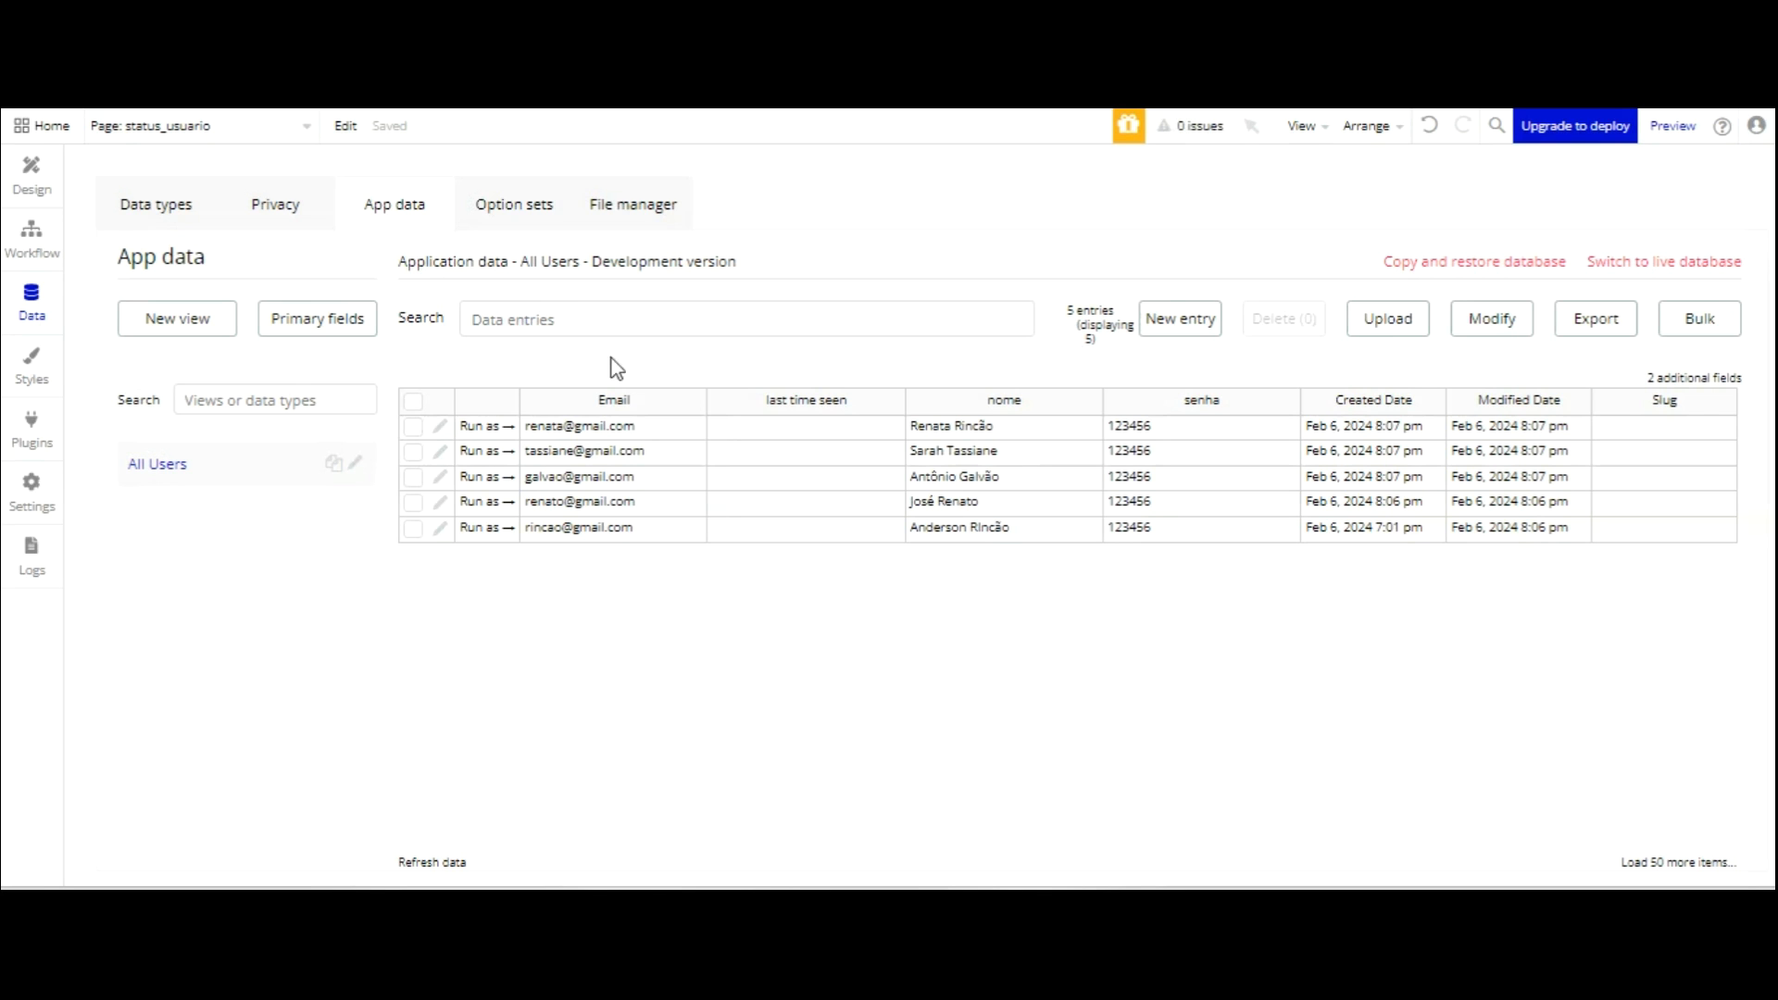
left_click(31, 168)
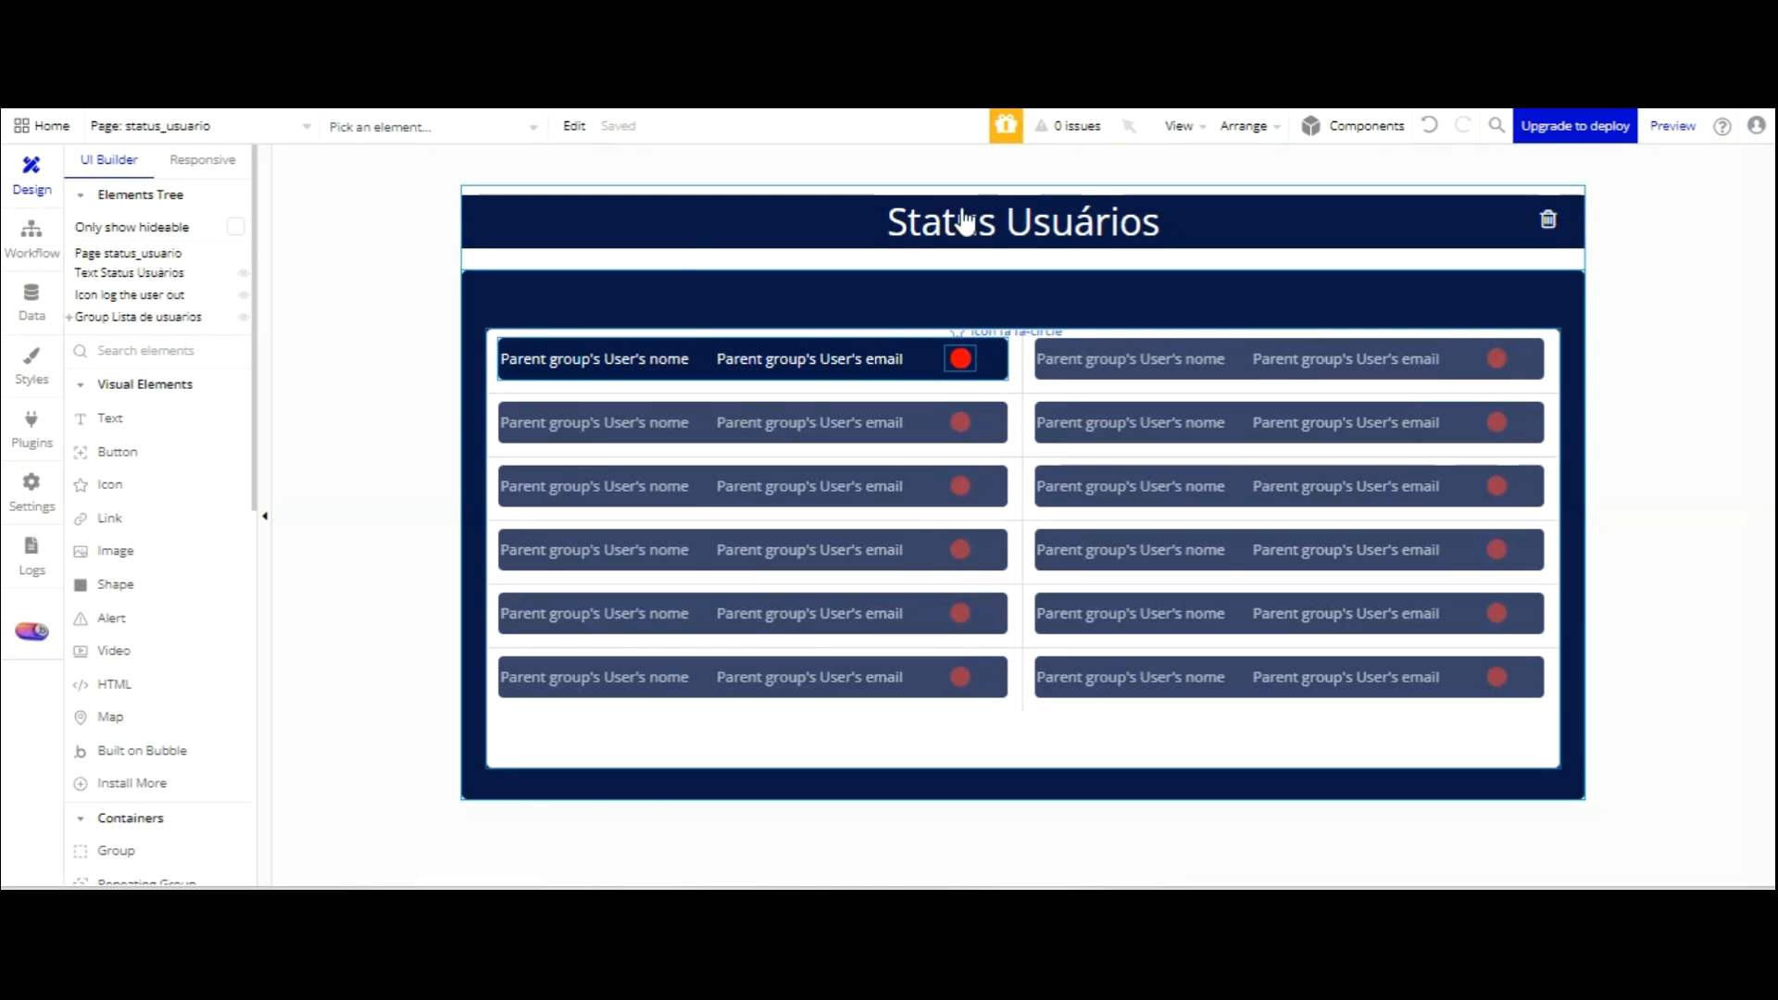
Review the User data type's fields, then switch to the page's workflows.
left_click(32, 294)
left_click(190, 221)
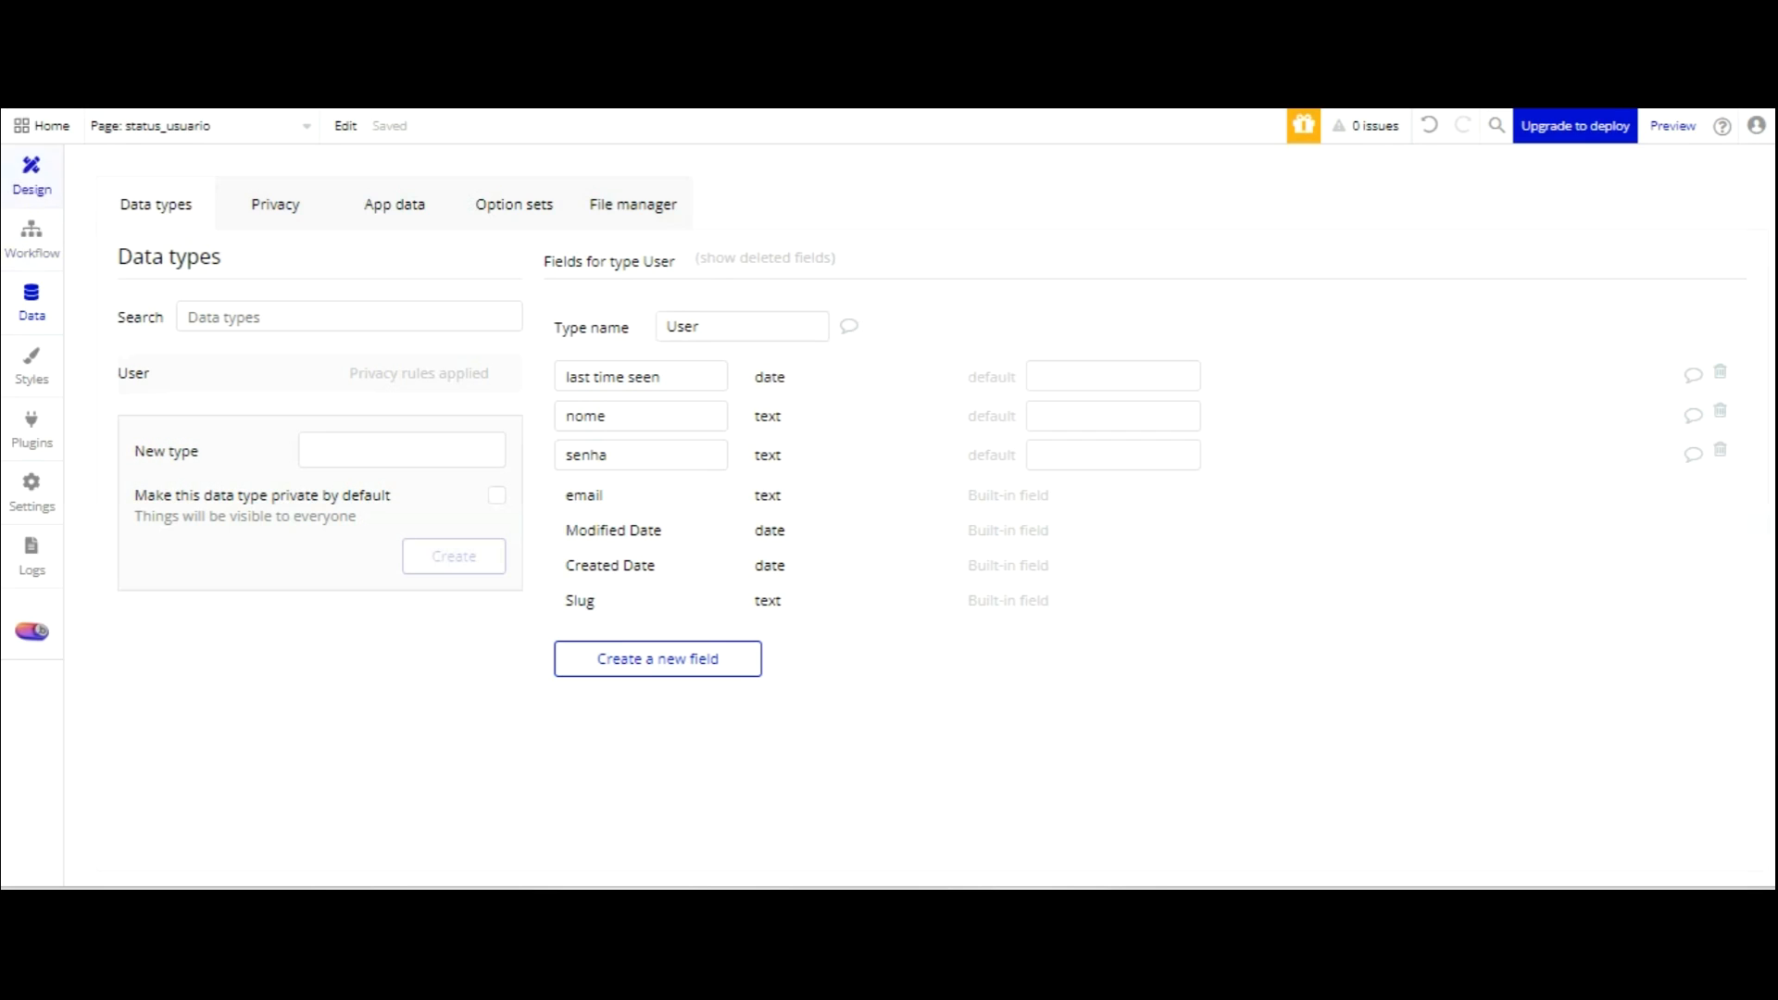
left_click(31, 238)
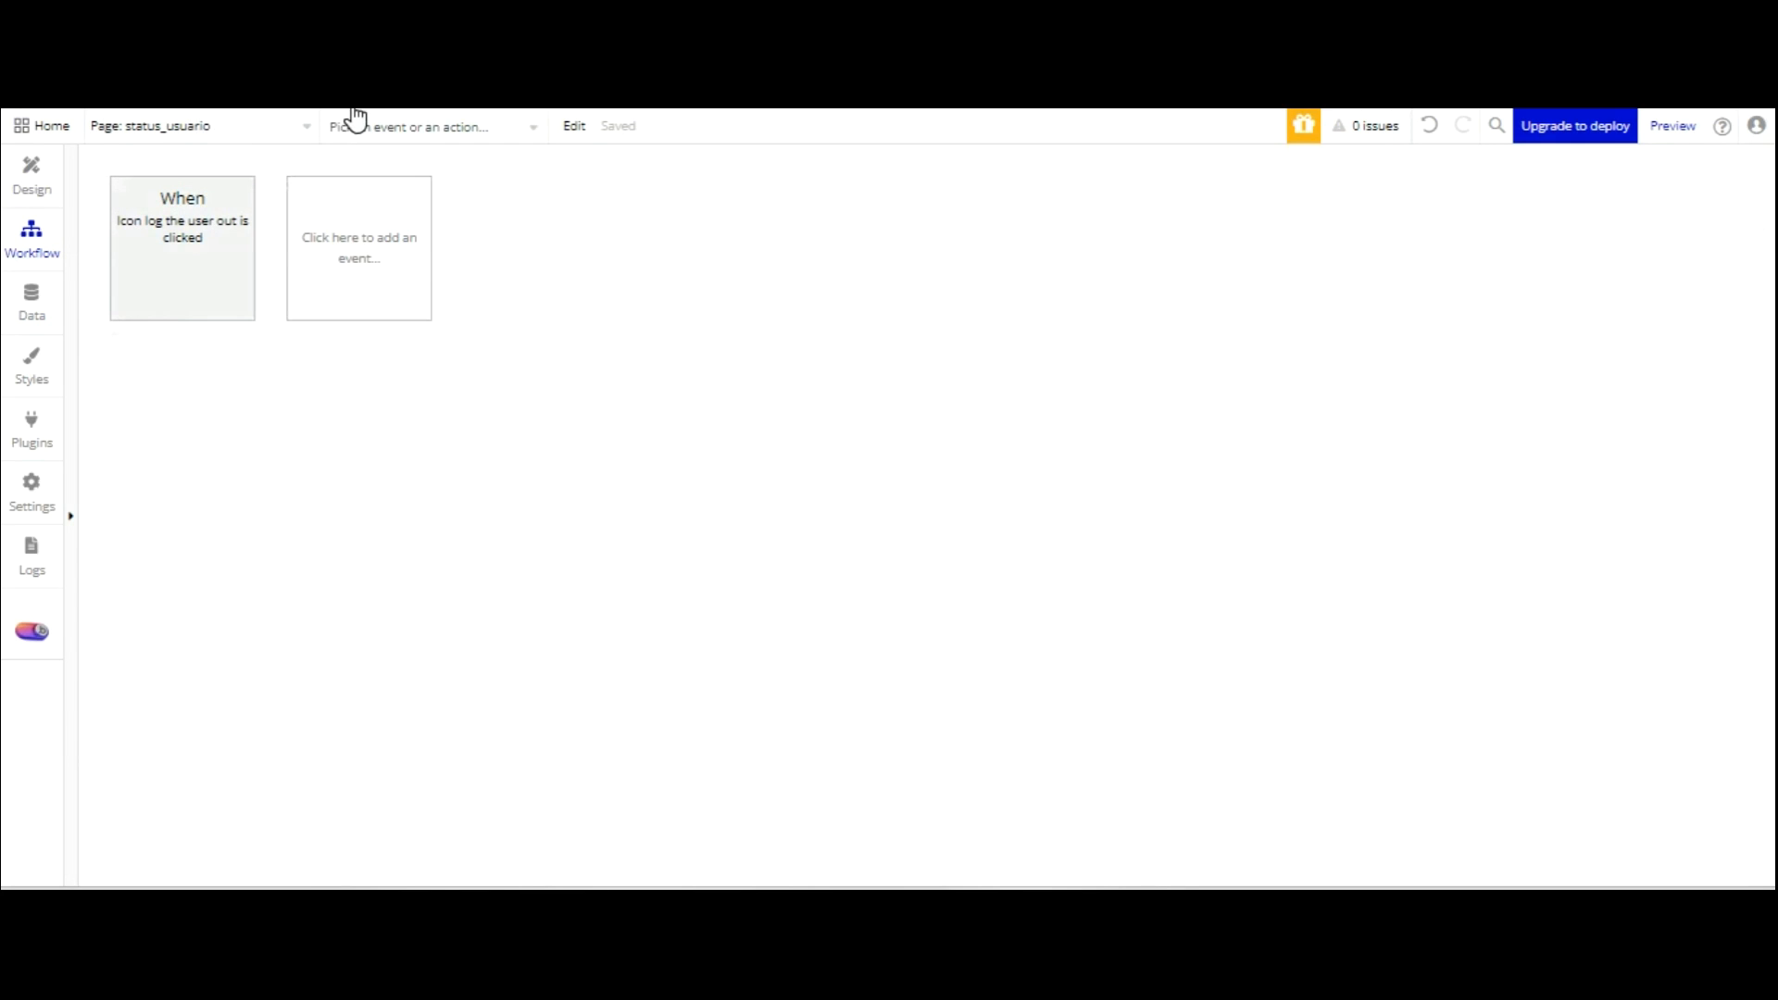
Add a recurring event with a 1-second interval, then delete it.
left_click(354, 255)
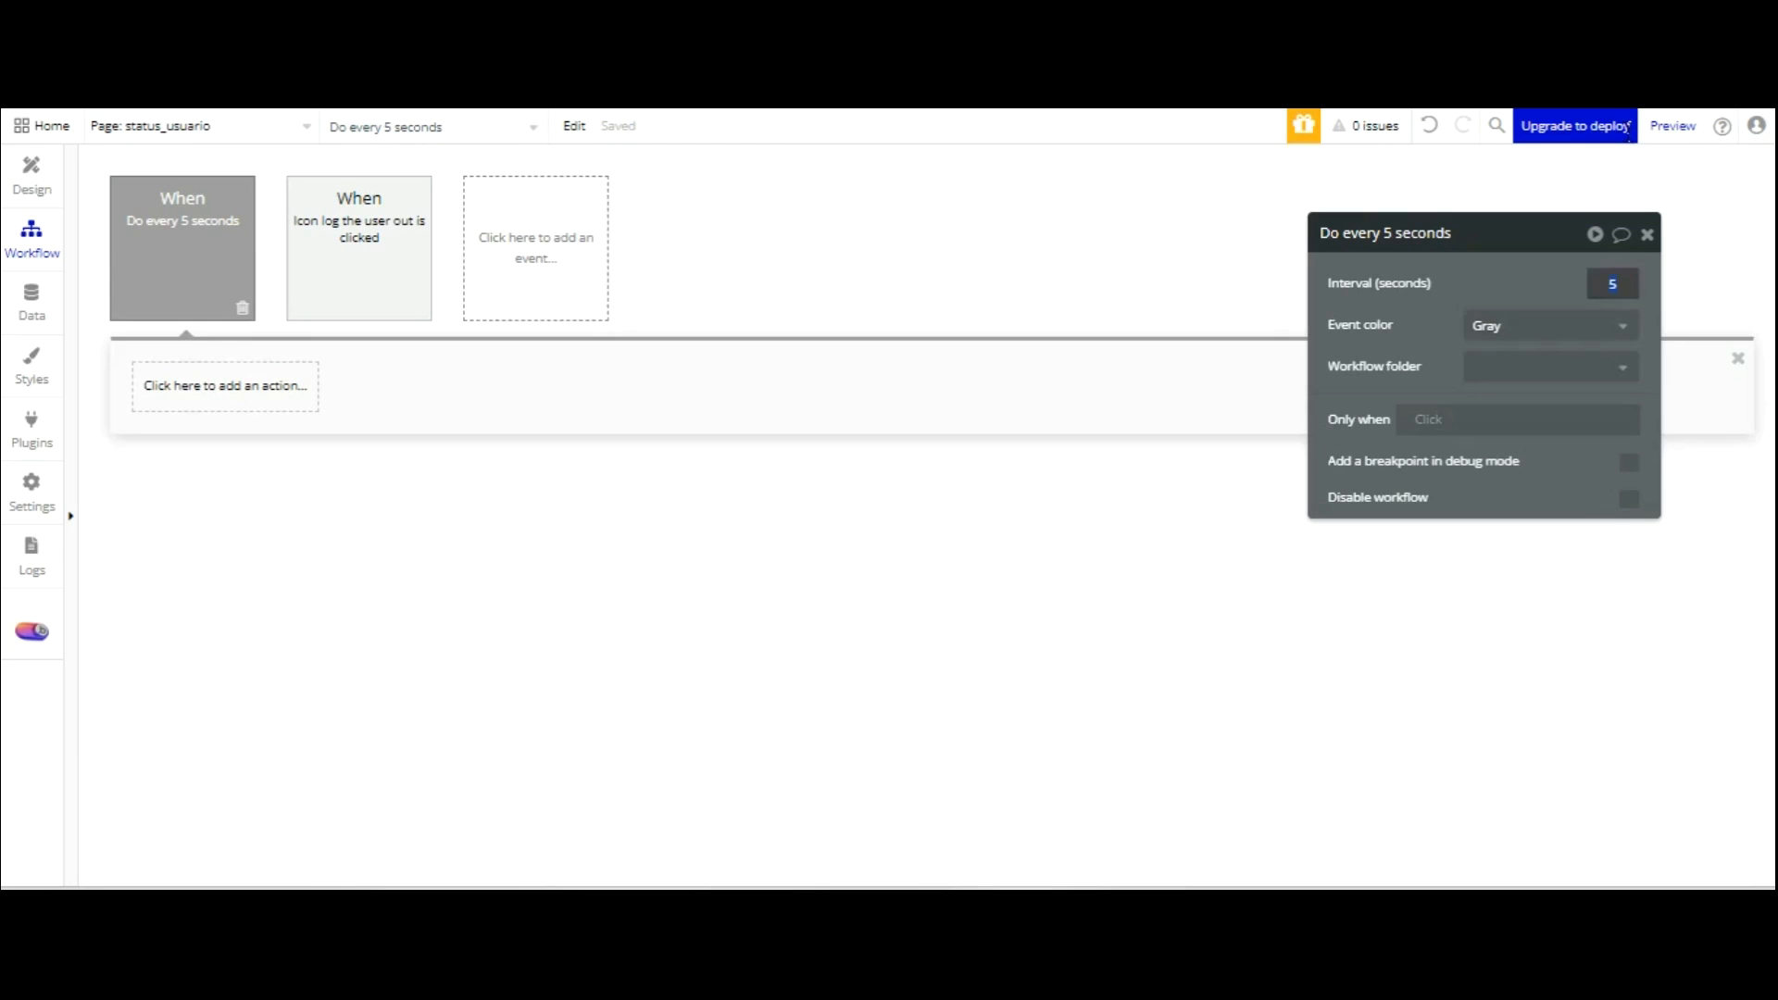
type("1")
left_click(1548, 270)
left_click(242, 307)
Add a General 'Do every 5 seconds' event and change its interval to 1 second.
left_click(359, 248)
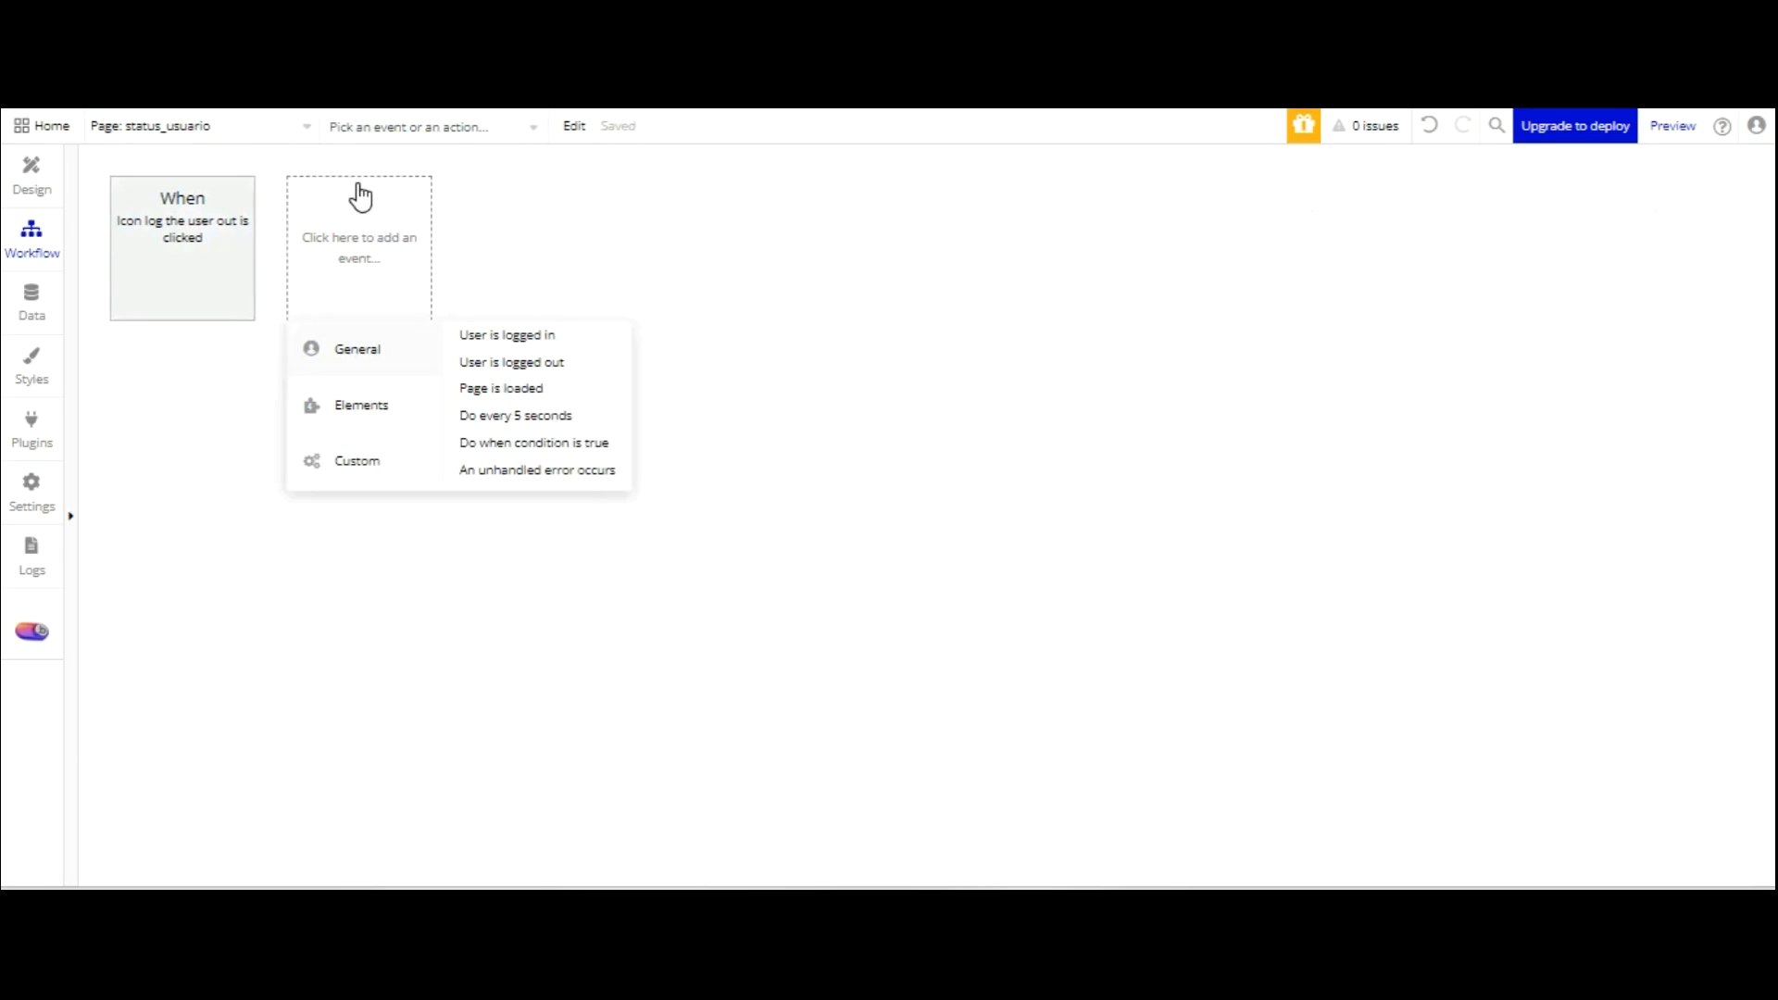
left_click(526, 414)
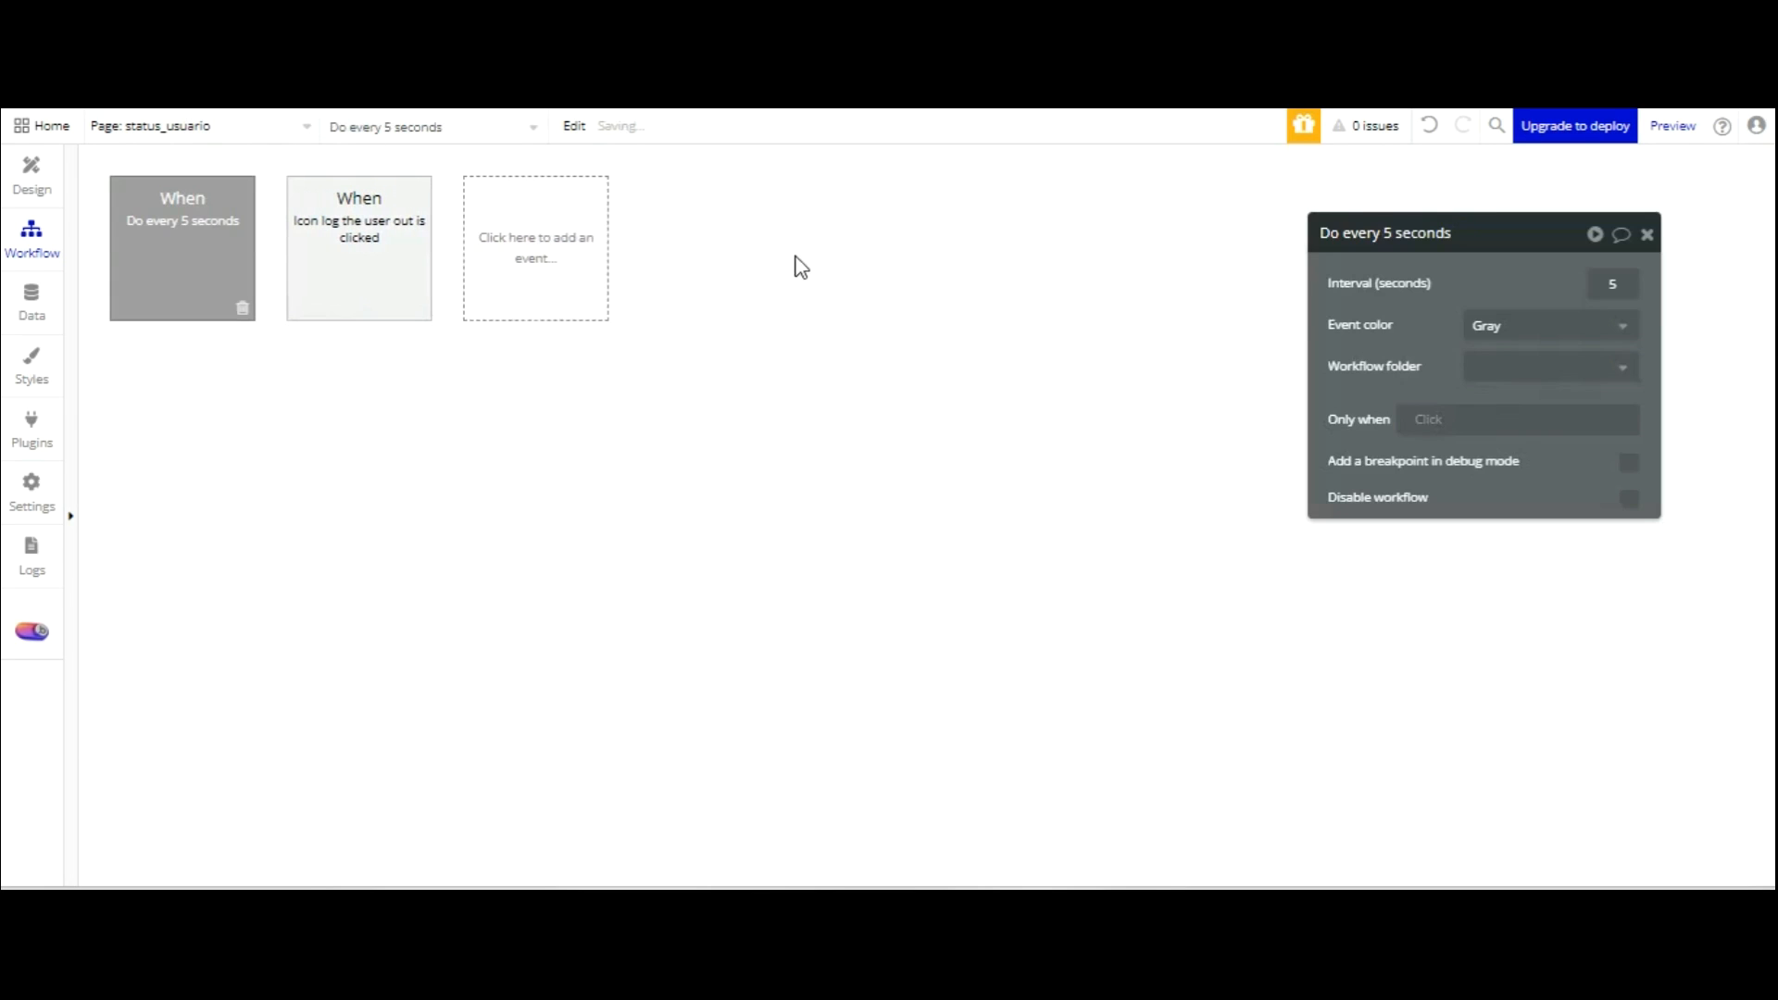
double_click(1632, 286)
type("1")
left_click(1539, 285)
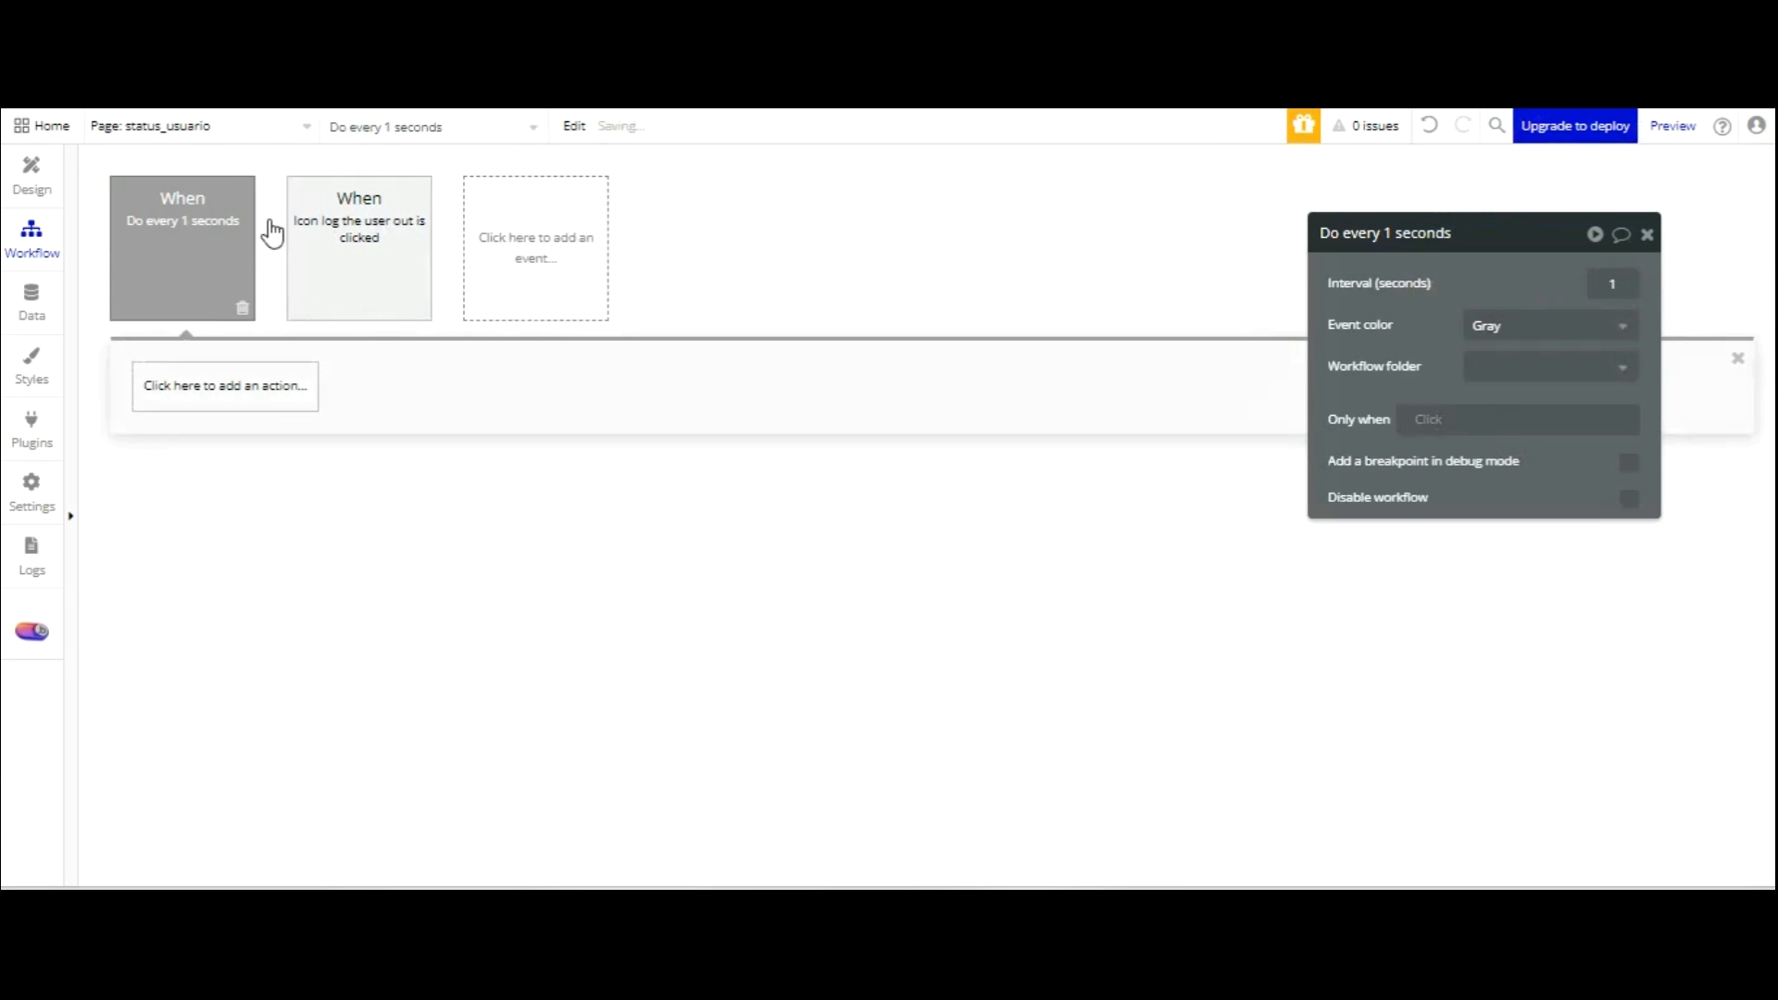
Set the event's Only when condition to Current User is logged in.
left_click(1443, 417)
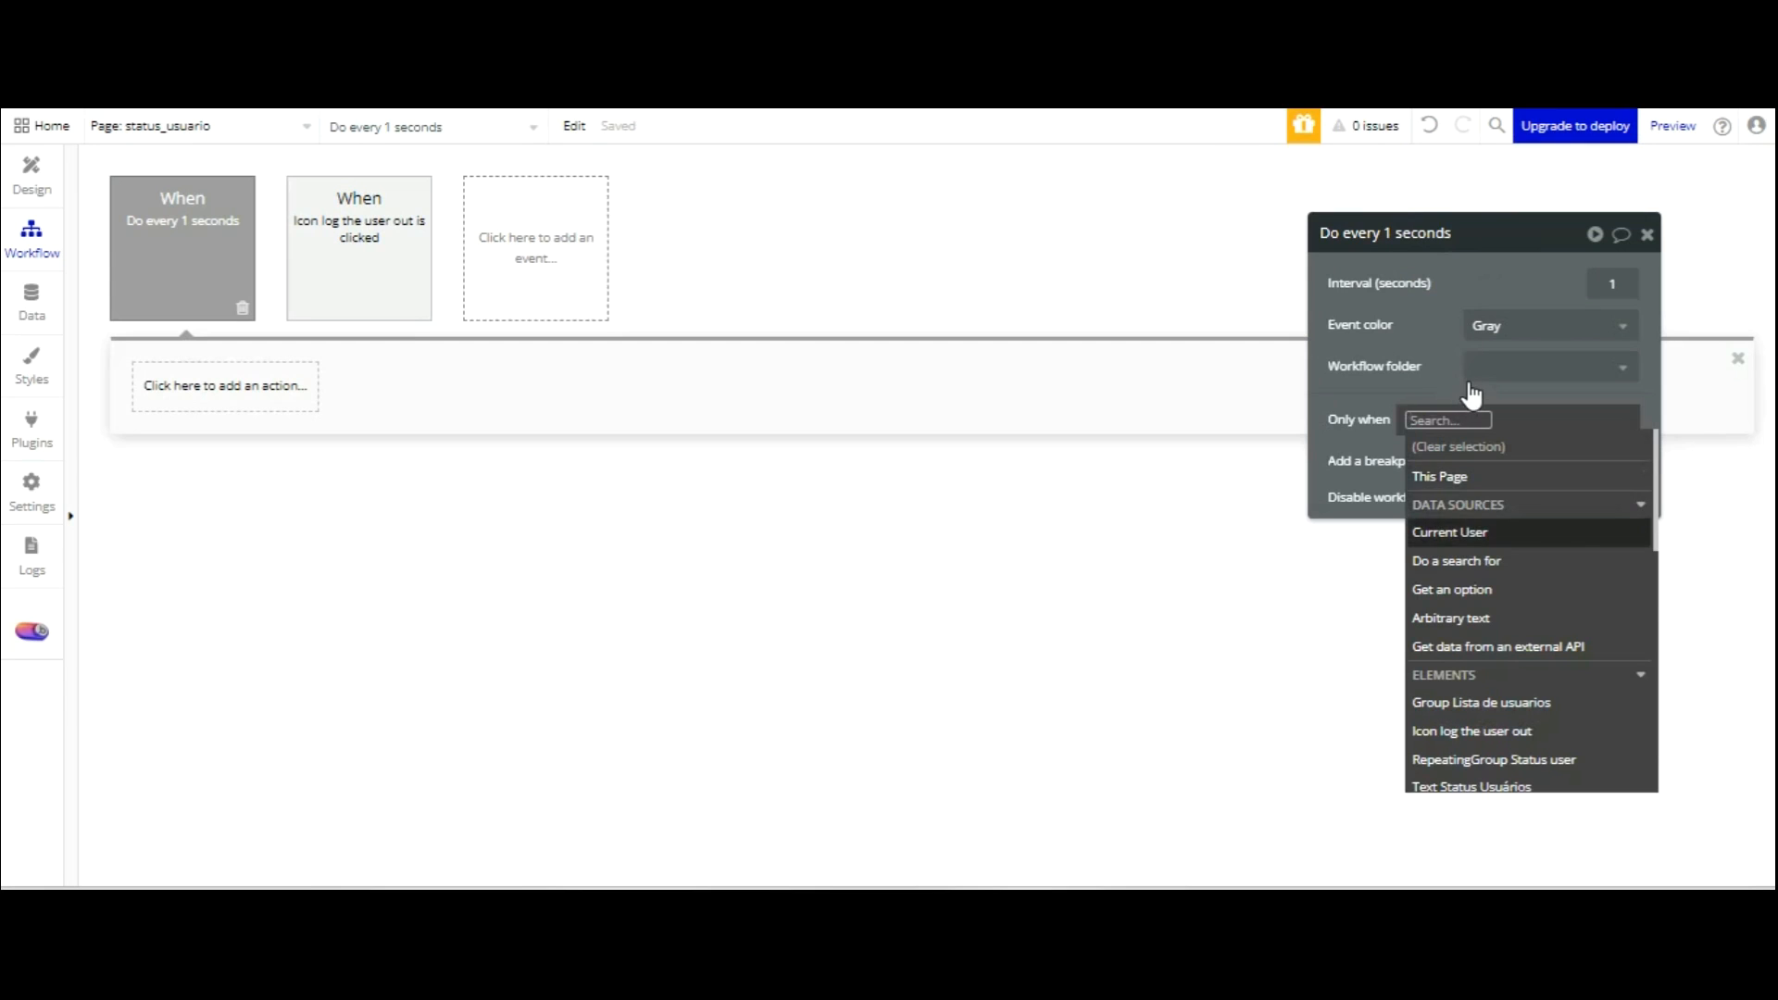
left_click(1468, 534)
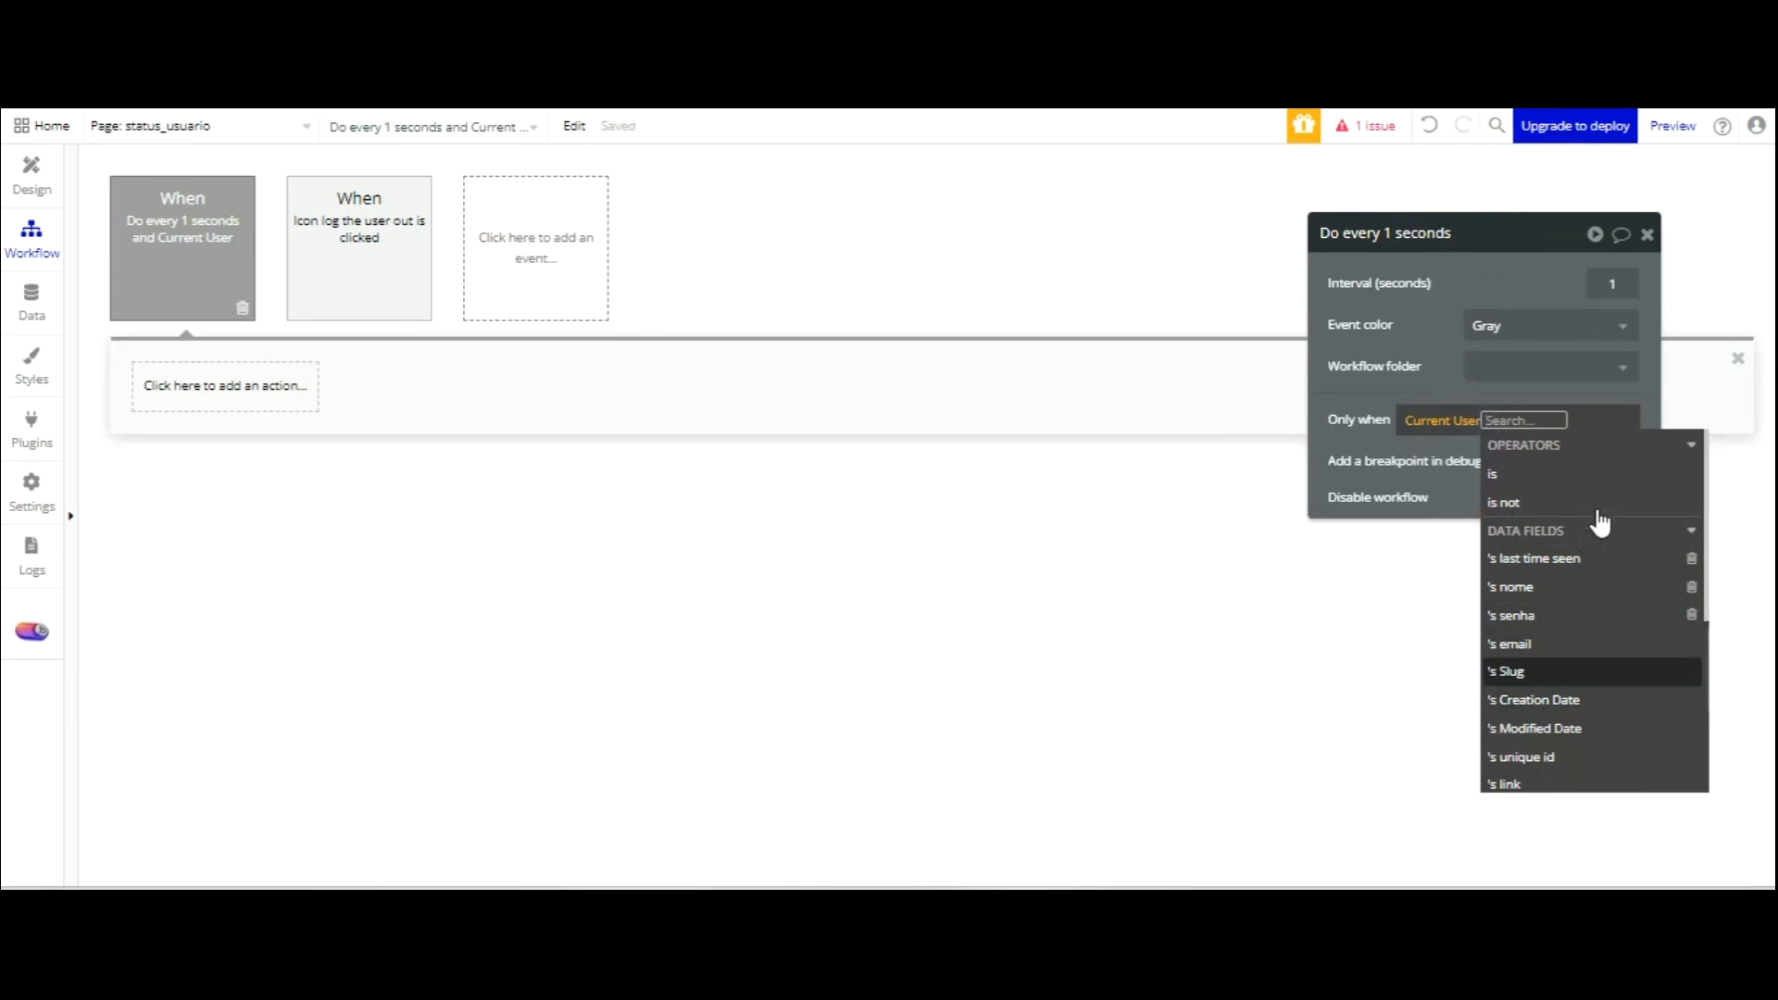
scroll(1602, 519, "down", 3)
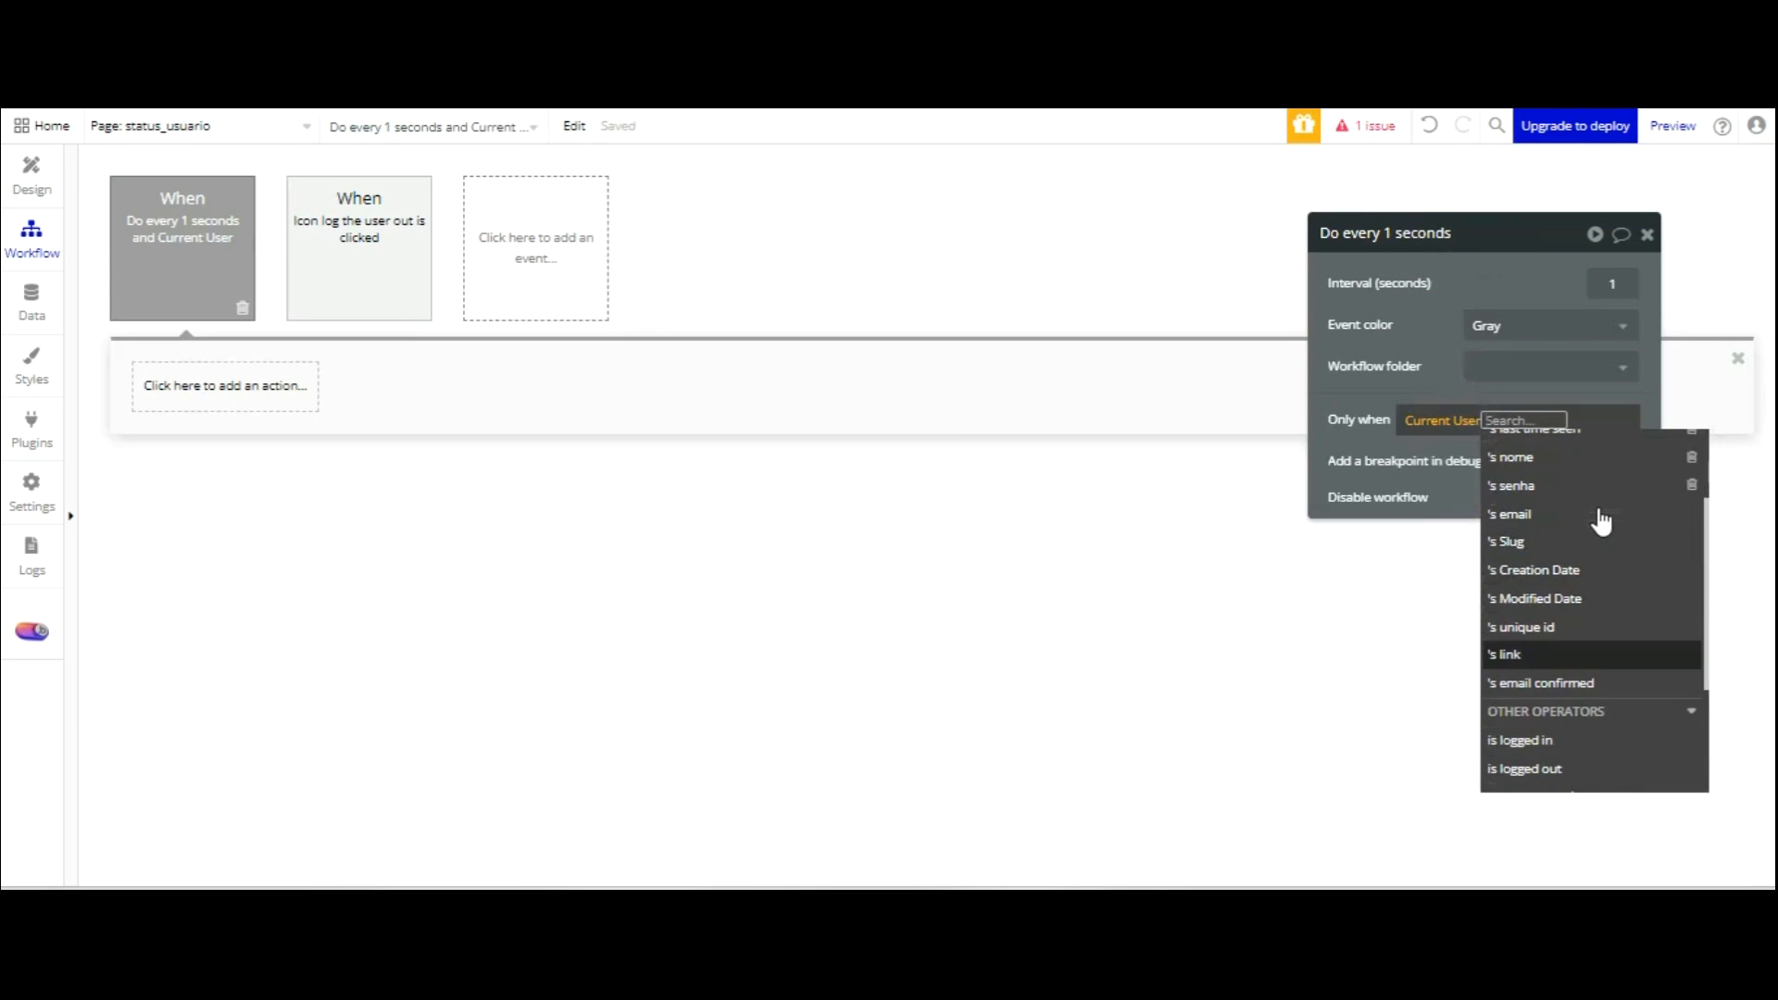
left_click(1570, 737)
left_click(1447, 220)
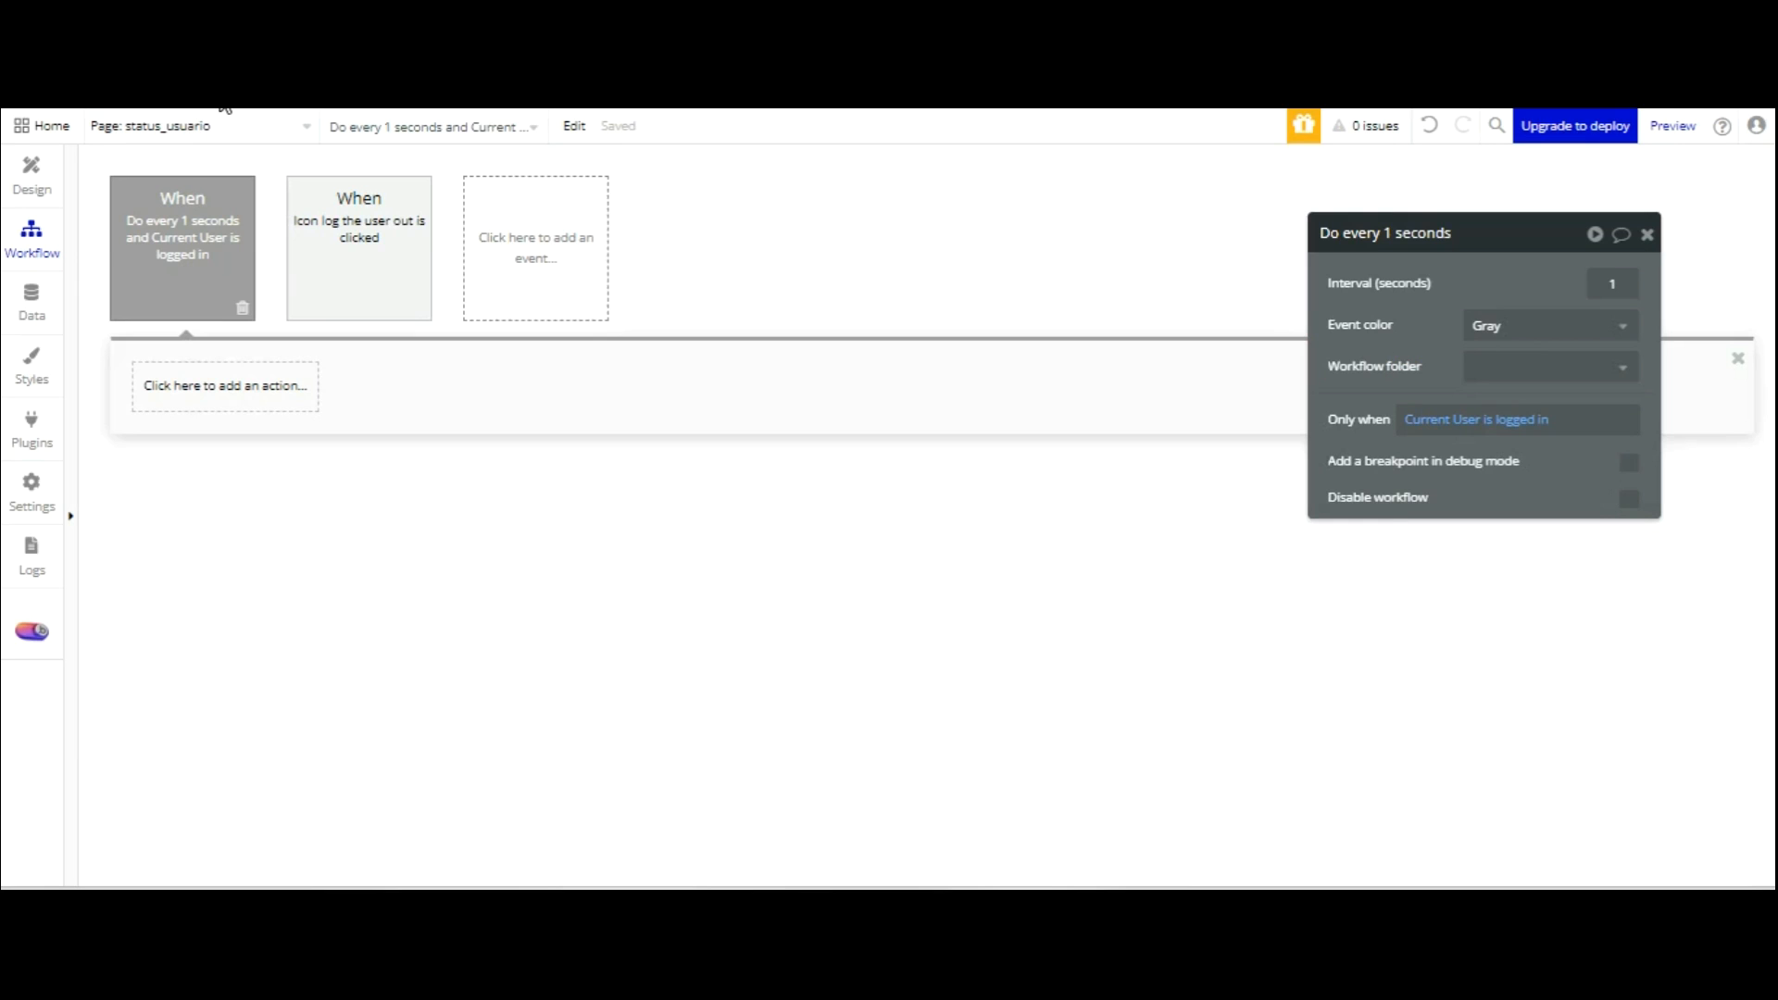
left_click_drag(1481, 233, 739, 257)
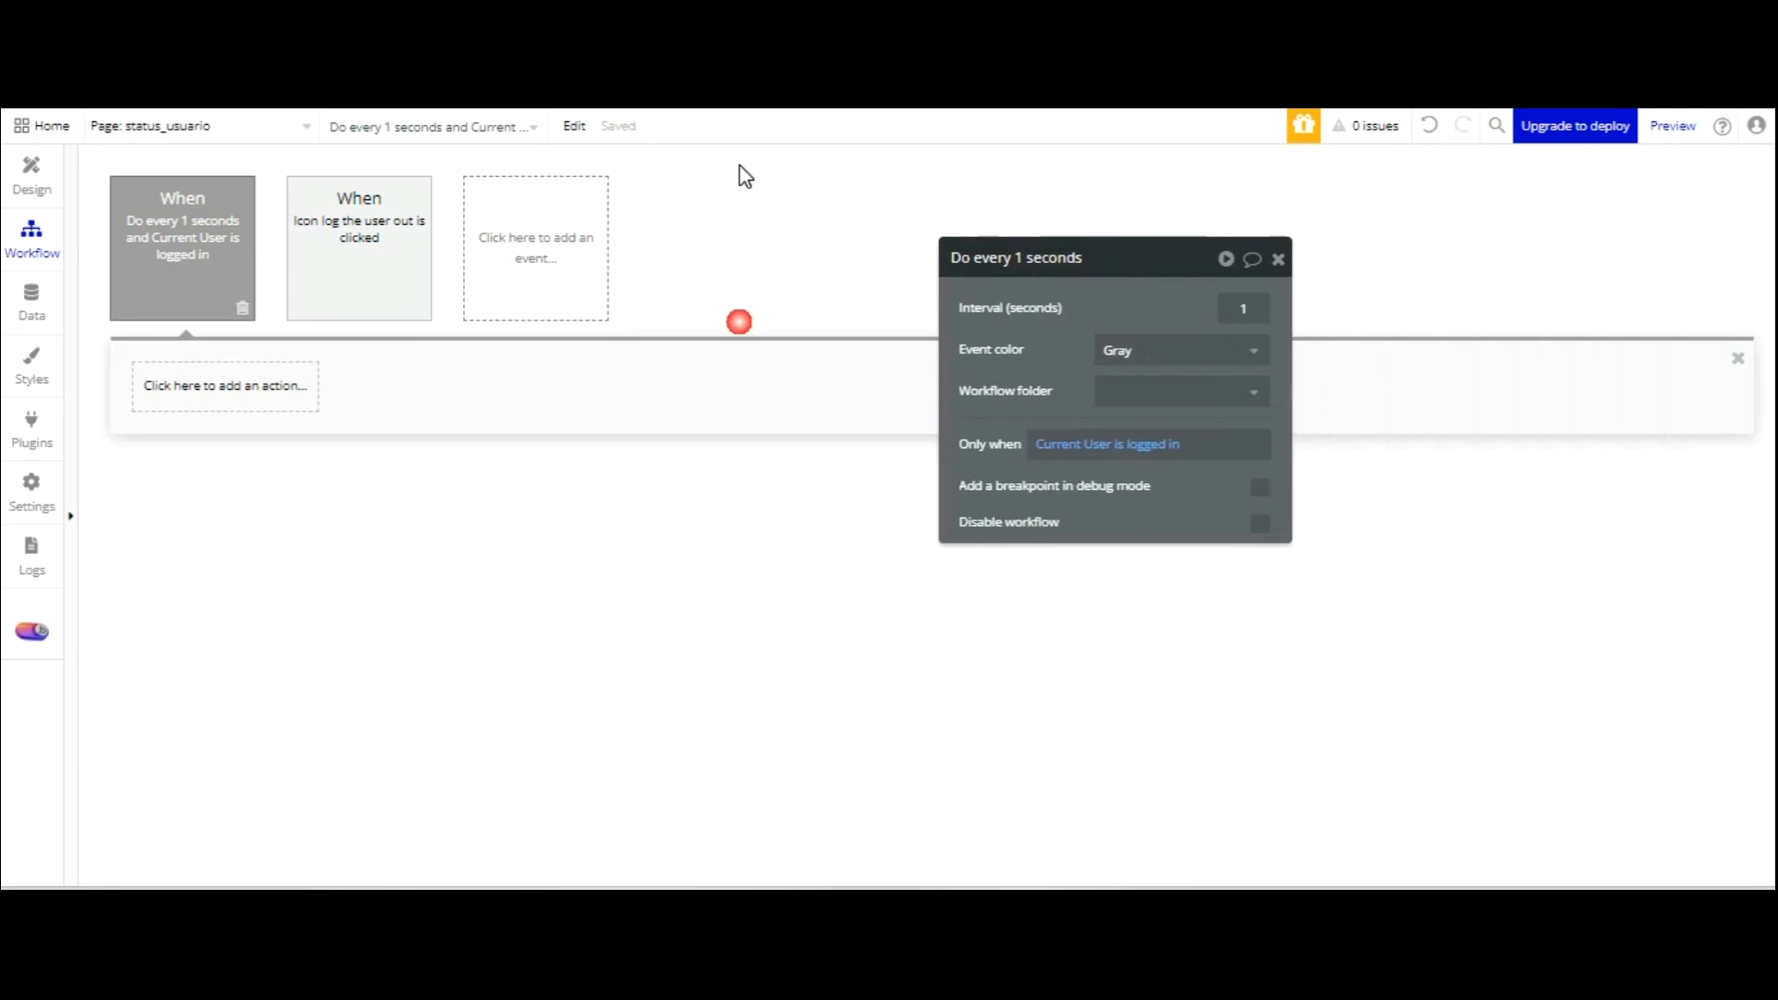
left_click(176, 385)
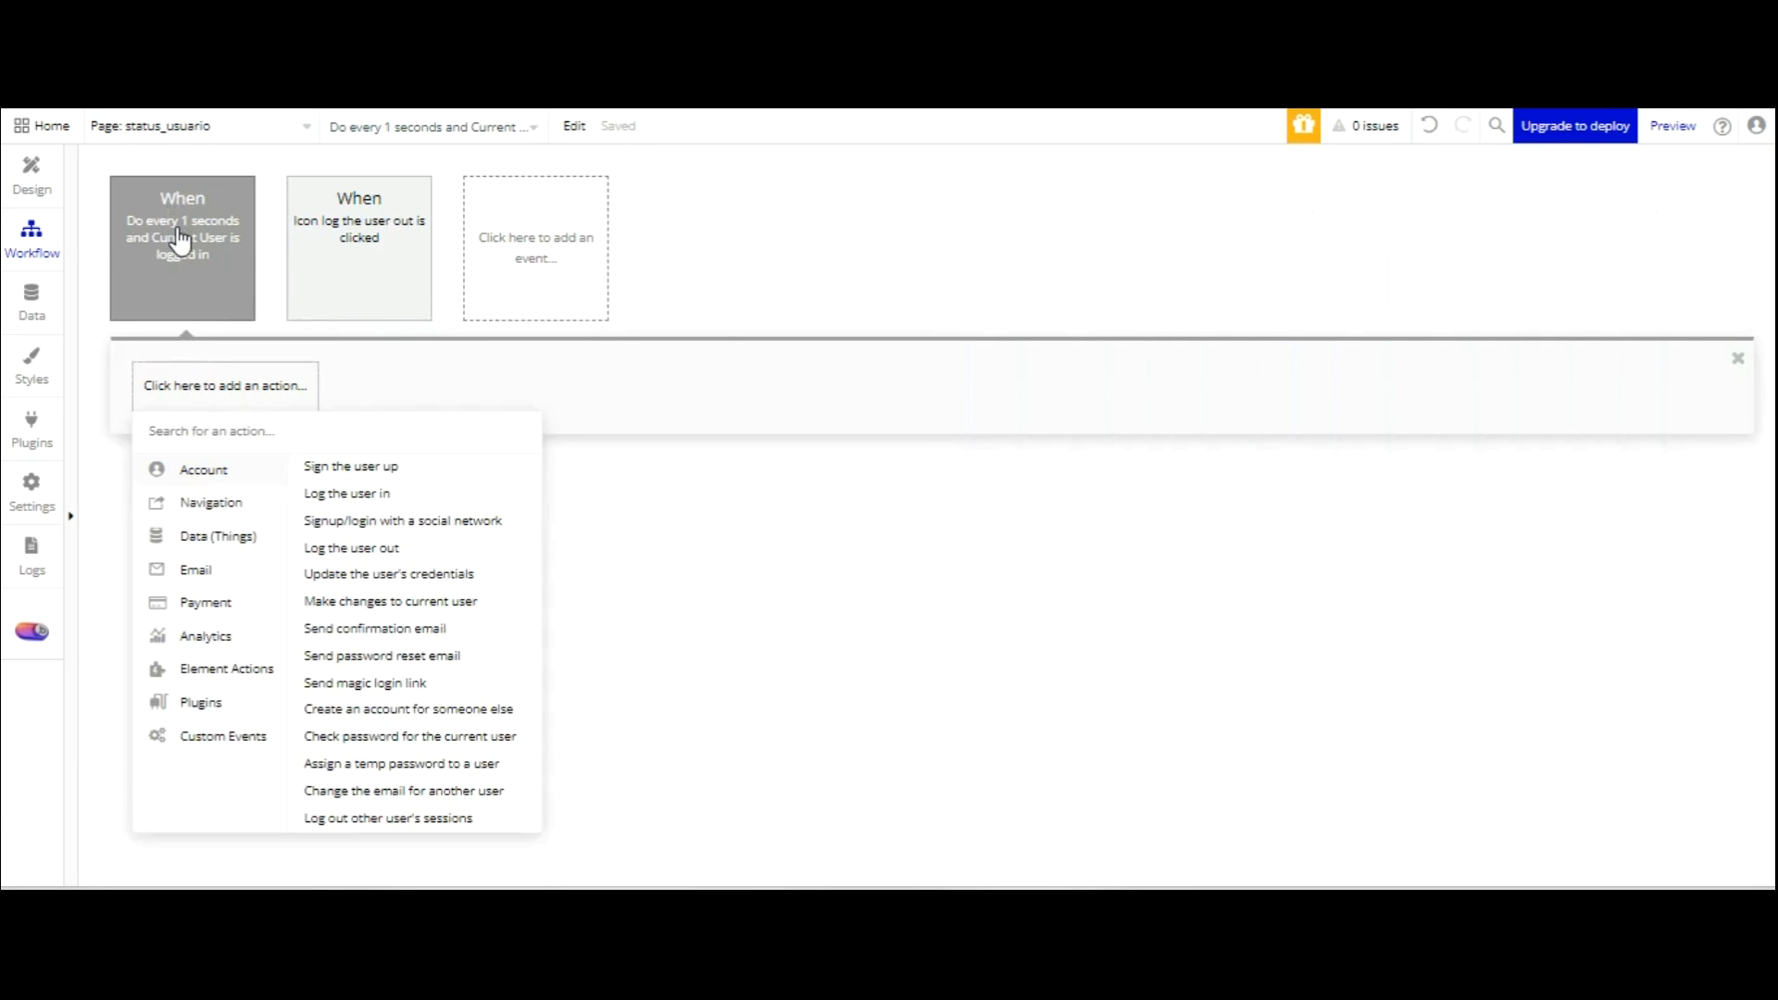
Add a Make changes to thing action on Current User, changing the last time seen field.
mouse_move(231, 530)
left_click(382, 496)
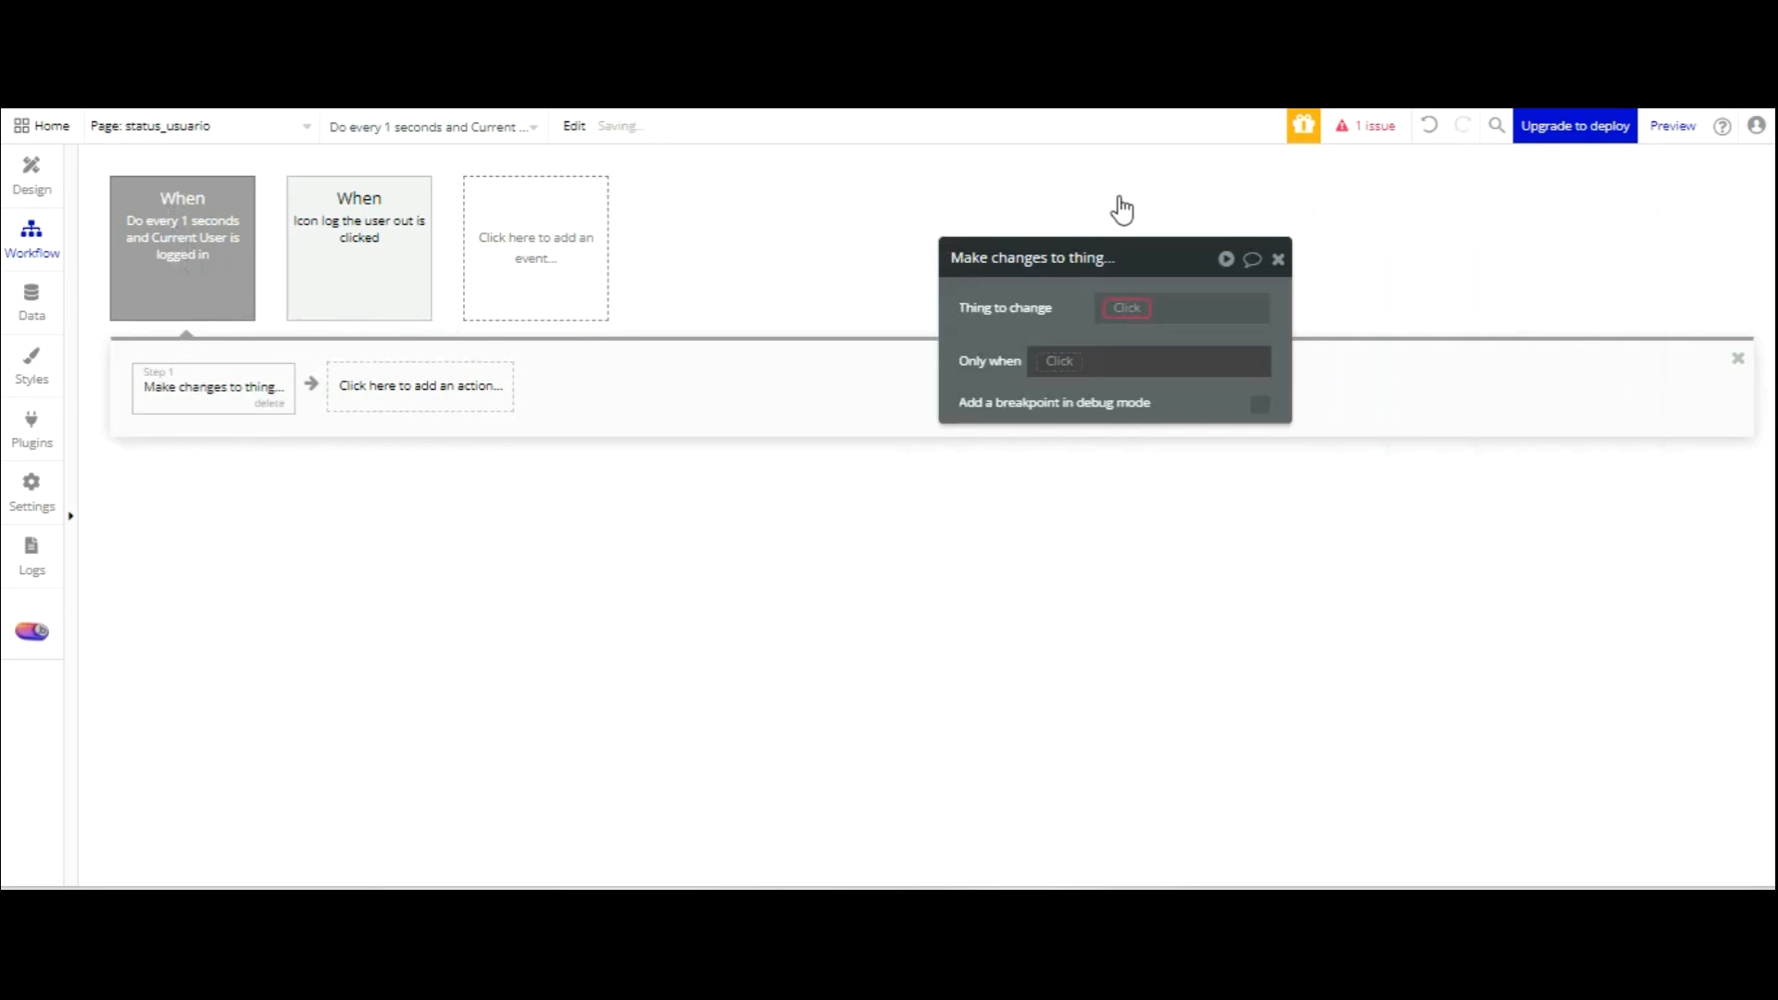
left_click(1150, 359)
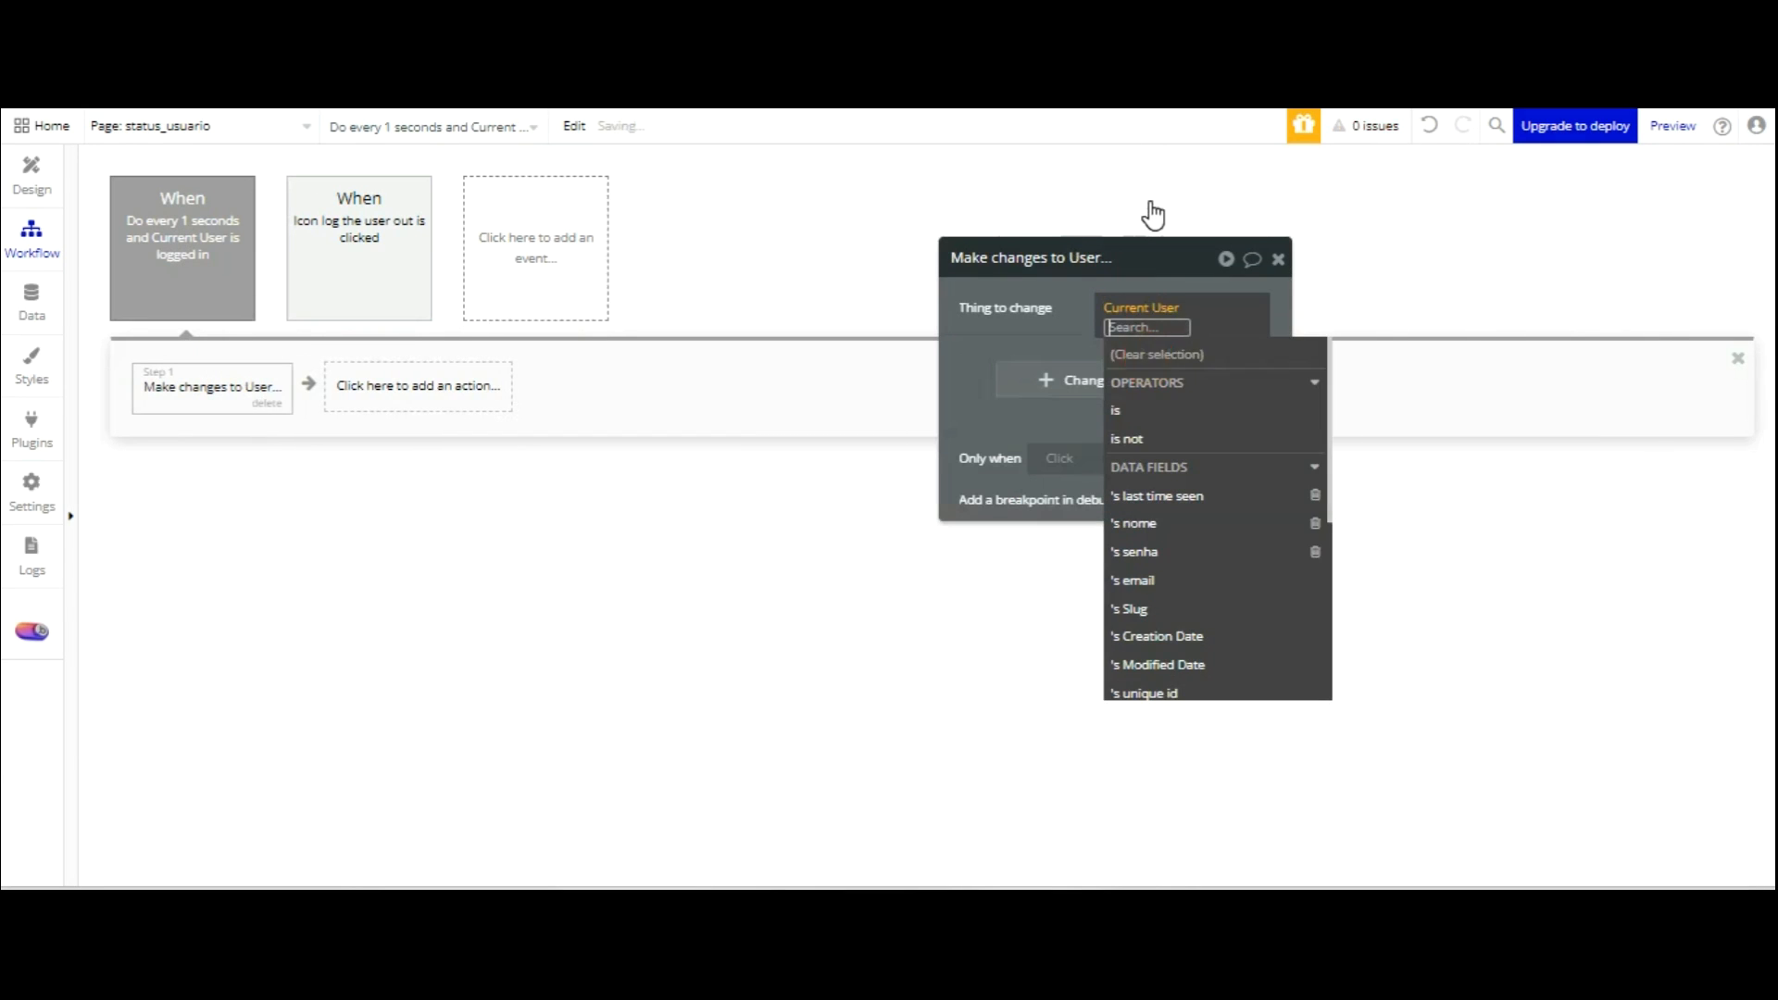
left_click(1084, 319)
left_click(1084, 367)
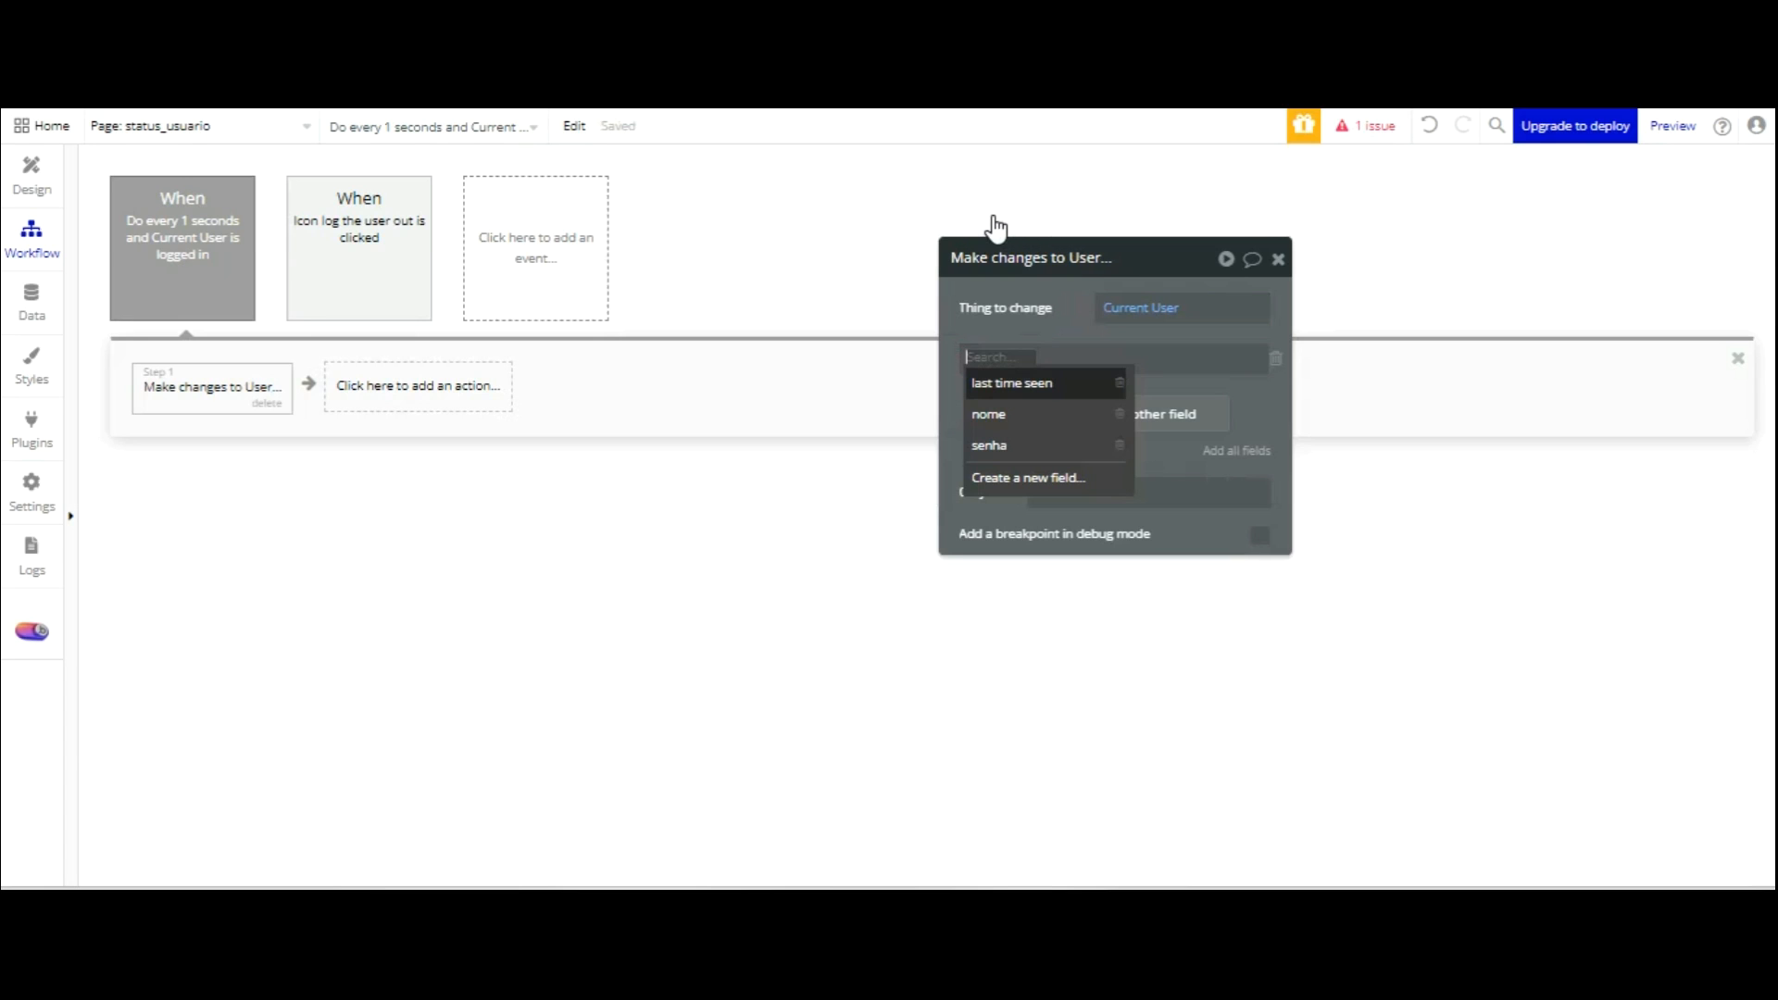
left_click(995, 383)
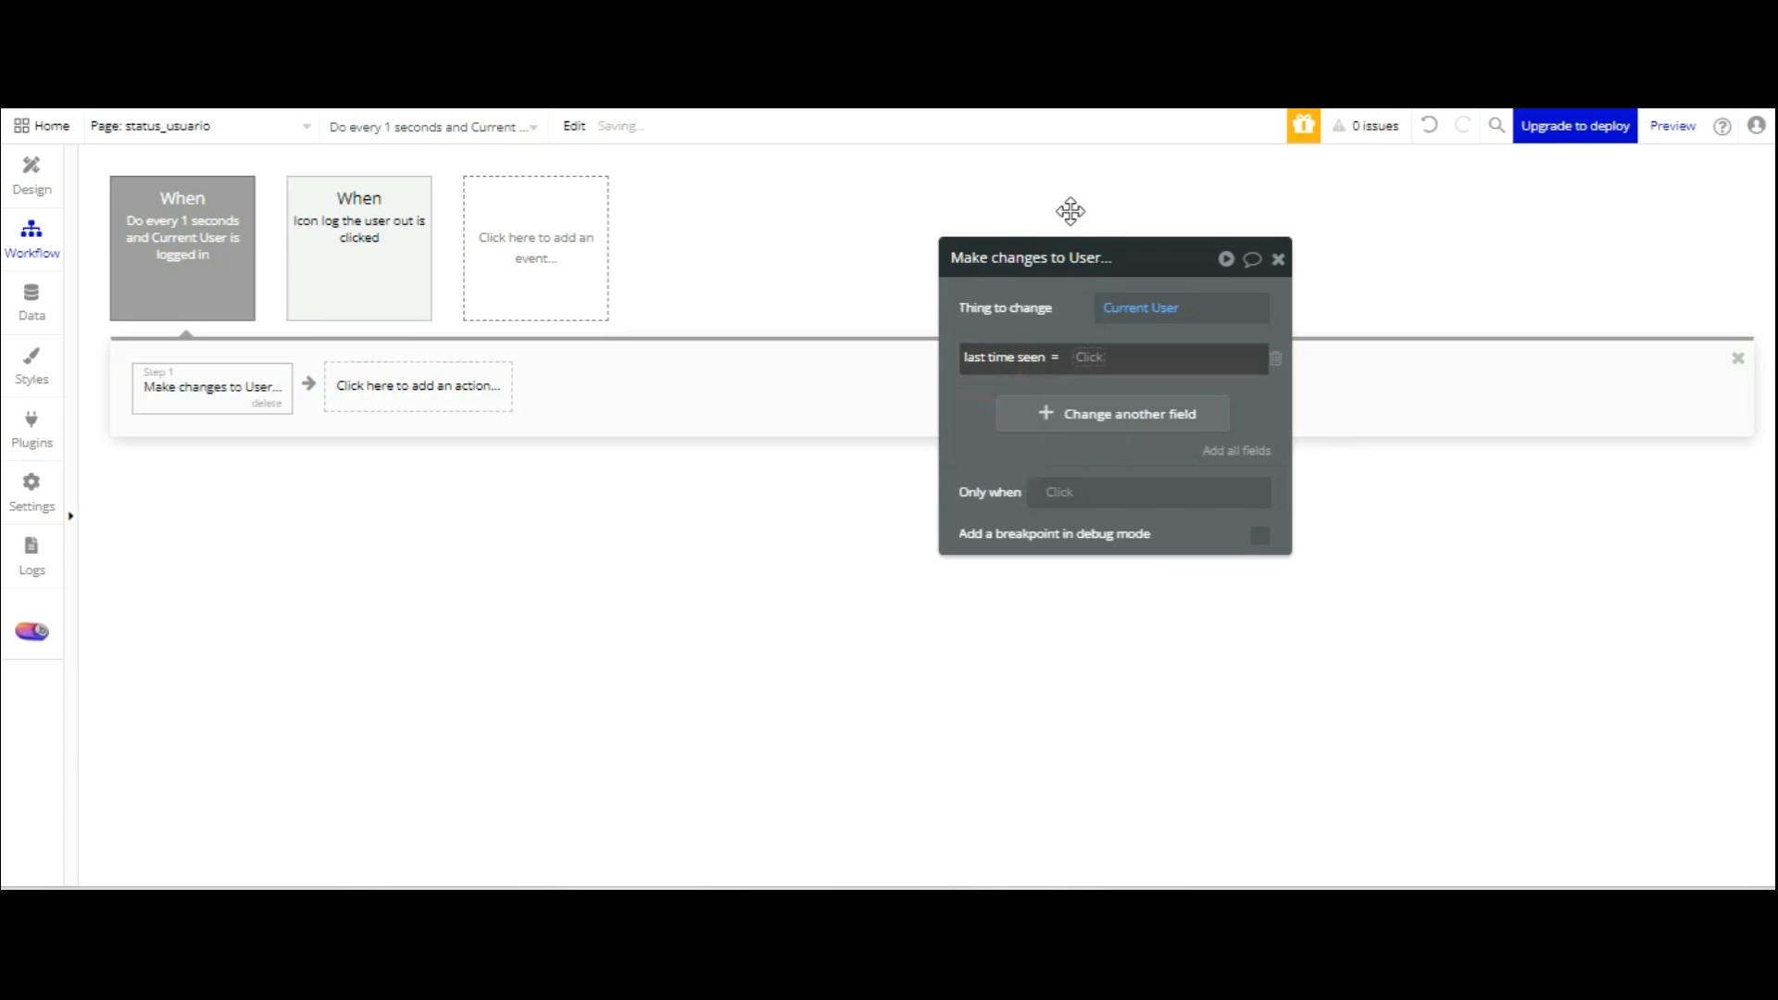
Set last time seen to Current date/time +seconds: 2.
left_click(1099, 357)
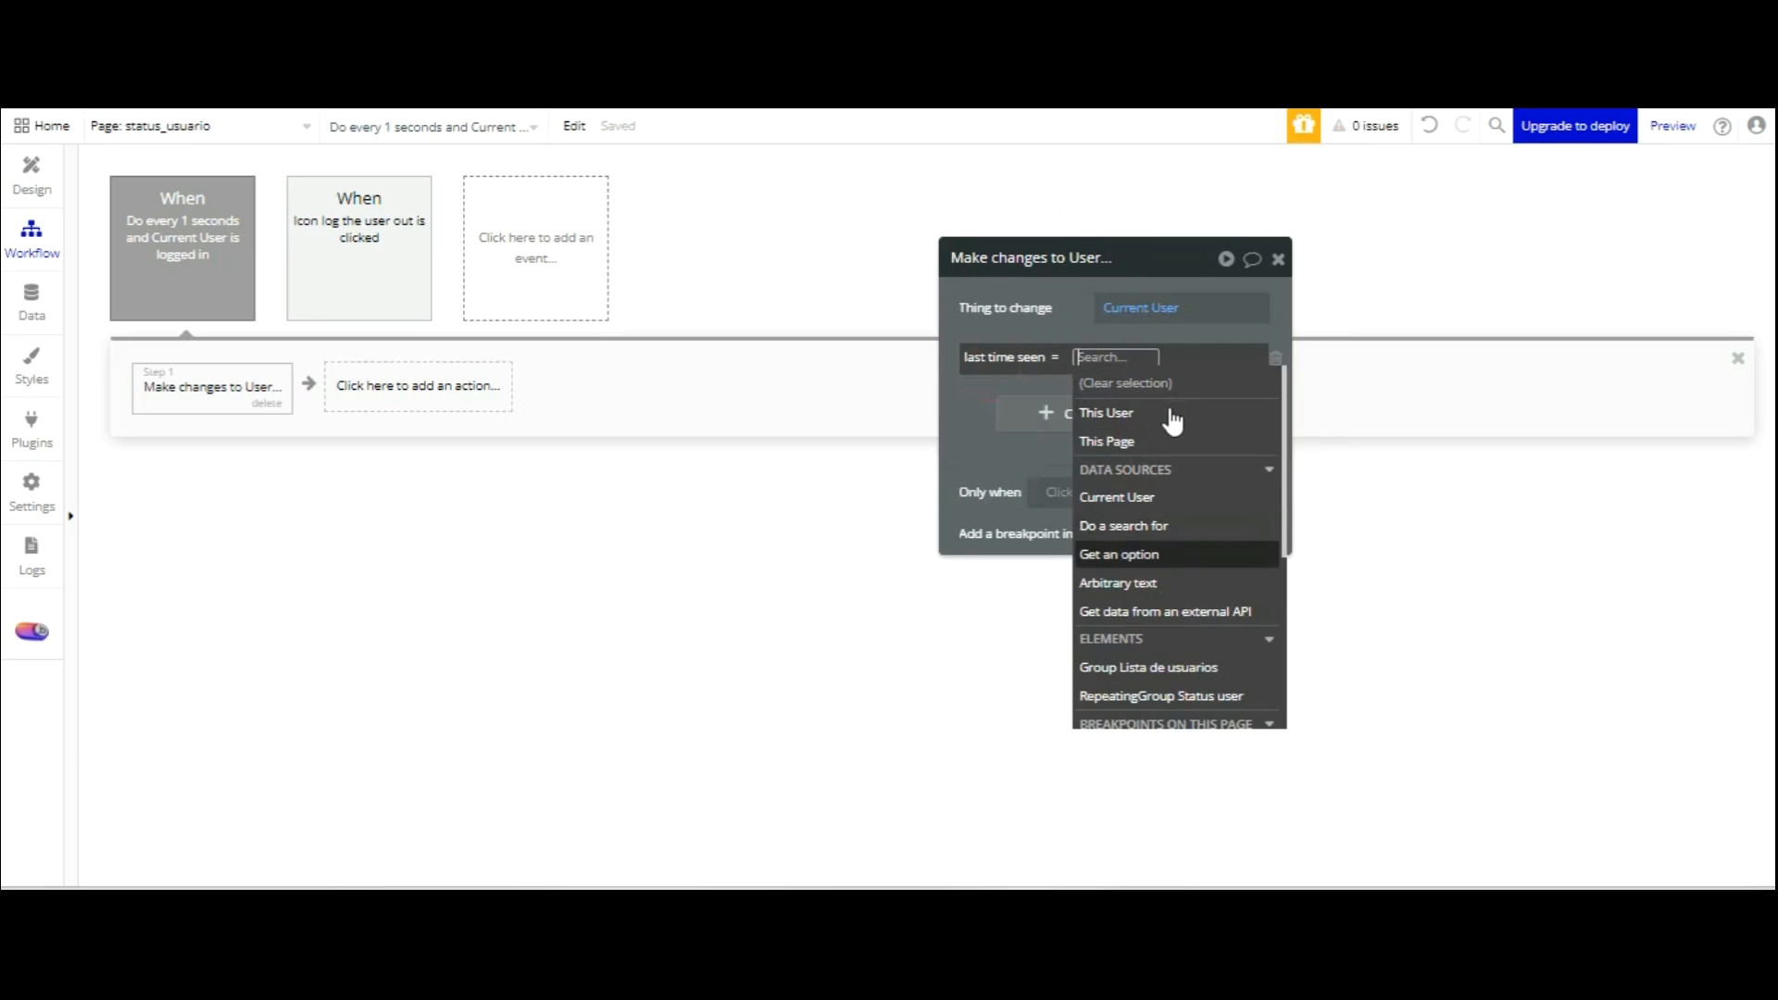
scroll(1154, 454, "down", 5)
key("Down")
key("Down")
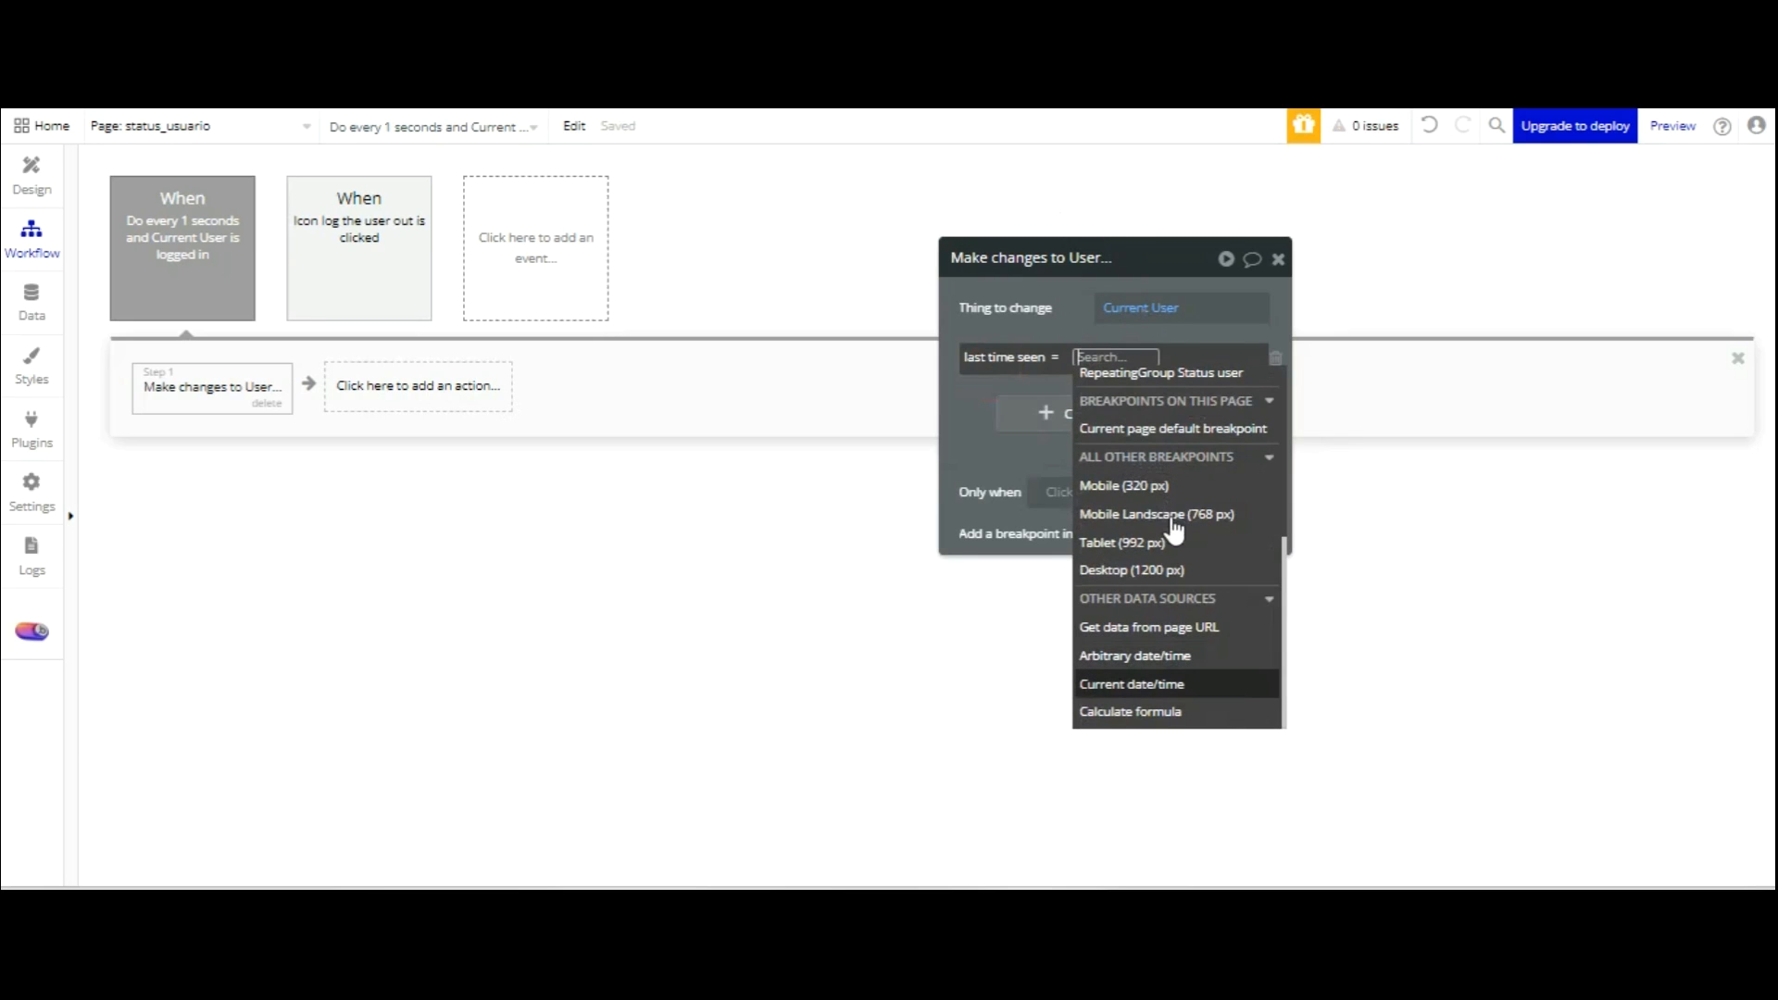
key("Return")
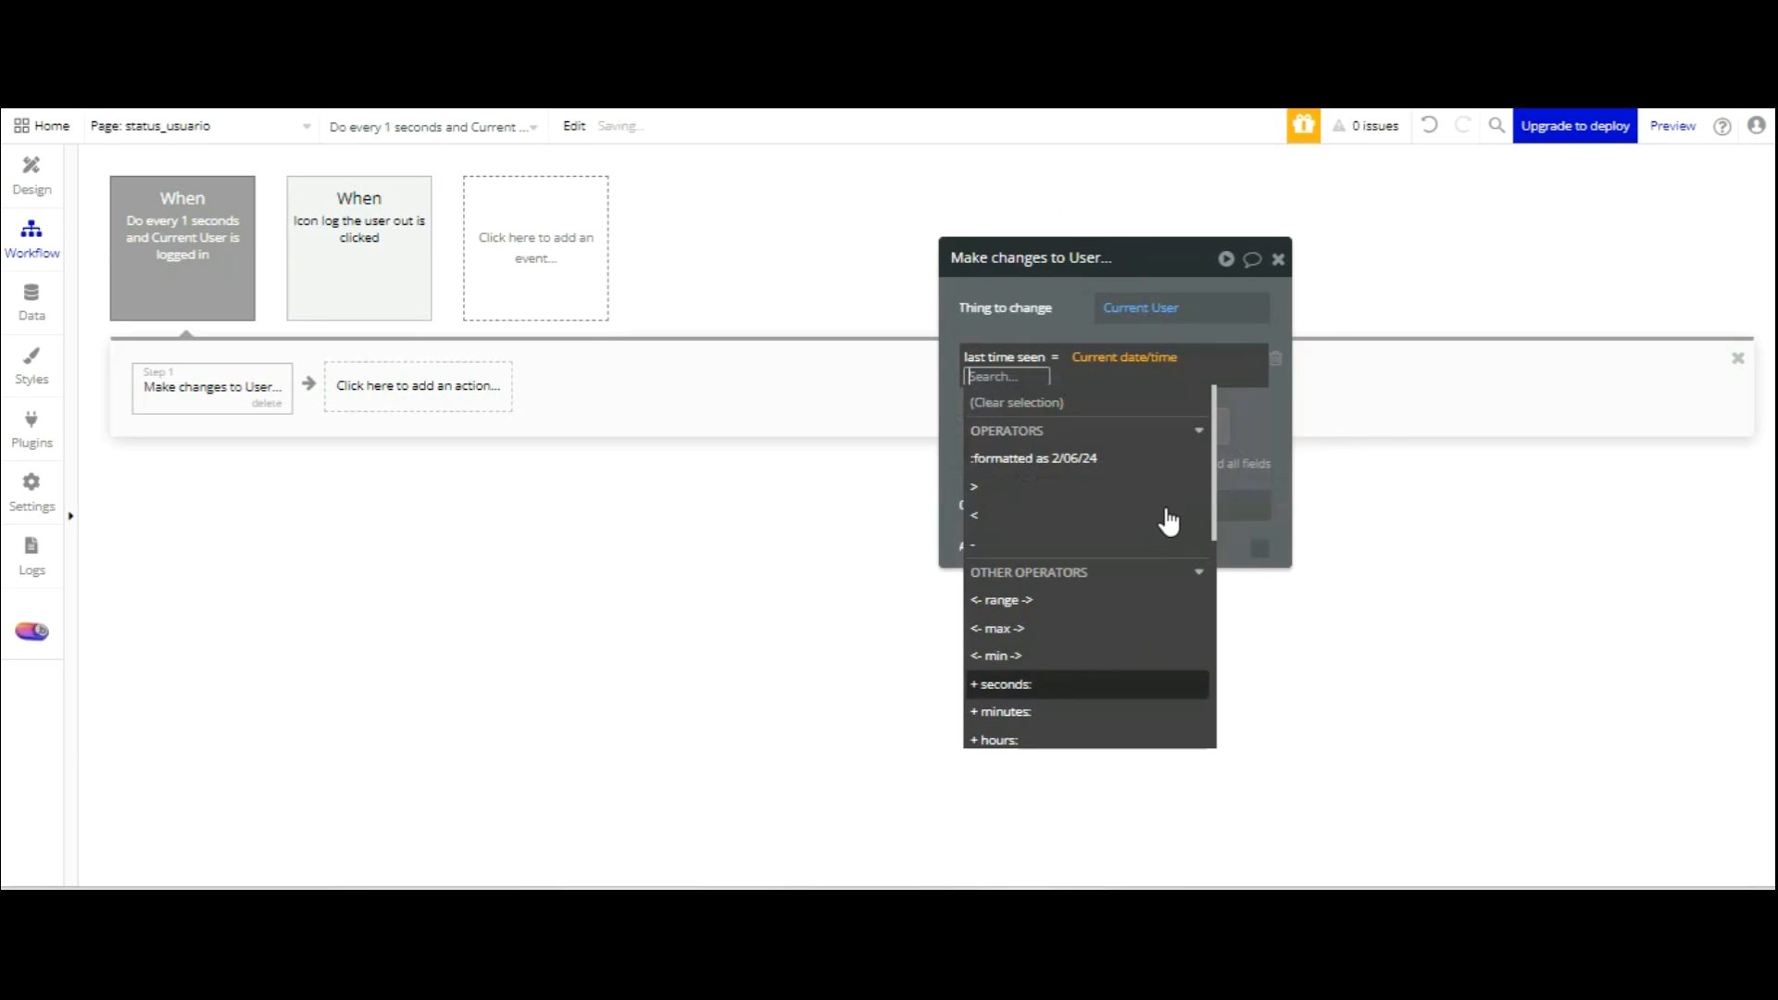
scroll(1068, 452, "down", 1)
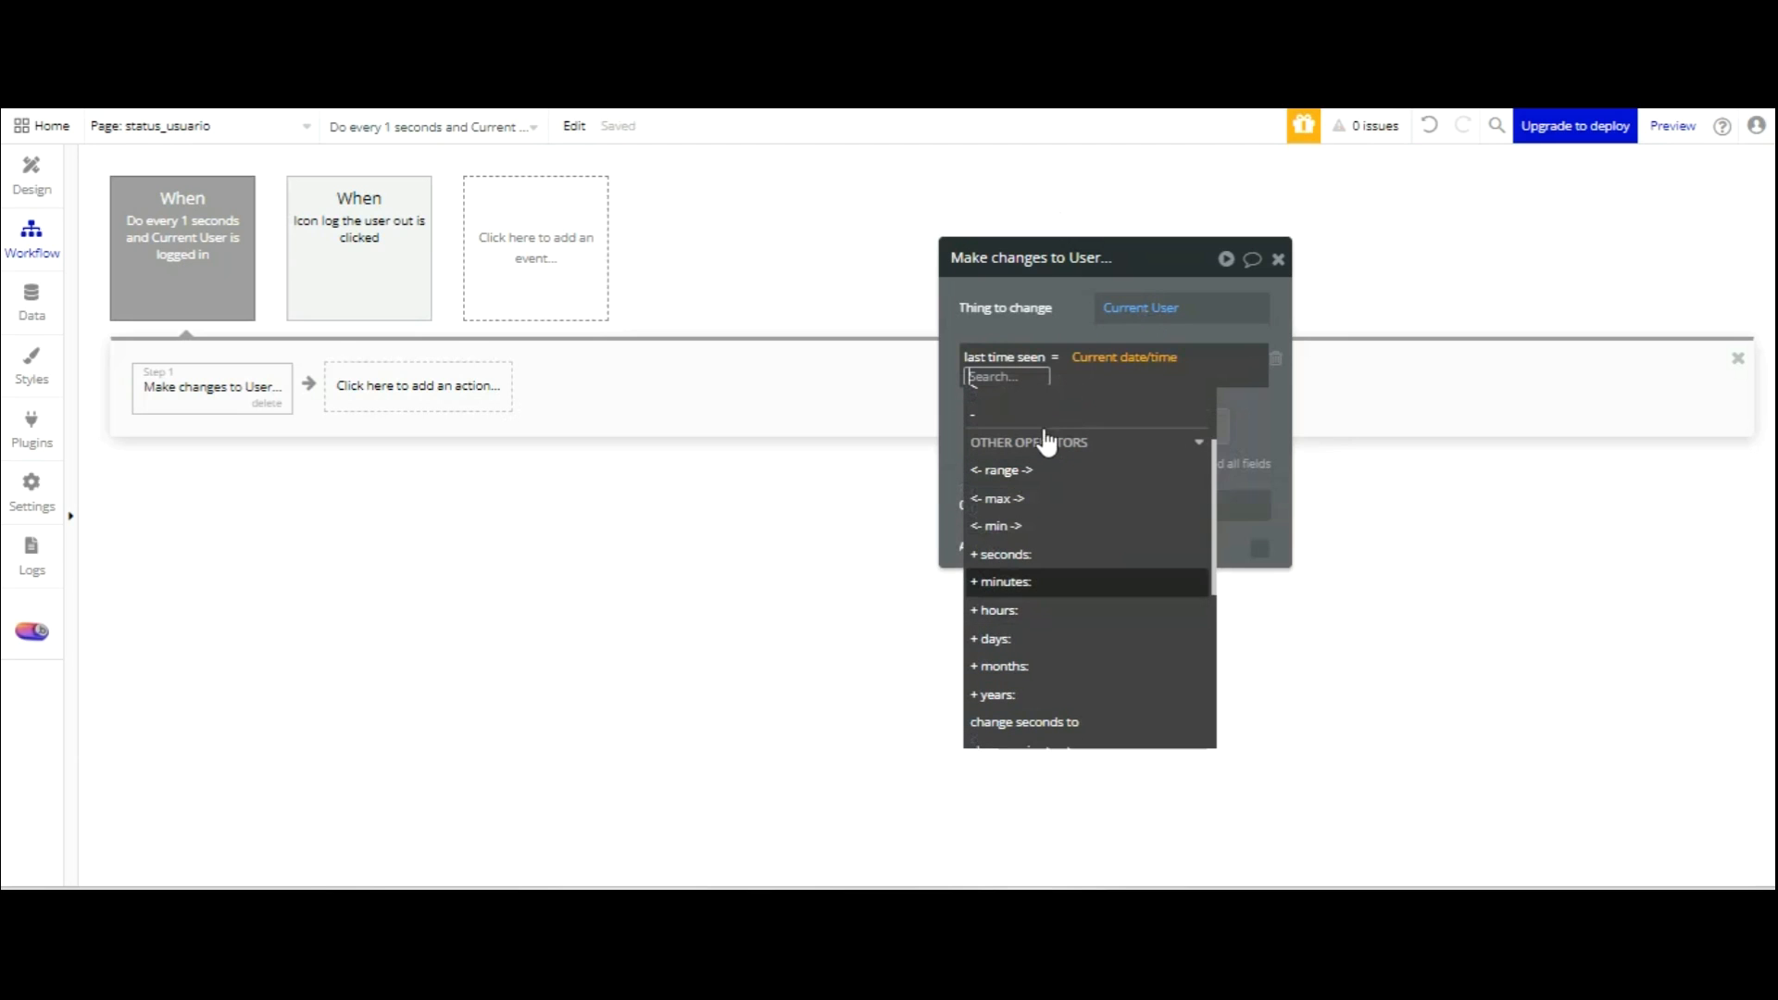
left_click(1028, 554)
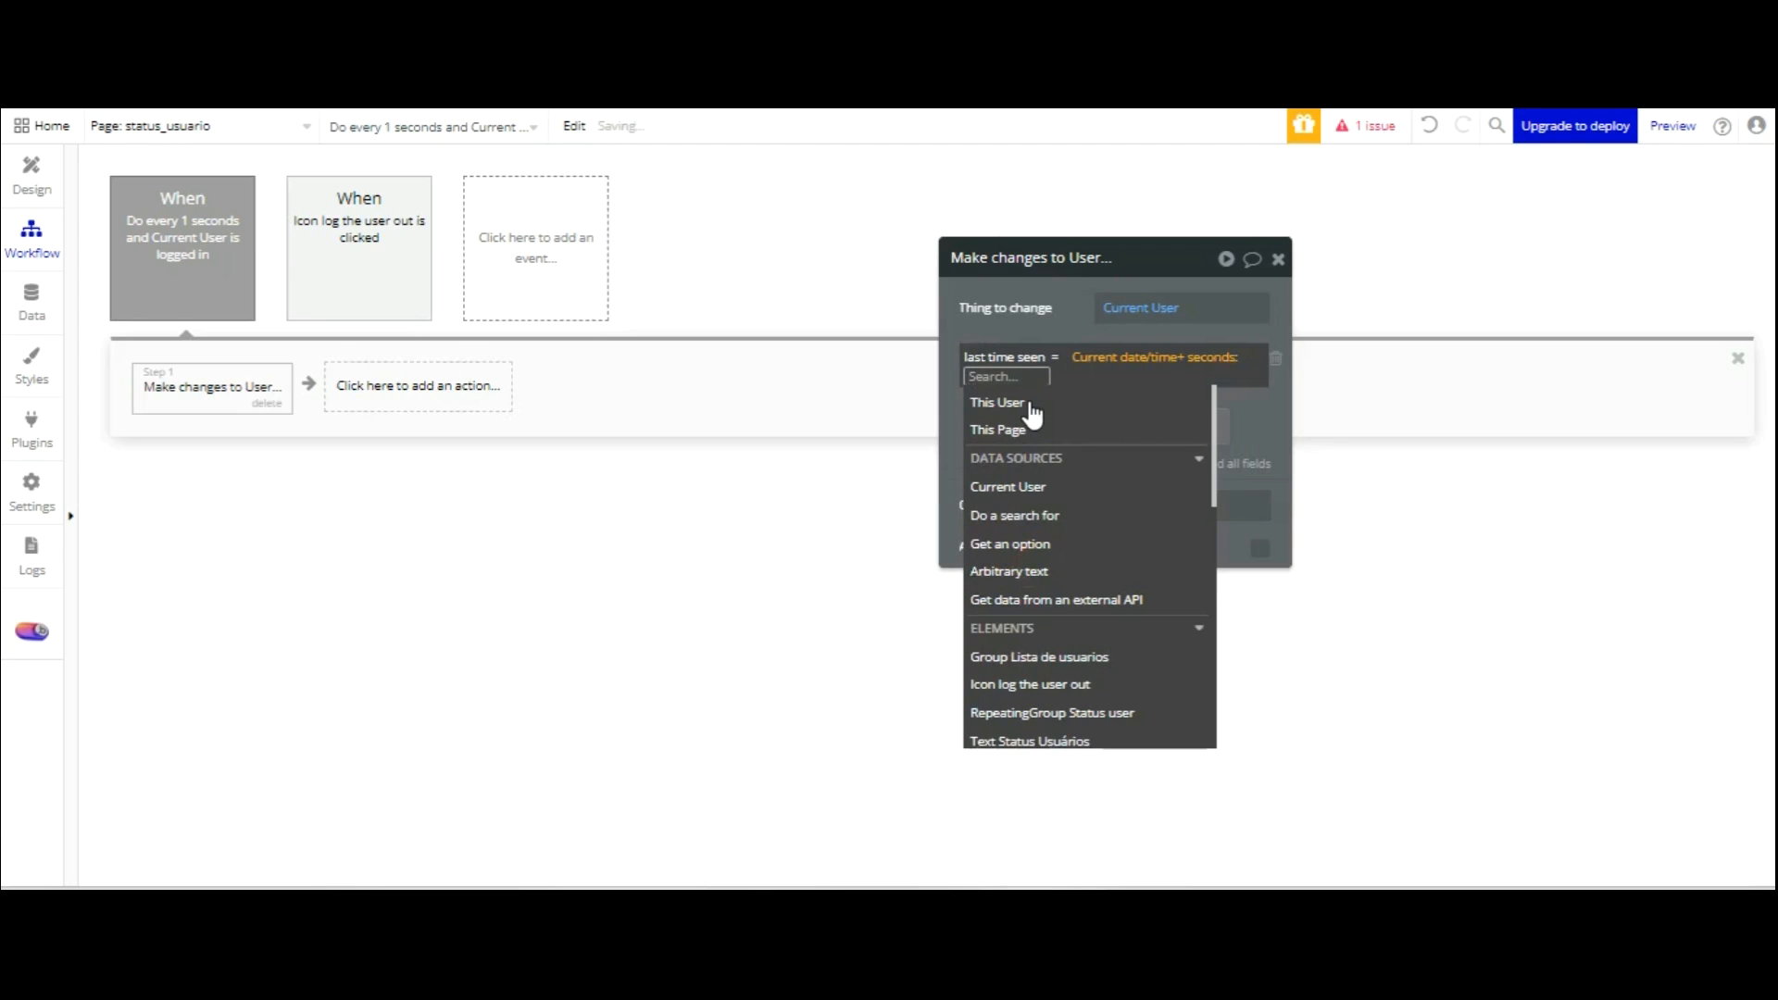
type("2")
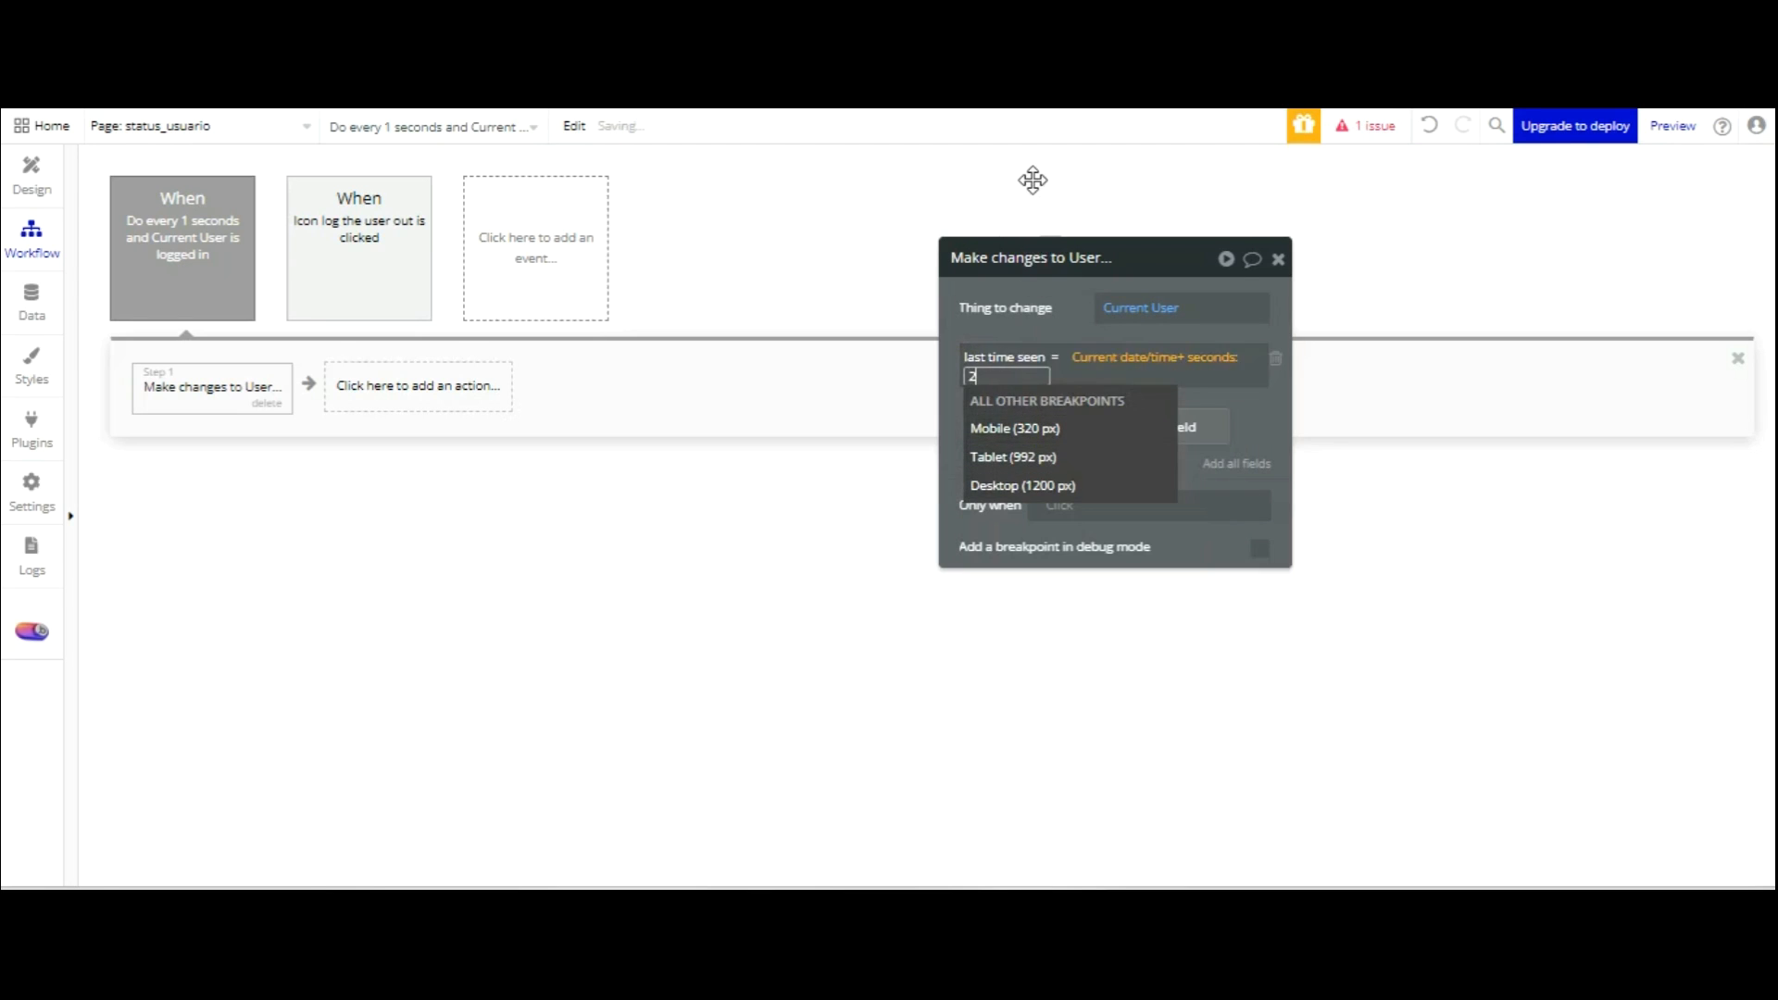
key("Return")
key("Return")
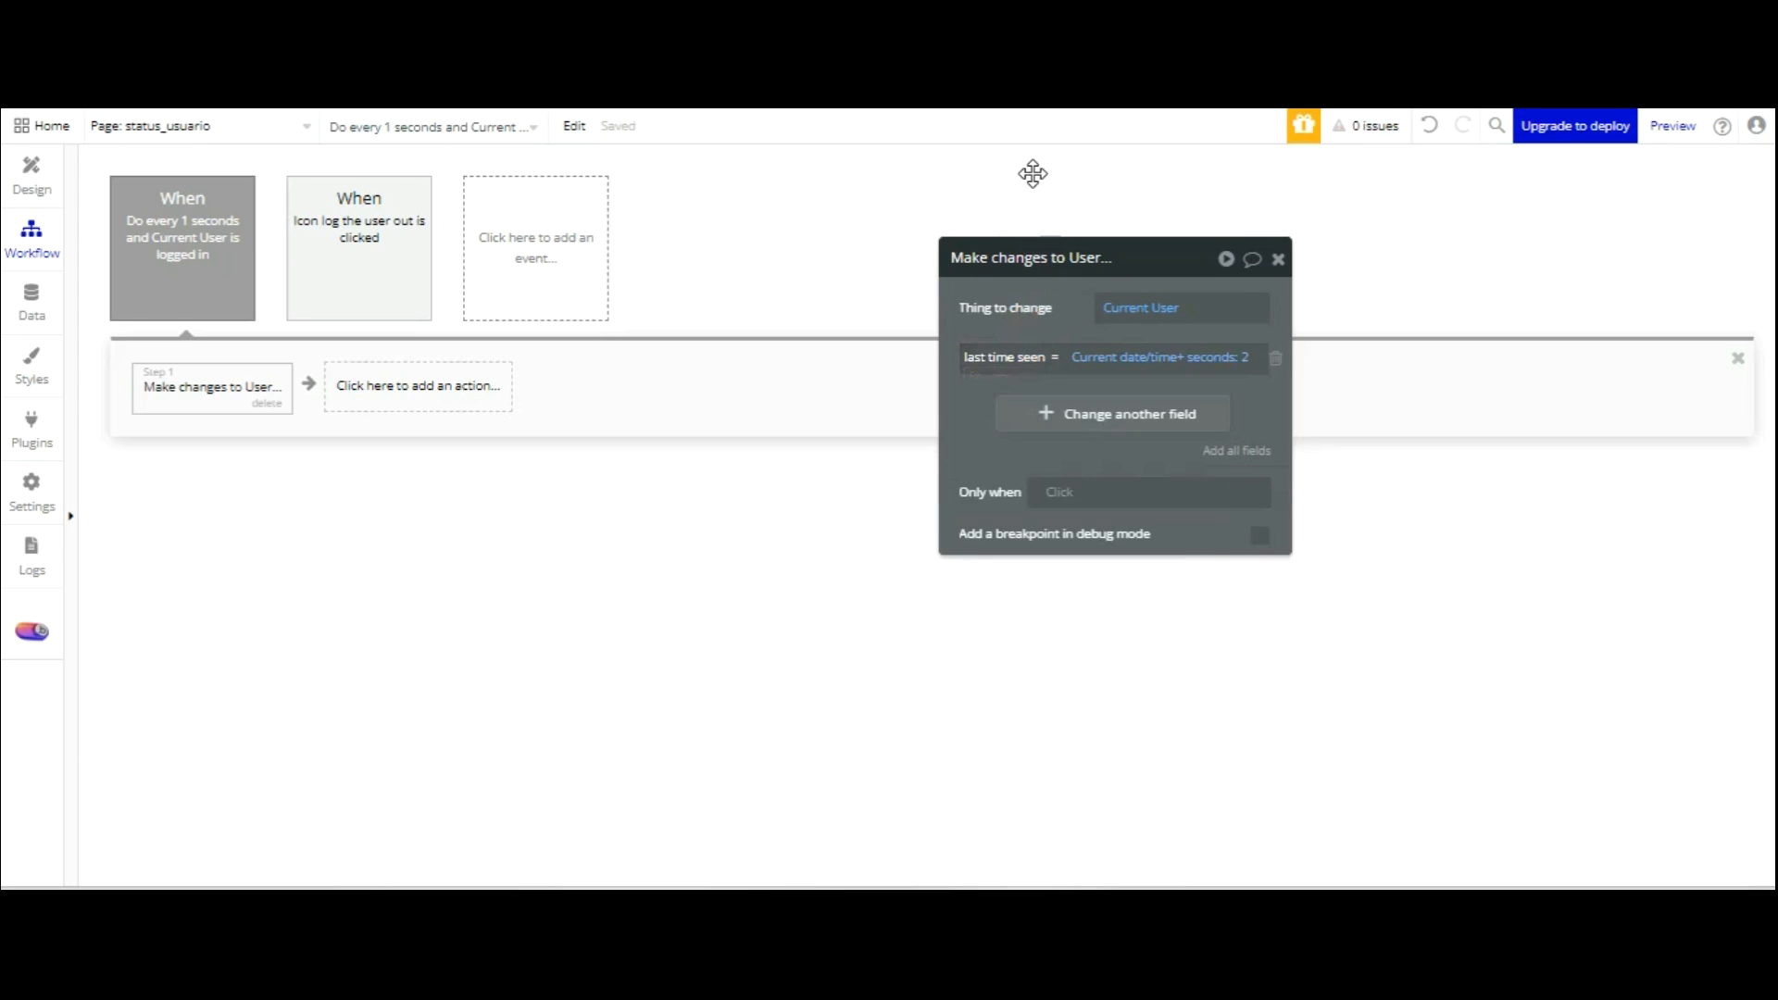
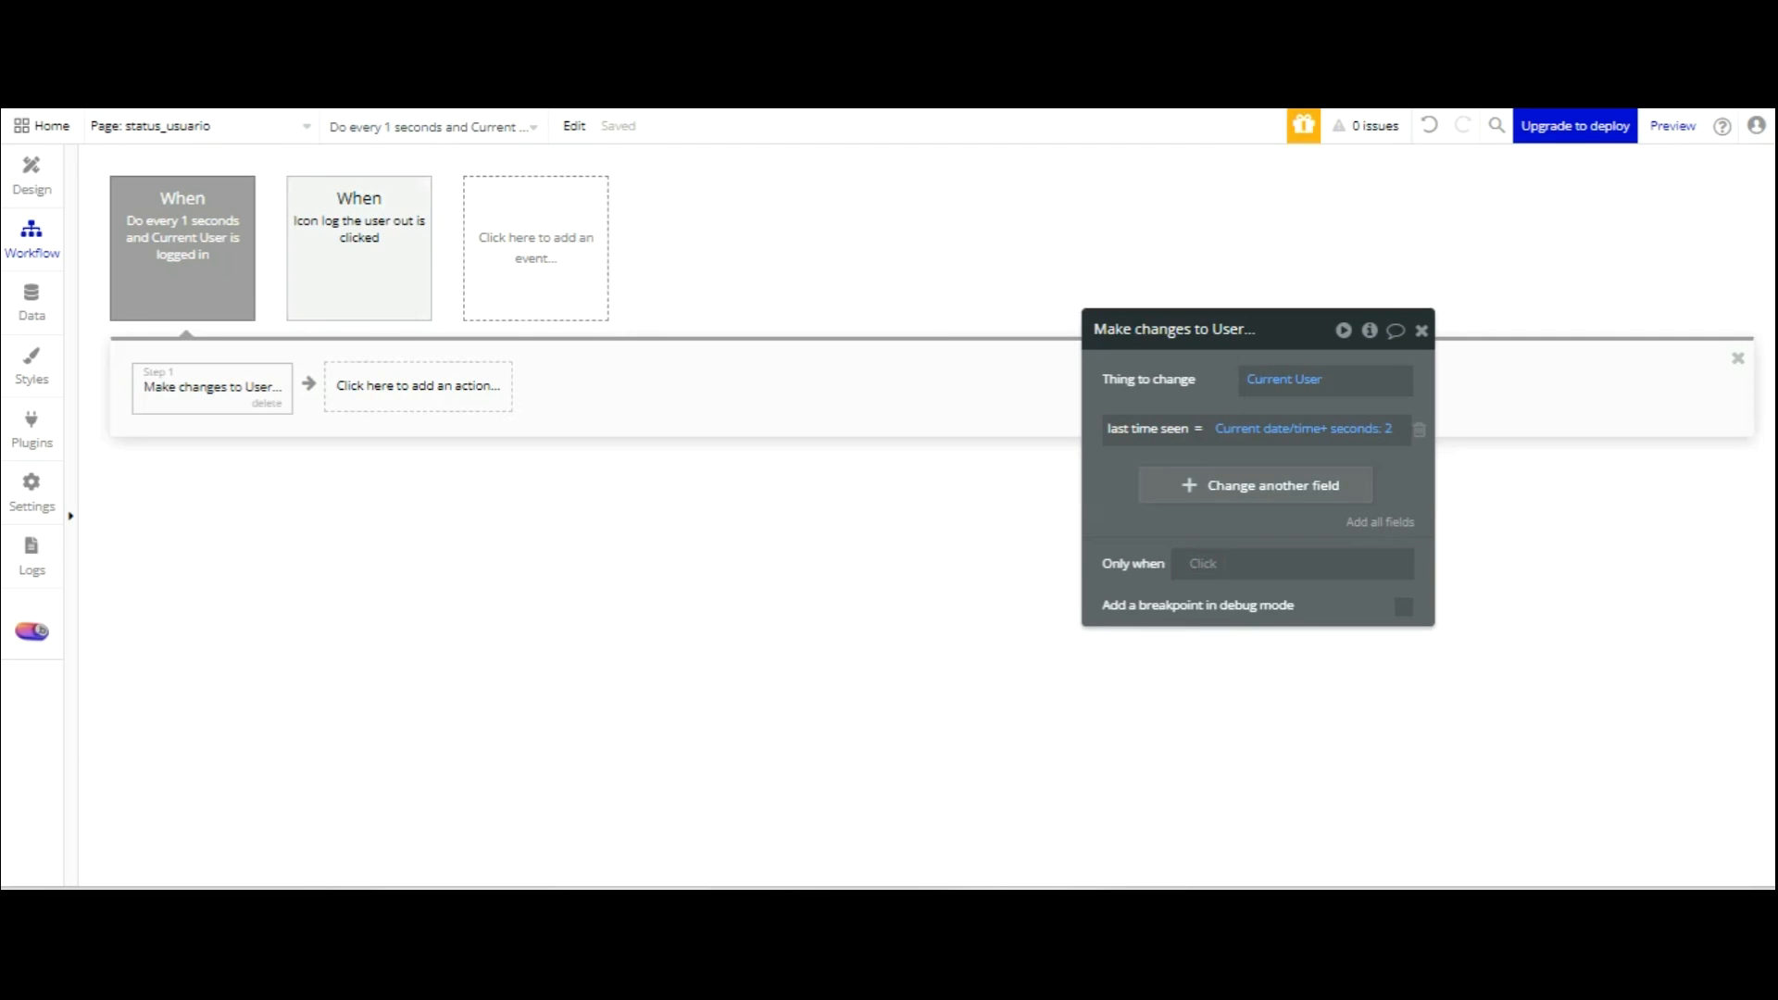
Return to the Design view of the status_usuario page with its red status dots.
left_click(48, 175)
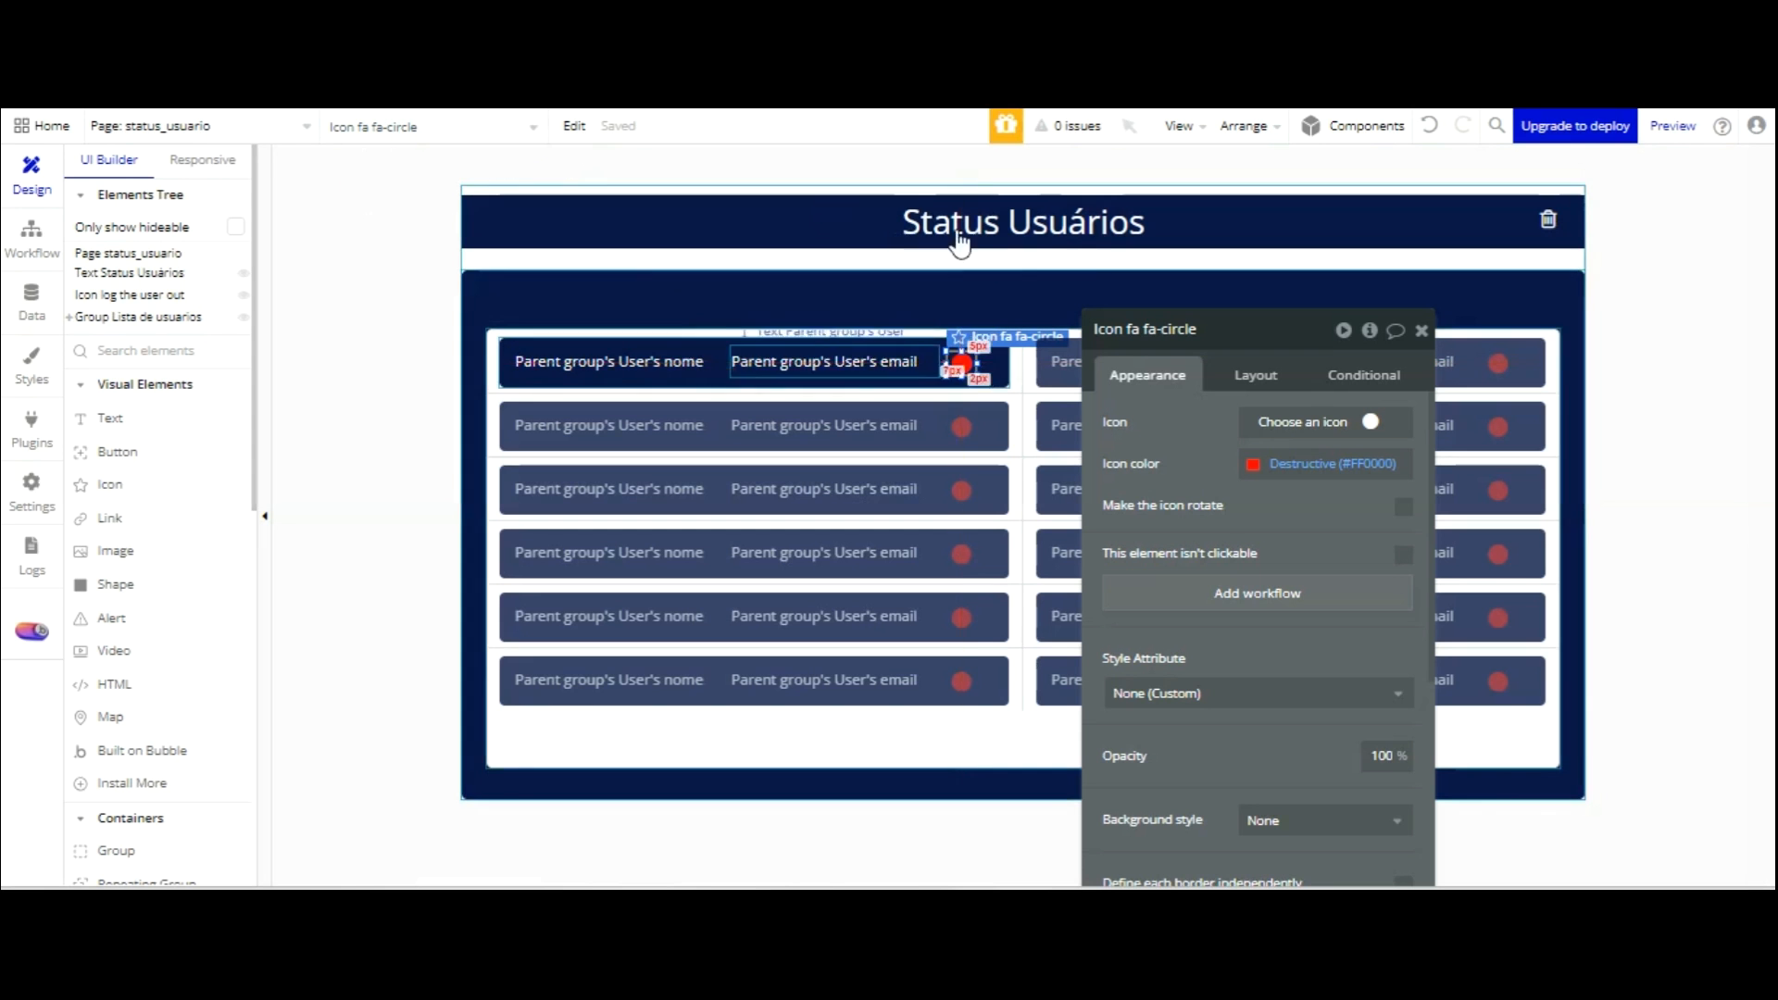
Set the first row's group data source to Current cell's User.
left_click(516, 296)
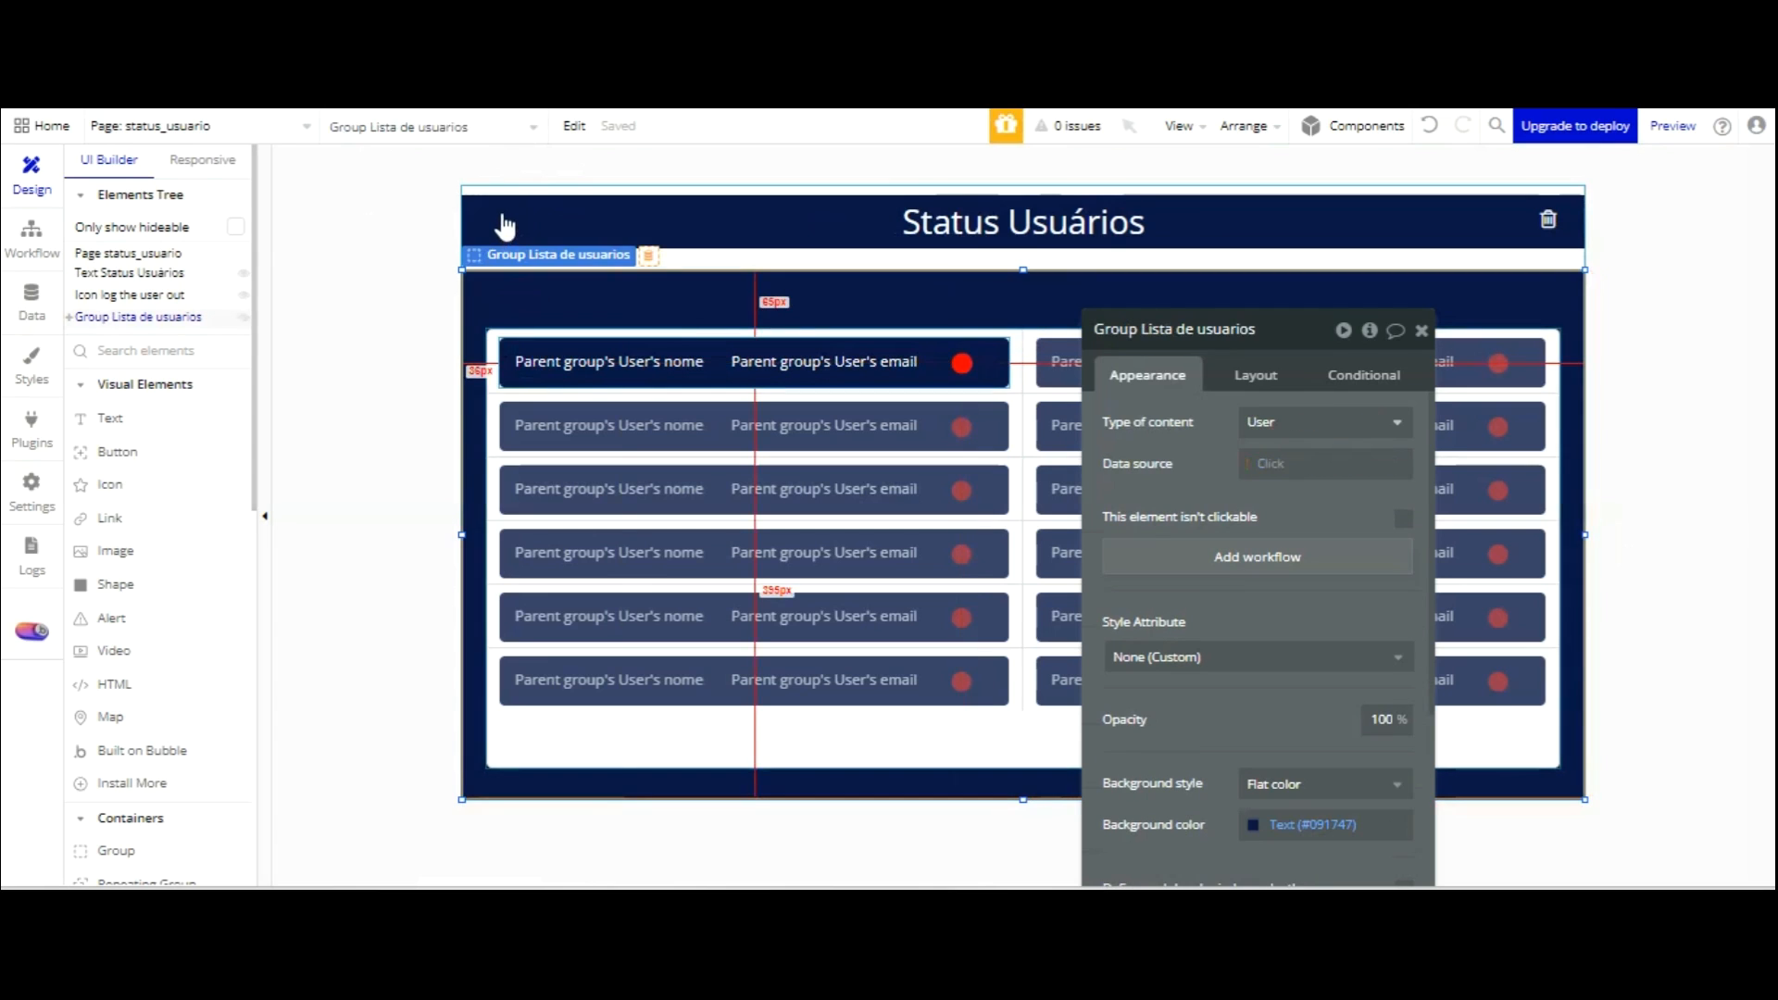
left_click(491, 375)
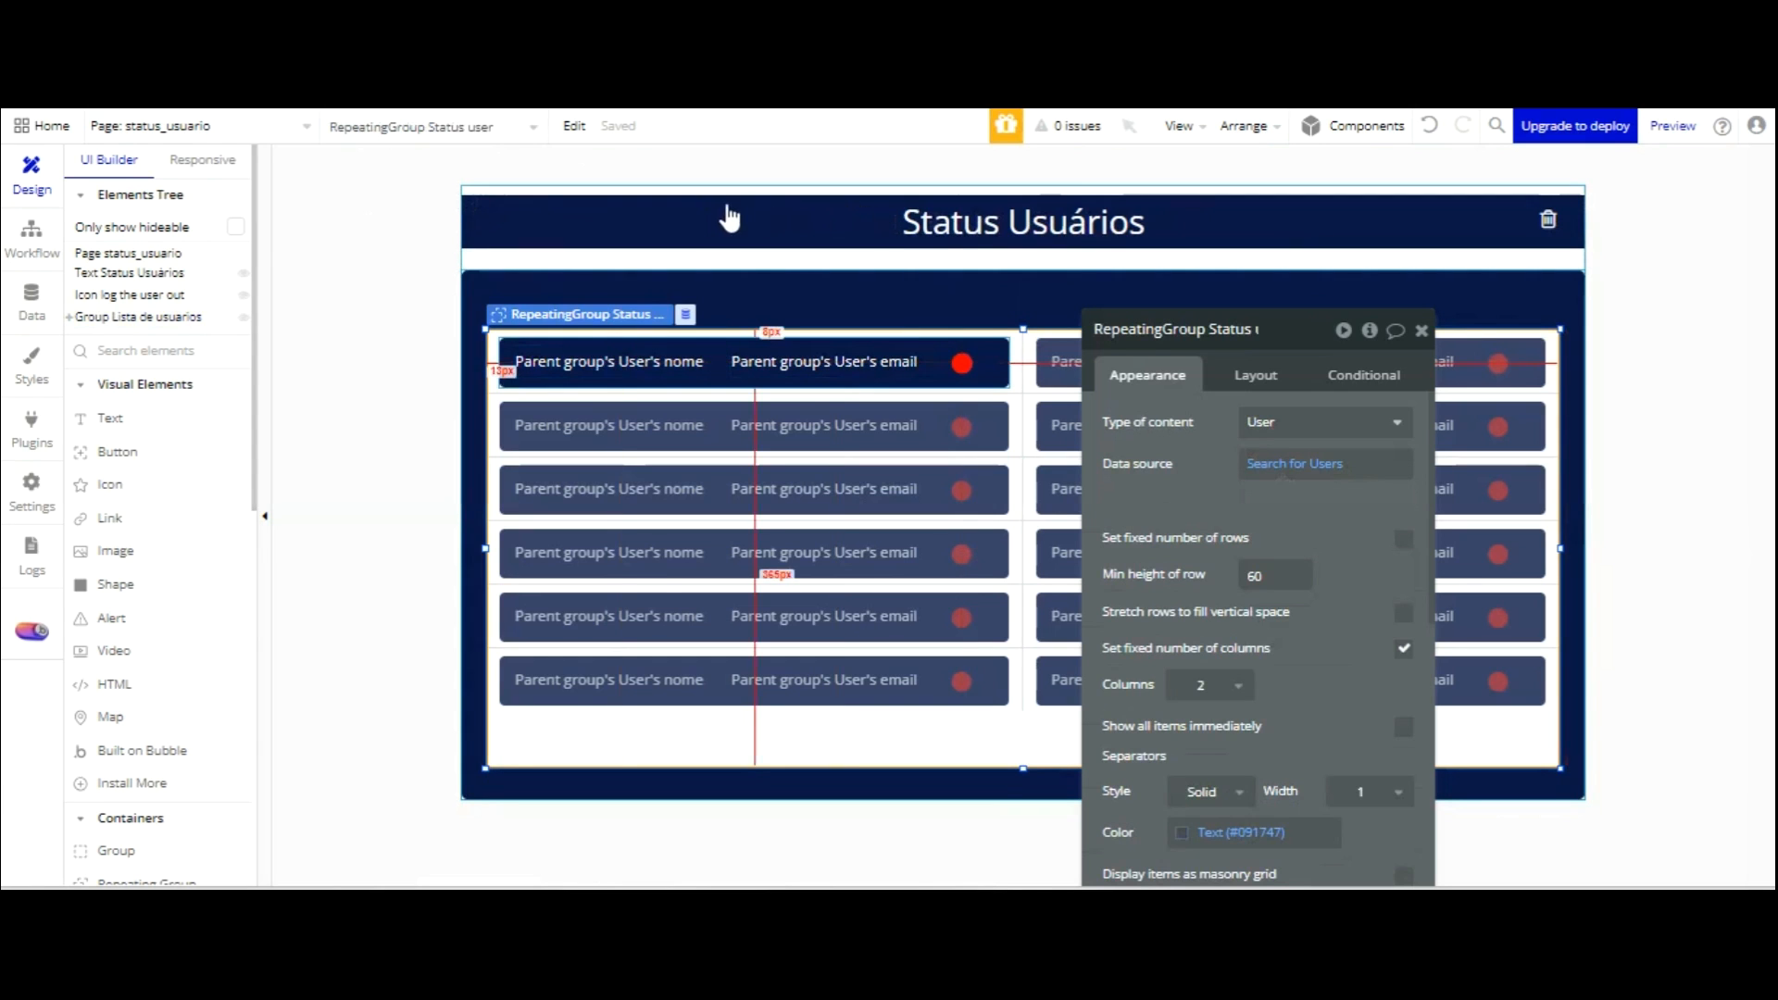
left_click(999, 367)
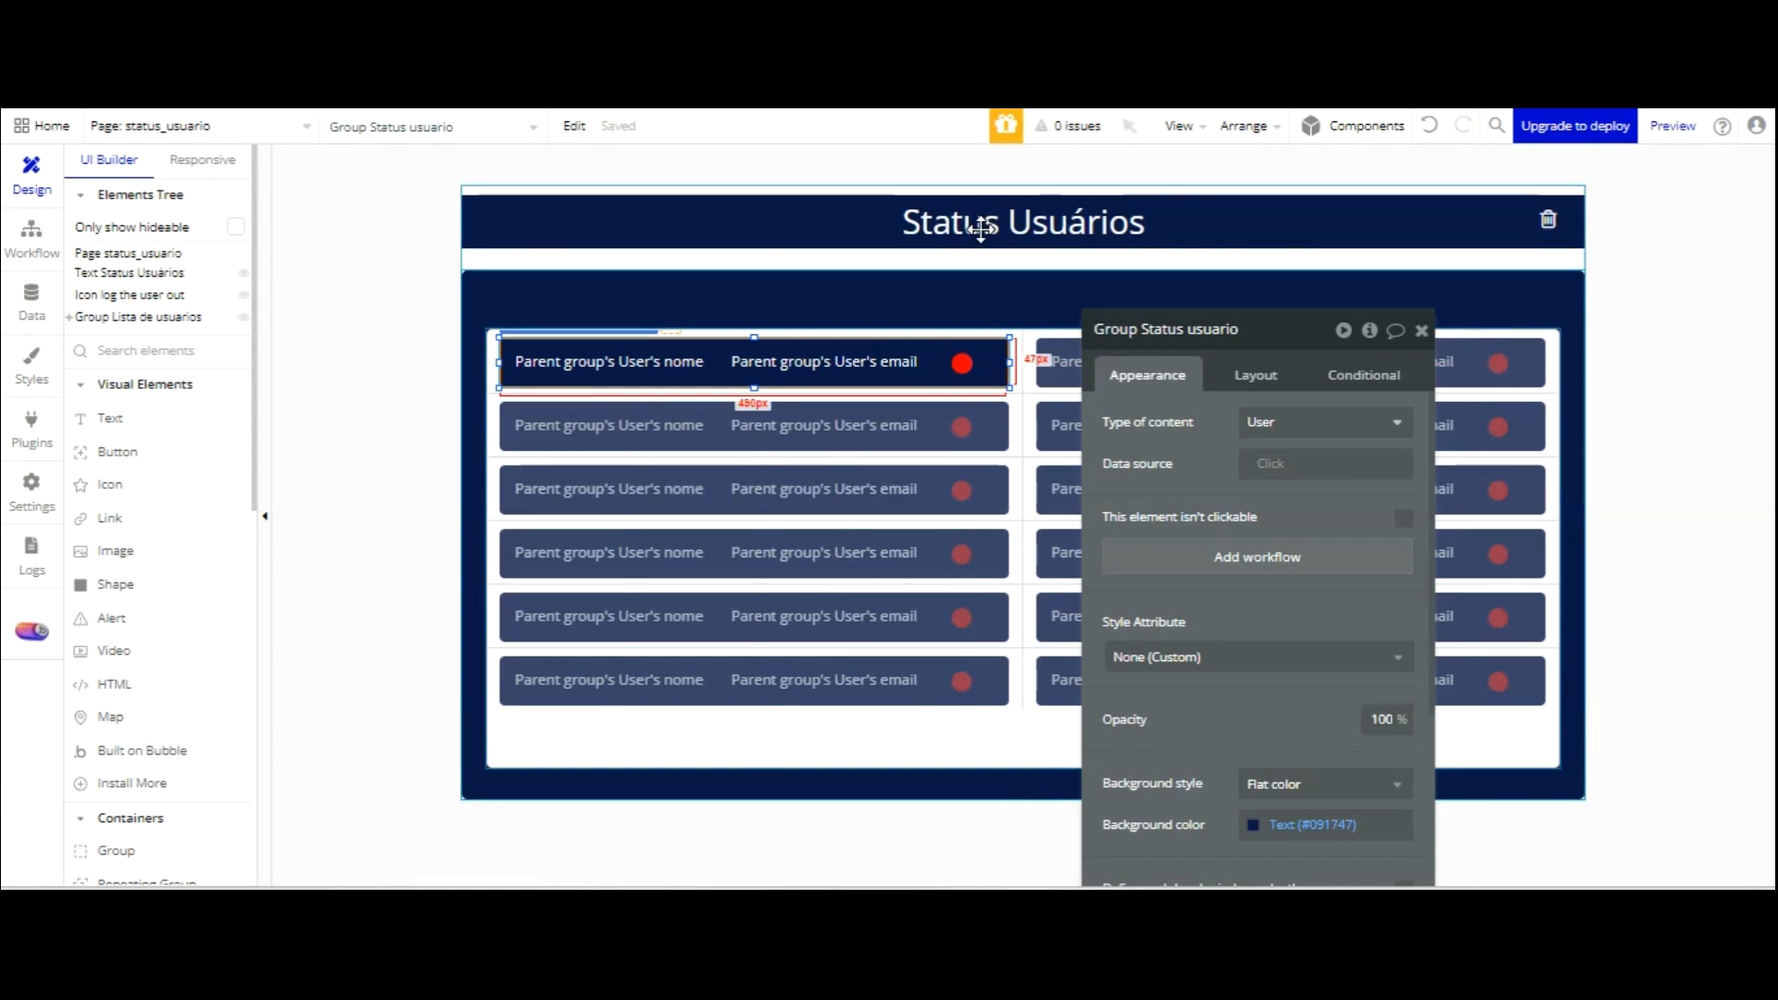
left_click(1267, 463)
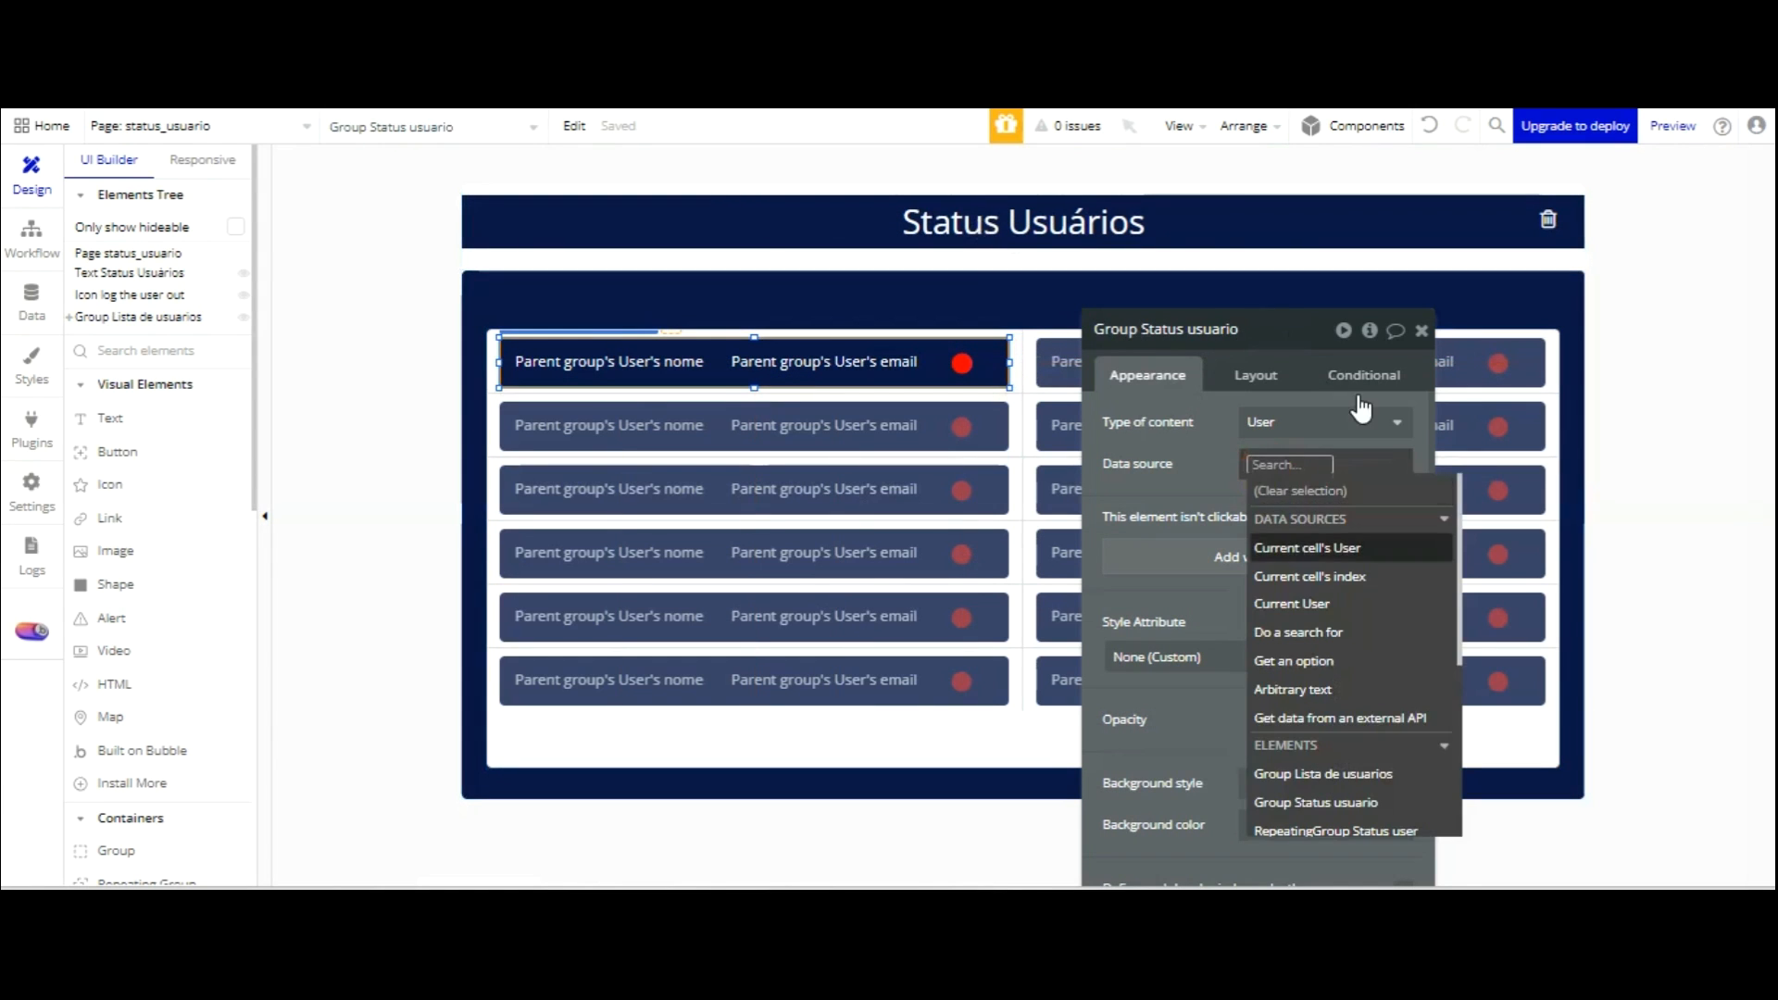
left_click(1307, 547)
left_click(1231, 310)
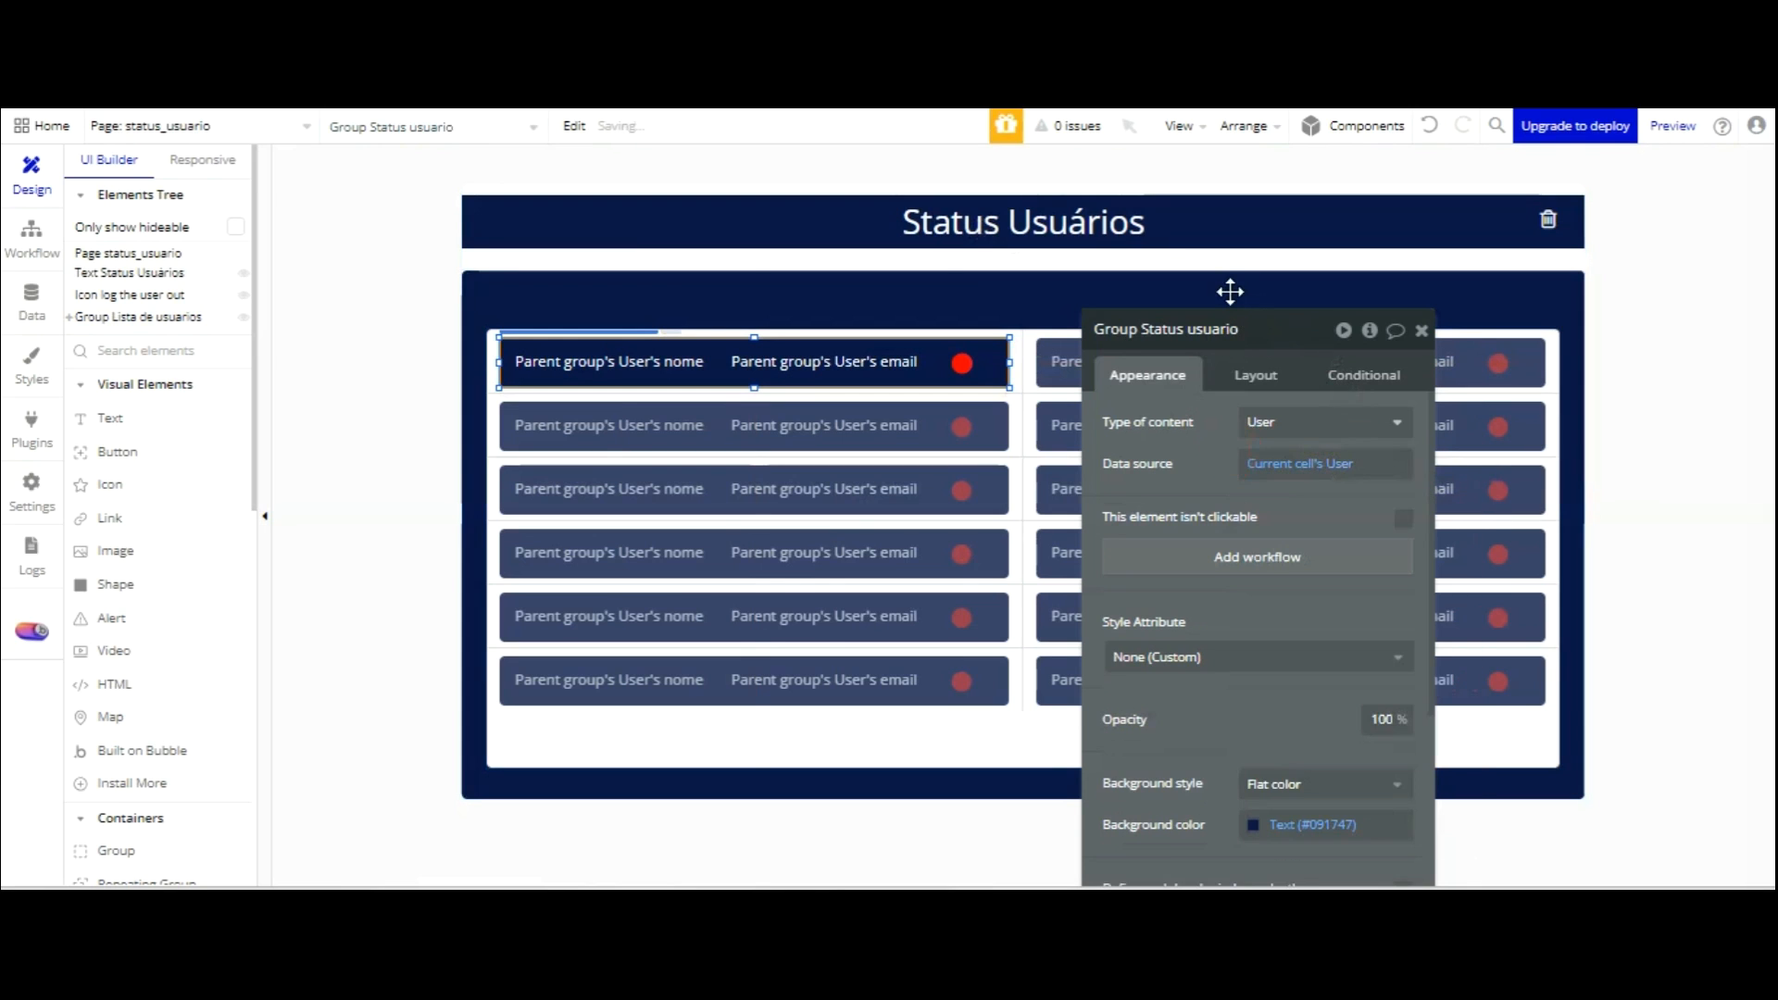
Reload the preview to see each user's name and email, then go to the Data section.
key("ctrl+Tab")
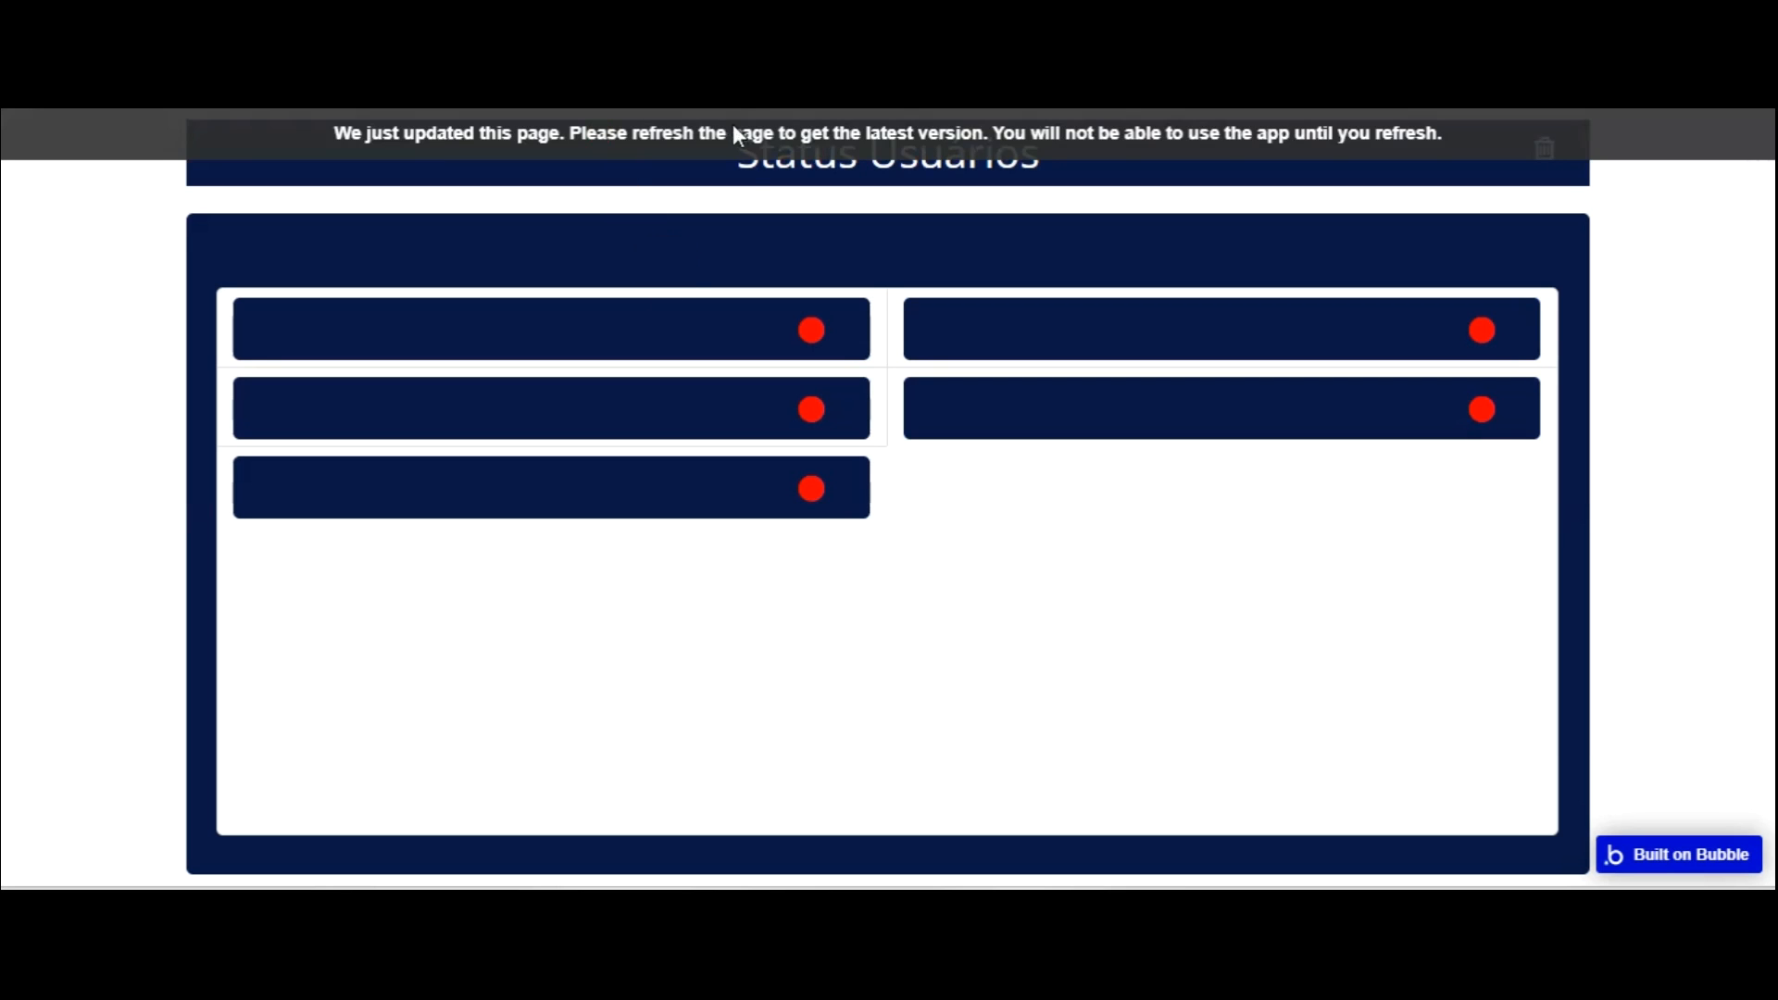
key("F5")
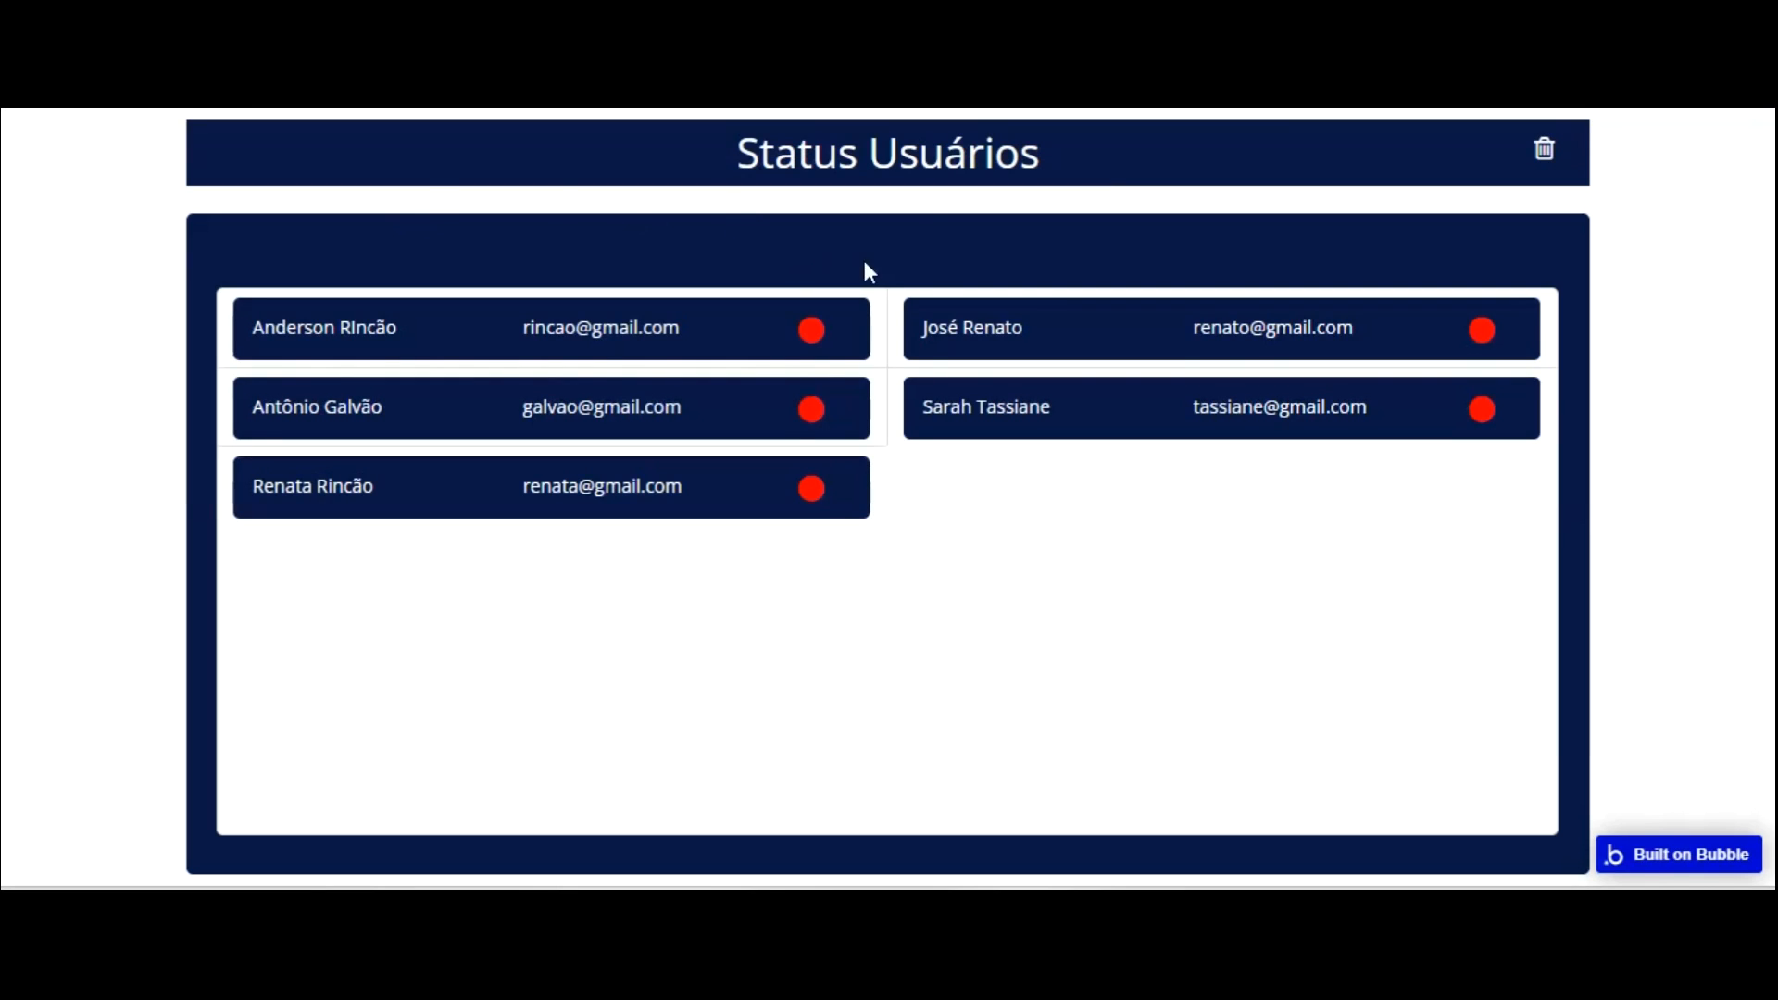
left_click(190, 56)
left_click(32, 301)
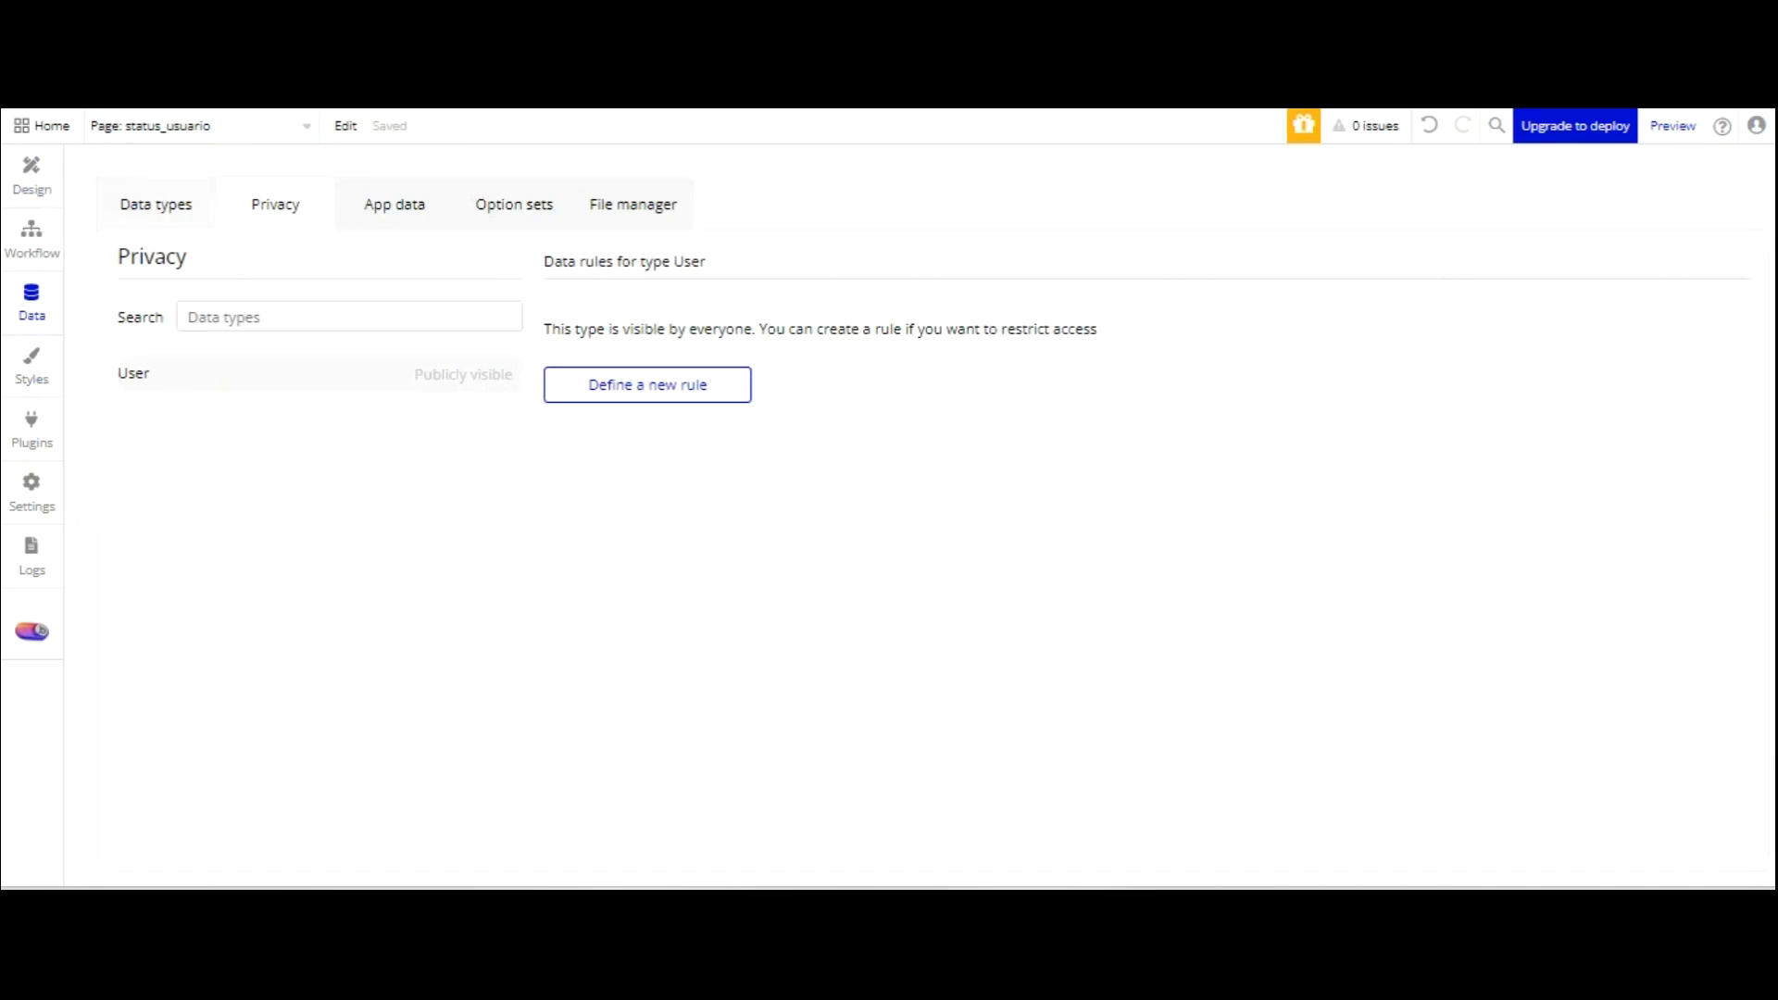
Add a new User record in App data with the user's name, password and e-mail.
left_click(146, 211)
left_click(381, 202)
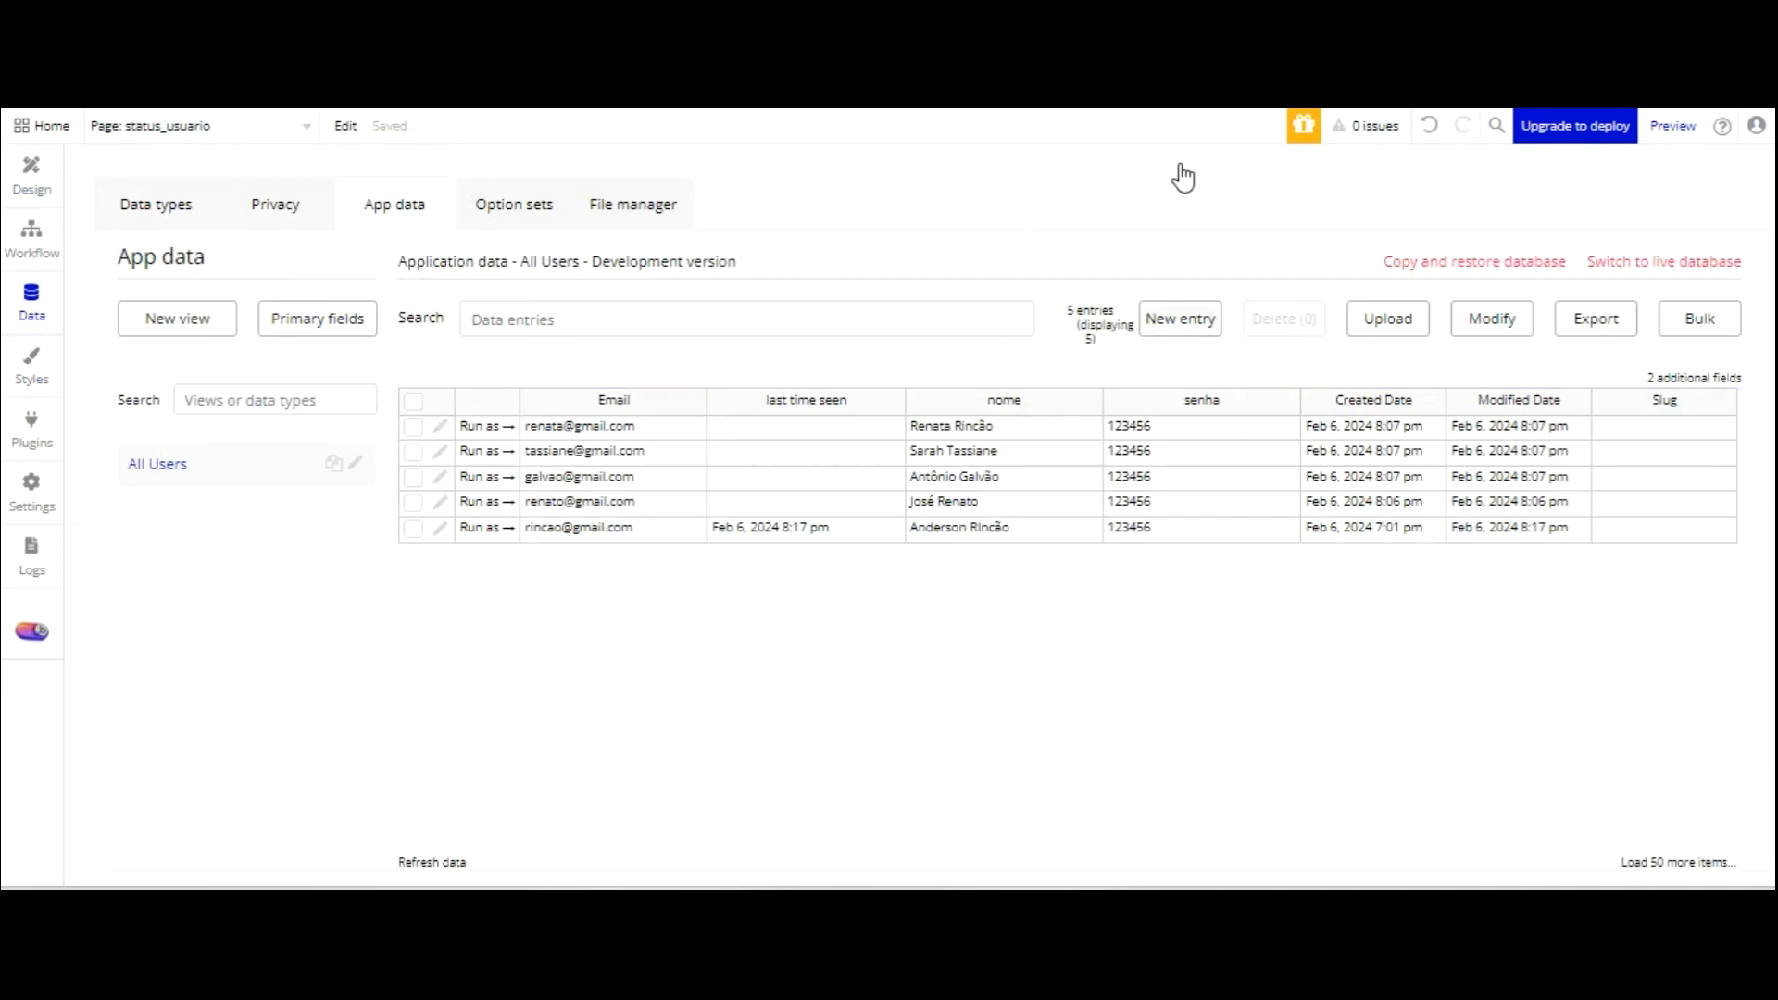
left_click(1180, 318)
left_click(776, 278)
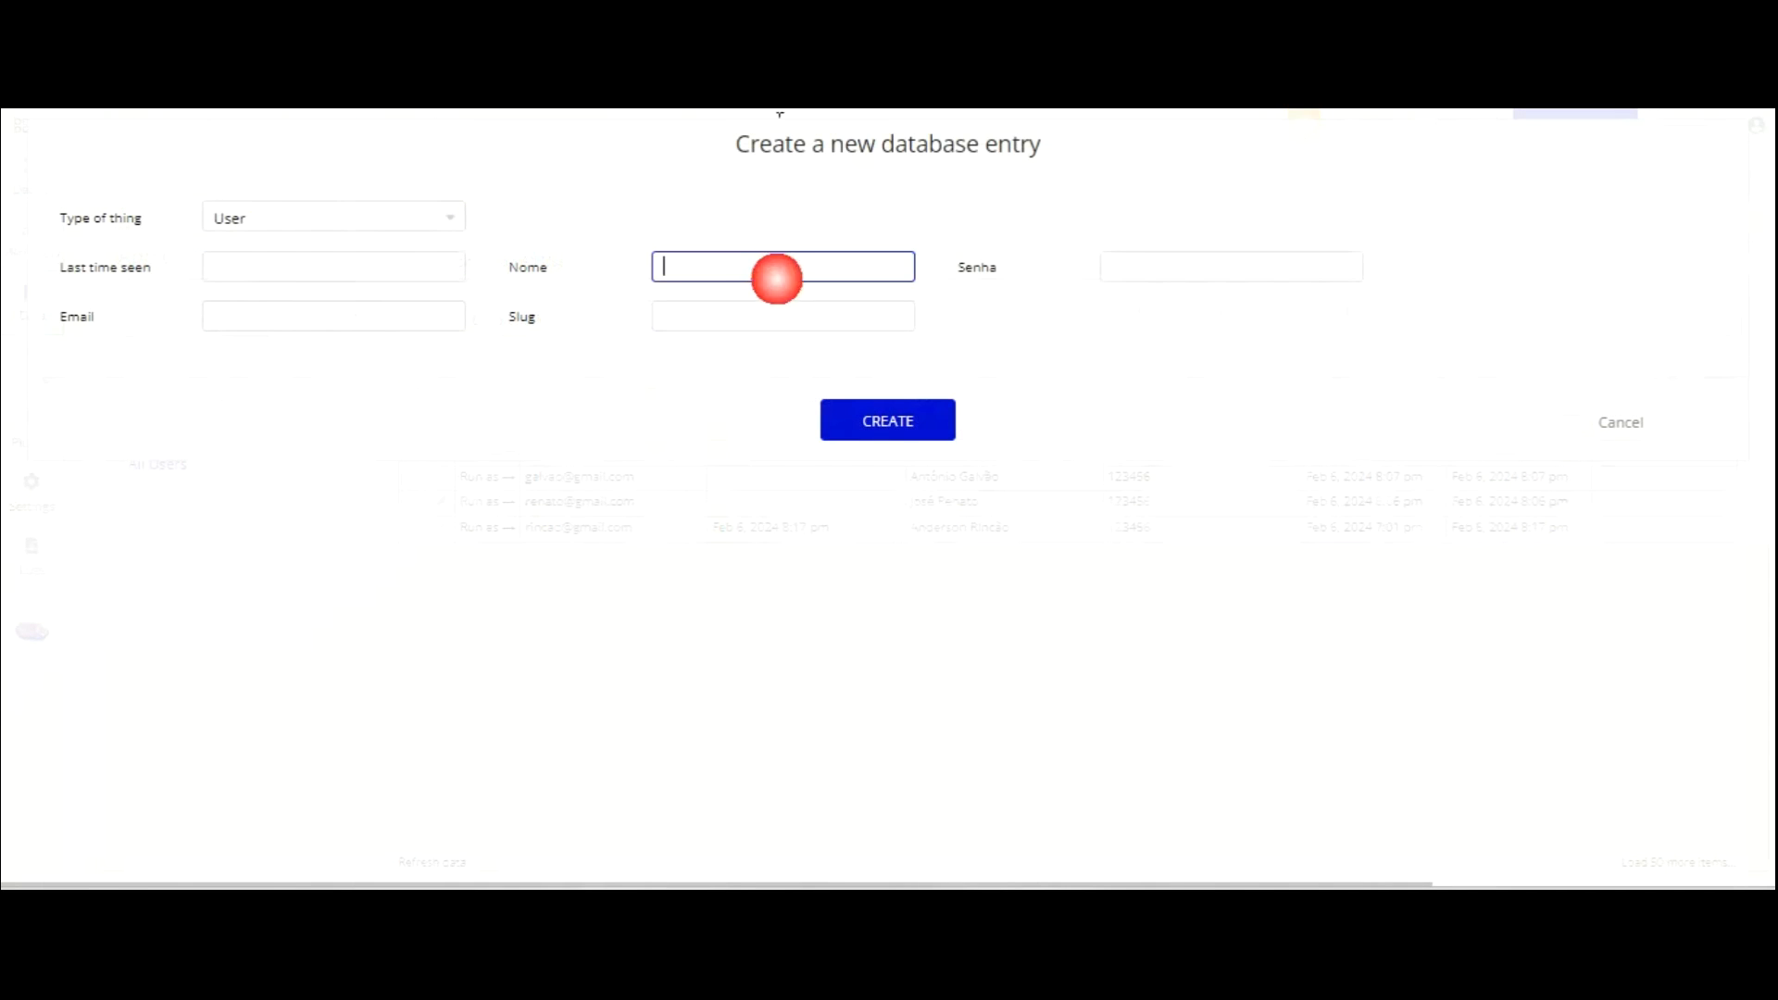
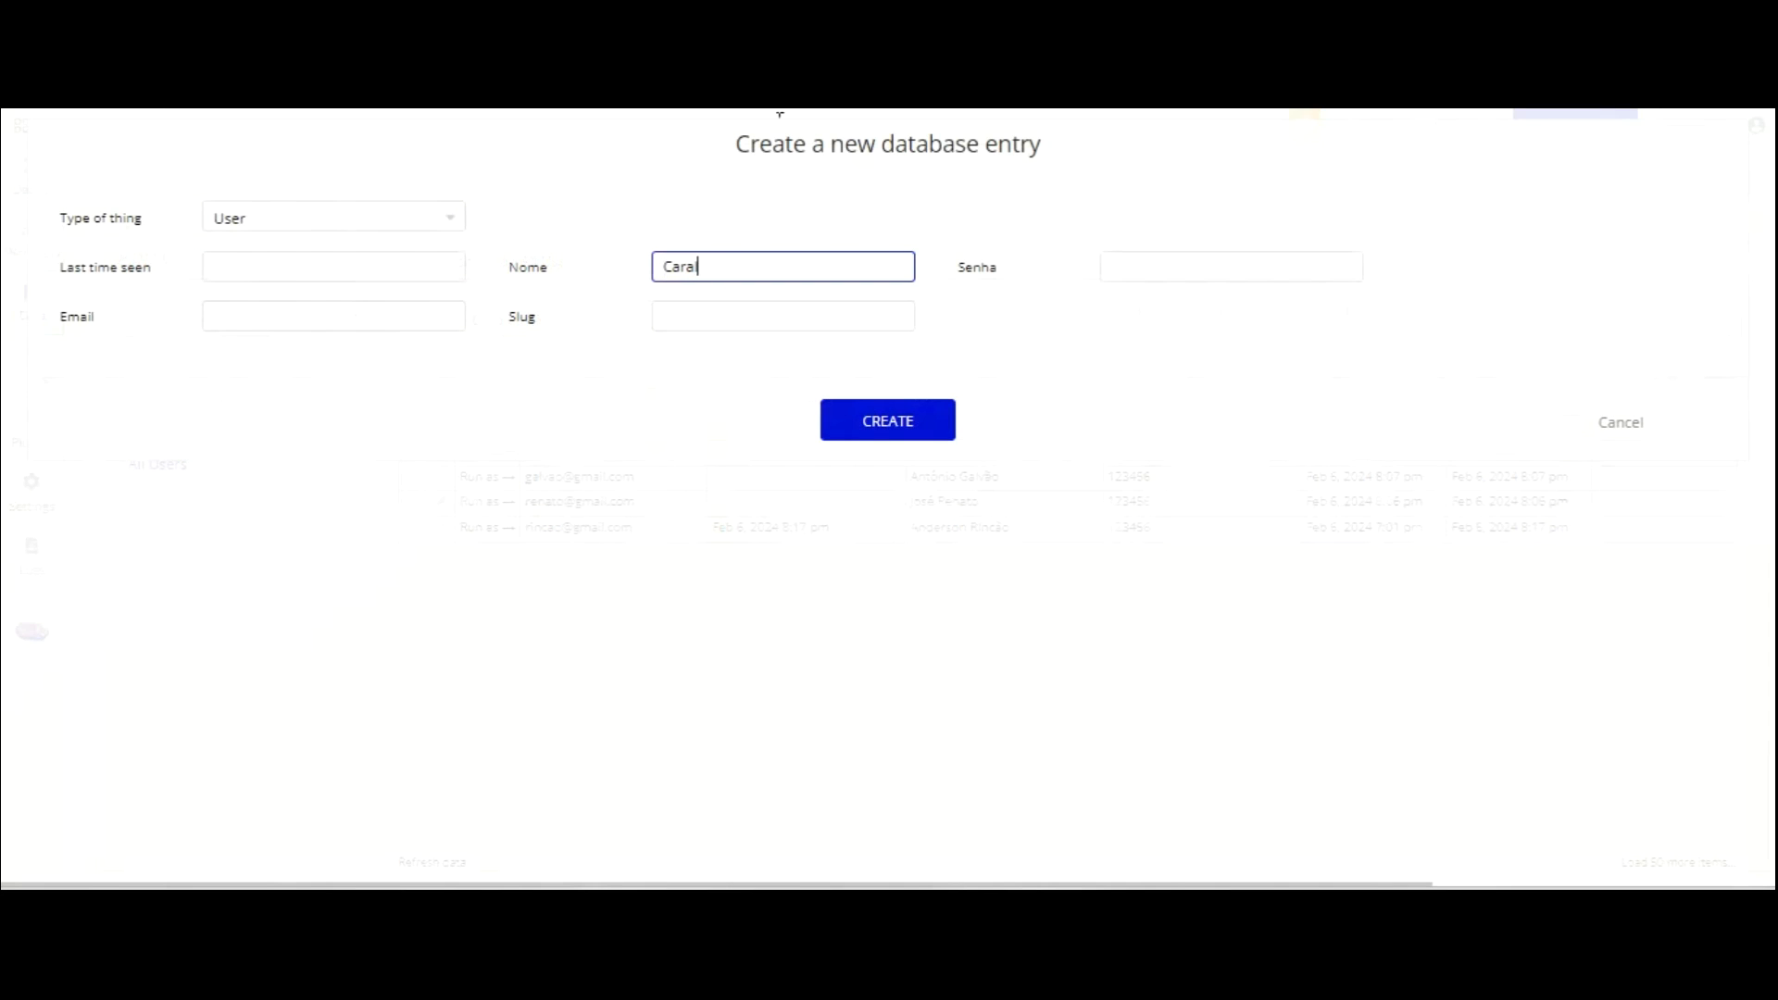
key("Tab")
type("123456")
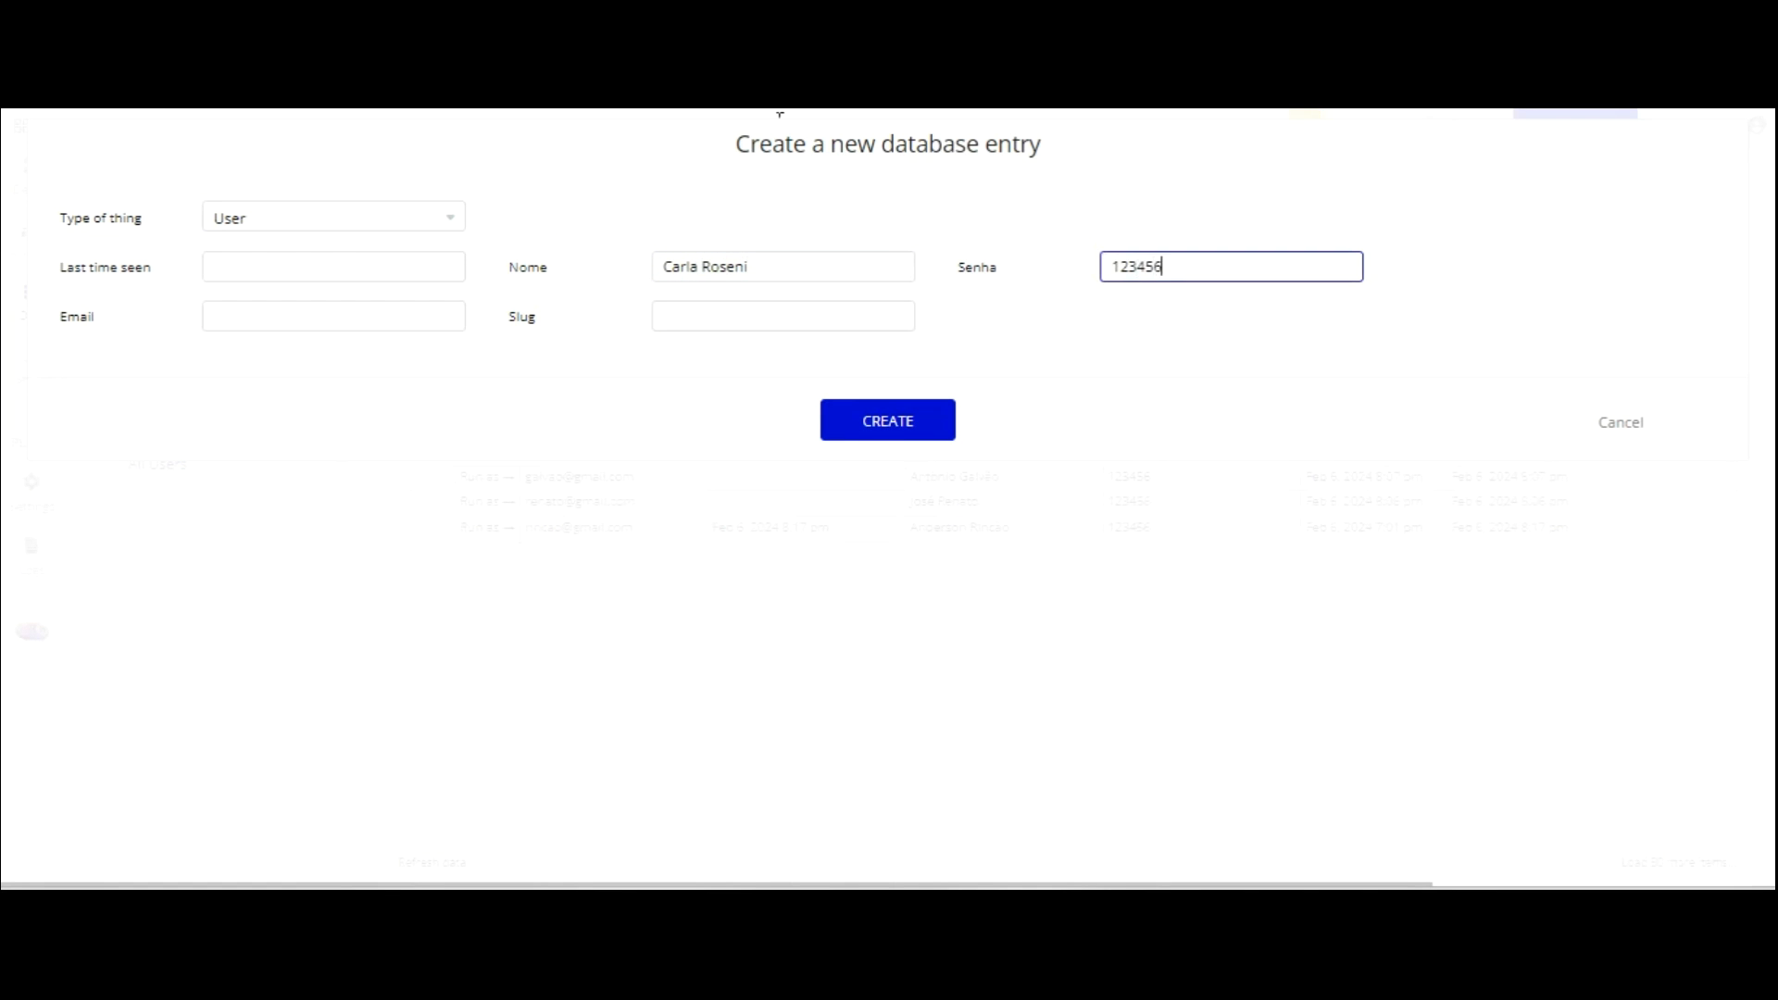
key("Tab")
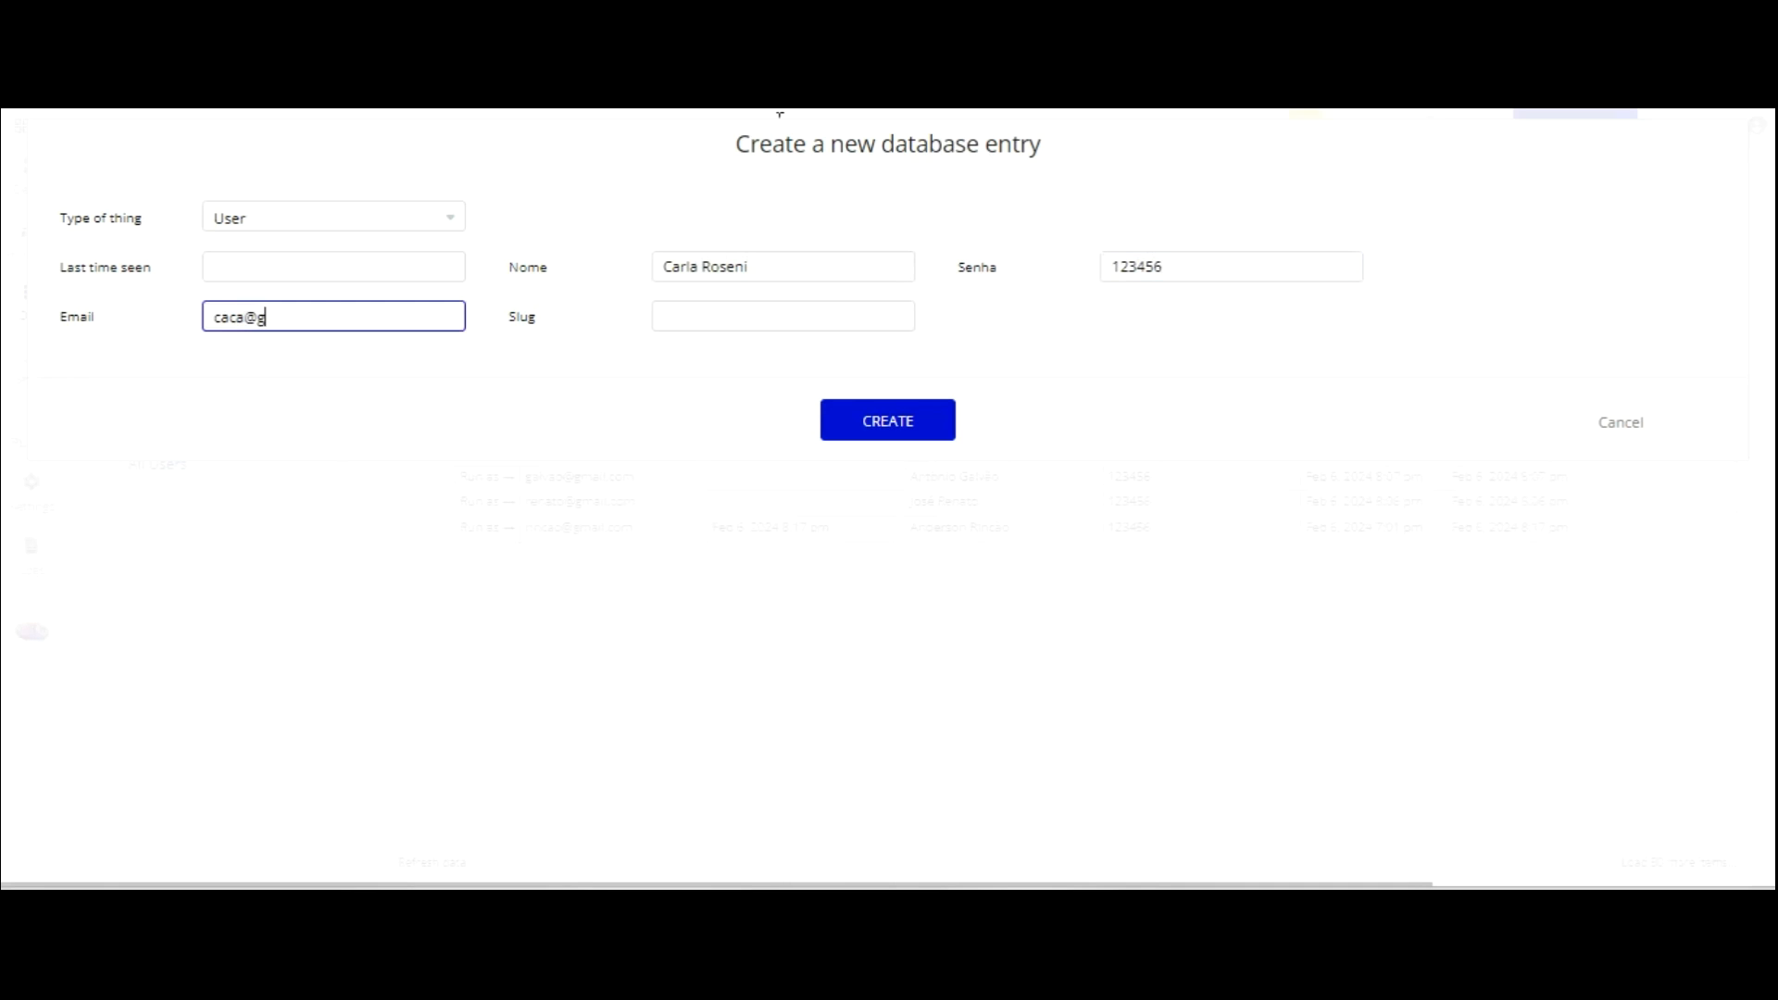
left_click(881, 426)
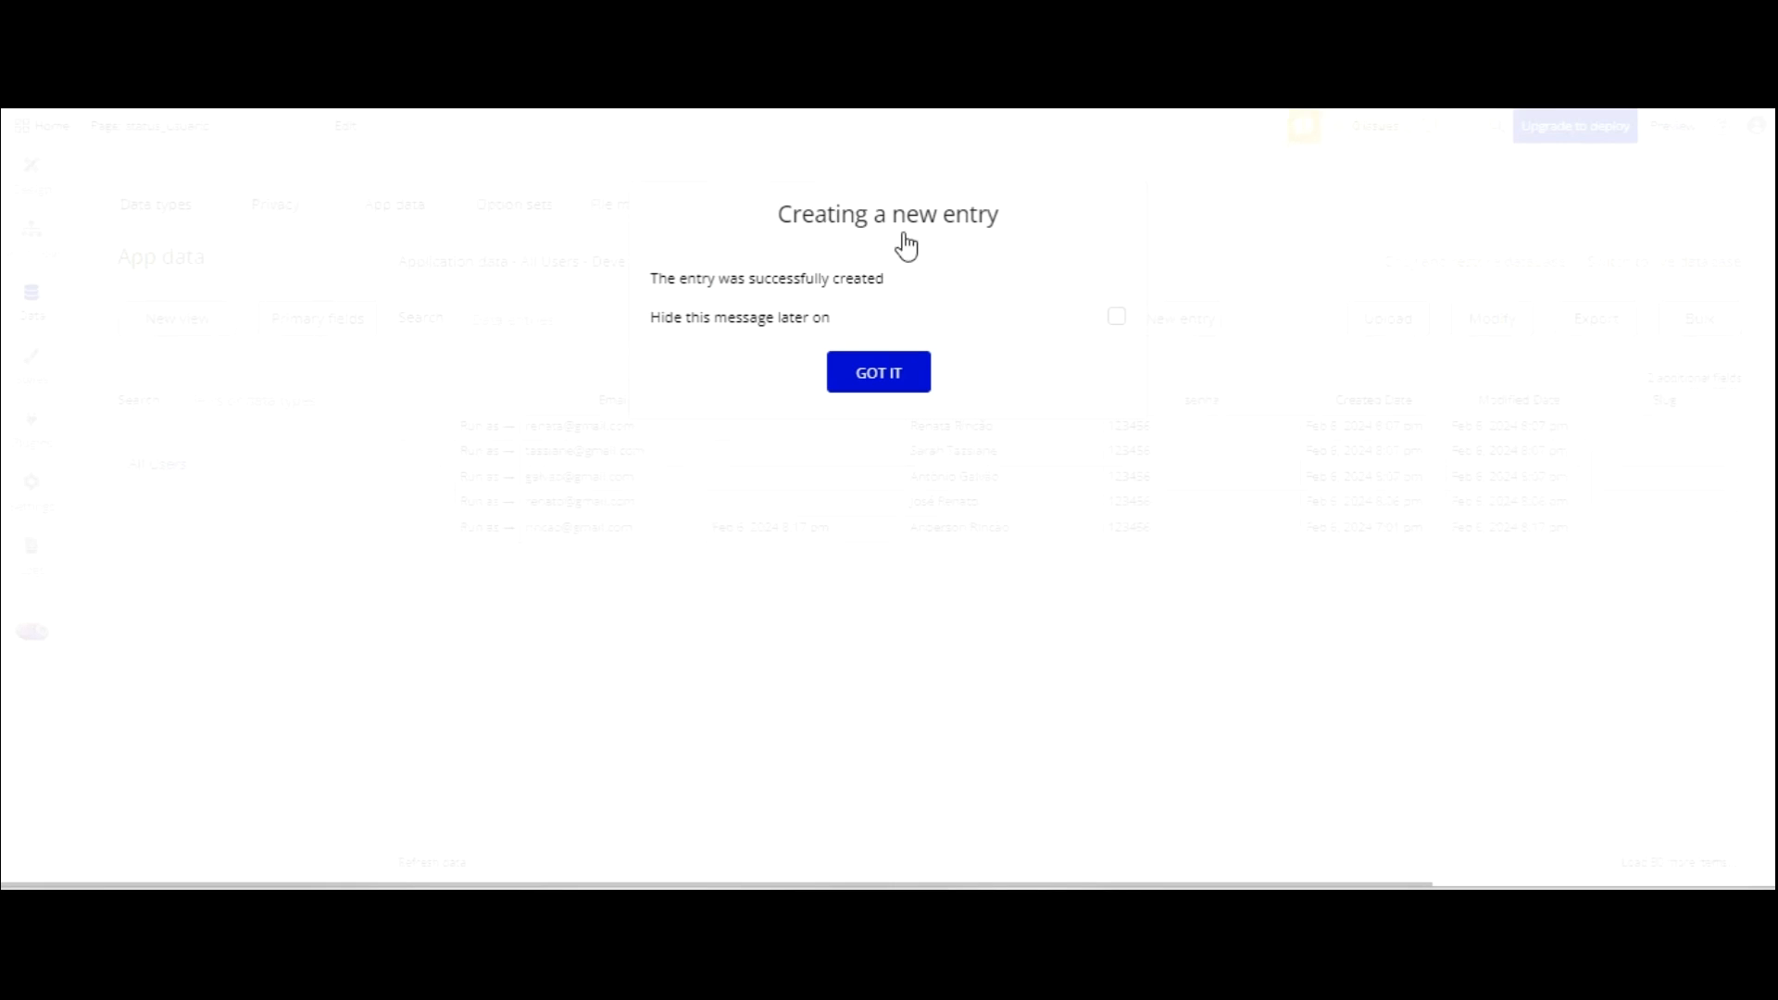
Dismiss the confirmation and refresh editor and preview so the sixth user appears.
left_click(871, 369)
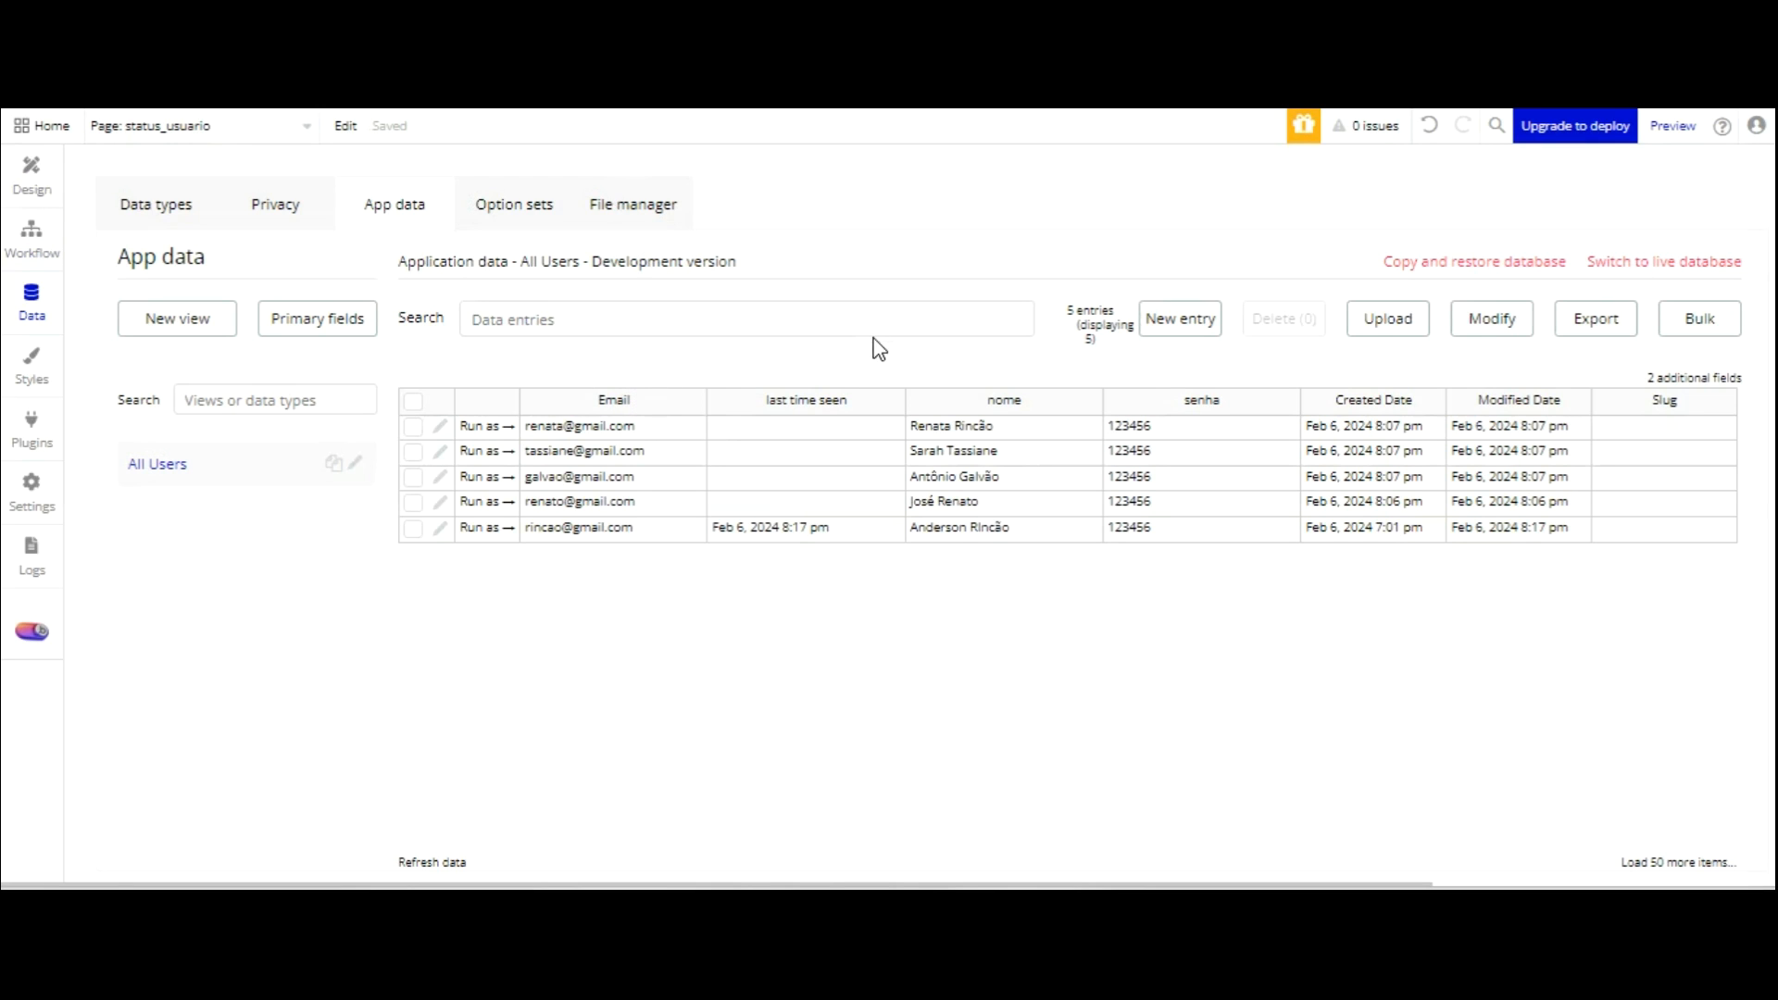
key("F5")
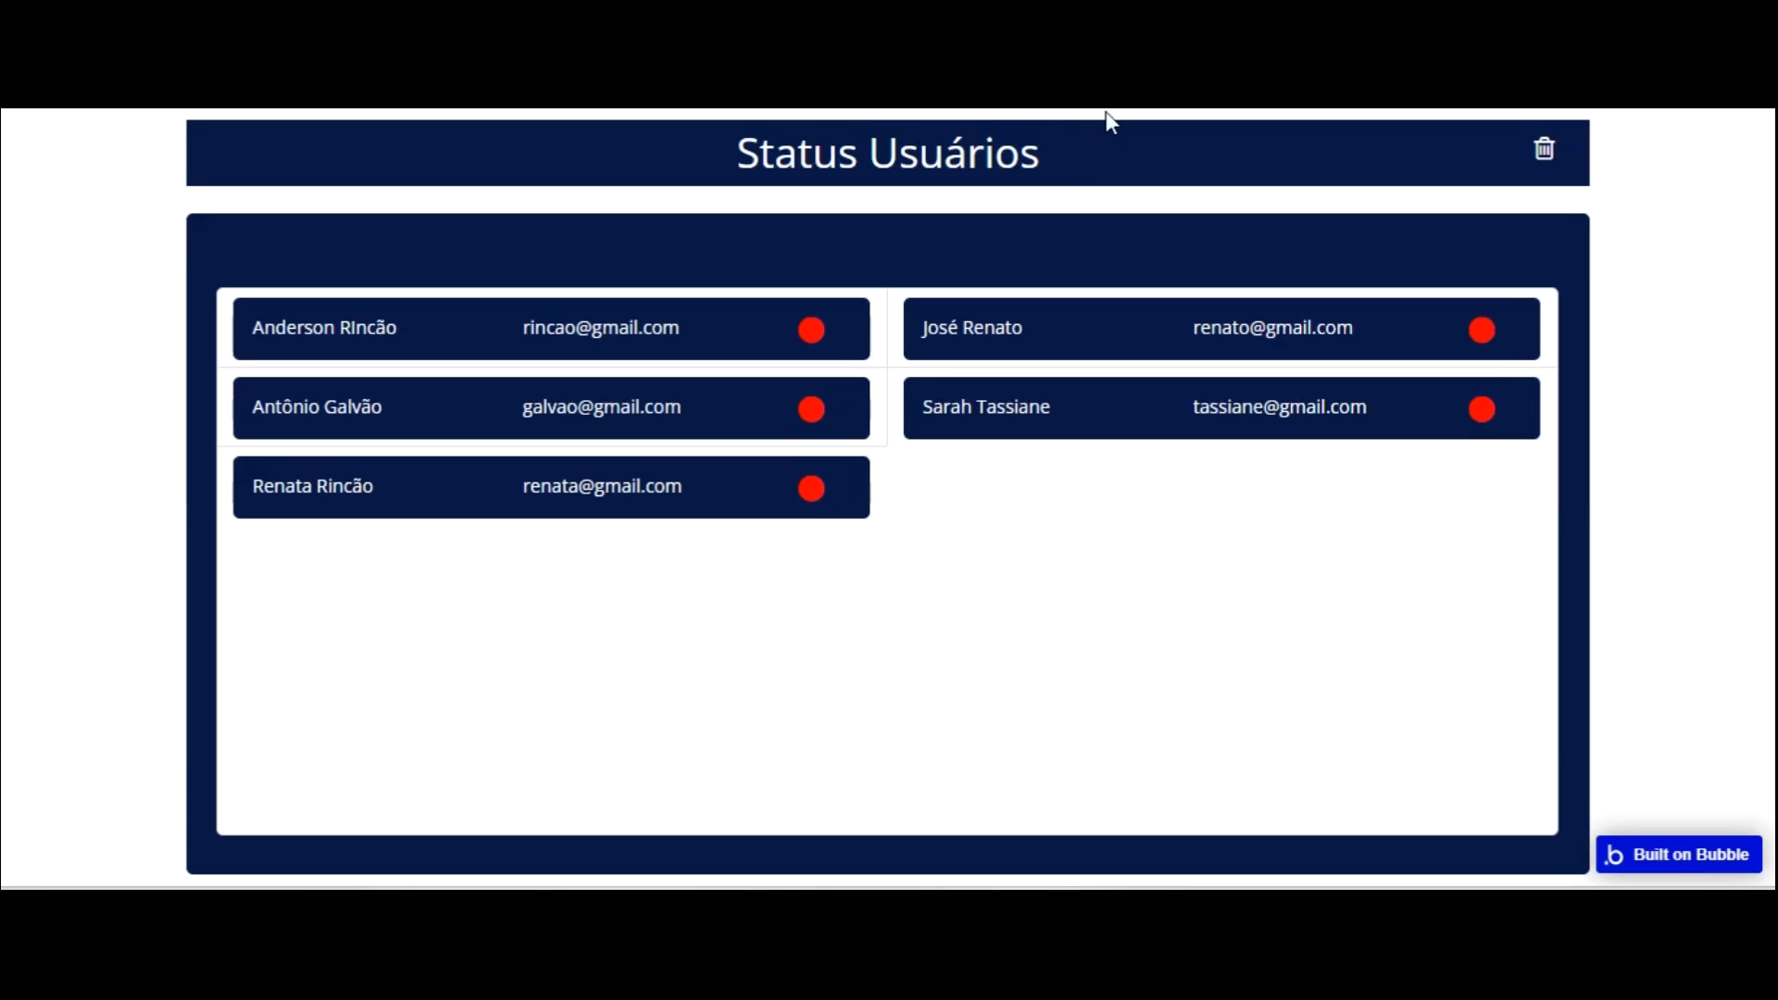
key("F5")
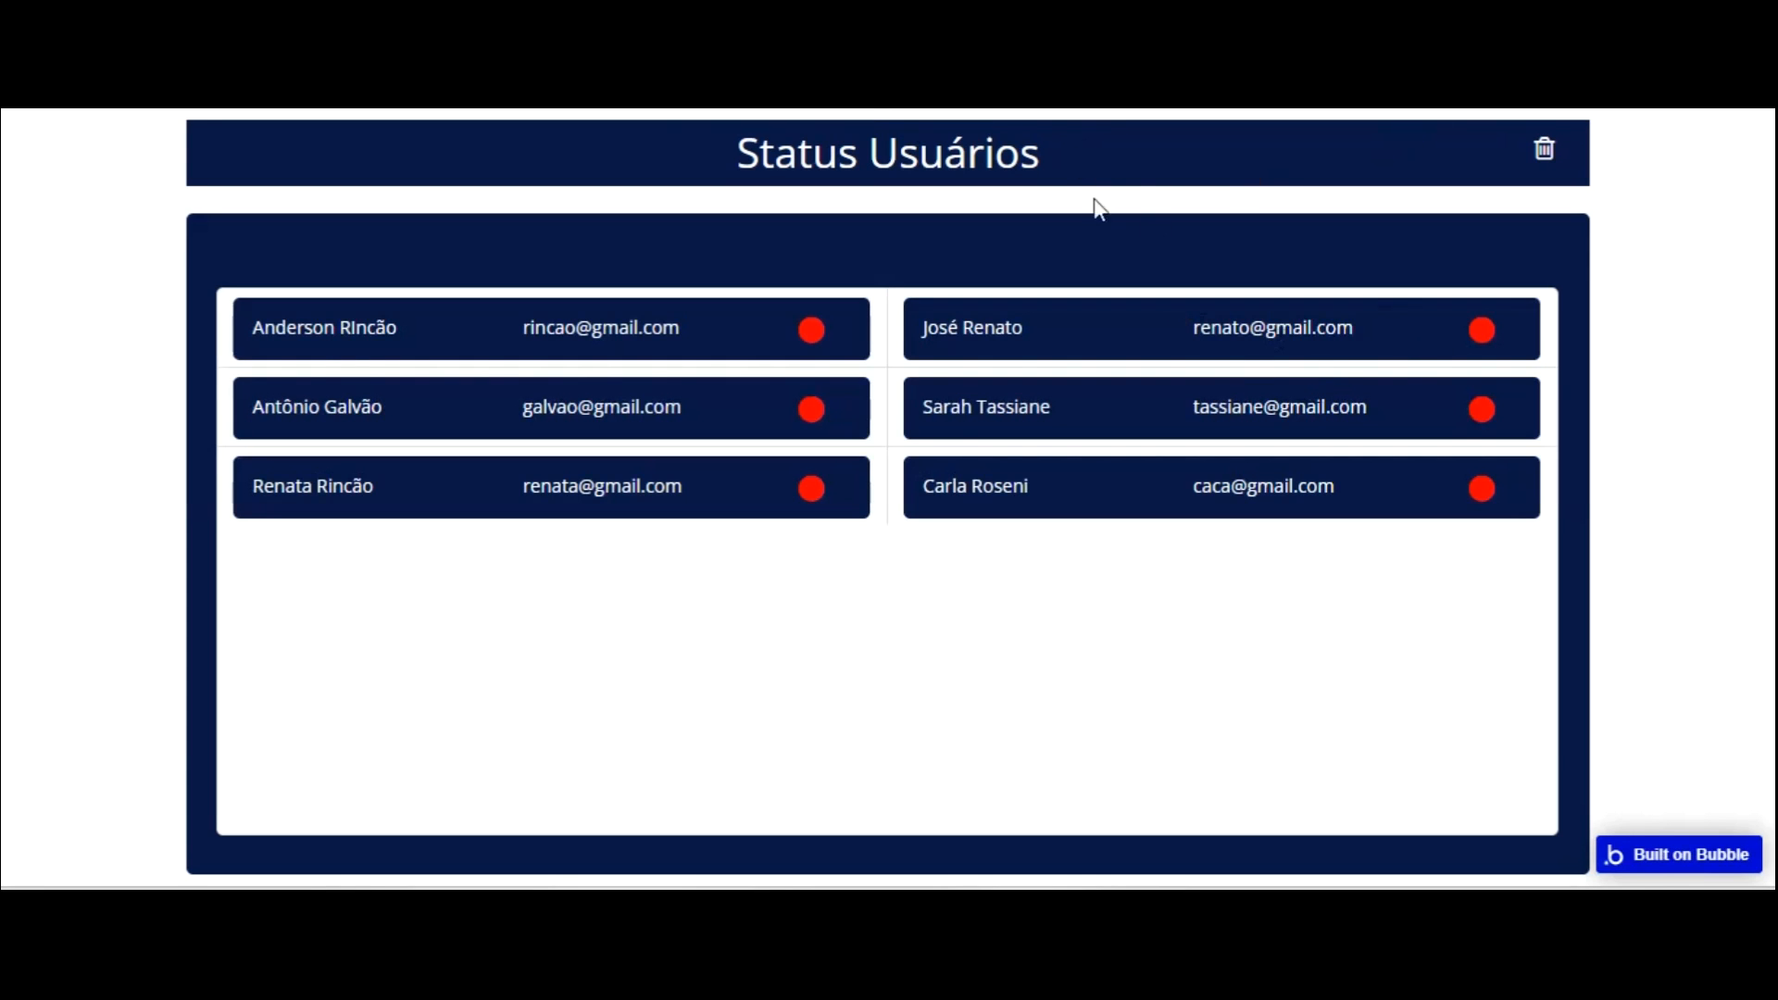
left_click(210, 121)
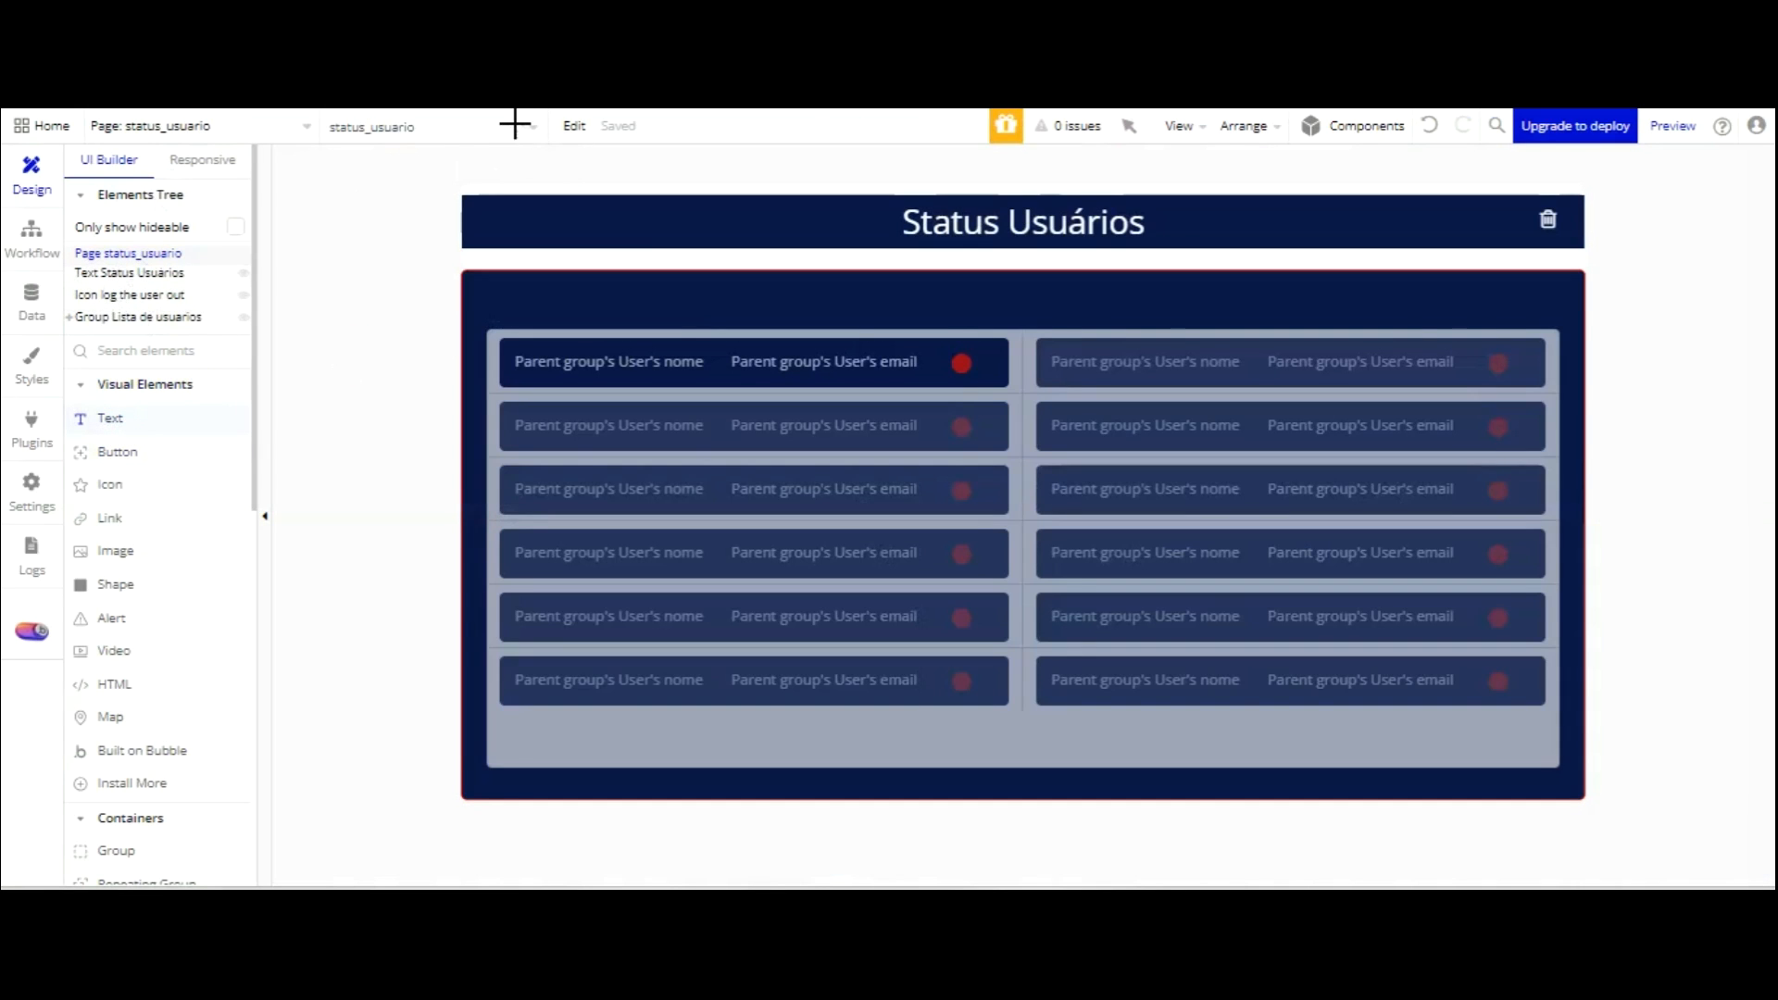
Draw a white 'Status' text element above the user list and widen it.
left_click_drag(542, 146, 624, 156)
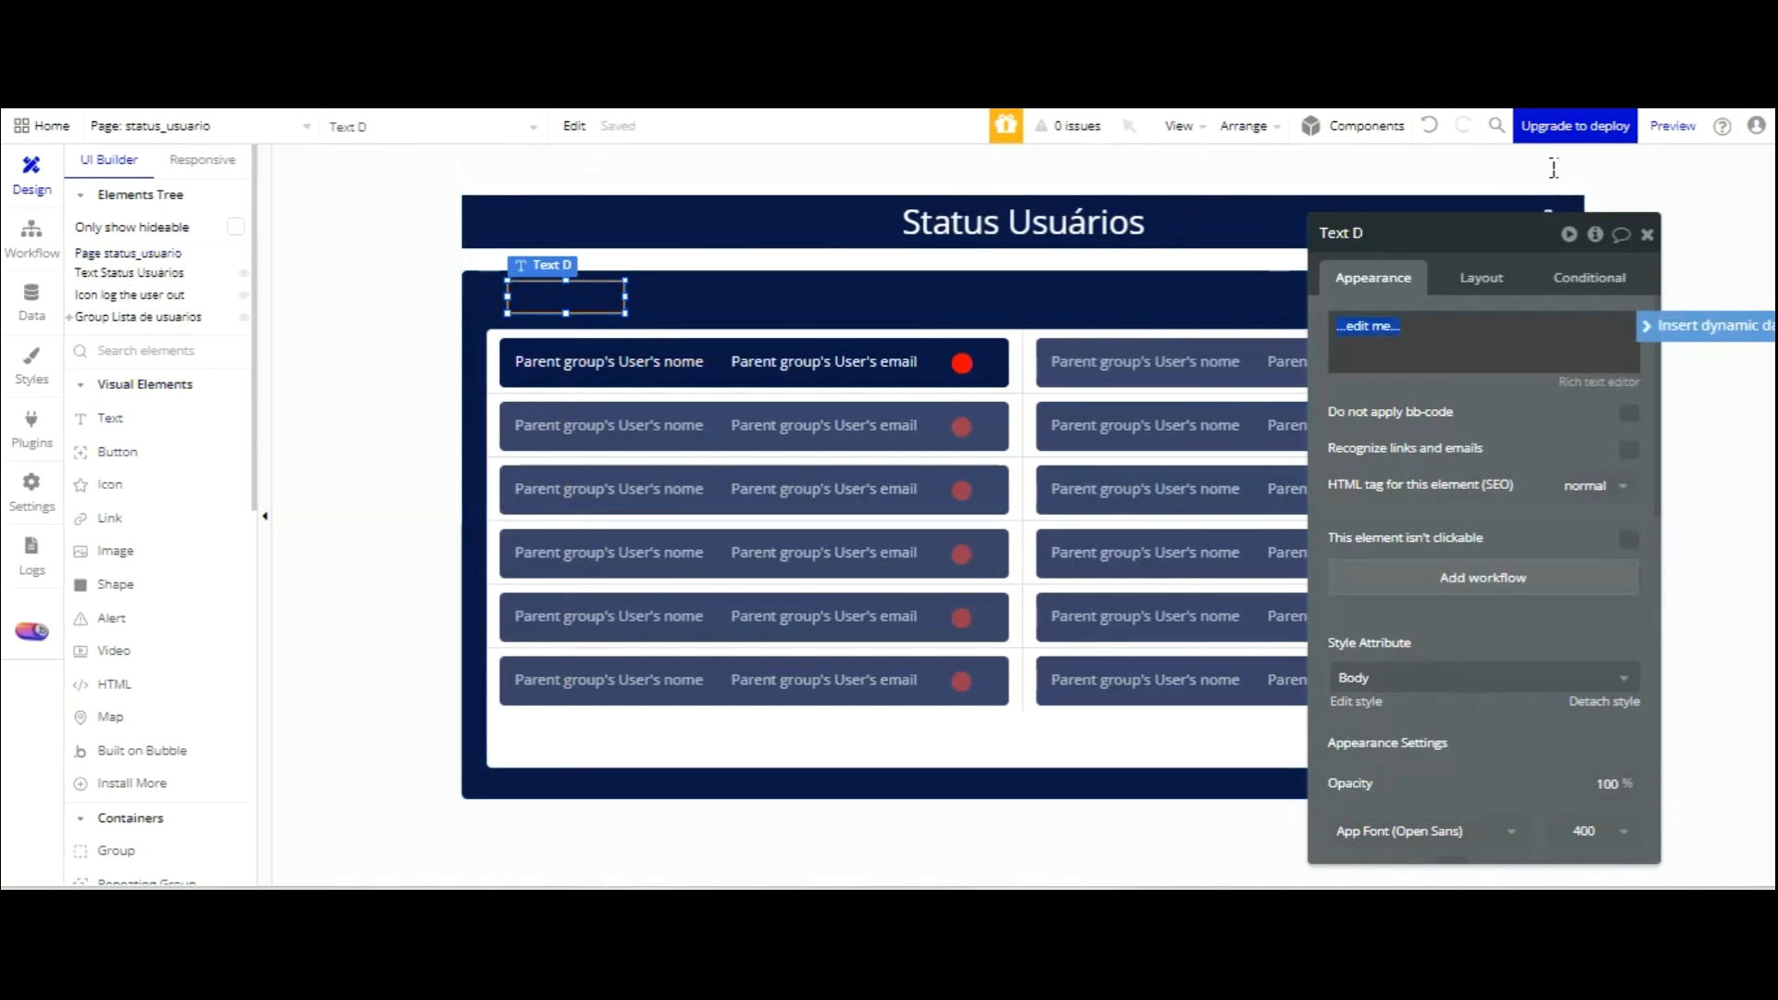
type("St")
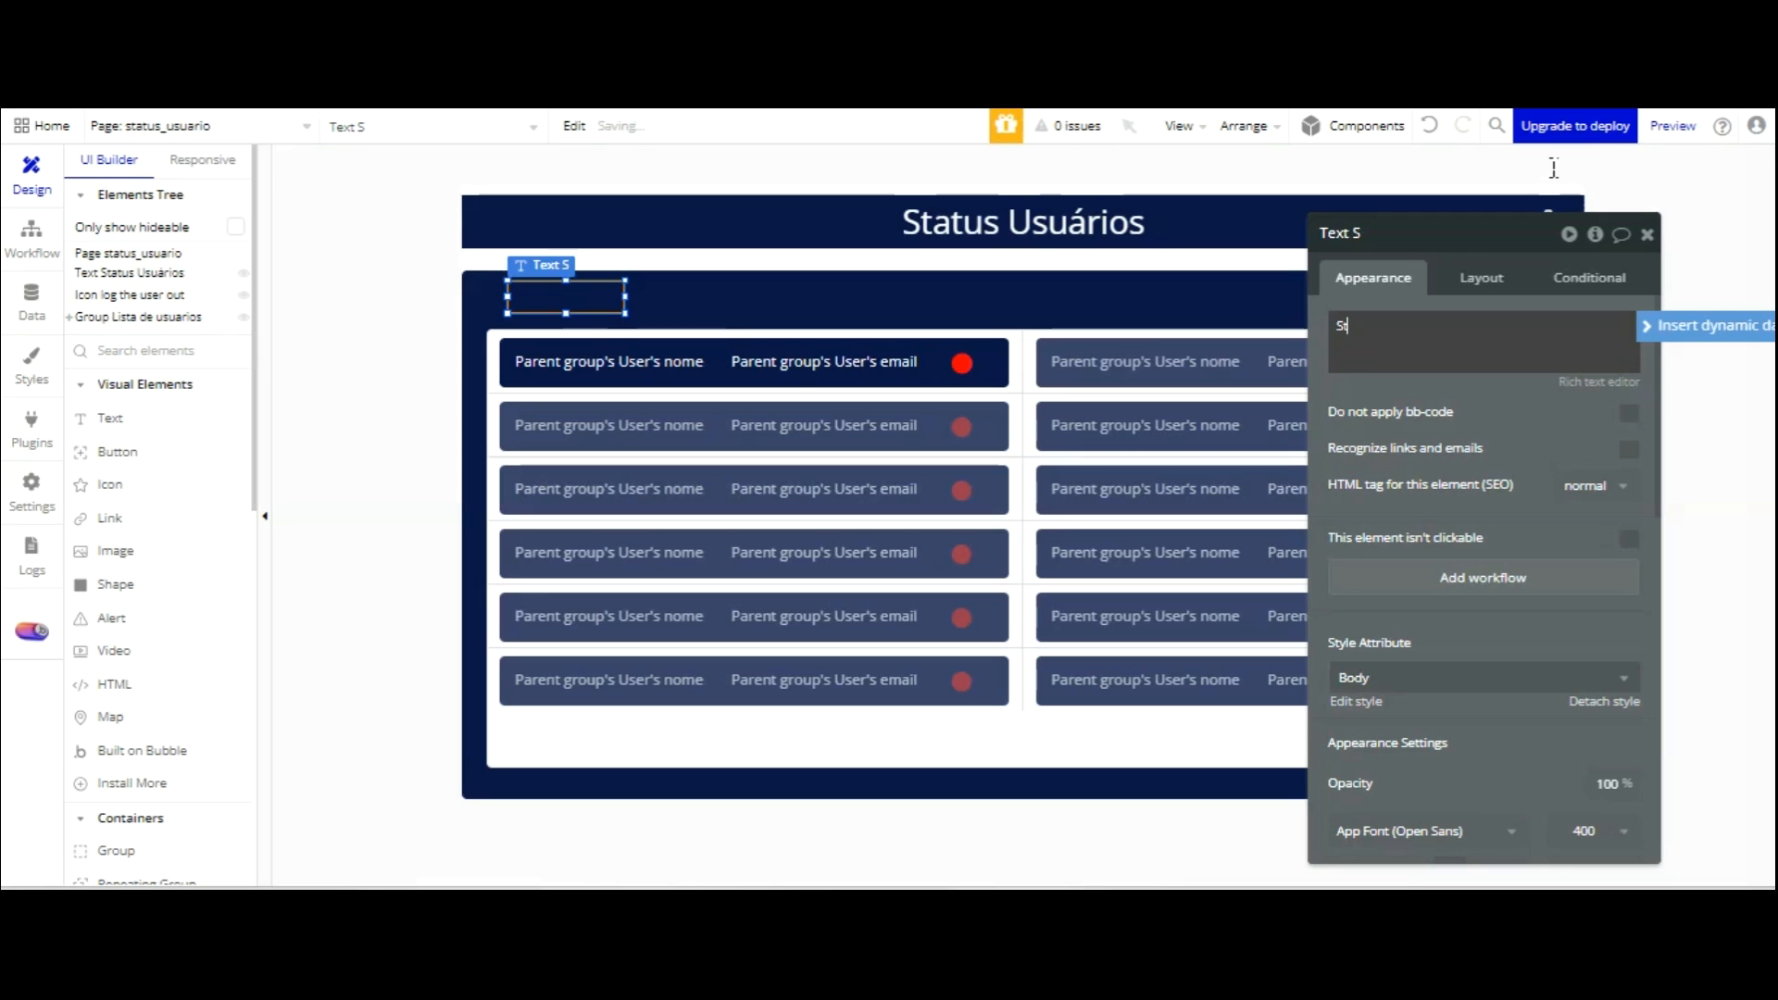
type("atus Usuár")
key("BackSpace")
key("BackSpace")
key("BackSpace")
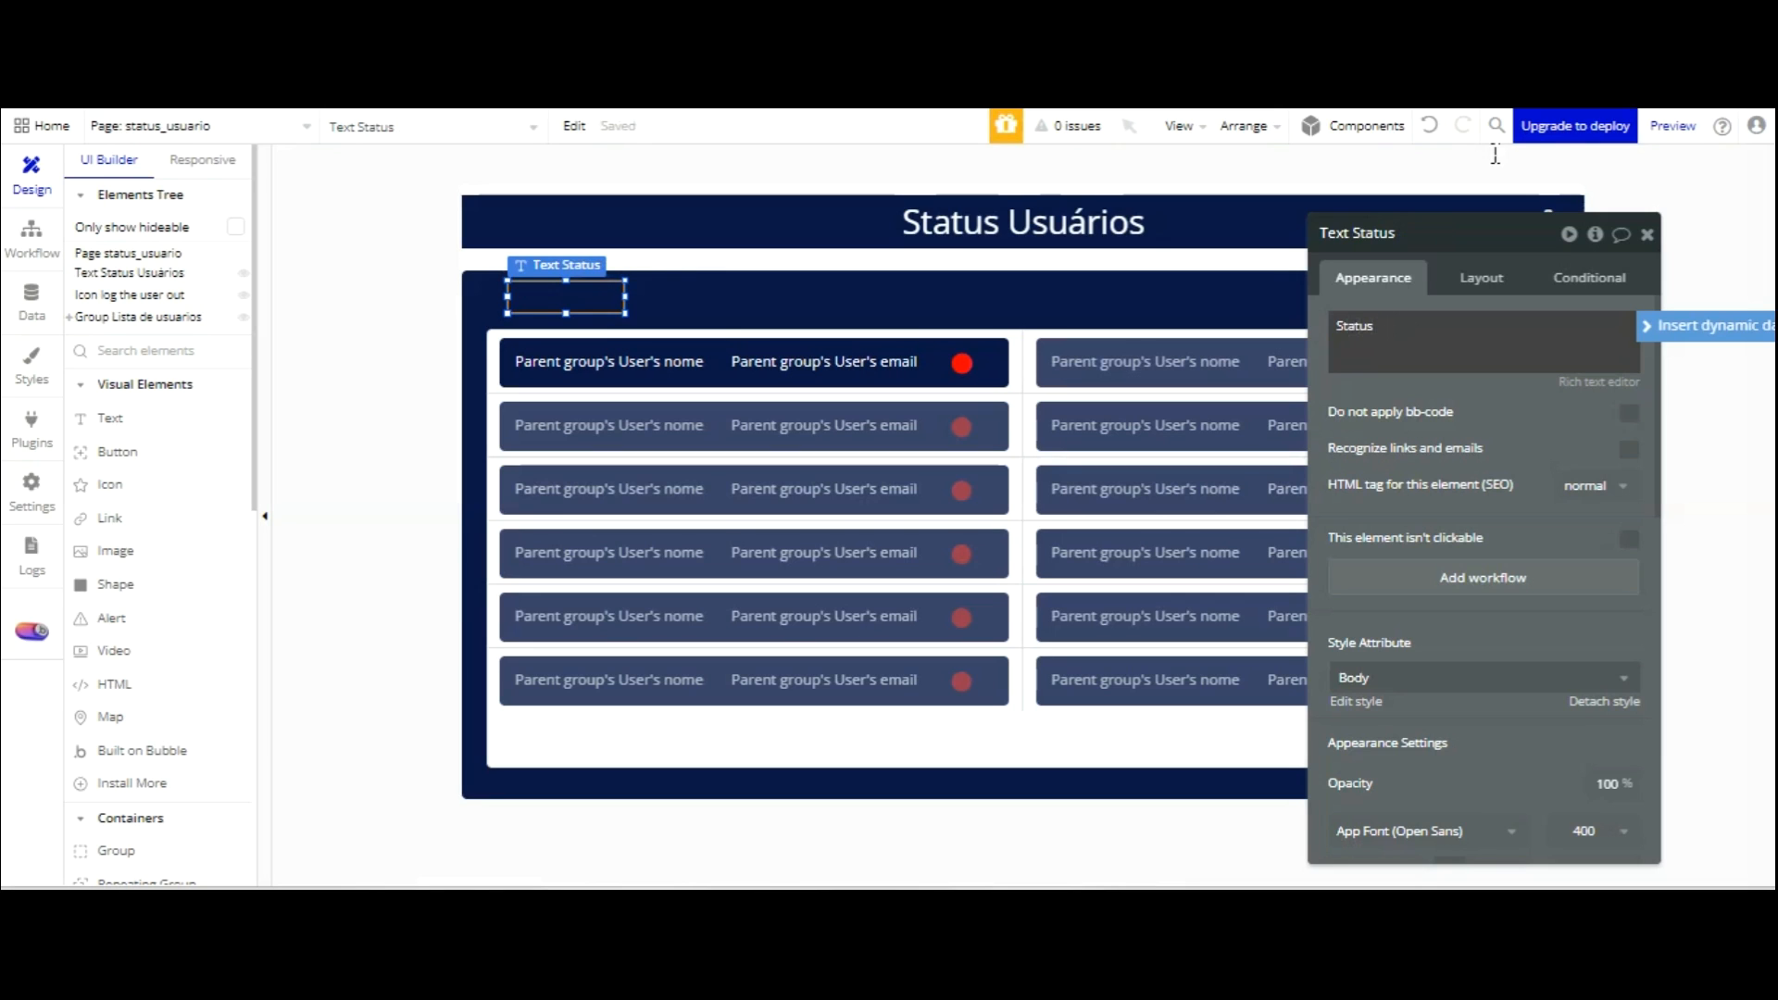
scroll(1540, 443, "down", 3)
scroll(1540, 443, "down", 3)
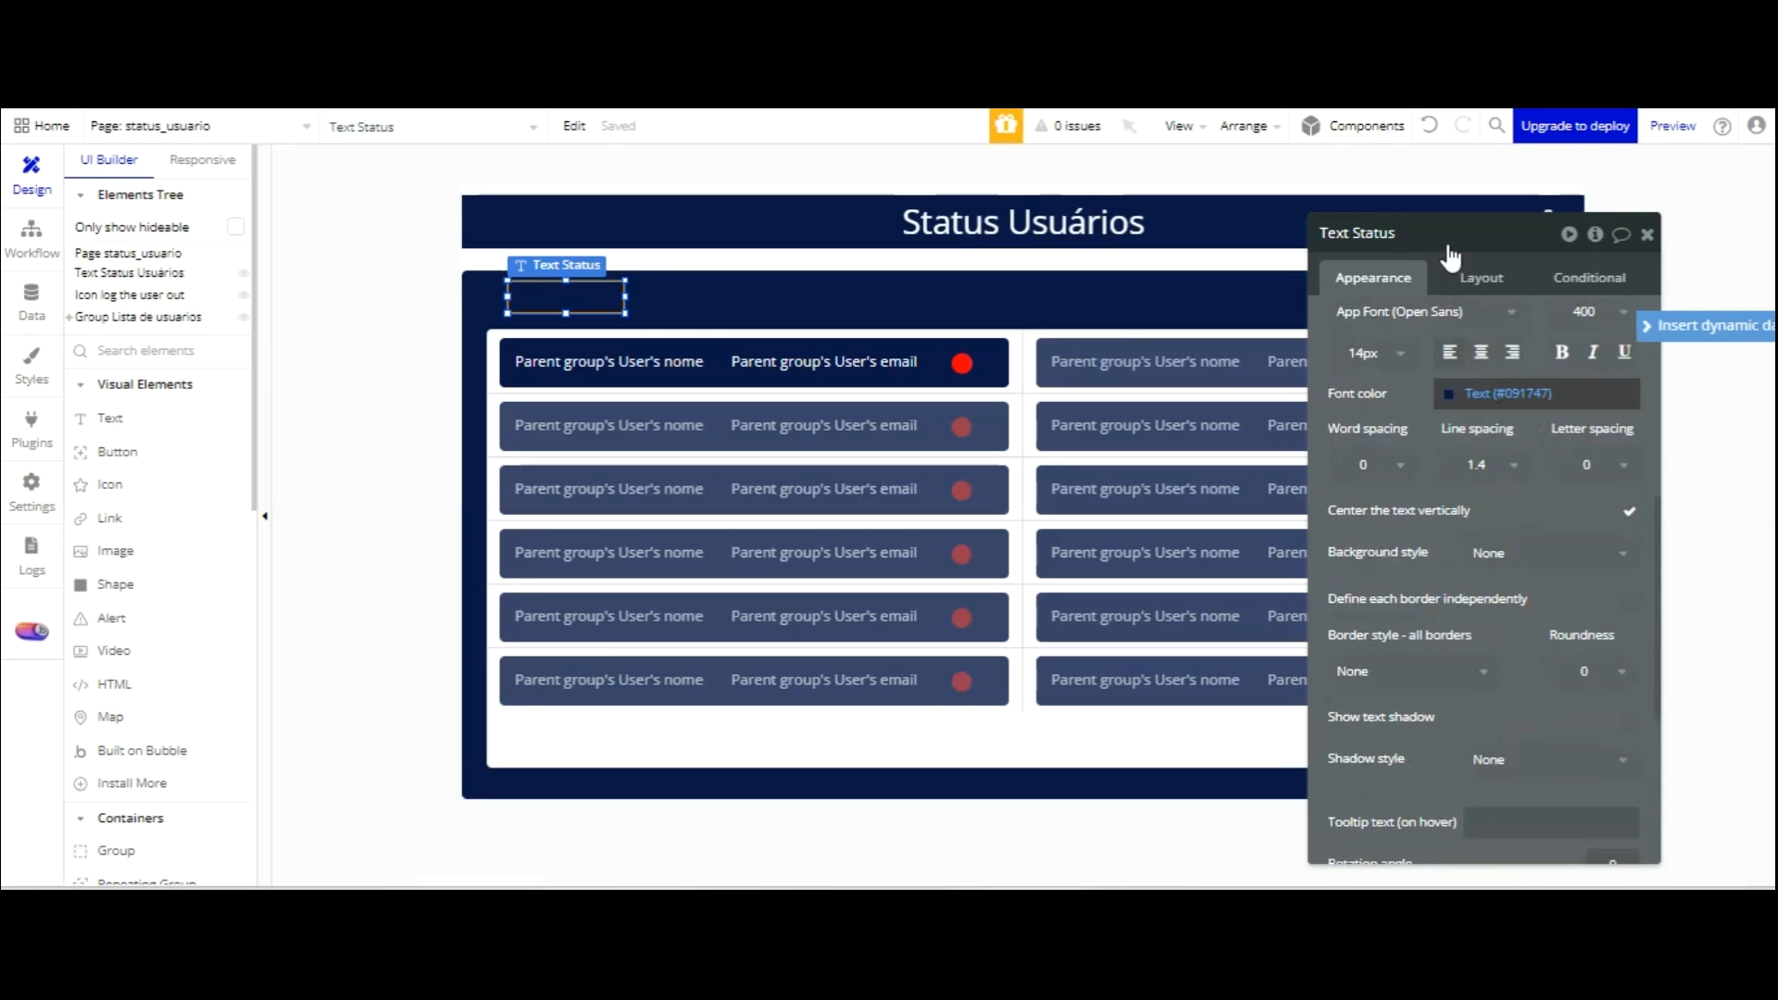
left_click(1449, 394)
left_click_drag(1433, 522, 1432, 352)
left_click(1429, 275)
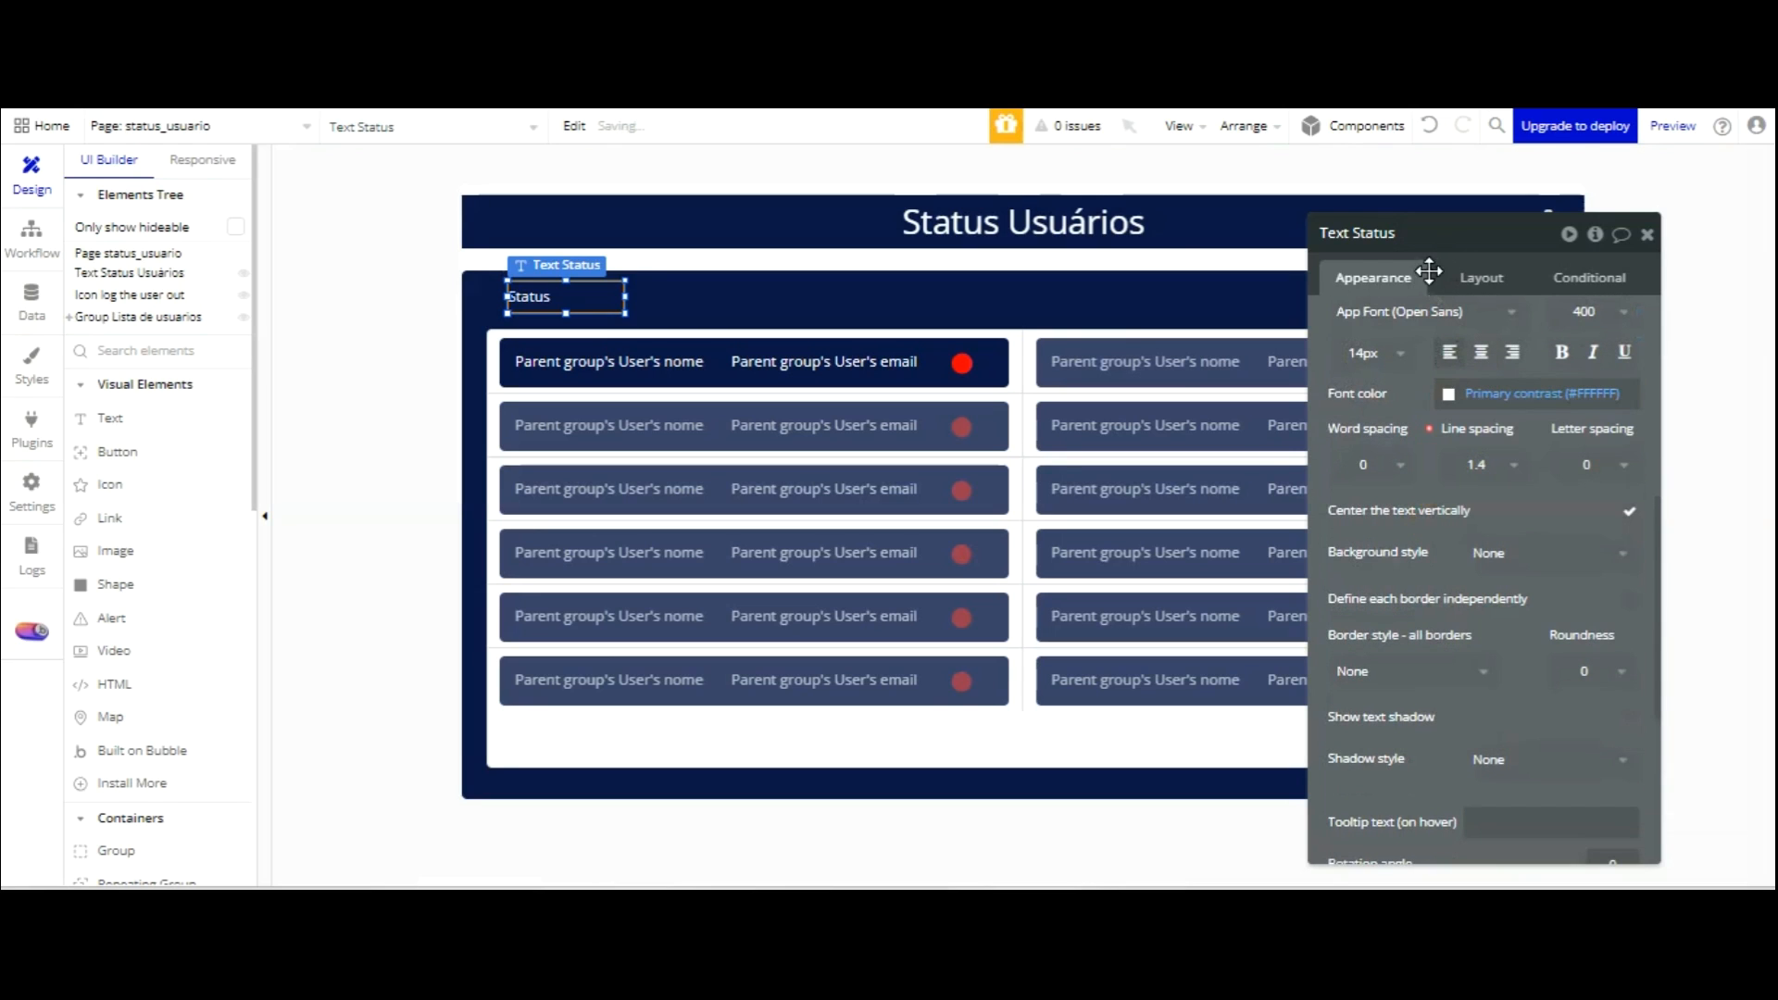
left_click_drag(626, 139, 752, 140)
Edit the legend text to read 'Status: ON OFFF'.
scroll(1437, 250, "up", 5)
double_click(1424, 324)
left_click(1424, 324)
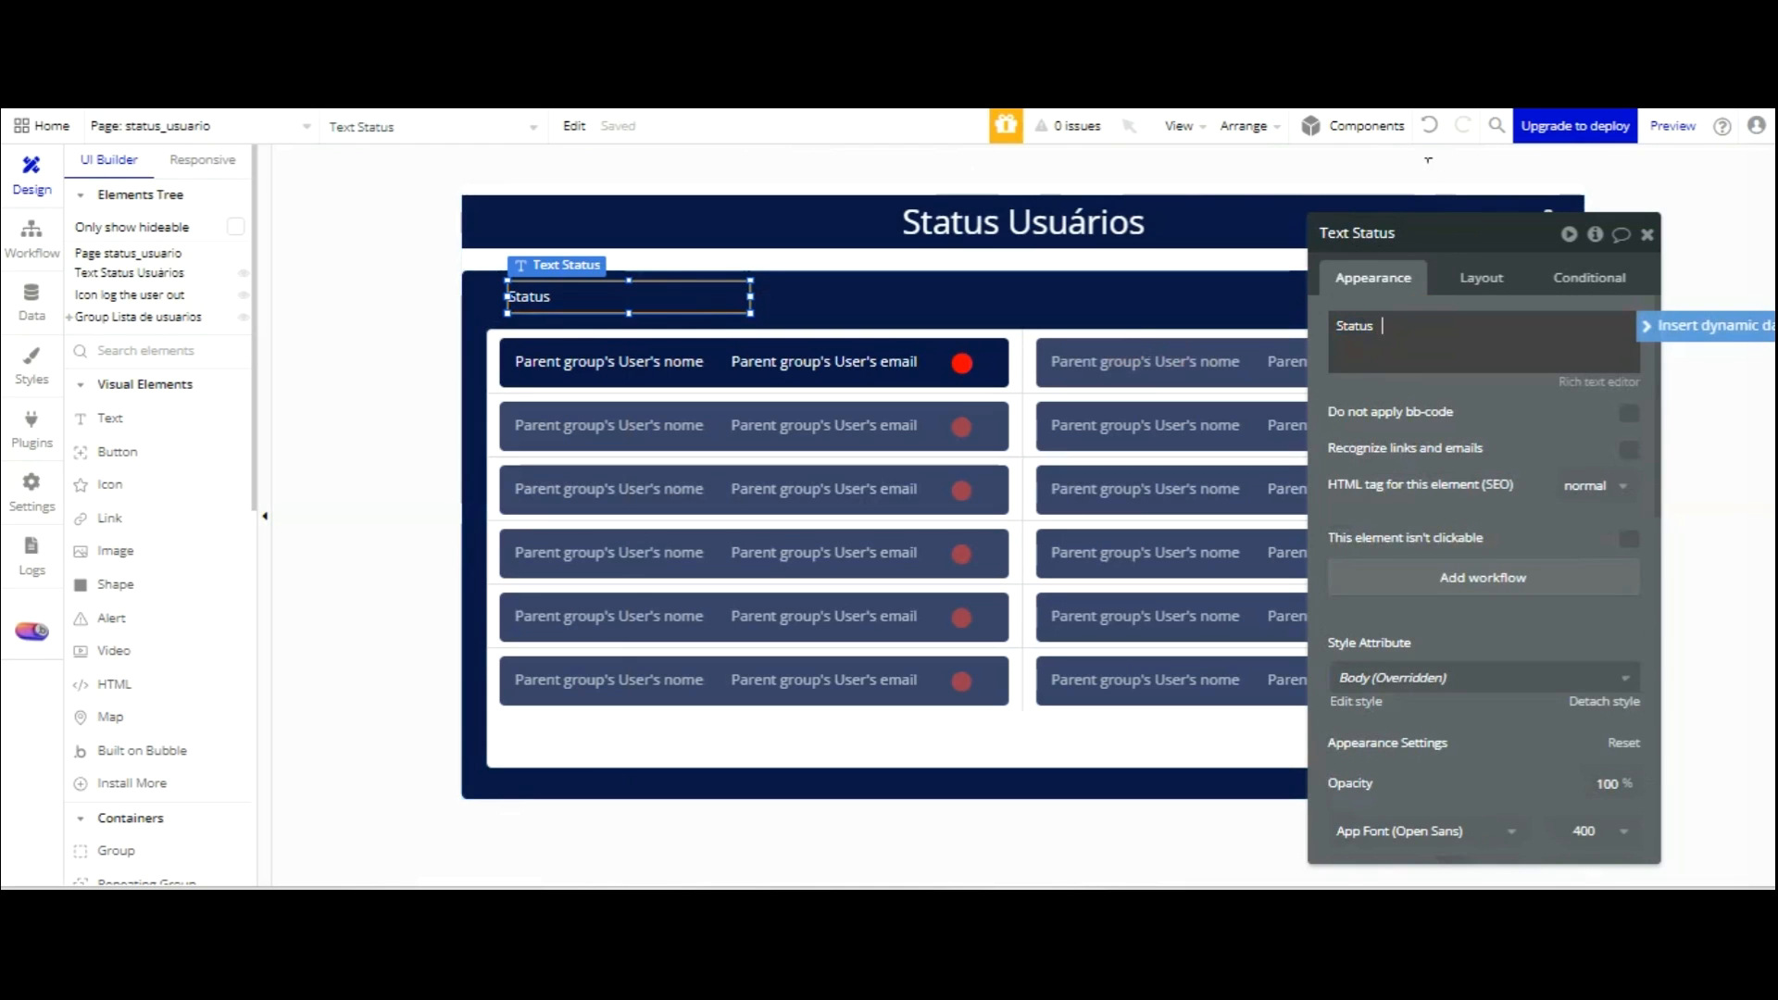
type("ON      OFFF")
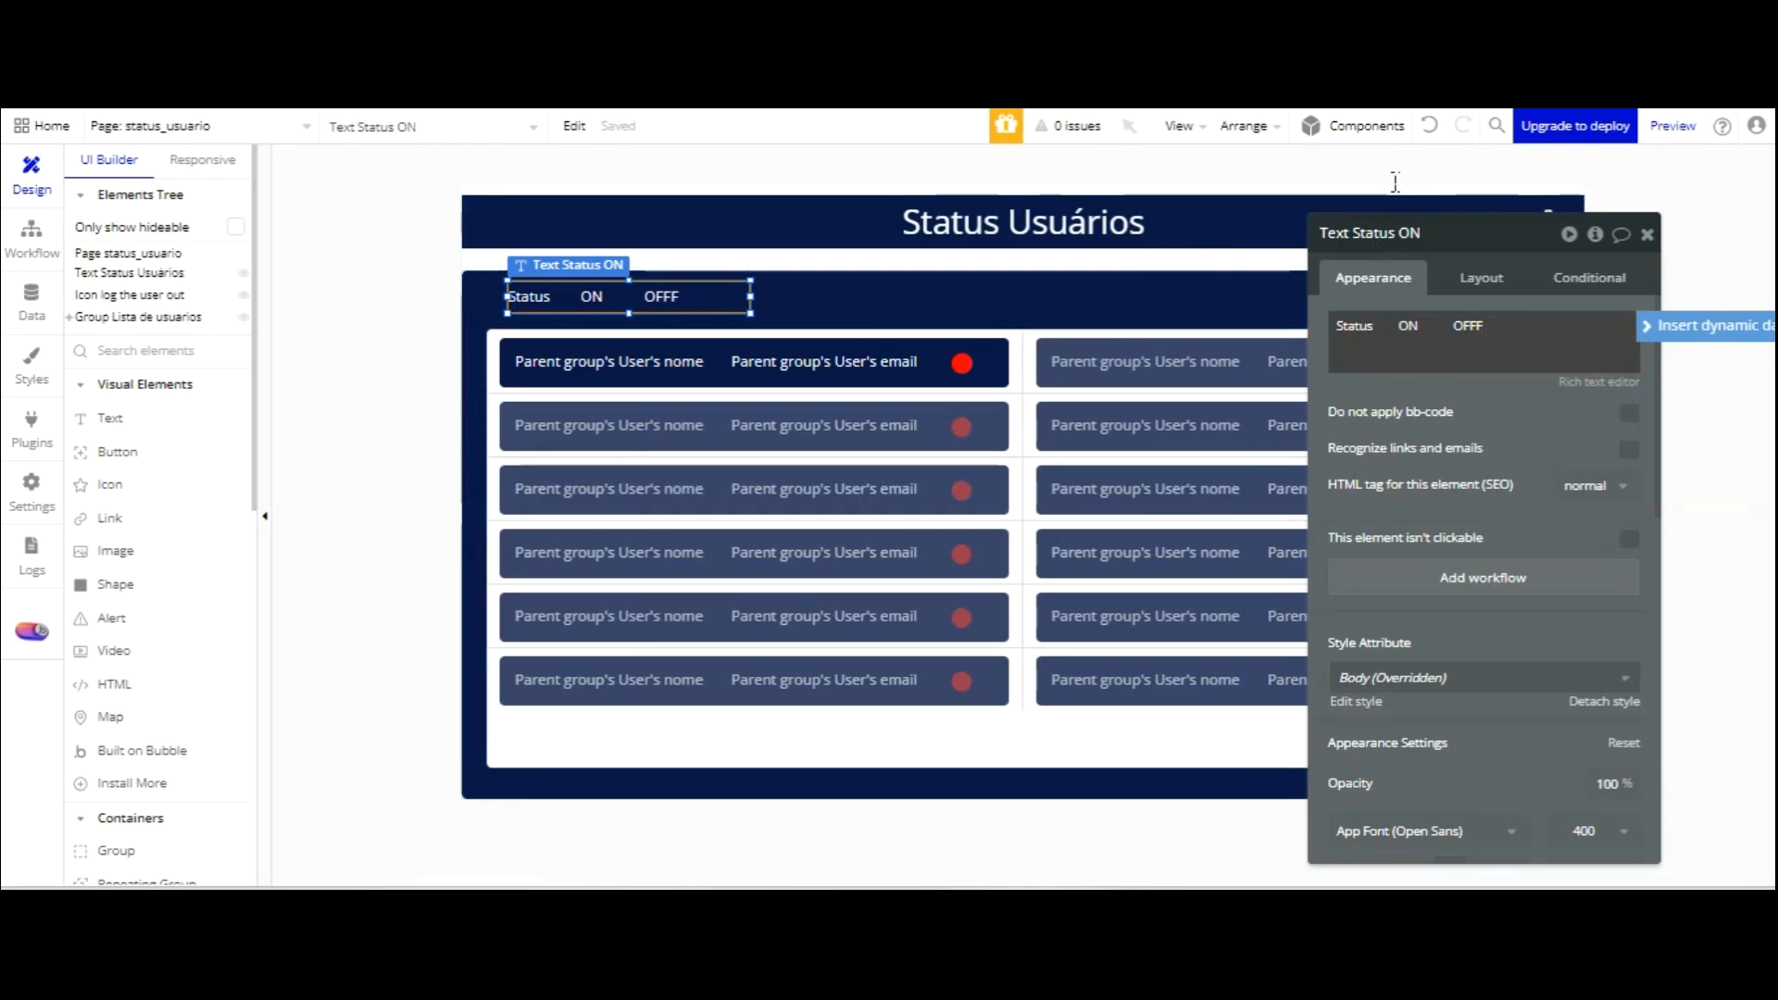
type(":")
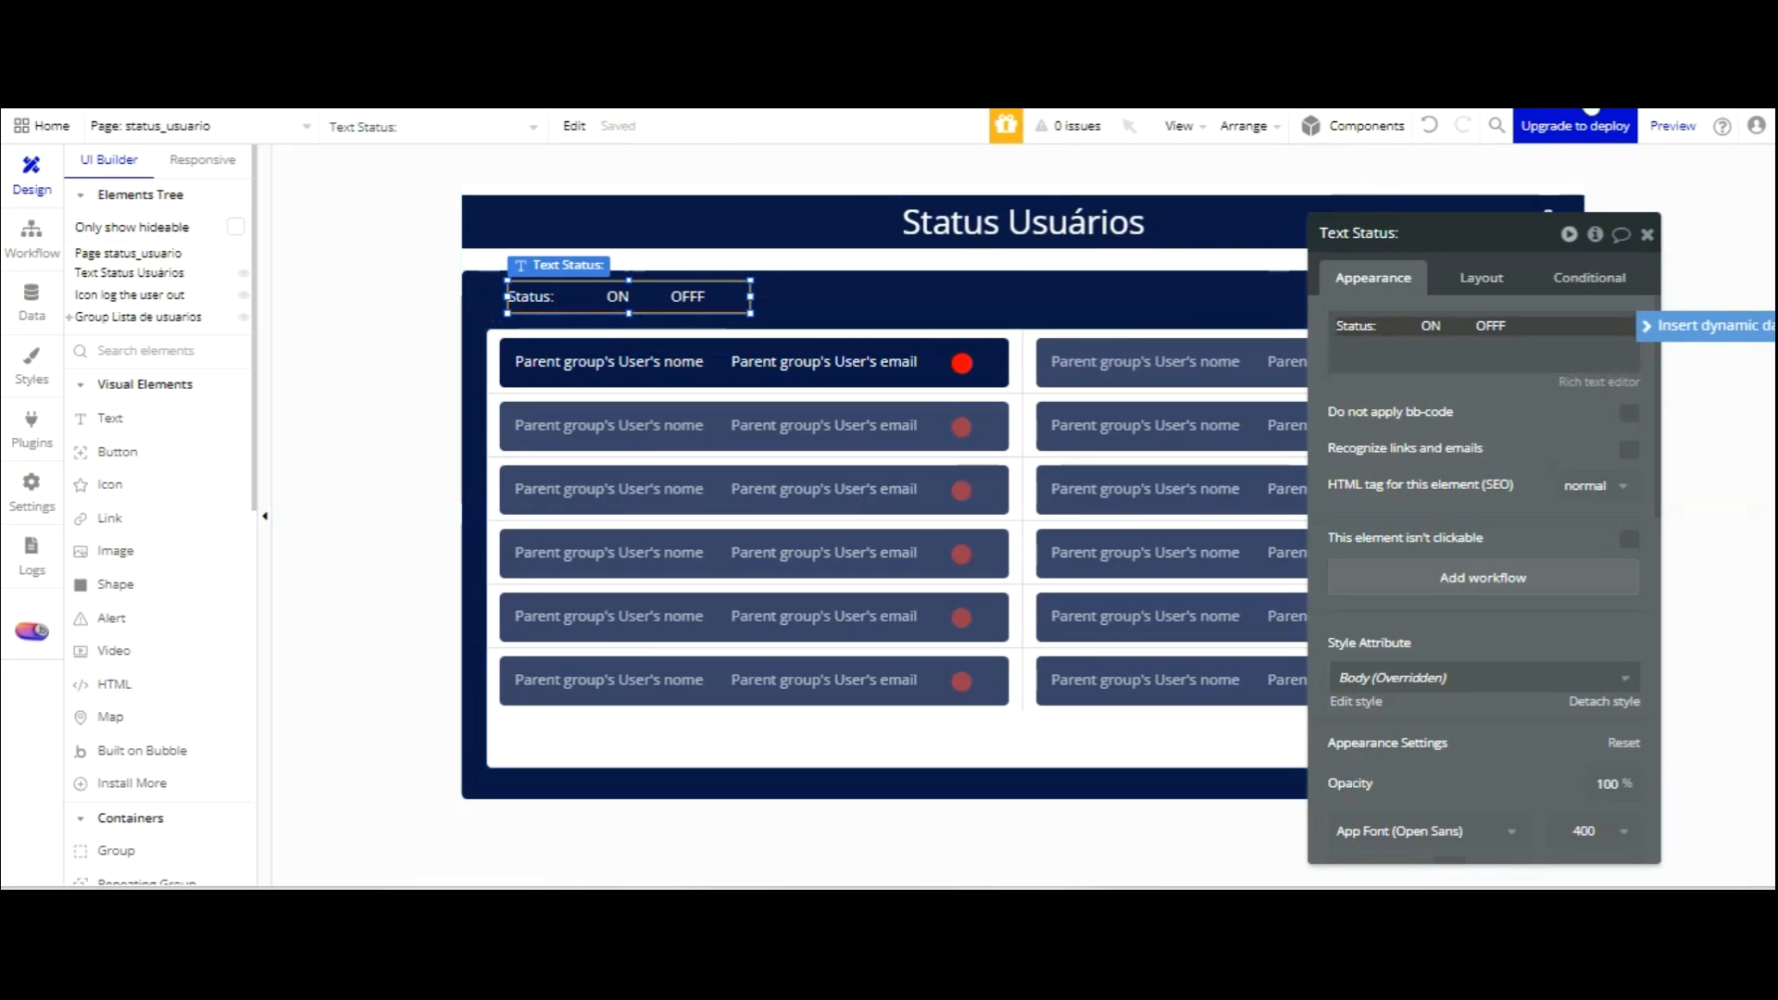
left_click(1647, 236)
left_click(961, 362)
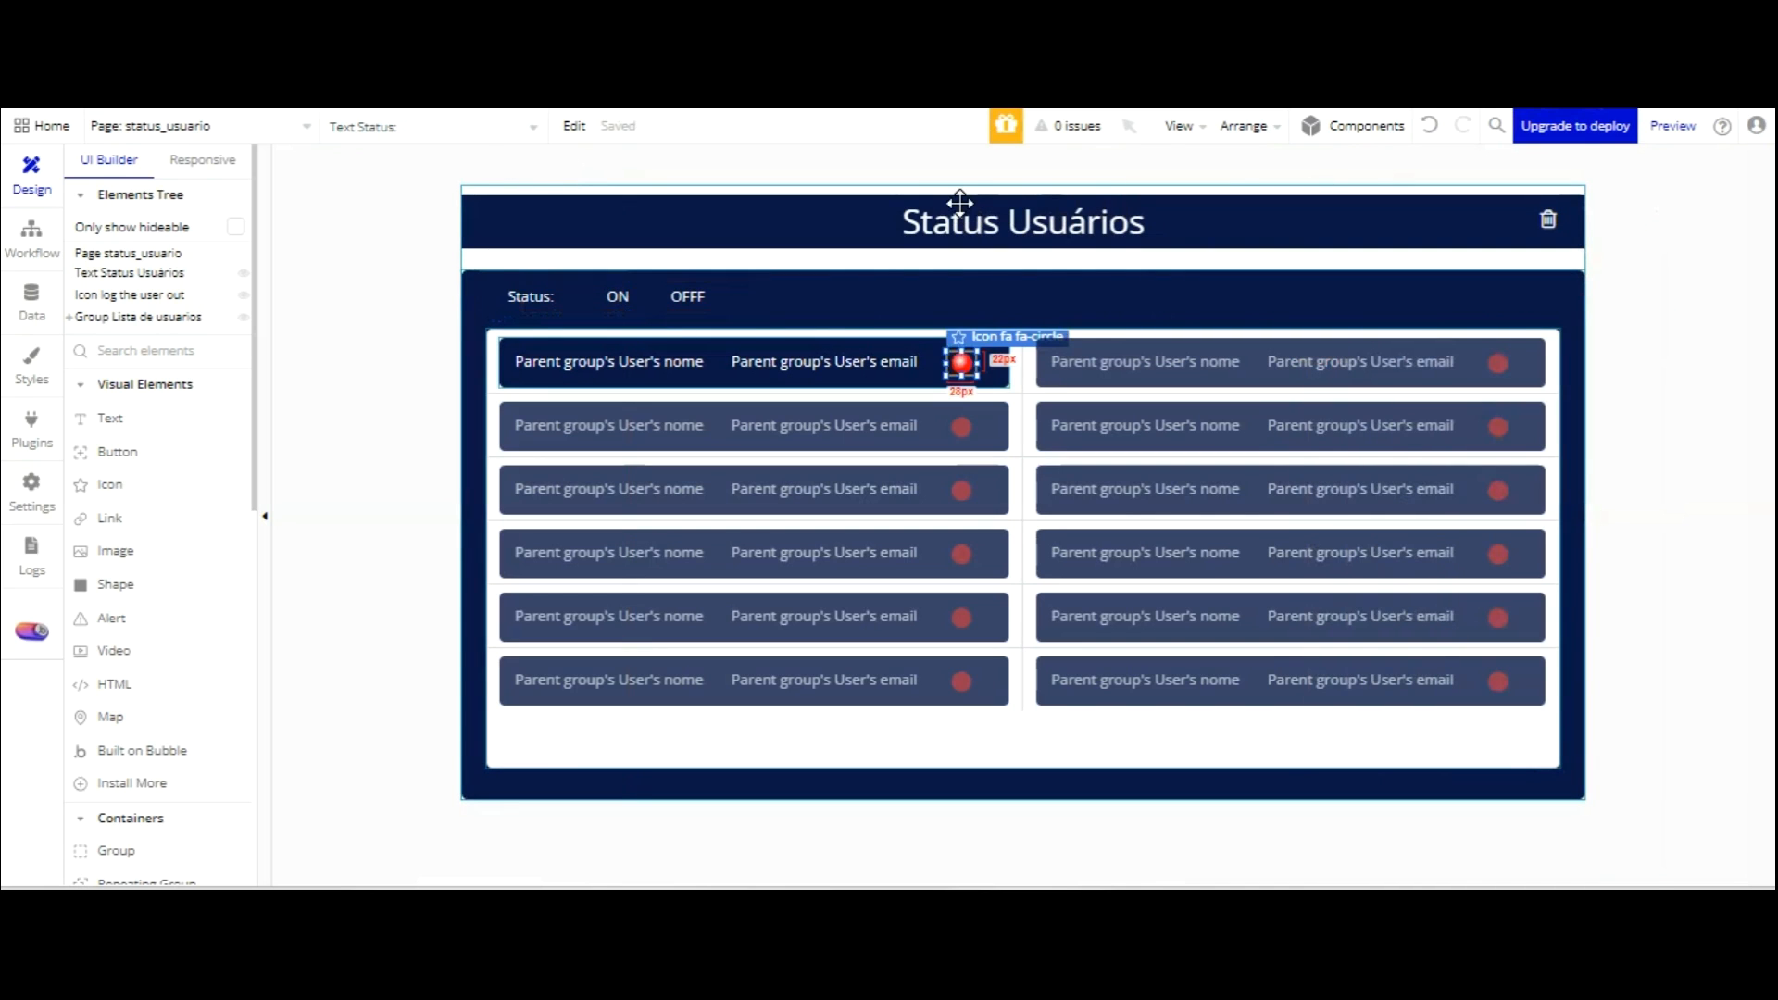
Copy the red status dot and place the copy right after OFFF in the legend.
key("ctrl+c")
key("ctrl+v")
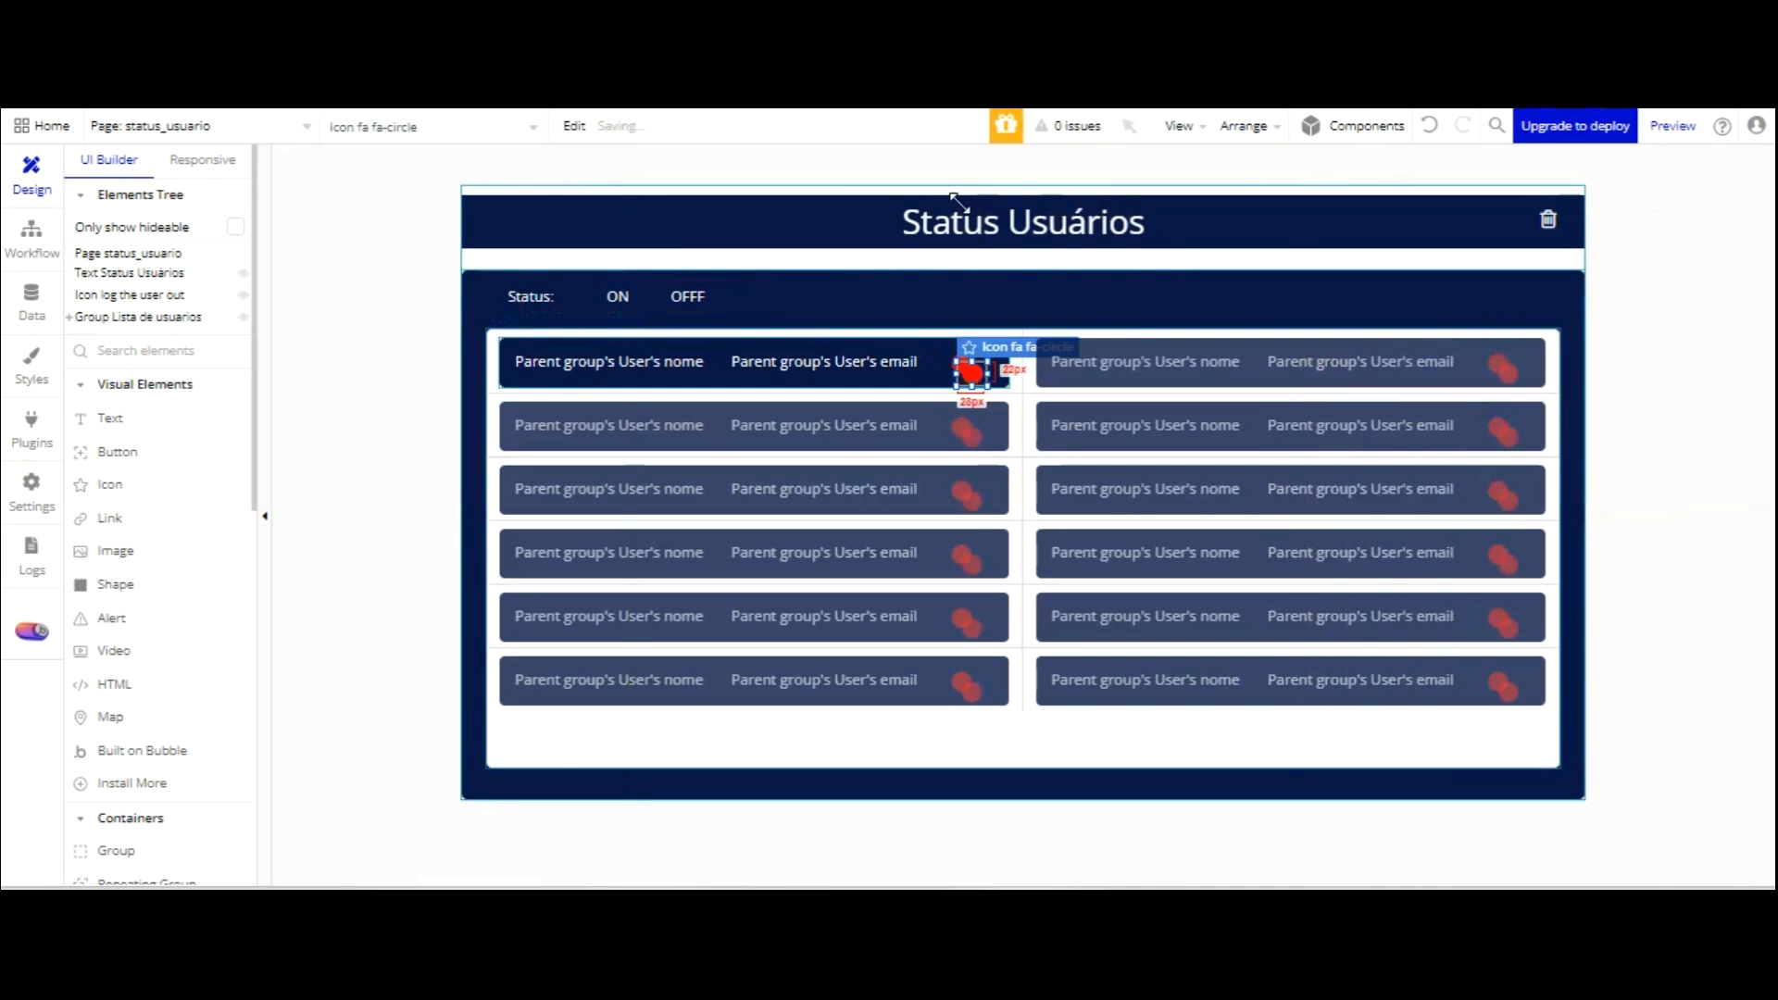
left_click_drag(970, 372, 720, 295)
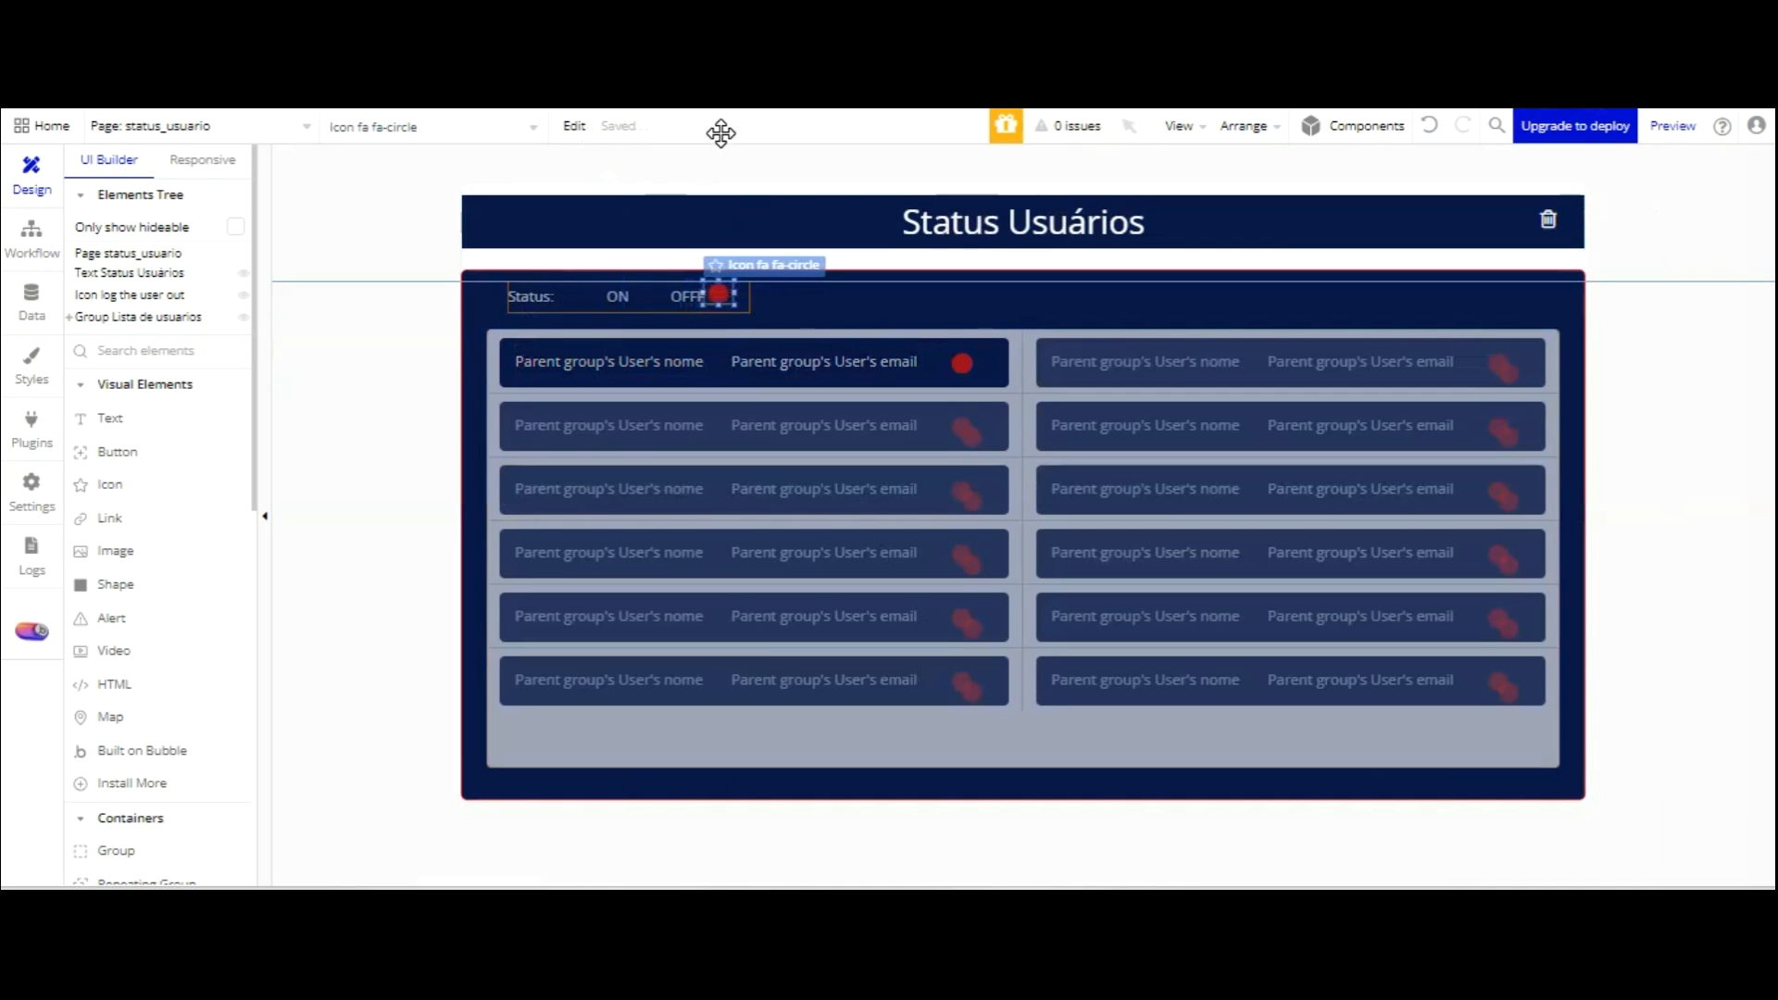
left_click_drag(722, 136, 722, 139)
key("Down")
key("Down")
key("Right")
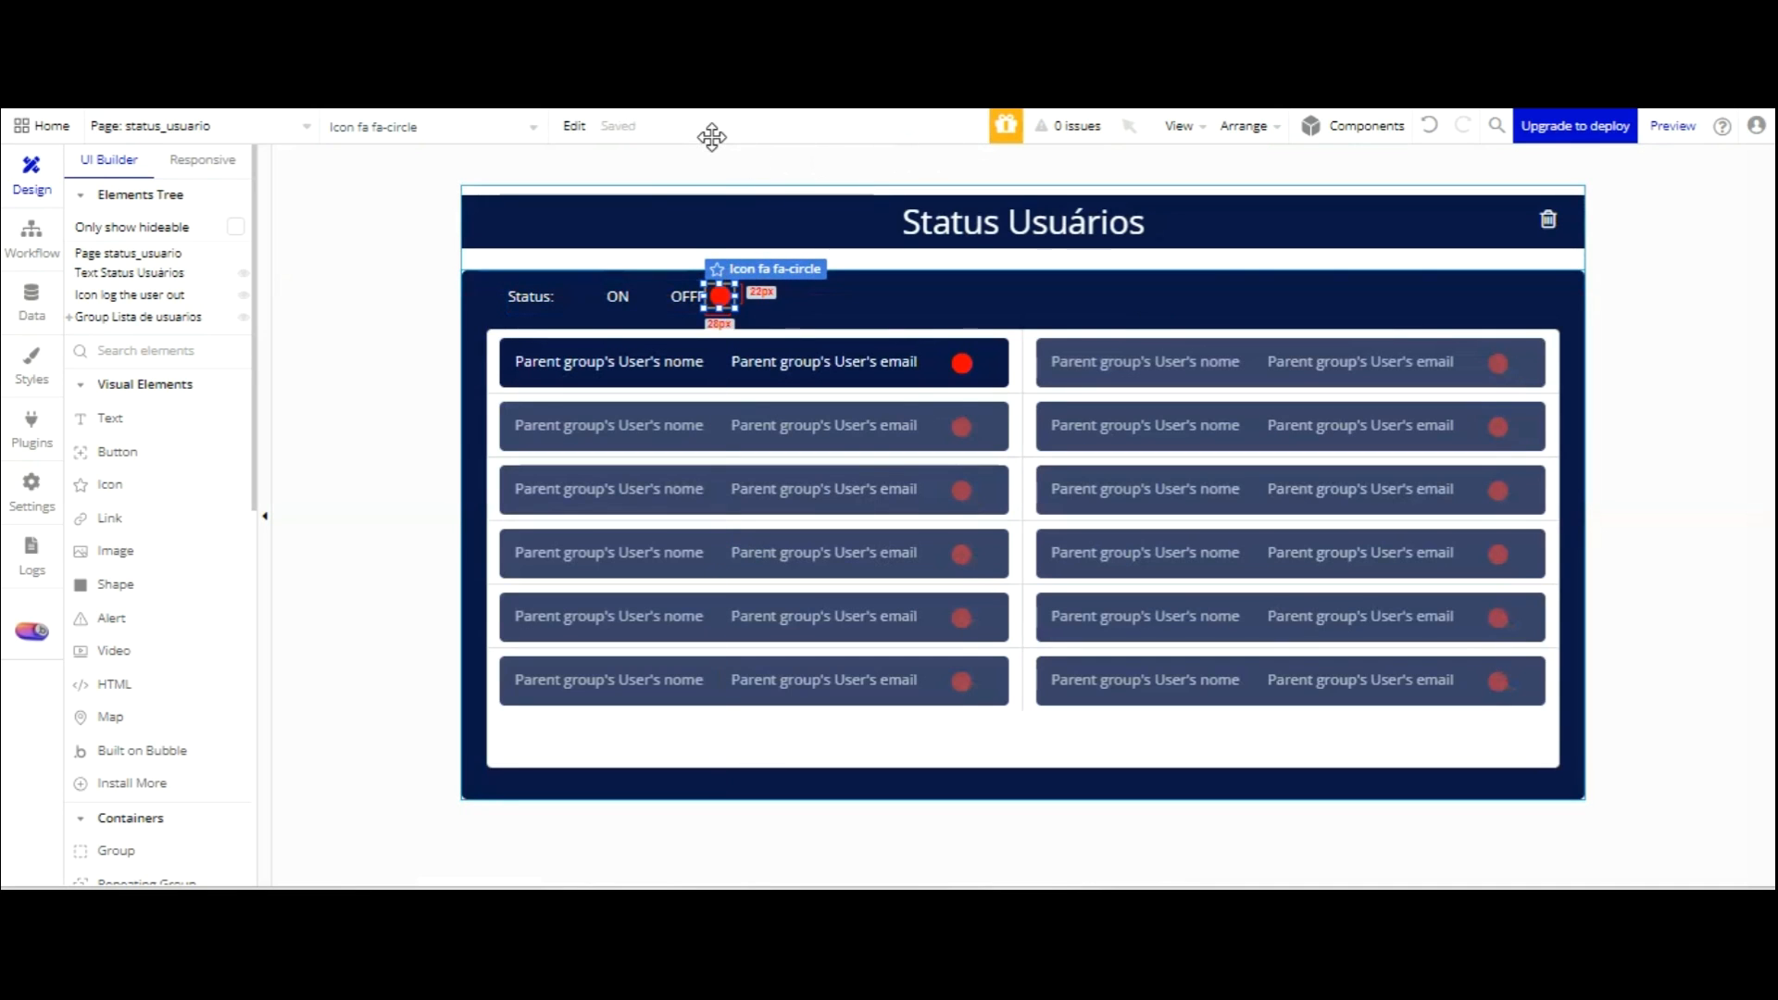
Duplicate the dot beside ON and set its icon colour to Success green.
key("ctrl+v")
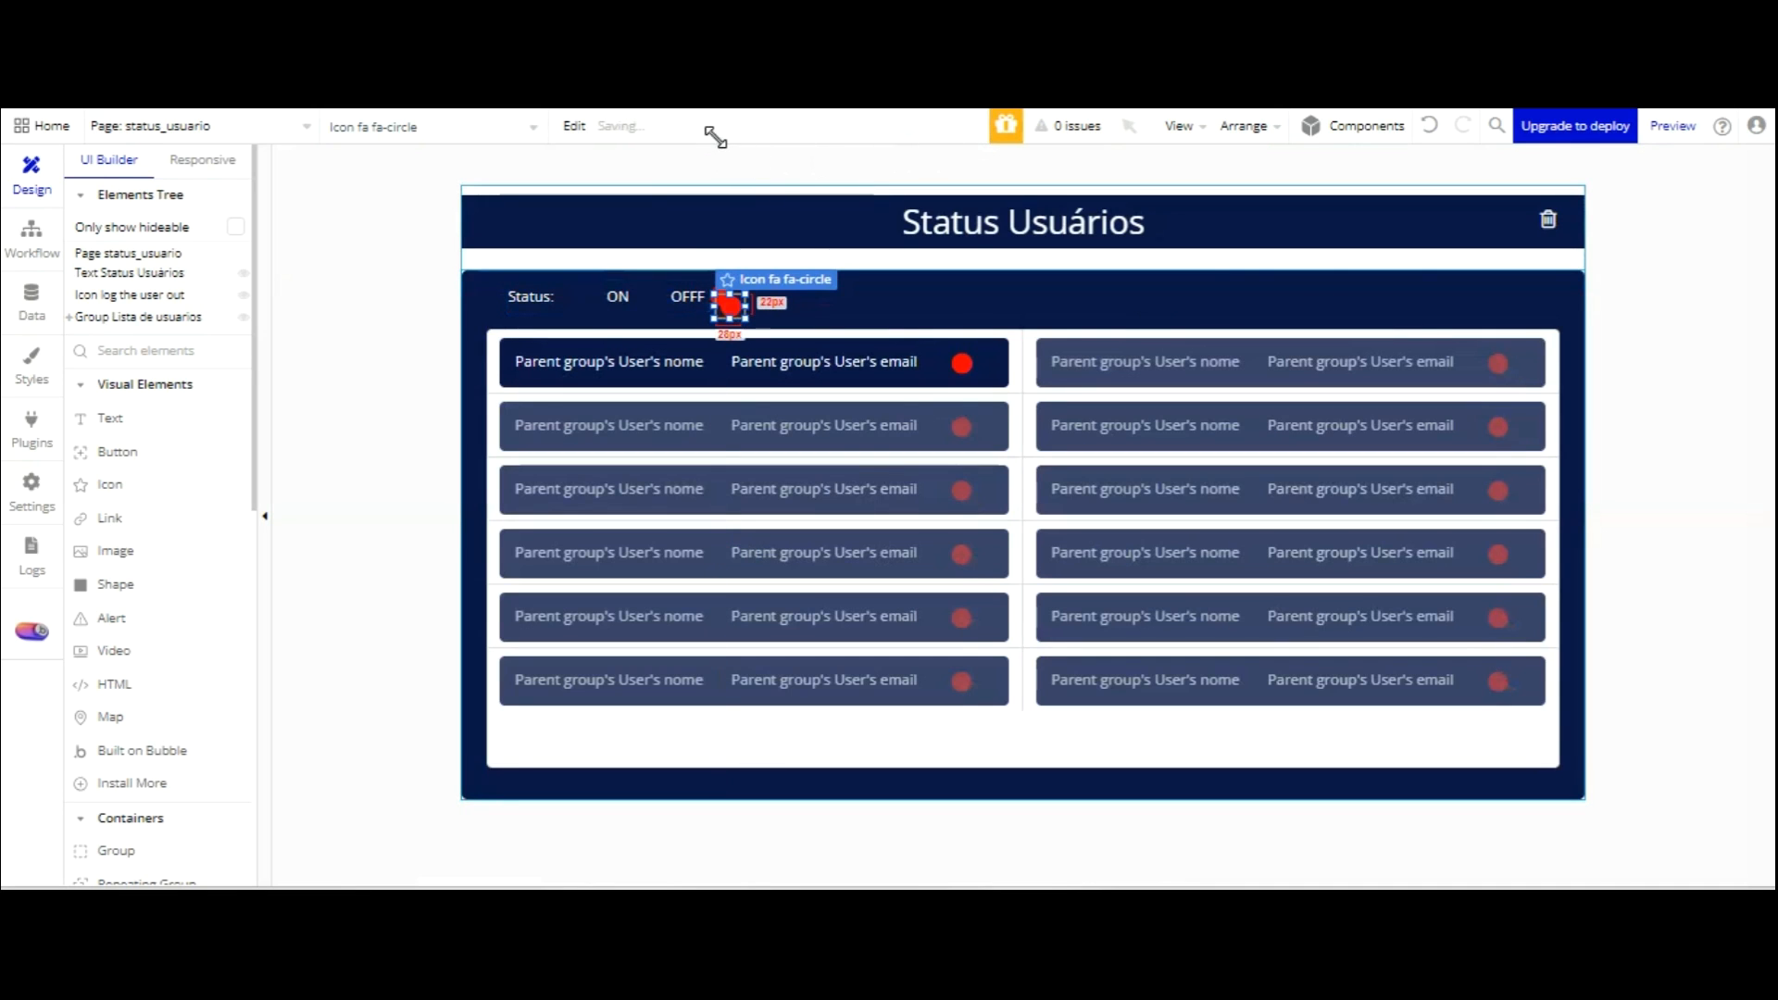
left_click_drag(738, 147, 732, 139)
key("Left")
key("Left")
key("Left")
key("Left")
key("Left")
key("Left")
key("Left")
key("Left")
key("Left")
key("Left")
key("Left")
key("Left")
key("Left")
key("Left")
key("Left")
key("Left")
key("Left")
key("Left")
key("Left")
key("Left")
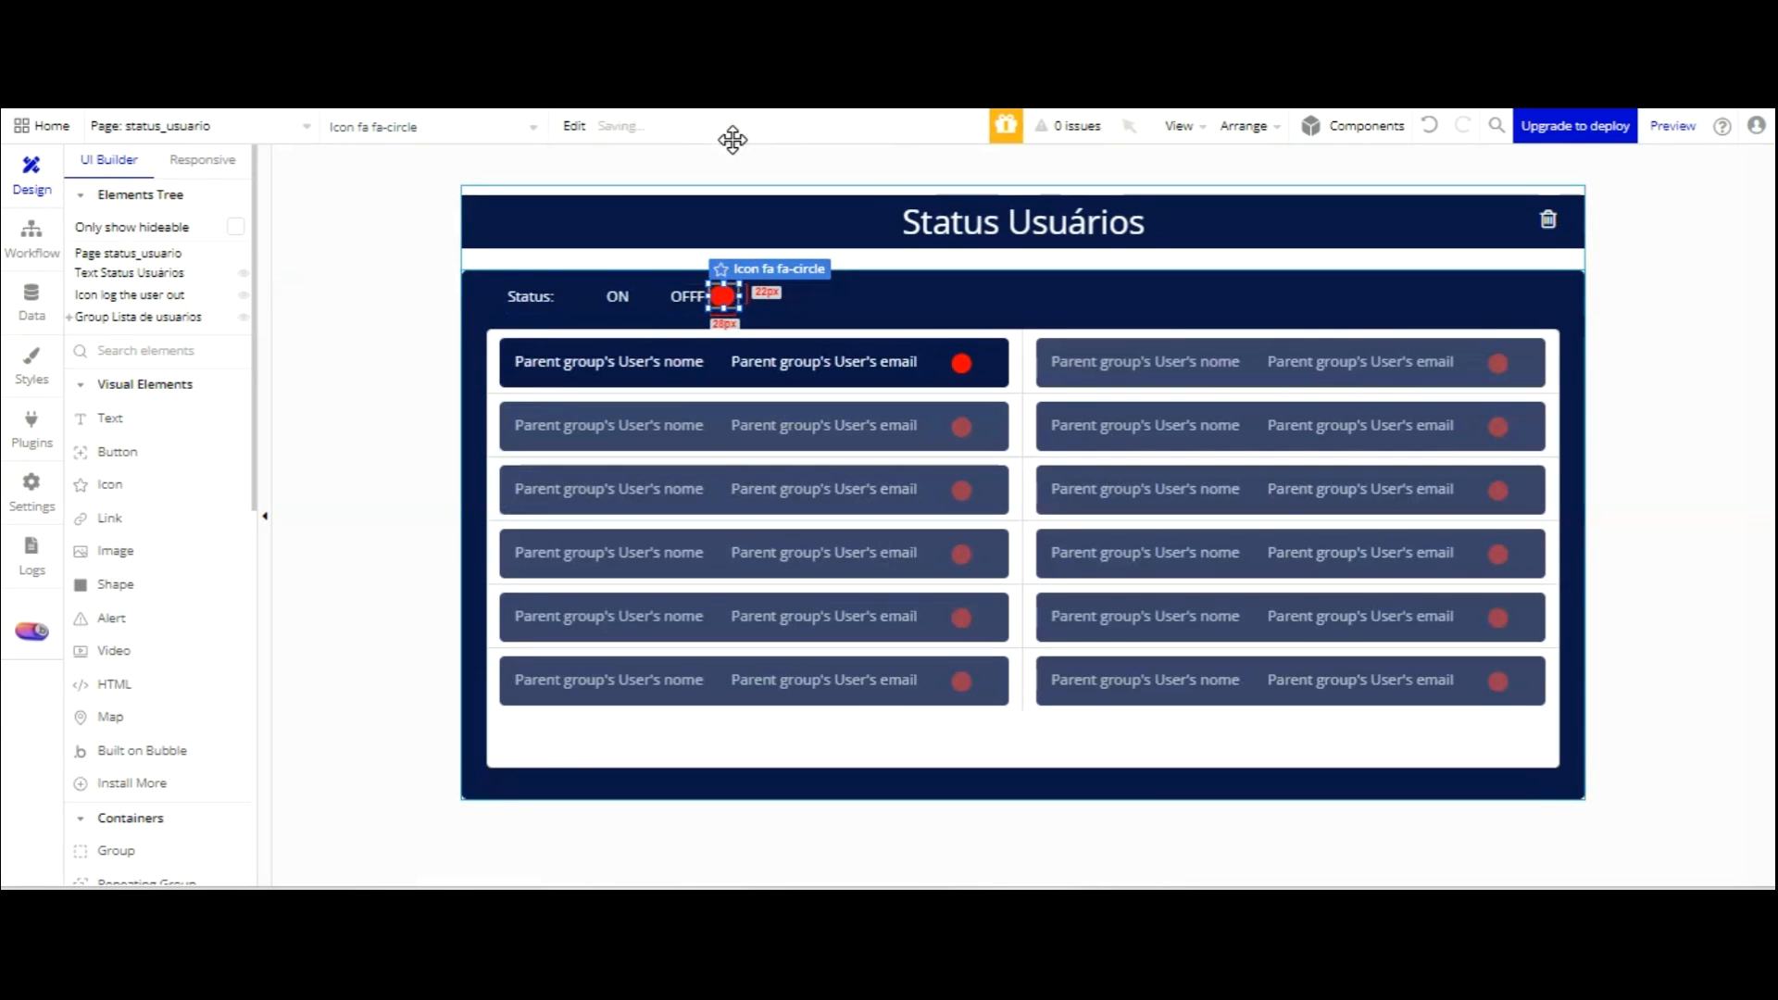
key("Left")
key("Left")
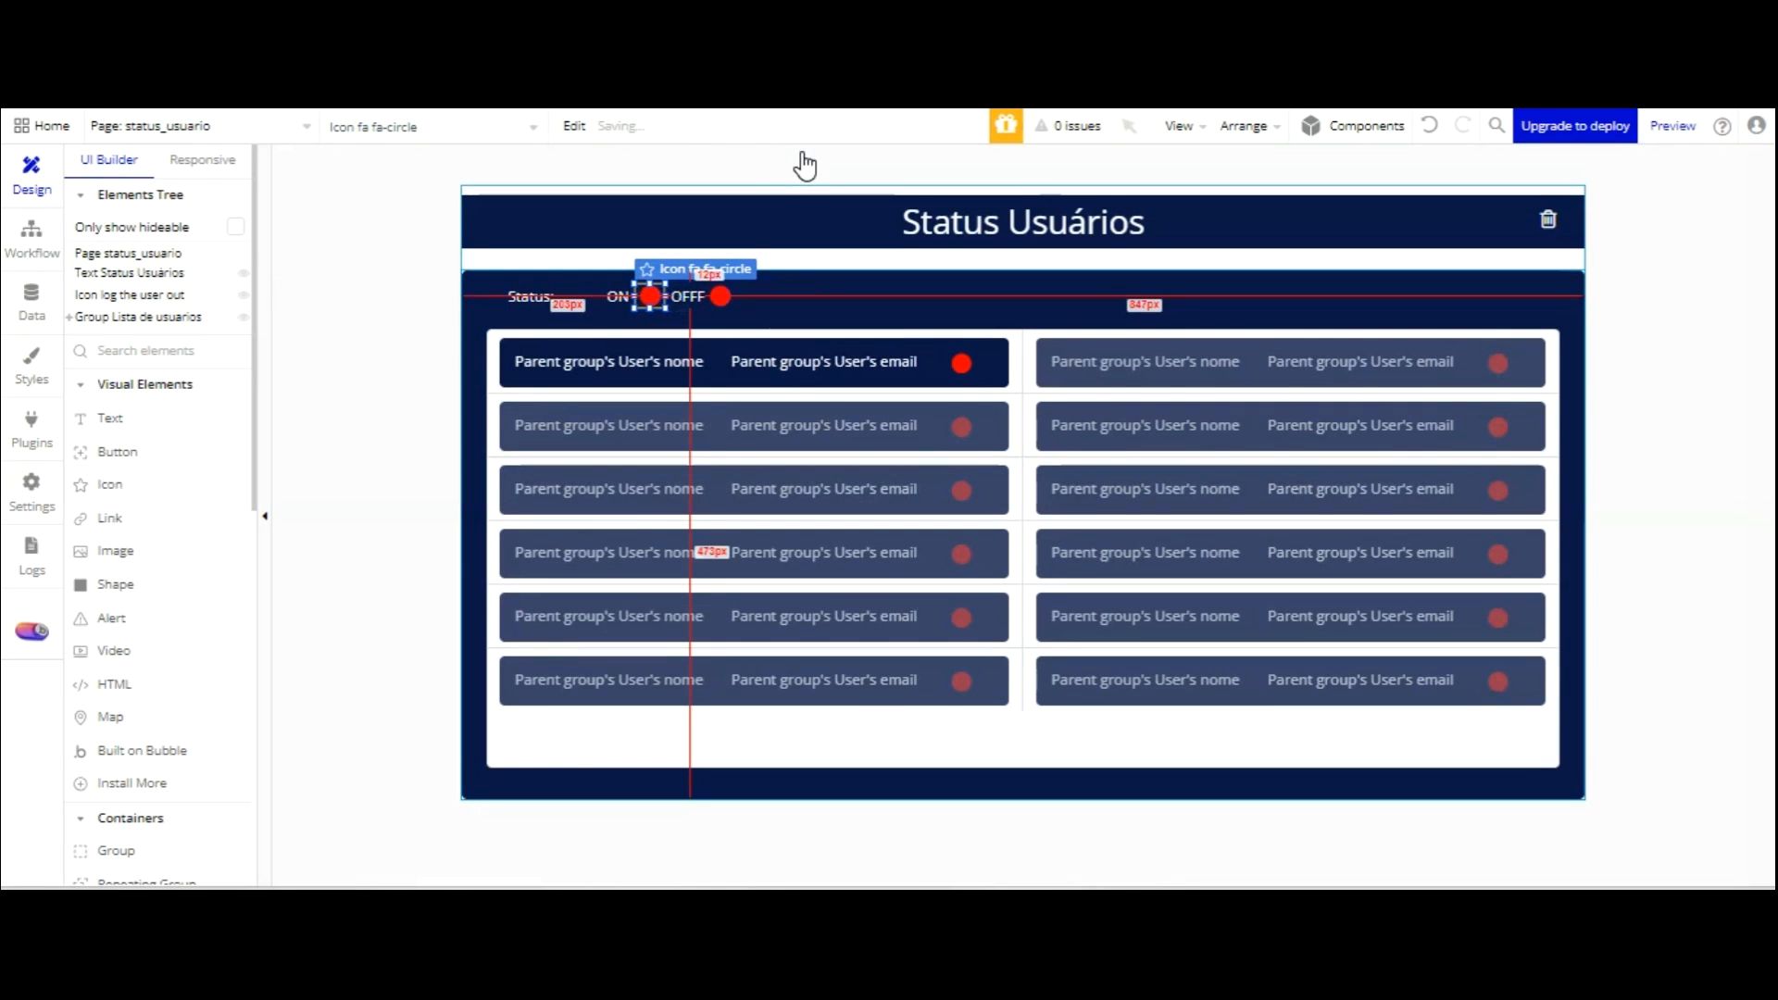
double_click(651, 142)
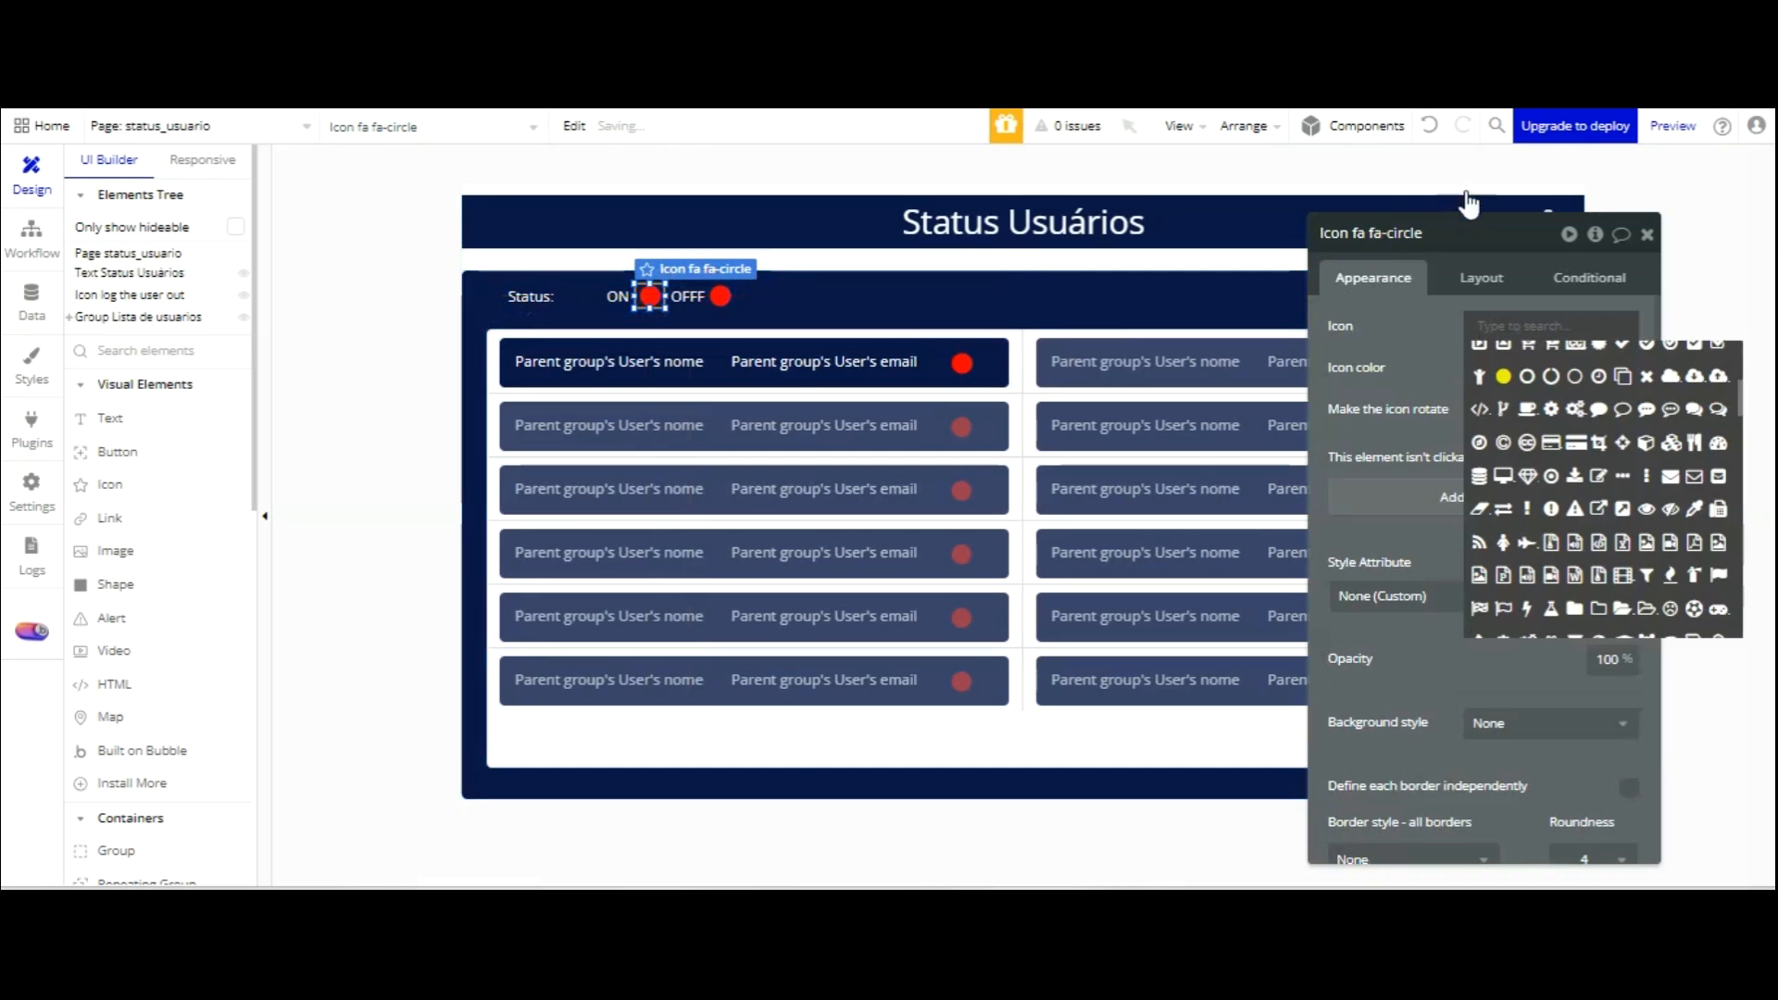
left_click(1464, 305)
left_click(1479, 367)
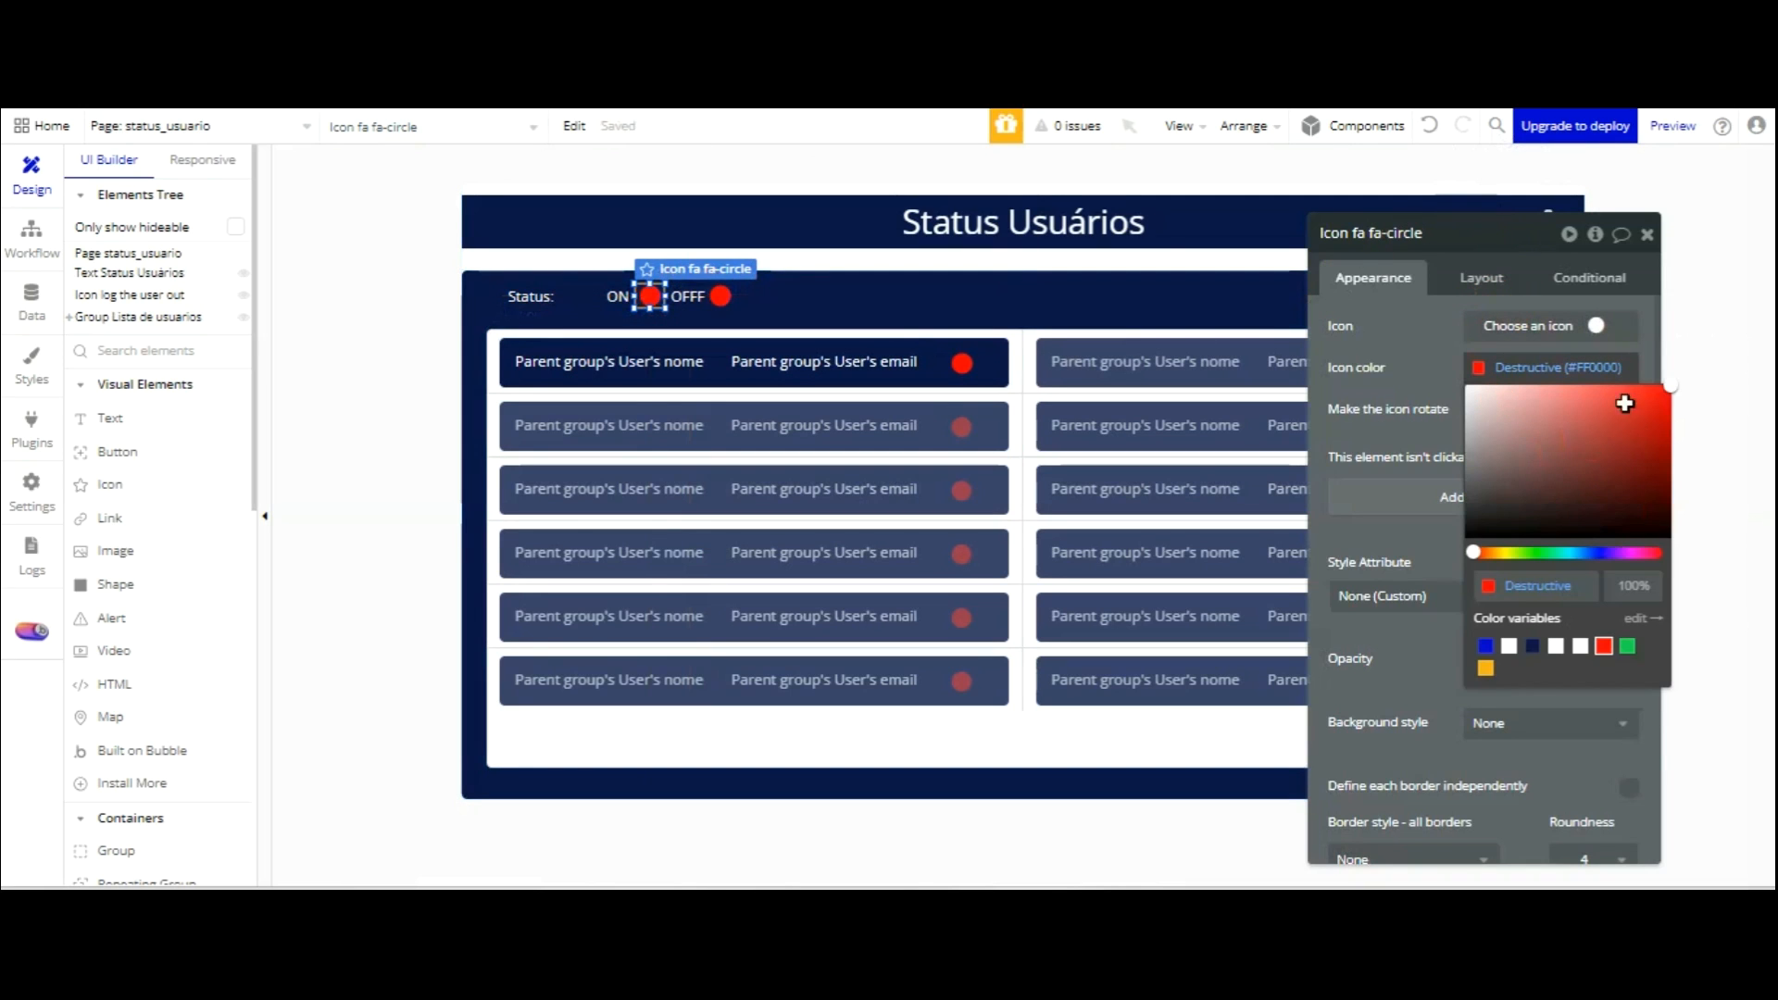
left_click(1627, 645)
left_click(1136, 325)
Nudge the green ON dot into alignment and reload the preview showing six users.
left_click(1096, 298)
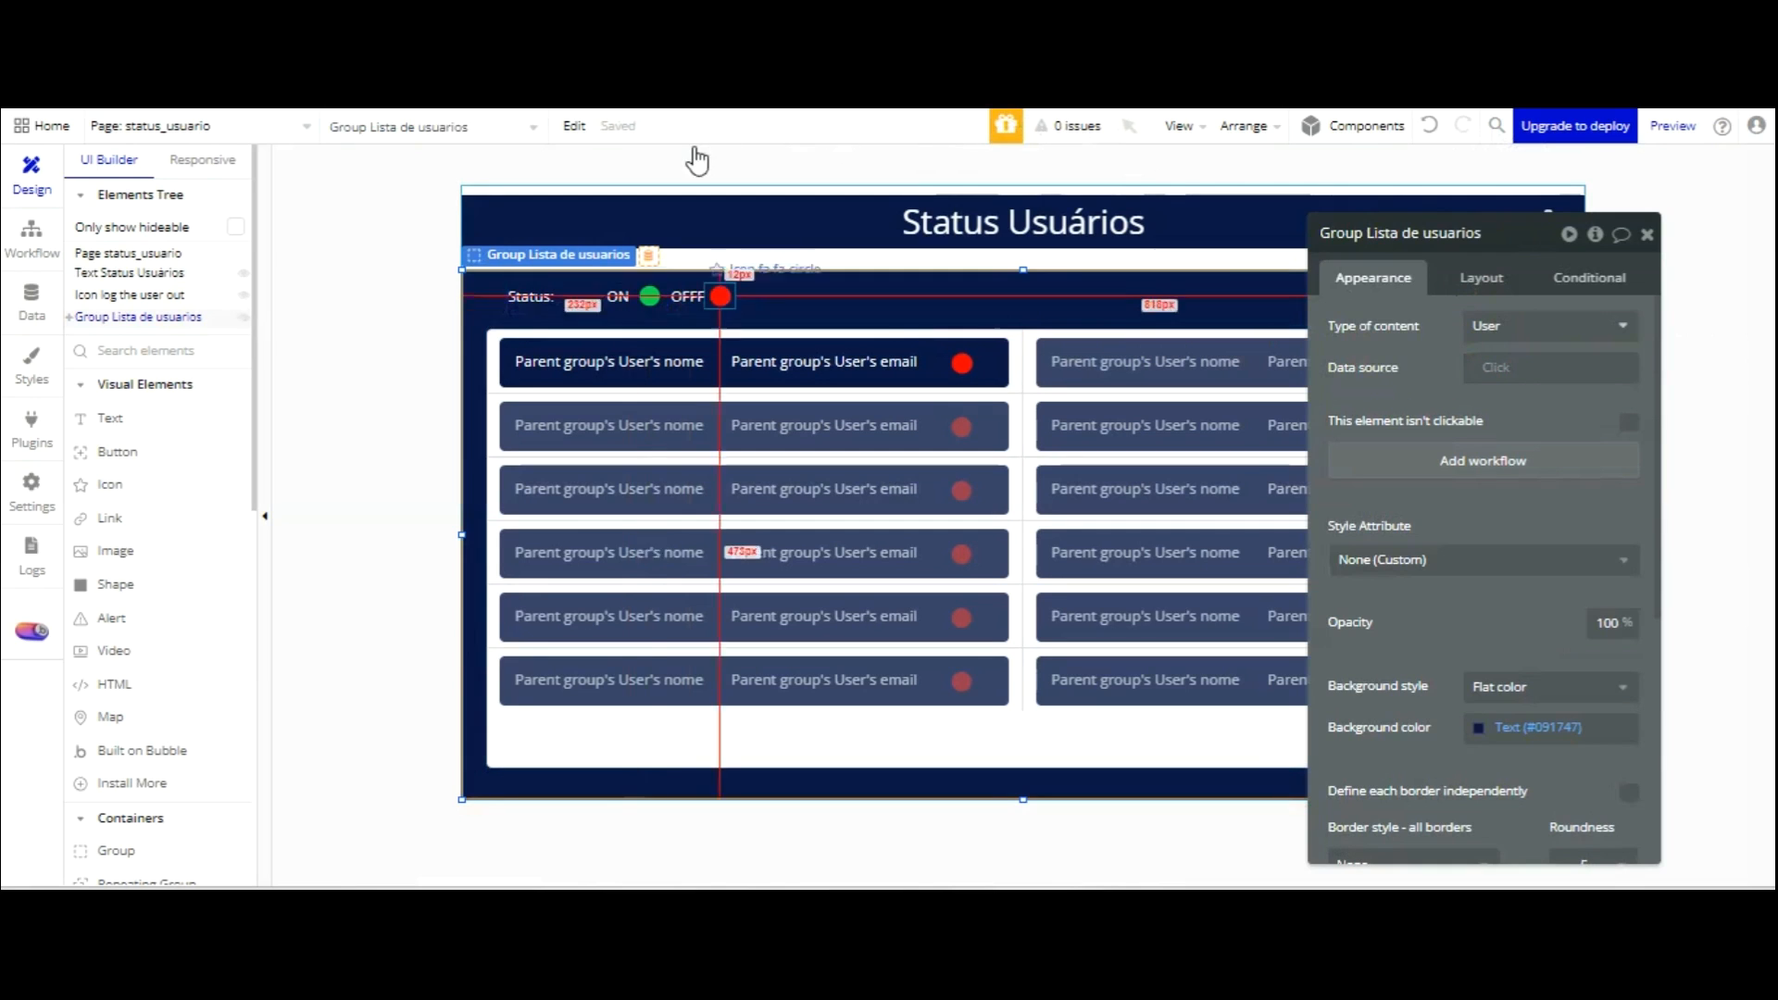
left_click(649, 296)
key("Left")
key("Left")
key("Left")
key("Left")
key("Left")
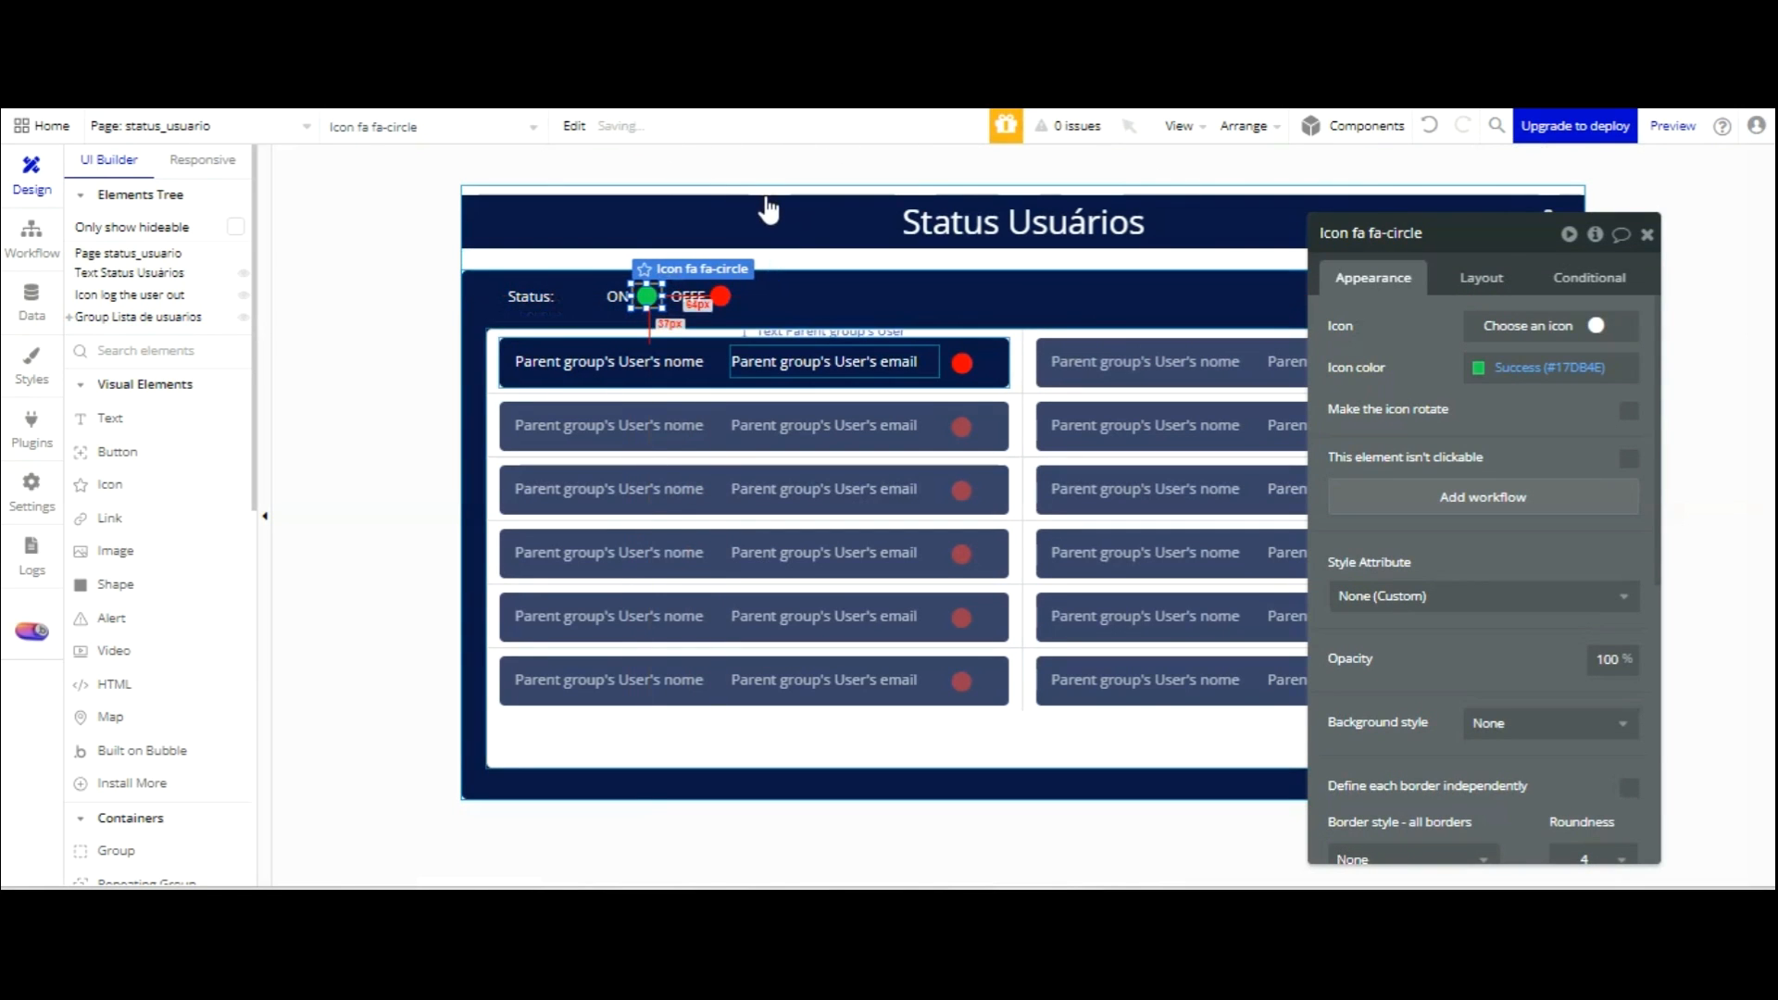
left_click(803, 294)
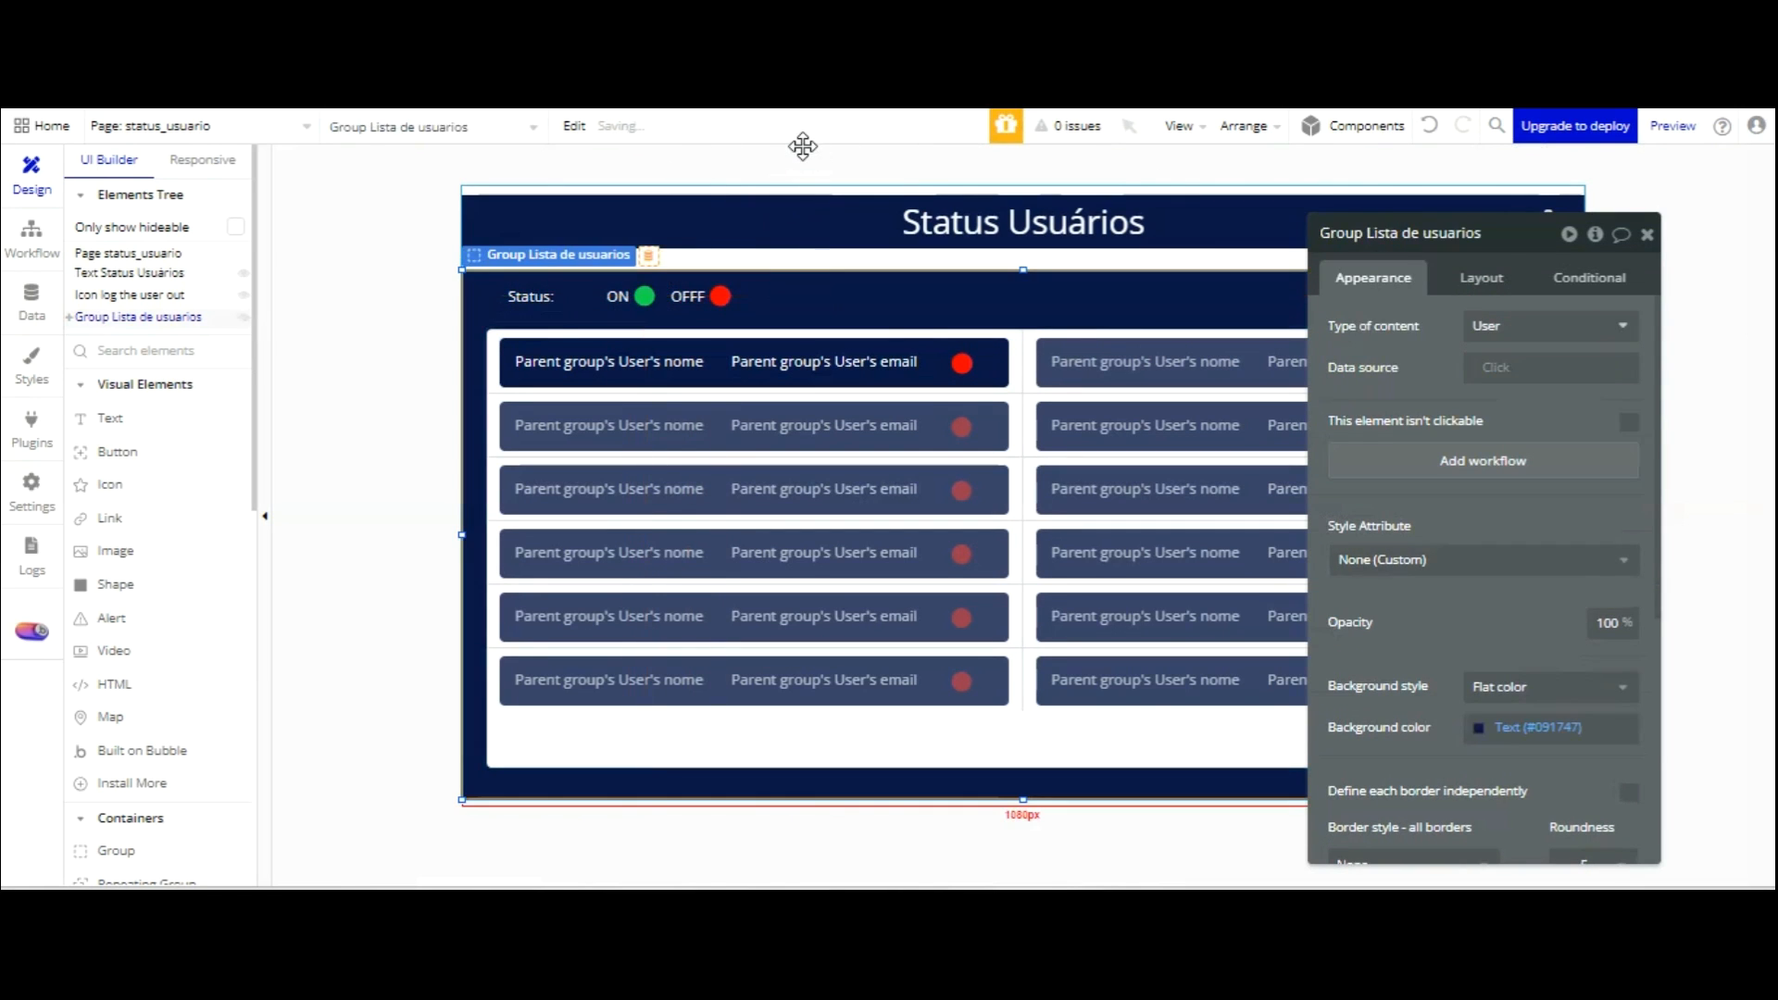
left_click(718, 109)
left_click(632, 128)
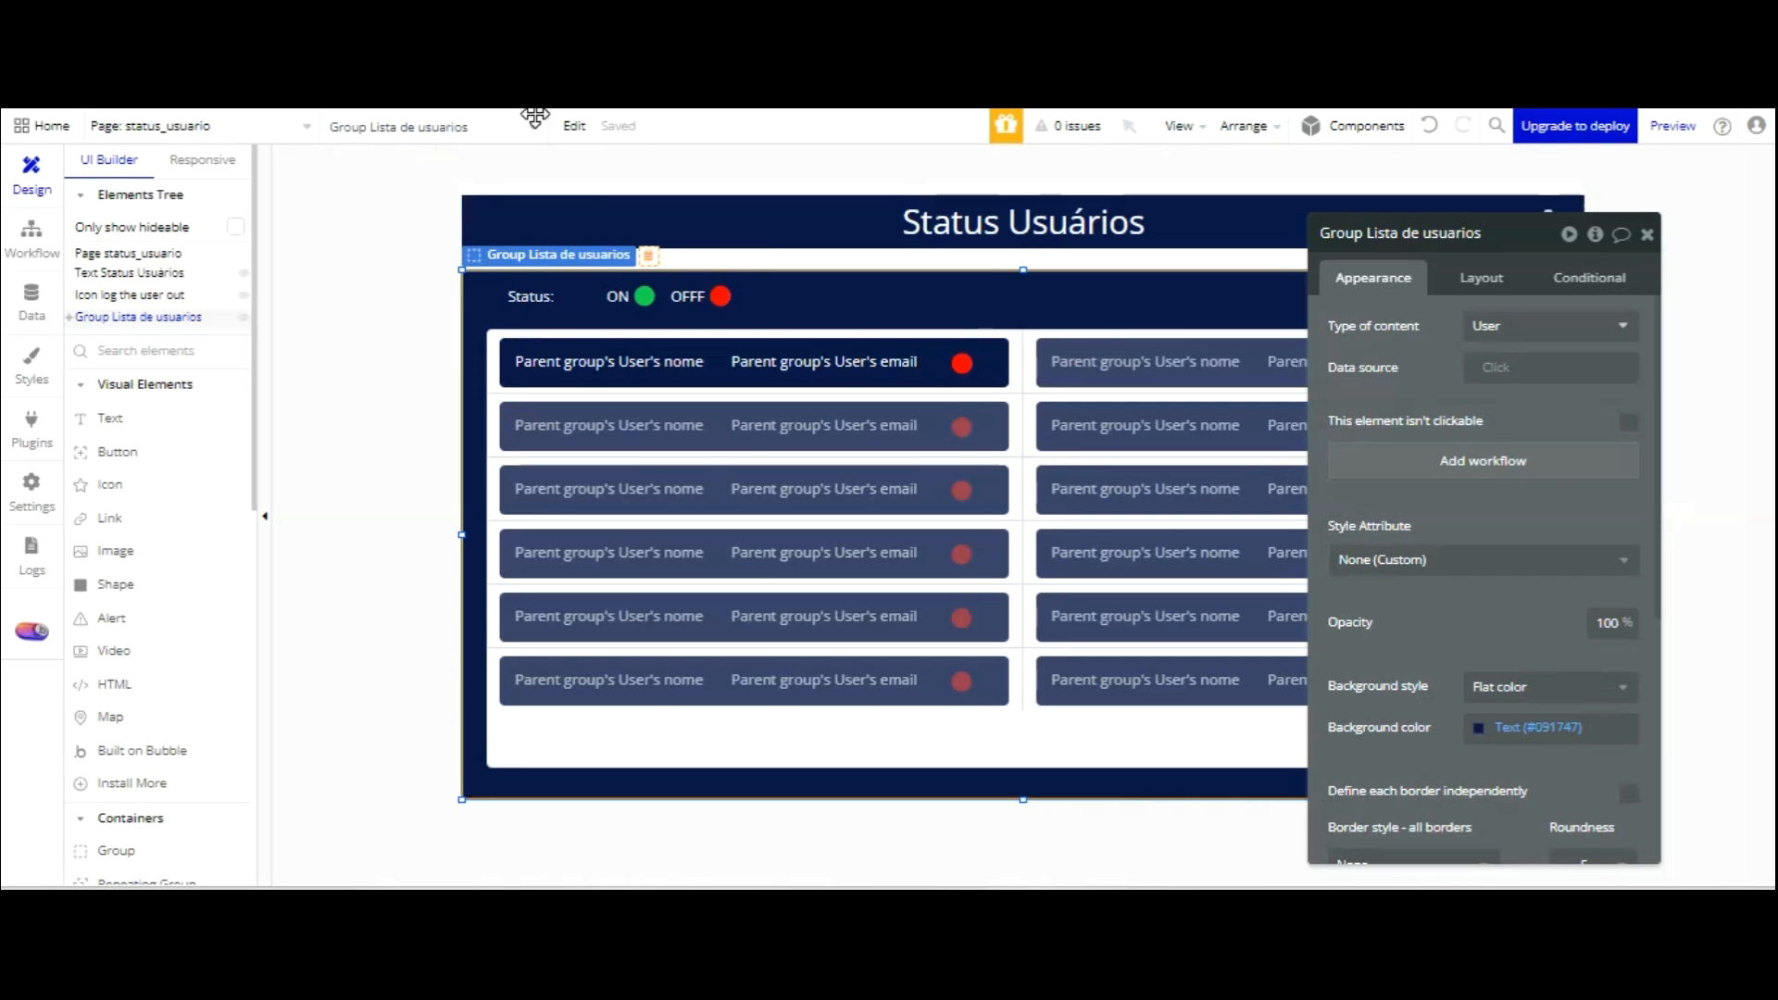
Select the first row's status dot and view its empty Conditional rules.
left_click(962, 363)
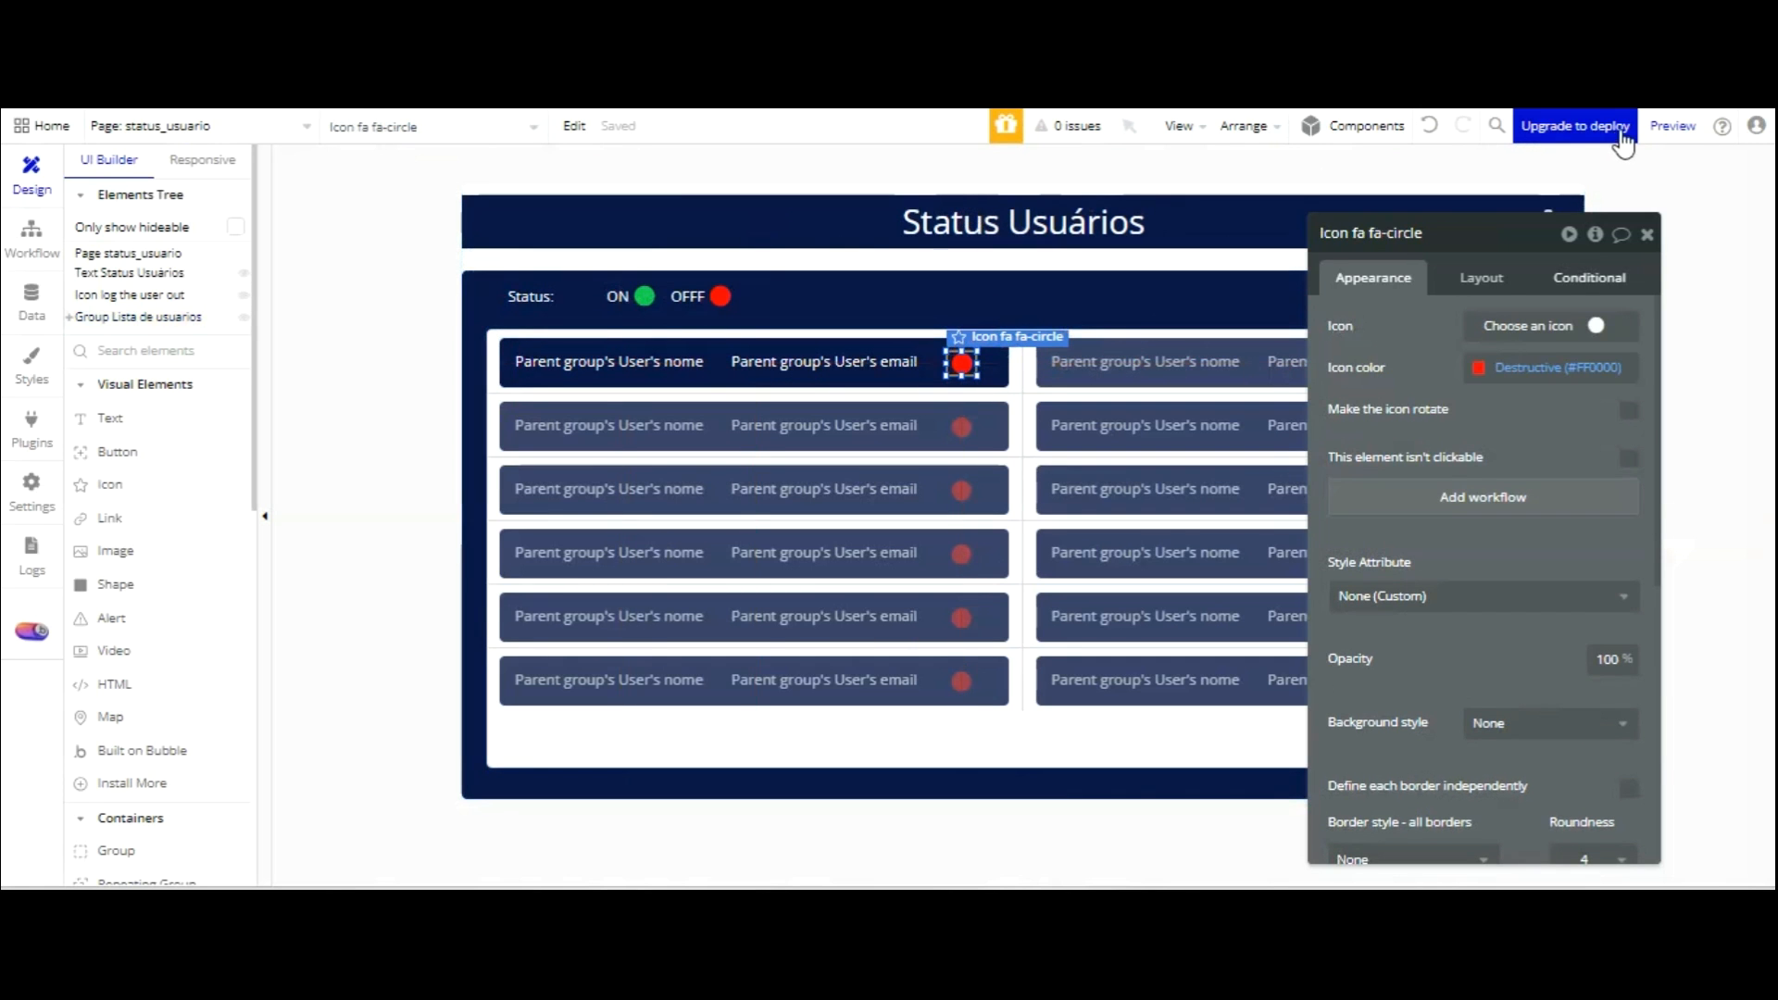
left_click(1606, 276)
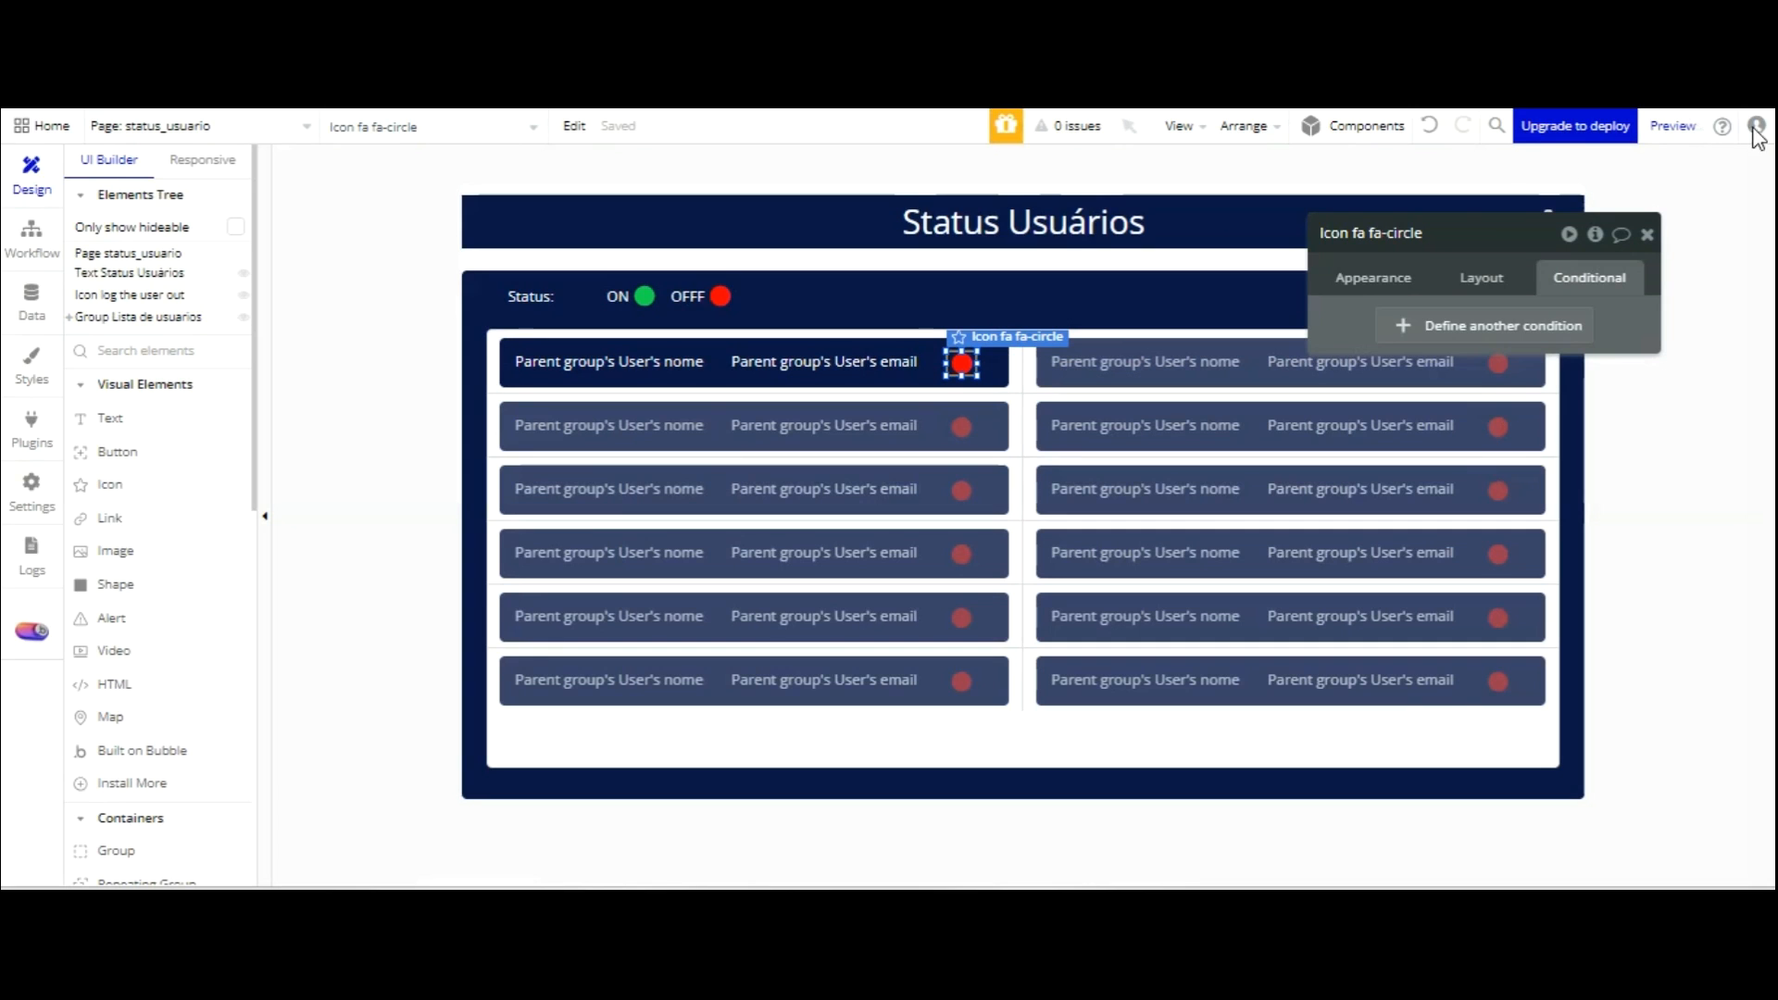
Add a condition on the dot: Current date/time < Parent group's User's last time seen.
left_click(1501, 330)
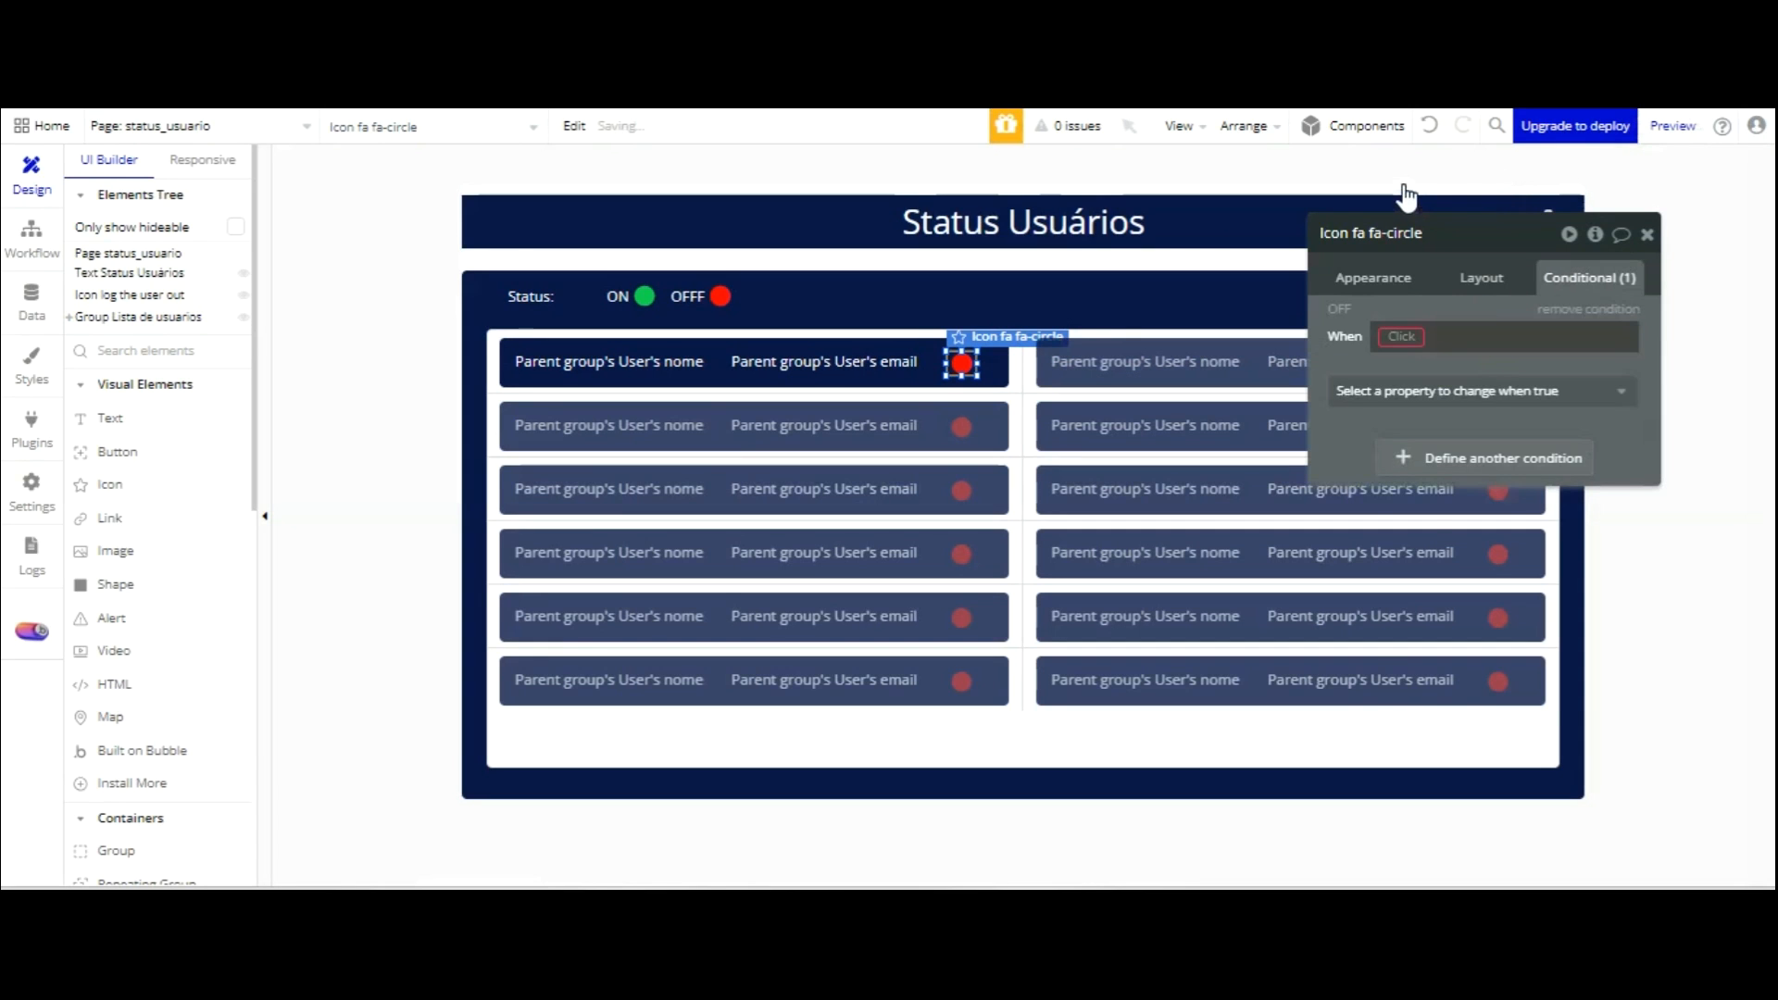
left_click(1417, 337)
scroll(1491, 394, "down", 3)
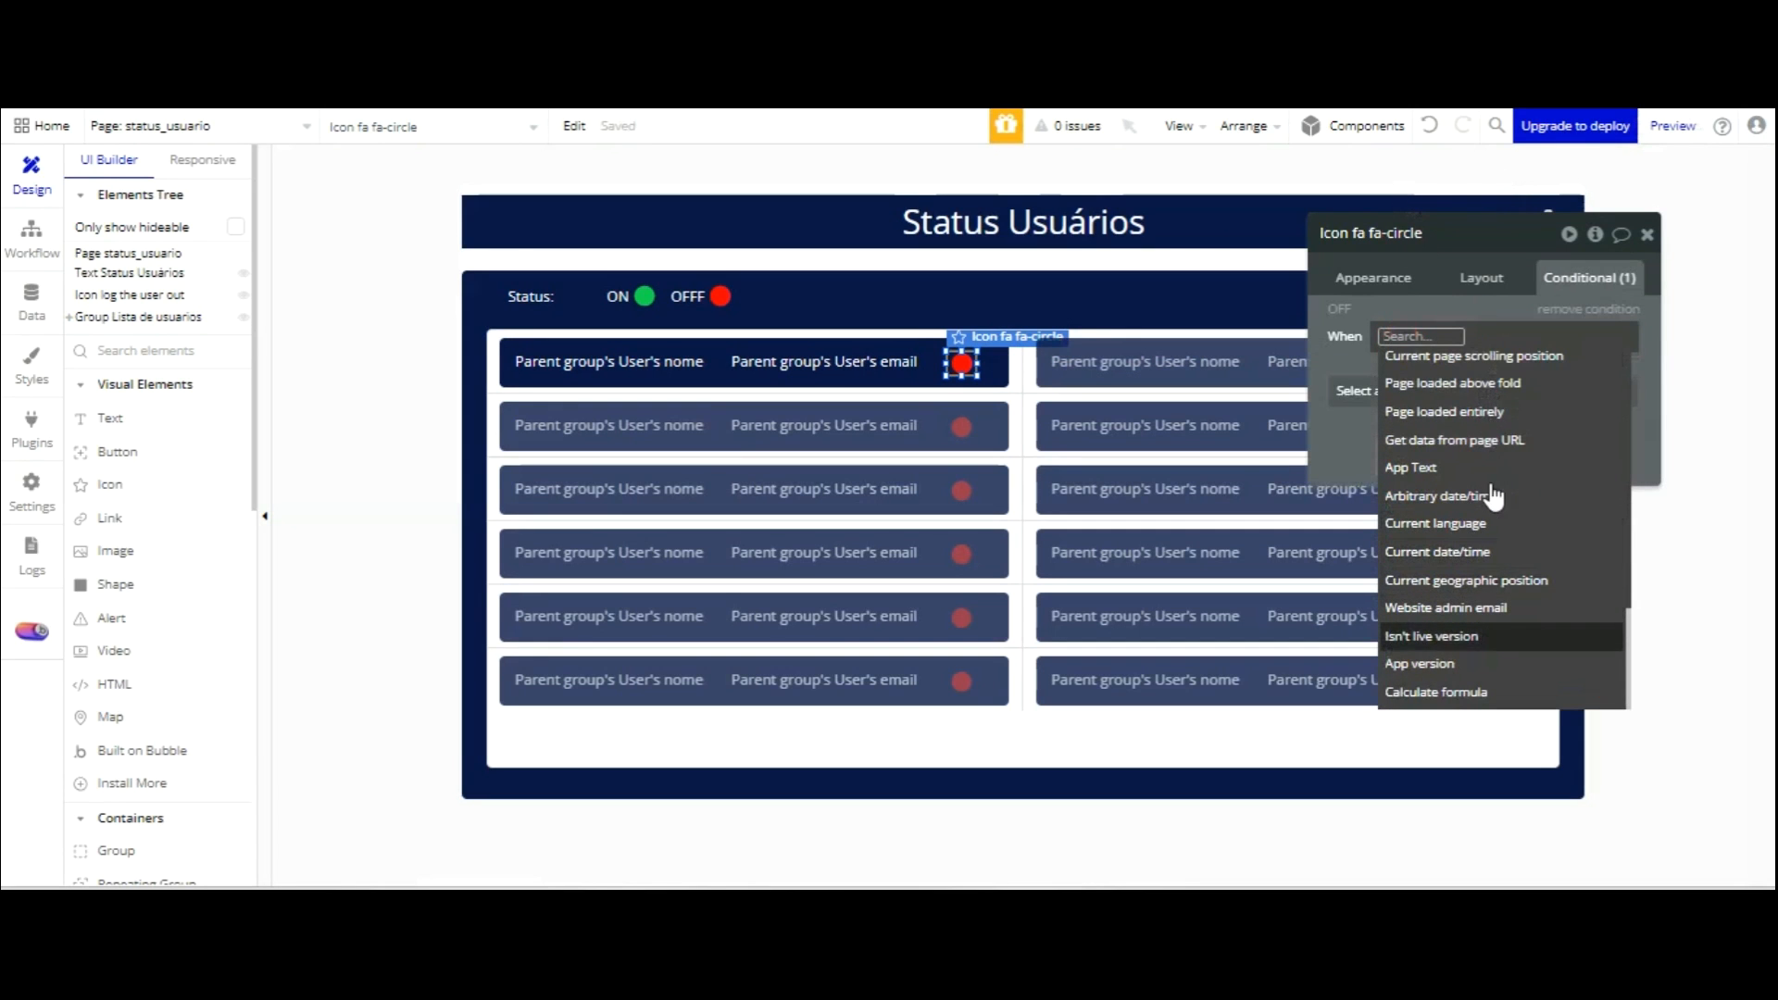
left_click(1488, 551)
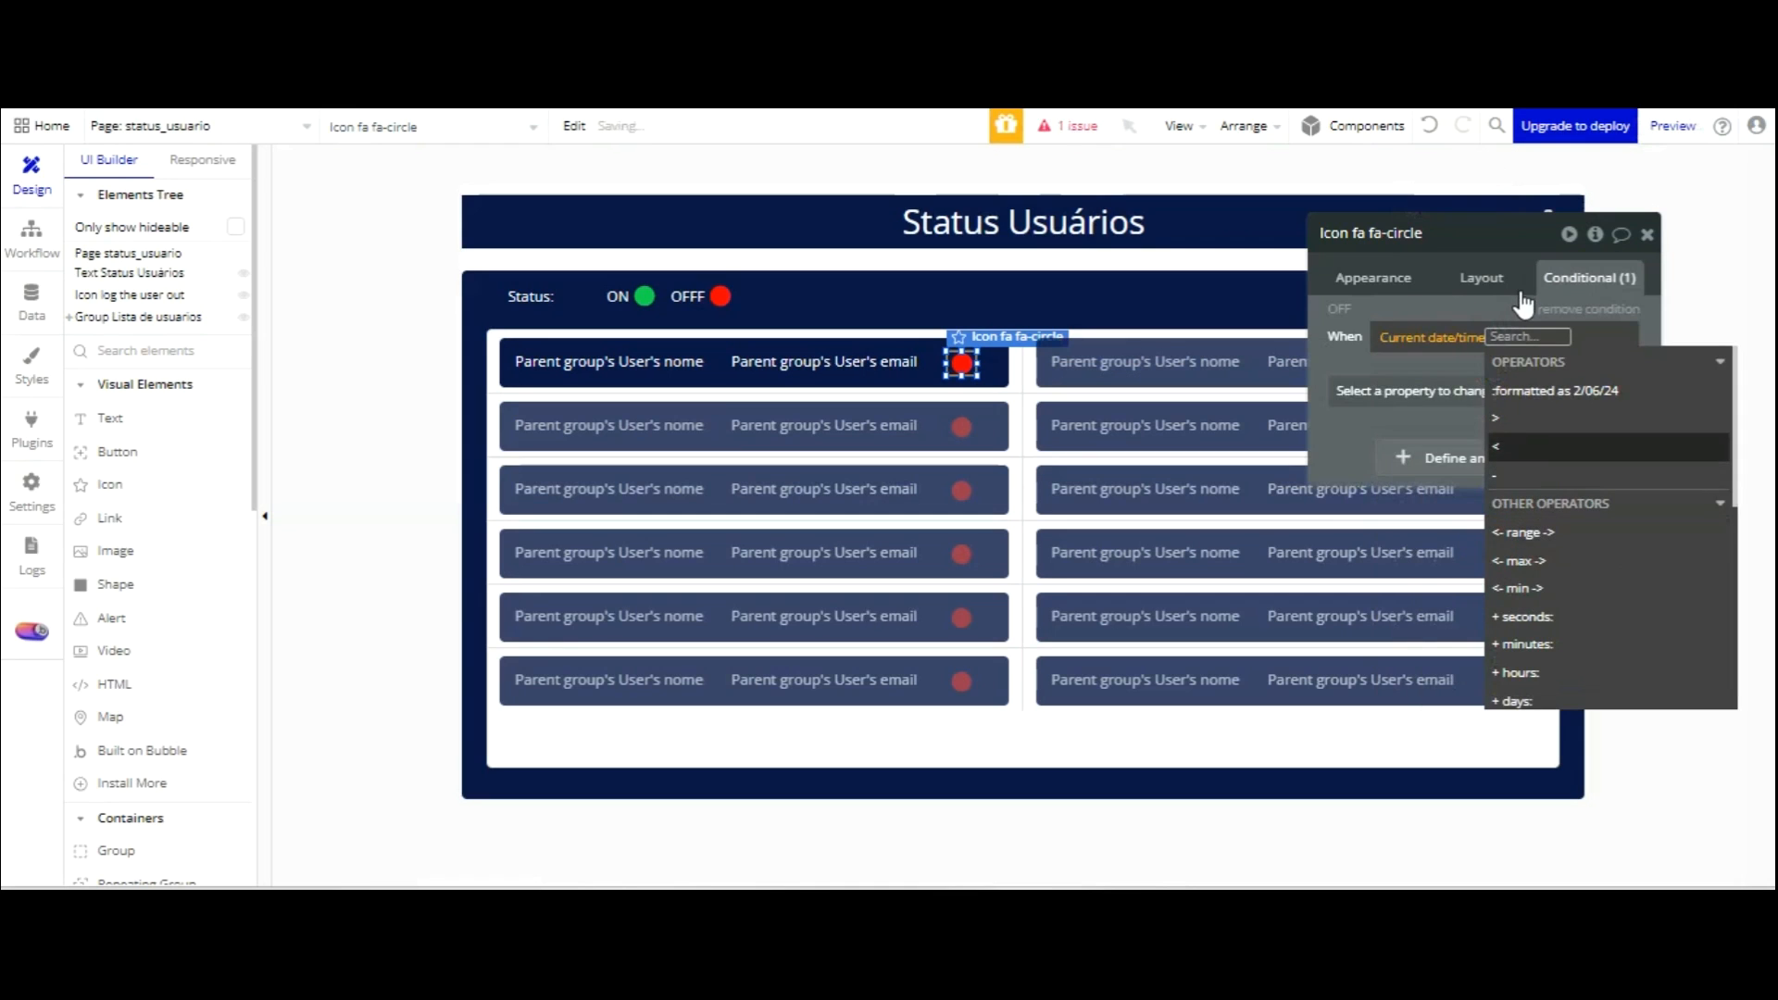
left_click(1509, 446)
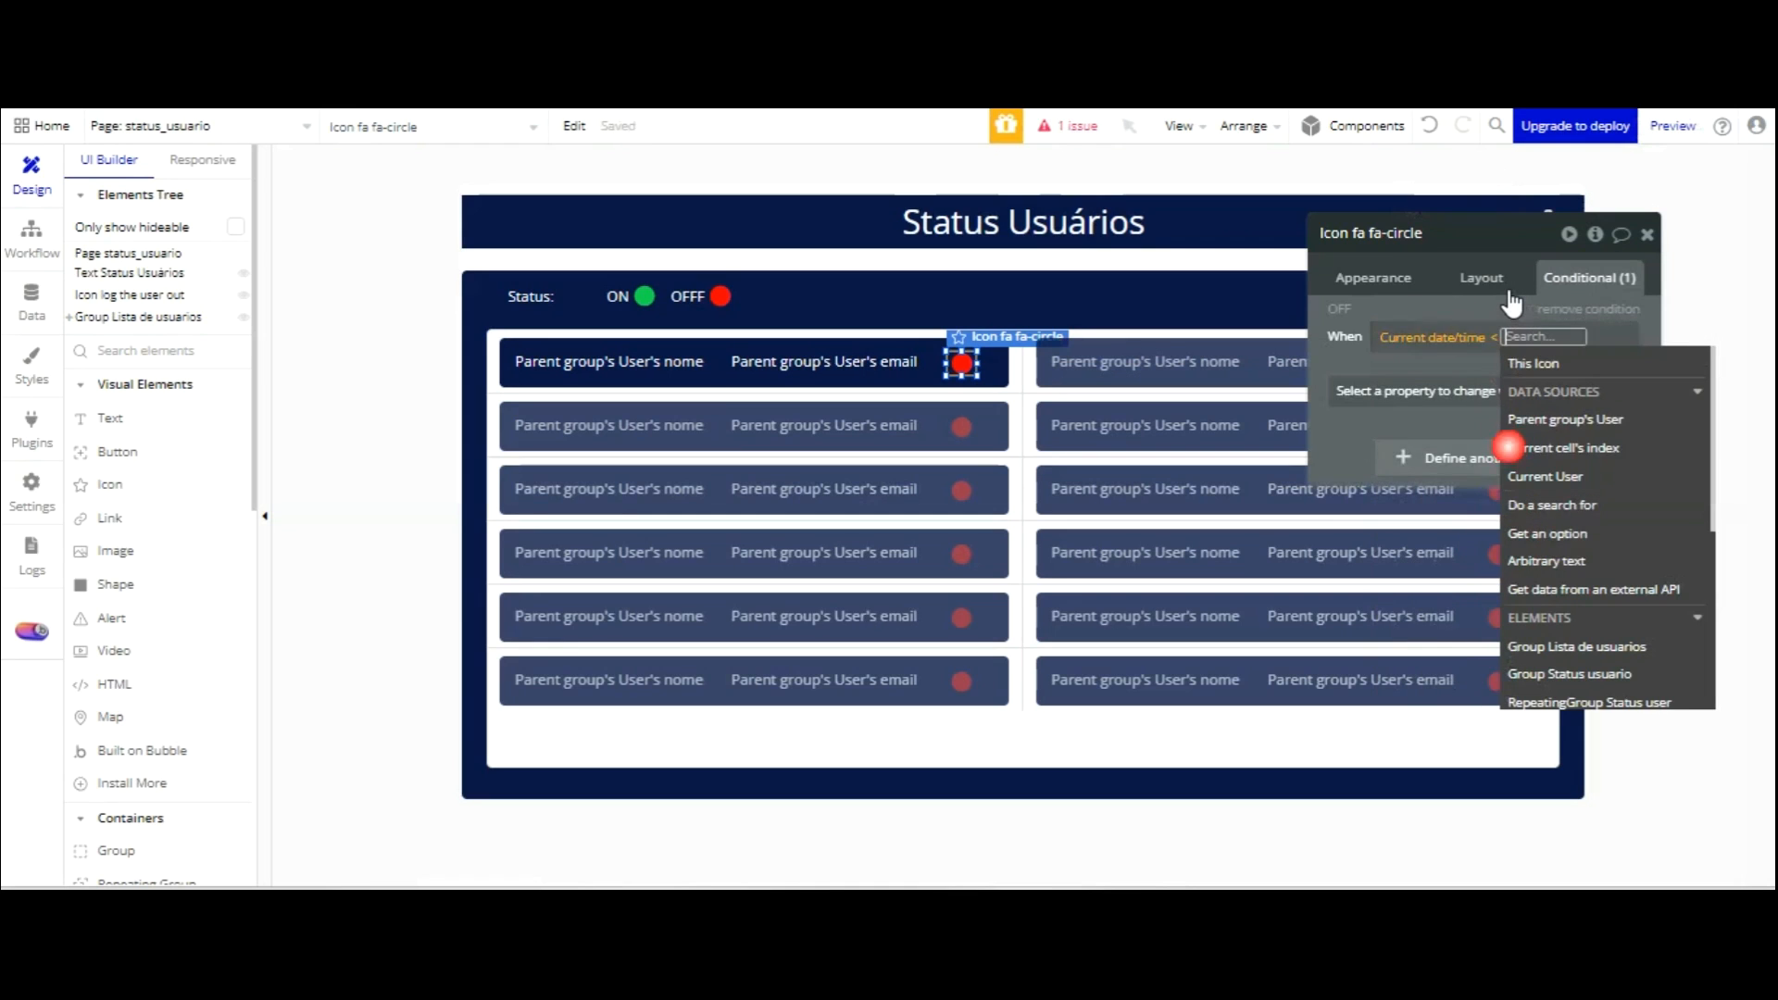
left_click(1561, 421)
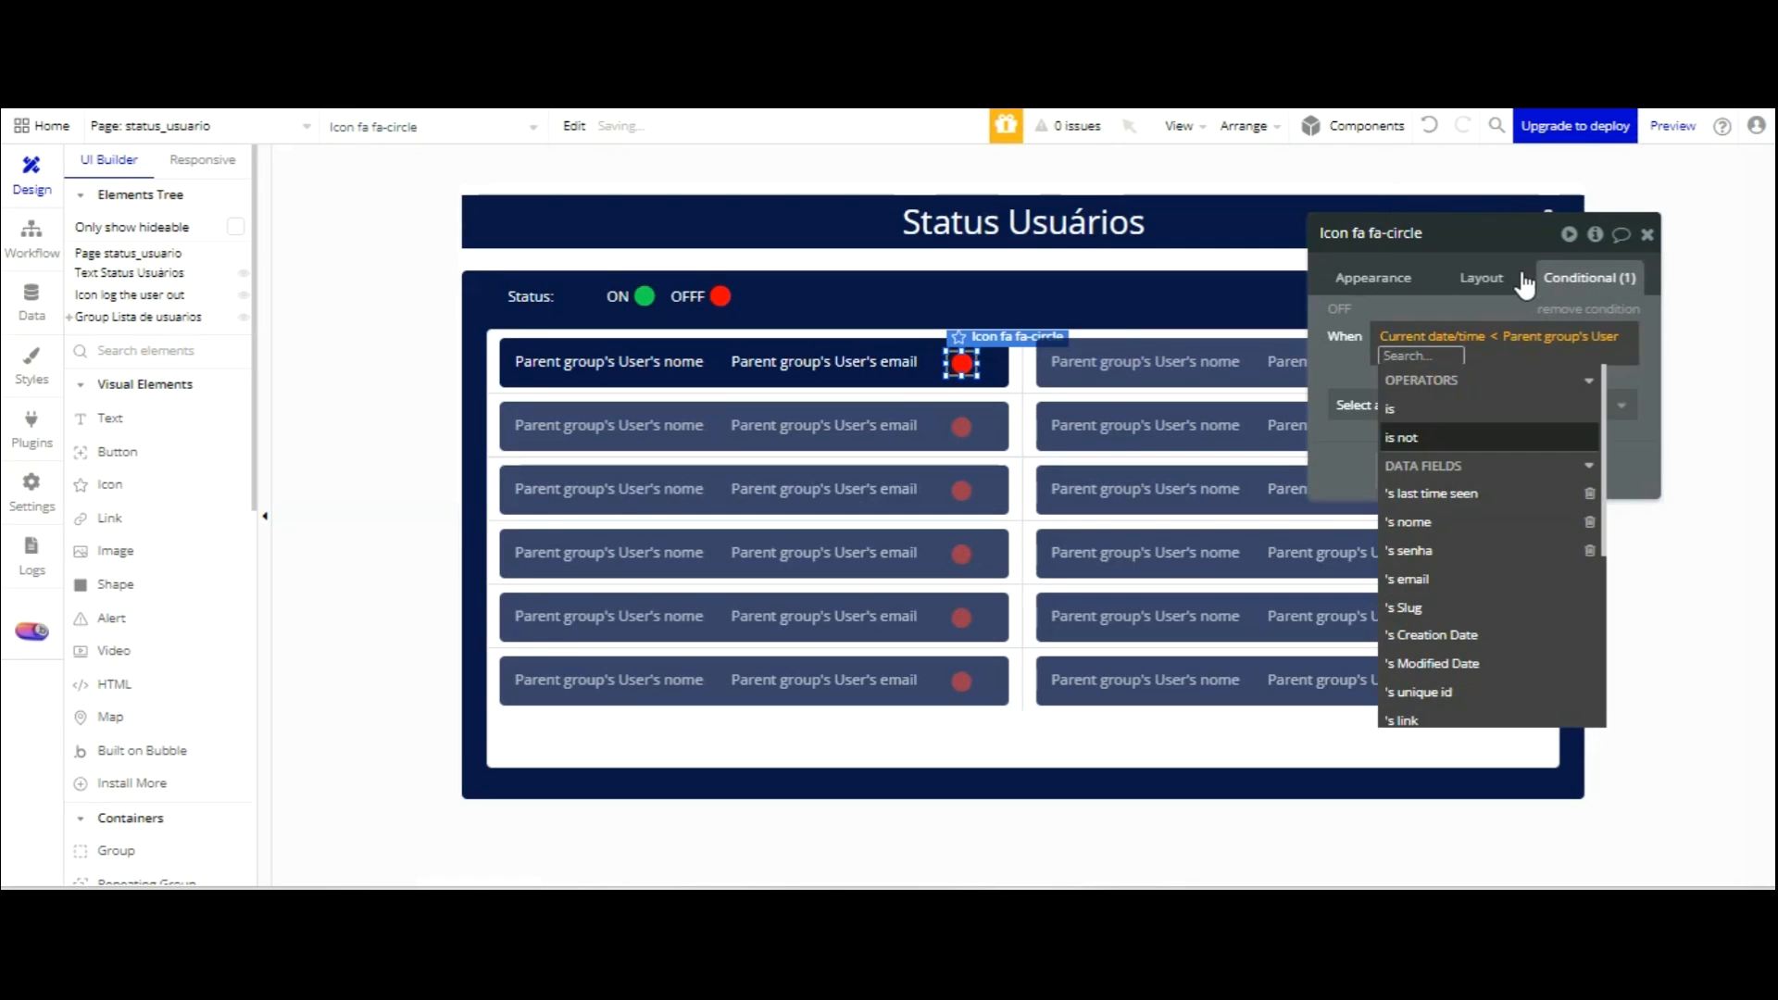
left_click(1498, 490)
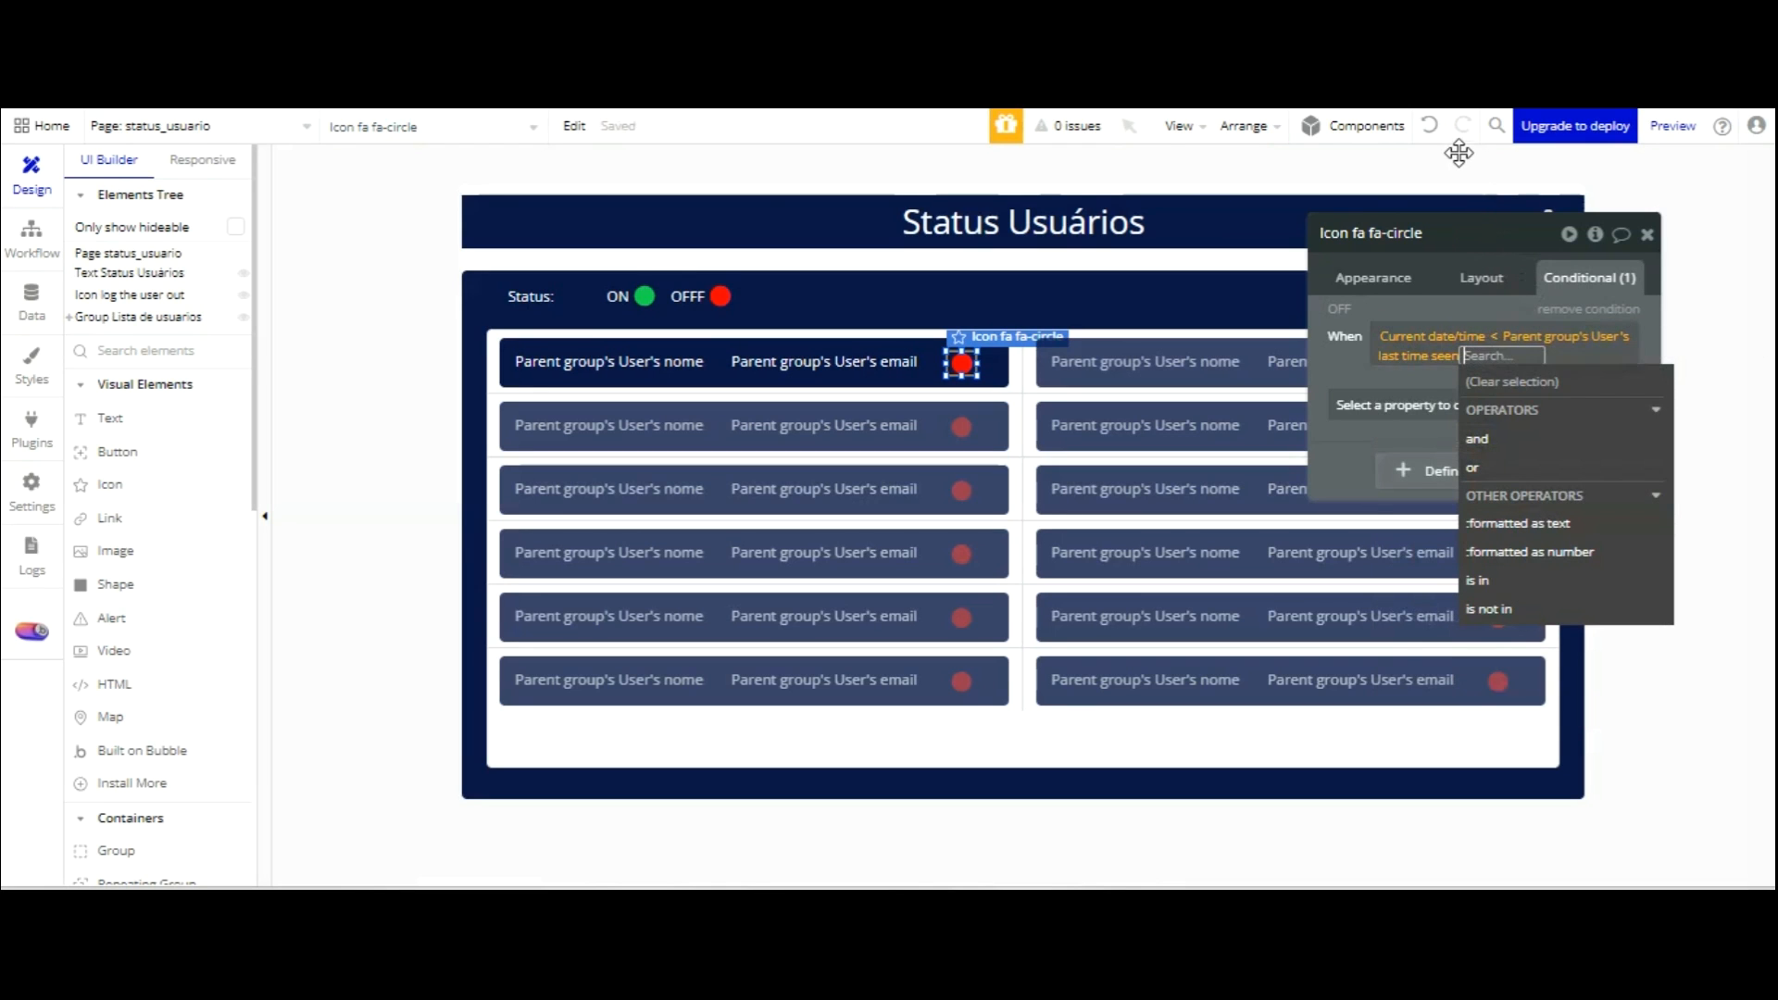
left_click(1457, 309)
Make that condition change the icon colour to Success (#17DB4E).
left_click(1485, 405)
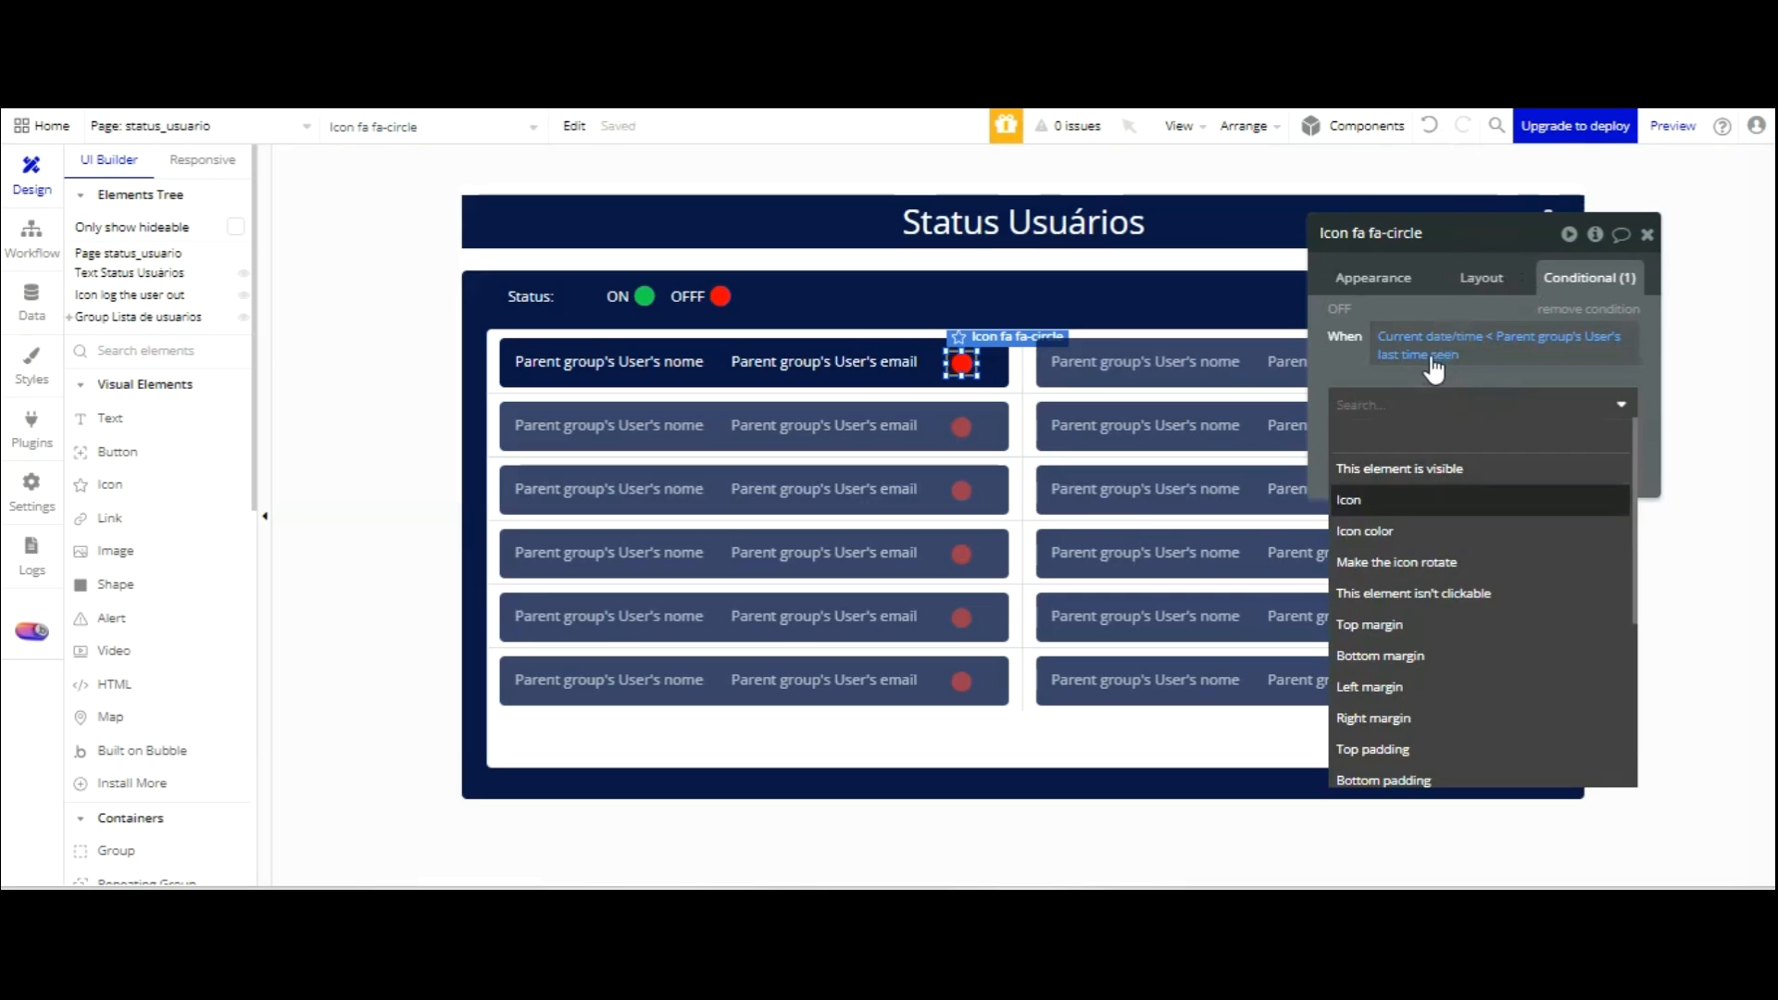
left_click(1432, 530)
left_click(1519, 397)
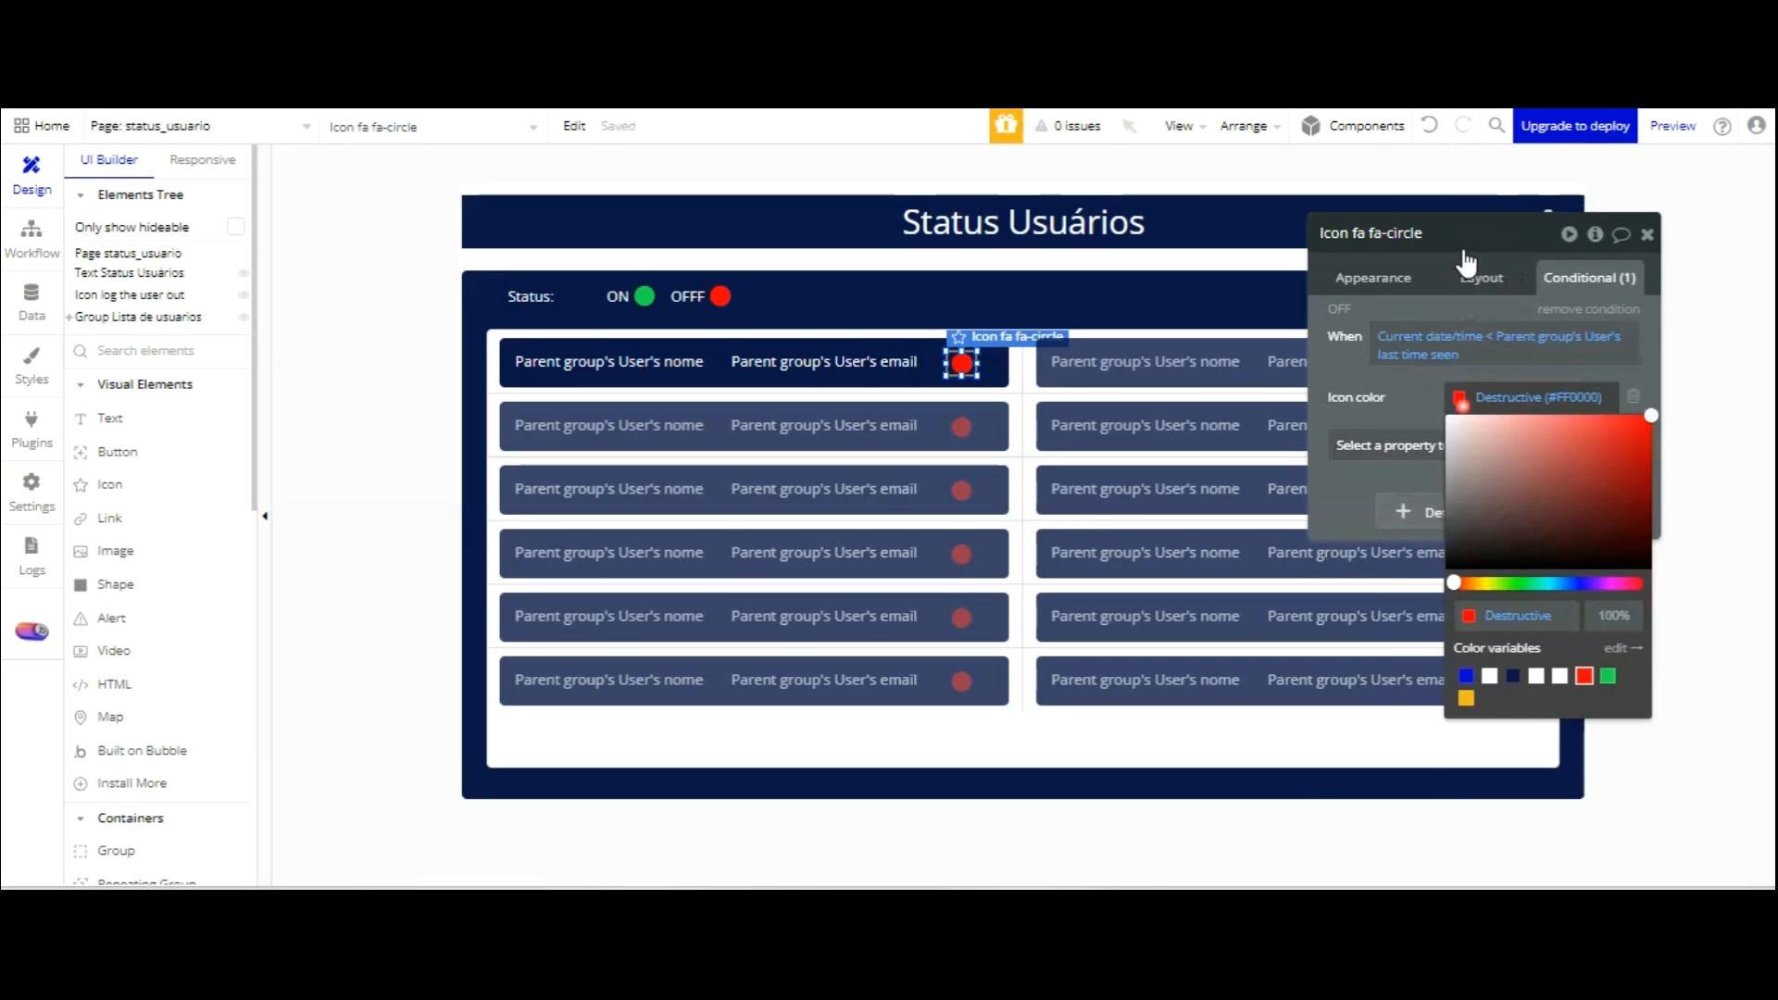
left_click(1608, 676)
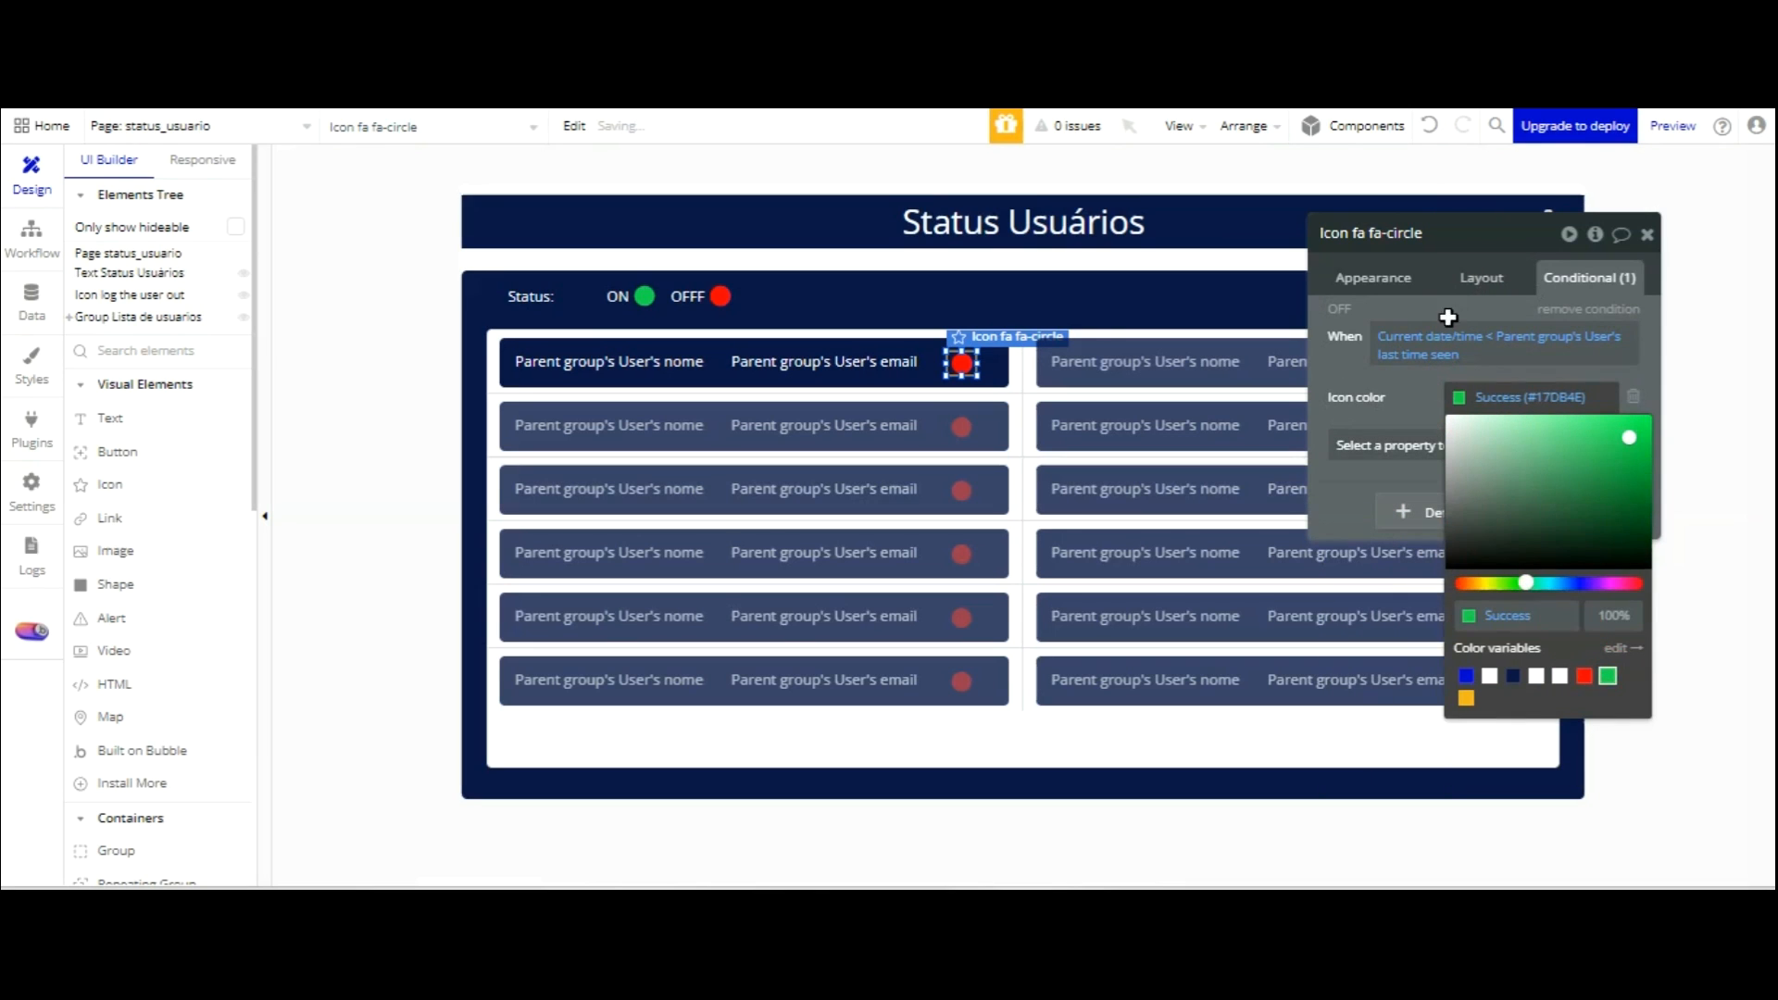
left_click(1411, 243)
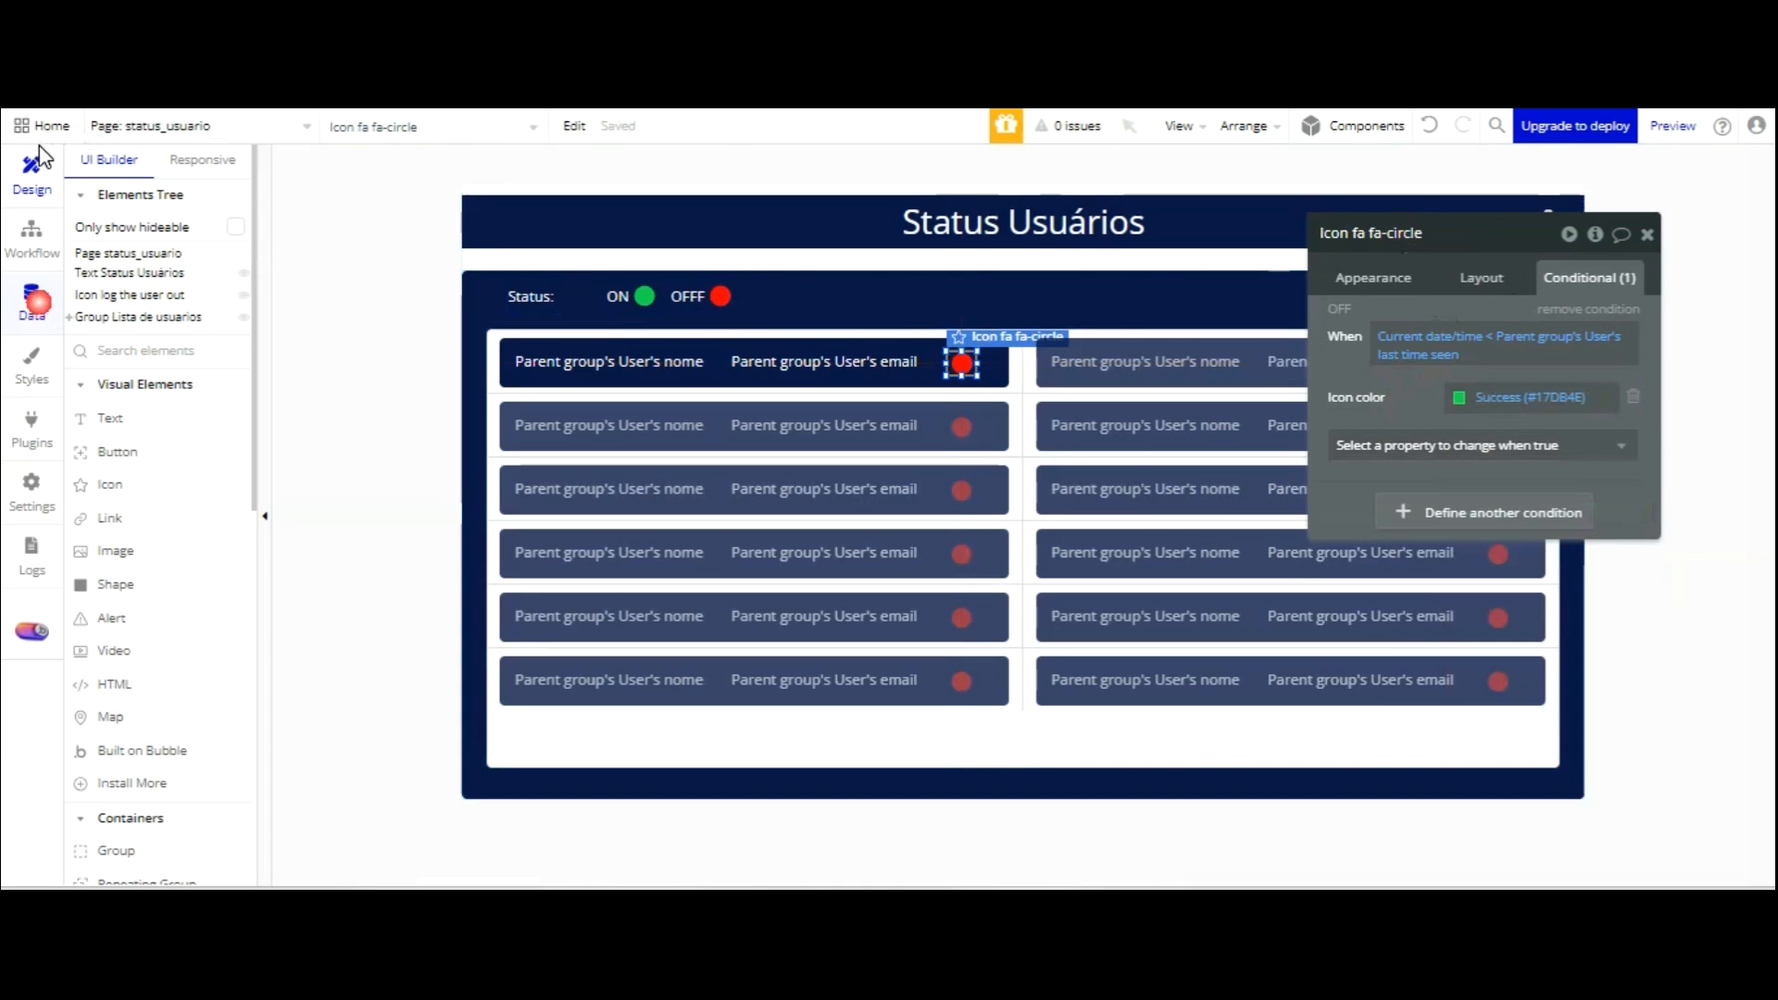
Check the stored user records and reload the preview to apply the new rule.
left_click(32, 298)
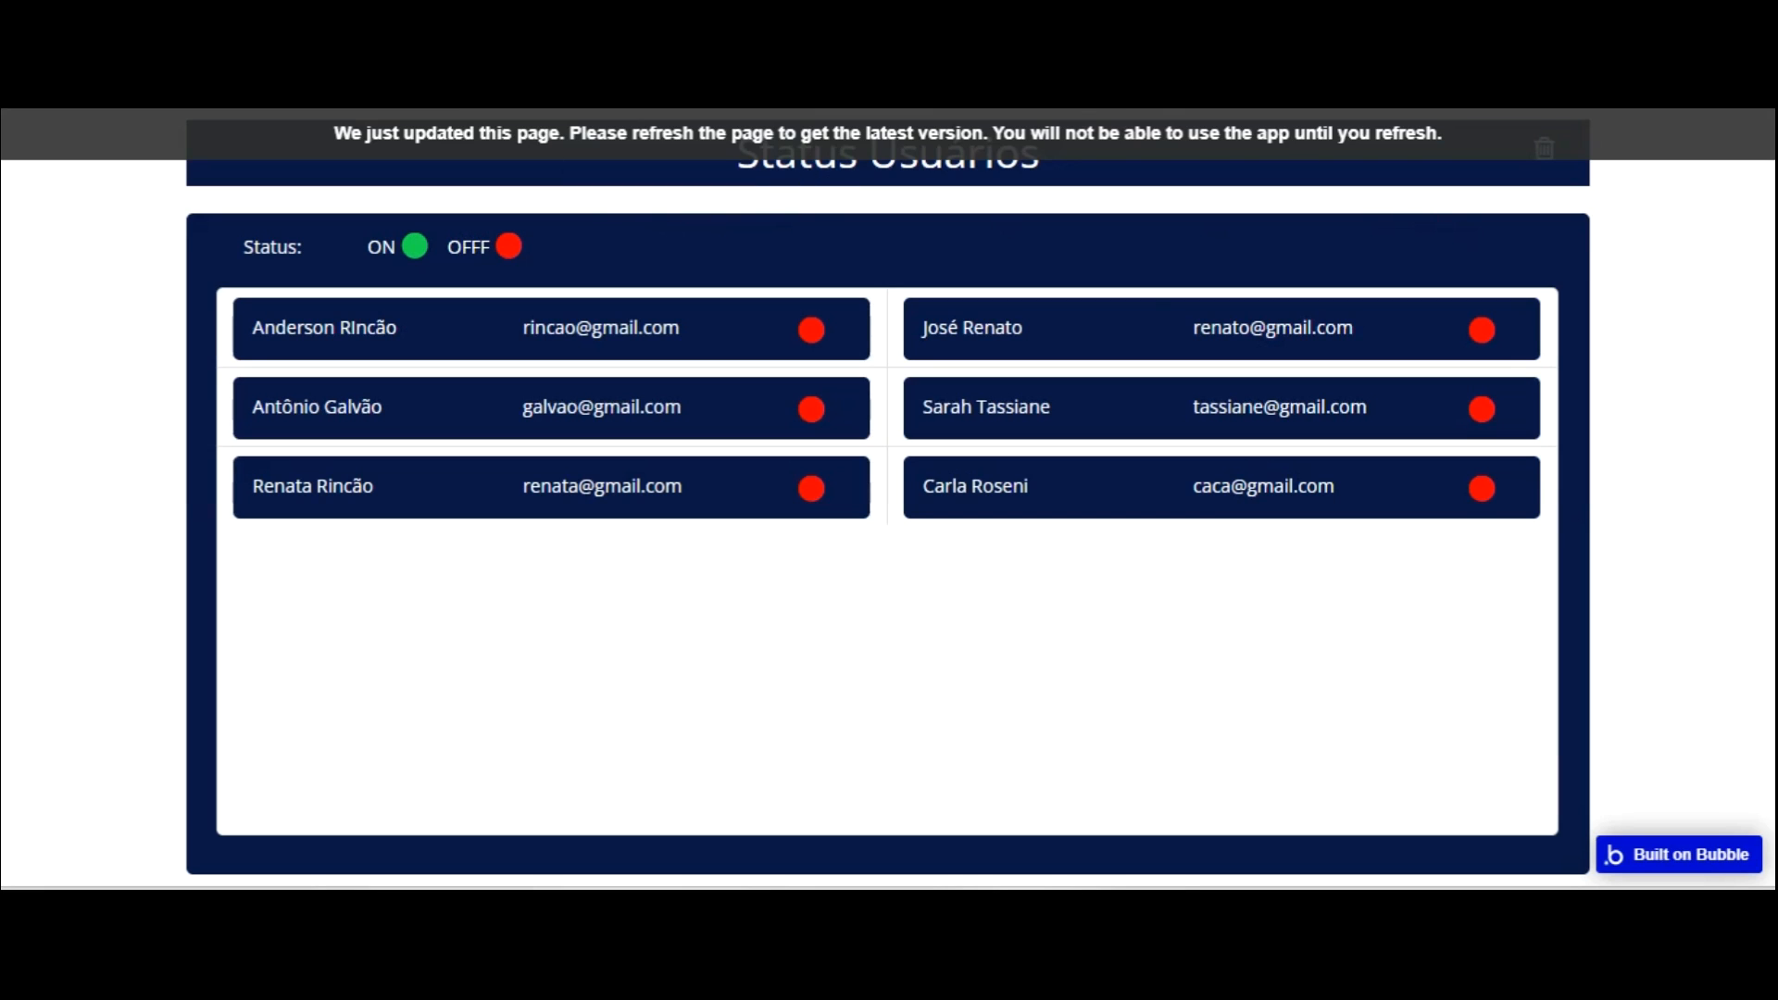
key("F5")
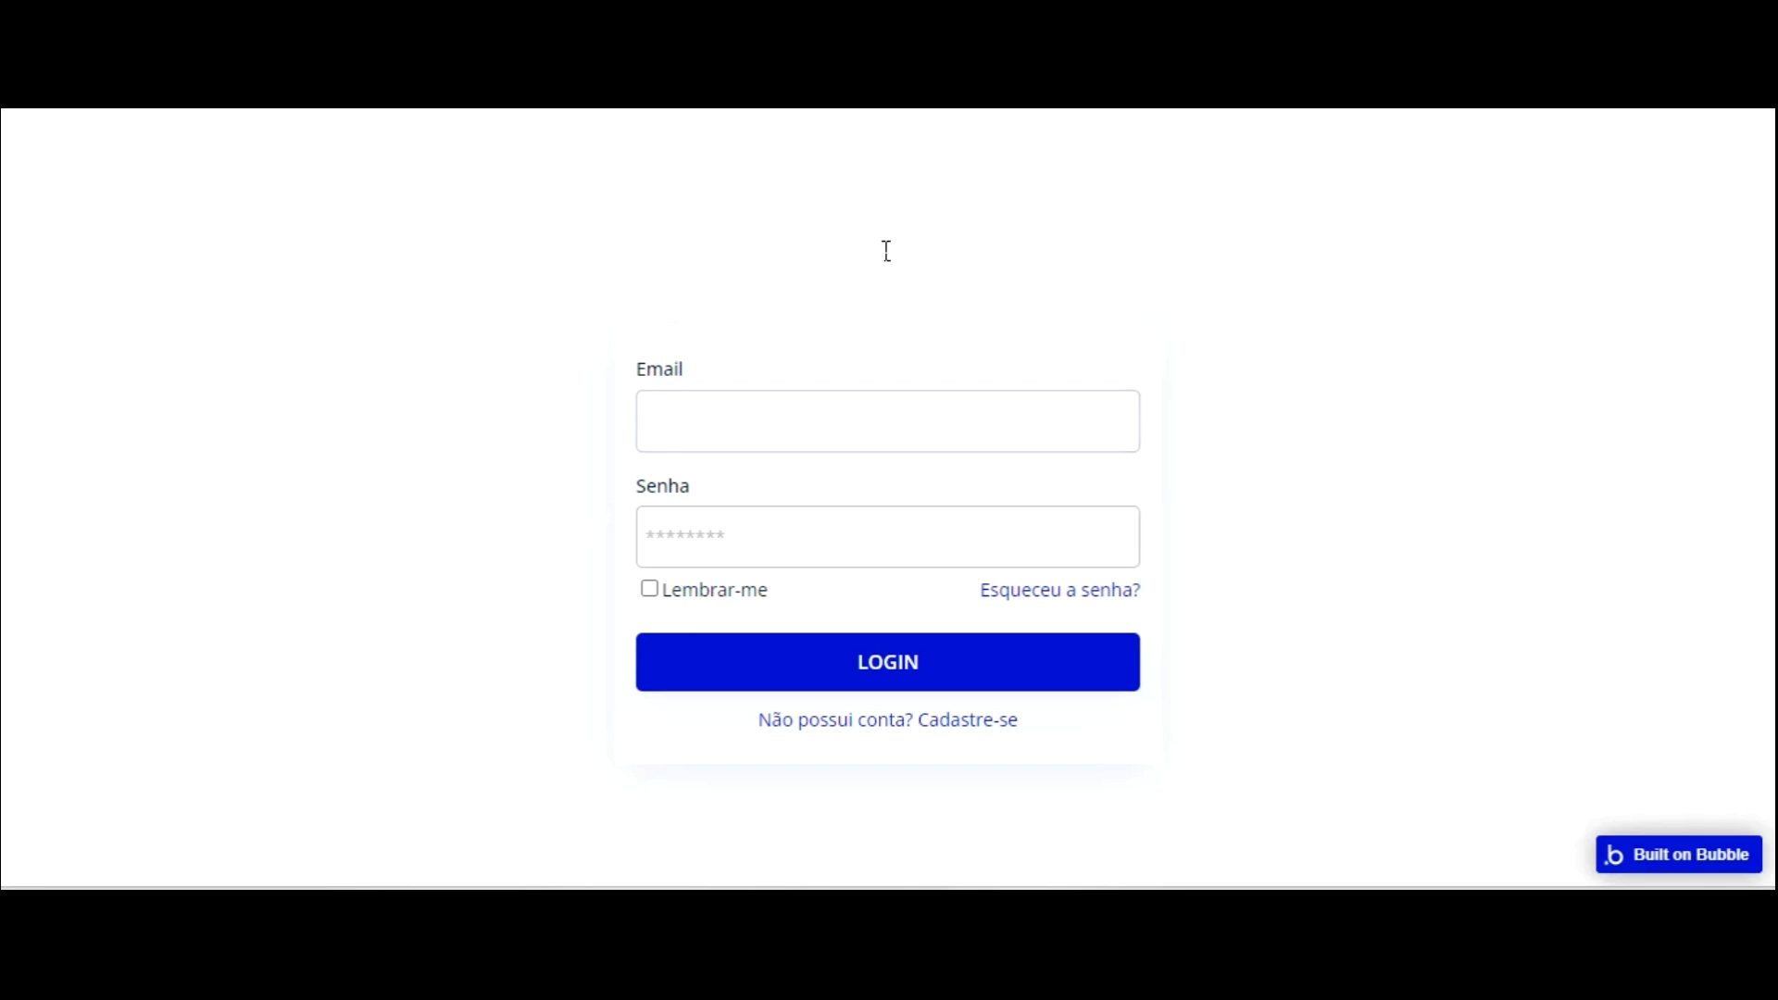
Try logging into the preview with the test user's e-mail and password, then dismiss the no-account alert.
type("RENATO")
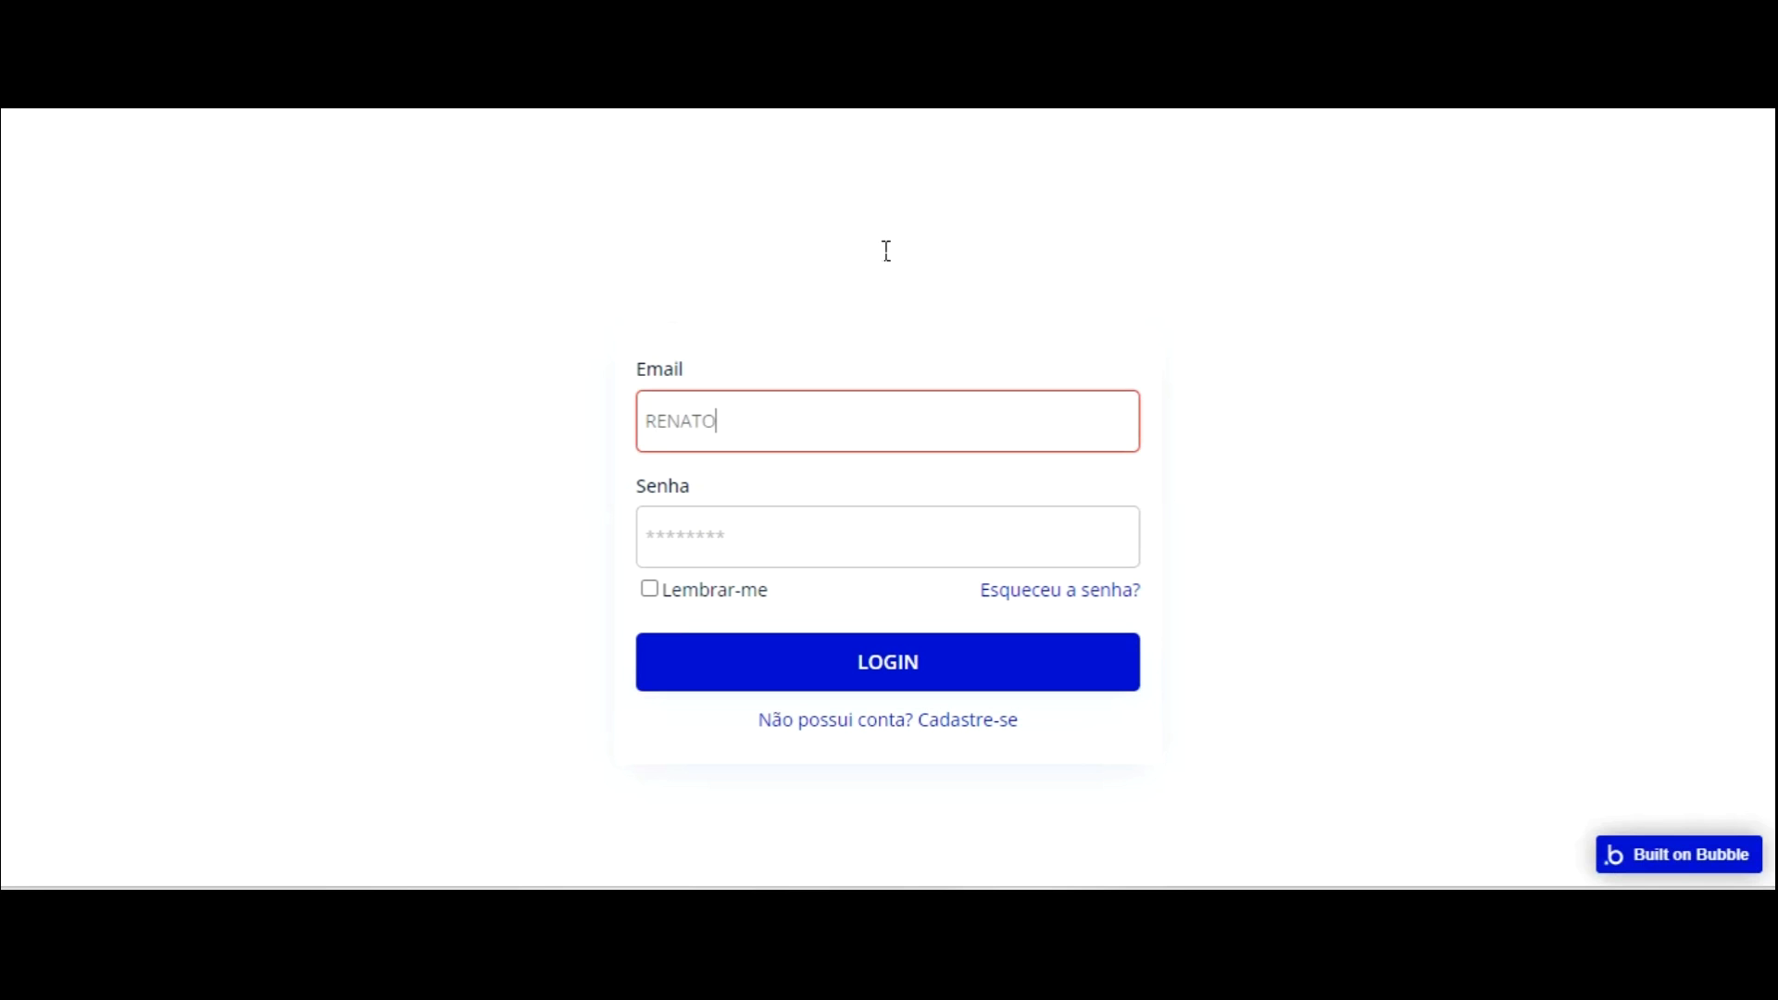
key("BackSpace")
key("BackSpace")
key("BackSpace")
key("BackSpace")
key("BackSpace")
key("BackSpace")
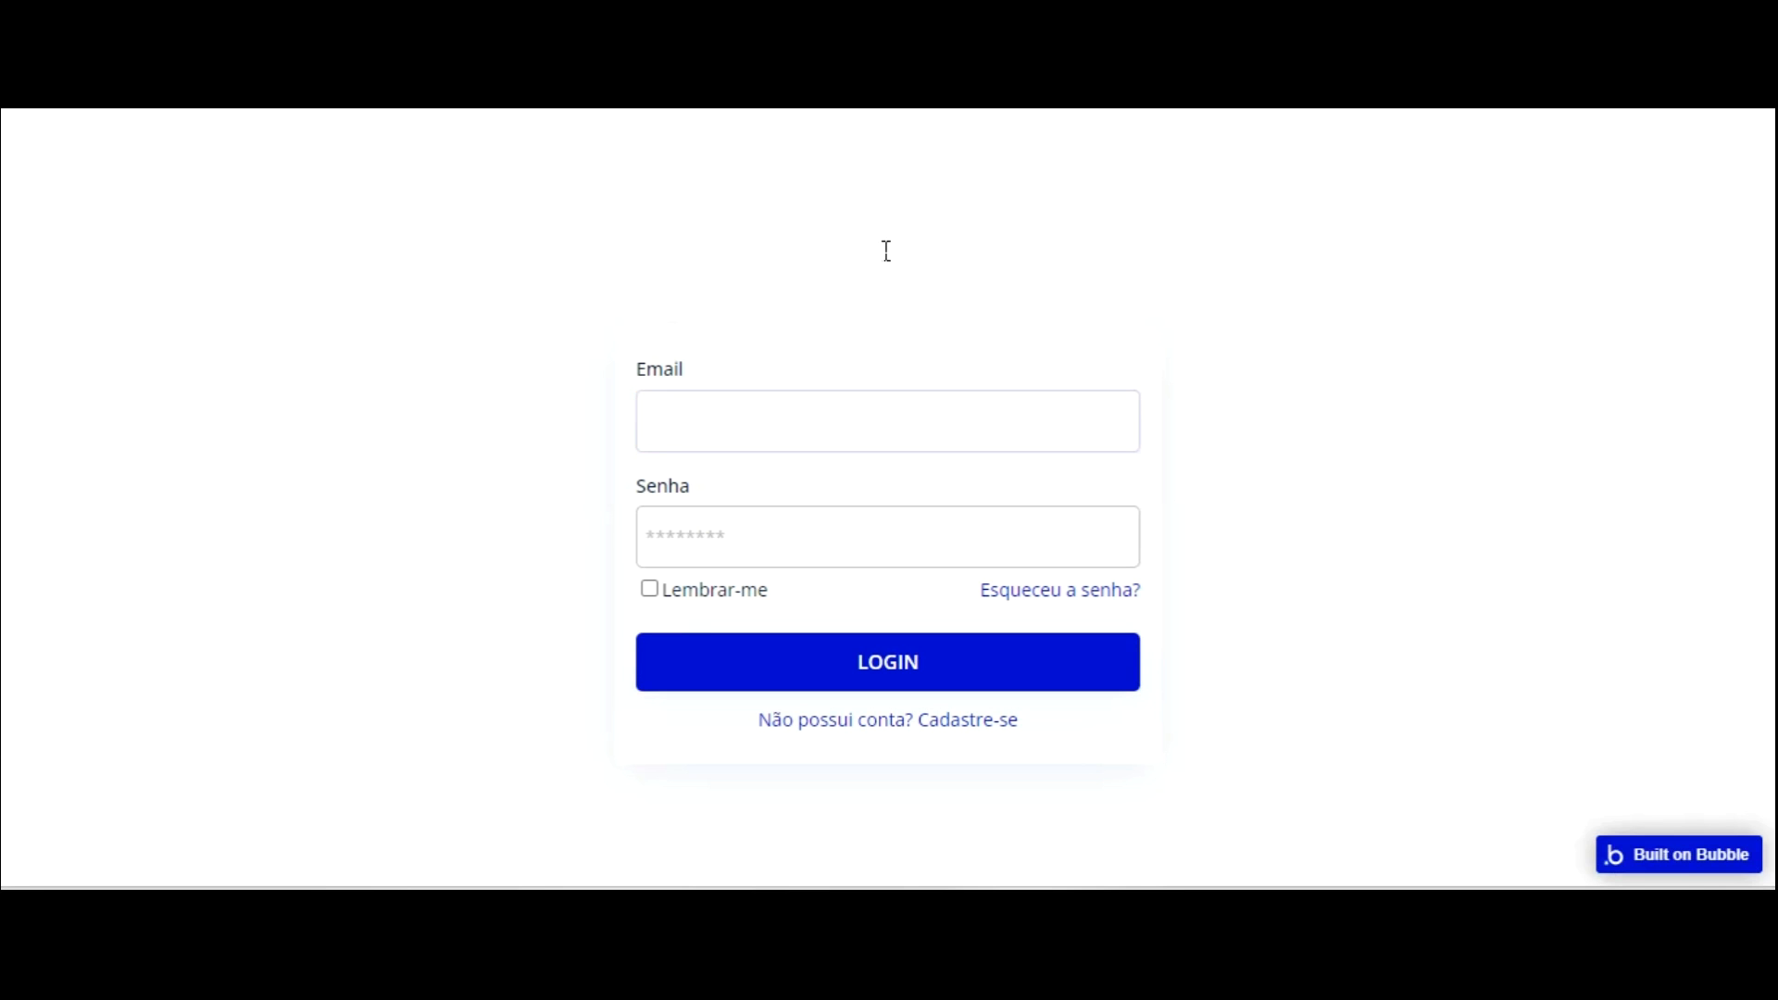
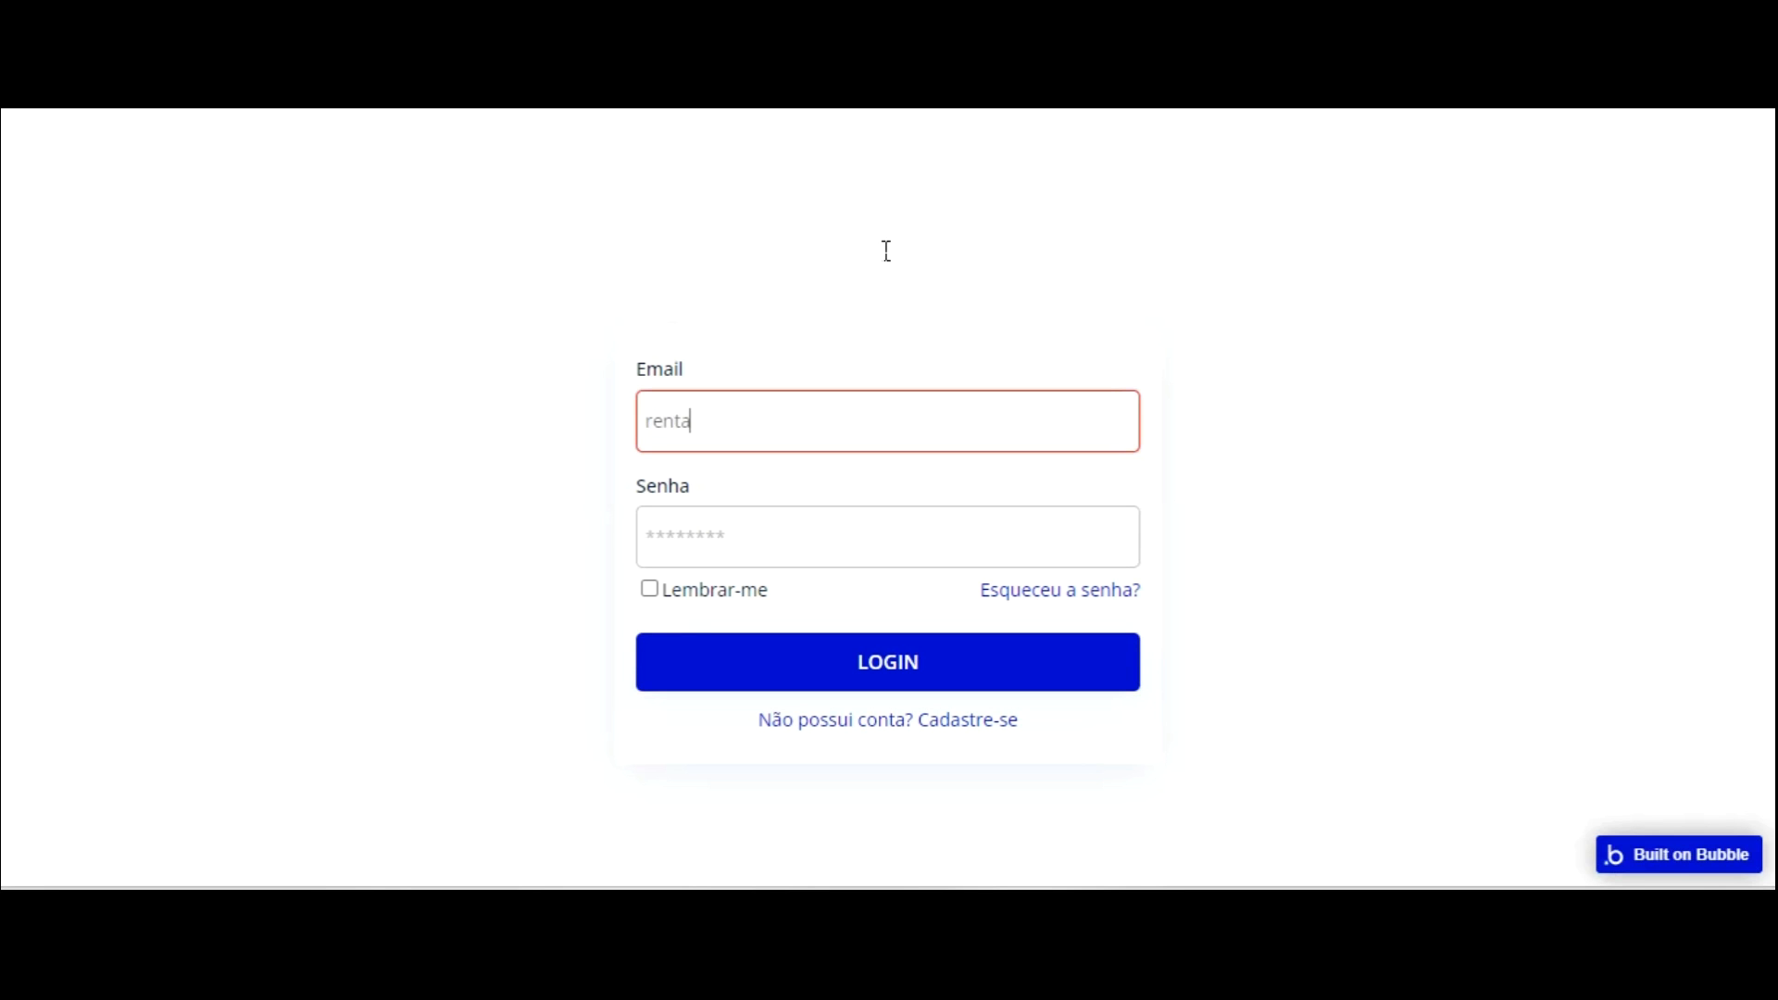
key("Tab")
type("123456")
key("Return")
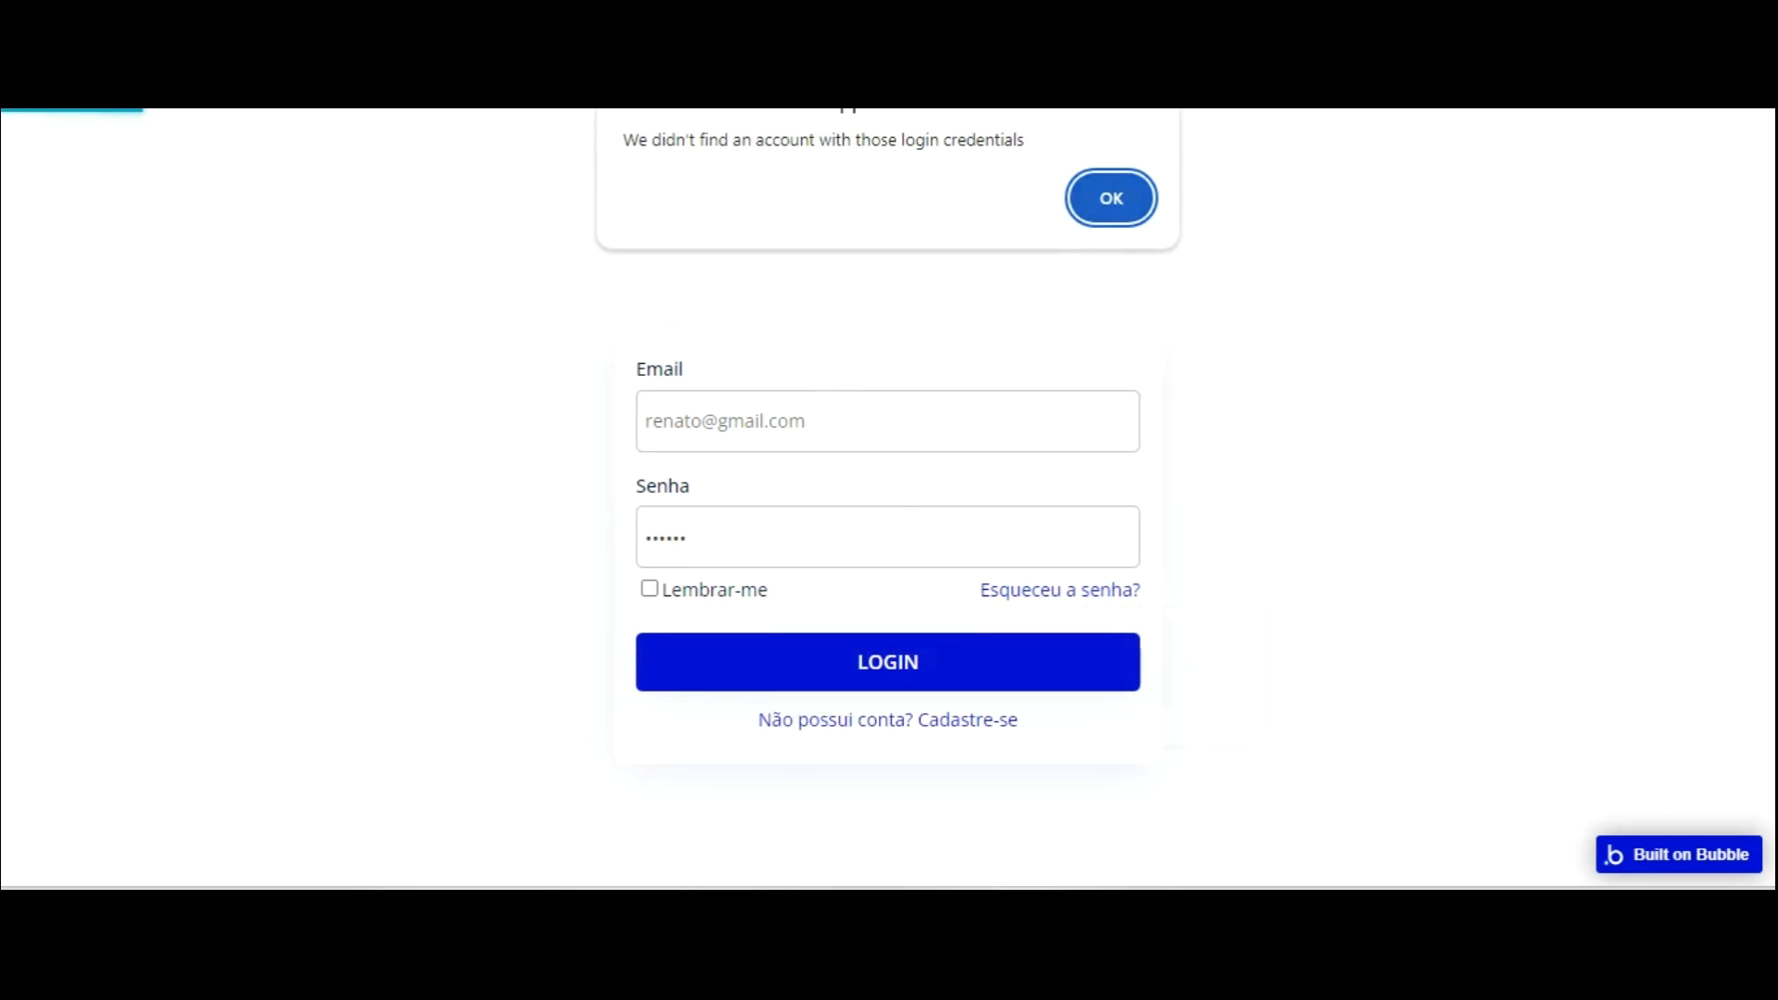
key("Return")
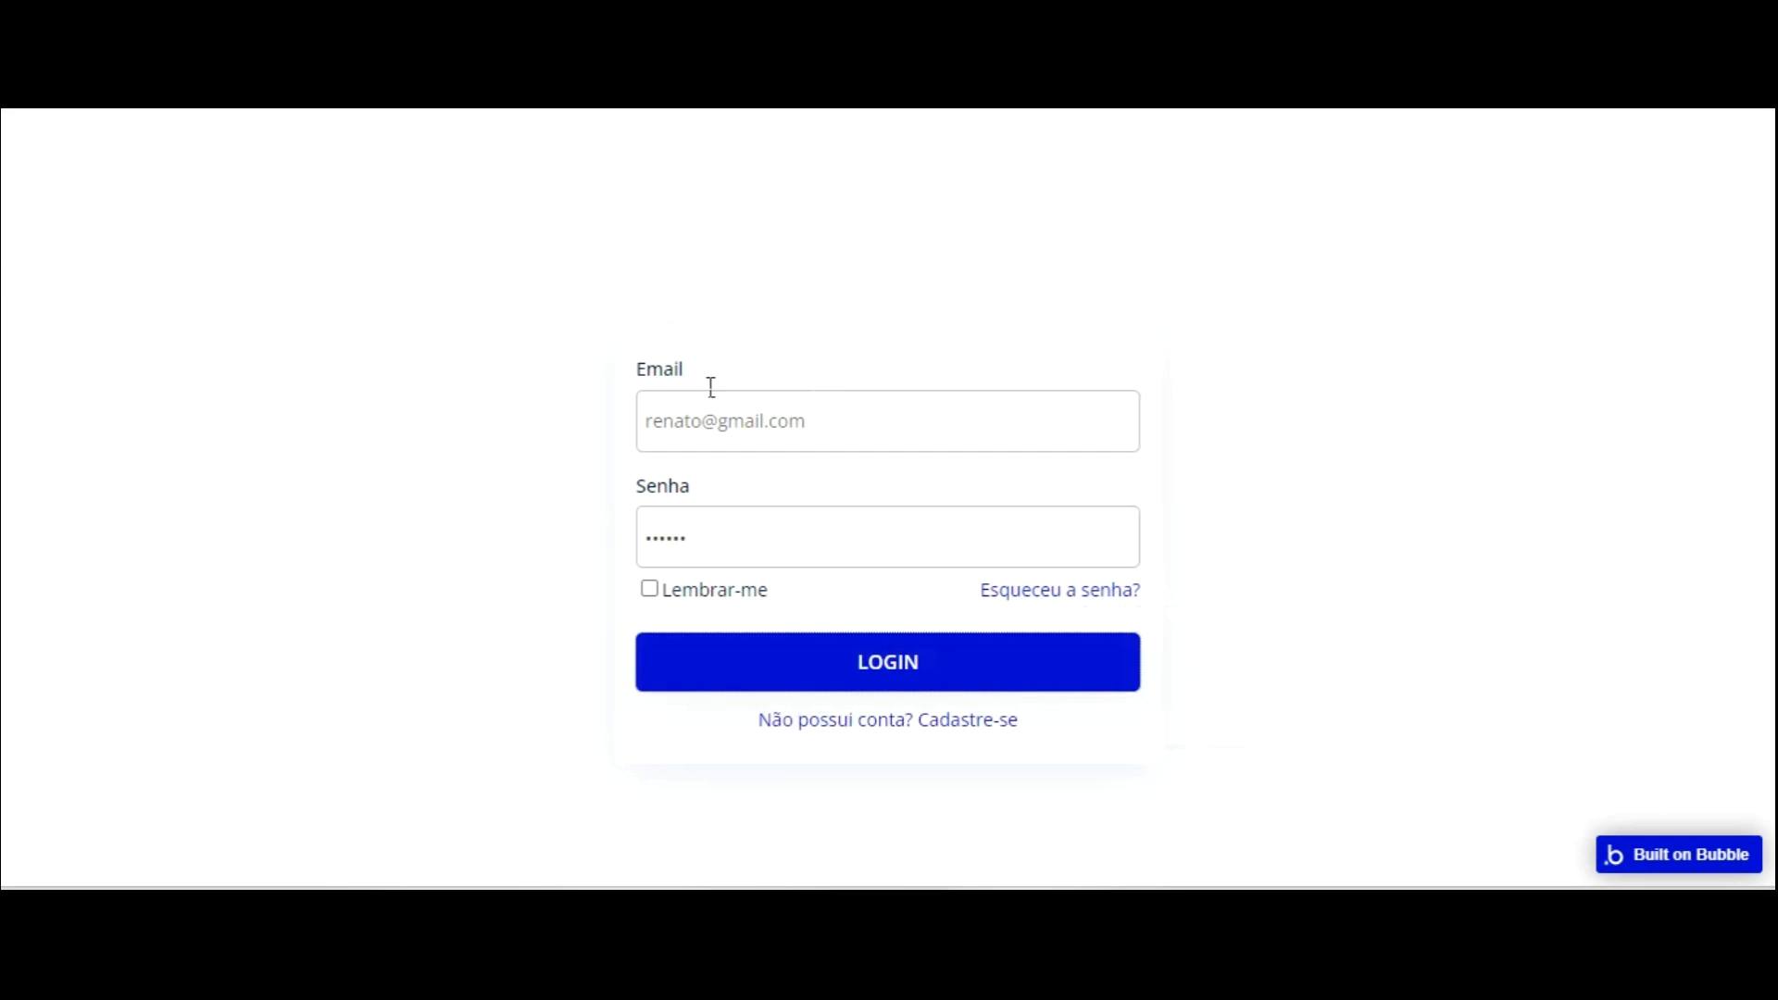
key("ctrl+a")
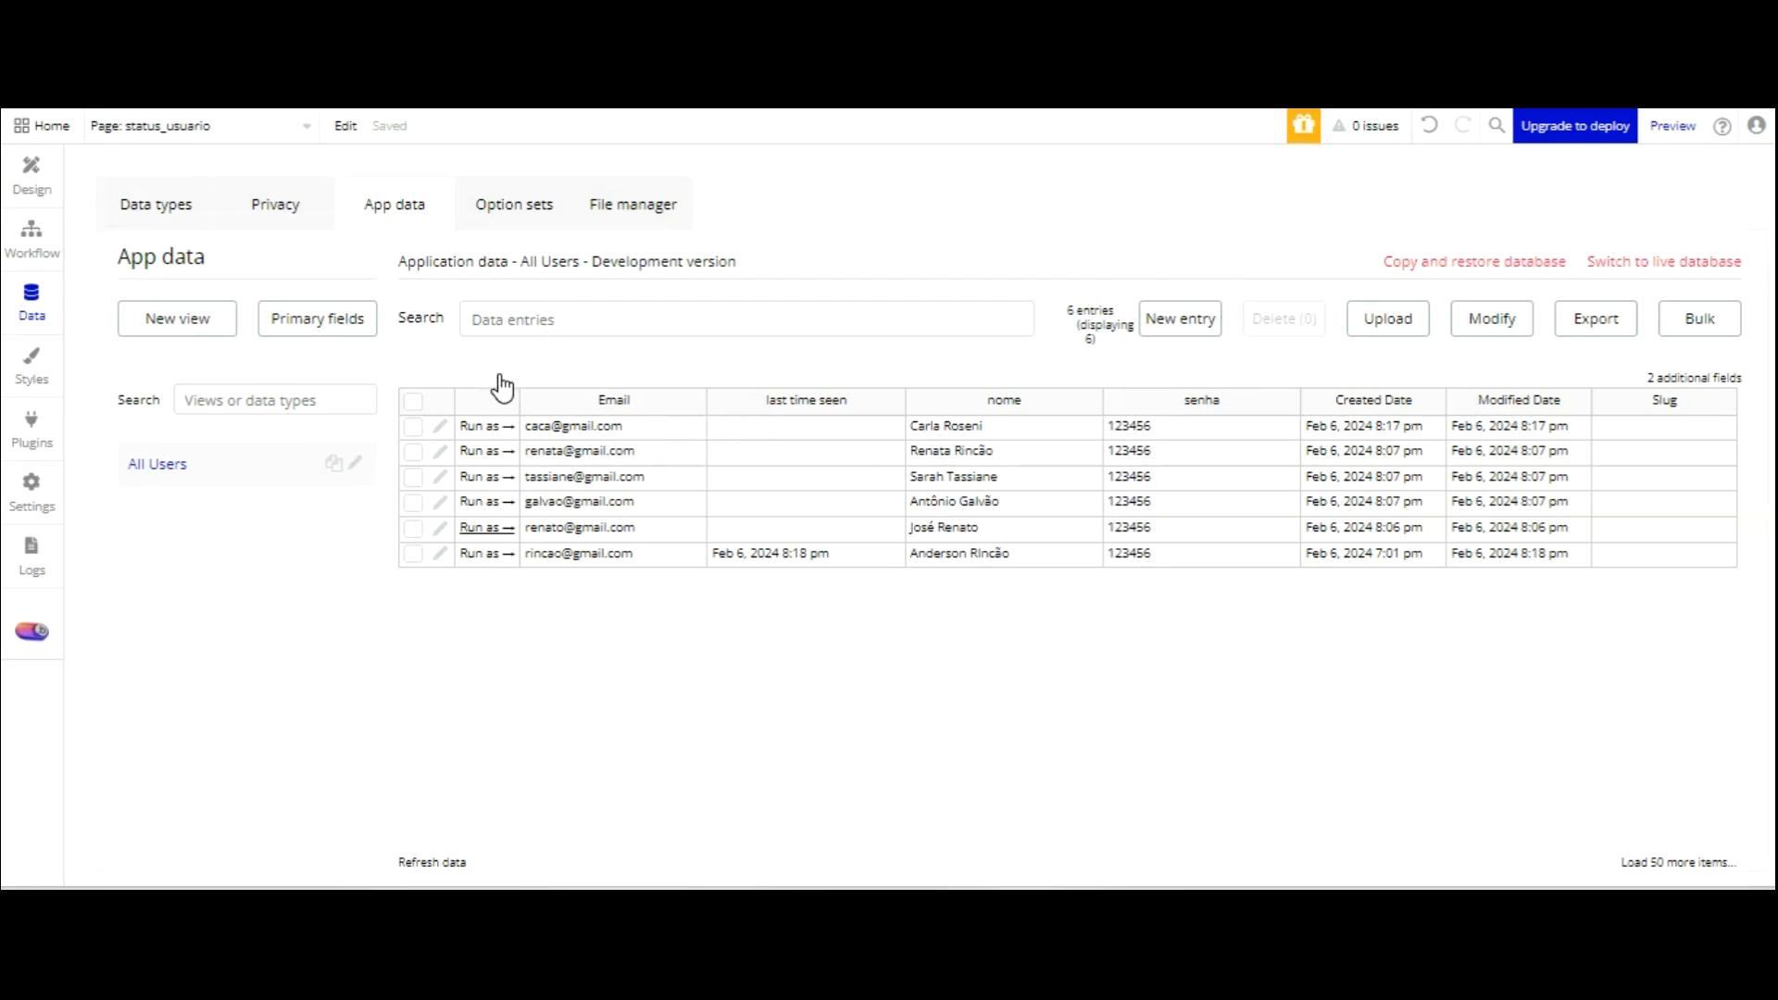
Delete the test user's entry from the All Users data, leaving five users.
left_click(413, 527)
left_click(1283, 319)
left_click(871, 352)
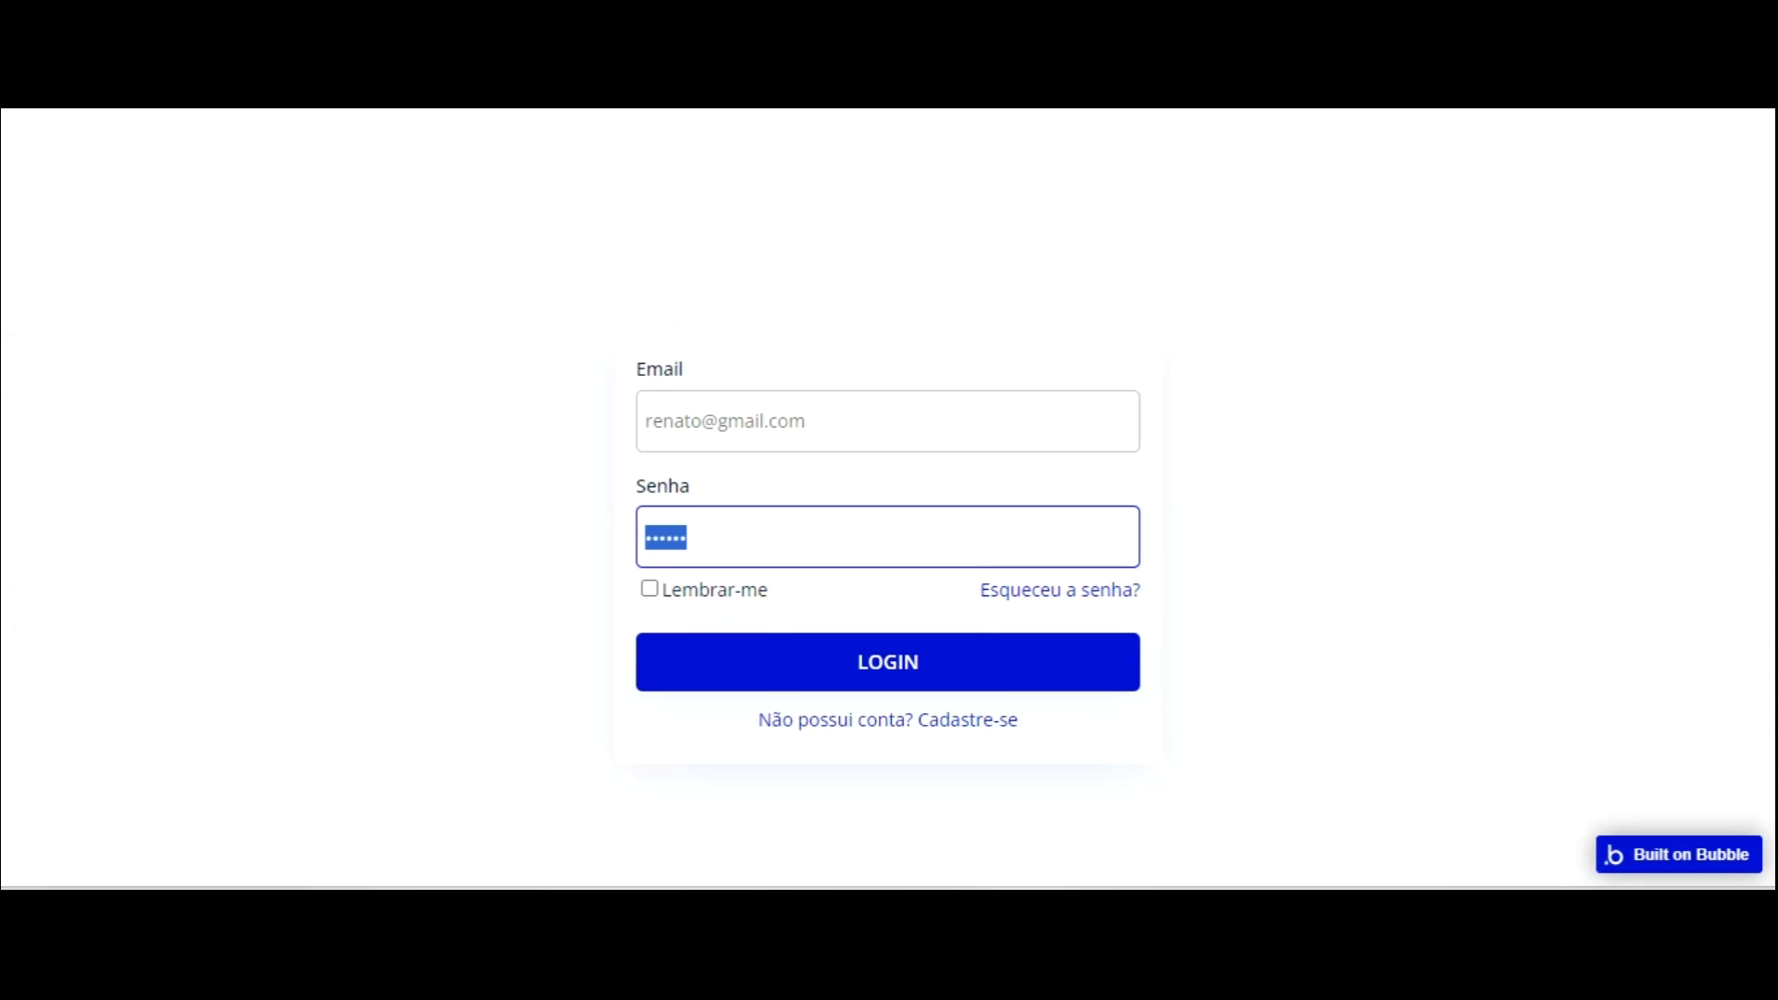
Resubmit the preview login and dismiss Chrome's change-password and save-password prompts.
key("Return")
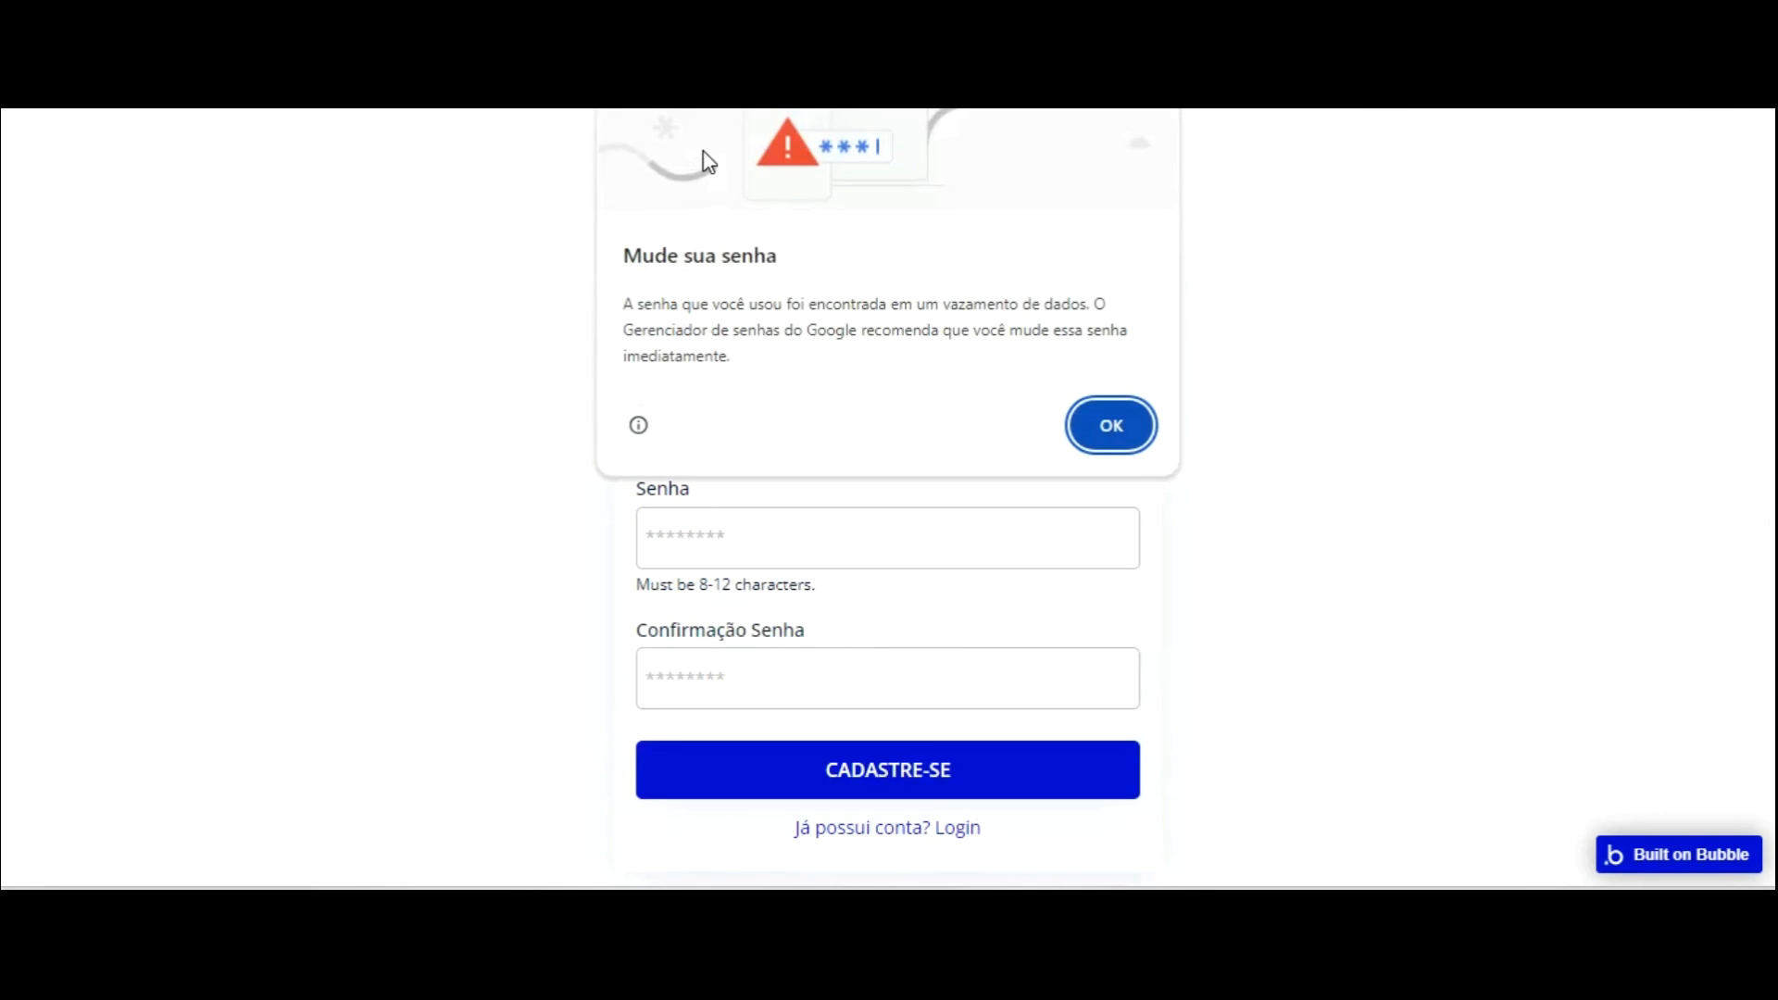
left_click(1109, 426)
left_click(1191, 339)
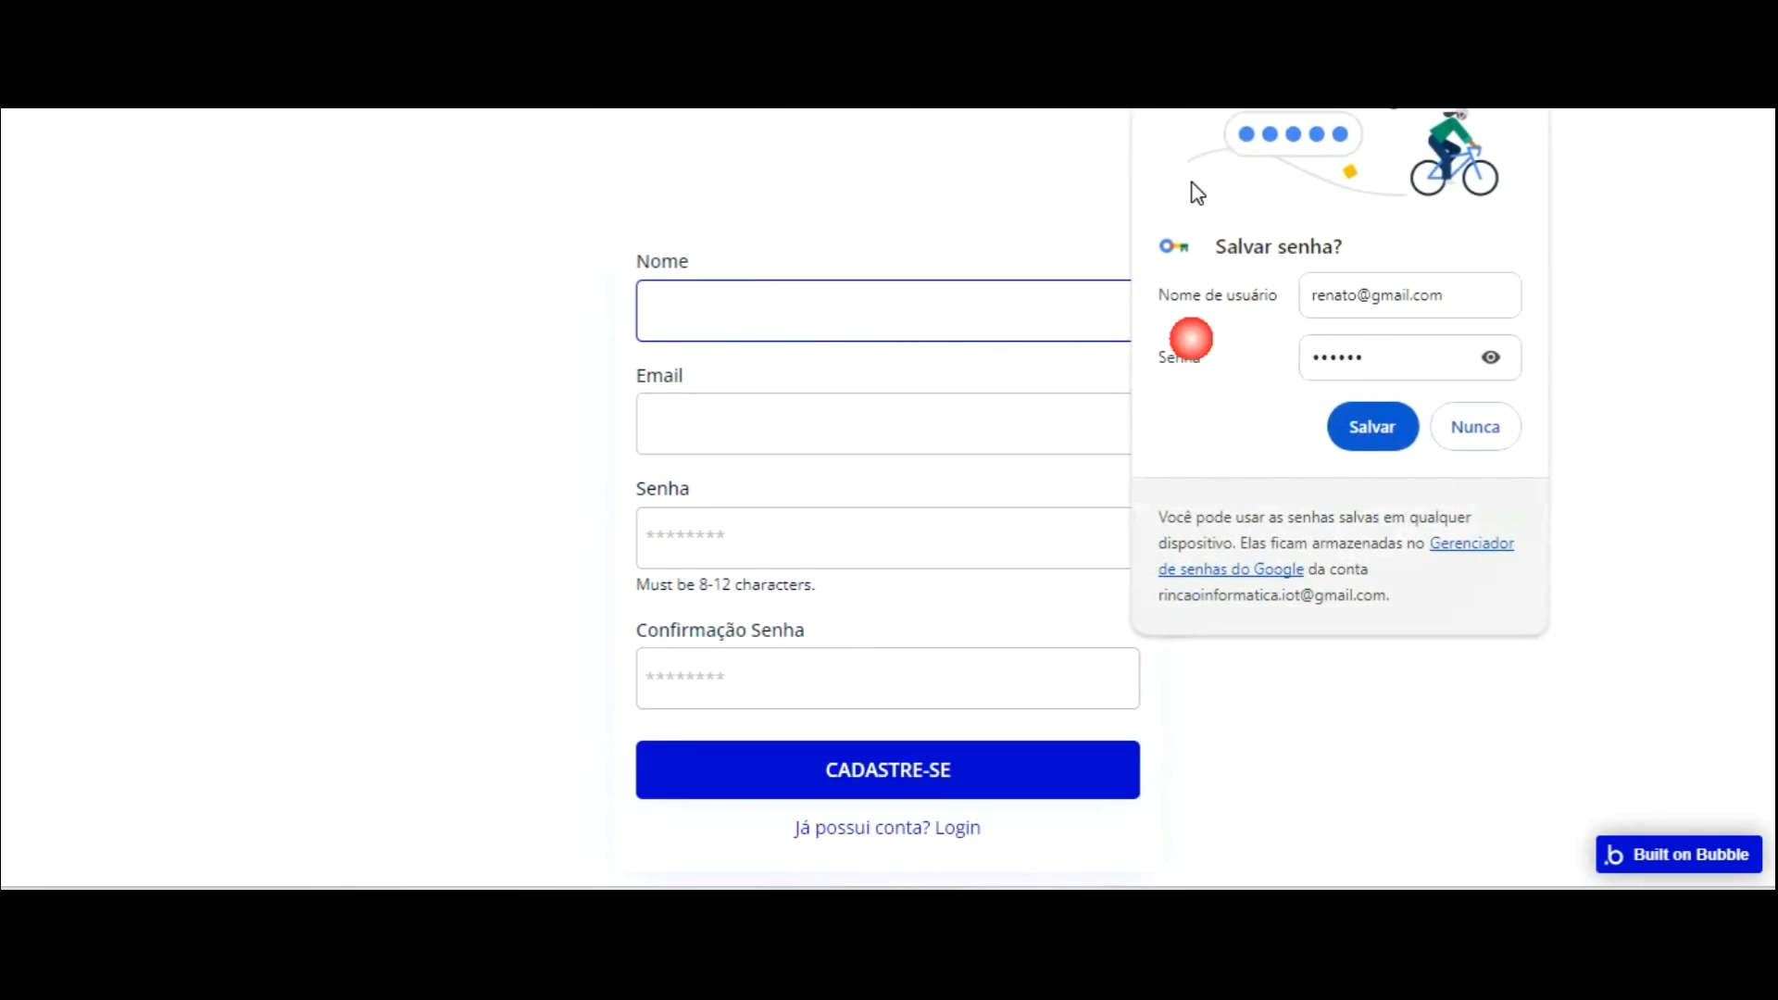
left_click(1372, 426)
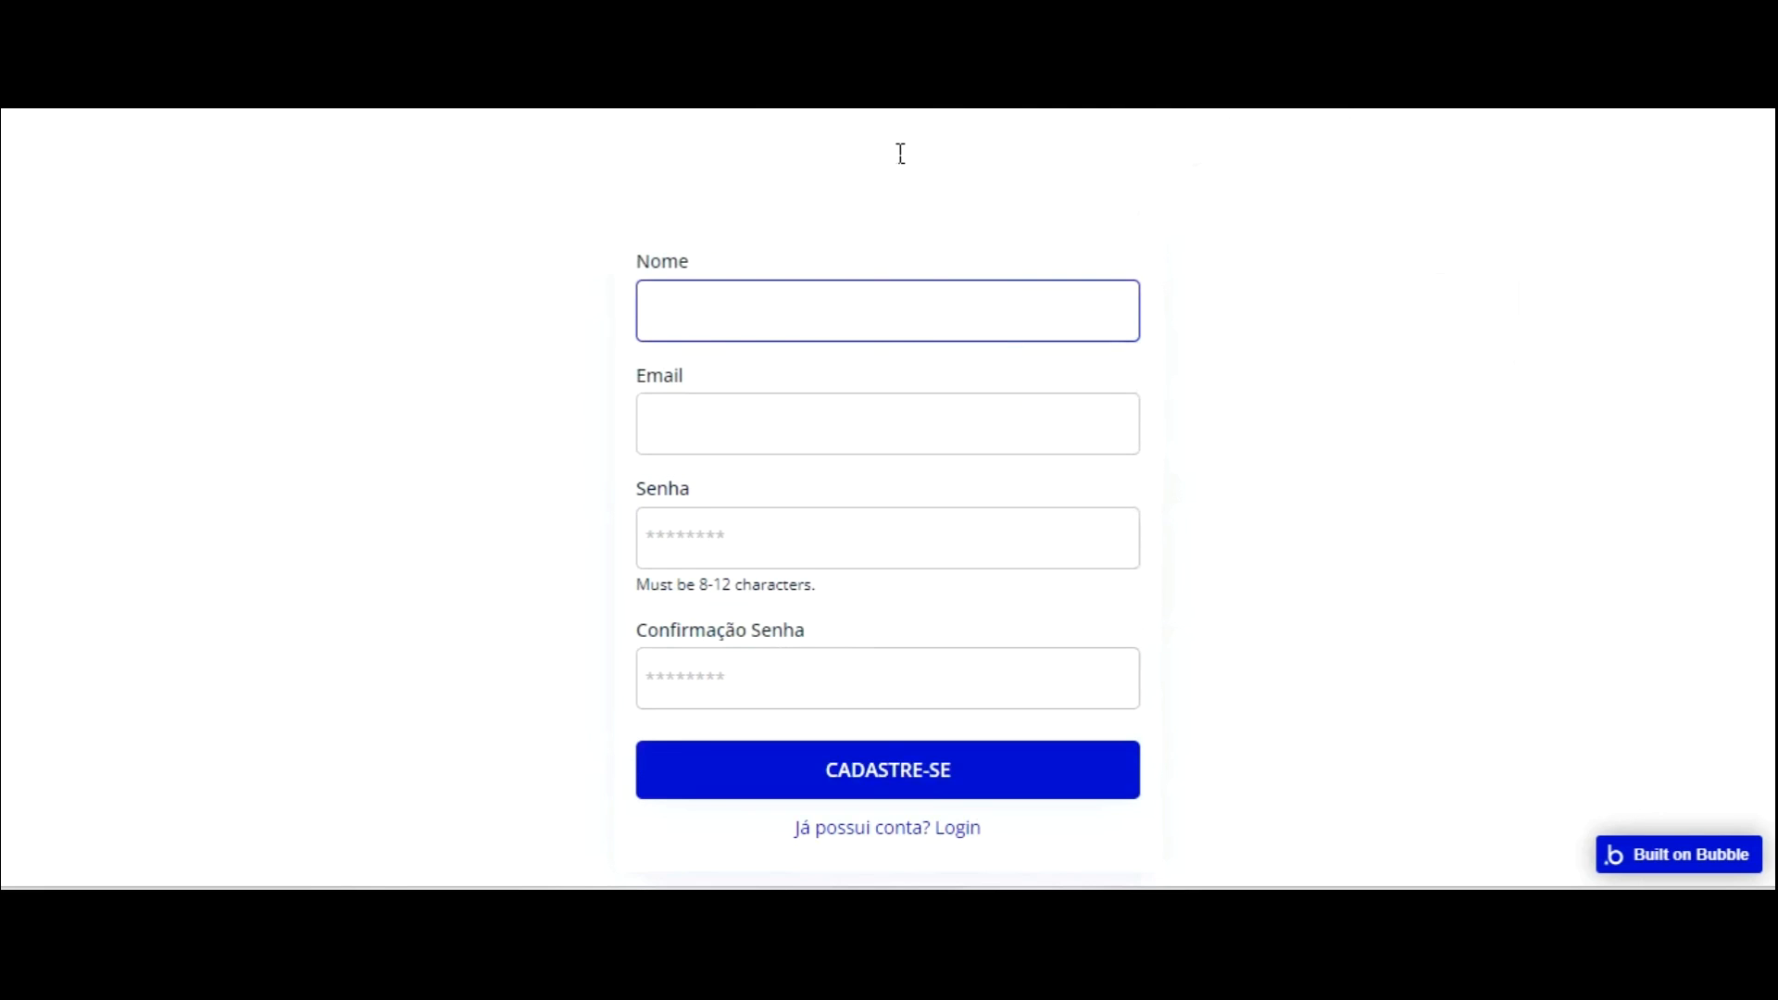
Register the test user again with their name, e-mail, password and confirmation via CADASTRE-SE.
key("Tab")
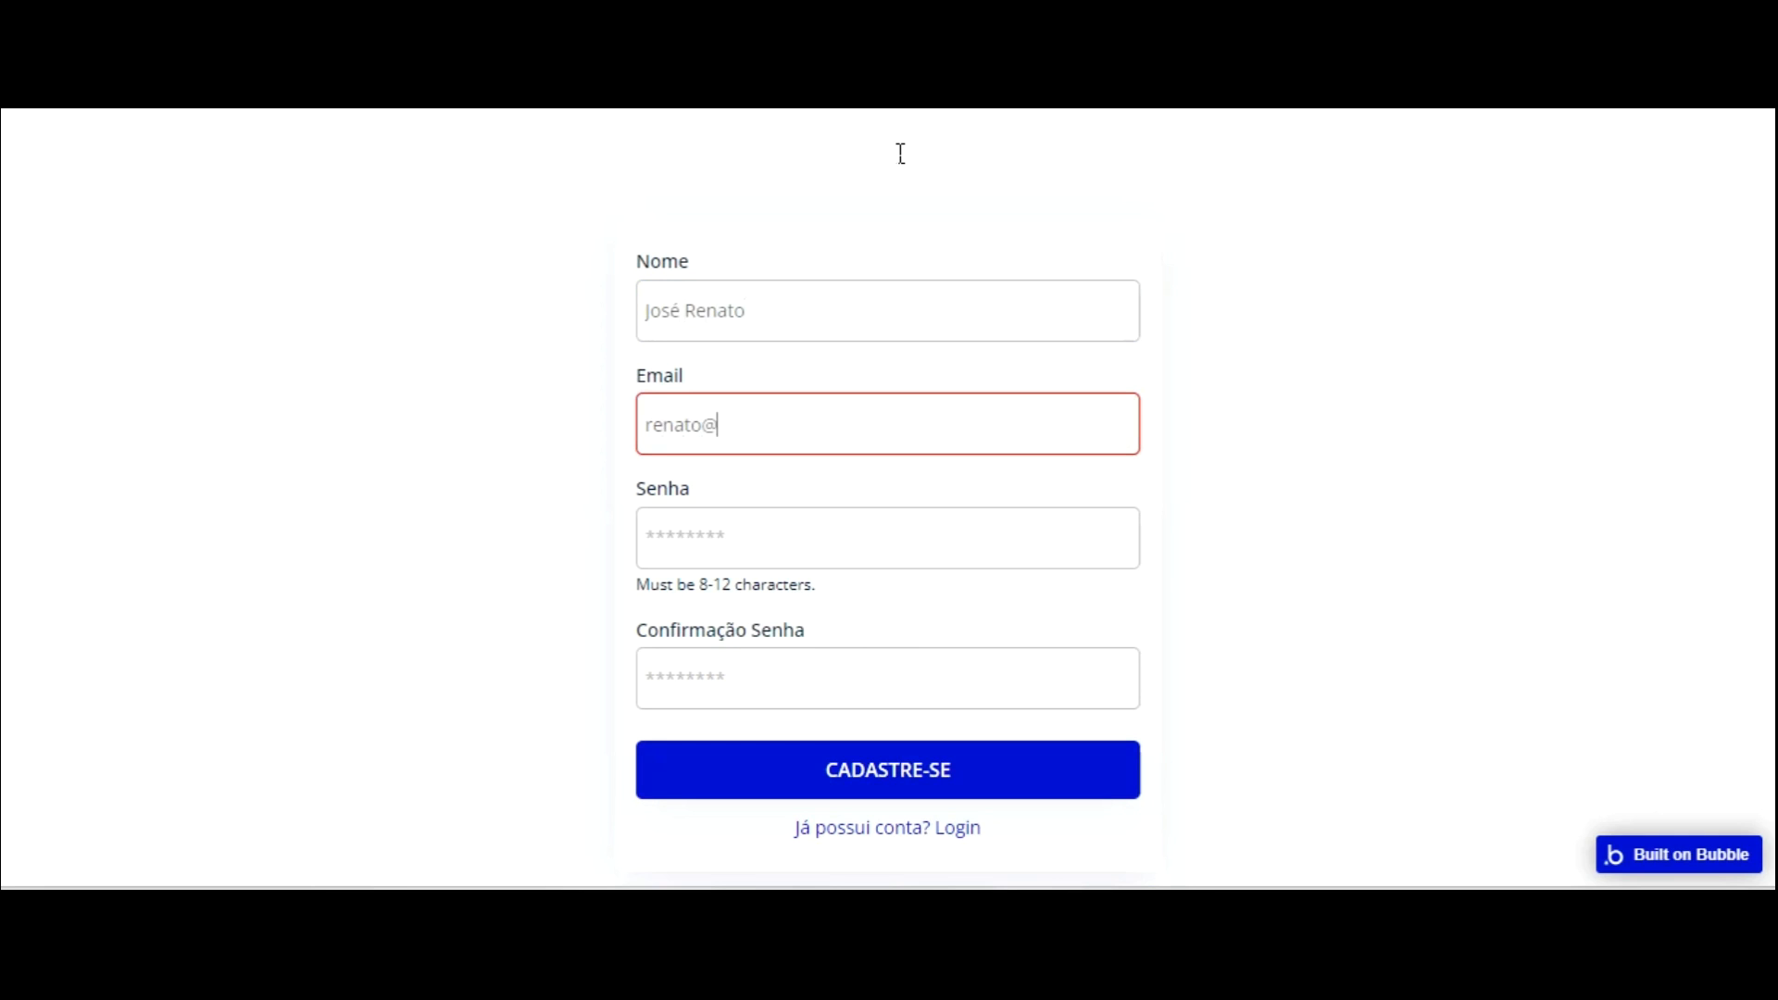
key("Tab")
type("123456")
key("Tab")
left_click(870, 667)
type("1")
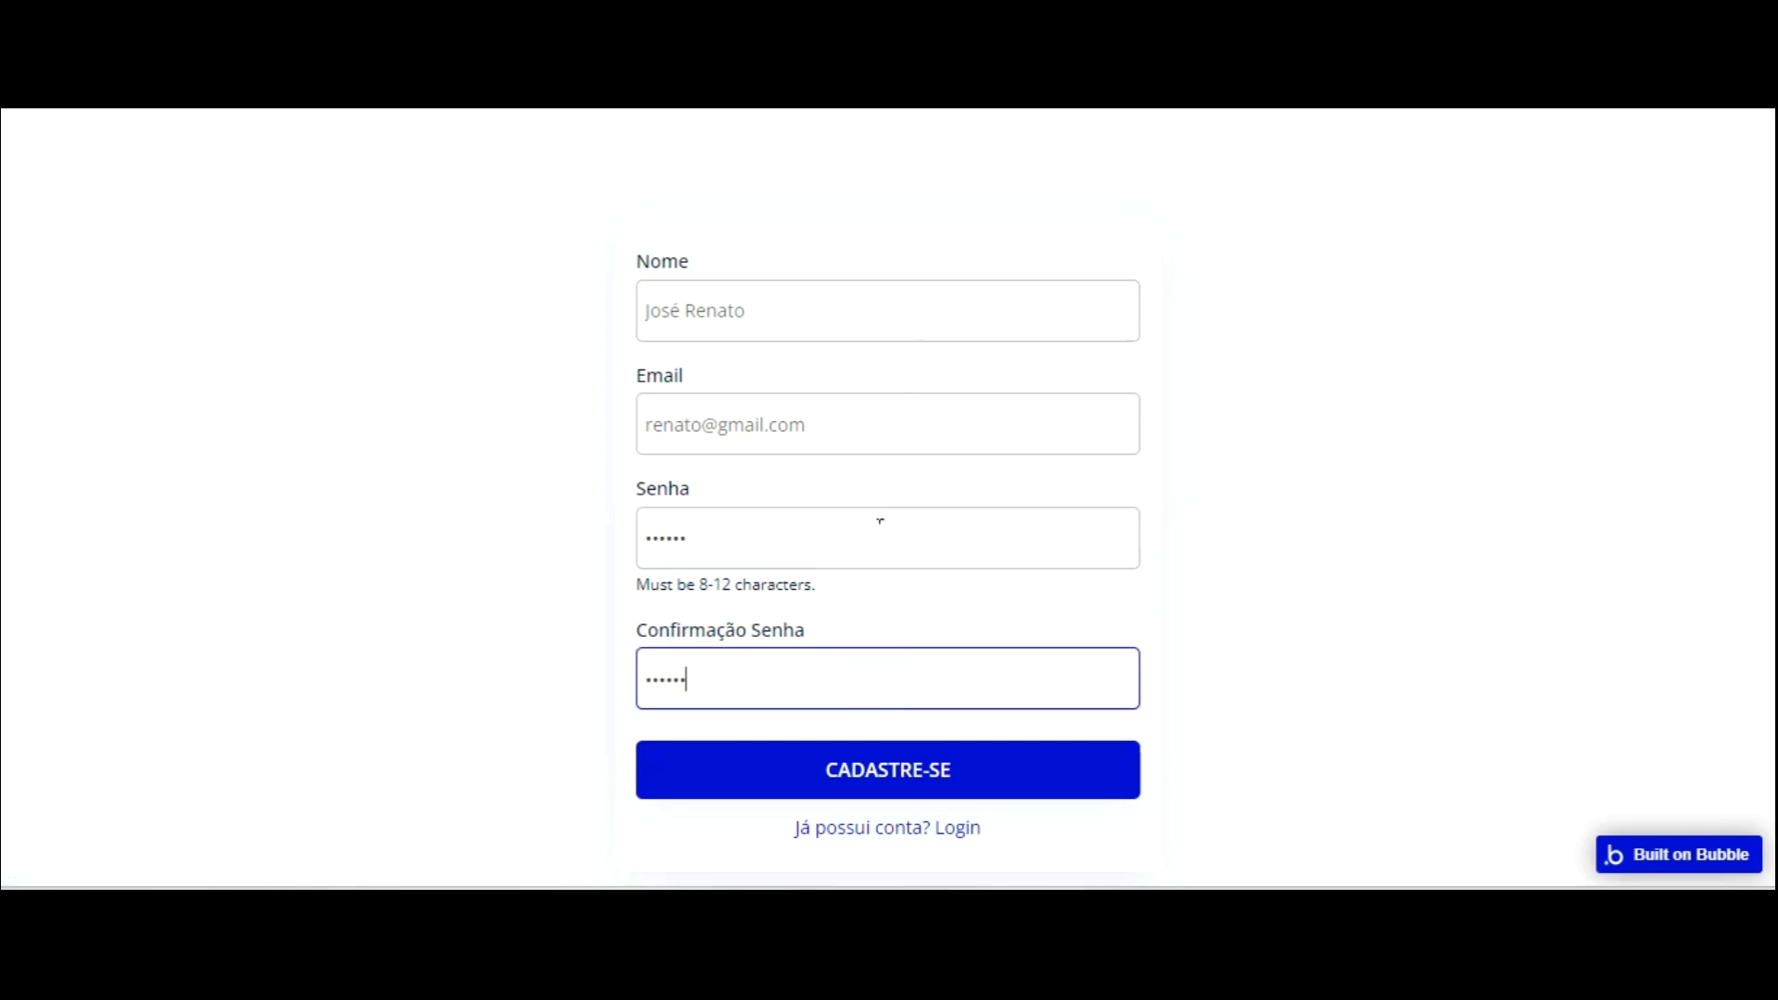
left_click(912, 785)
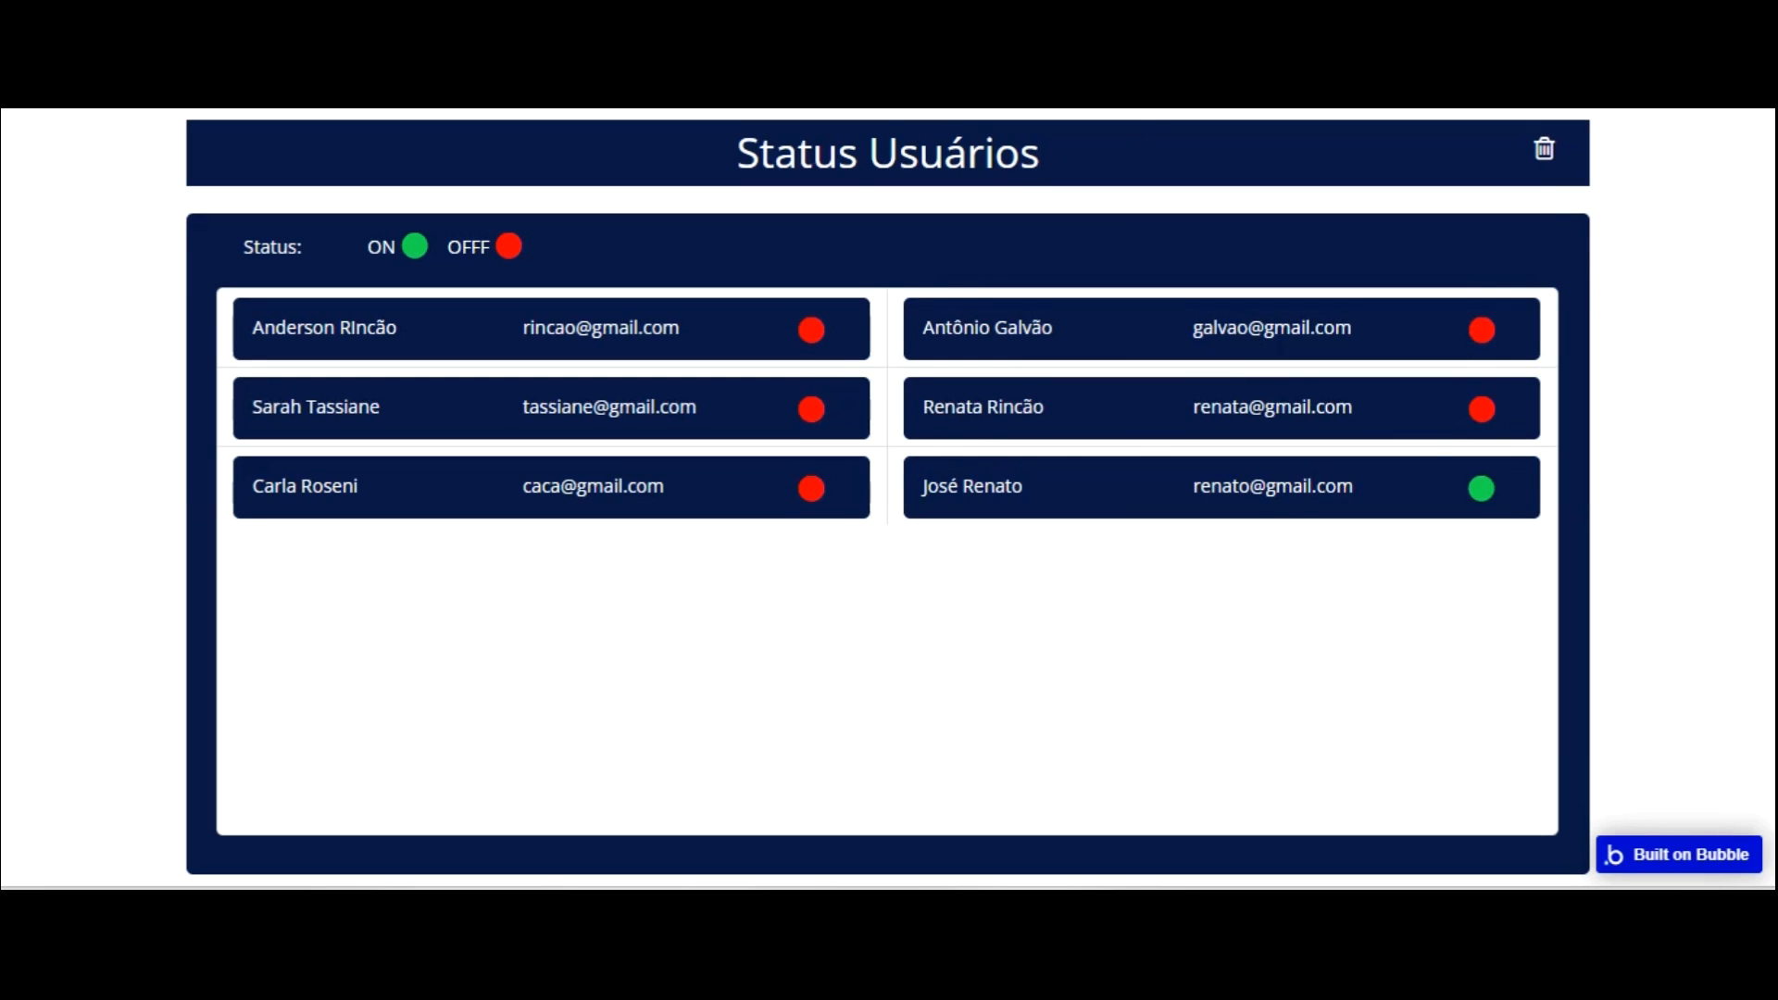
key("alt+Tab")
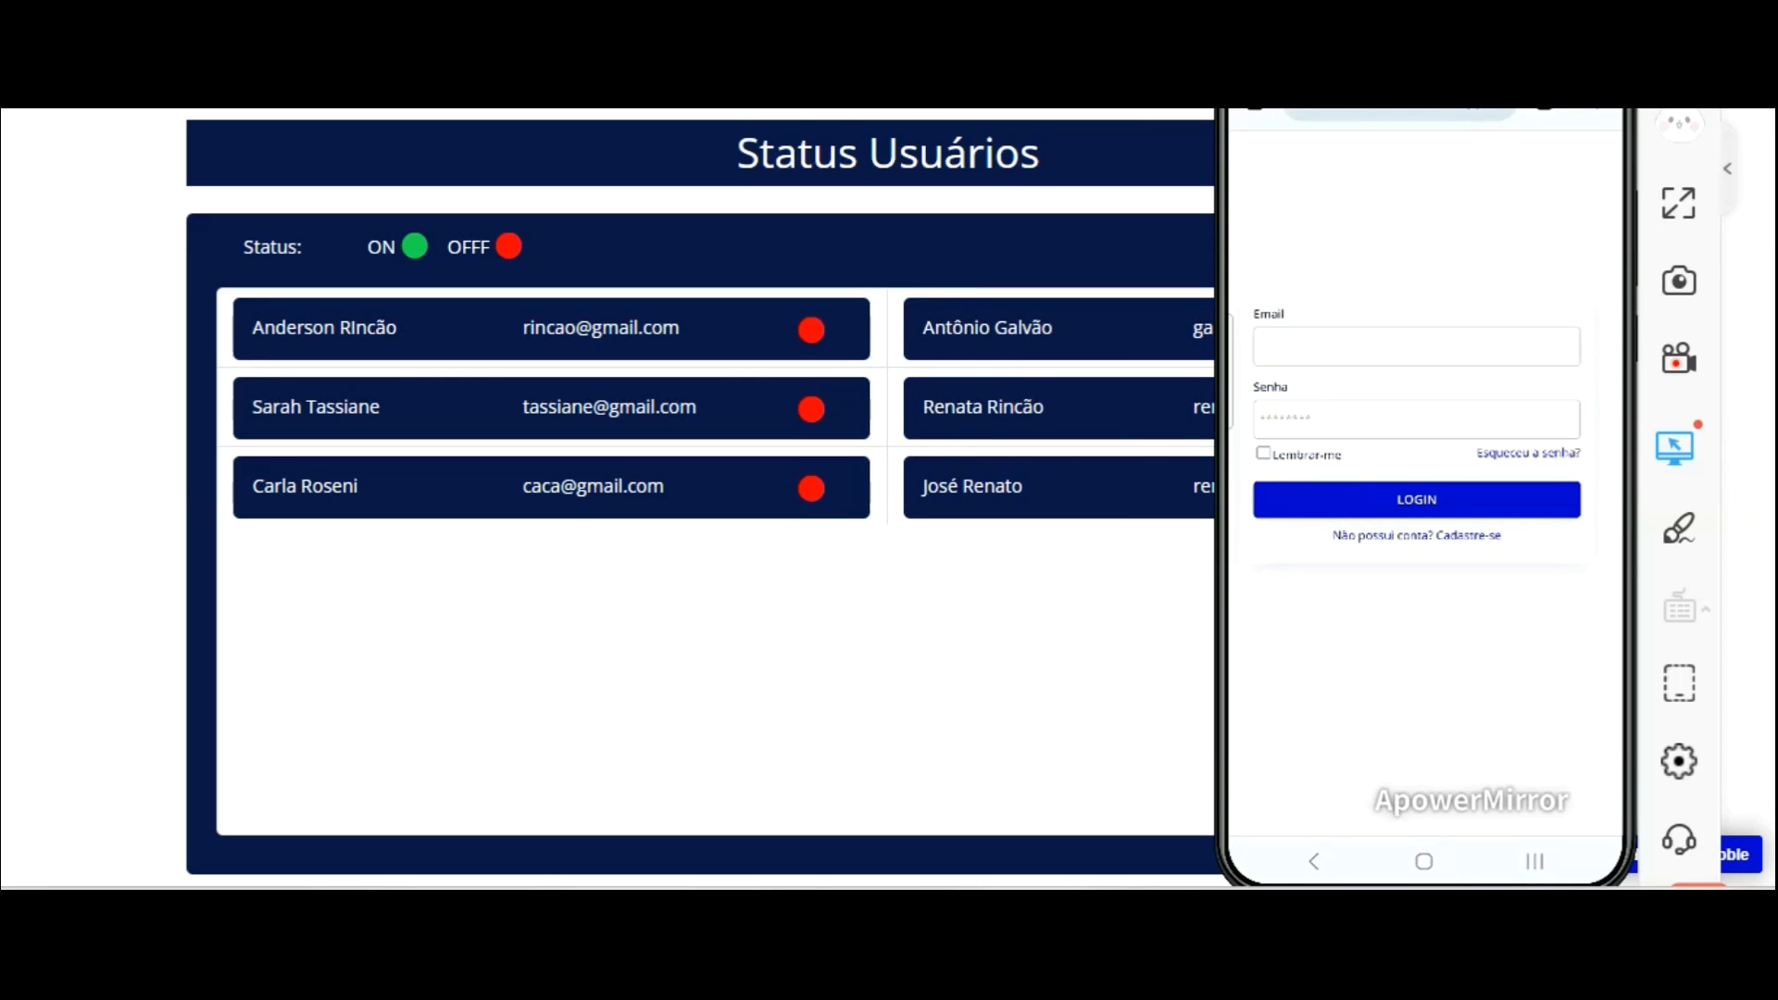
Log the mirrored phone into the app with another user's e-mail and password.
left_click_drag(1426, 37, 812, 11)
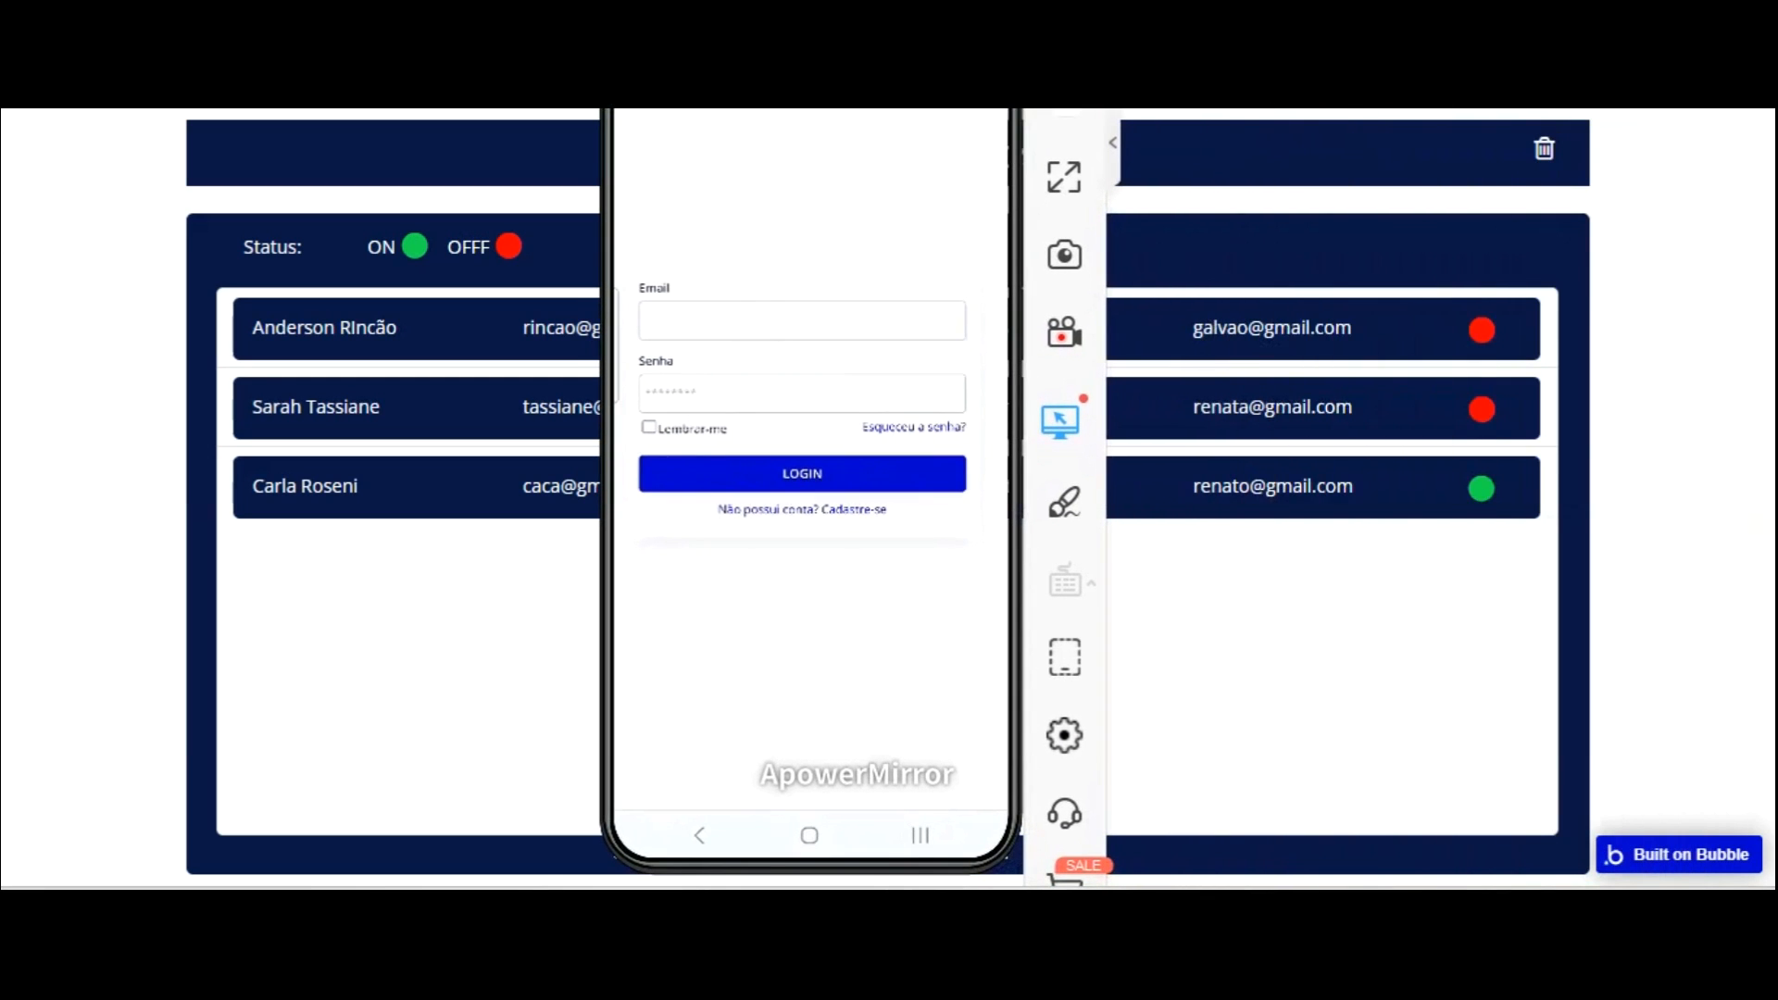
left_click_drag(811, 18, 1496, 9)
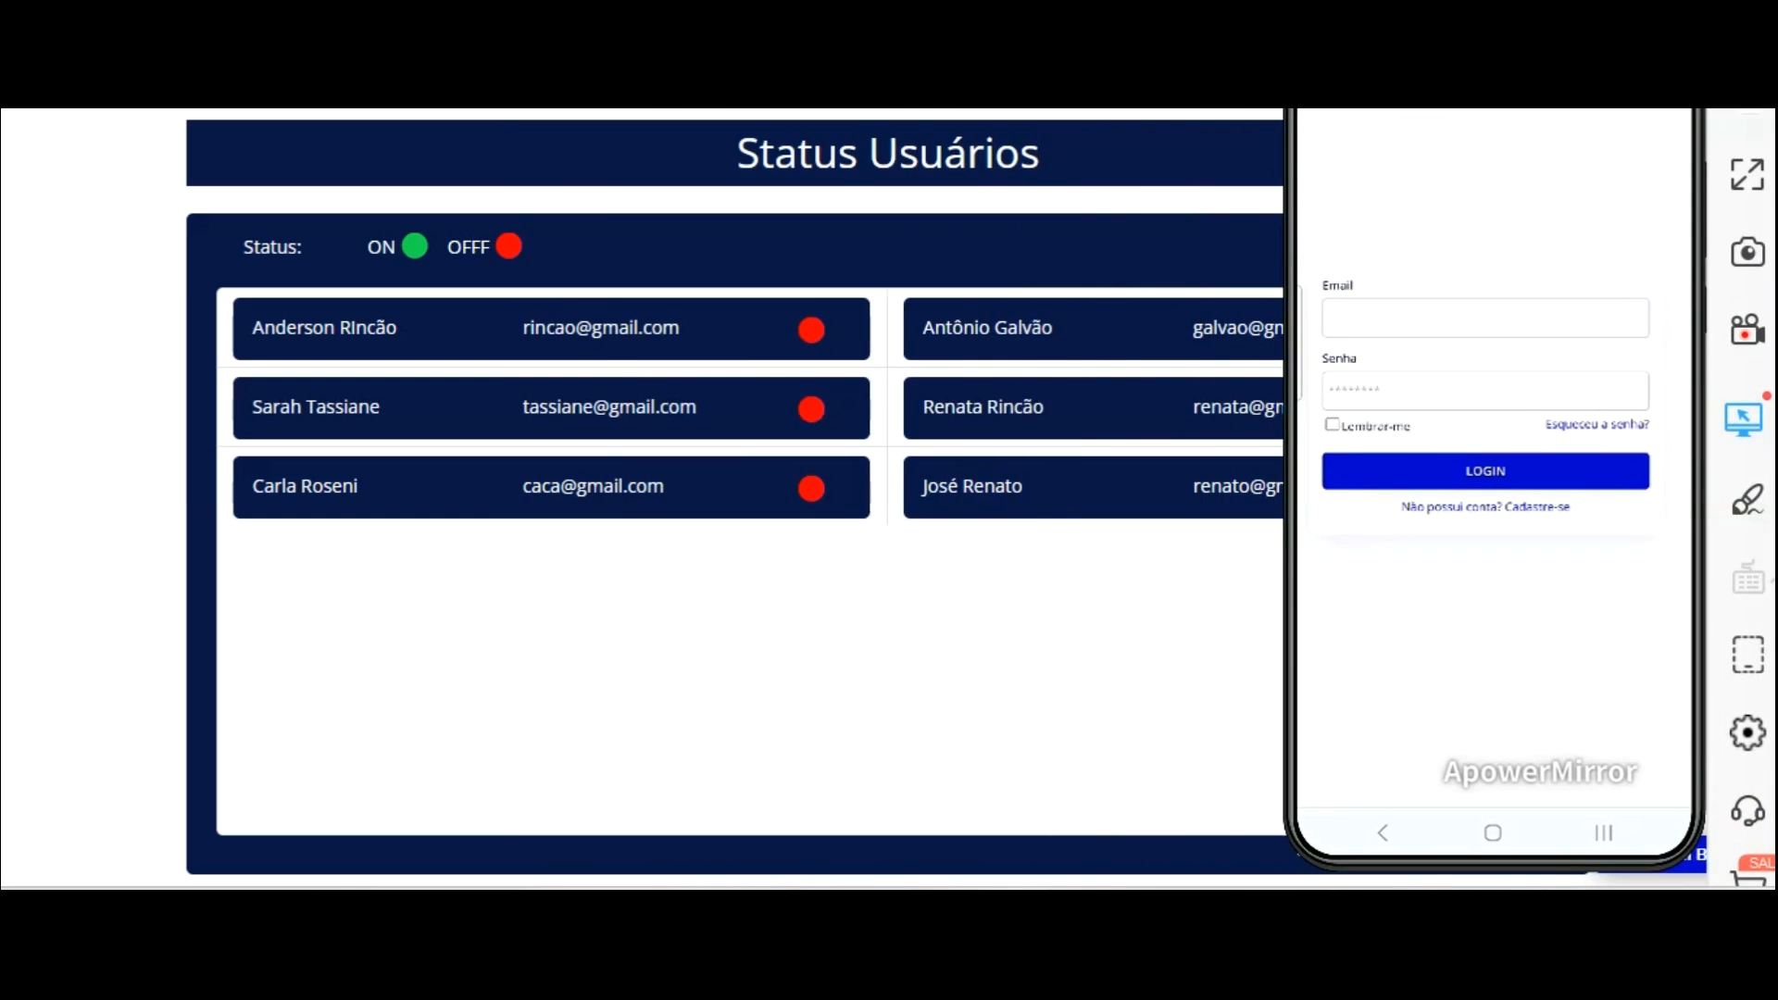
left_click(1486, 318)
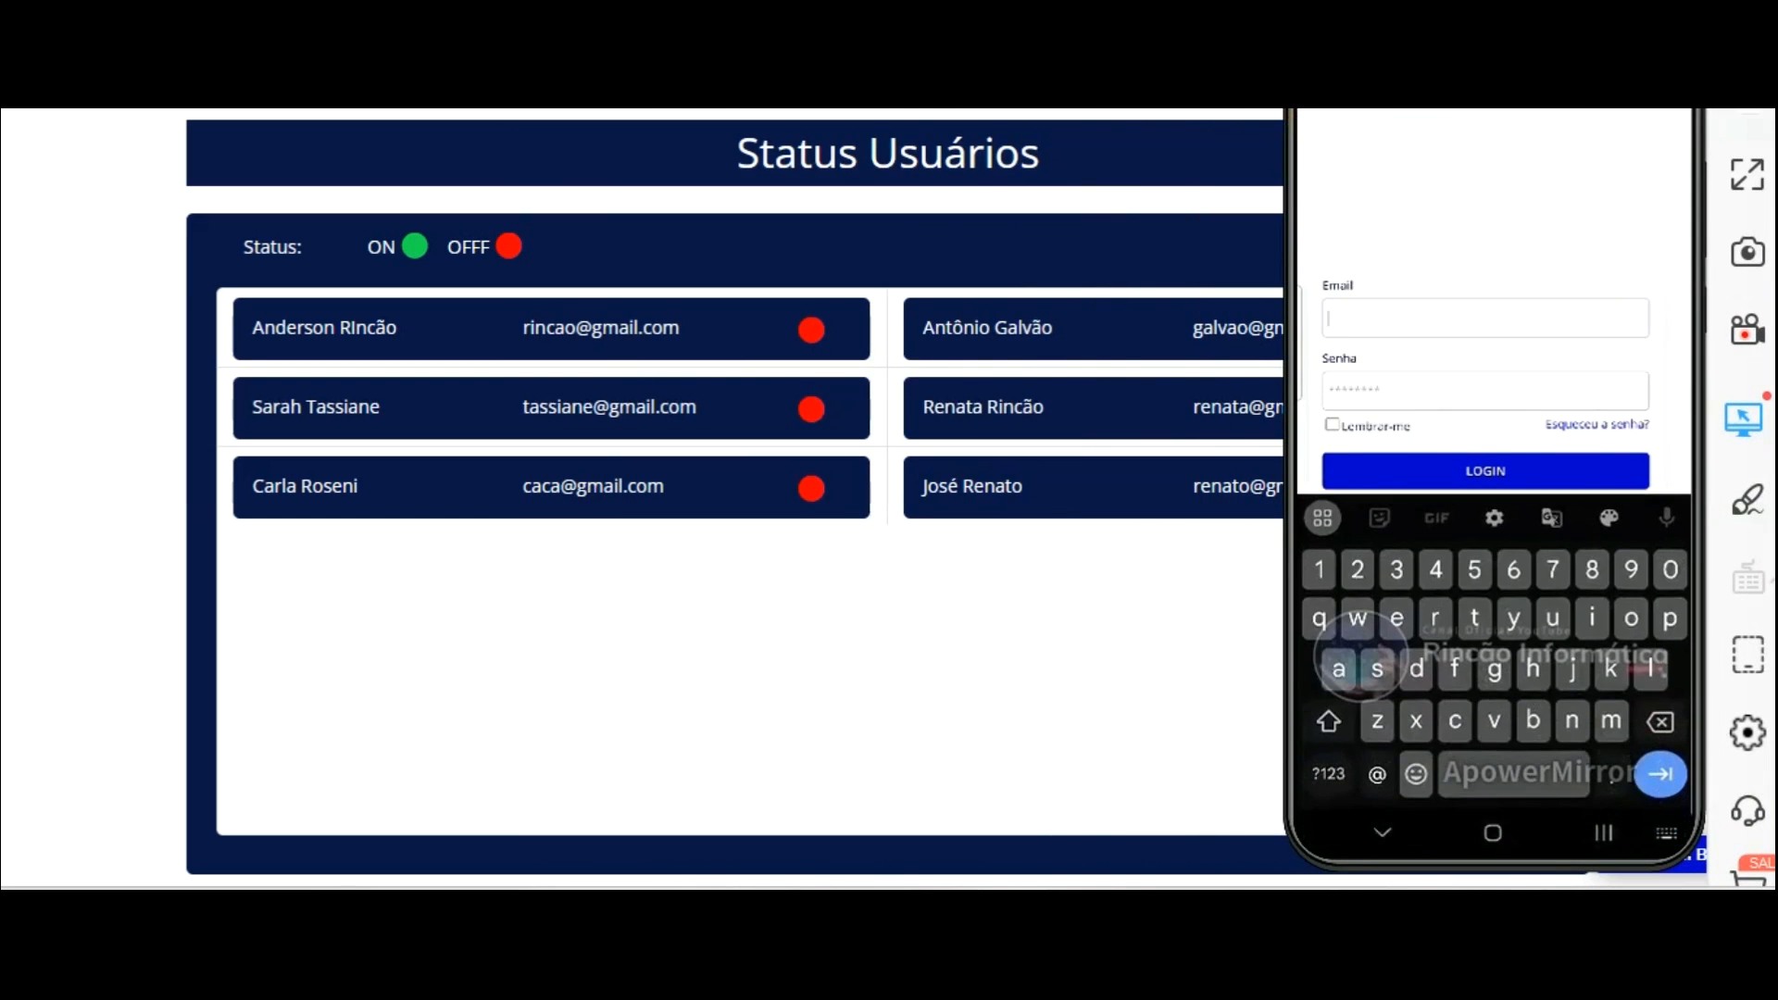
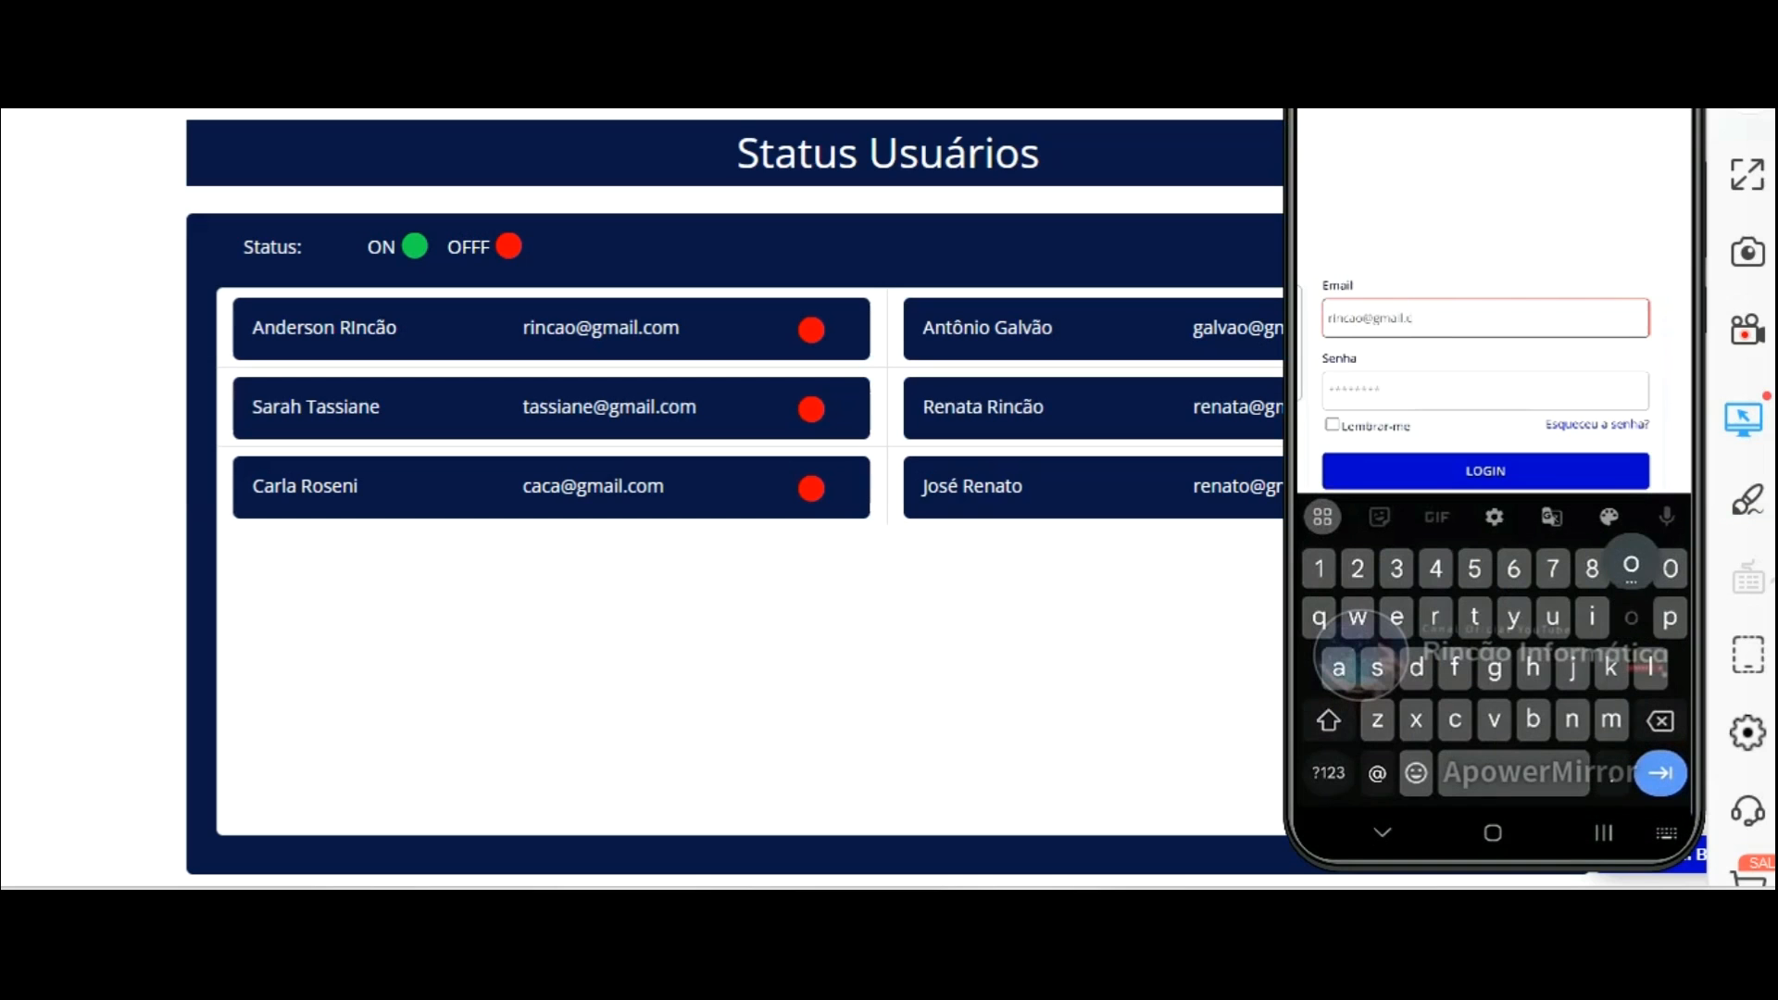
key("Tab")
type("12345")
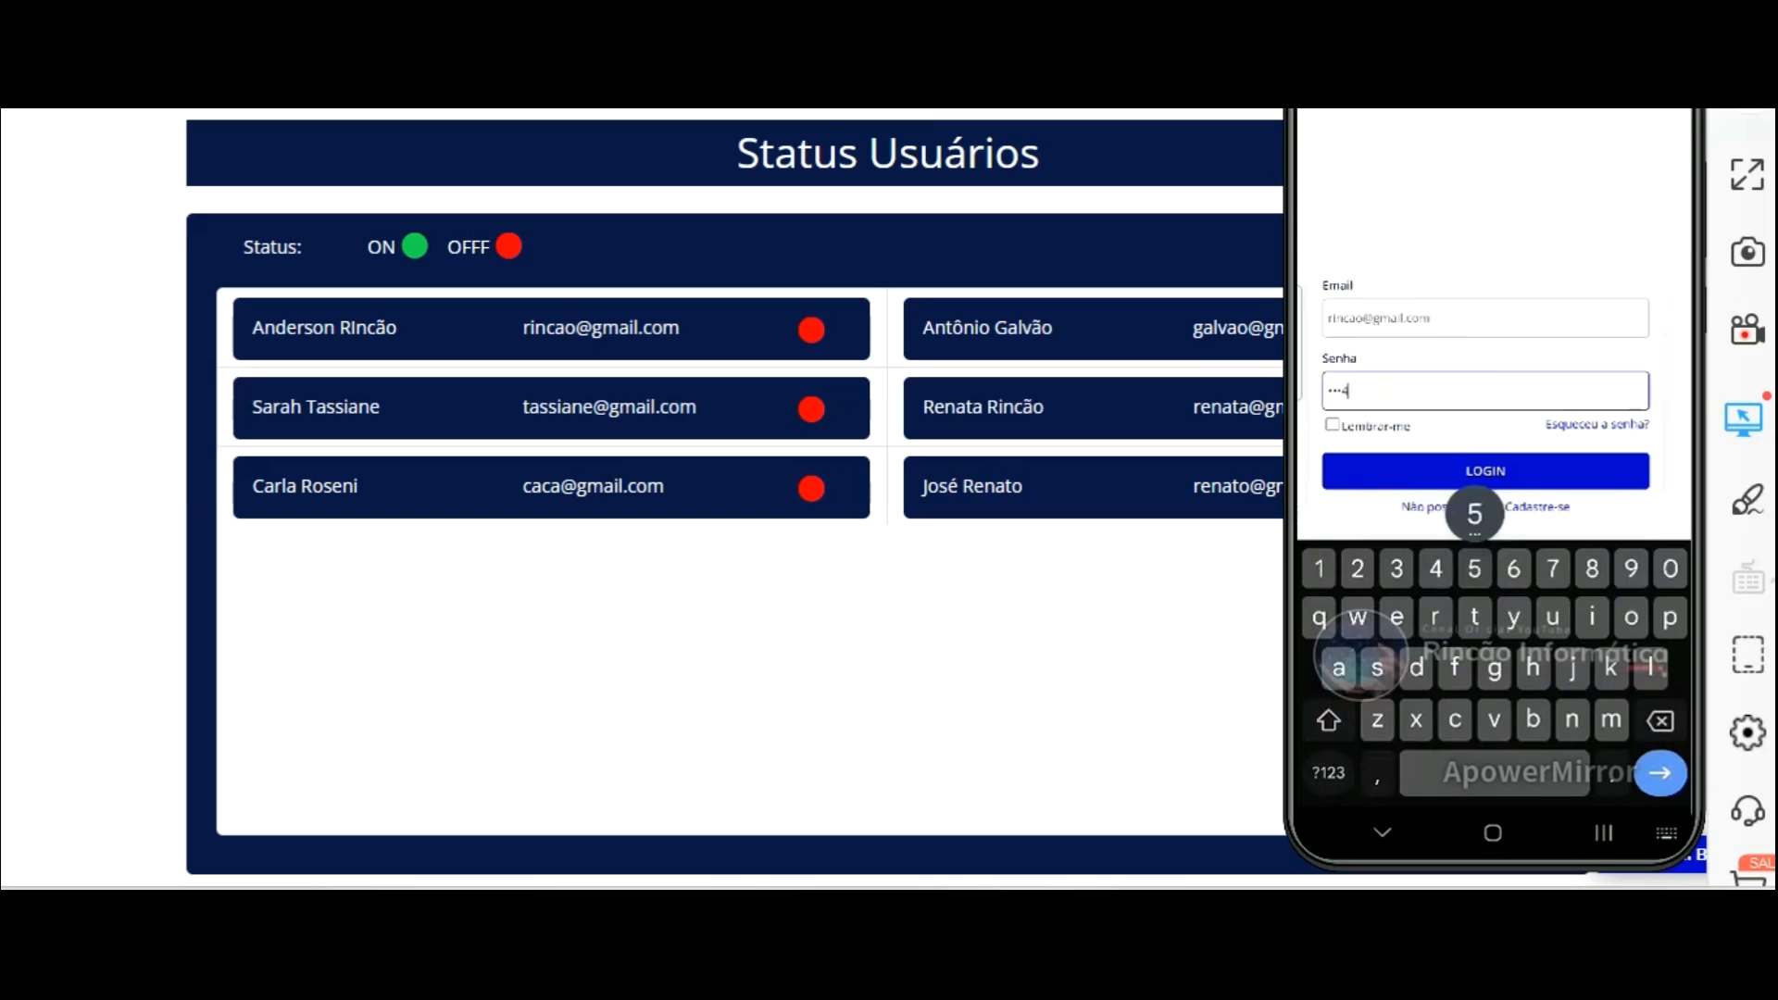
type("6")
key("Return")
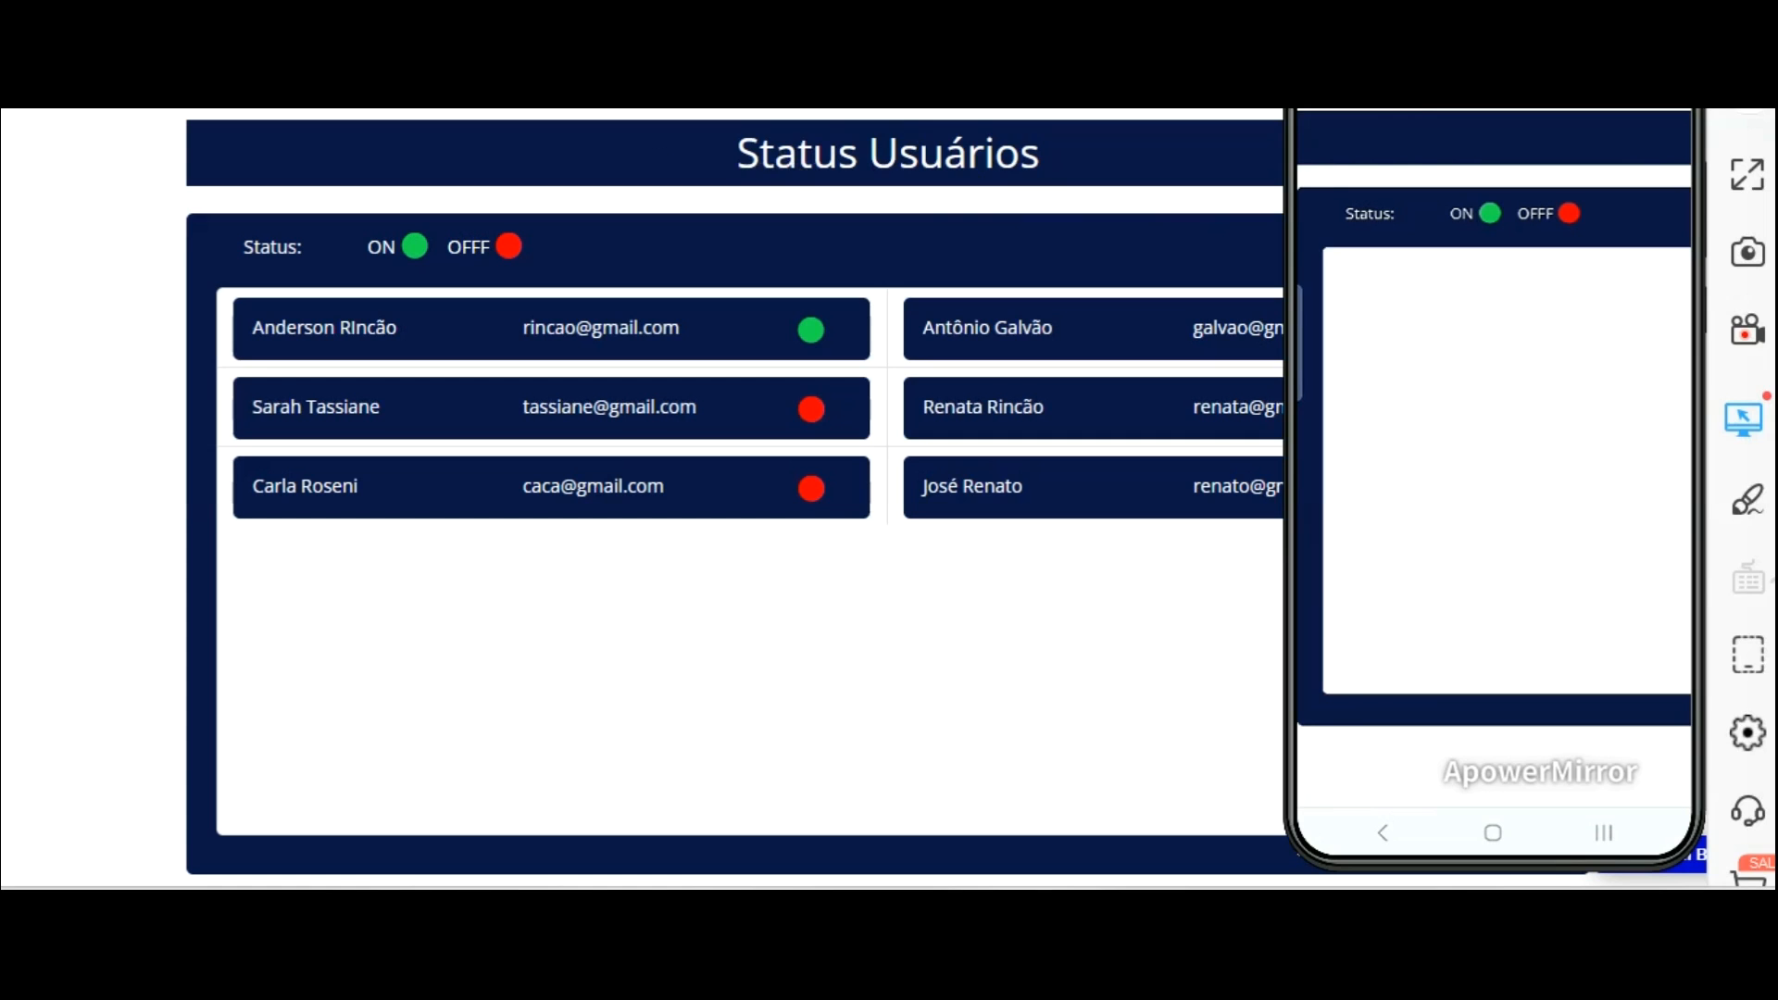
left_click_drag(1482, 97, 218, 111)
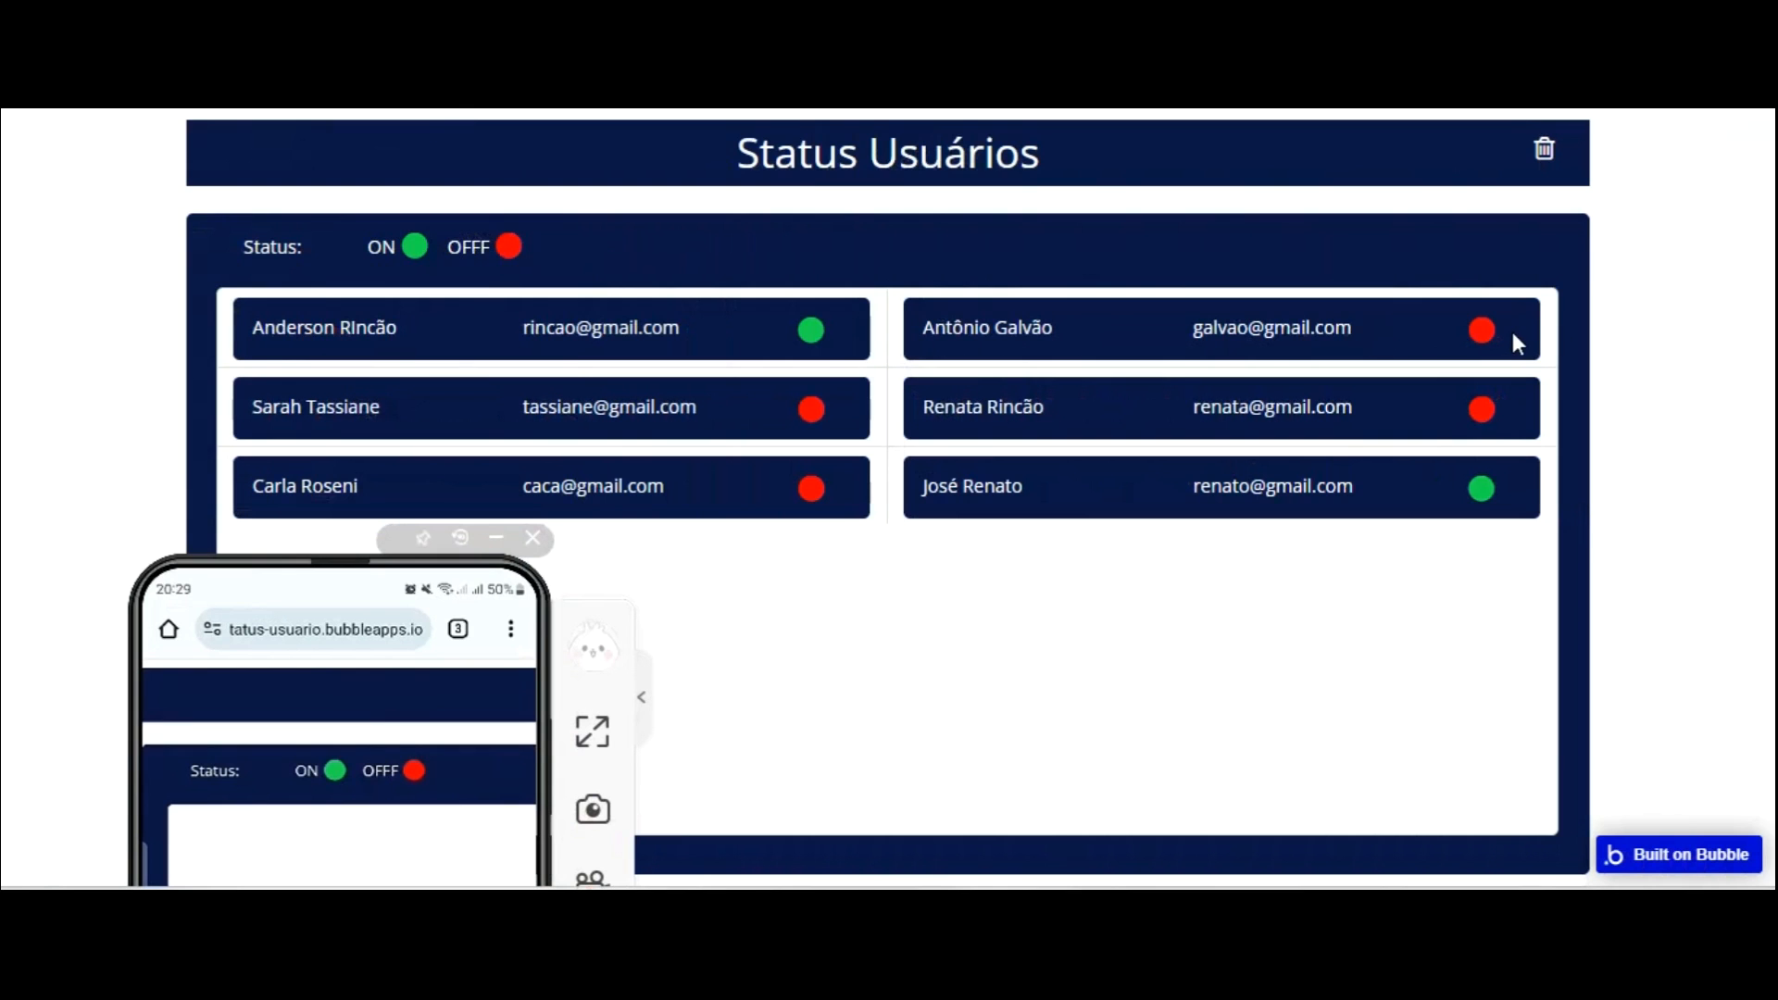
left_click_drag(352, 560, 1375, 125)
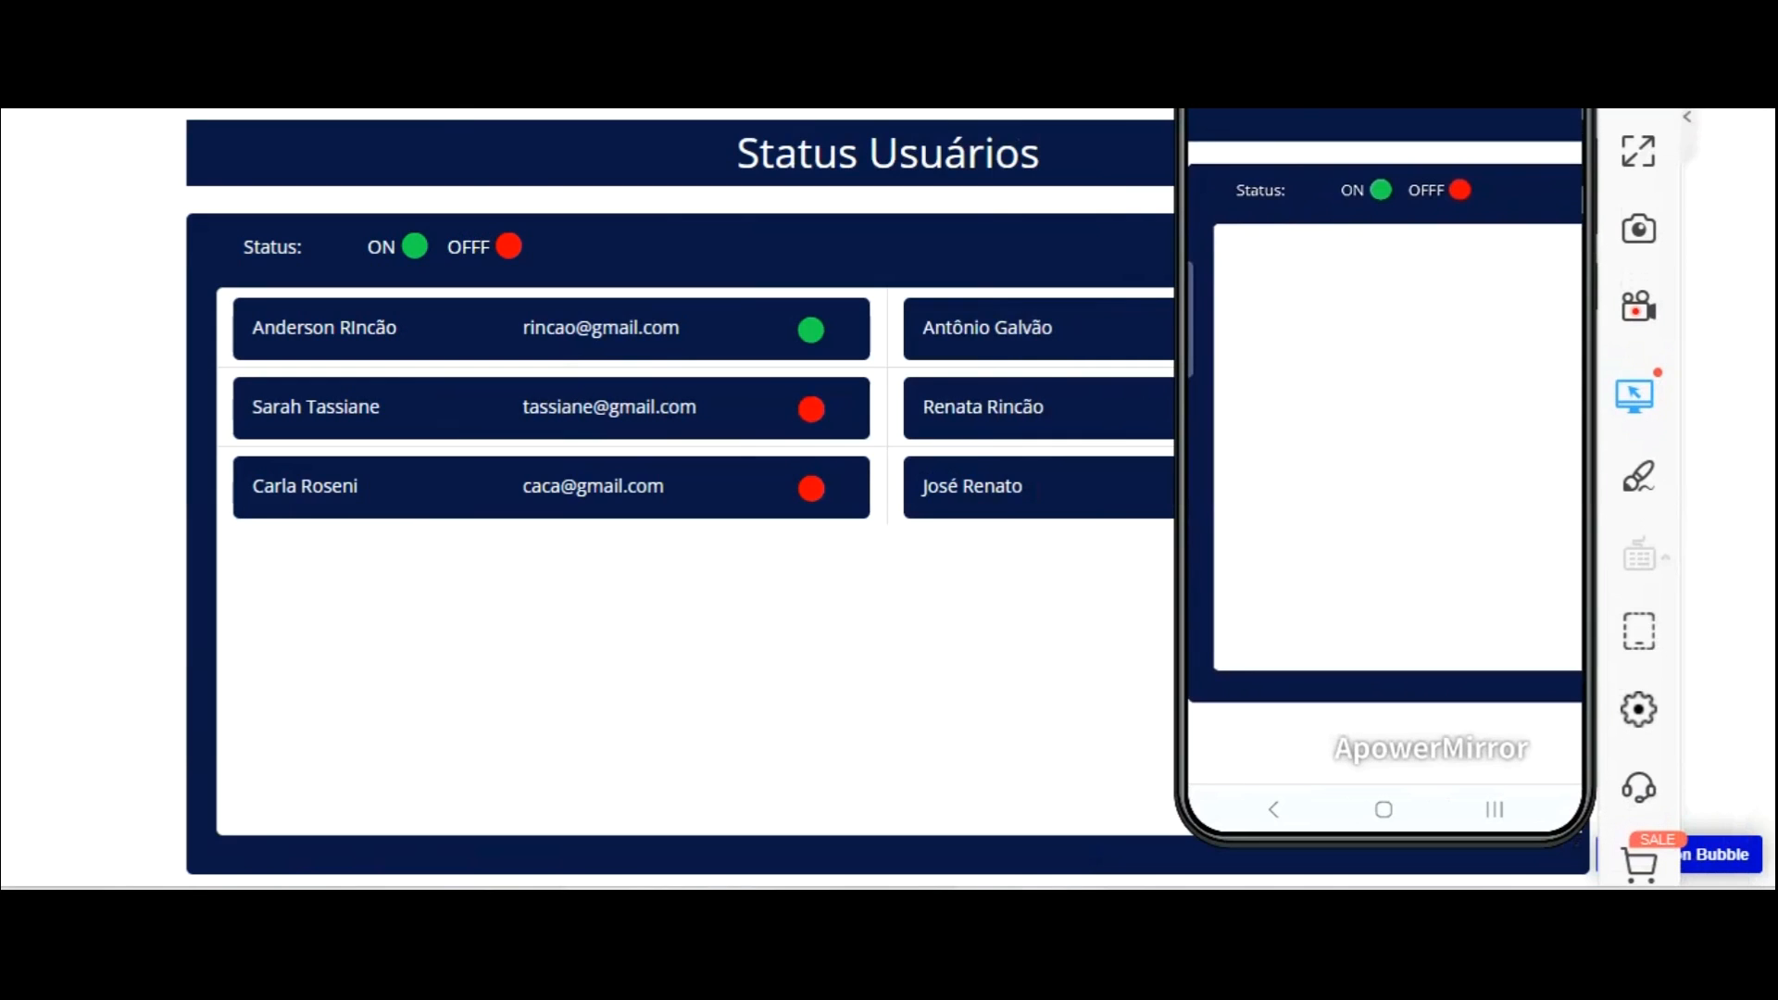